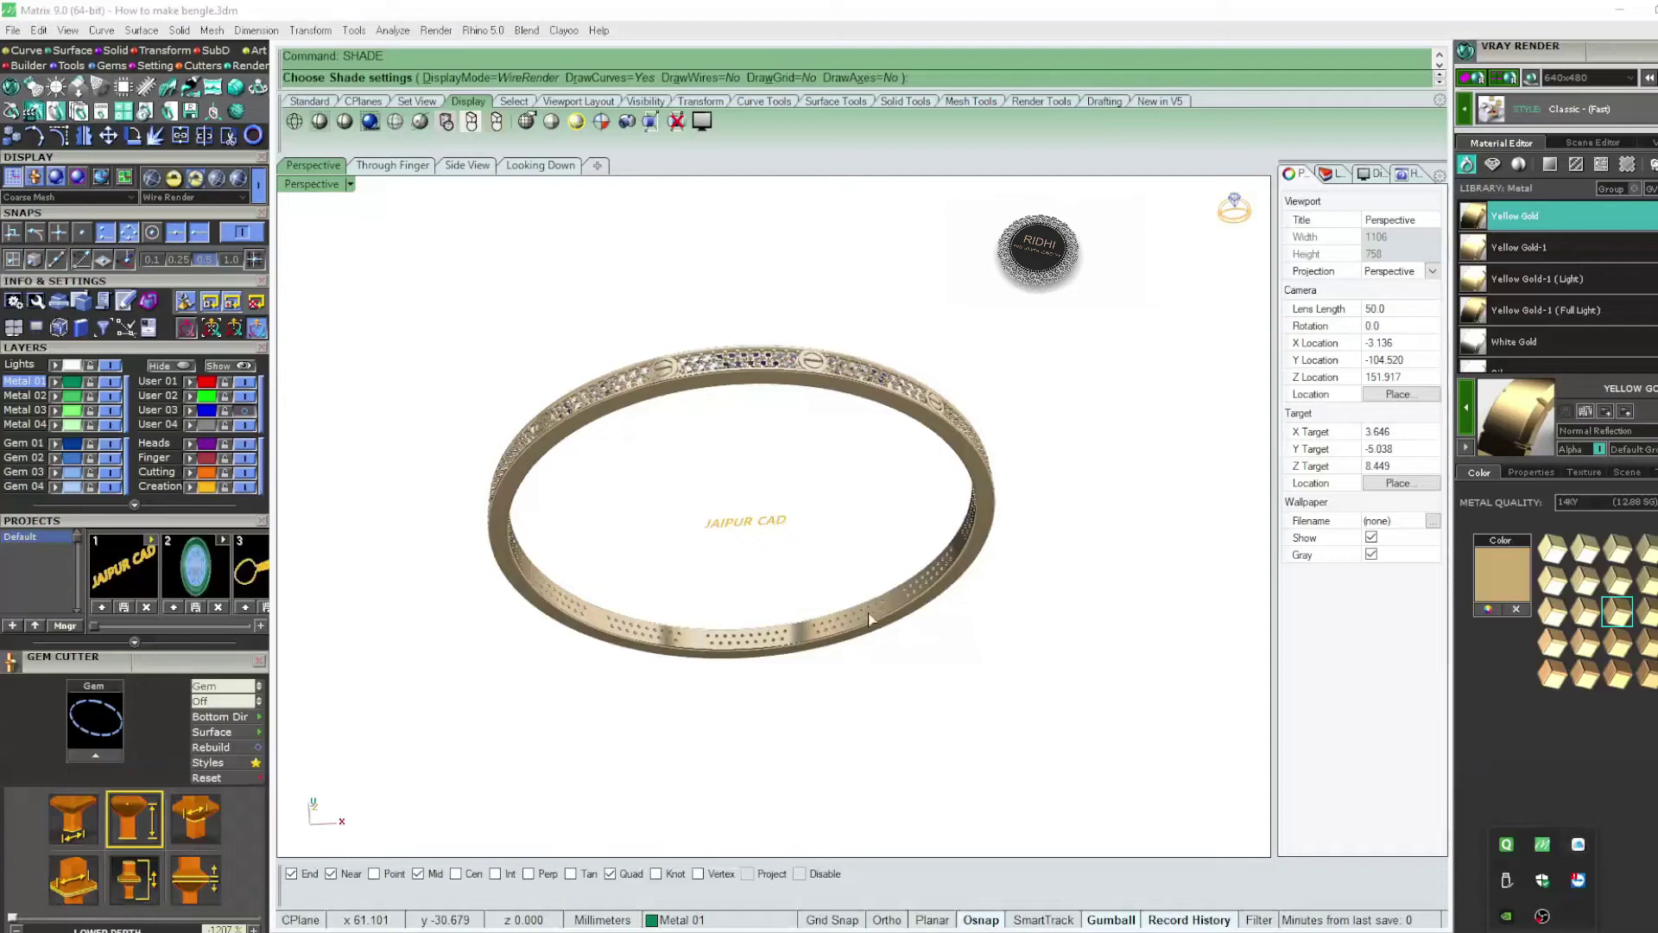
# - Orbit the view, then select and delete the whole finished bangle, leaving the viewport empty
pyautogui.moveTo(968, 679)
pyautogui.mouseDown(button='right')
pyautogui.moveTo(910, 681)
pyautogui.moveTo(774, 588)
pyautogui.moveTo(915, 670)
pyautogui.mouseUp(button='right')
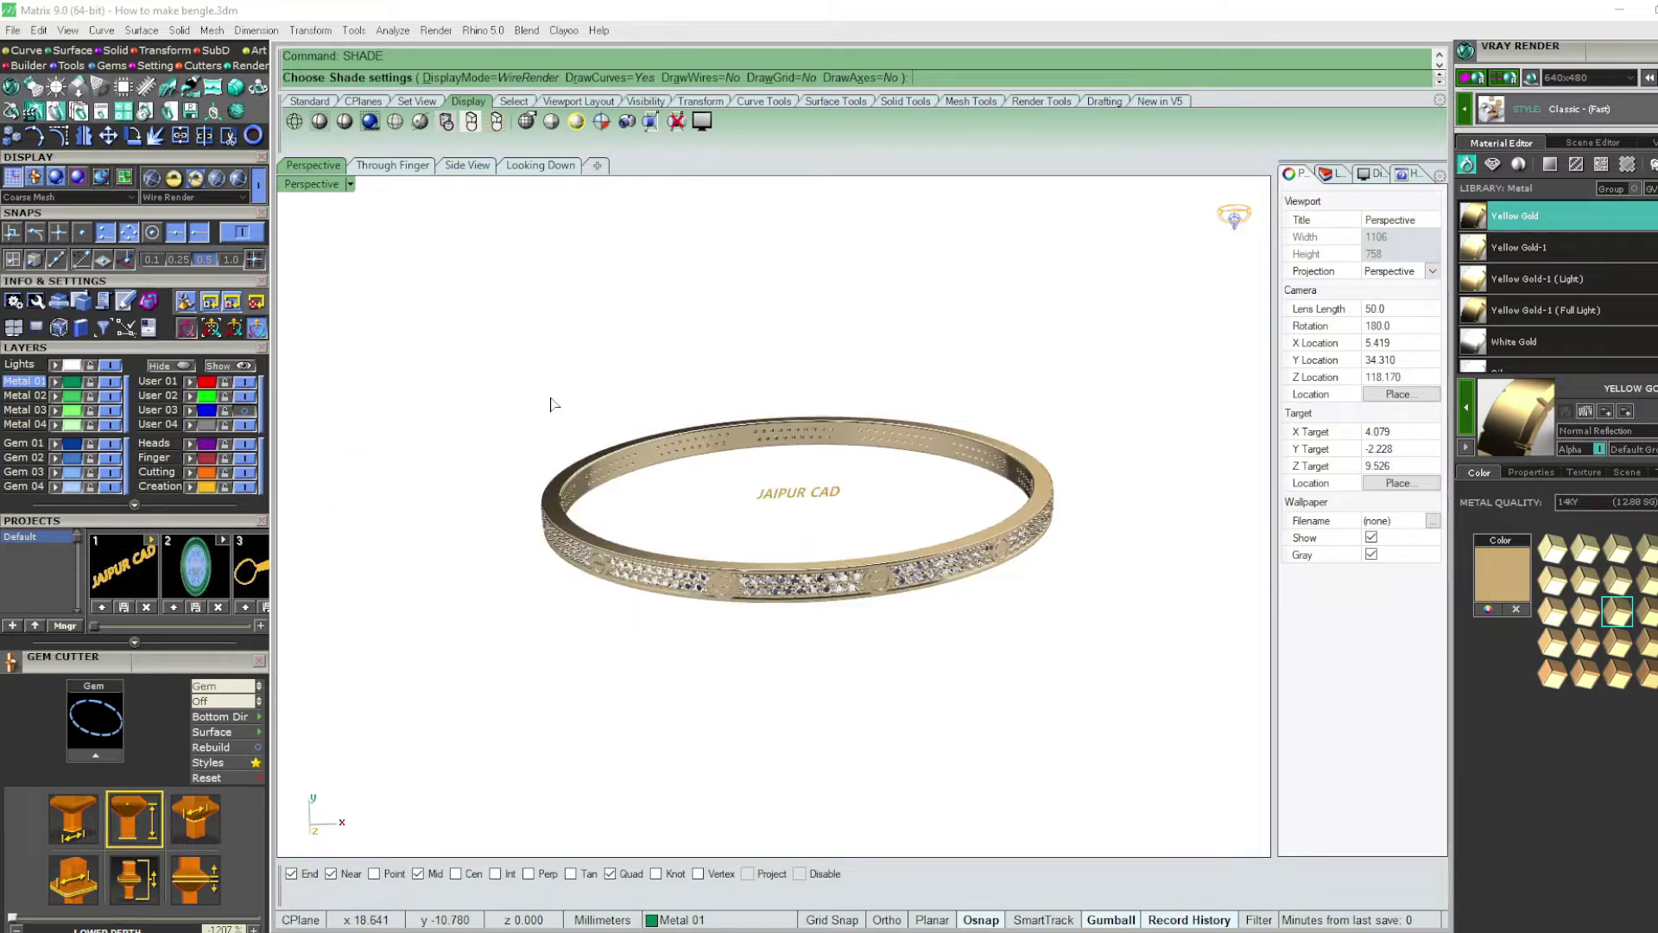
pyautogui.moveTo(433, 352); pyautogui.dragTo(1085, 624)
pyautogui.press('Delete')
# - Start a new untitled file, discarding changes to the old model
pyautogui.click(13, 30)
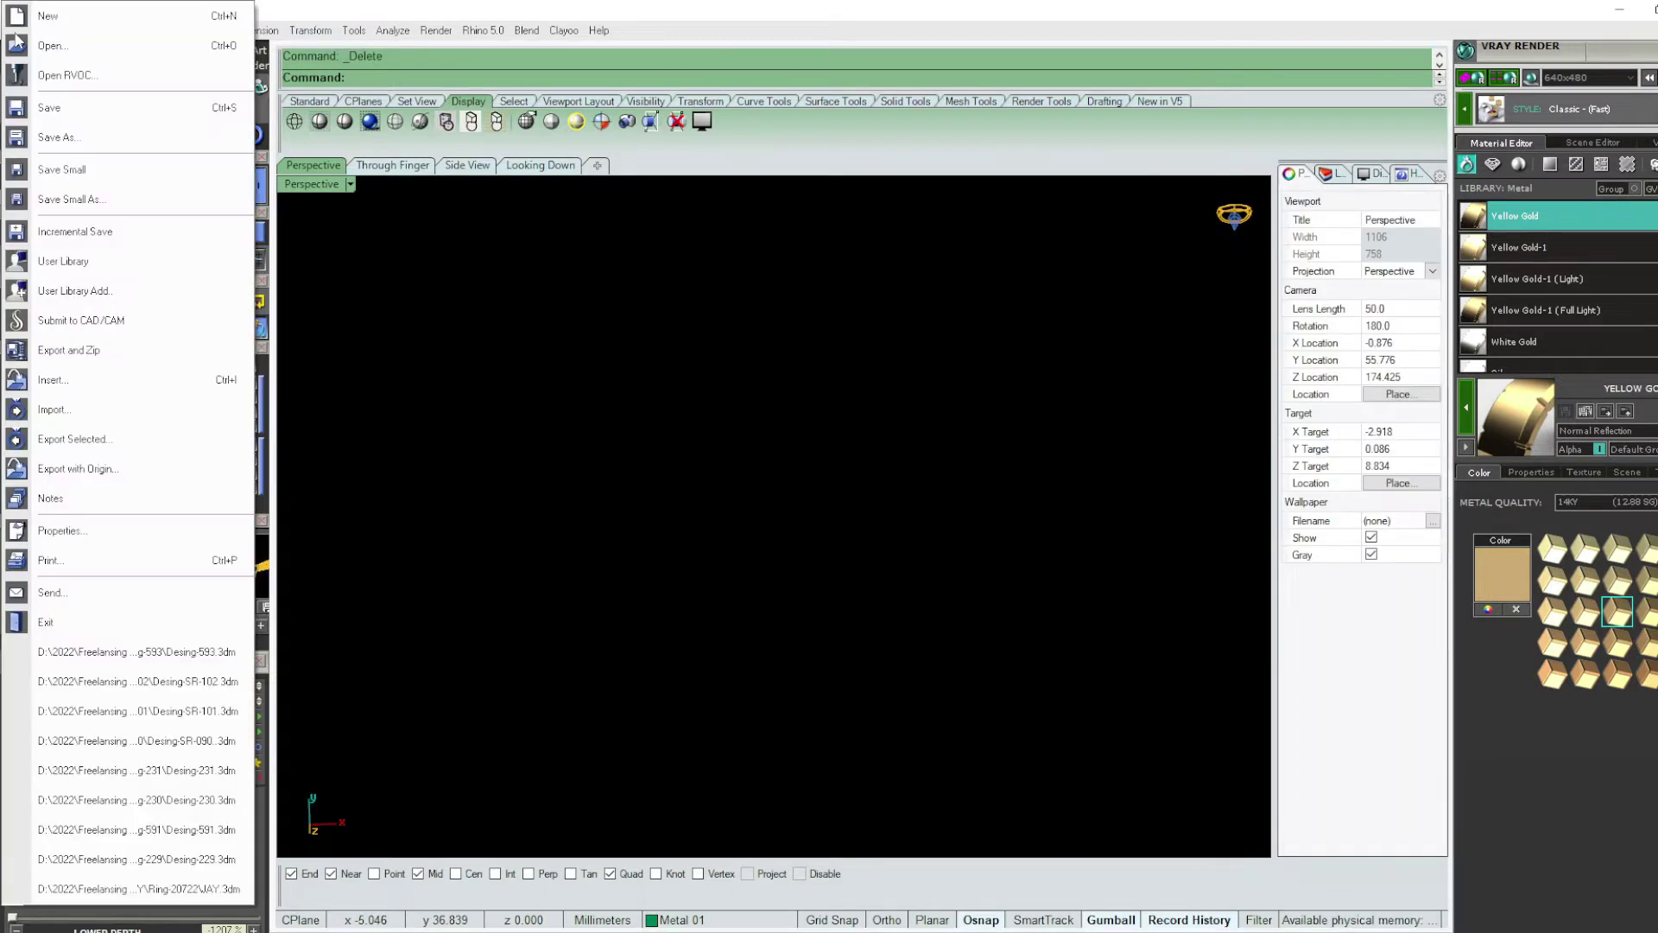
pyautogui.click(848, 506)
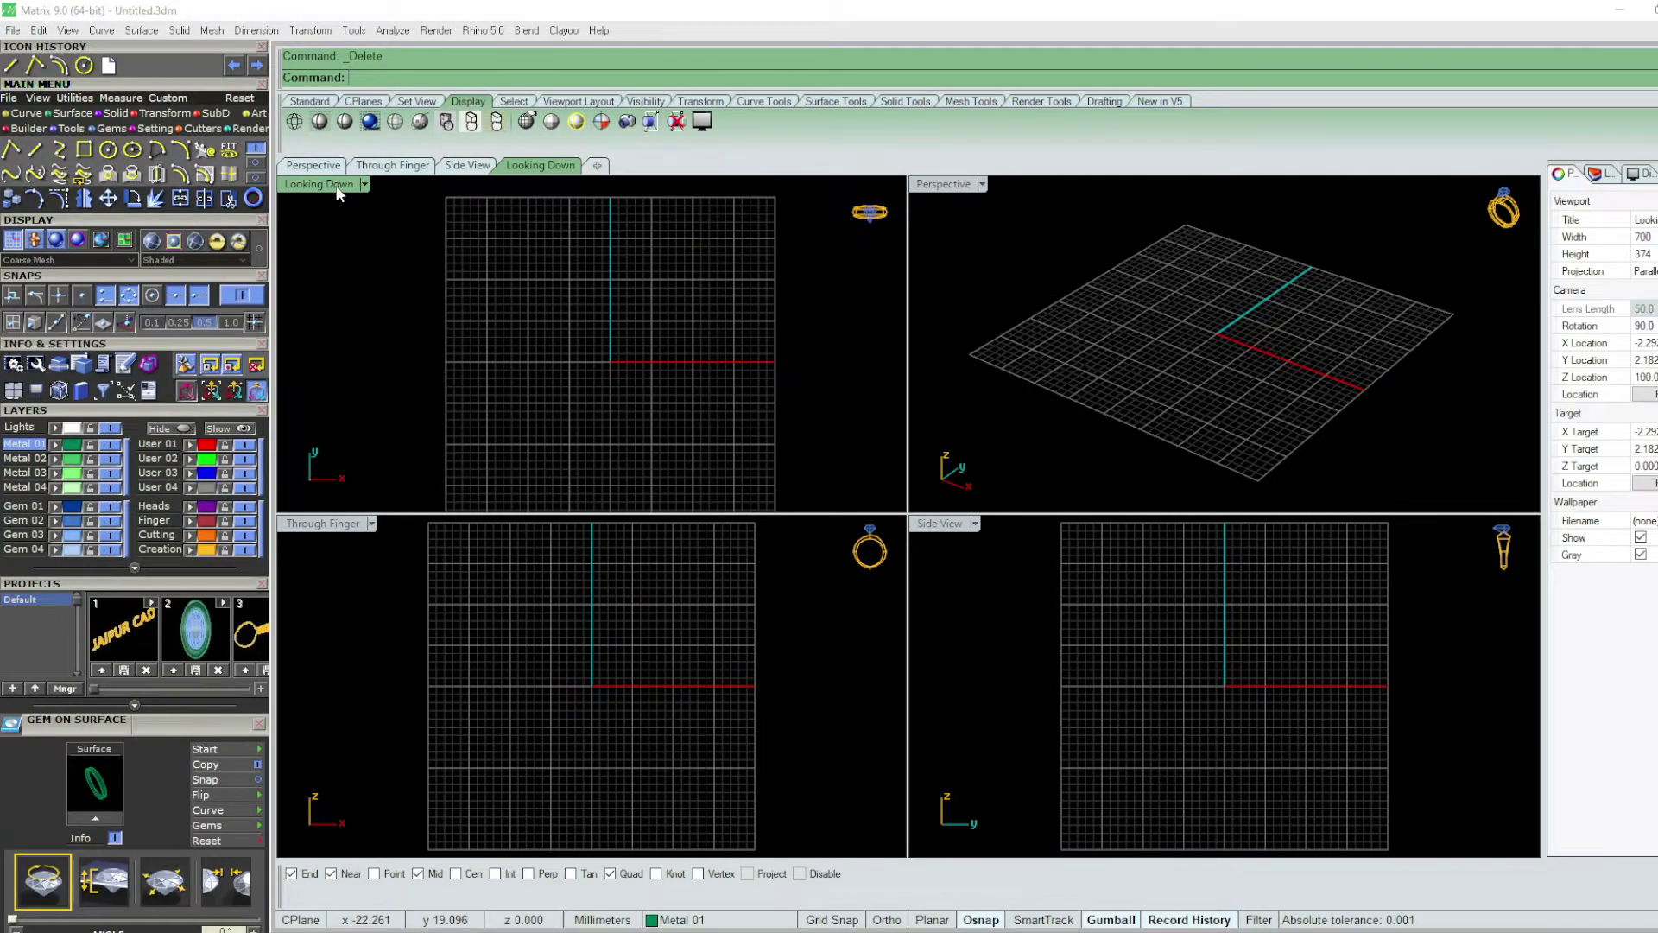
pyautogui.scroll(-2, 648, 652)
pyautogui.scroll(-2, 624, 651)
pyautogui.scroll(-1, 594, 654)
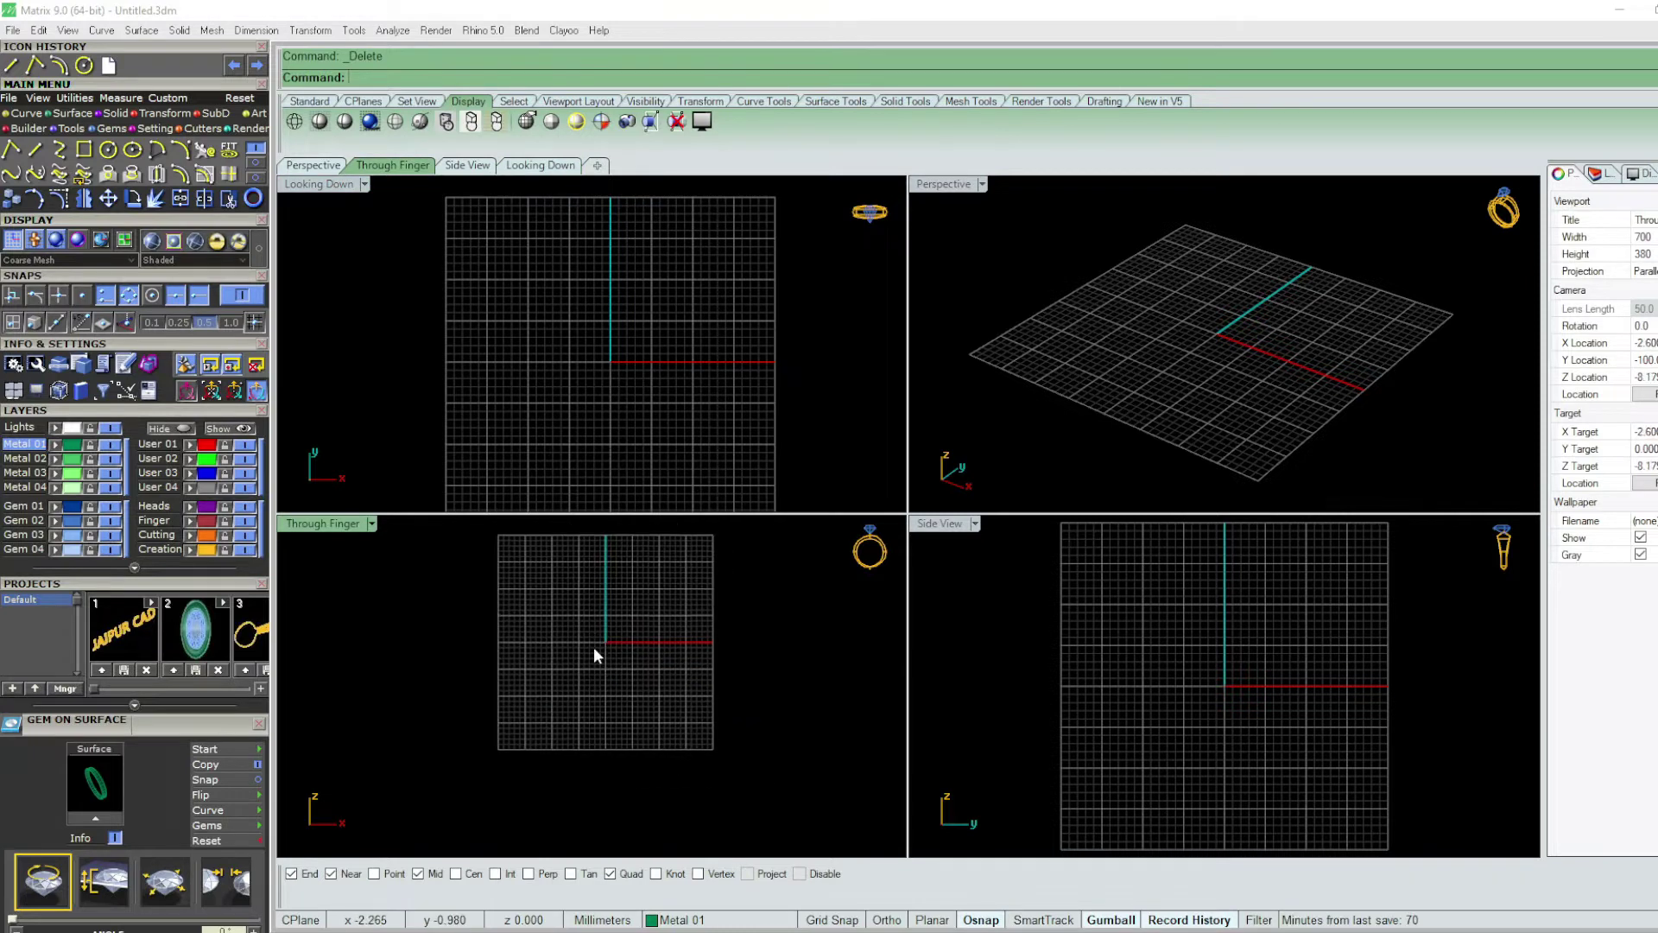
# - Draw a 60 mm diameter circle centred on the origin
pyautogui.write('Circle')
pyautogui.press('Return')
pyautogui.write('0')
pyautogui.press('Return')
pyautogui.press('Return')
pyautogui.scroll(-2, 604, 660)
pyautogui.write('dim')
pyautogui.press('Return')
# - Dimension the circle across its left and right quadrants, then cancel and select the circle
pyautogui.click(452, 674)
pyautogui.click(713, 674)
pyautogui.scroll(2, 587, 669)
pyautogui.scroll(3, 570, 667)
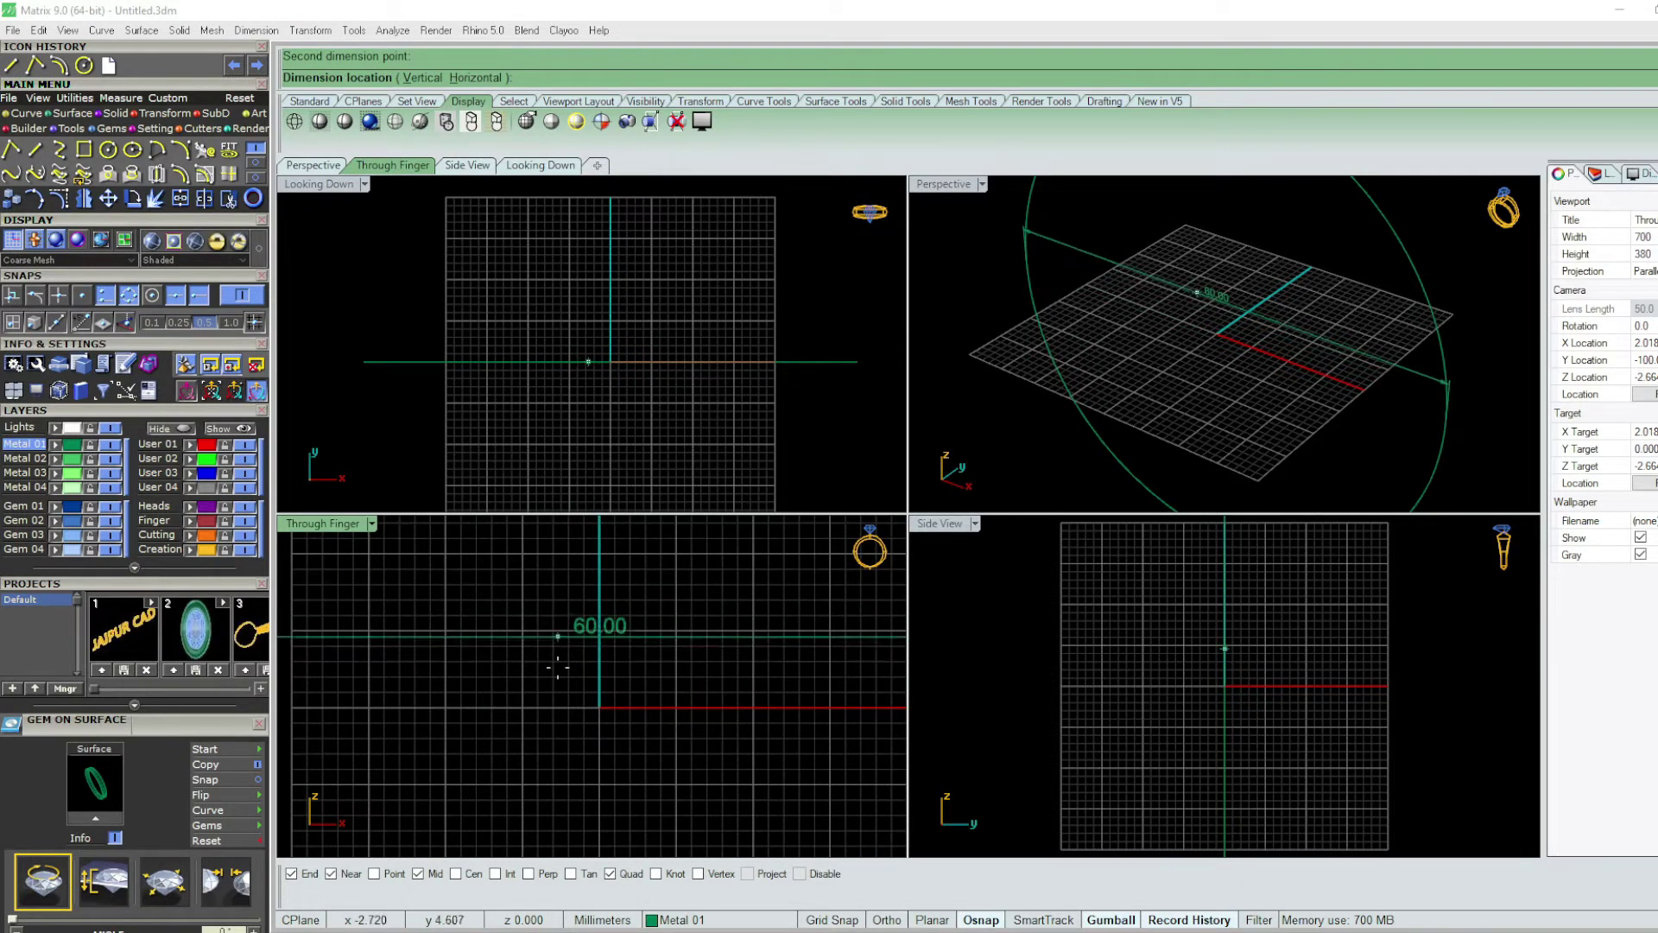
pyautogui.scroll(-3, 557, 667)
pyautogui.press('Escape')
pyautogui.click(608, 672)
# - Offset the circle 2 mm outward to create a second, larger circle
pyautogui.scroll(2, 608, 672)
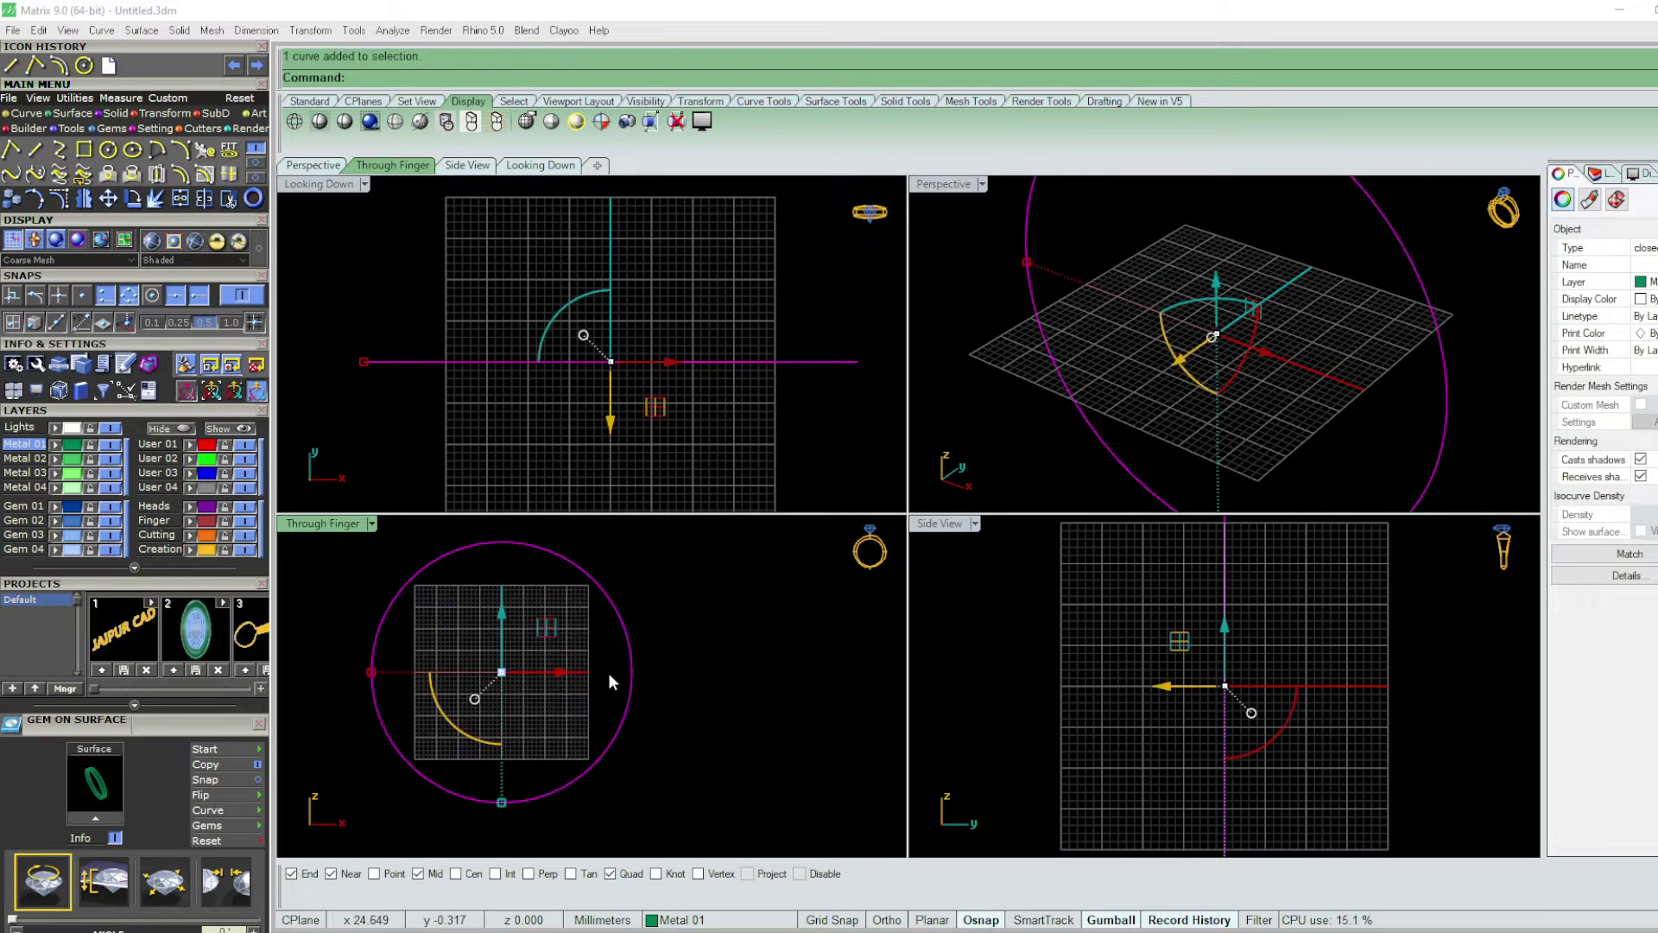
pyautogui.write('offset')
pyautogui.press('Return')
pyautogui.moveTo(714, 674); pyautogui.dragTo(796, 646, button='right')
pyautogui.write('2')
pyautogui.press('Return')
pyautogui.scroll(3, 796, 646)
pyautogui.write('2')
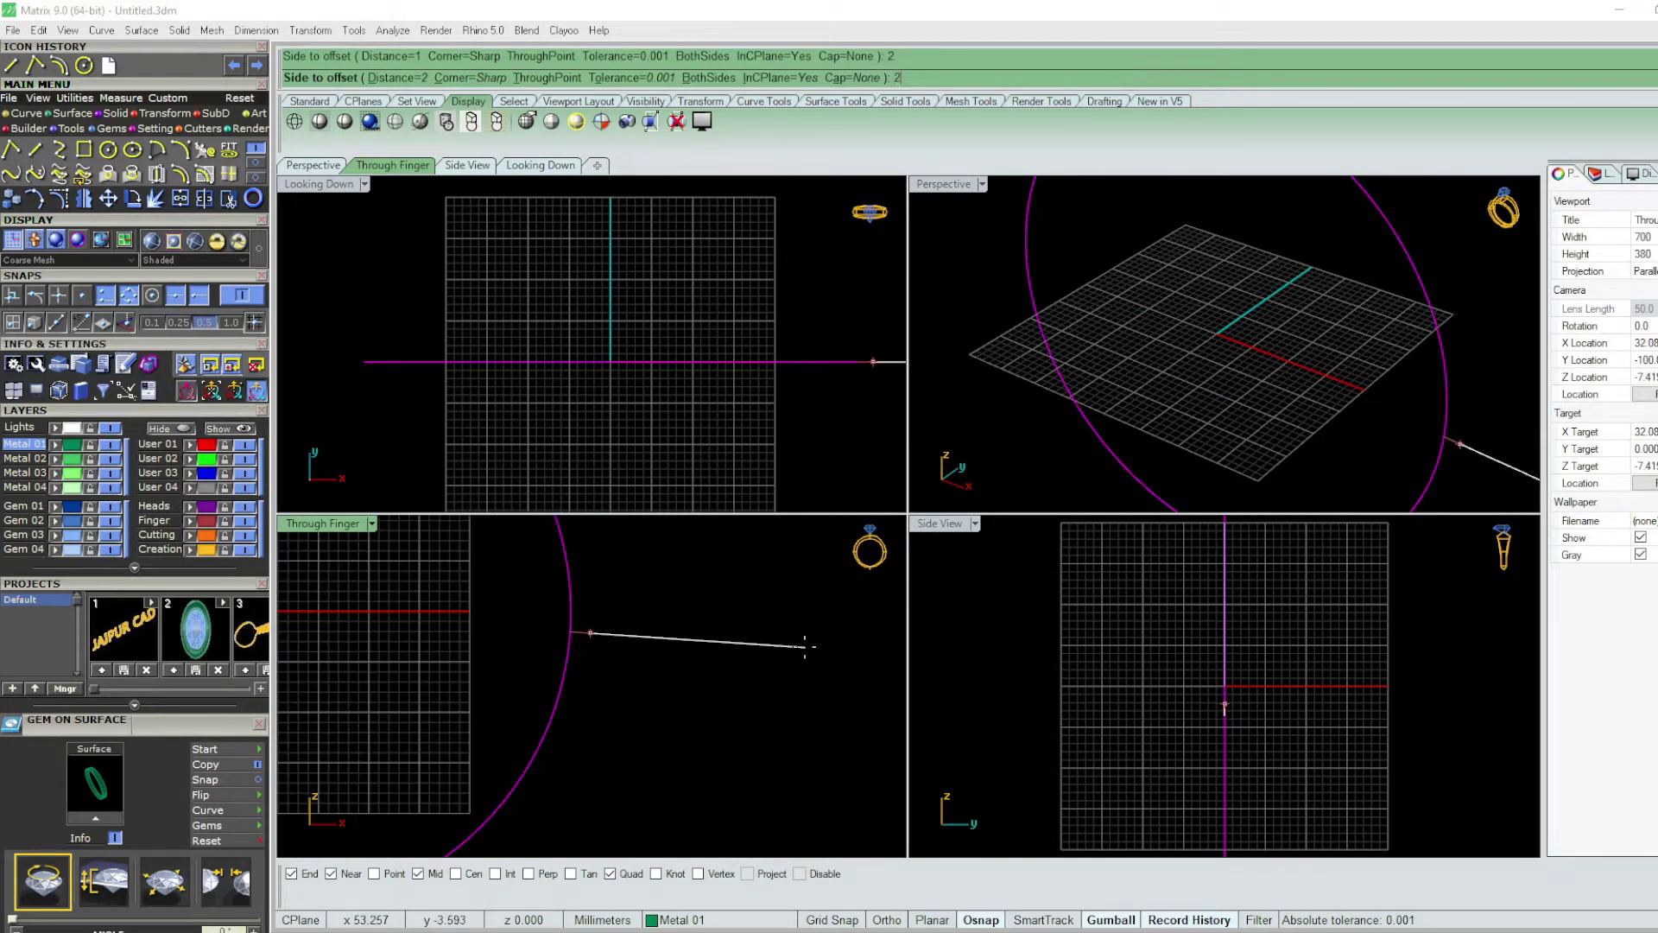
pyautogui.press('Return')
pyautogui.click(749, 659)
# - Extrude both circles 3.8 mm to both sides into a solid ring band
pyautogui.scroll(-5, 702, 712)
pyautogui.moveTo(703, 712); pyautogui.dragTo(722, 695, button='right')
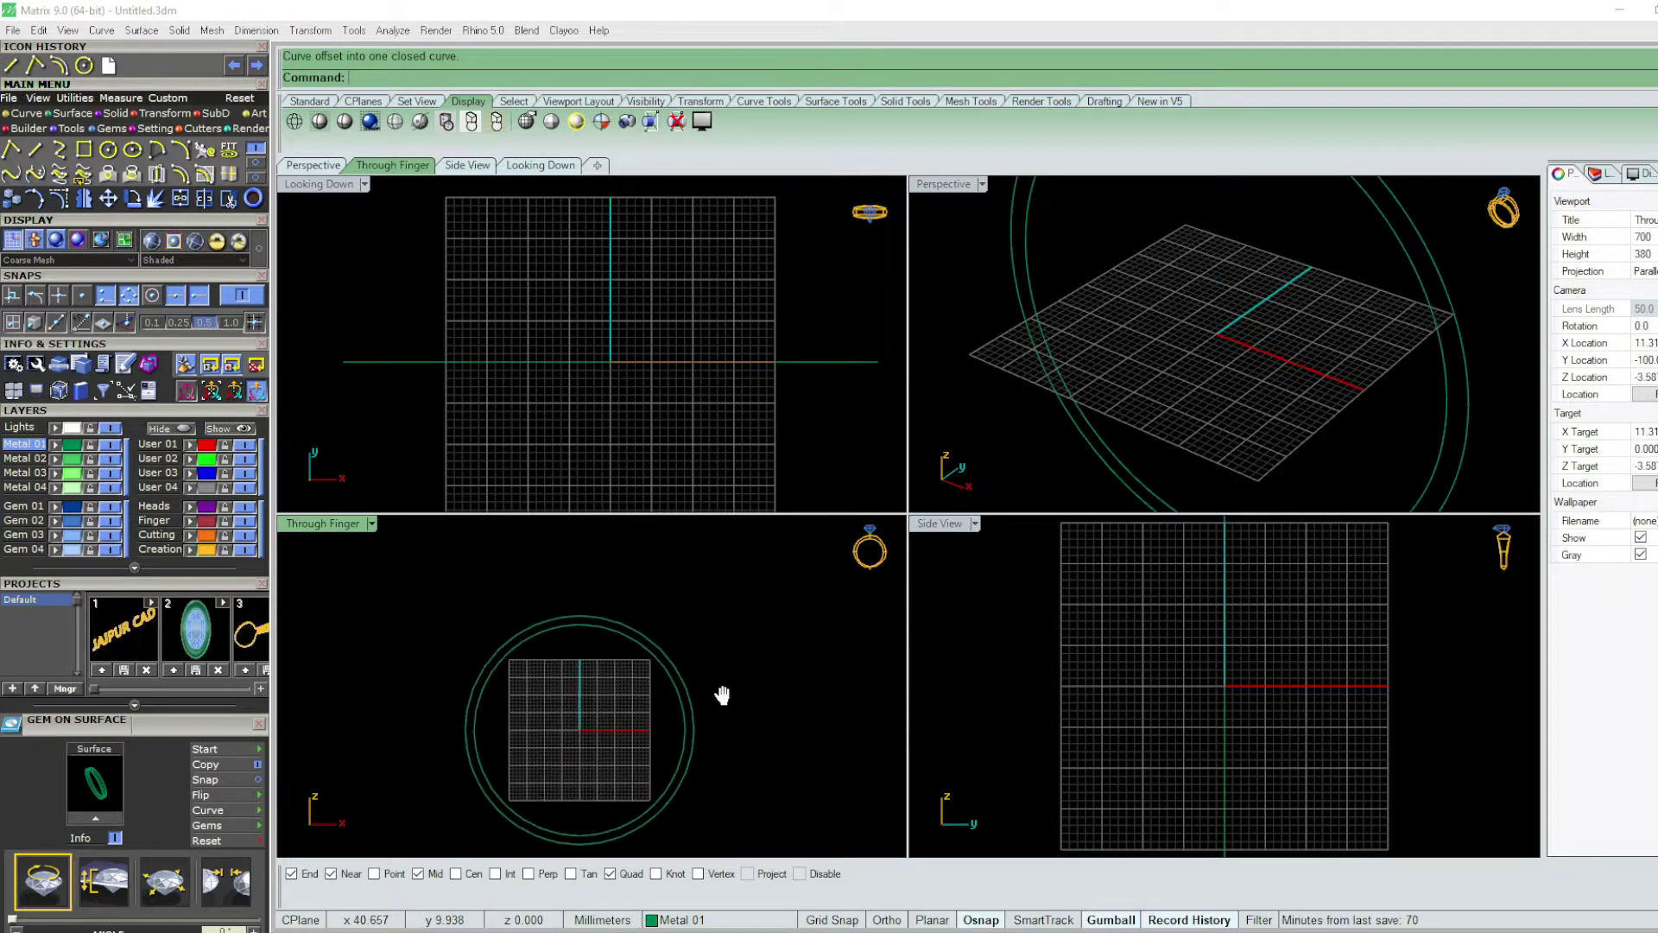
pyautogui.moveTo(644, 682); pyautogui.dragTo(645, 684)
pyautogui.moveTo(949, 432); pyautogui.dragTo(1041, 415, button='right')
pyautogui.moveTo(781, 406); pyautogui.dragTo(743, 413, button='right')
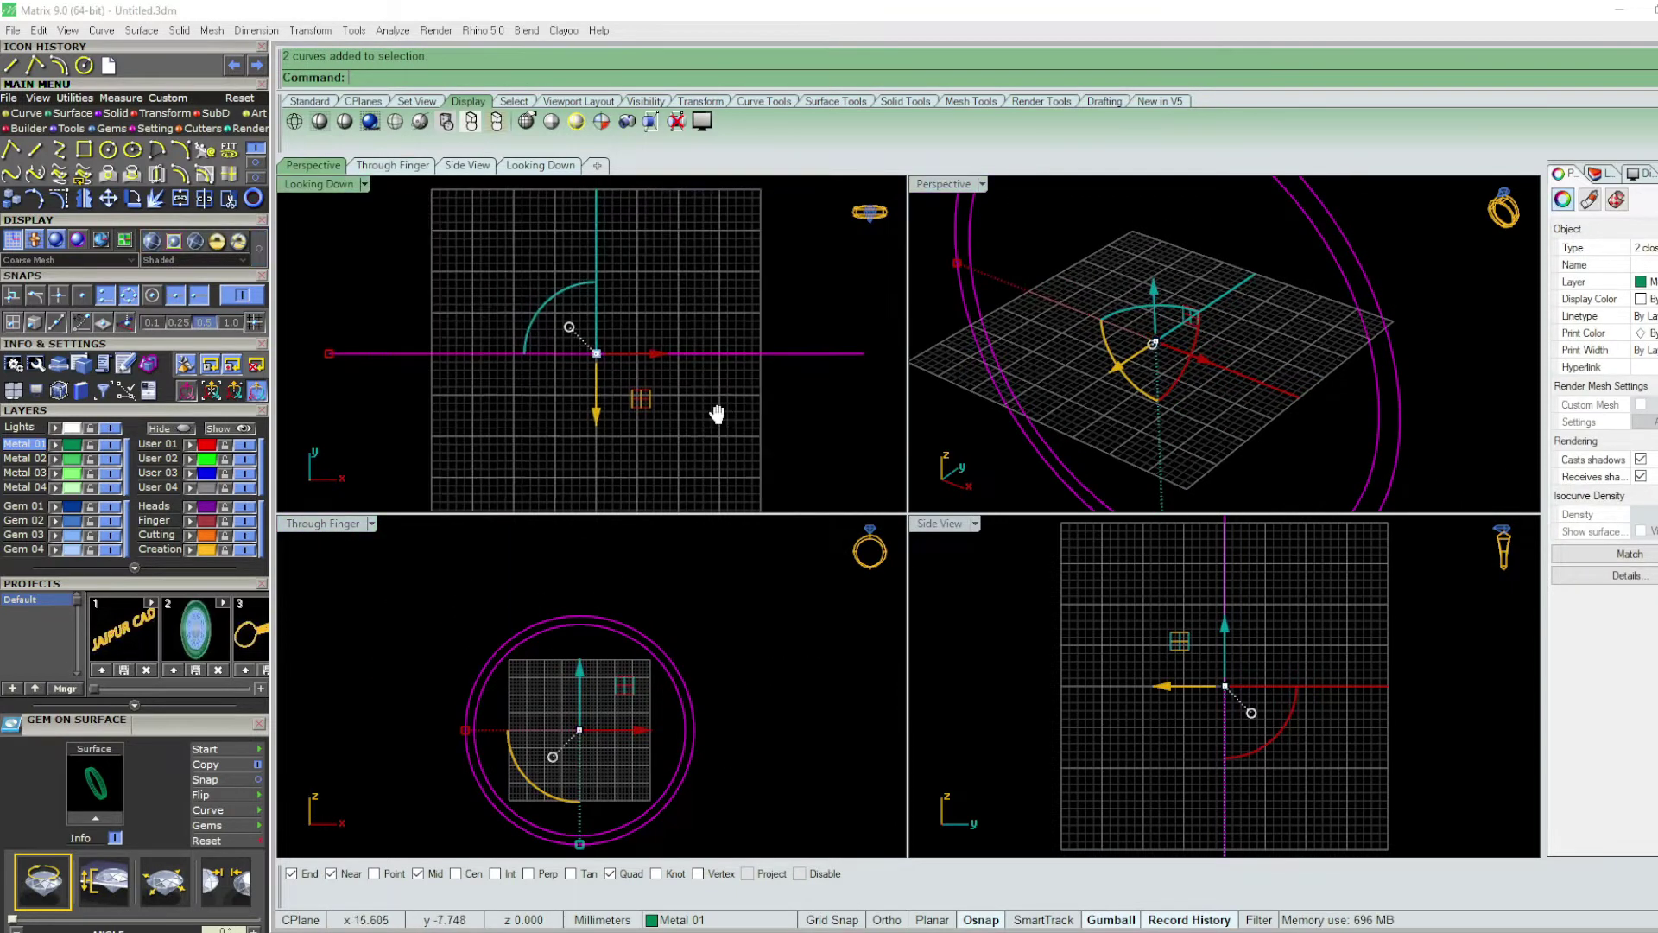
pyautogui.write('ex')
pyautogui.press('Return')
pyautogui.scroll(3, 702, 283)
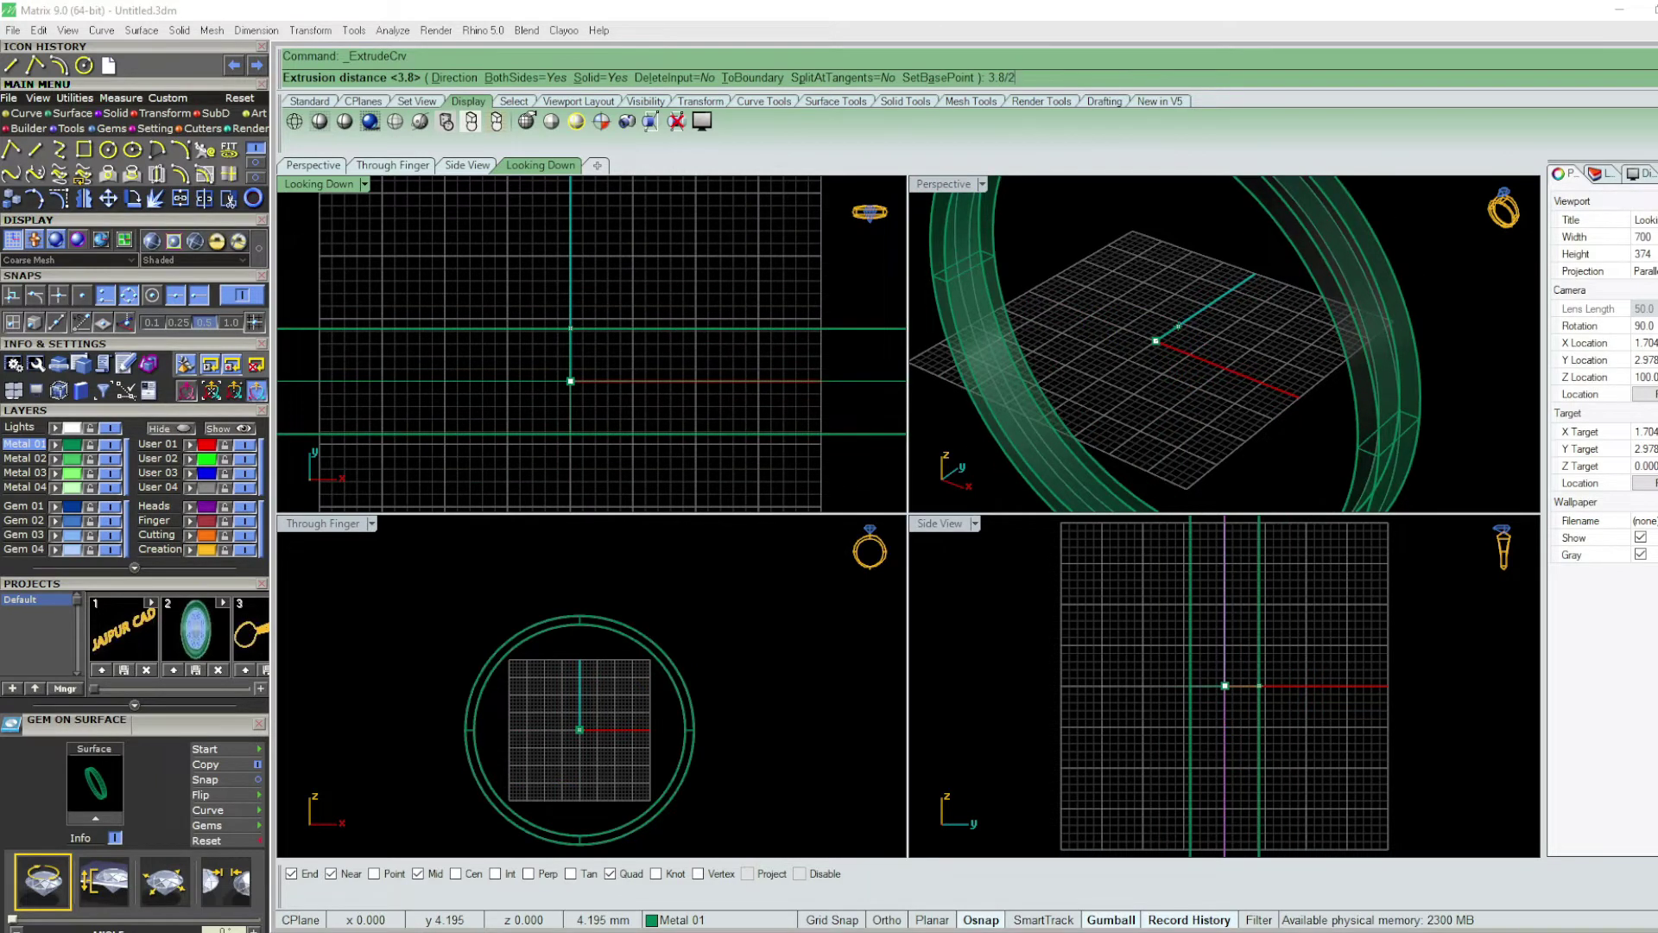
pyautogui.press('Return')
# - Delete the leftover curves and maximize the Perspective view of the band
pyautogui.scroll(-3, 686, 328)
pyautogui.press('Delete')
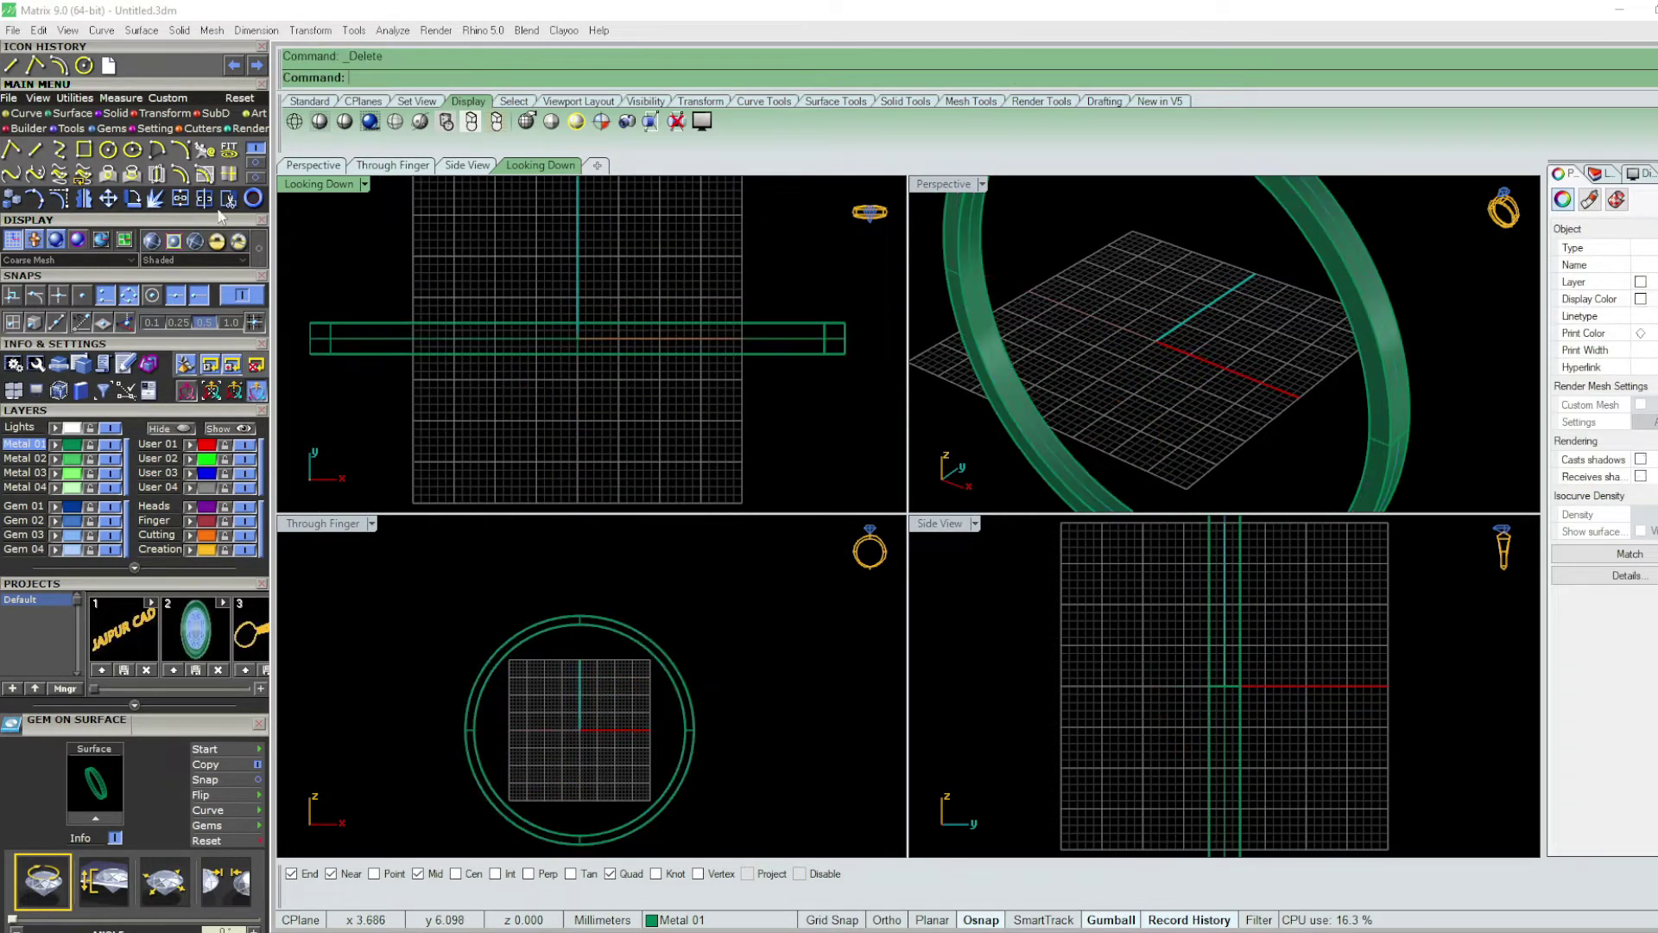
pyautogui.click(151, 240)
pyautogui.scroll(-3, 700, 388)
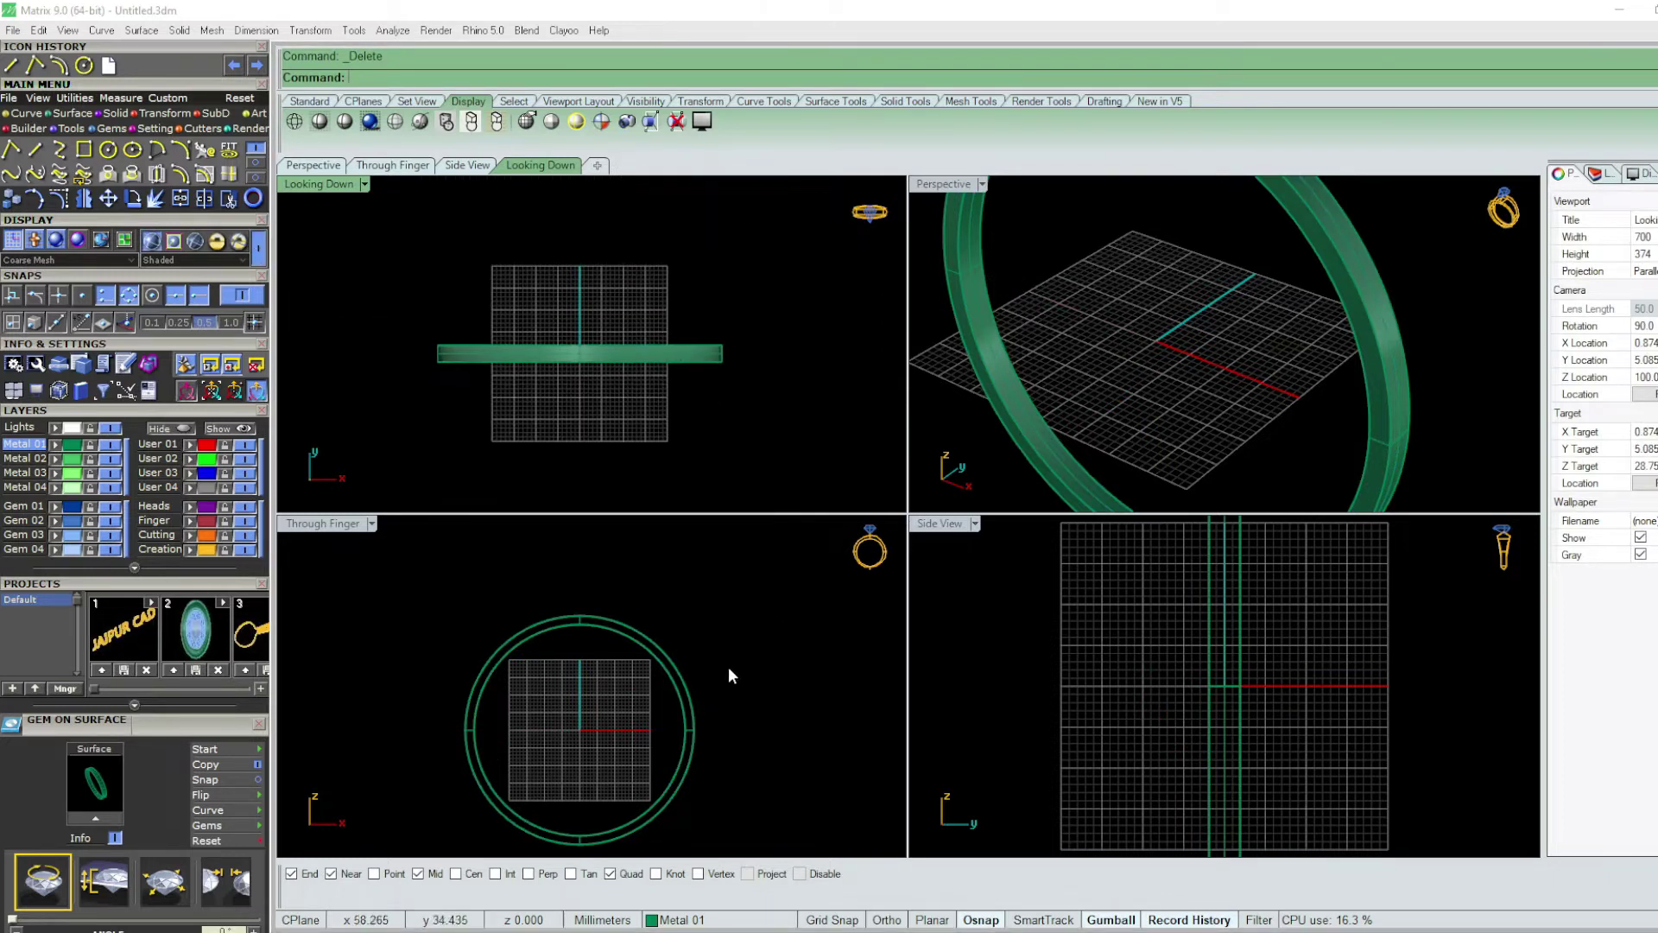
pyautogui.moveTo(1210, 302)
pyautogui.mouseDown(button='right')
pyautogui.moveTo(1019, 225)
pyautogui.moveTo(752, 490)
pyautogui.mouseUp(button='right')
pyautogui.doubleClick(959, 184)
pyautogui.scroll(3, 842, 460)
pyautogui.write('dupedge')
pyautogui.press('Return')
pyautogui.click(829, 437)
pyautogui.write('O')
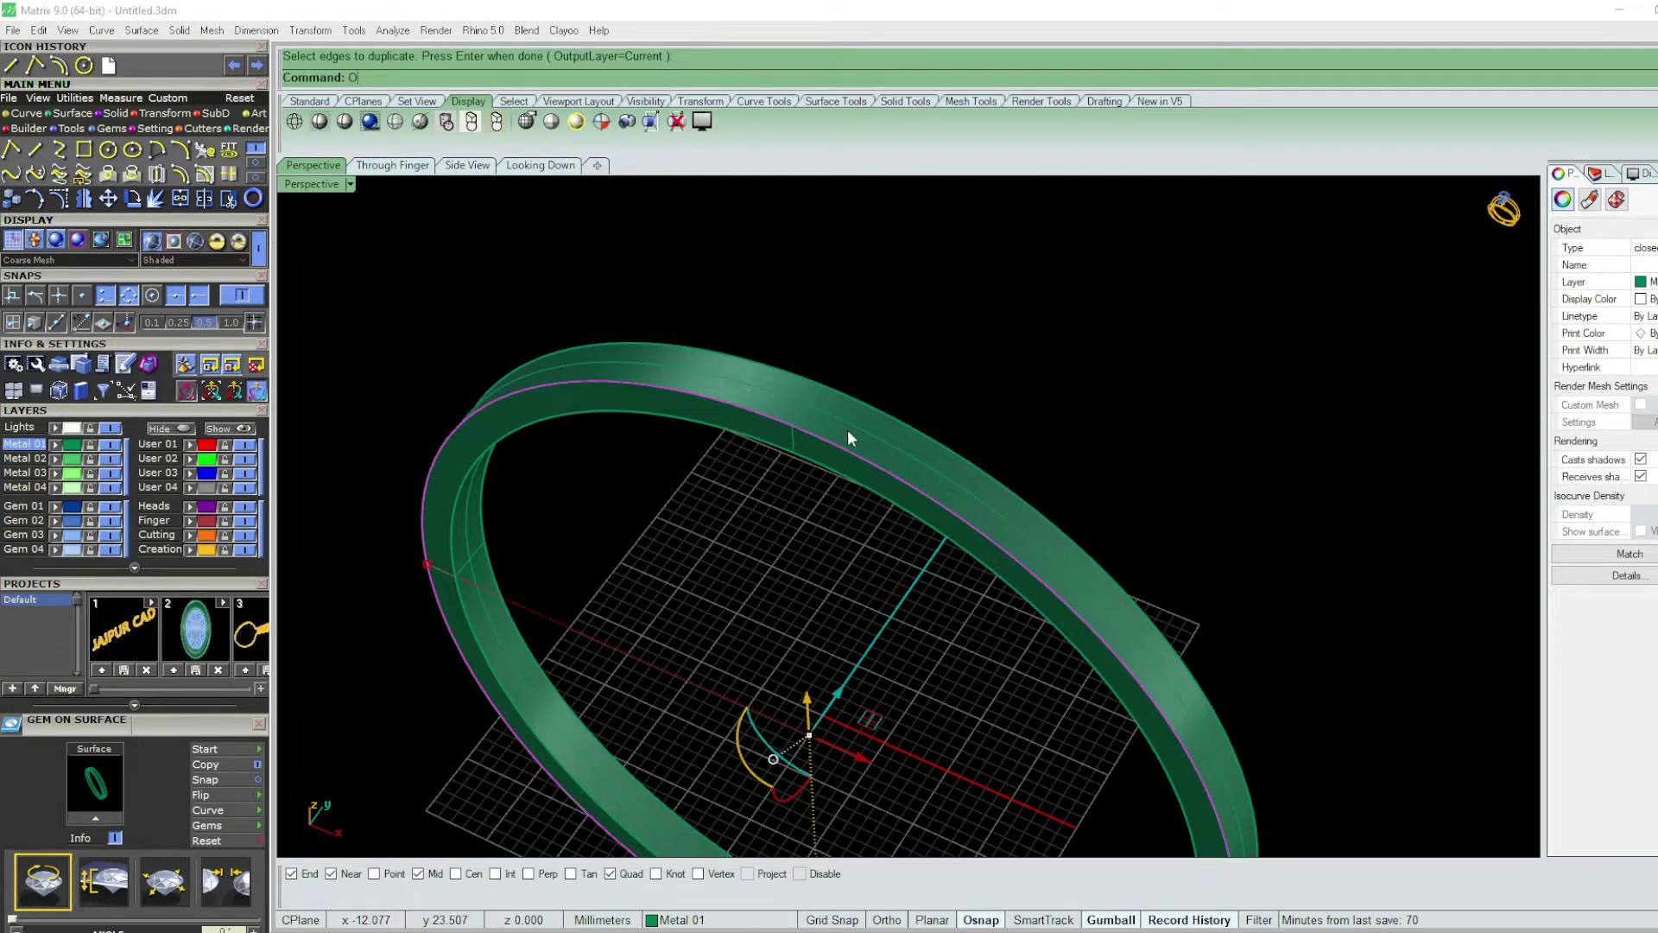
pyautogui.scroll(3, 847, 438)
pyautogui.write('ffset')
pyautogui.press('Return')
pyautogui.write('f')
pyautogui.press('Return')
pyautogui.press('Return')
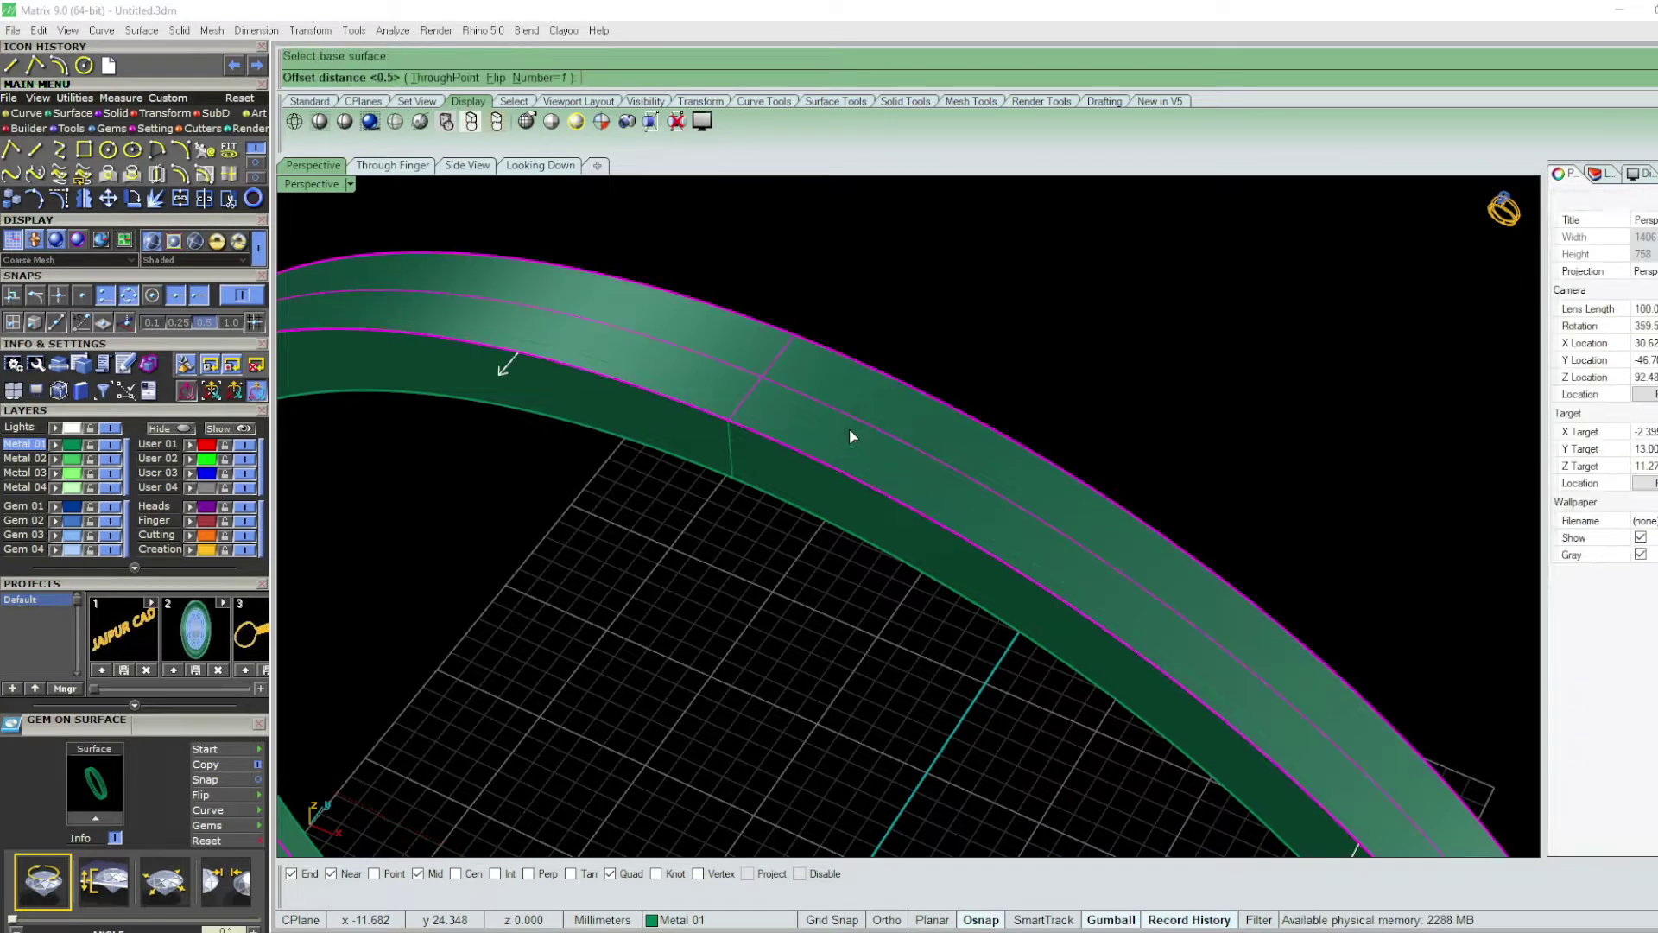
pyautogui.press('Escape')
pyautogui.press('Delete')
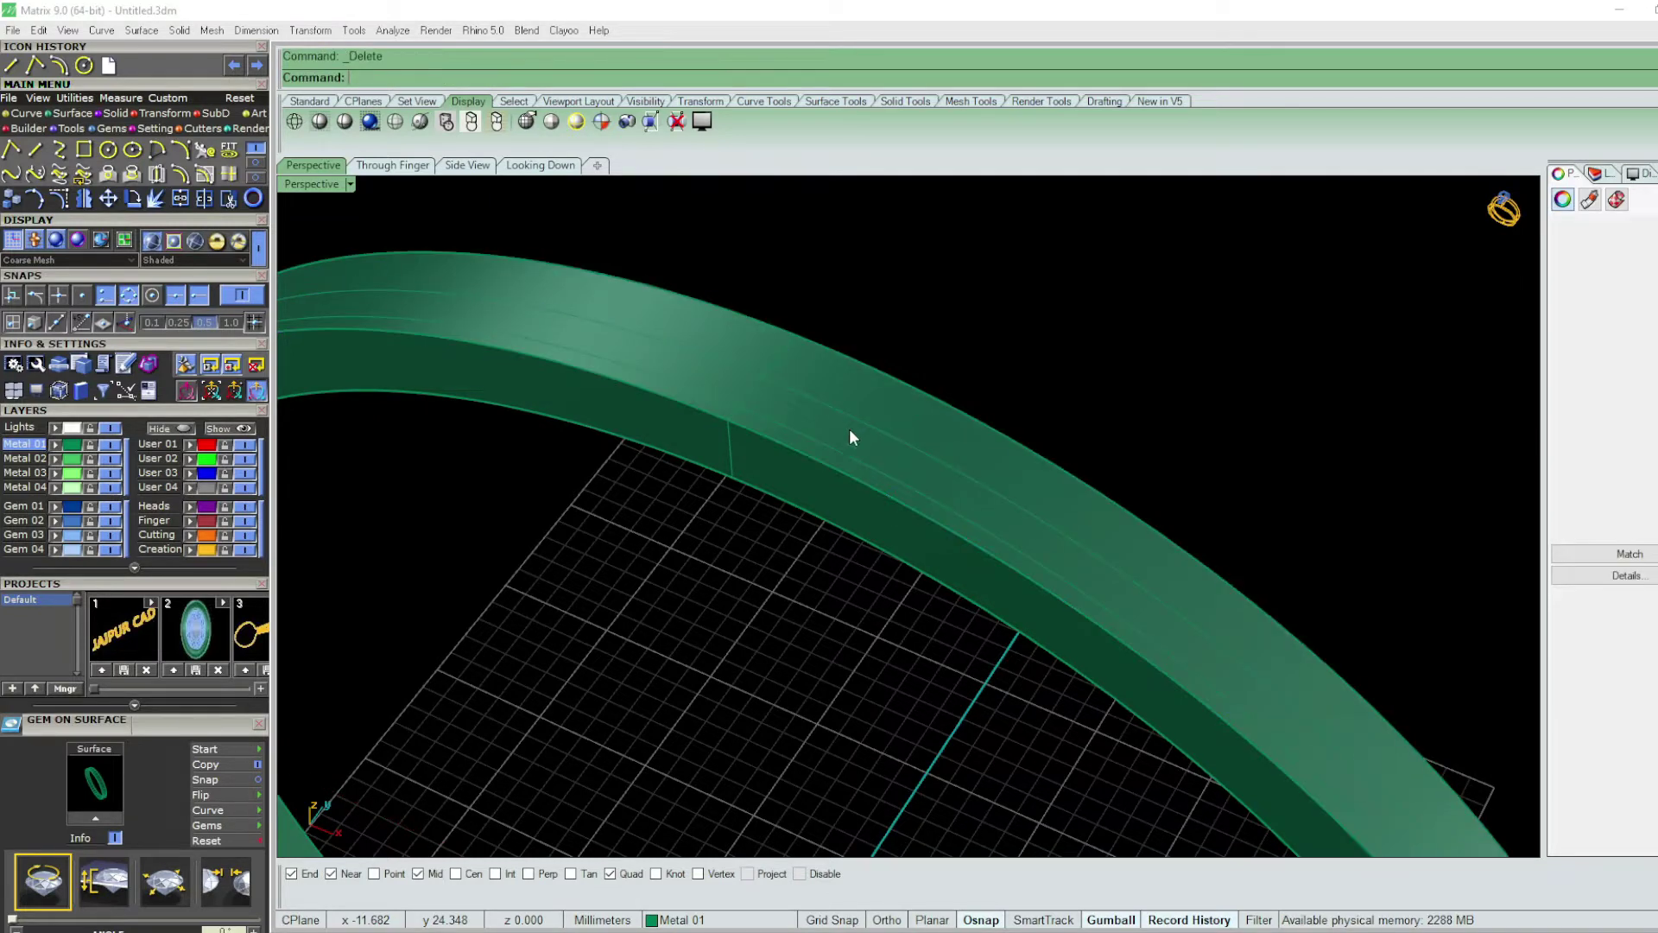
pyautogui.write('DE')
pyautogui.press('Up')
pyautogui.press('Return')
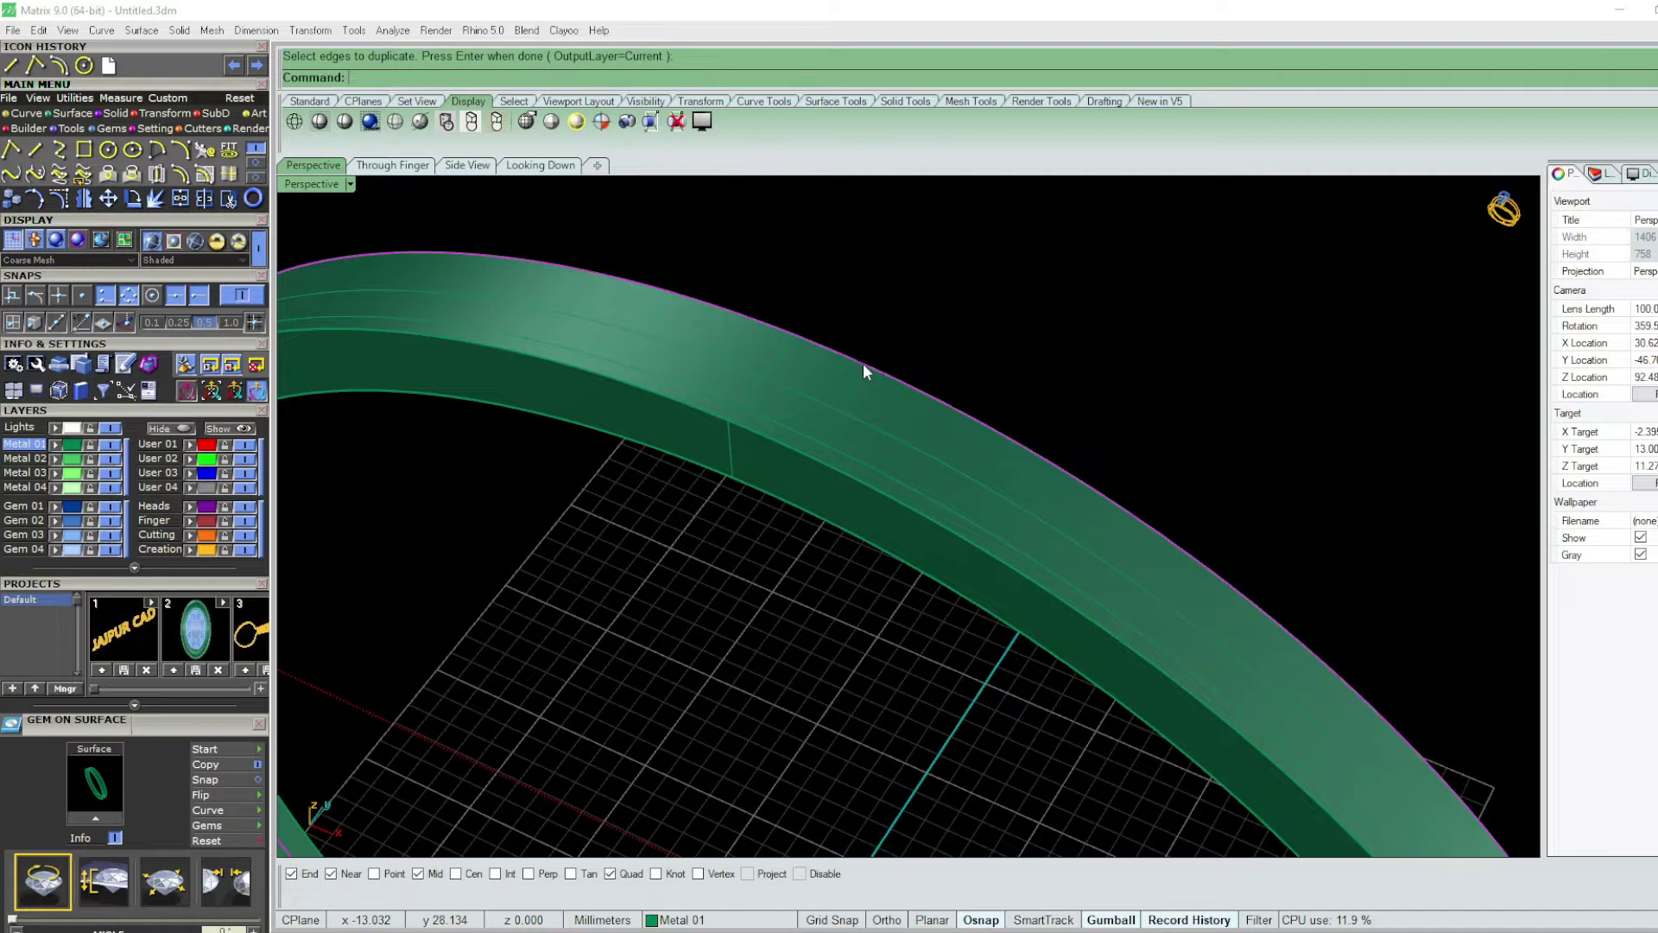
pyautogui.click(863, 363)
pyautogui.press('Return')
pyautogui.click(857, 384)
pyautogui.press('Delete')
pyautogui.moveTo(857, 382); pyautogui.dragTo(893, 451, button='right')
pyautogui.hotkey('ctrl', 'e')
# - Extract the band's top face with Copy=No and delete the leftover curve
pyautogui.click(584, 79)
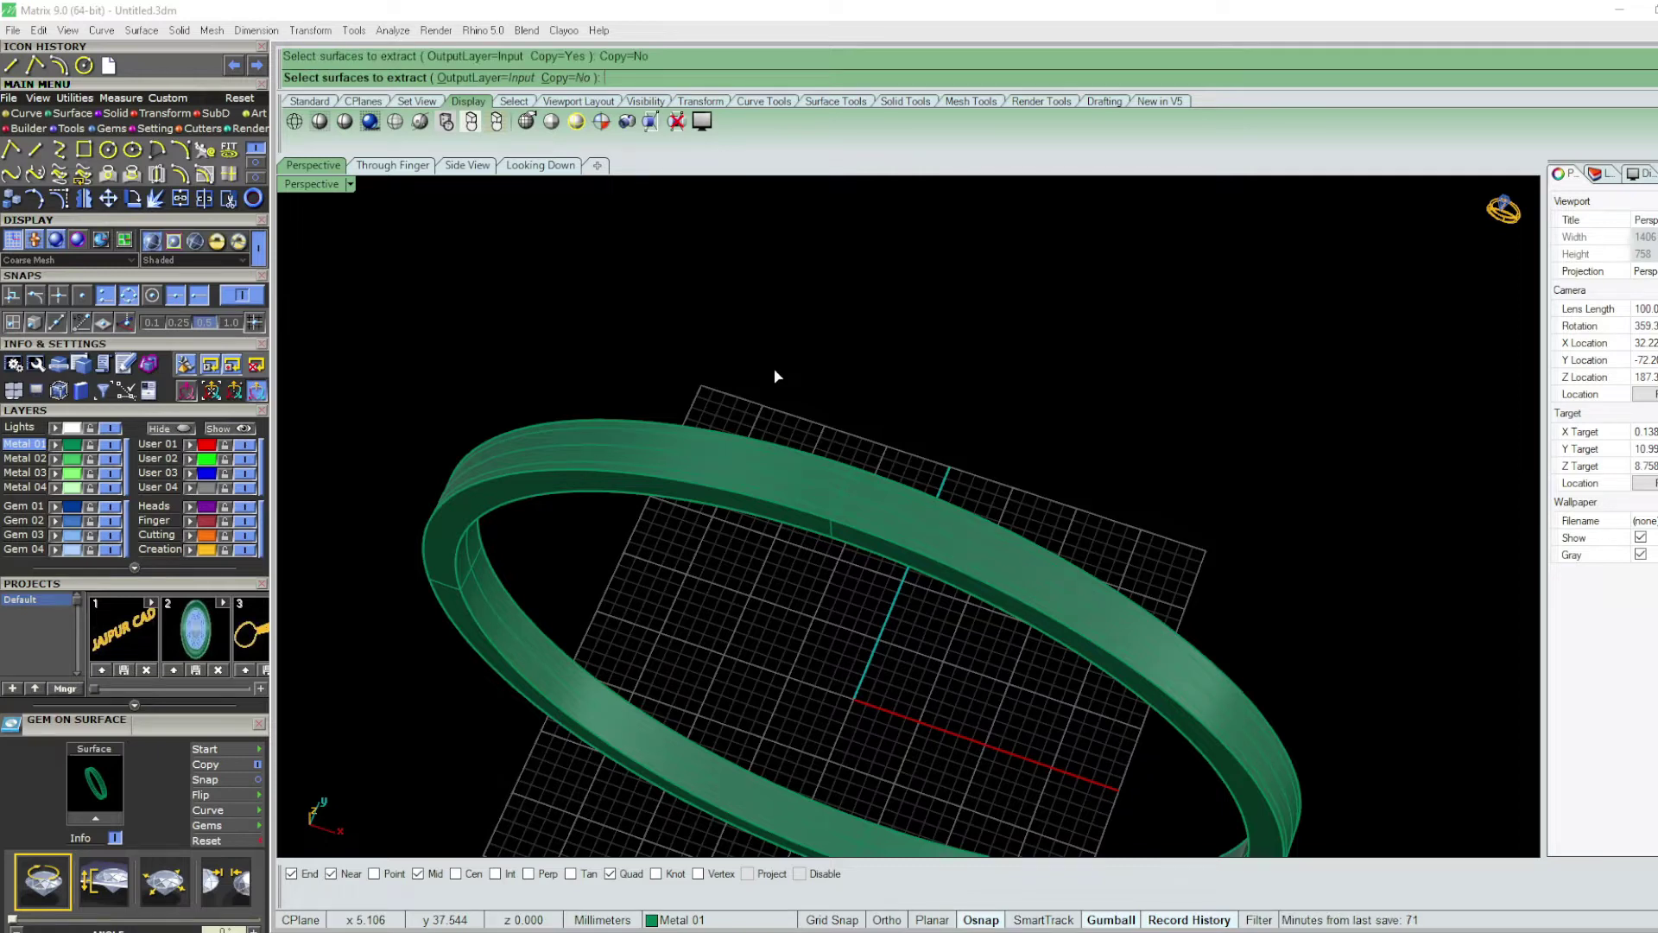
pyautogui.scroll(3, 881, 497)
pyautogui.scroll(2, 841, 526)
pyautogui.click(841, 525)
pyautogui.press('Return')
pyautogui.write('SS')
pyautogui.press('Return')
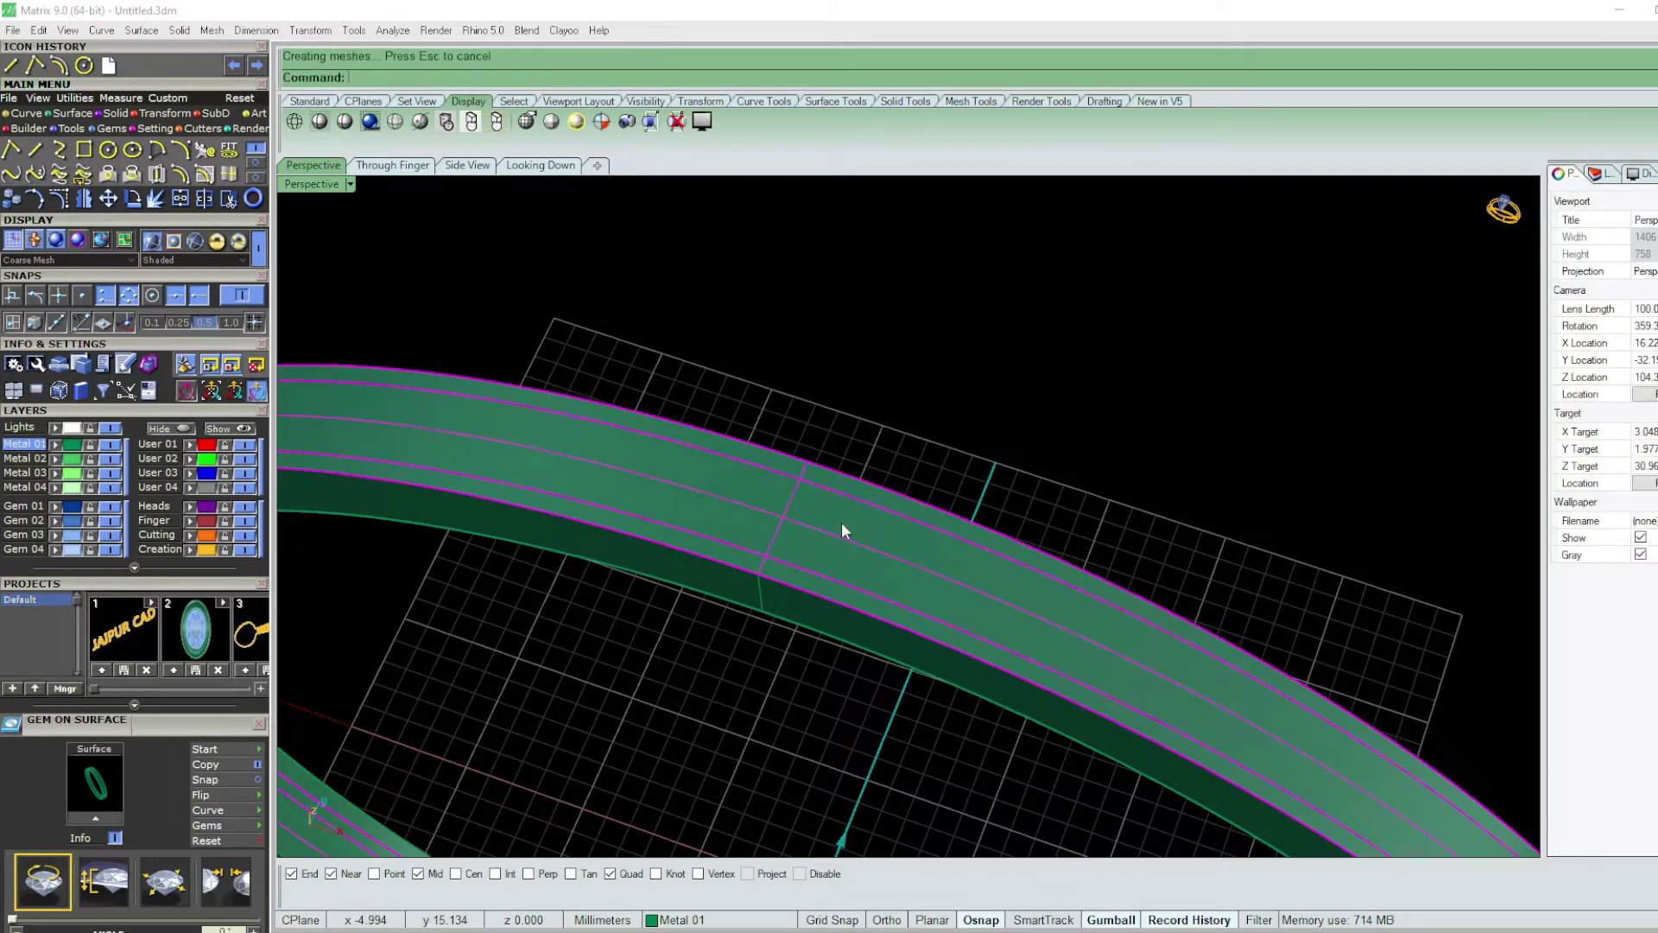
pyautogui.keyDown('ctrl'); pyautogui.click(837, 508); pyautogui.keyUp('ctrl')
pyautogui.scroll(-3, 837, 507)
pyautogui.press('Delete')
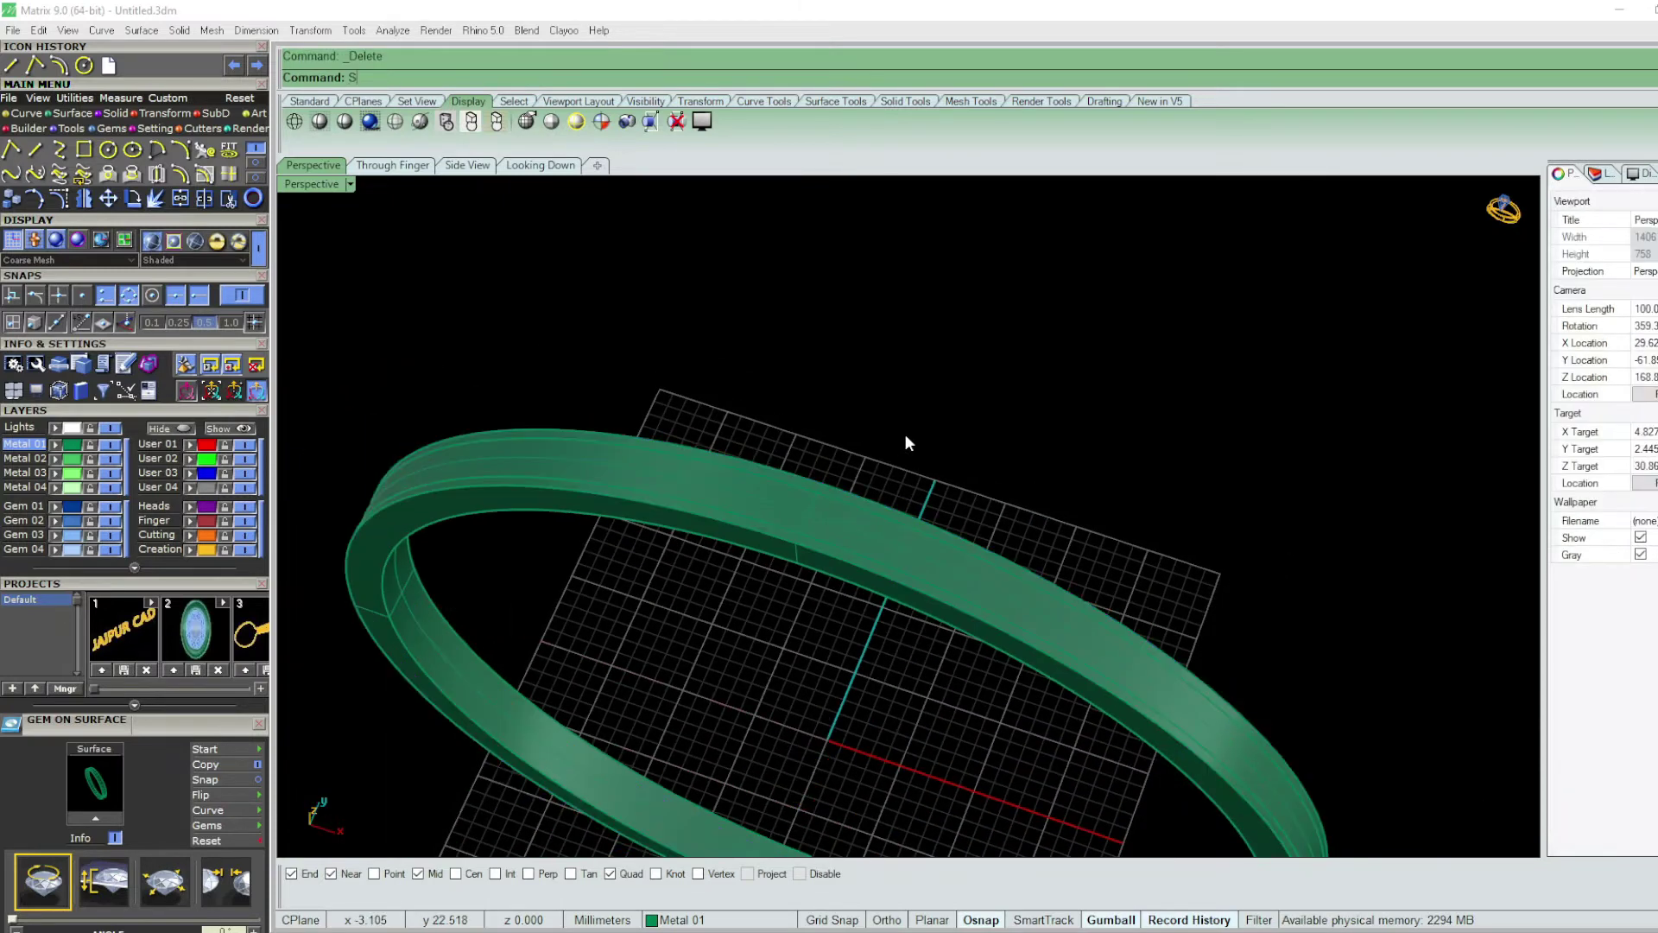
# - Offset the top surface with BothSides=Yes to create a thin slab
pyautogui.click(862, 488)
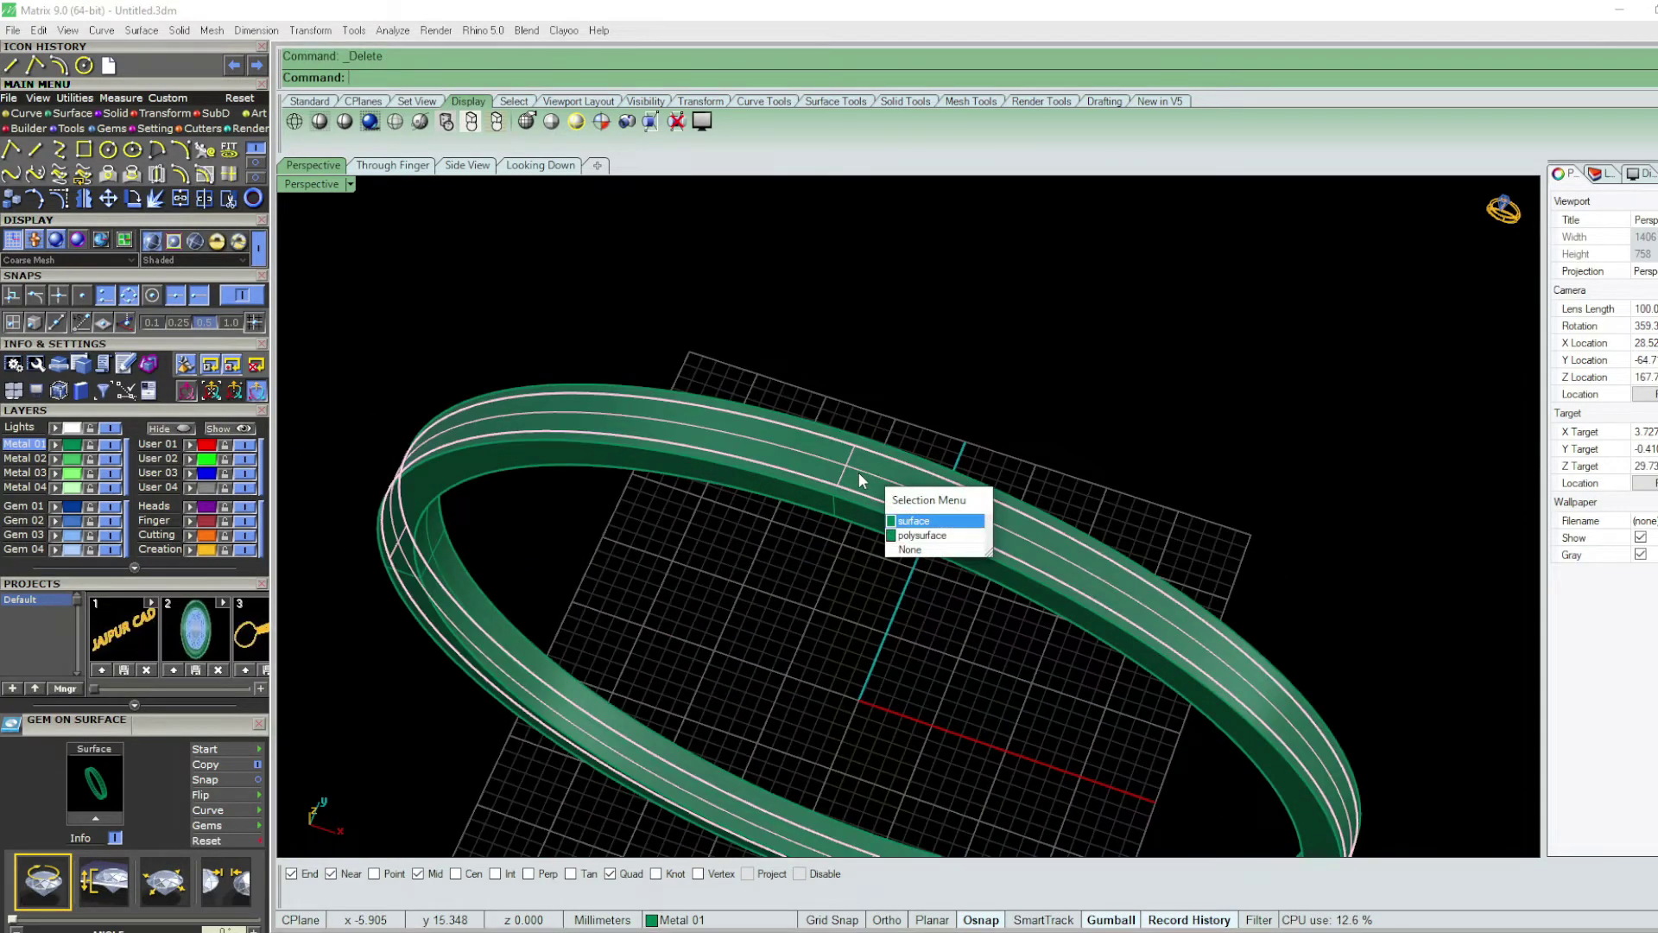
pyautogui.click(829, 548)
pyautogui.moveTo(829, 547); pyautogui.dragTo(1059, 354, button='right')
pyautogui.write('offsetsrf')
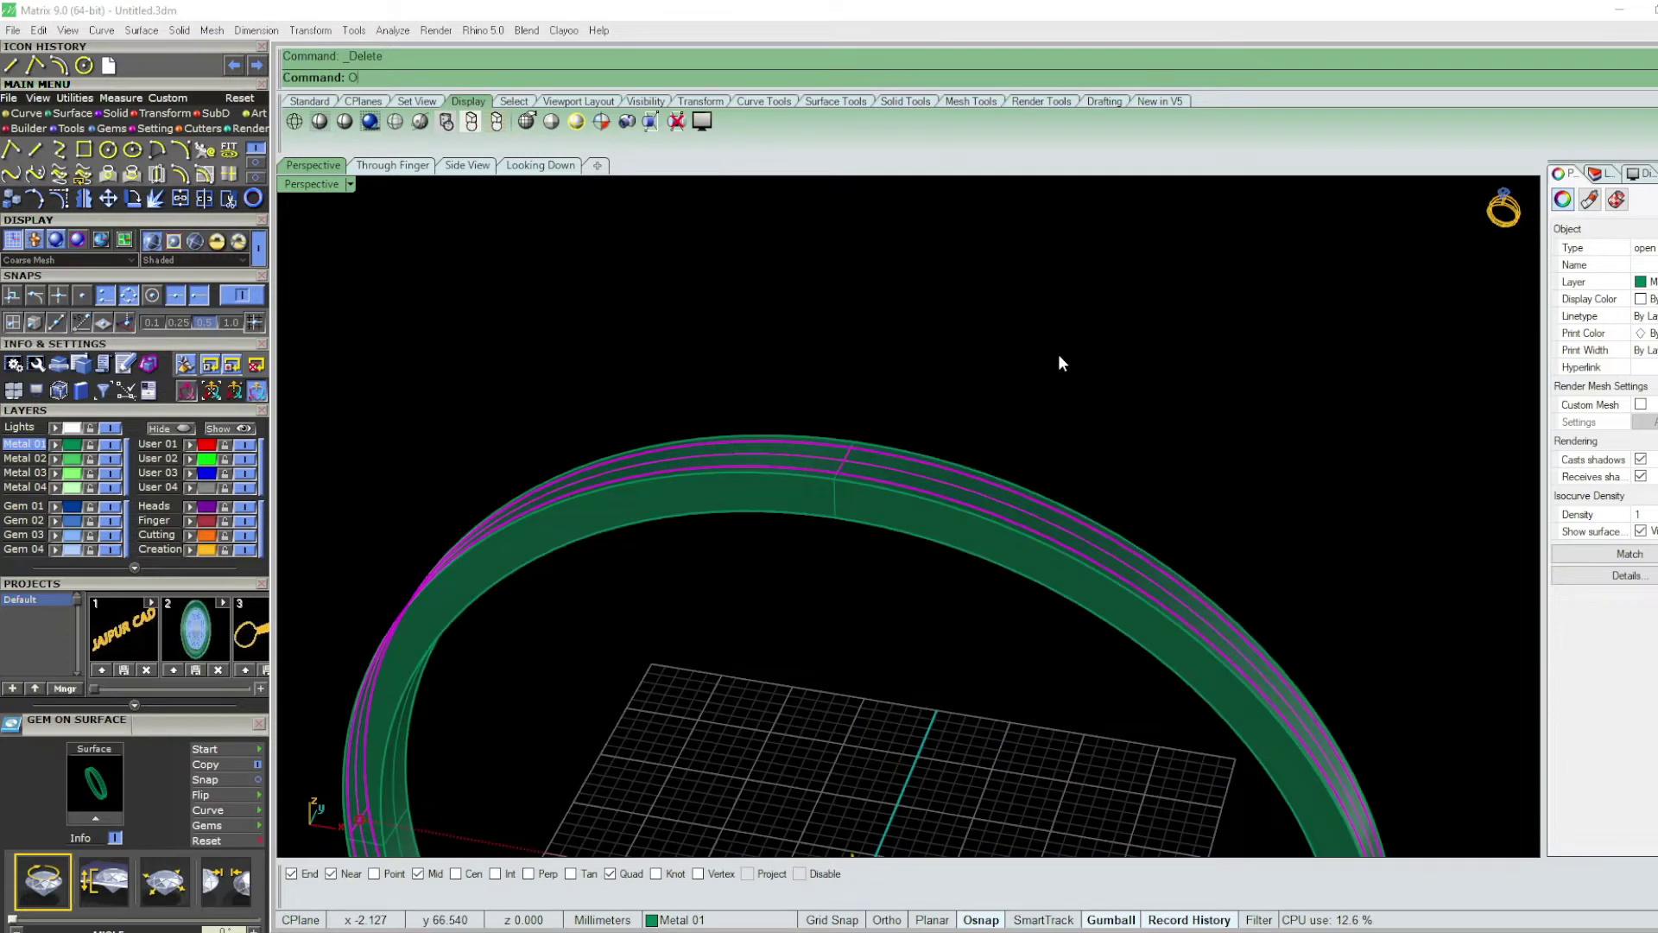
pyautogui.press('Return')
pyautogui.write('s')
pyautogui.press('Return')
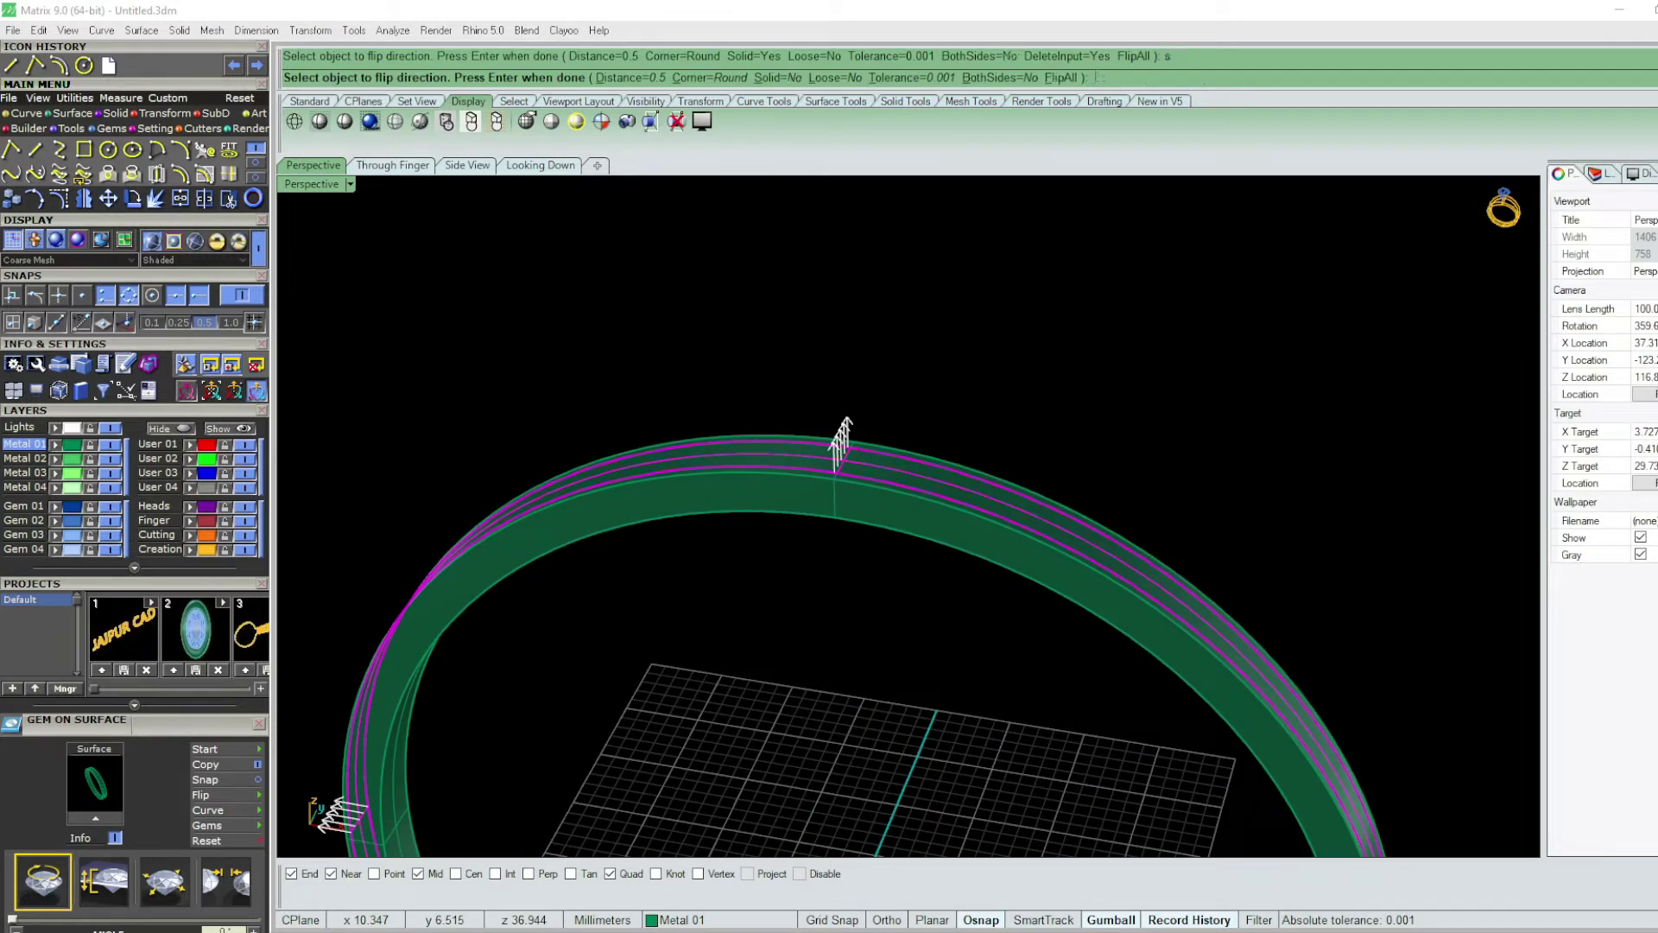
pyautogui.press('Return')
pyautogui.hotkey('ctrl', 'z')
pyautogui.scroll(3, 950, 445)
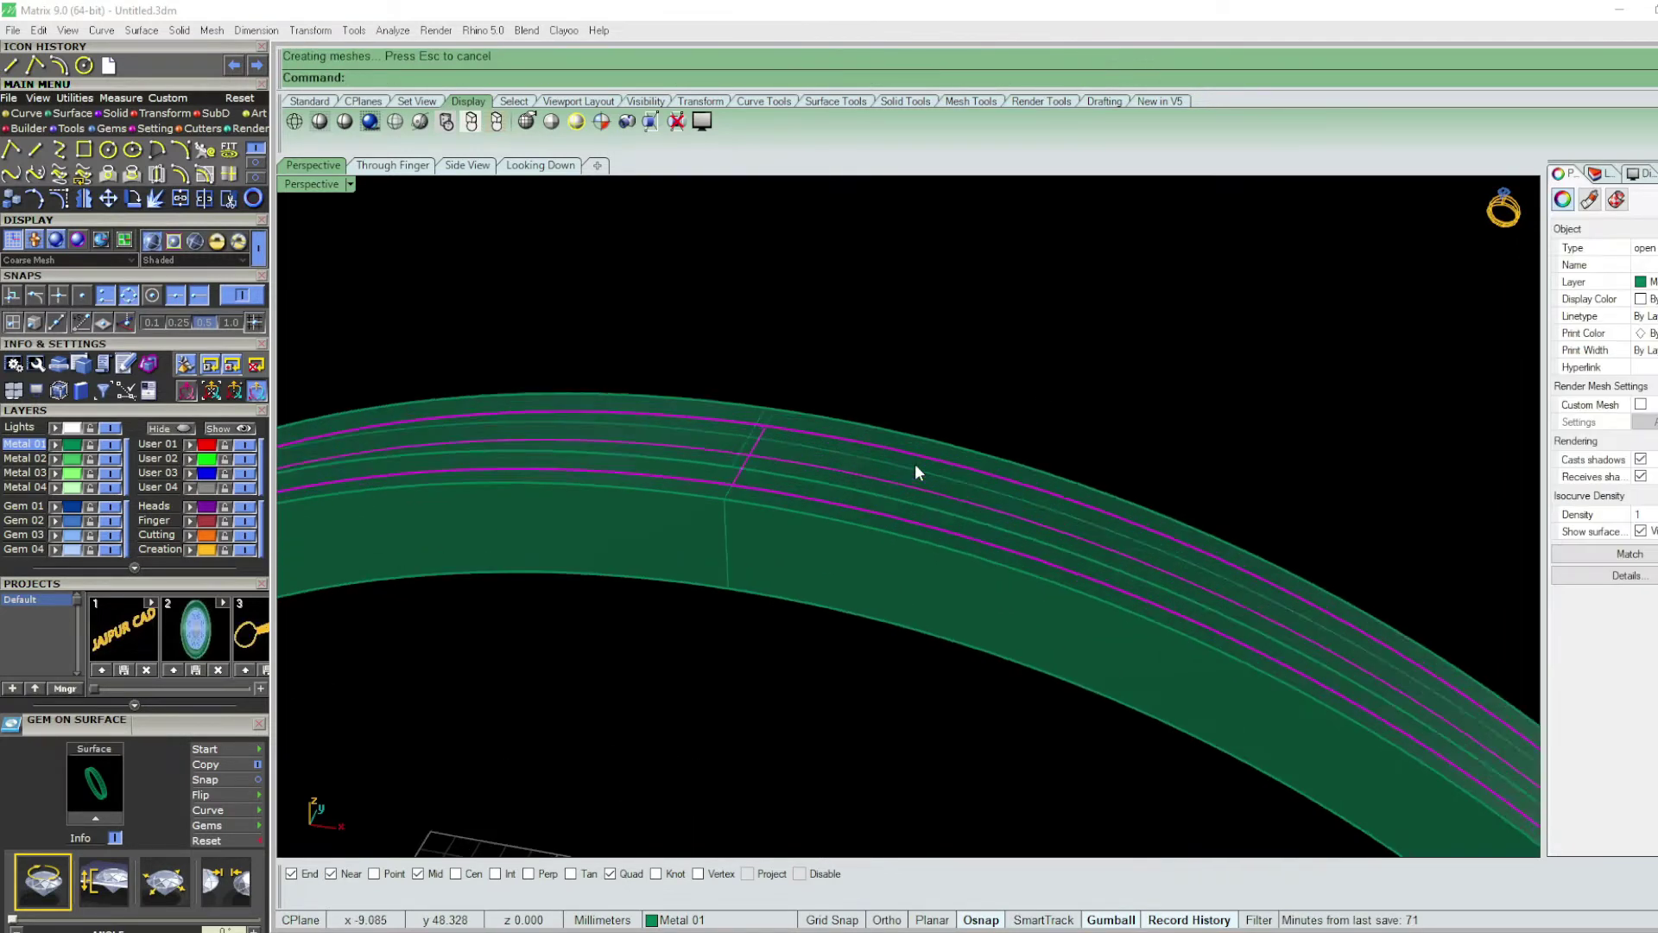
pyautogui.press('Return')
pyautogui.click(1005, 80)
pyautogui.press('Return')
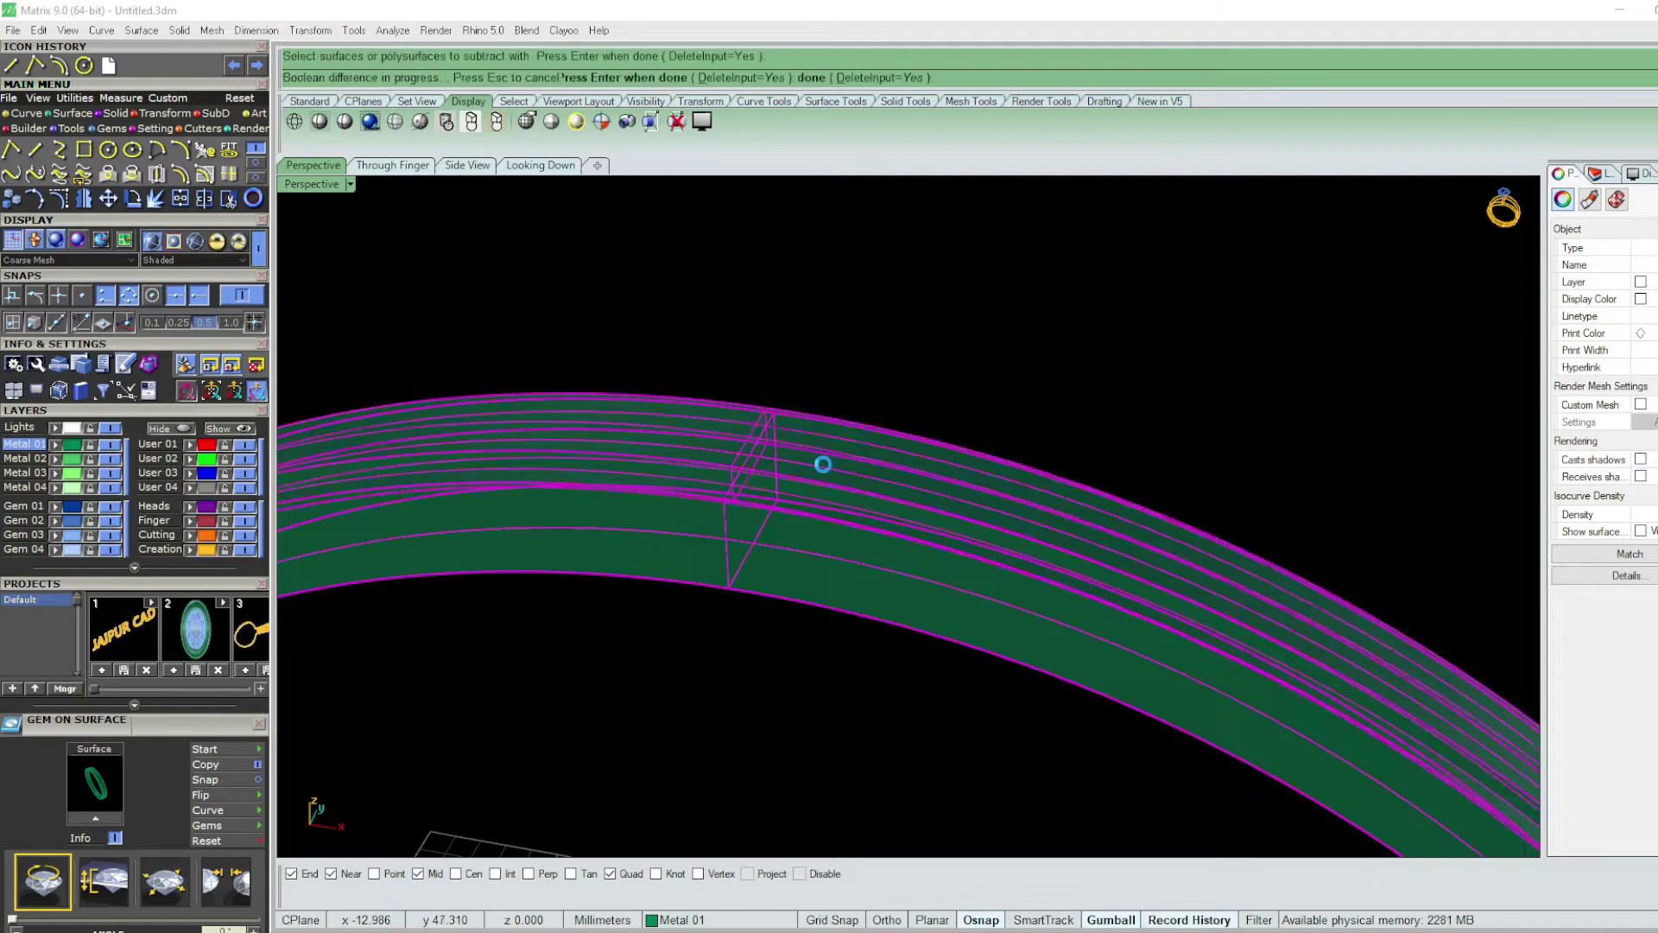
pyautogui.press('Escape')
# - Orbit to tilted and oblique views to inspect the ring band
pyautogui.scroll(-3, 833, 461)
pyautogui.scroll(-2, 910, 404)
pyautogui.moveTo(911, 405)
pyautogui.mouseDown(button='right')
pyautogui.moveTo(1025, 463)
pyautogui.moveTo(1041, 537)
pyautogui.moveTo(1009, 563)
pyautogui.moveTo(1038, 556)
pyautogui.moveTo(859, 456)
pyautogui.moveTo(1000, 481)
pyautogui.moveTo(578, 380)
pyautogui.mouseUp(button='right')
pyautogui.scroll(4, 578, 380)
pyautogui.click(606, 390)
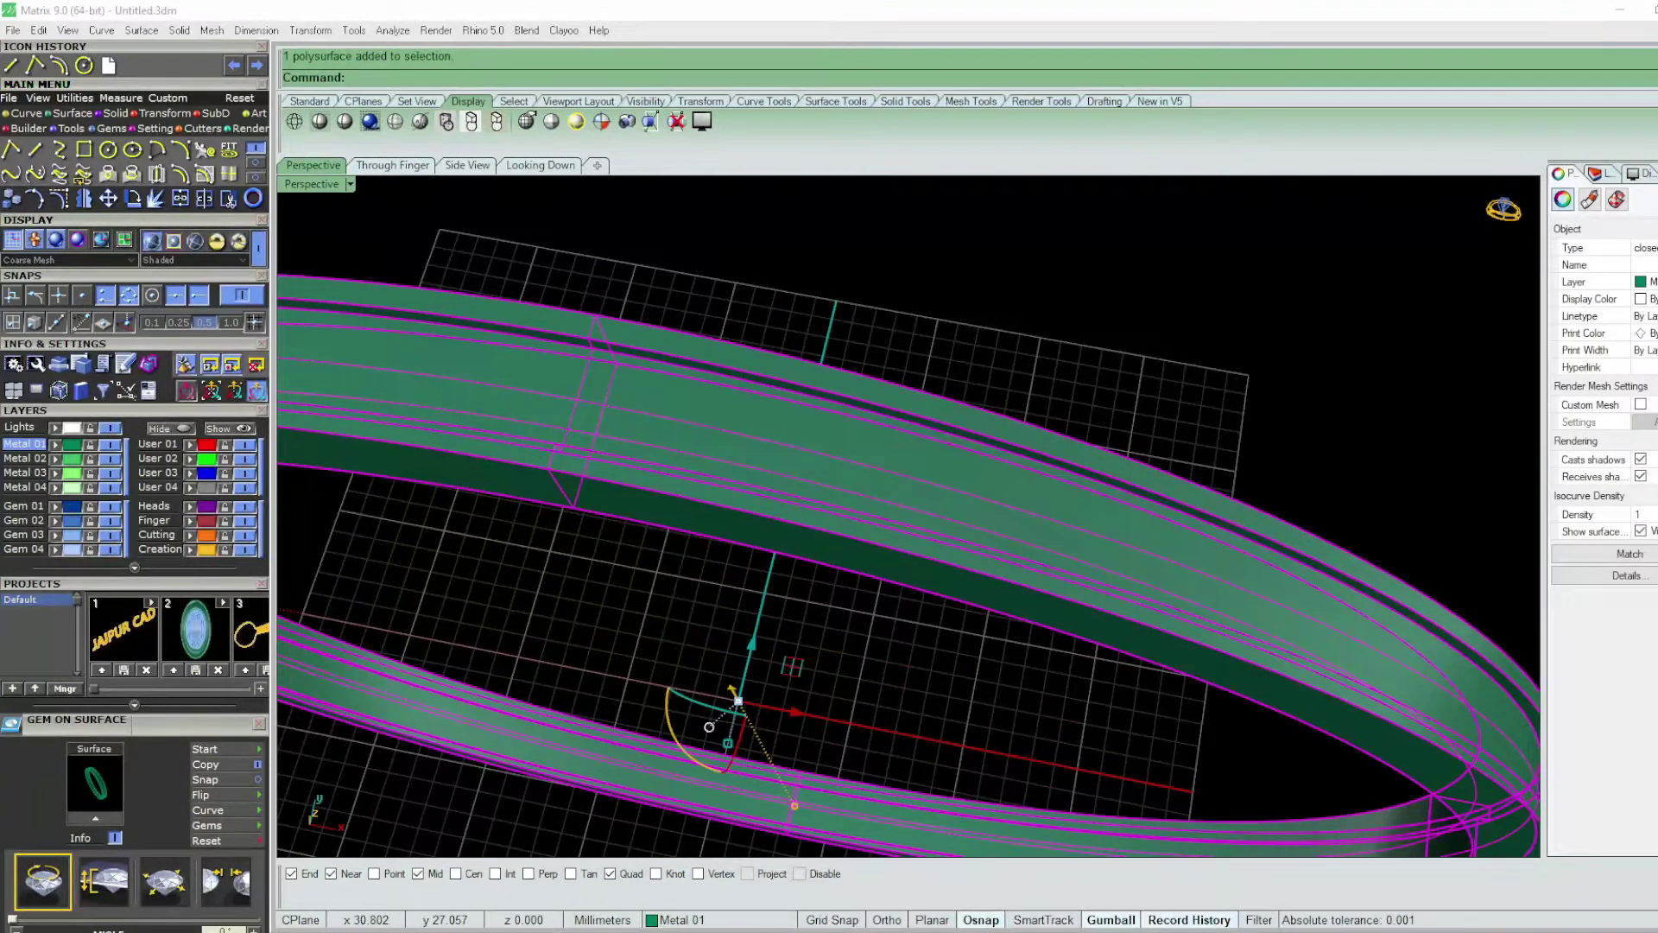
pyautogui.click(1147, 341)
pyautogui.scroll(-3, 1147, 340)
pyautogui.moveTo(1147, 340)
pyautogui.mouseDown(button='right')
pyautogui.moveTo(855, 340)
pyautogui.moveTo(875, 377)
pyautogui.mouseUp(button='right')
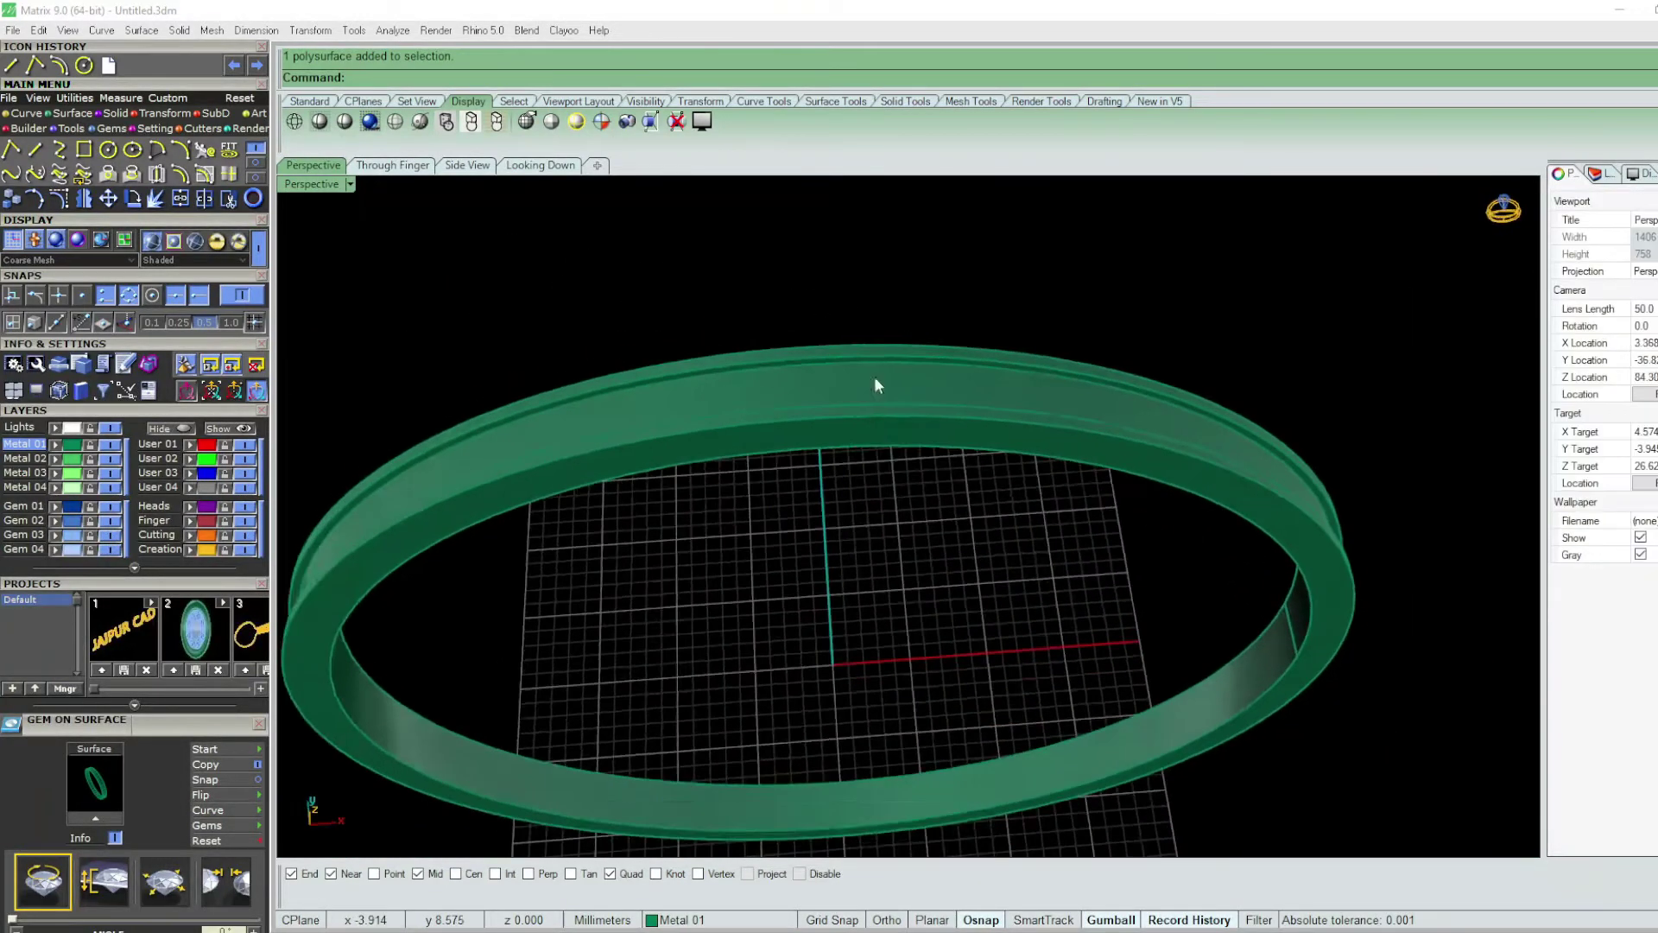
# - Extract a face of the band, hide and restore the band, then select it
pyautogui.scroll(3, 874, 376)
pyautogui.write('e')
pyautogui.press('Return')
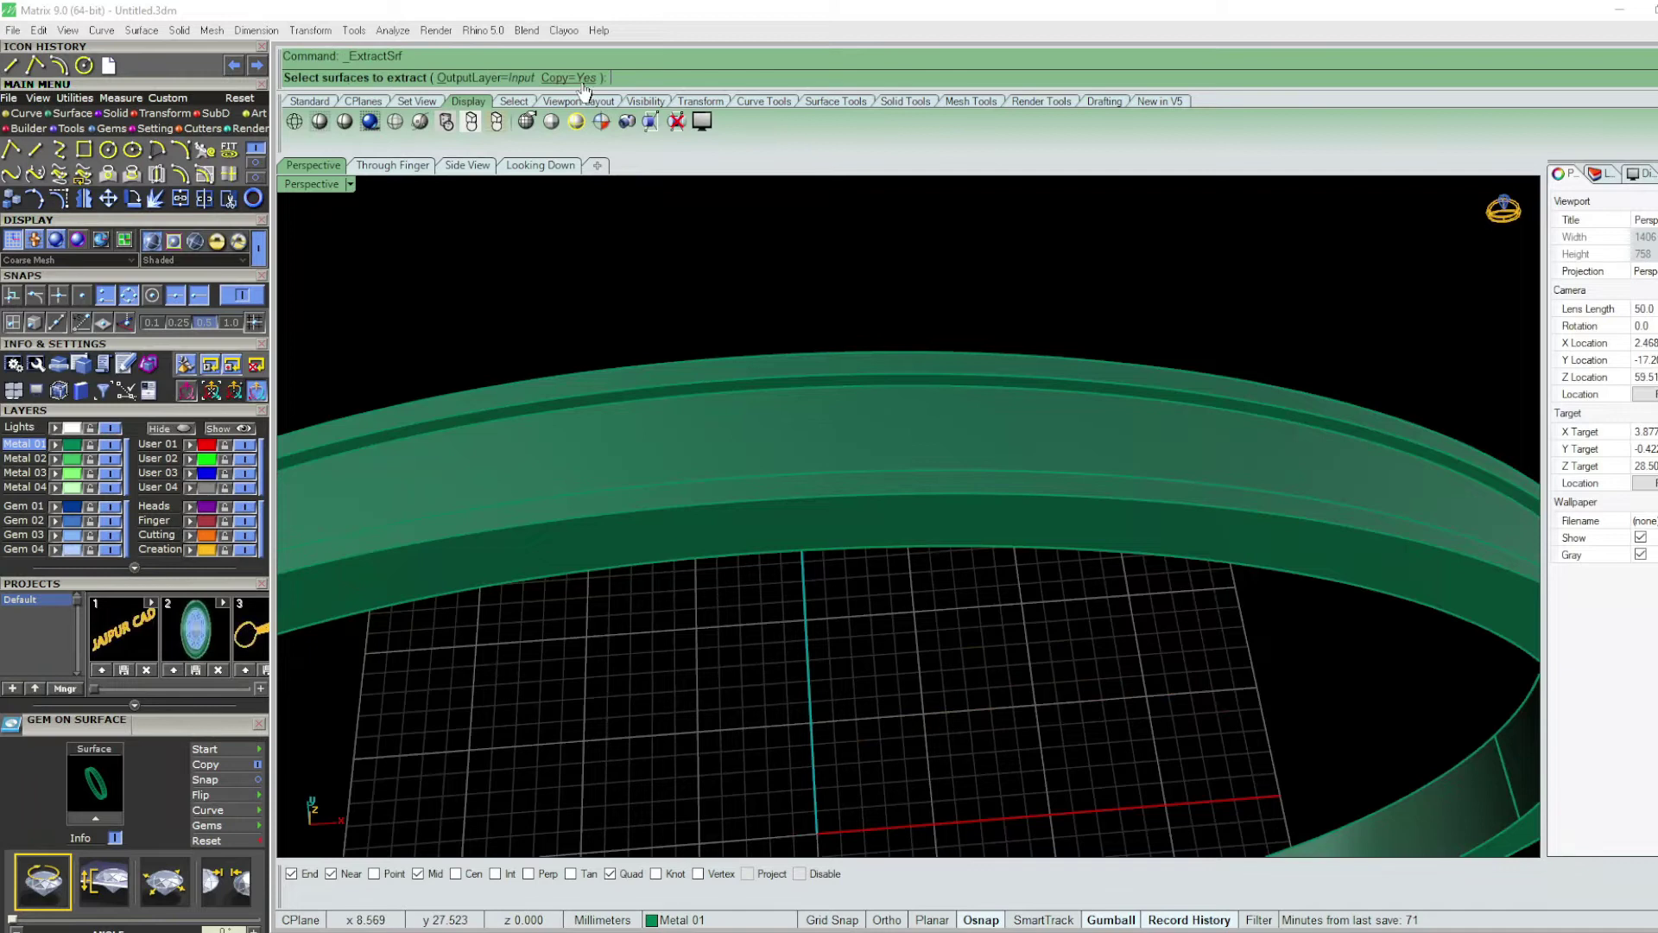
pyautogui.click(764, 379)
pyautogui.press('Return')
pyautogui.hotkey('ctrl', 'h')
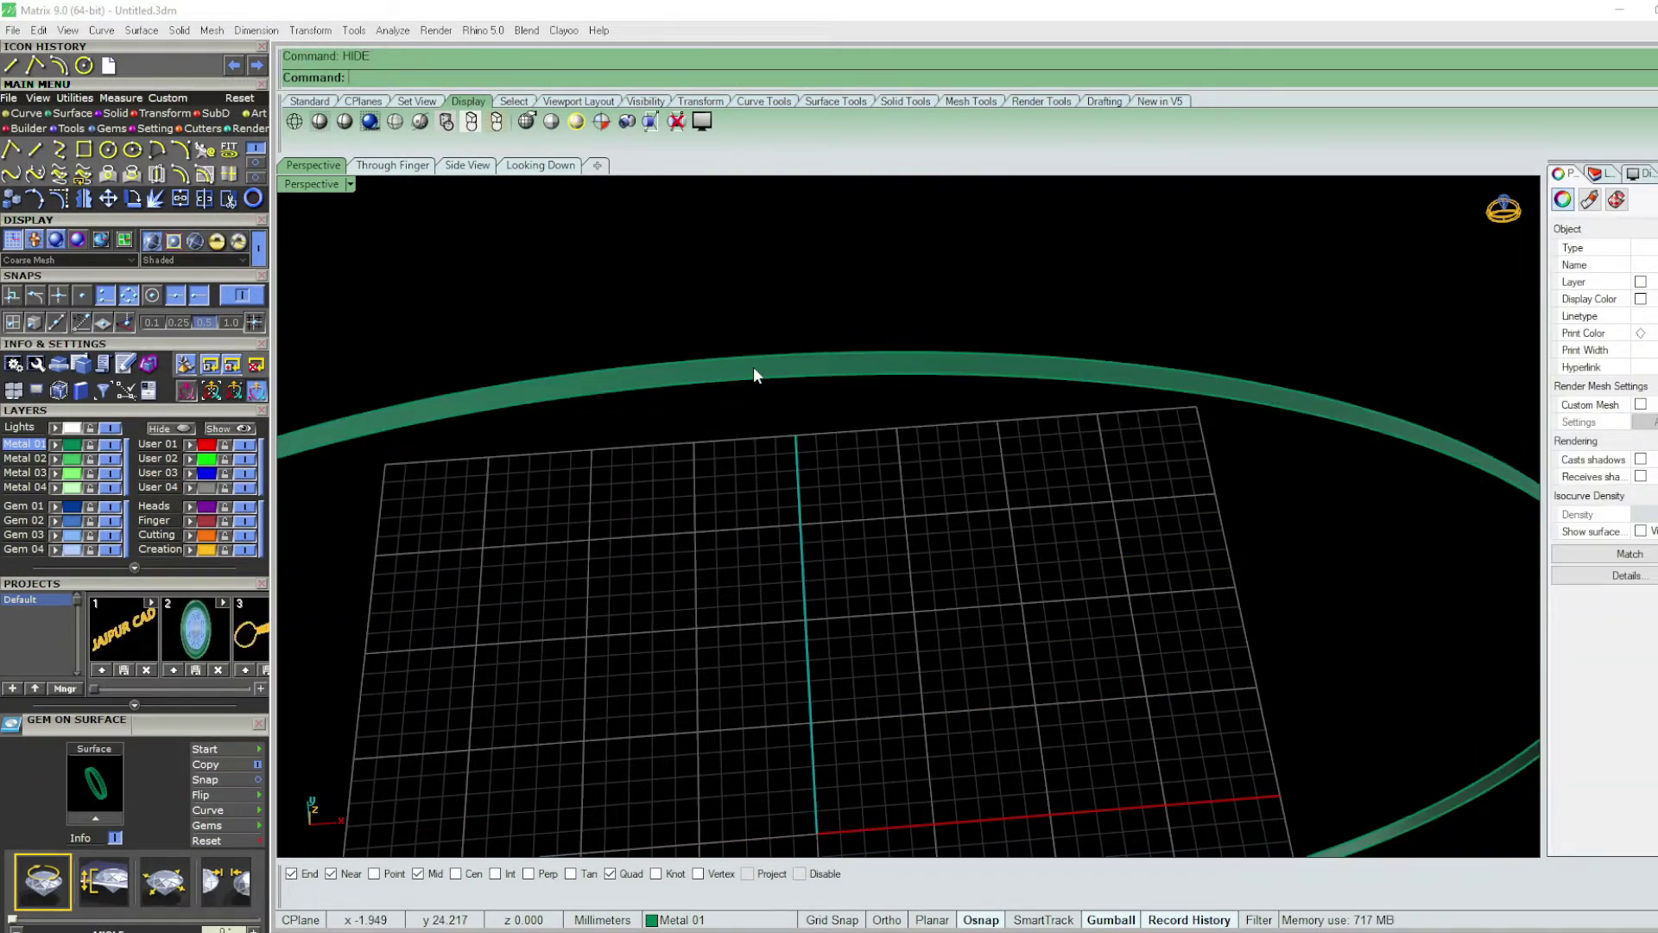
pyautogui.write('U')
pyautogui.press('Return')
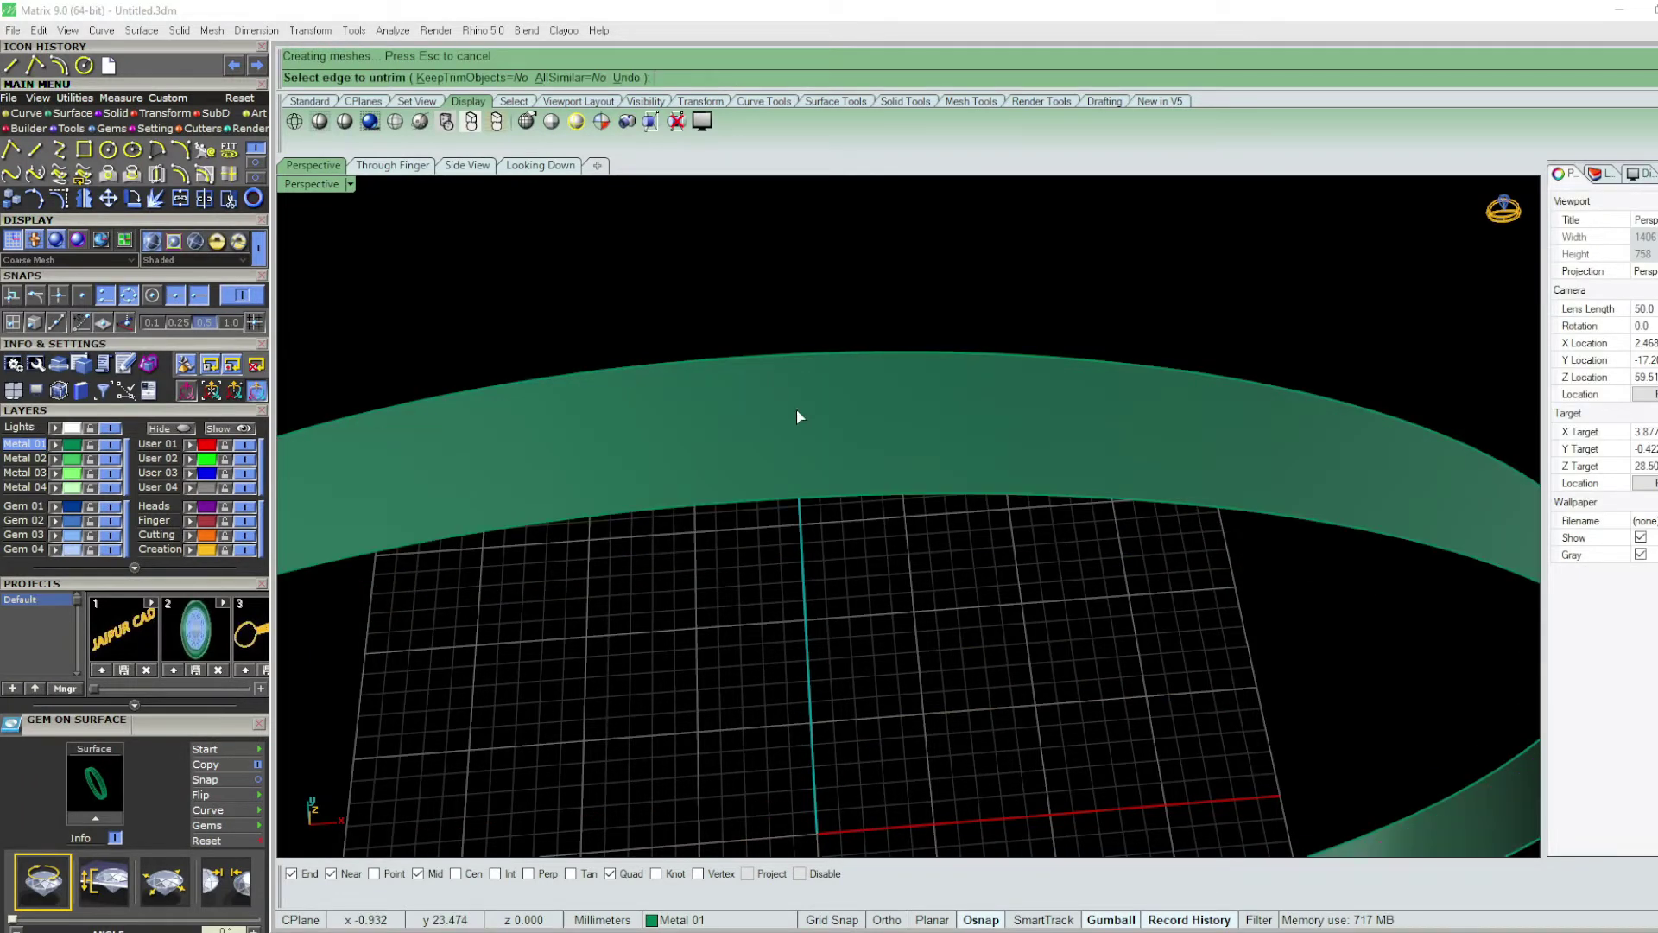
pyautogui.click(800, 412)
pyautogui.press('Return')
pyautogui.scroll(3, 906, 371)
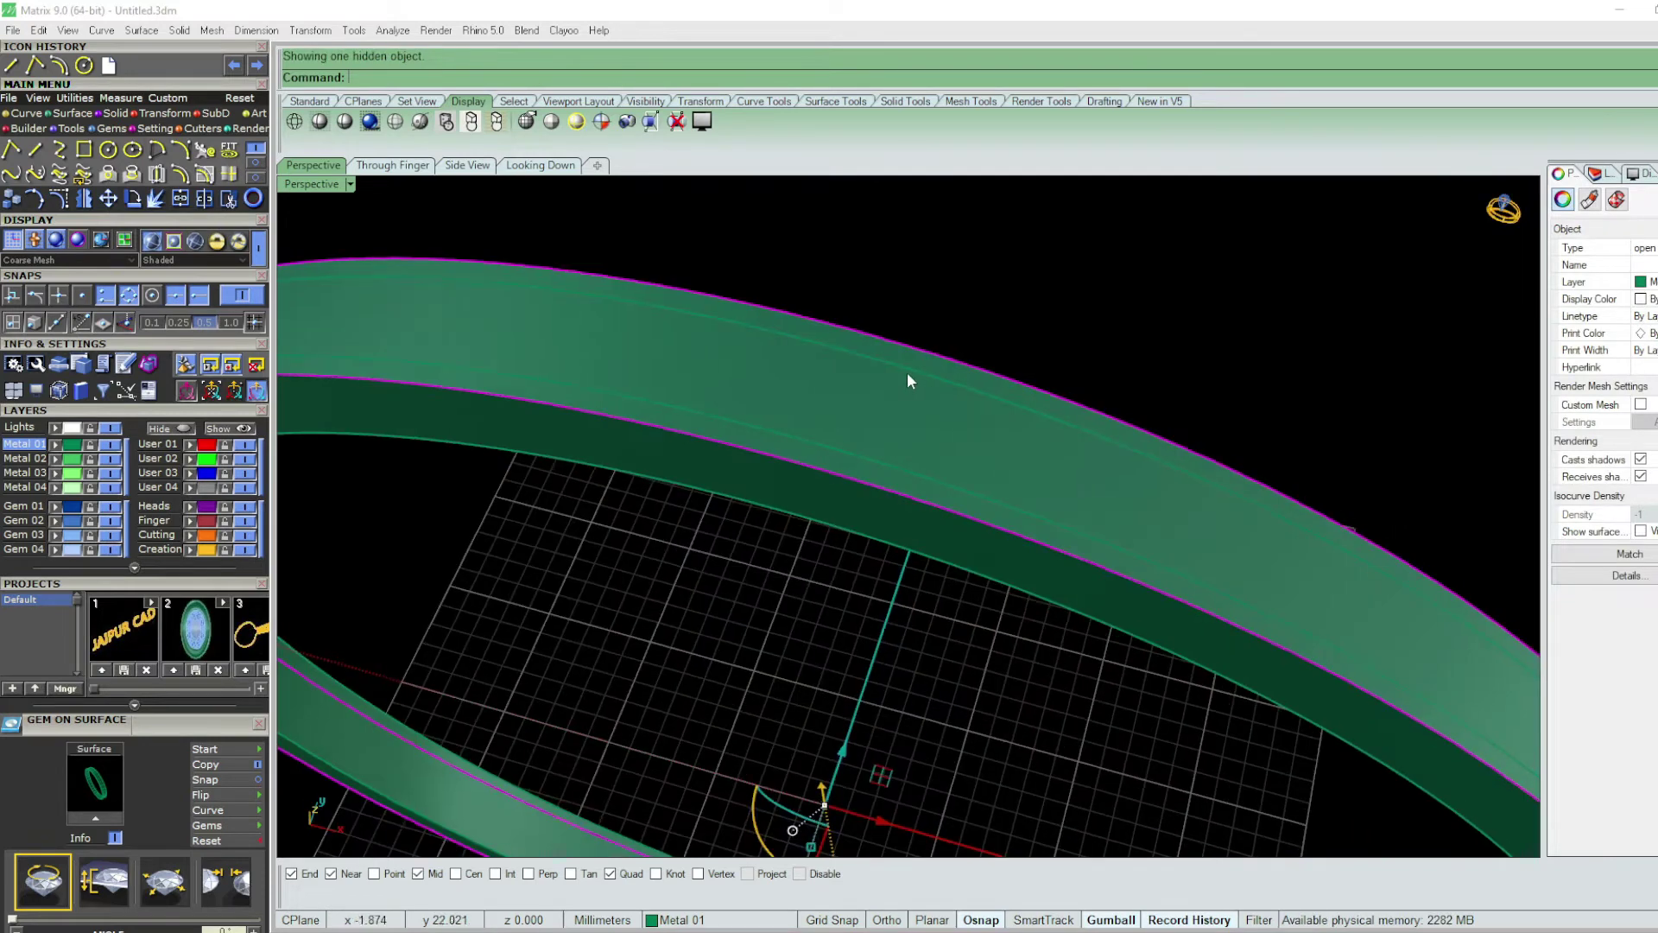
pyautogui.press('Escape')
# - Duplicate the band's edges as curves with DupEdge
pyautogui.write('dupedge')
pyautogui.press('Return')
pyautogui.click(842, 444)
pyautogui.press('Return')
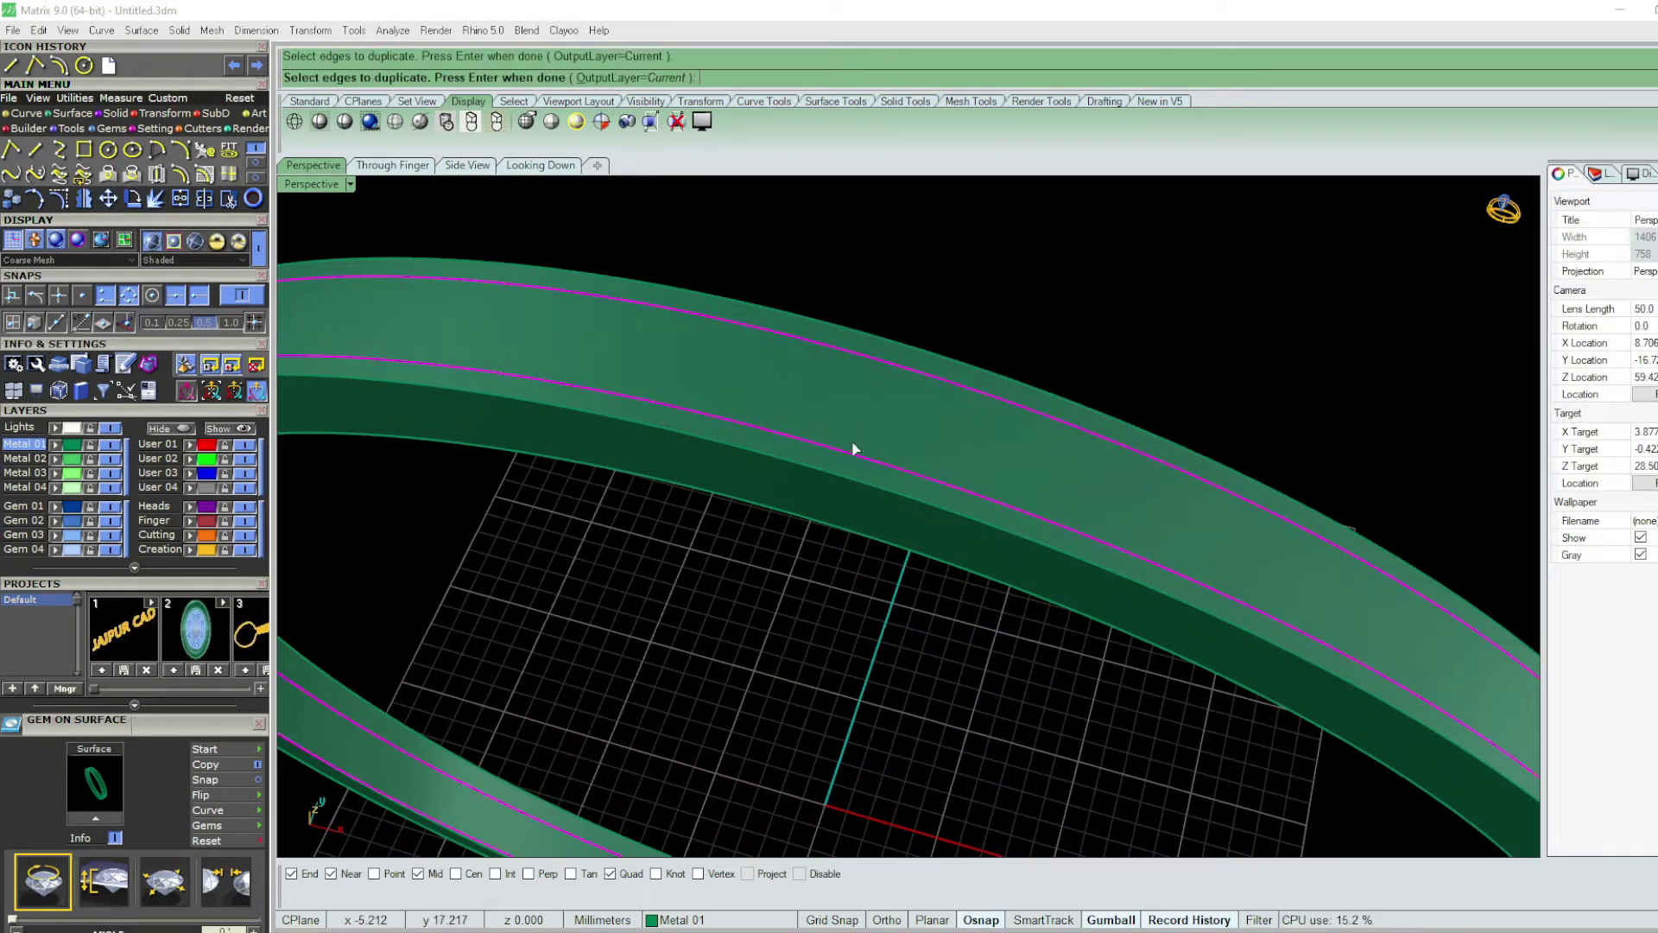
pyautogui.keyDown('shift'); pyautogui.click(865, 398); pyautogui.keyUp('shift')
pyautogui.press('Escape')
# - Switch to the Top view with Wireframe display
pyautogui.scroll(-5, 865, 398)
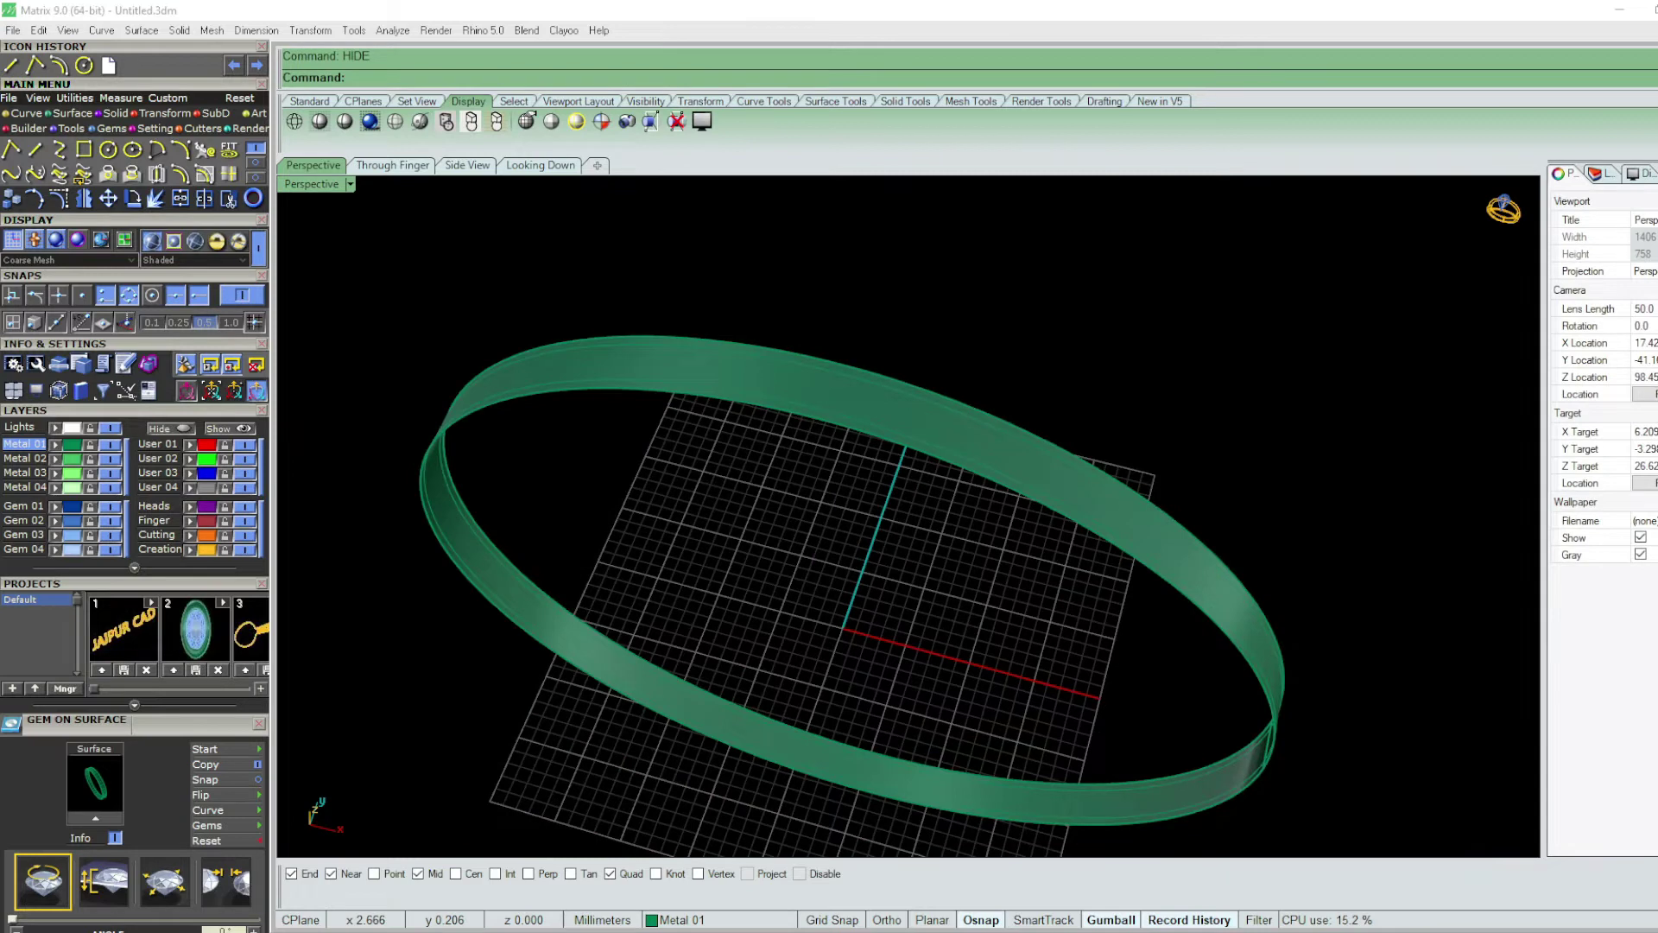
pyautogui.hotkey('ctrl', 'F1')
pyautogui.hotkey('ctrl', 'alt', 'w')
pyautogui.scroll(2, 820, 454)
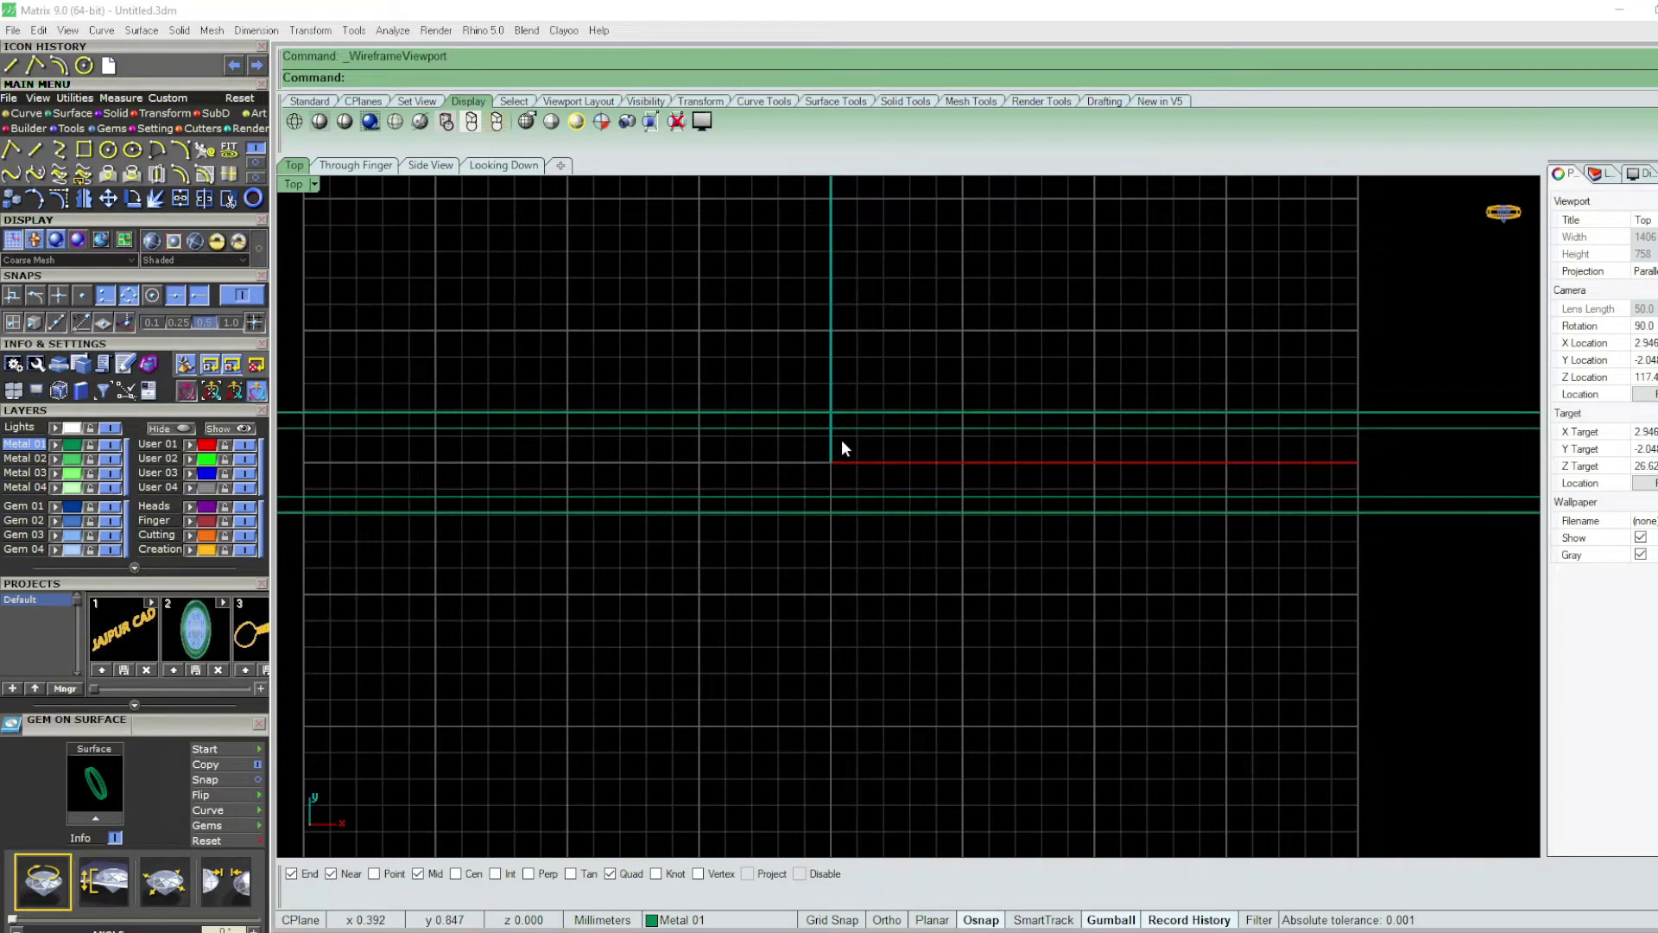
# - Hide the grid and draw a circle centred on the band, its diameter set vertically with Ortho
pyautogui.press('F7')
pyautogui.scroll(3, 834, 472)
pyautogui.write('circle')
pyautogui.press('Return')
pyautogui.click(848, 501)
pyautogui.press('F8')
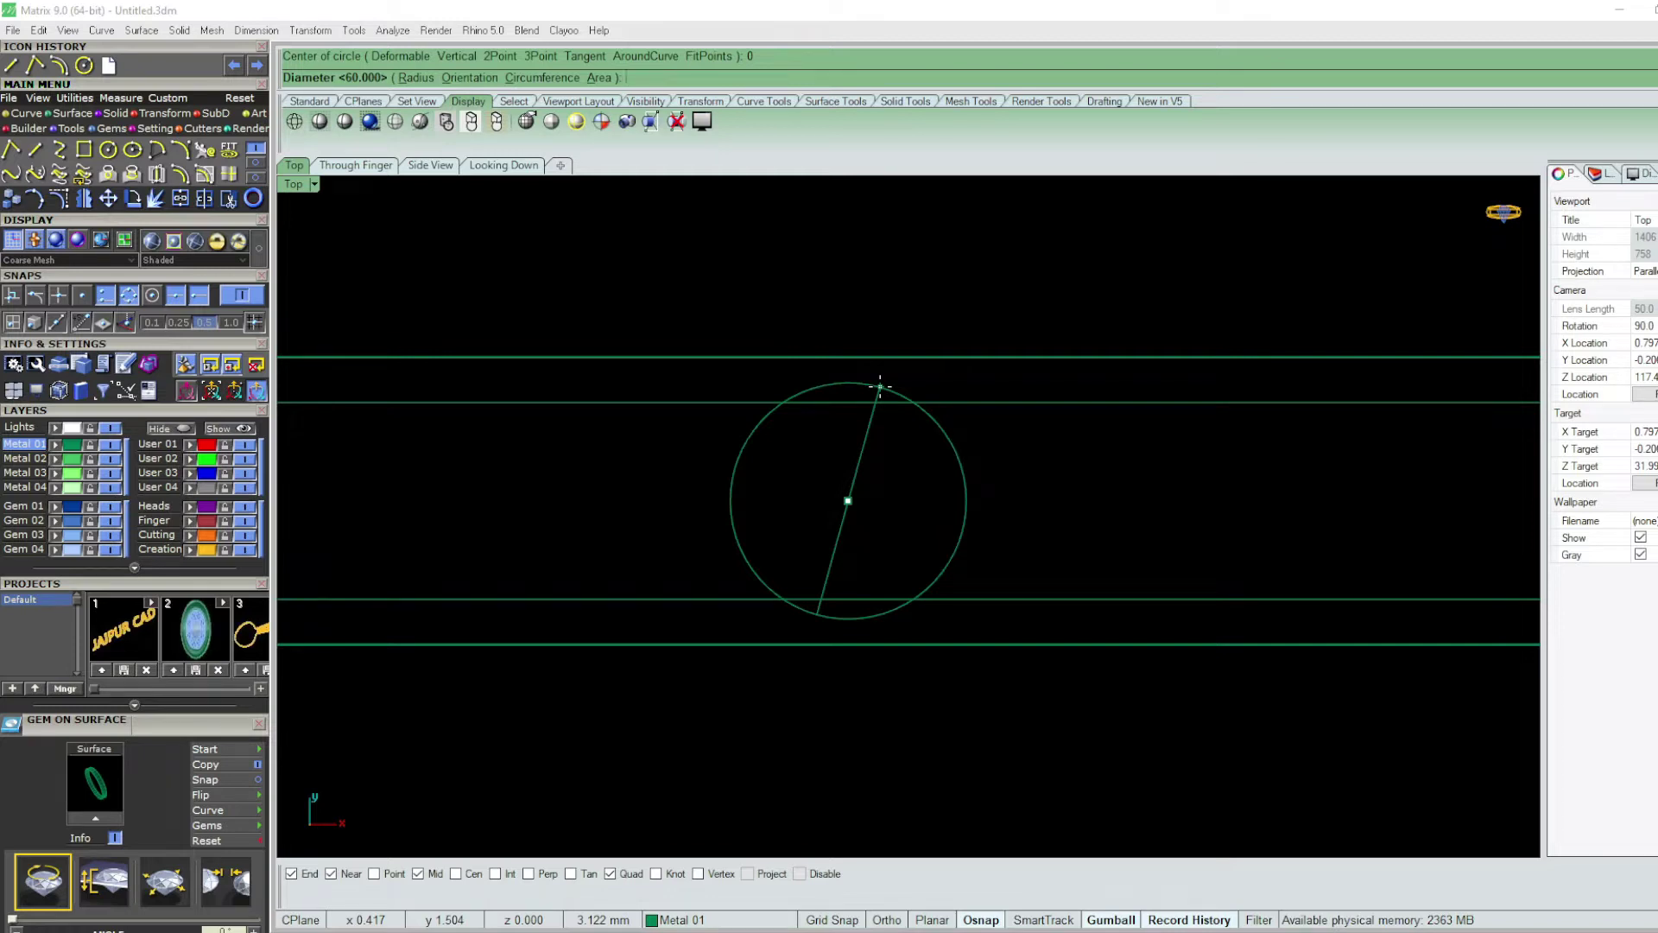
pyautogui.press('F8')
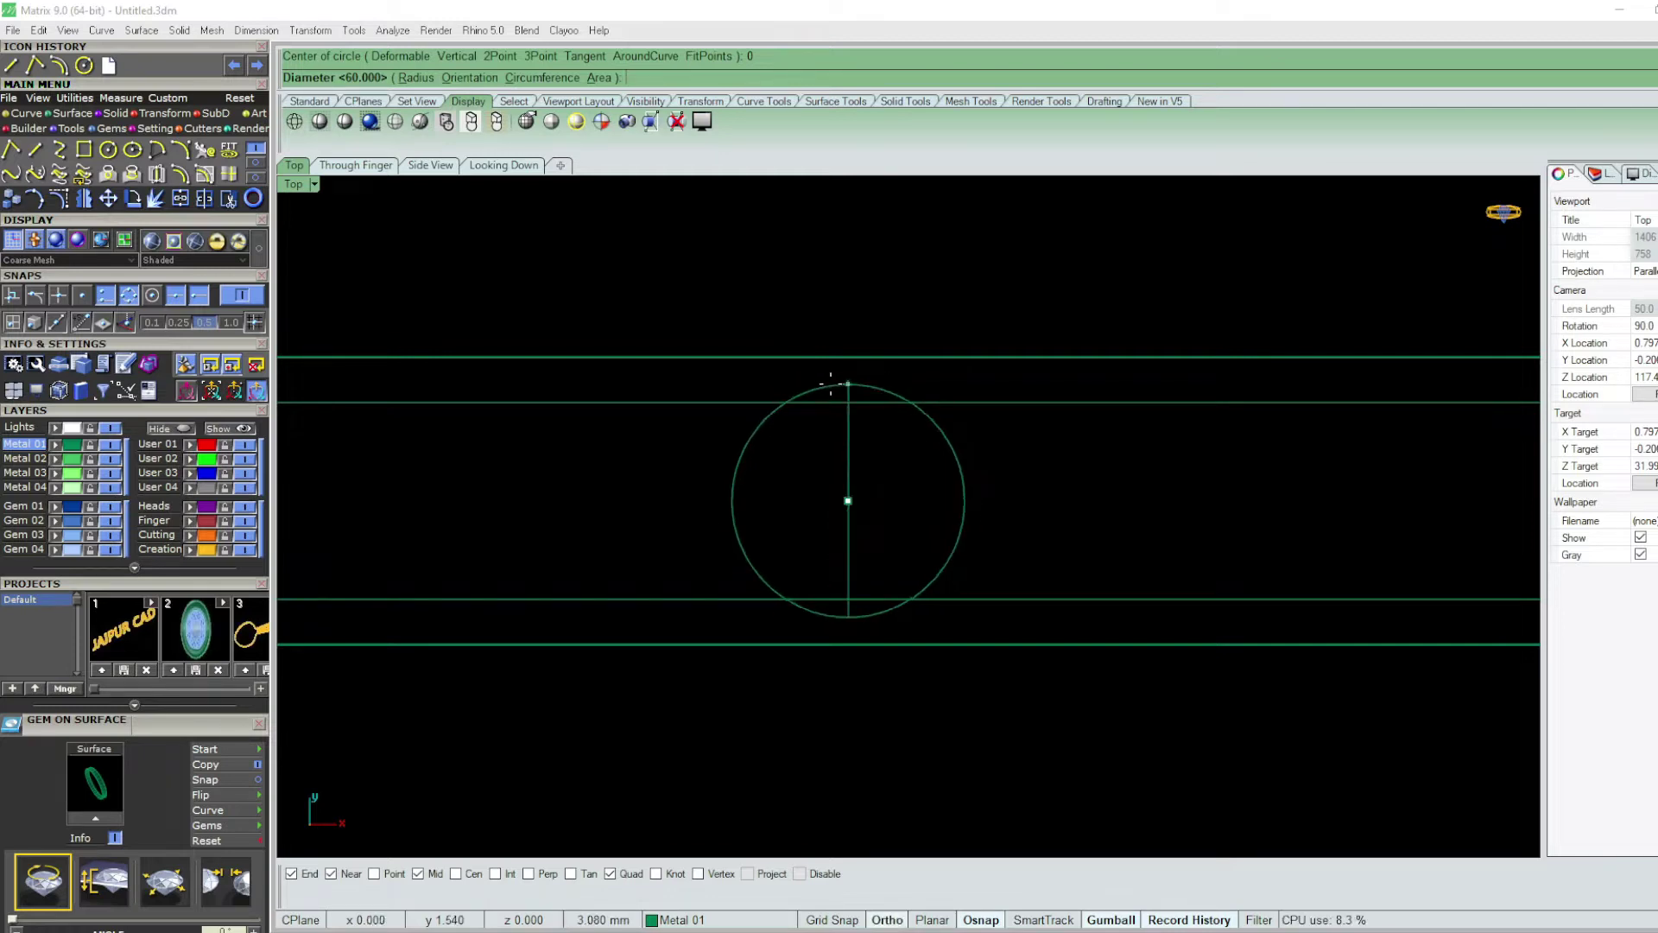
pyautogui.scroll(1, 836, 383)
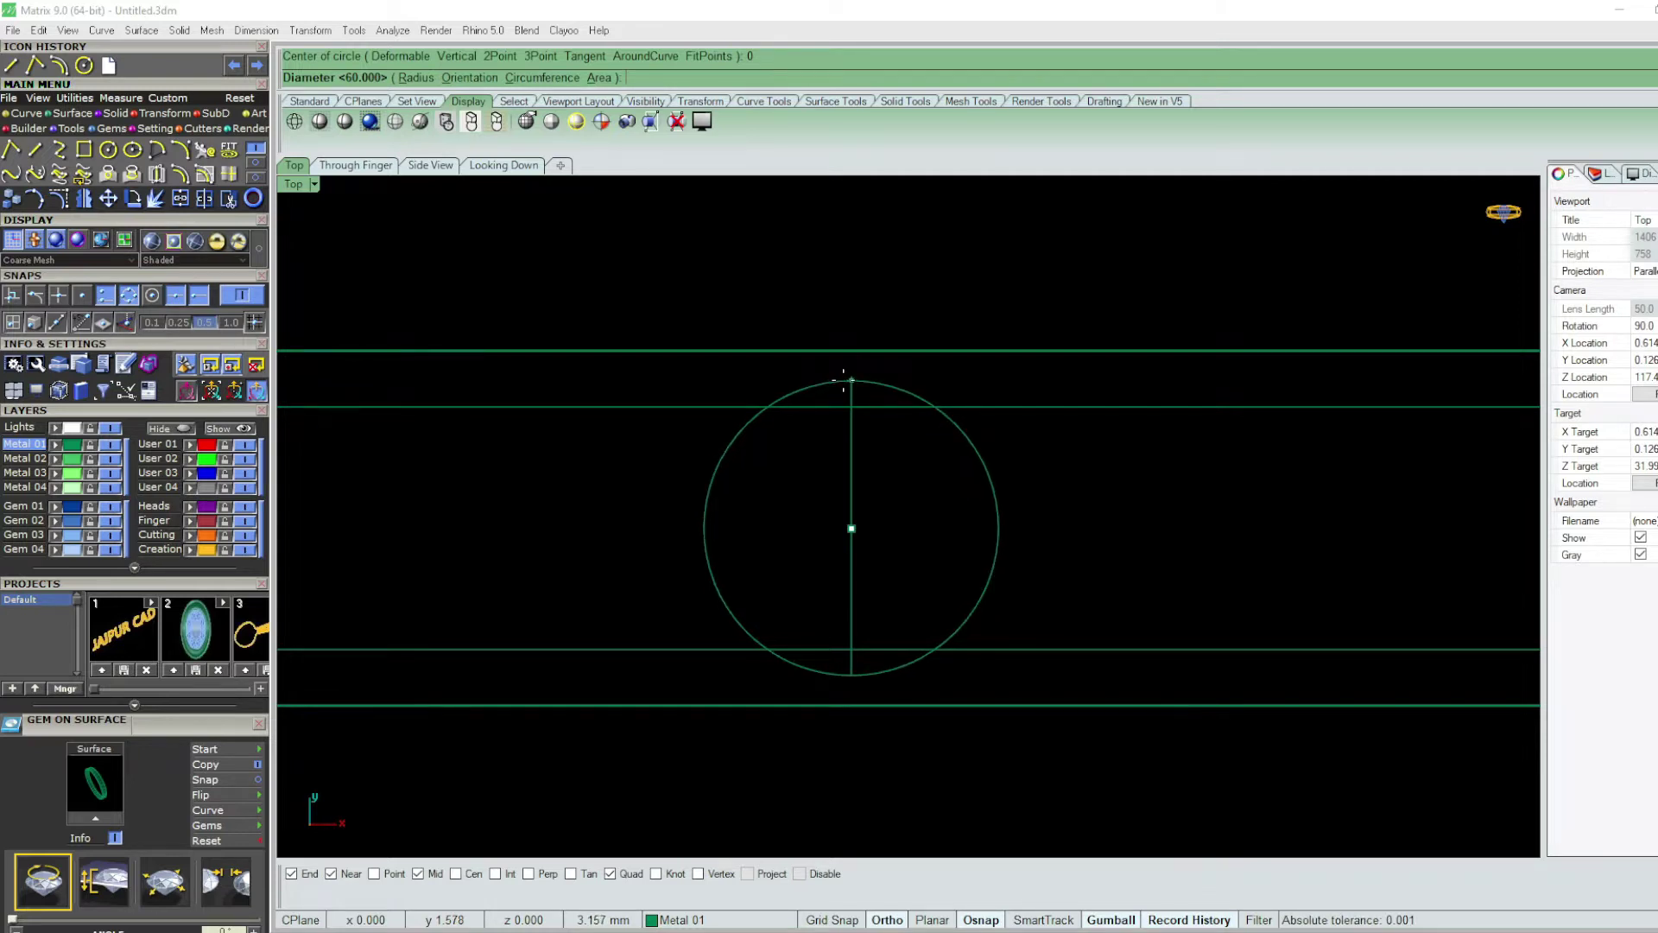
pyautogui.click(843, 380)
pyautogui.click(976, 450)
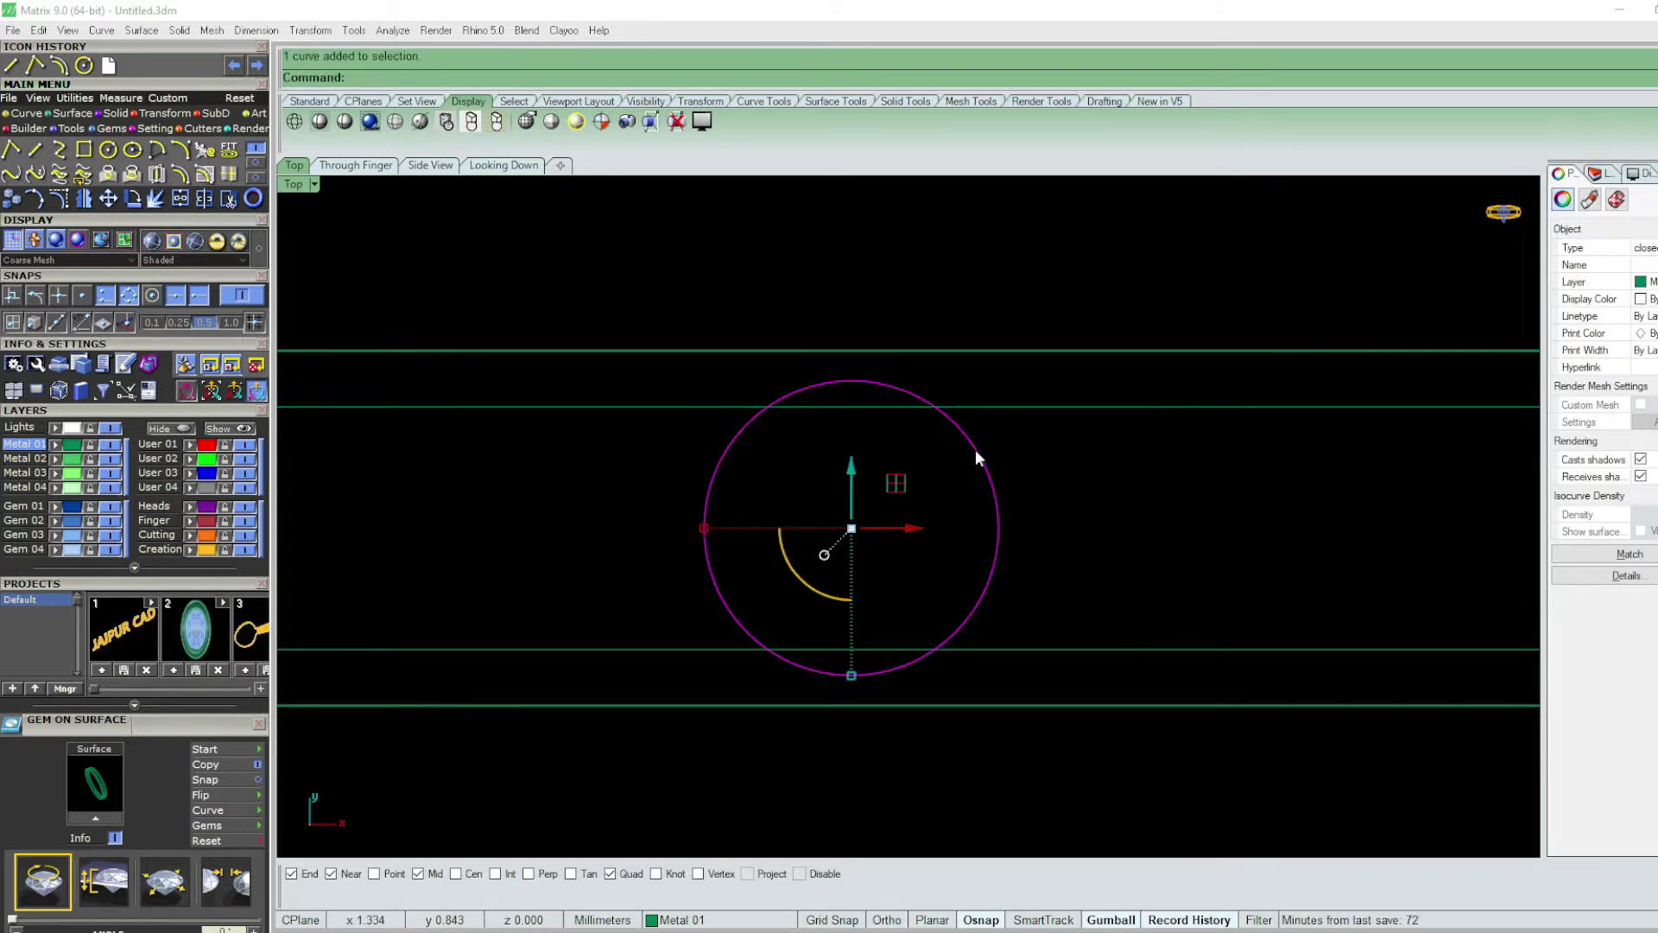
# - Offset the circle inward to create a smaller concentric inner circle
pyautogui.write('offset')
pyautogui.press('Return')
pyautogui.press('Return')
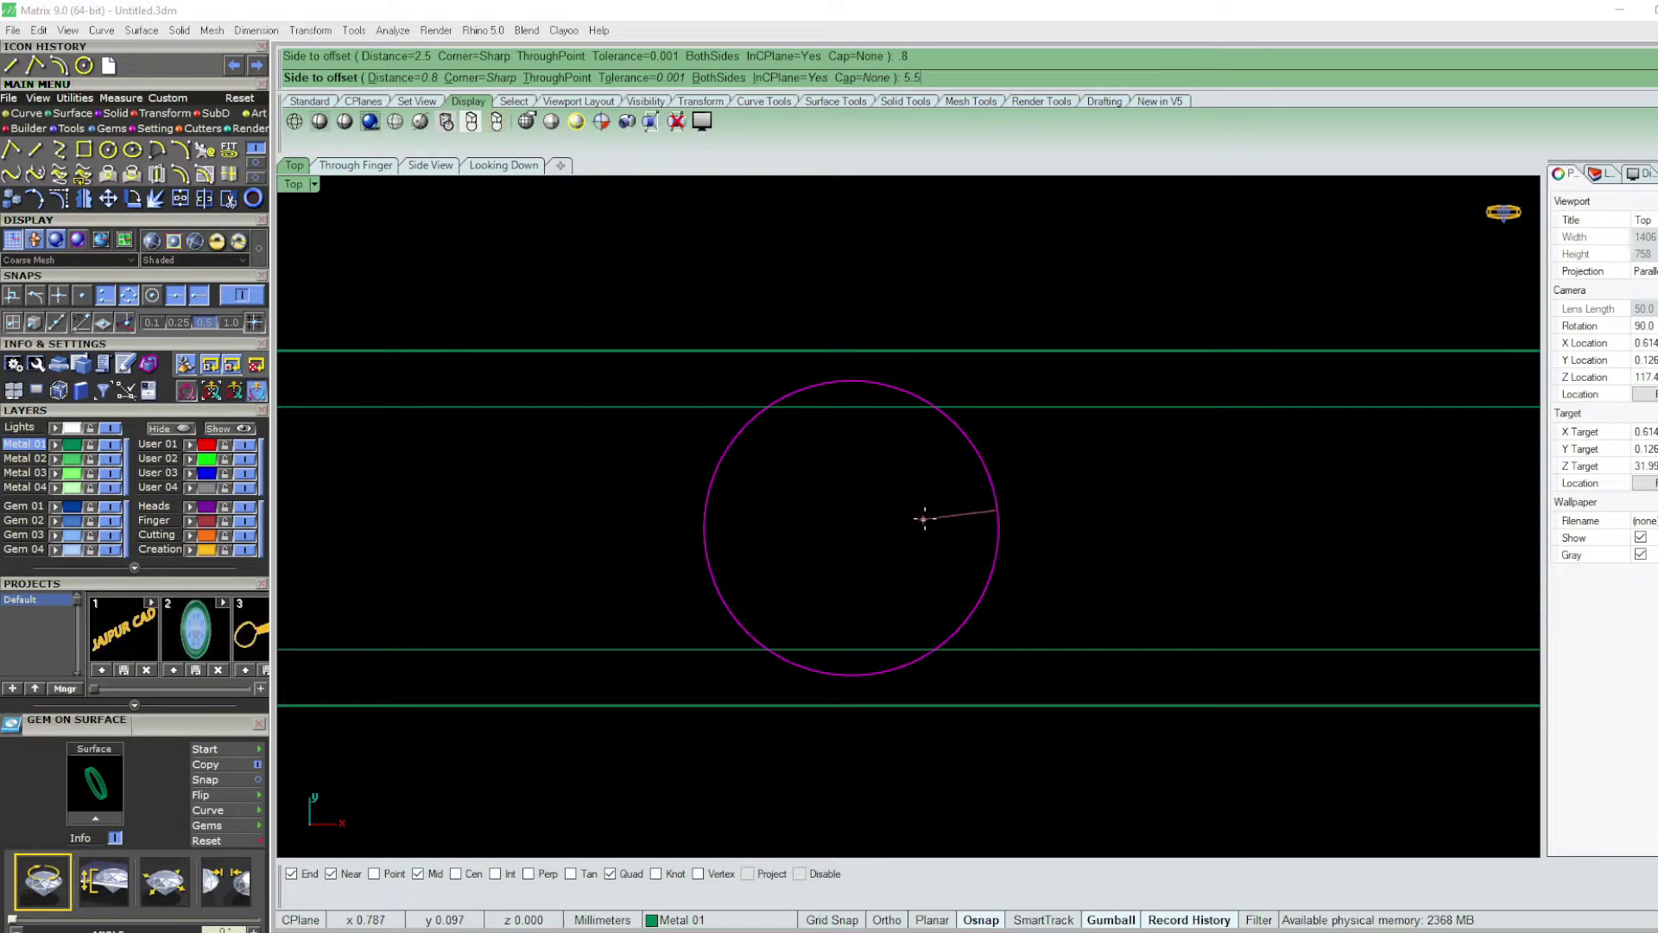
pyautogui.write('.6')
pyautogui.press('Return')
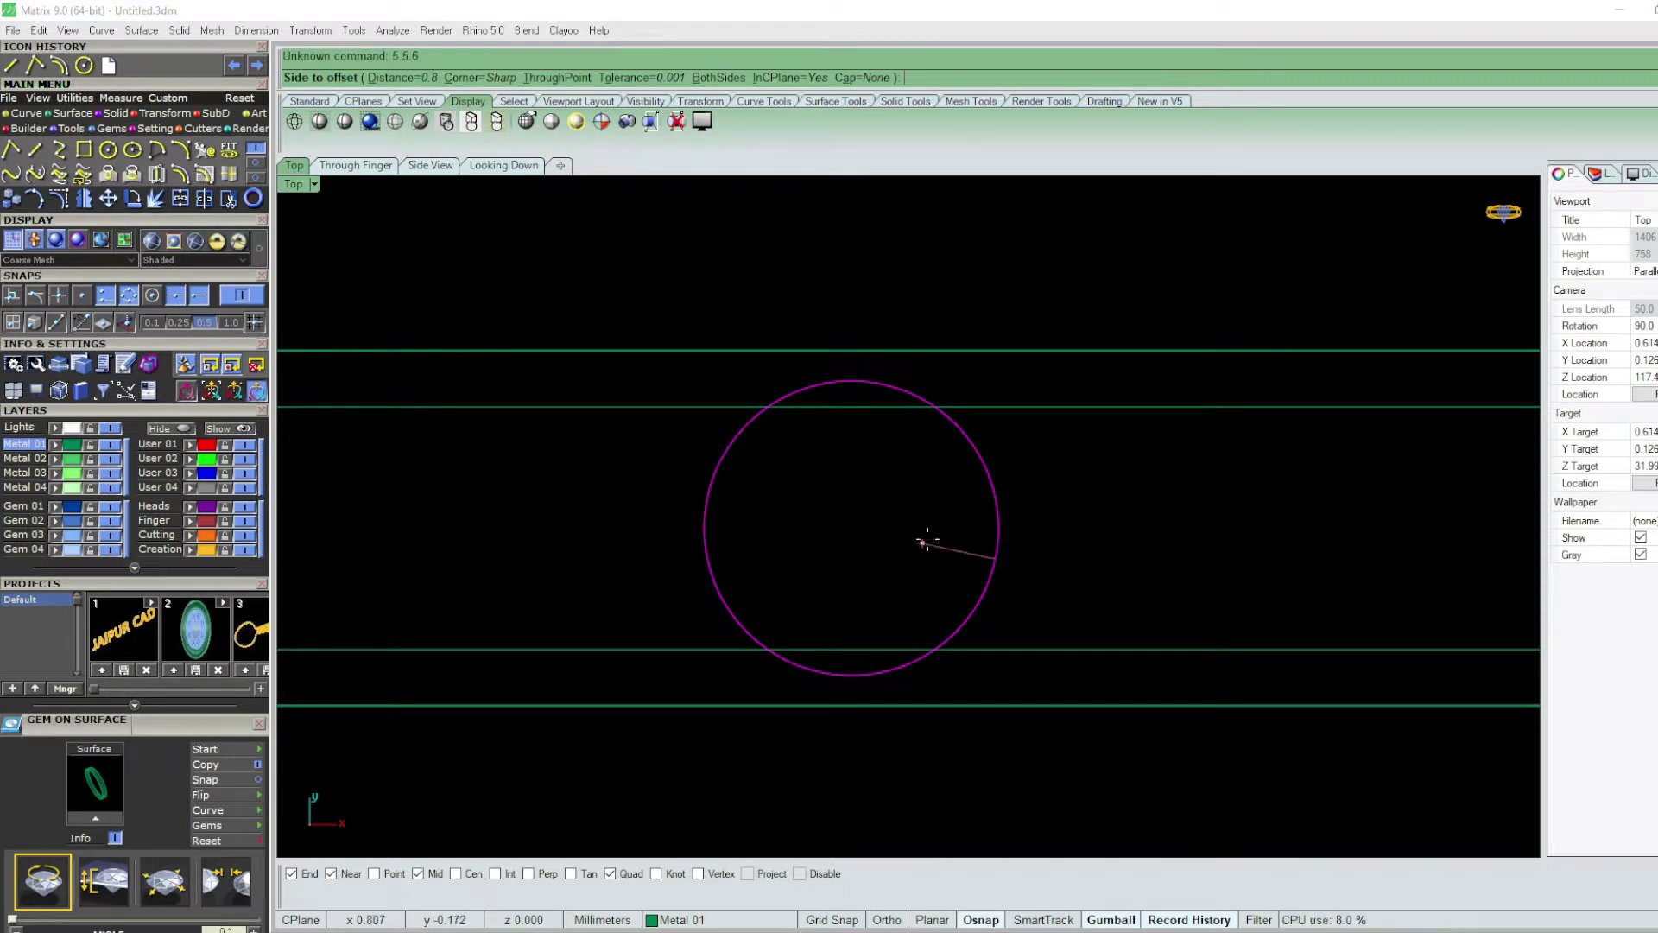
pyautogui.press('Escape')
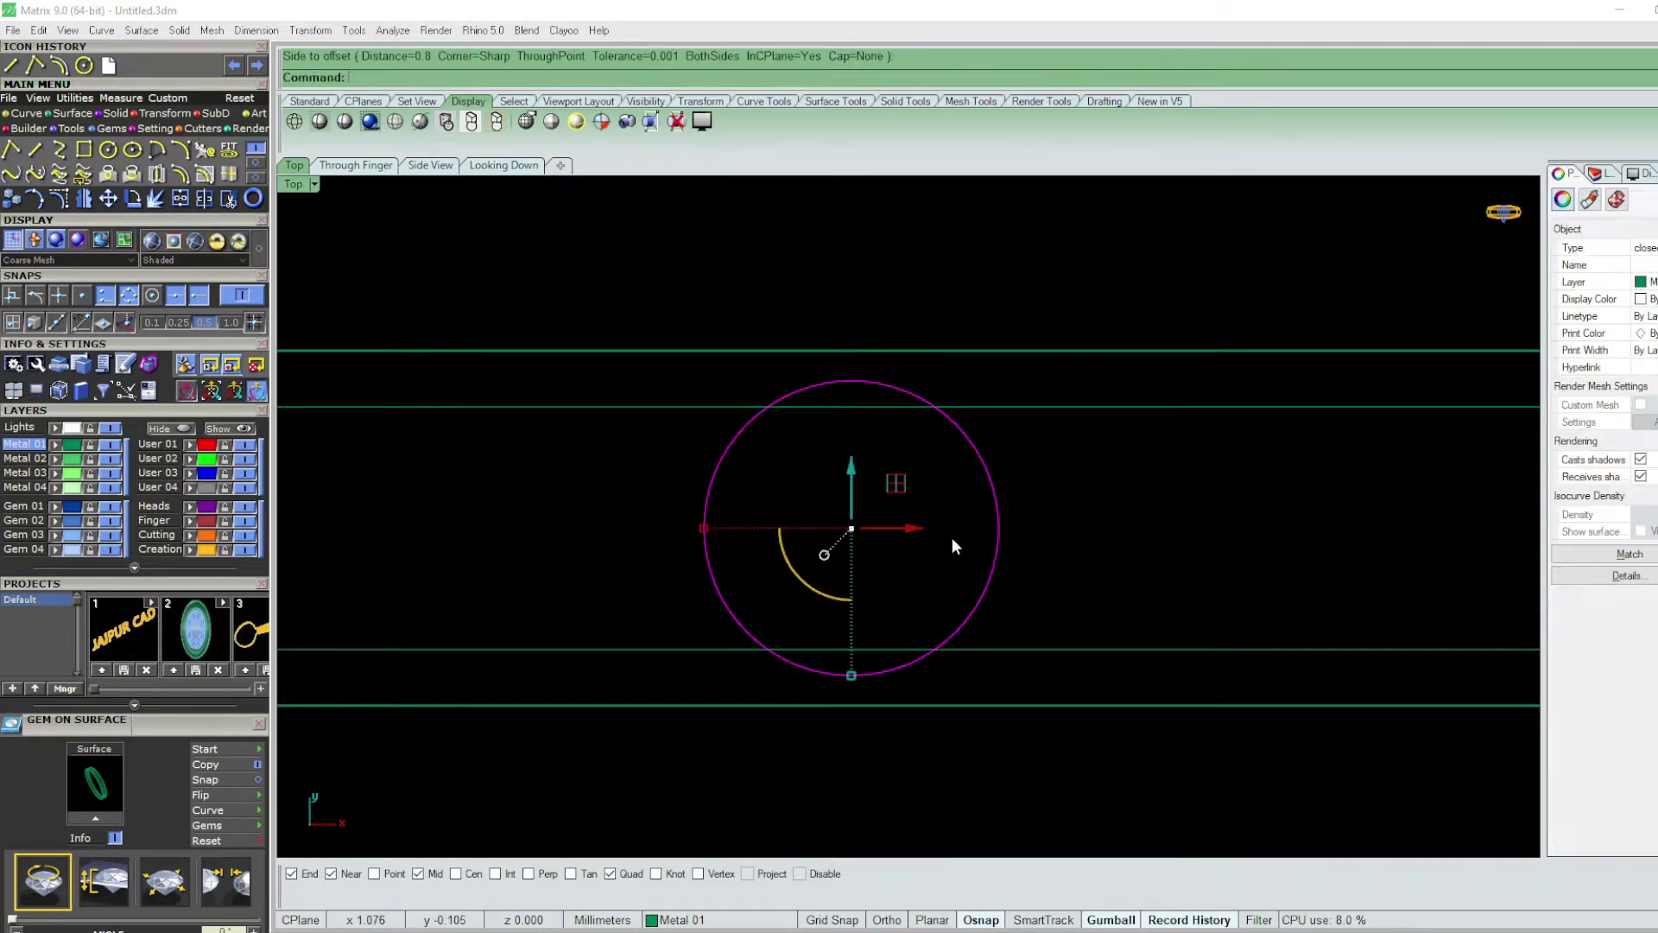
pyautogui.write('O')
pyautogui.press('Return')
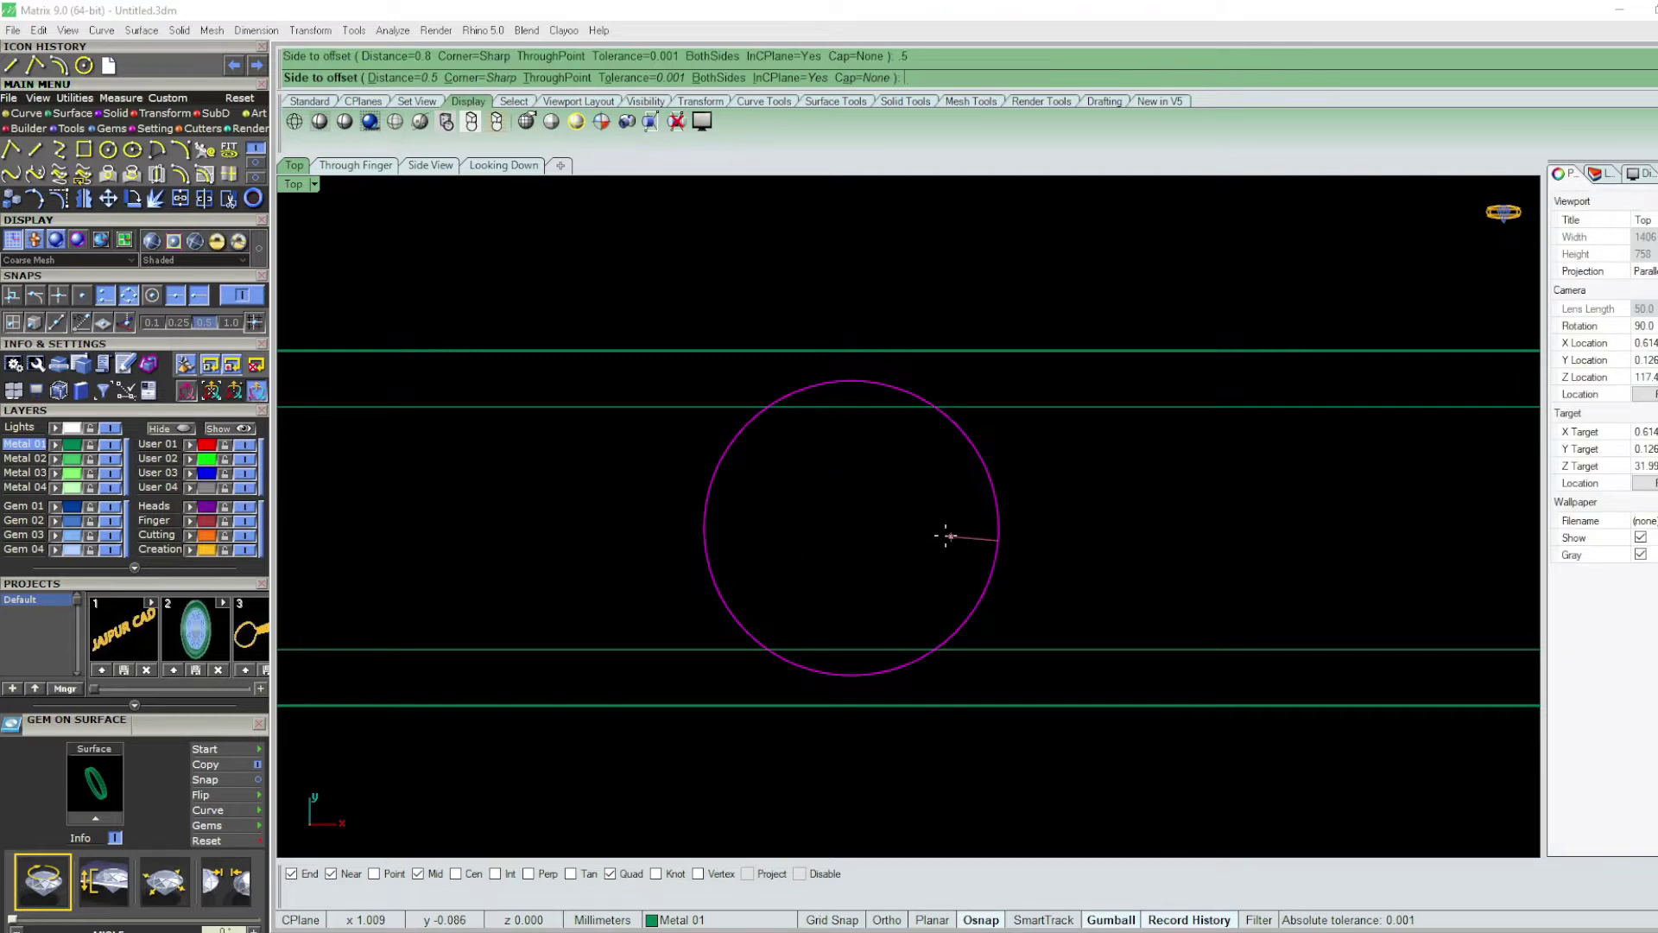
pyautogui.click(944, 536)
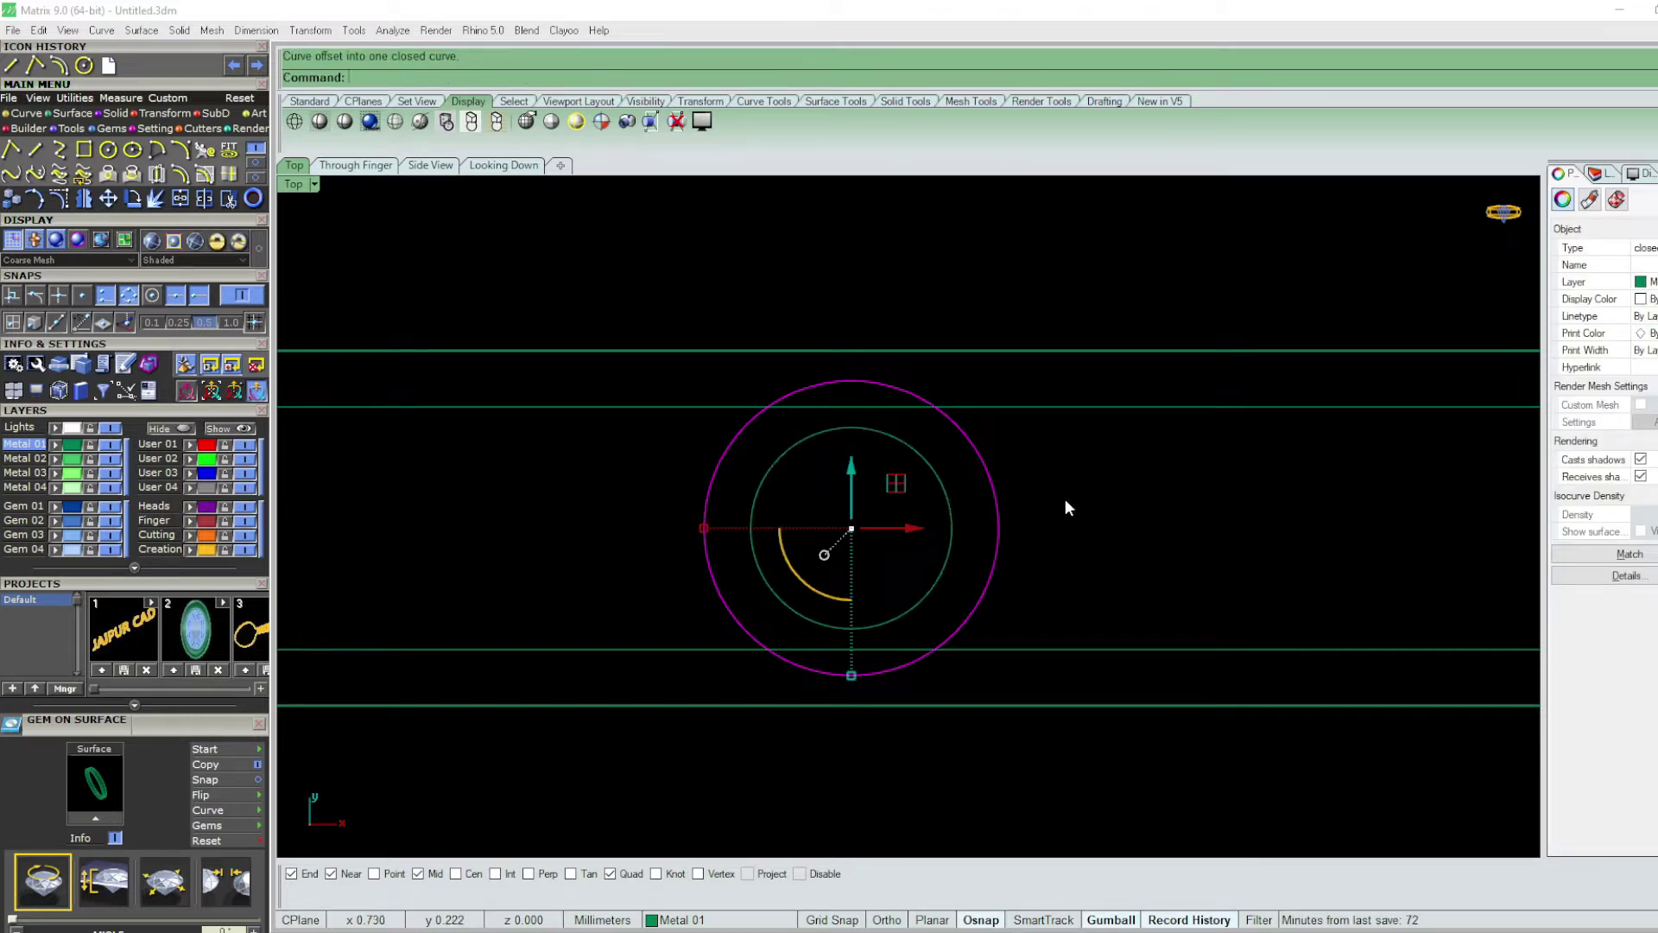
pyautogui.hotkey('ctrl', 'z')
pyautogui.press('Return')
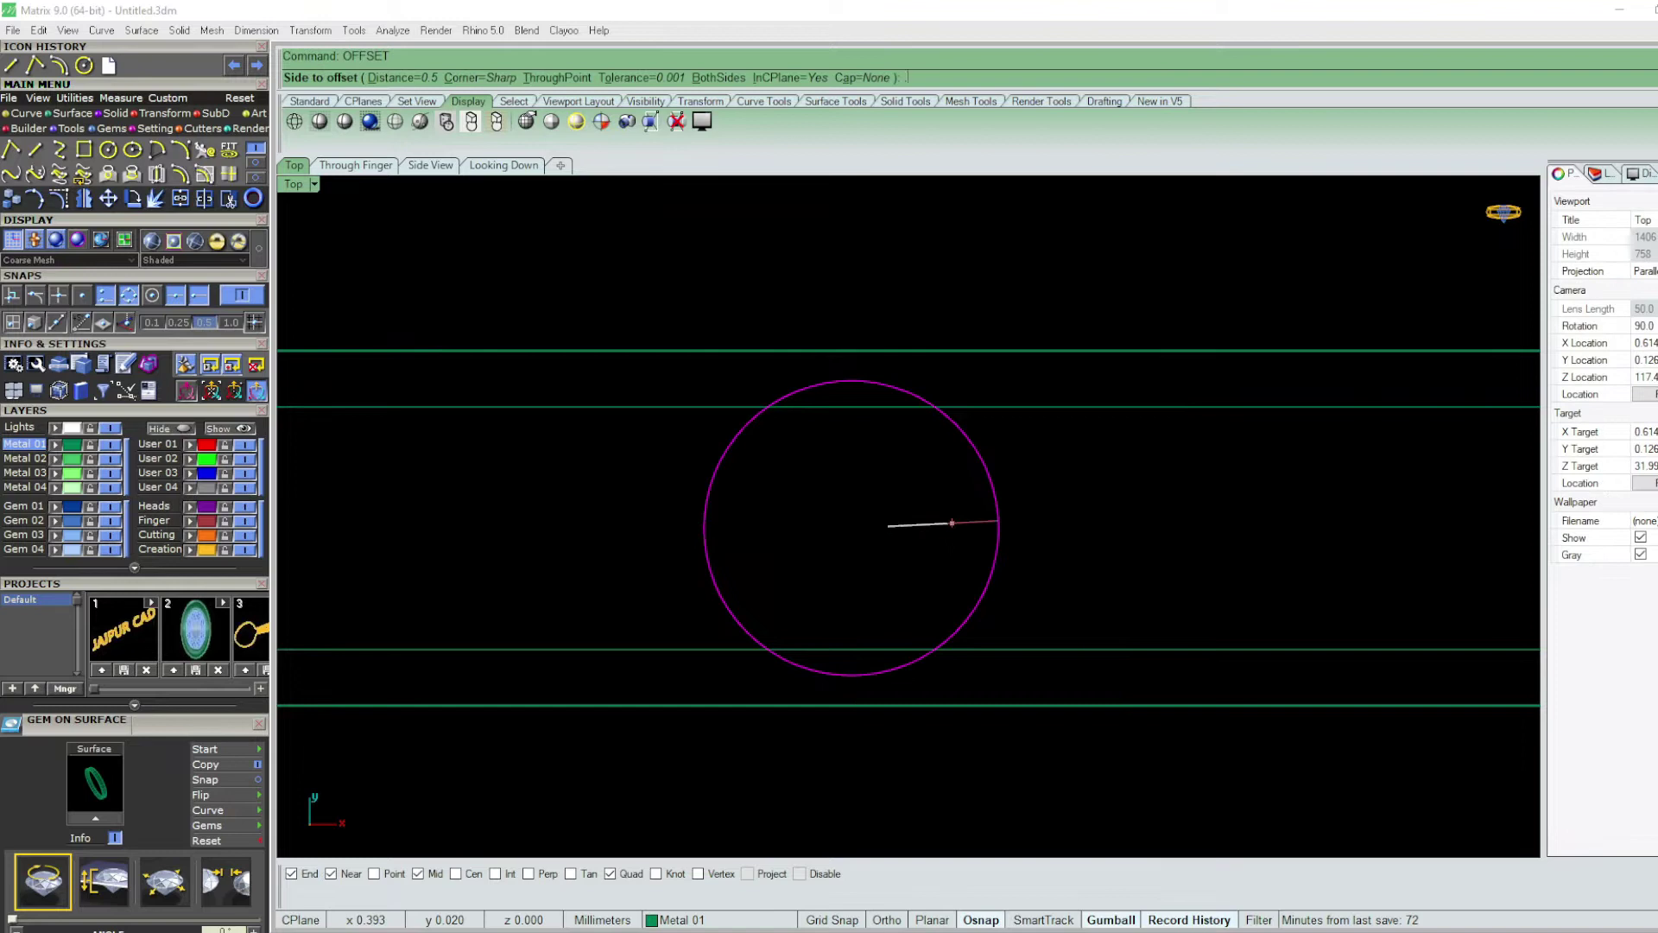
pyautogui.write('55')
pyautogui.press('Return')
pyautogui.click(902, 529)
pyautogui.press('Escape')
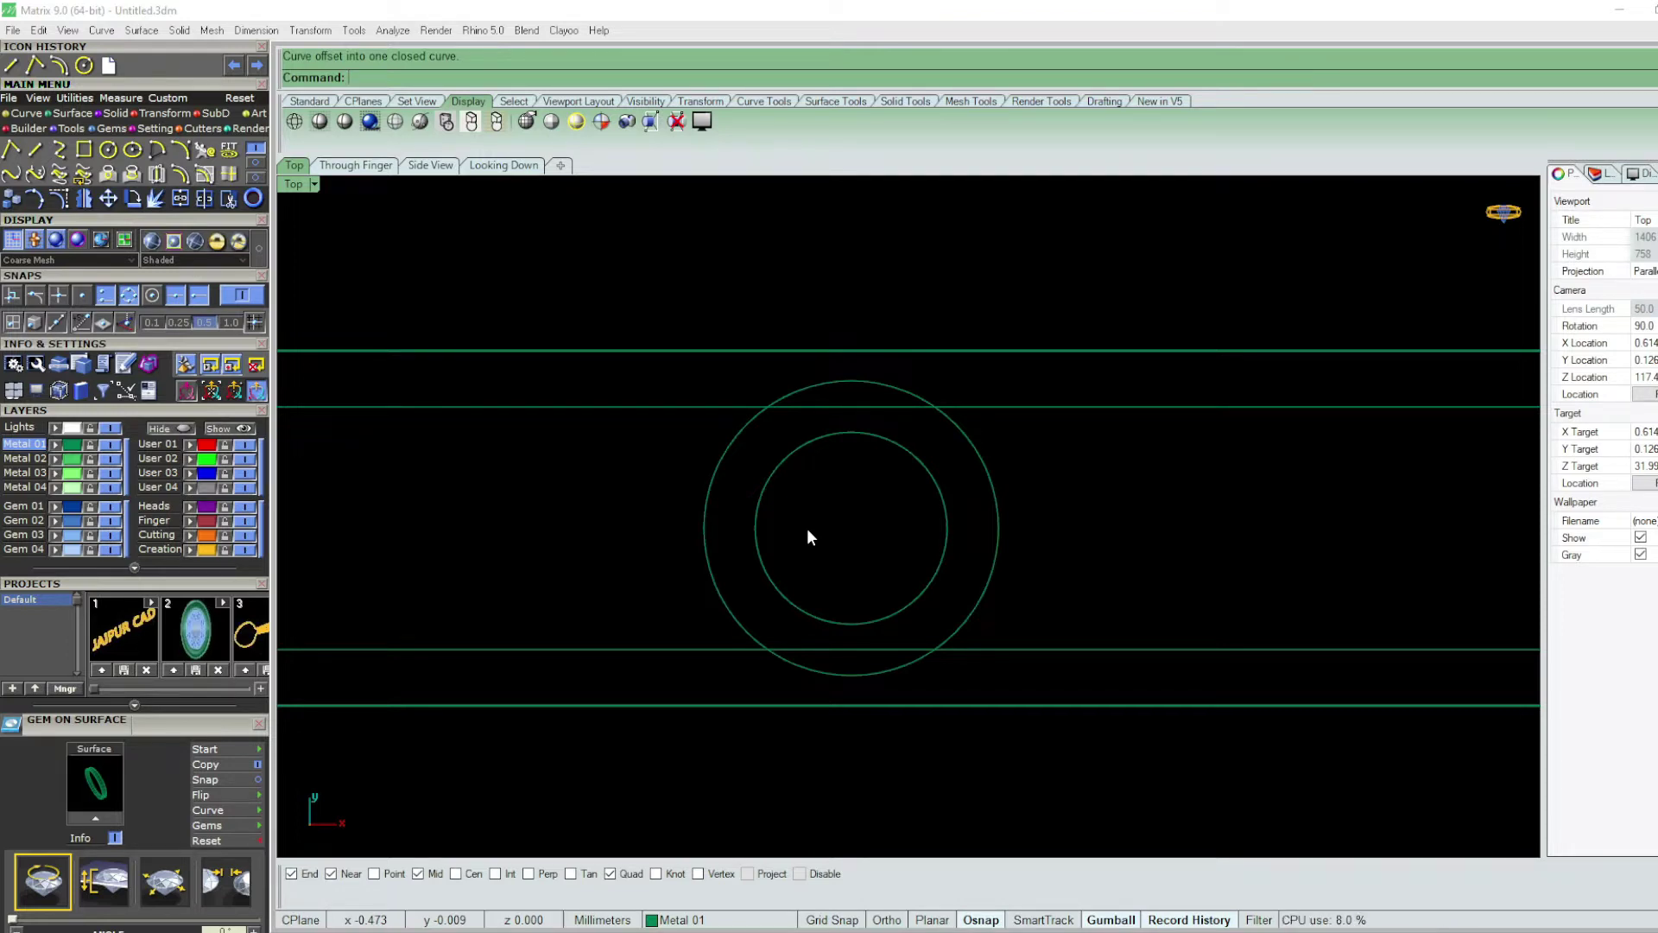
# - Draw a horizontal line across the inner circle from edge to edge
pyautogui.write('line')
pyautogui.press('Return')
pyautogui.click(756, 526)
pyautogui.click(946, 526)
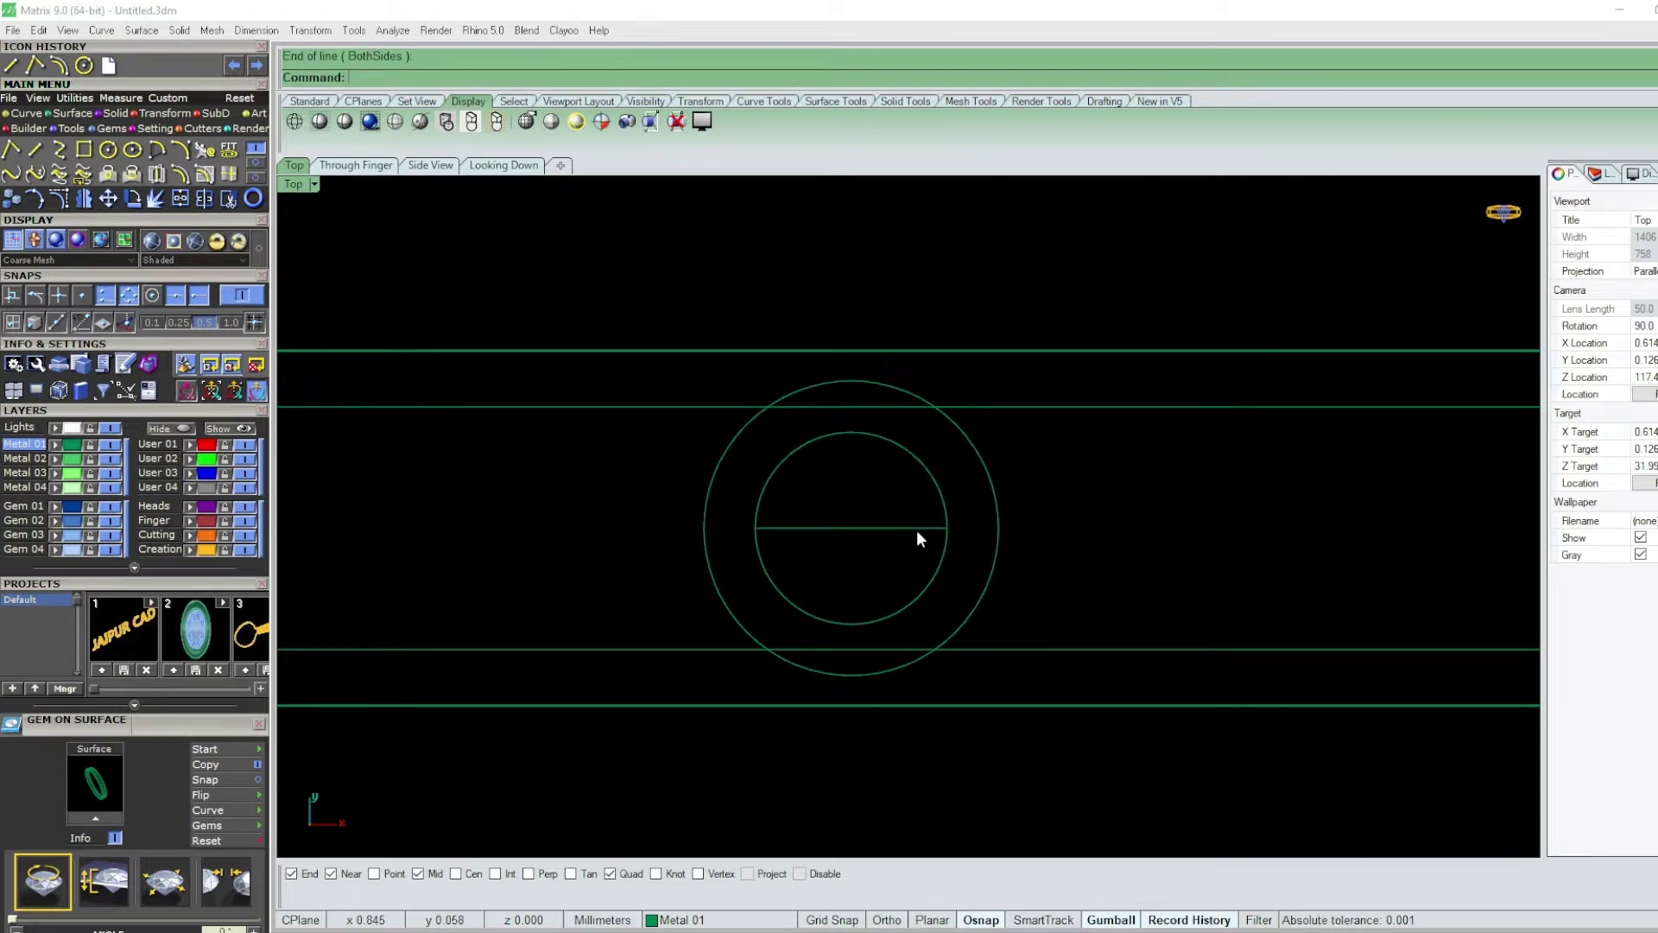
pyautogui.click(917, 529)
# - Offset the line 0.15 to both sides and delete the middle line to form a slot
pyautogui.write('offset')
pyautogui.press('Return')
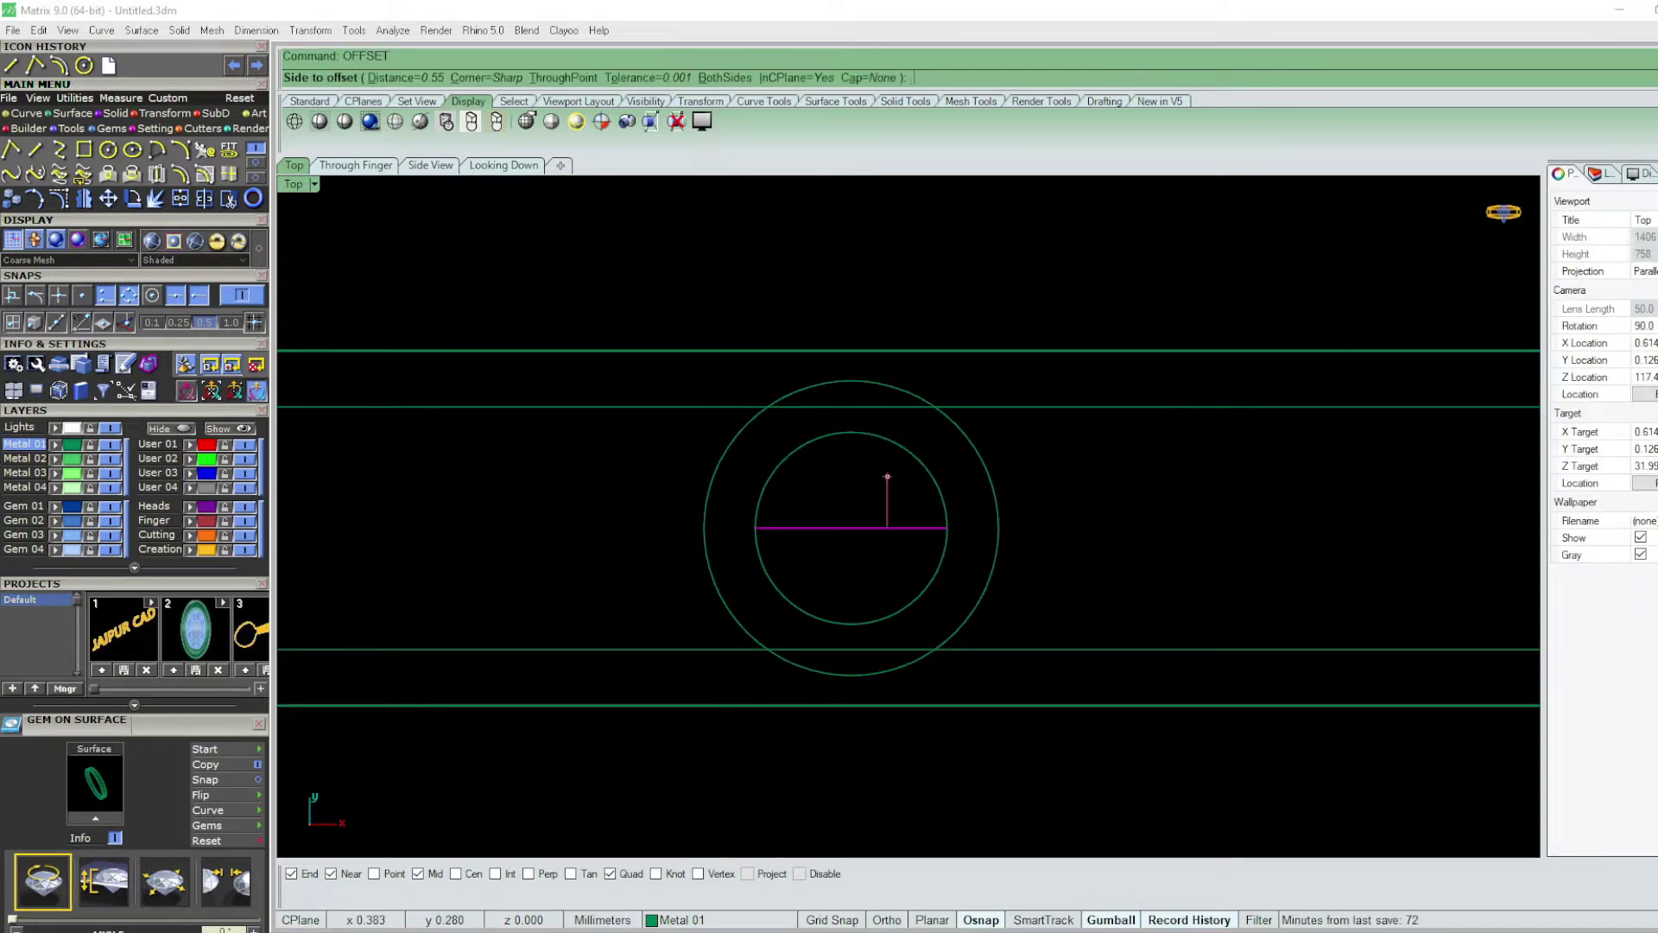
pyautogui.write('.2')
pyautogui.press('Return')
pyautogui.click(888, 501)
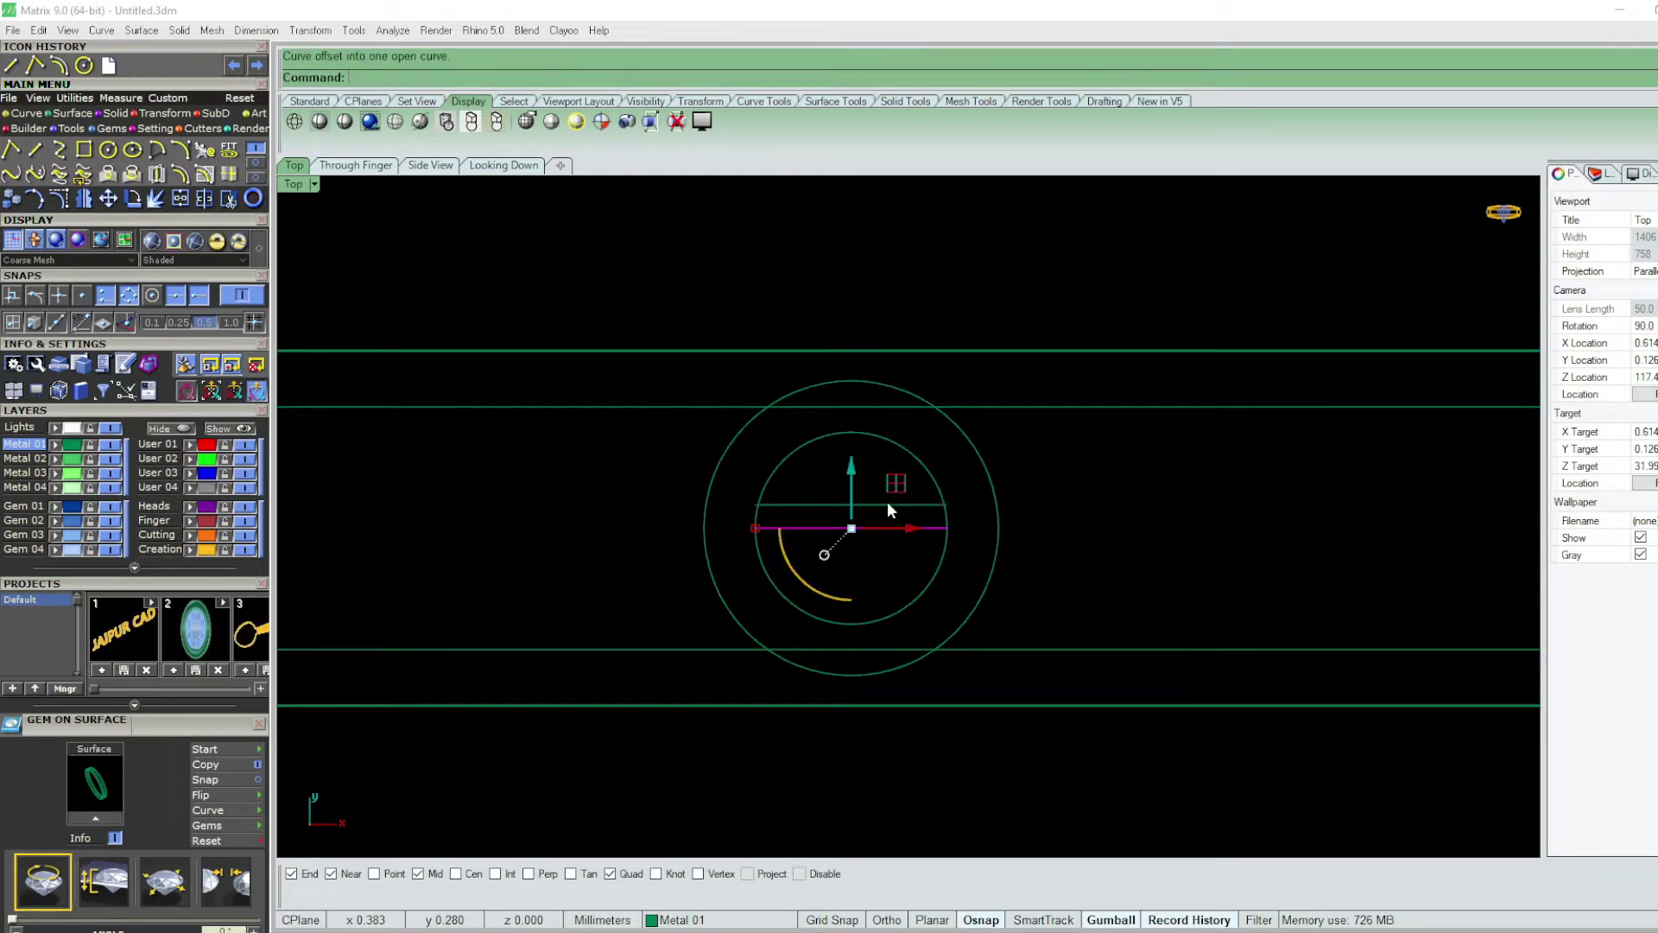
pyautogui.press('Escape')
pyautogui.hotkey('ctrl', 'z')
pyautogui.hotkey('ctrl', 'z')
pyautogui.press('Return')
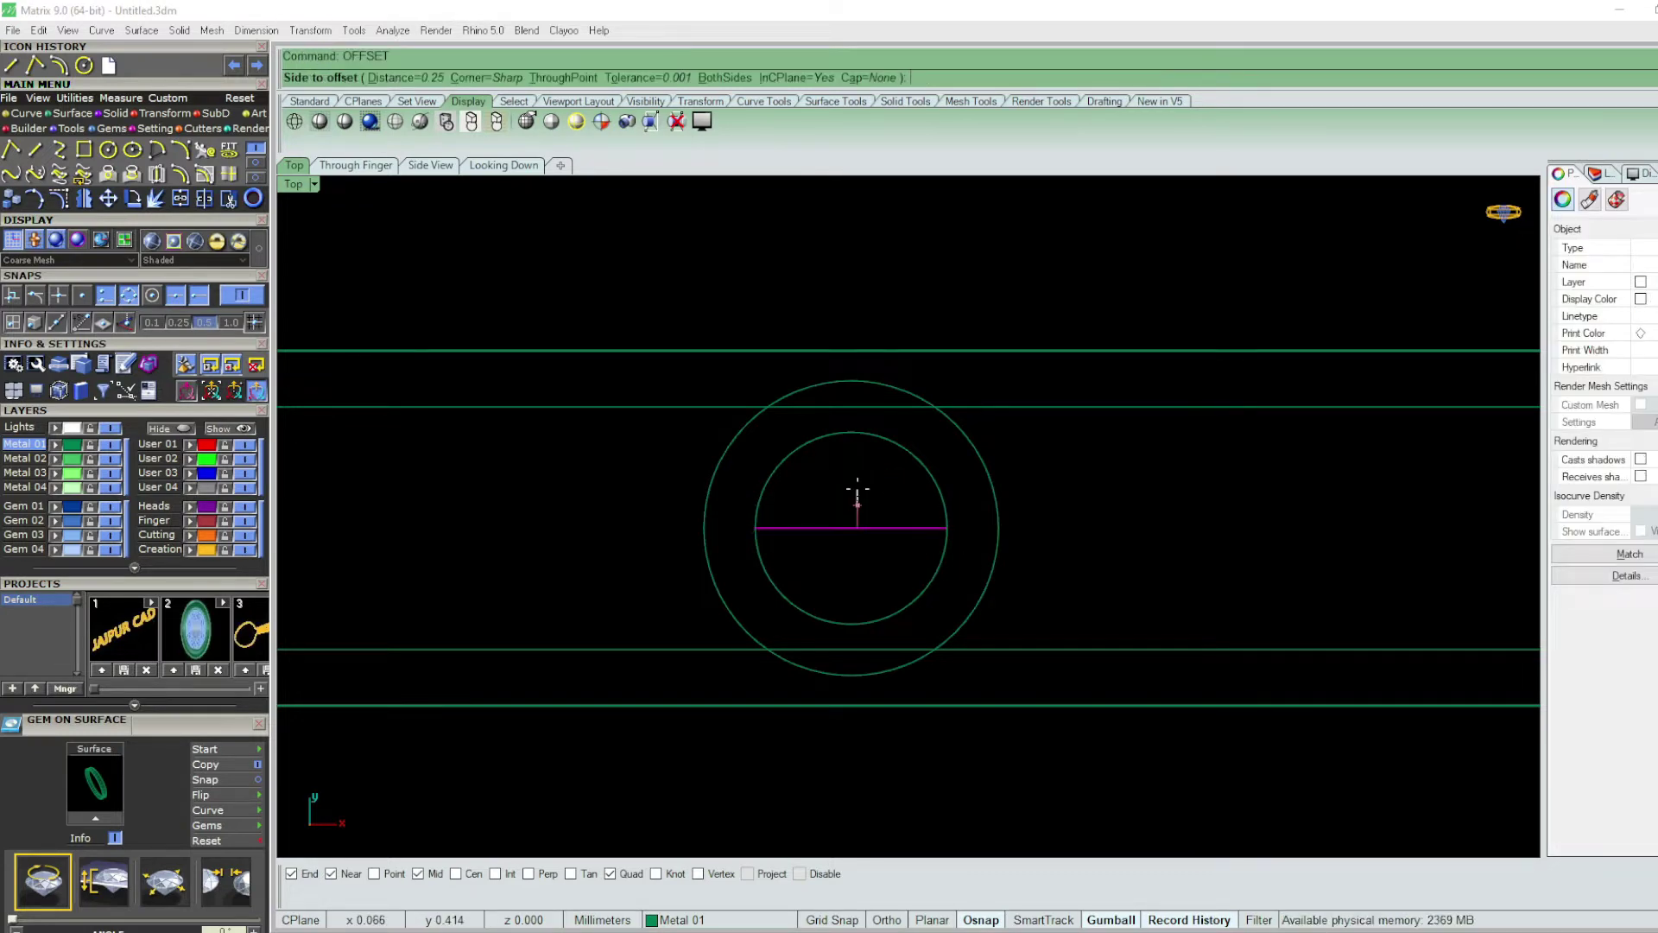
pyautogui.write('.15')
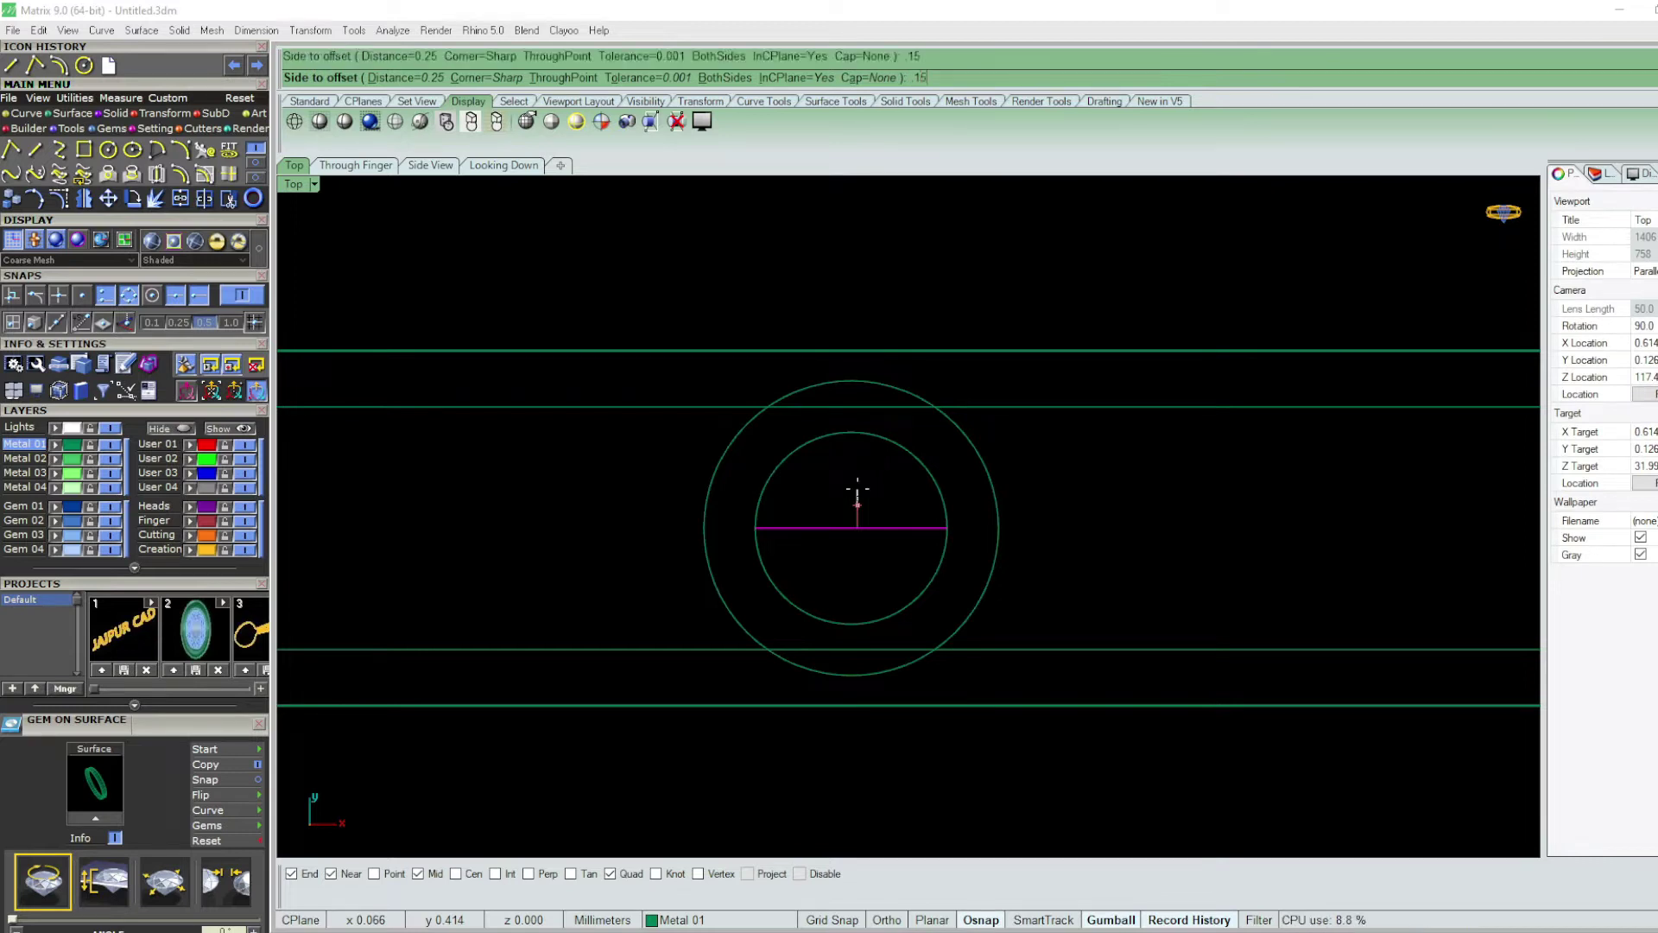
pyautogui.click(858, 497)
pyautogui.press('Delete')
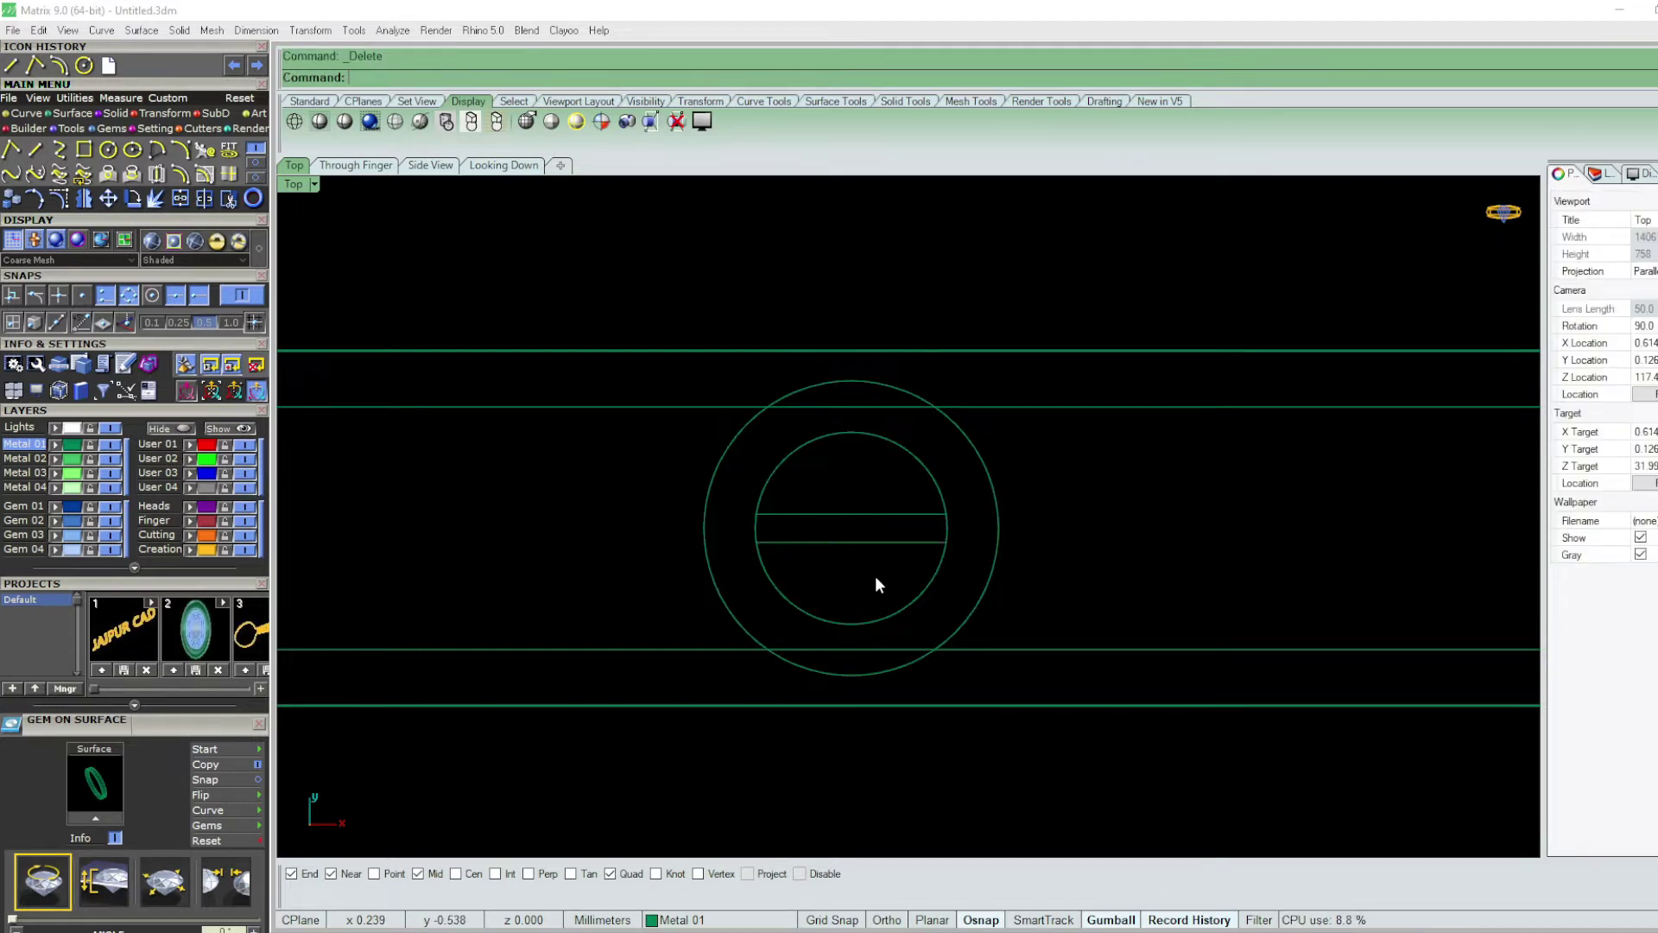
# - Trim the inner circle and slot lines into two half-rounds separated by the gap
pyautogui.moveTo(745, 577); pyautogui.dragTo(798, 536)
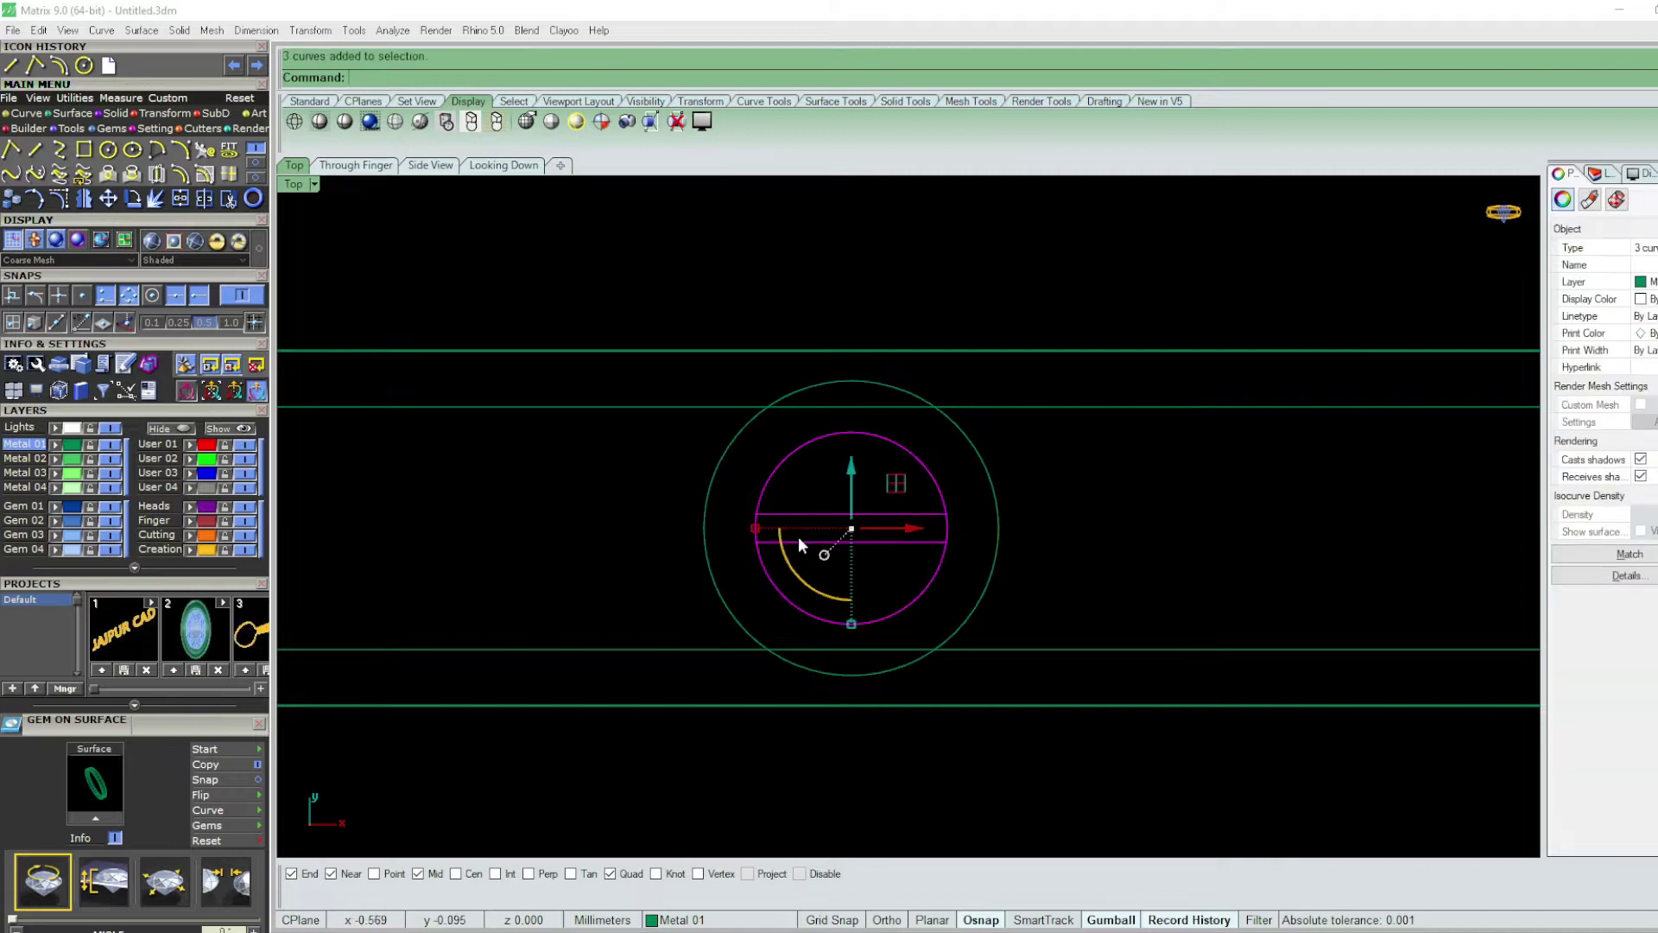
pyautogui.write('trim')
pyautogui.press('Return')
pyautogui.scroll(4, 743, 536)
pyautogui.scroll(2, 790, 493)
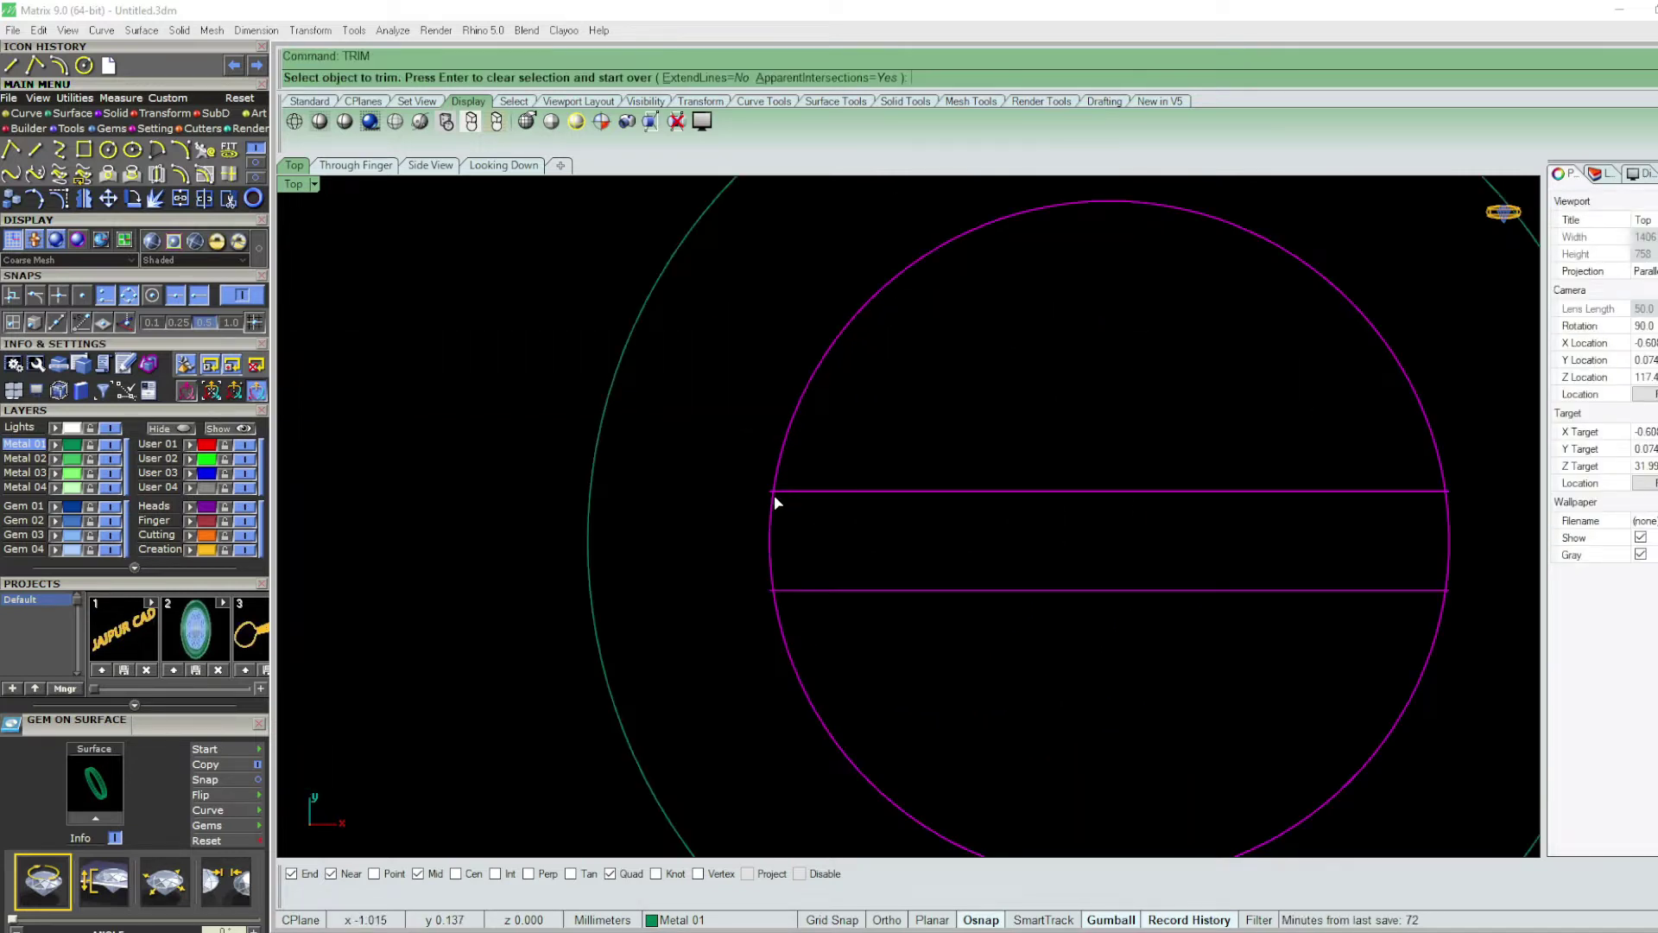
pyautogui.click(766, 491)
pyautogui.click(767, 593)
pyautogui.moveTo(1188, 541); pyautogui.dragTo(966, 523, button='right')
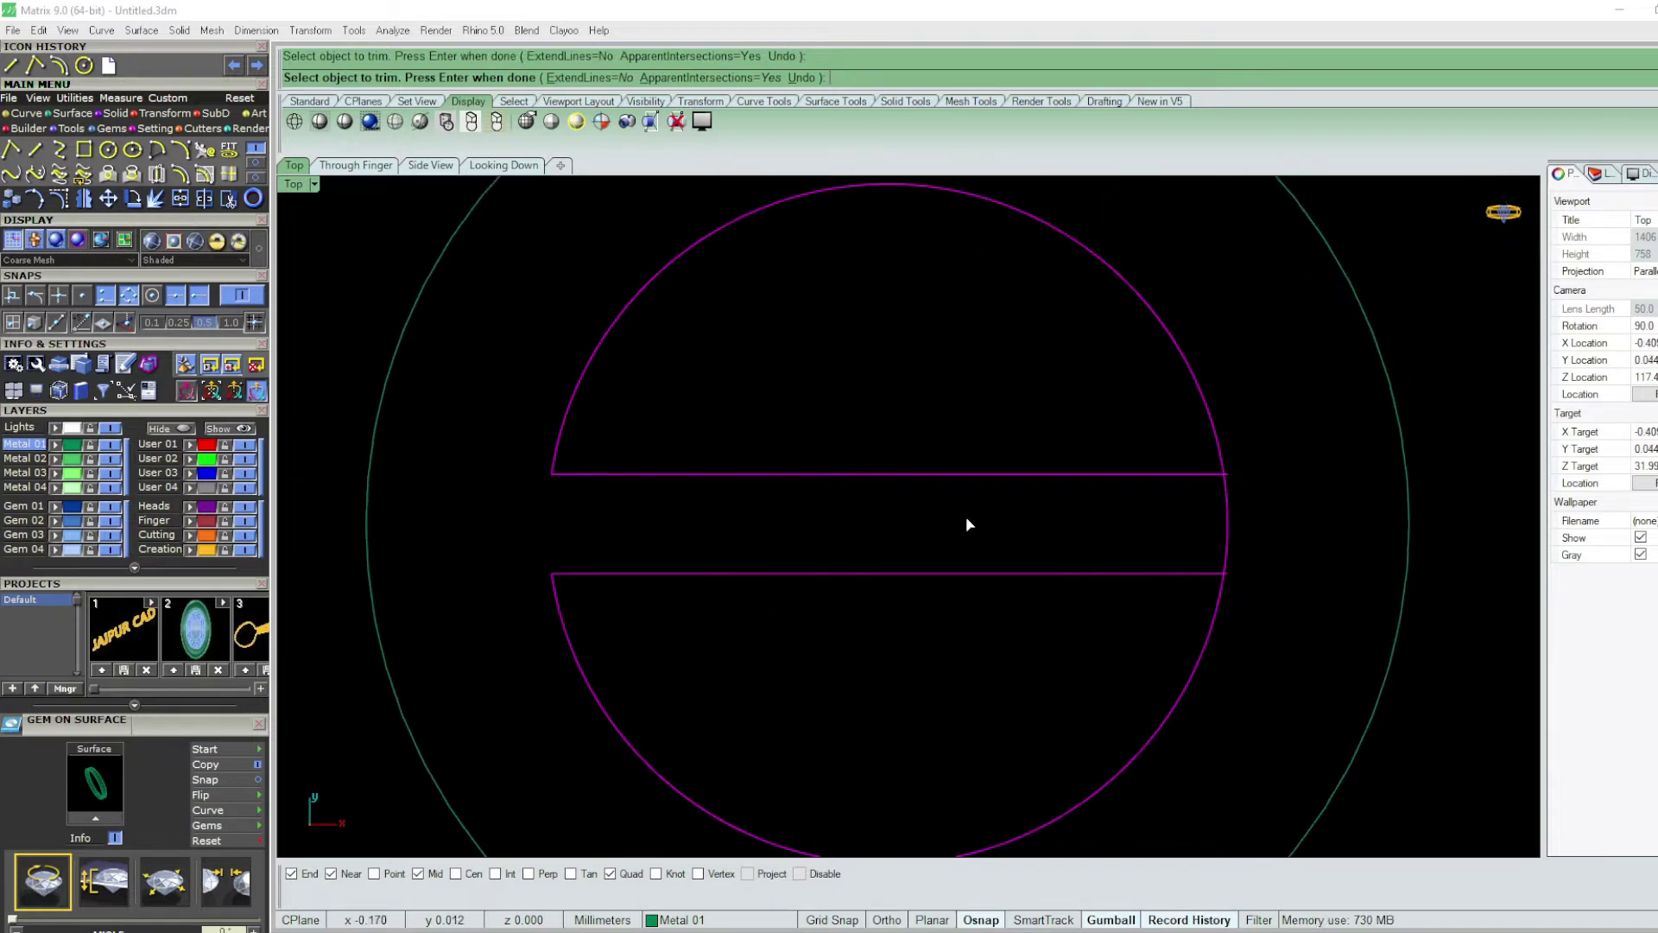
pyautogui.scroll(-2, 1231, 553)
pyautogui.scroll(-4, 1235, 536)
pyautogui.press('Return')
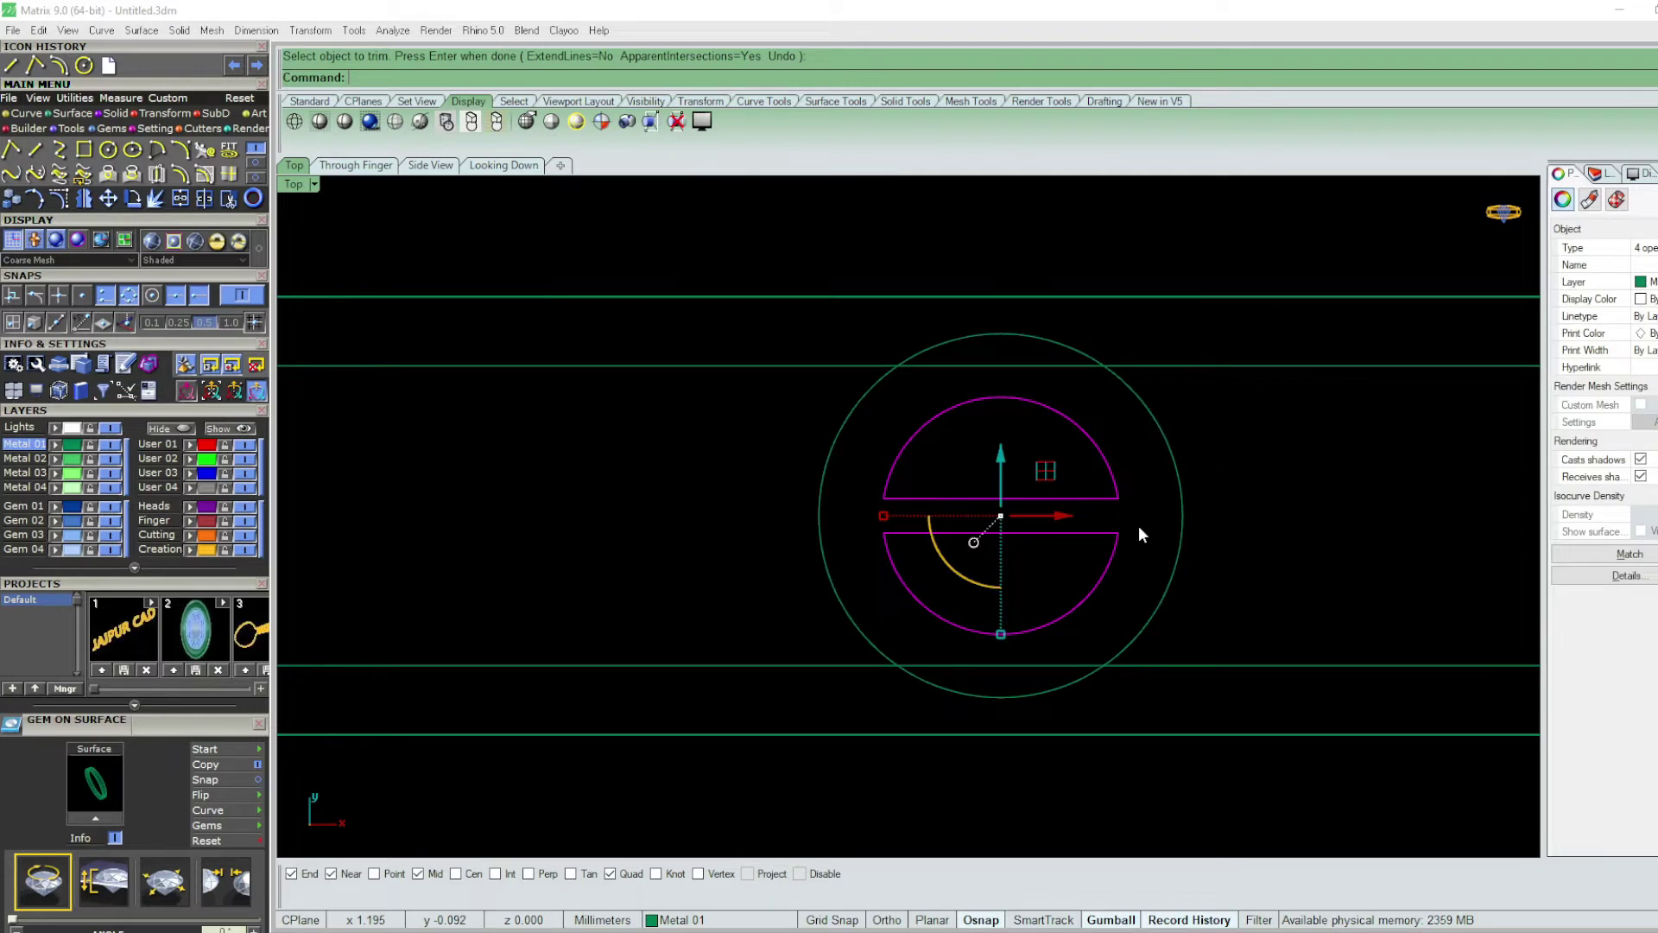
# - Select the outer circle and begin offsetting it
pyautogui.click(1175, 477)
pyautogui.write('OFFSET')
pyautogui.press('Return')
pyautogui.press('Return')
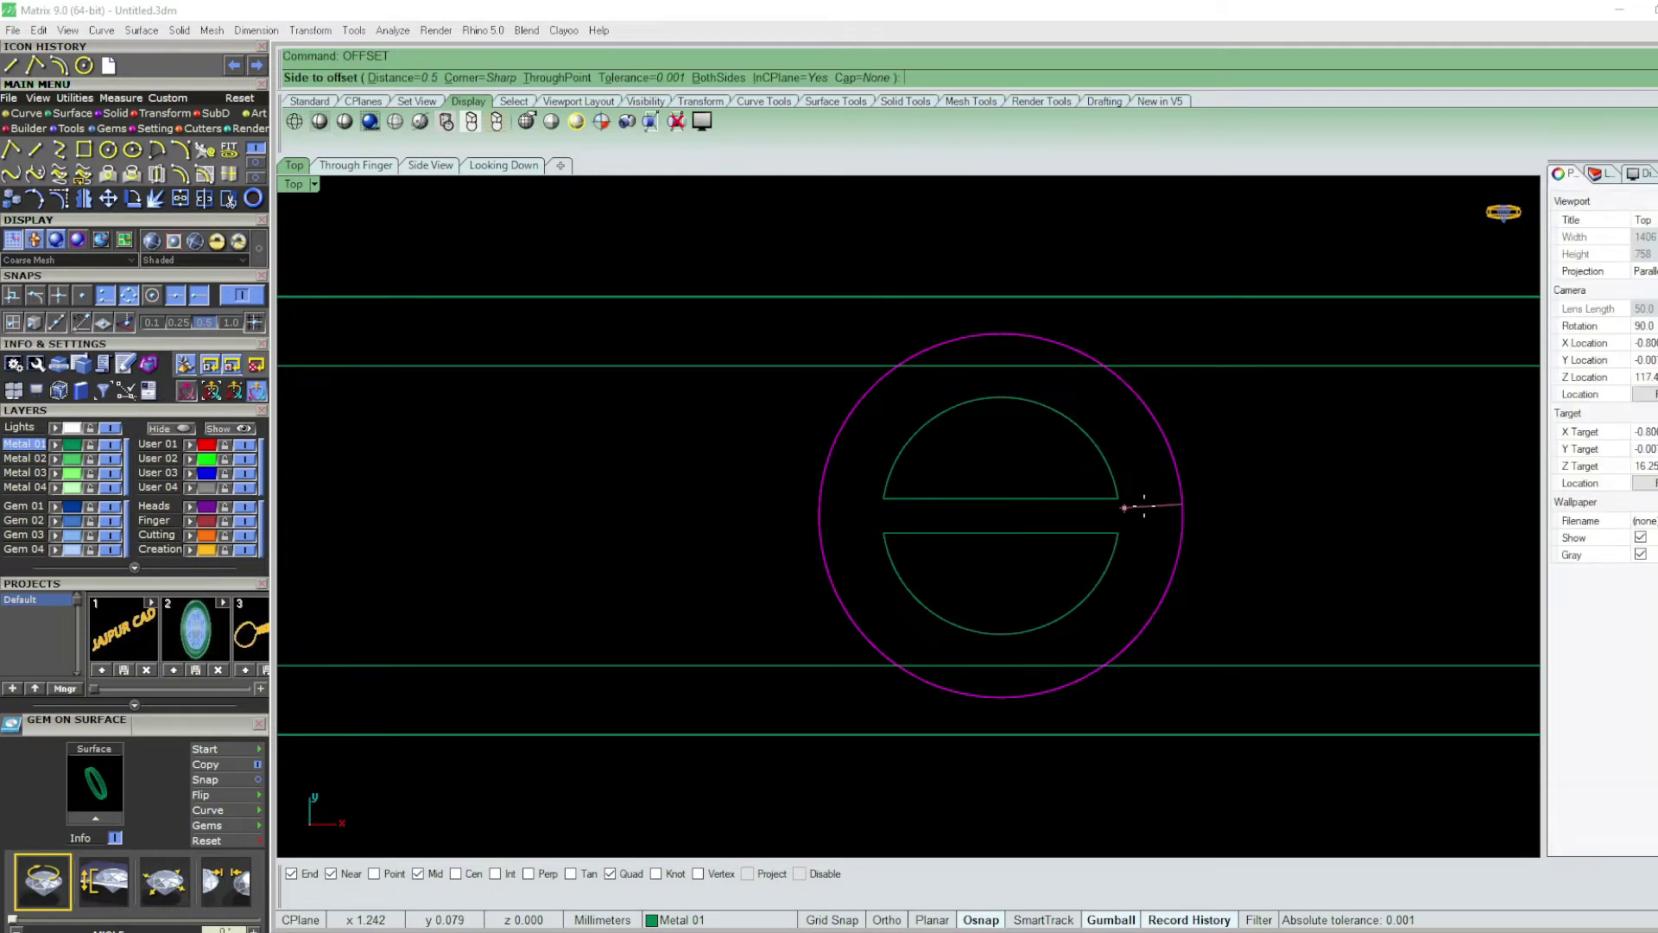
# - Place the outer circle's offset just outside it and delete the original circle
pyautogui.click(1241, 506)
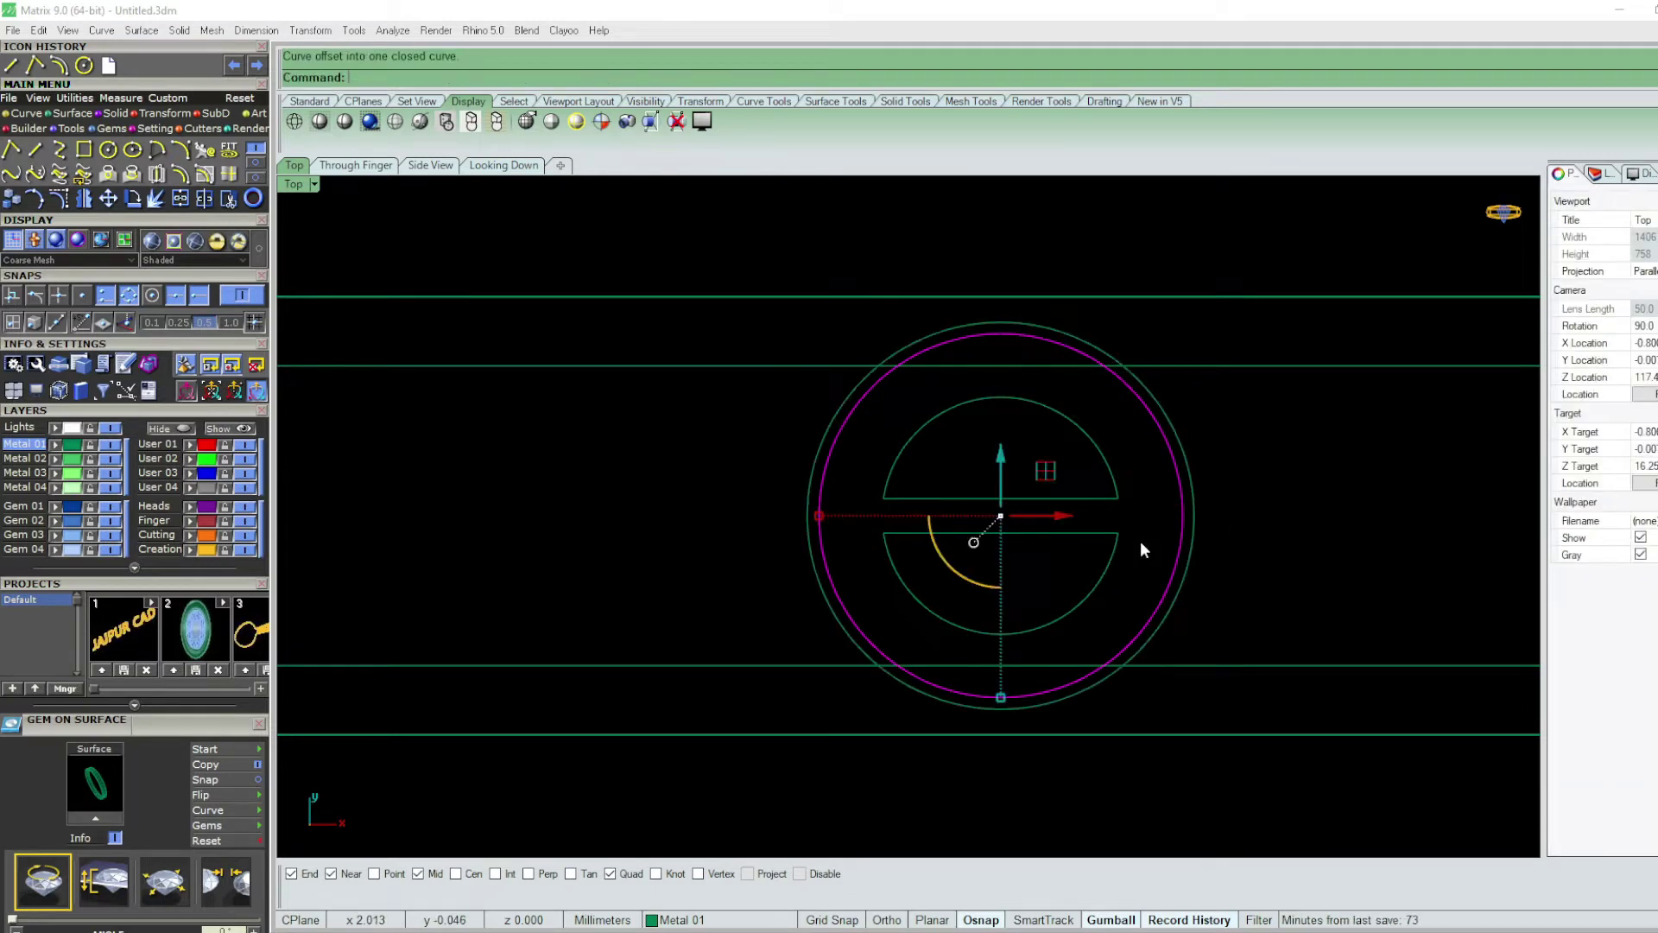
pyautogui.write('4')
pyautogui.press('Delete')
pyautogui.scroll(-2, 1194, 475)
pyautogui.scroll(-3, 1185, 463)
# - Lift all the motif curves up to the band's top in the front view
pyautogui.moveTo(1016, 351); pyautogui.dragTo(1244, 648)
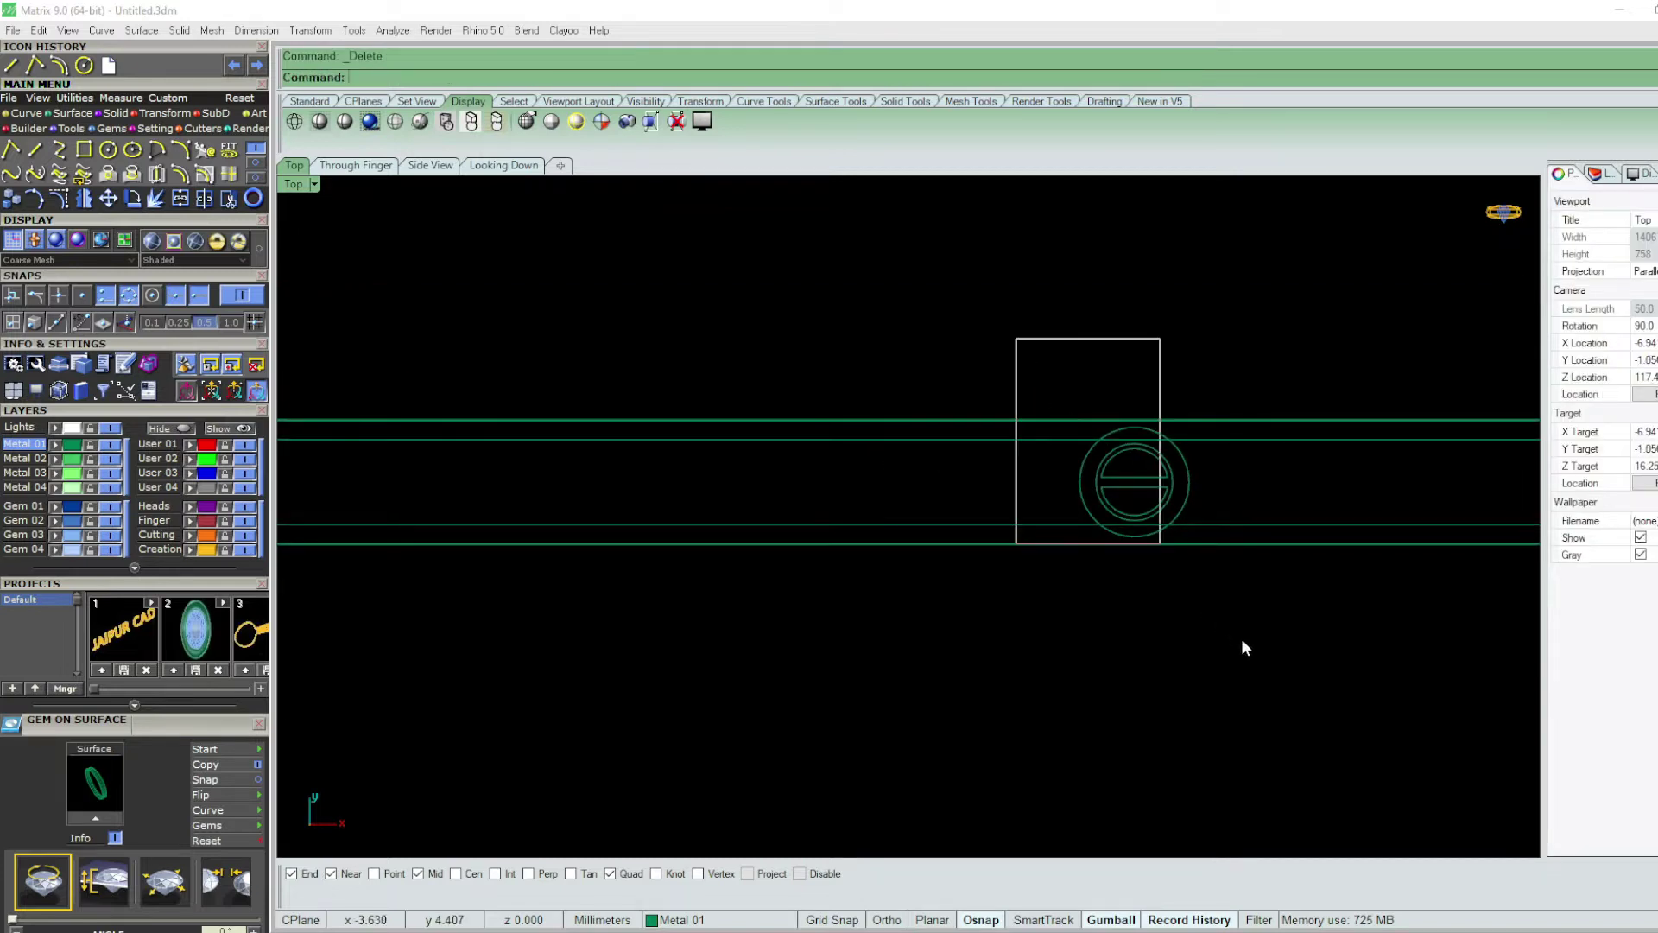
pyautogui.hotkey('ctrl', 'F2')
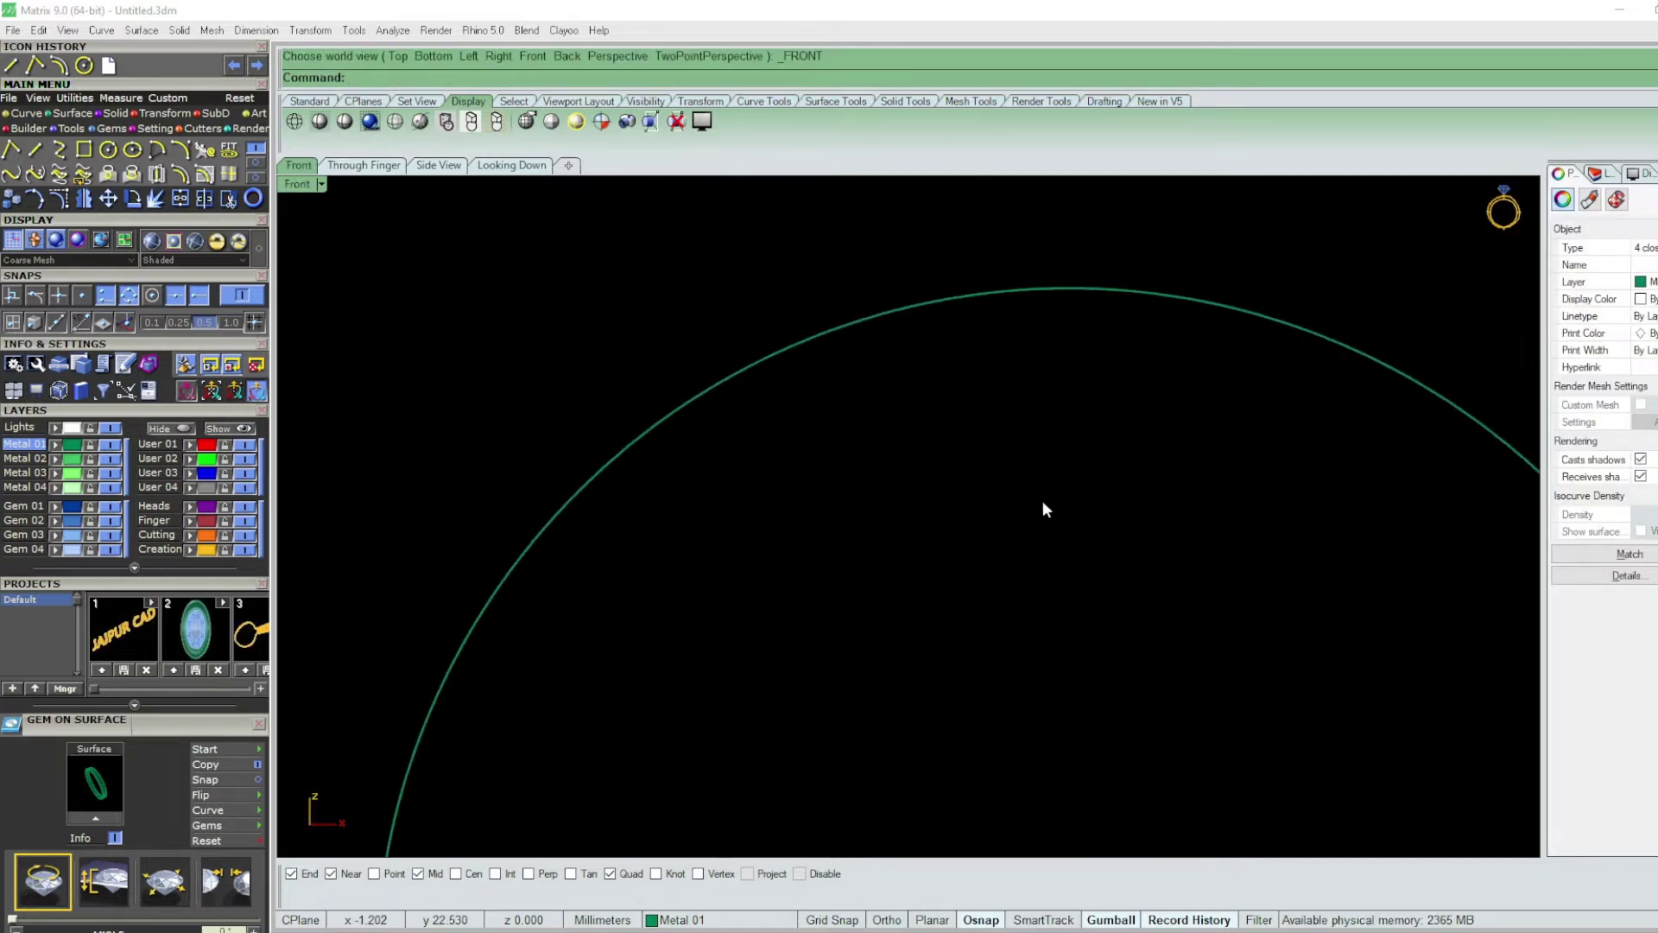
pyautogui.hotkey('ctrl', 'F1')
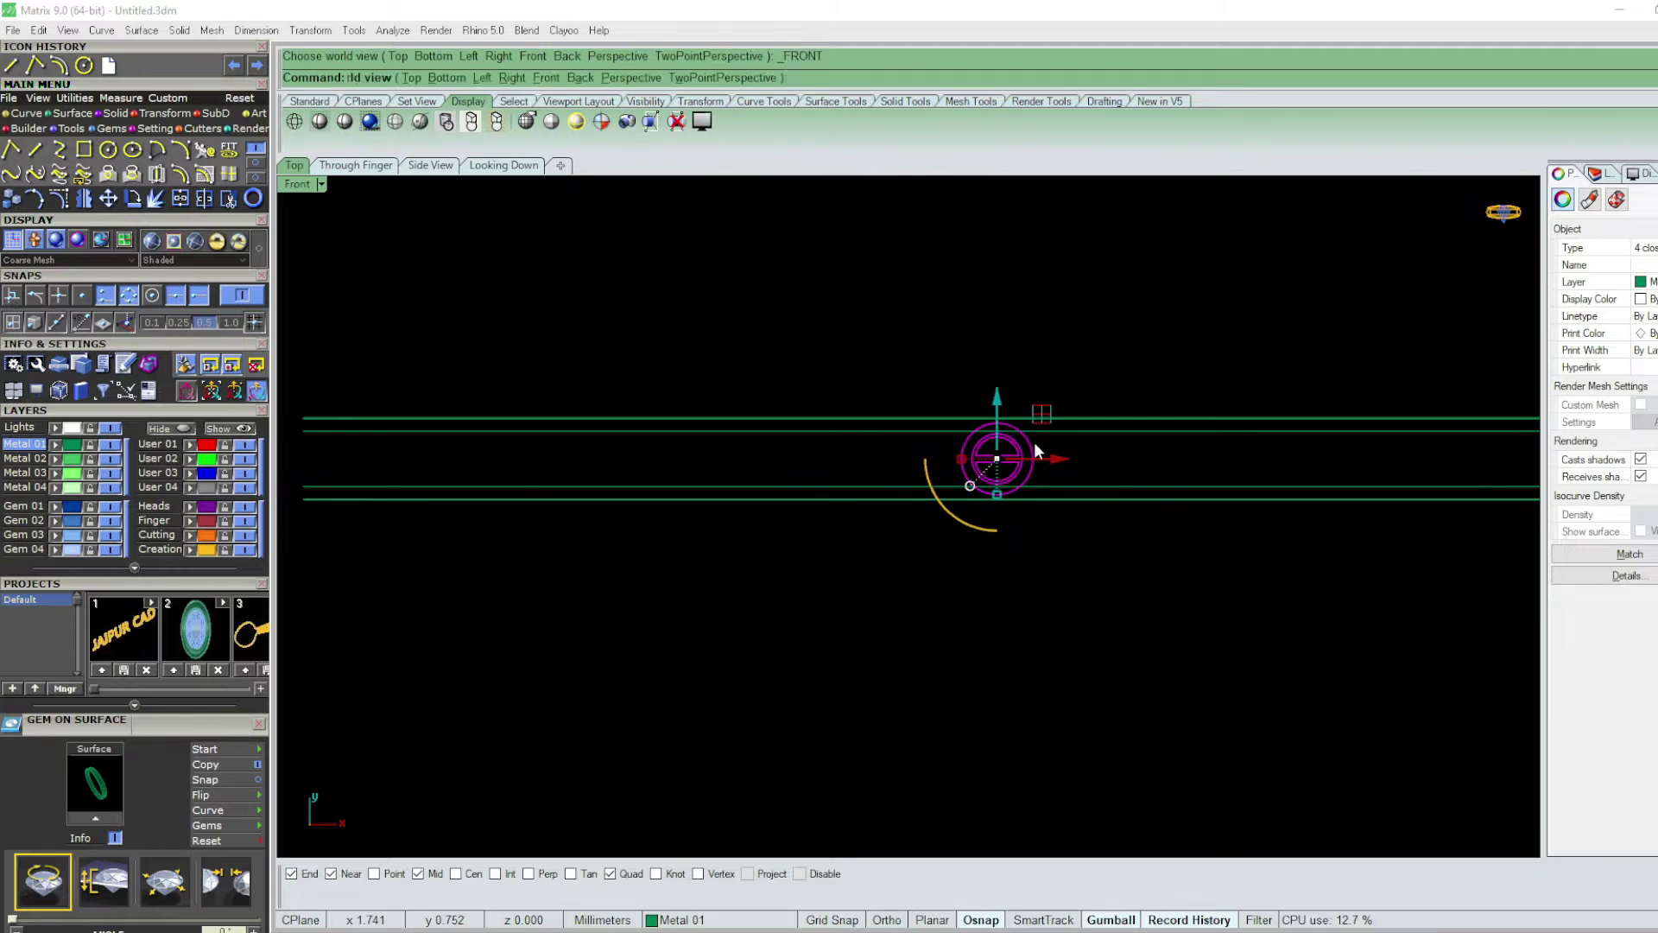
pyautogui.moveTo(1006, 662); pyautogui.dragTo(992, 339)
pyautogui.hotkey('ctrl', 'F1')
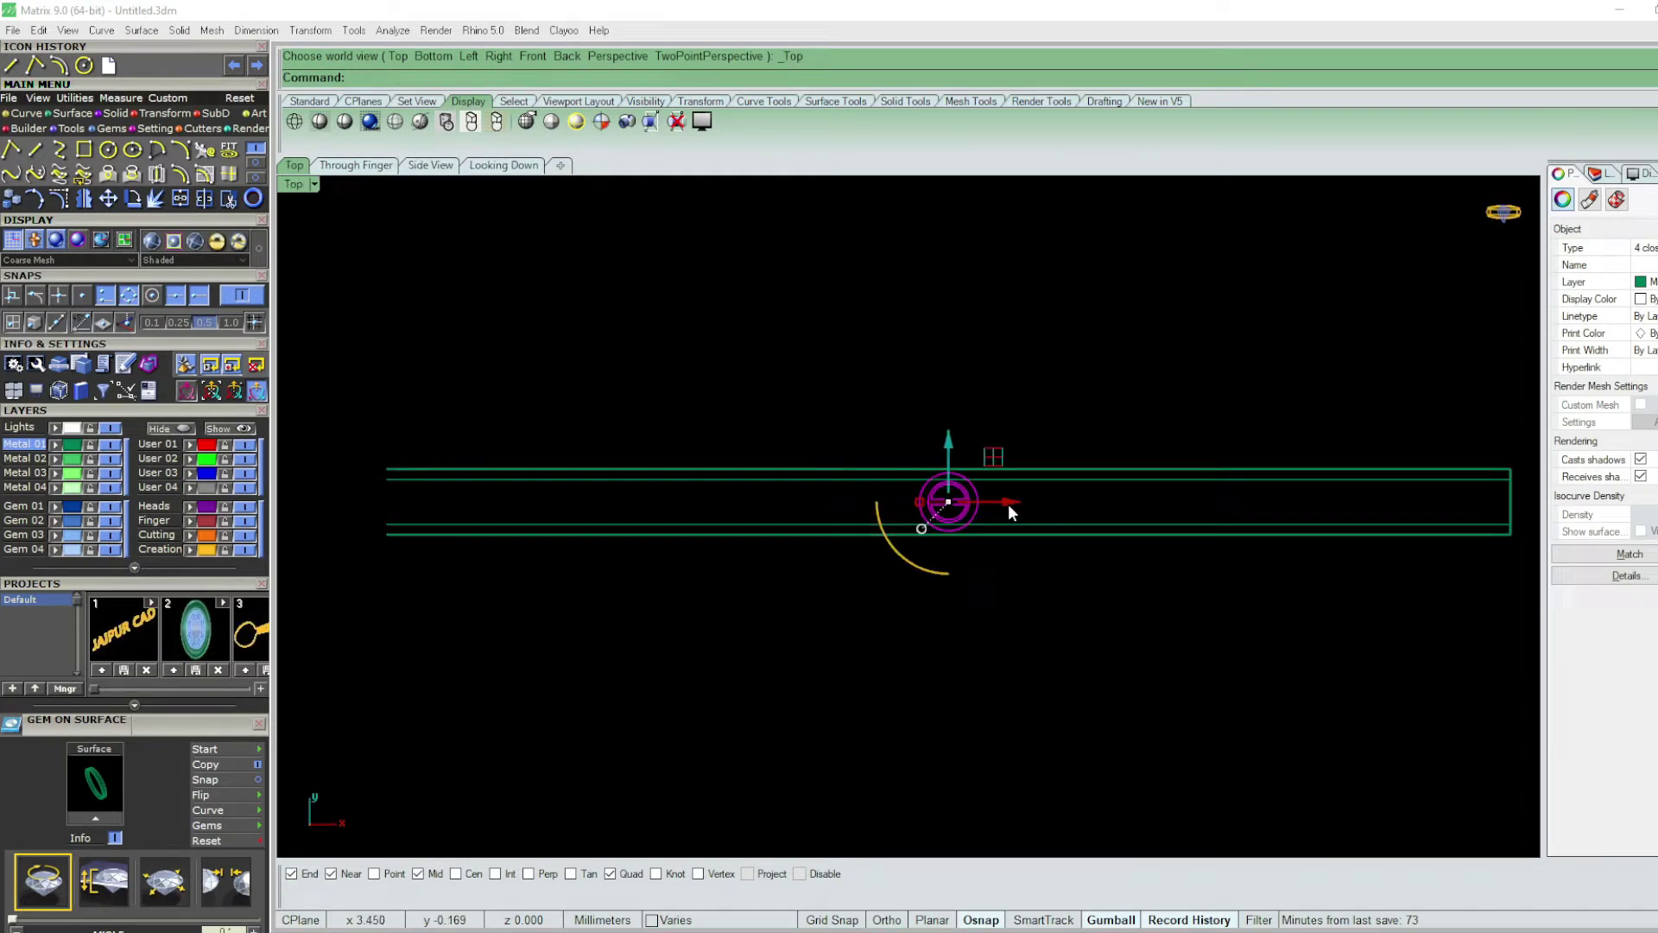
# - Project the motif curves onto the band and delete the flat original curves
pyautogui.write('Plproject')
pyautogui.press('Return')
pyautogui.moveTo(1086, 414); pyautogui.dragTo(1048, 529)
pyautogui.moveTo(1086, 414); pyautogui.dragTo(1030, 496)
pyautogui.press('Return')
pyautogui.moveTo(802, 286); pyautogui.dragTo(1111, 400)
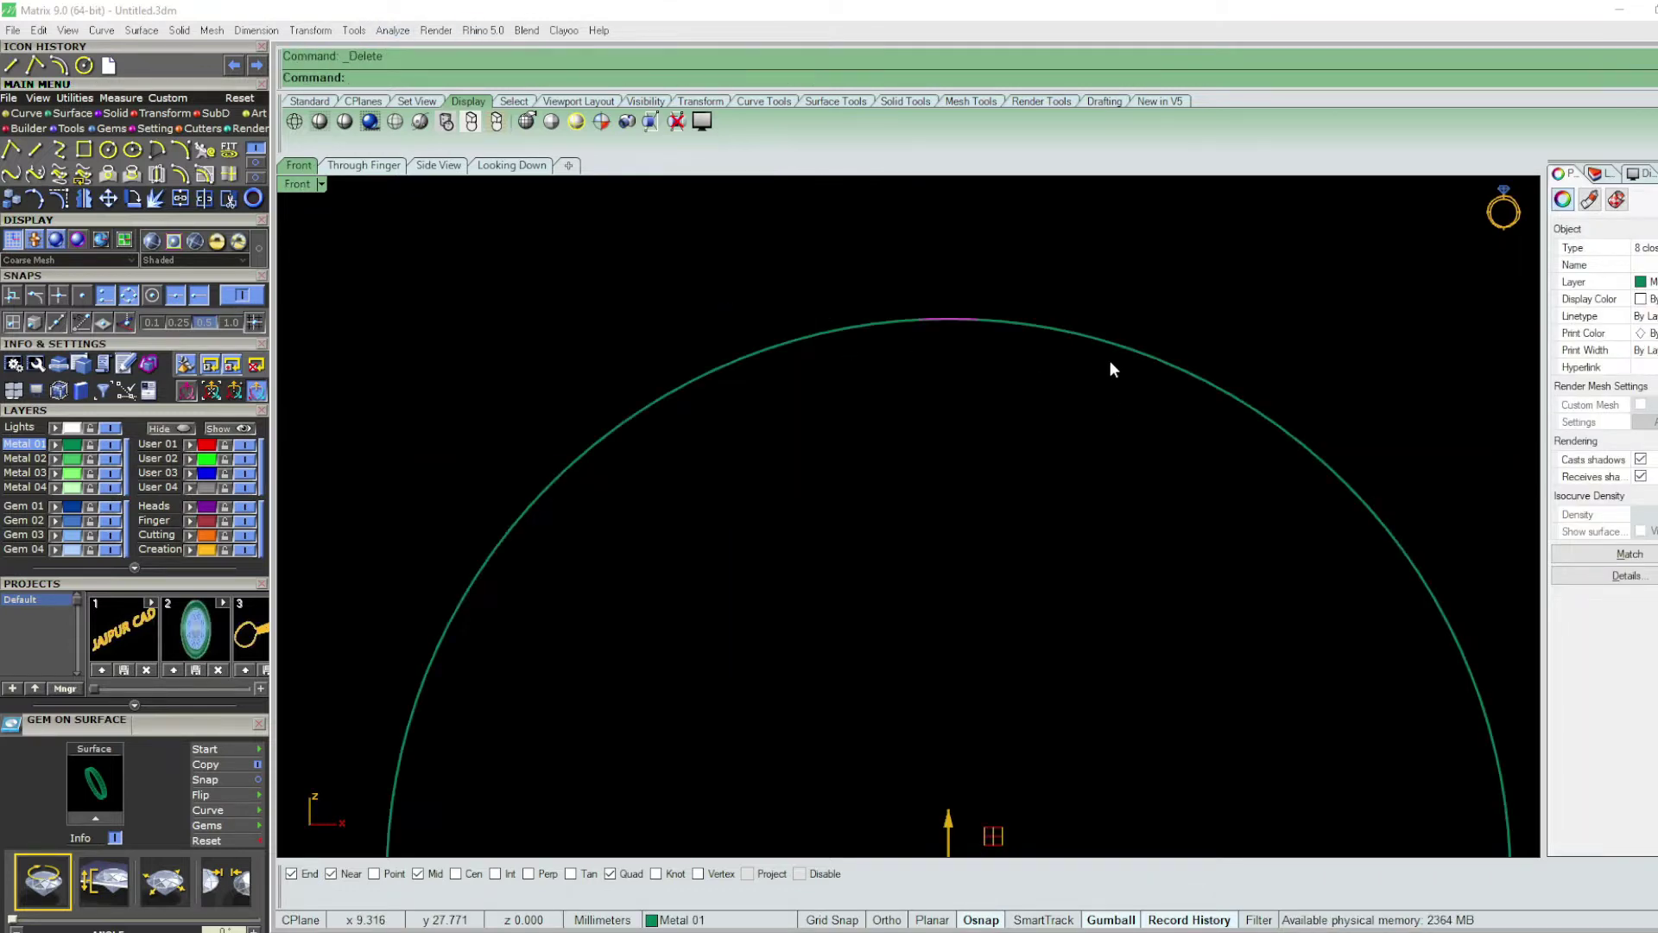
pyautogui.press('Delete')
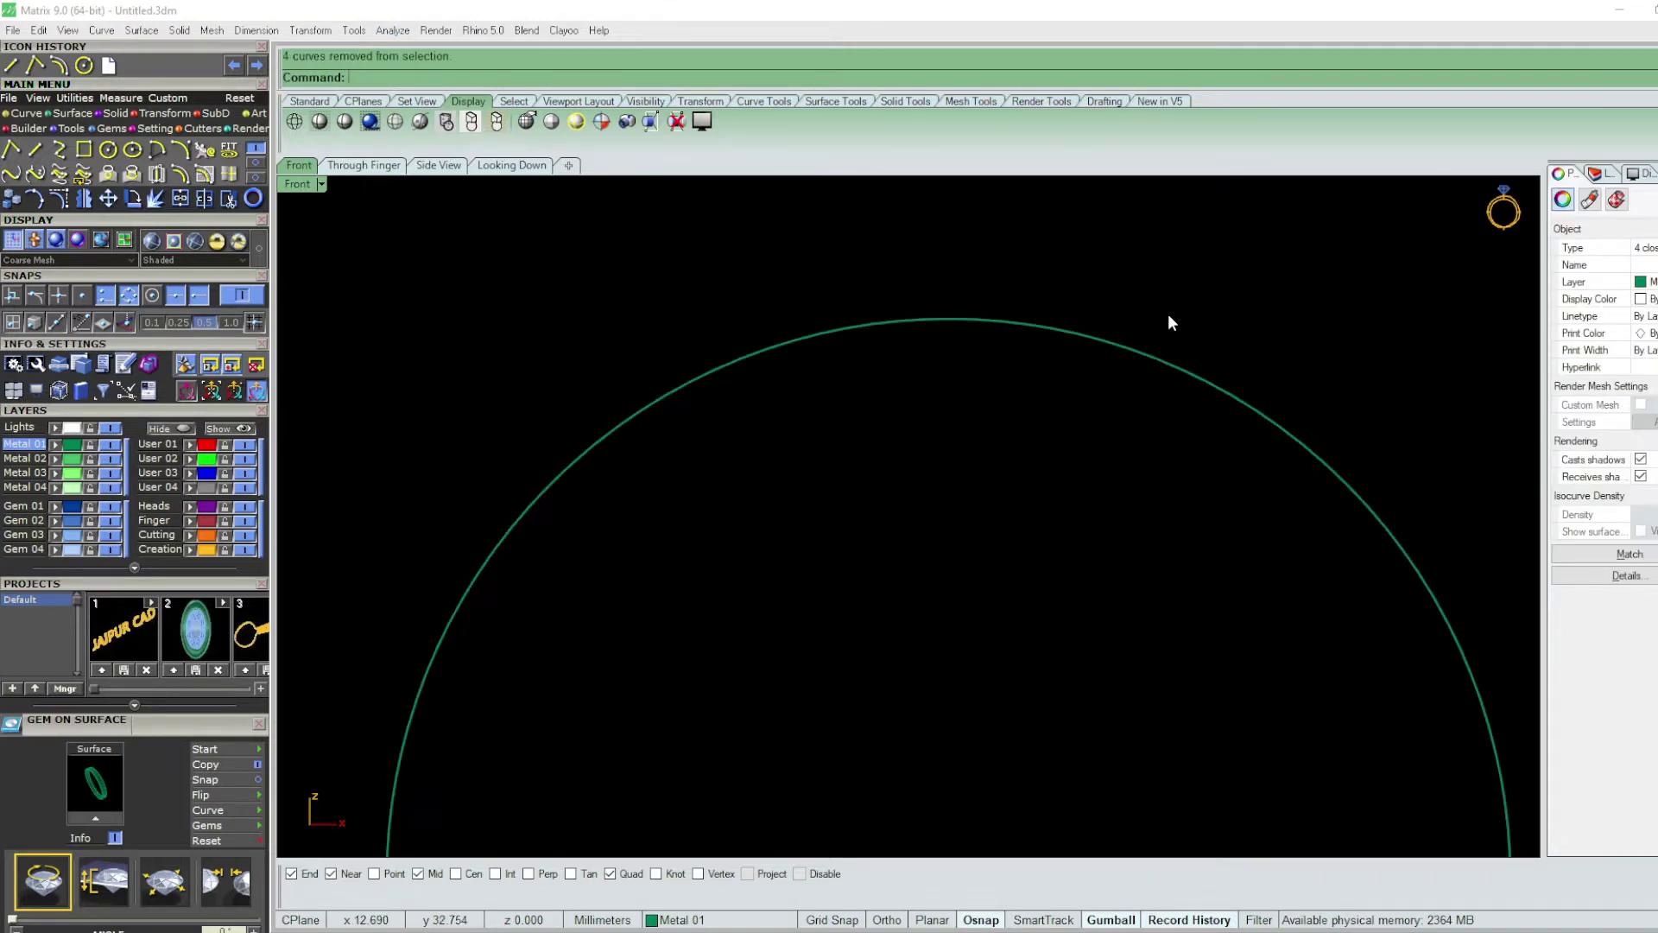
# - Delete the two remaining leftover curves on the band in perspective view
pyautogui.hotkey('ctrl', 'F4')
pyautogui.moveTo(951, 405)
pyautogui.mouseDown(button='right')
pyautogui.moveTo(973, 446)
pyautogui.moveTo(922, 450)
pyautogui.mouseUp(button='right')
pyautogui.click(897, 428)
pyautogui.press('Delete')
pyautogui.click(889, 468)
pyautogui.press('Delete')
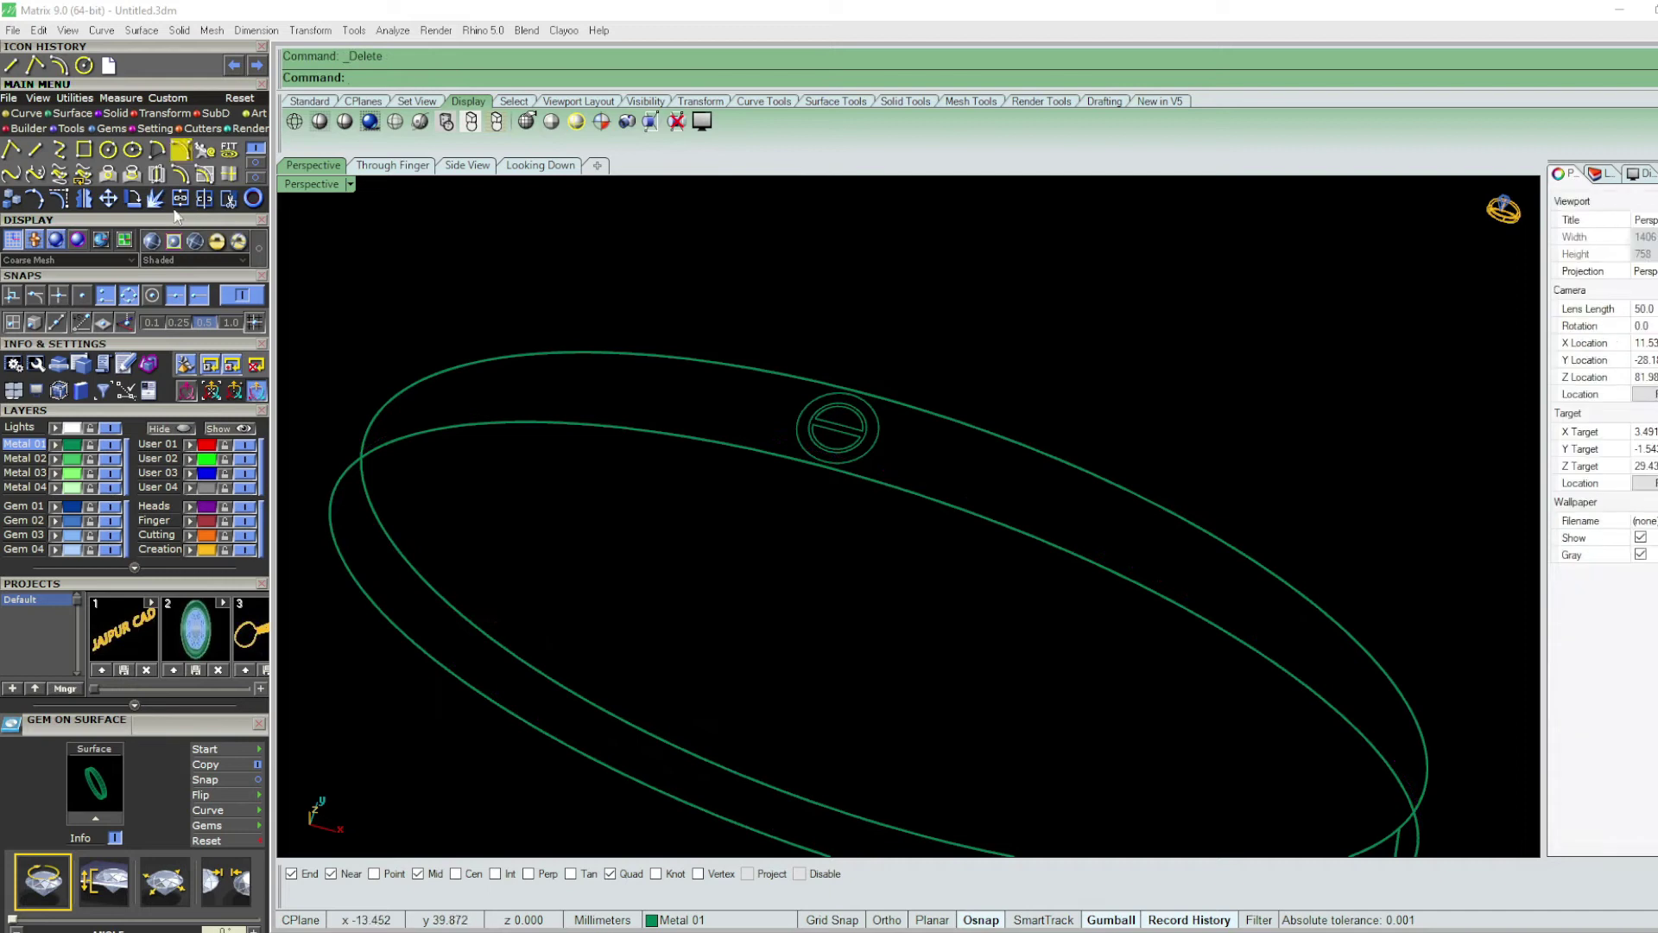
# - Split the shaded band with the circle curves, then delete the band, keeping the disc
pyautogui.click(151, 240)
pyautogui.scroll(3, 926, 425)
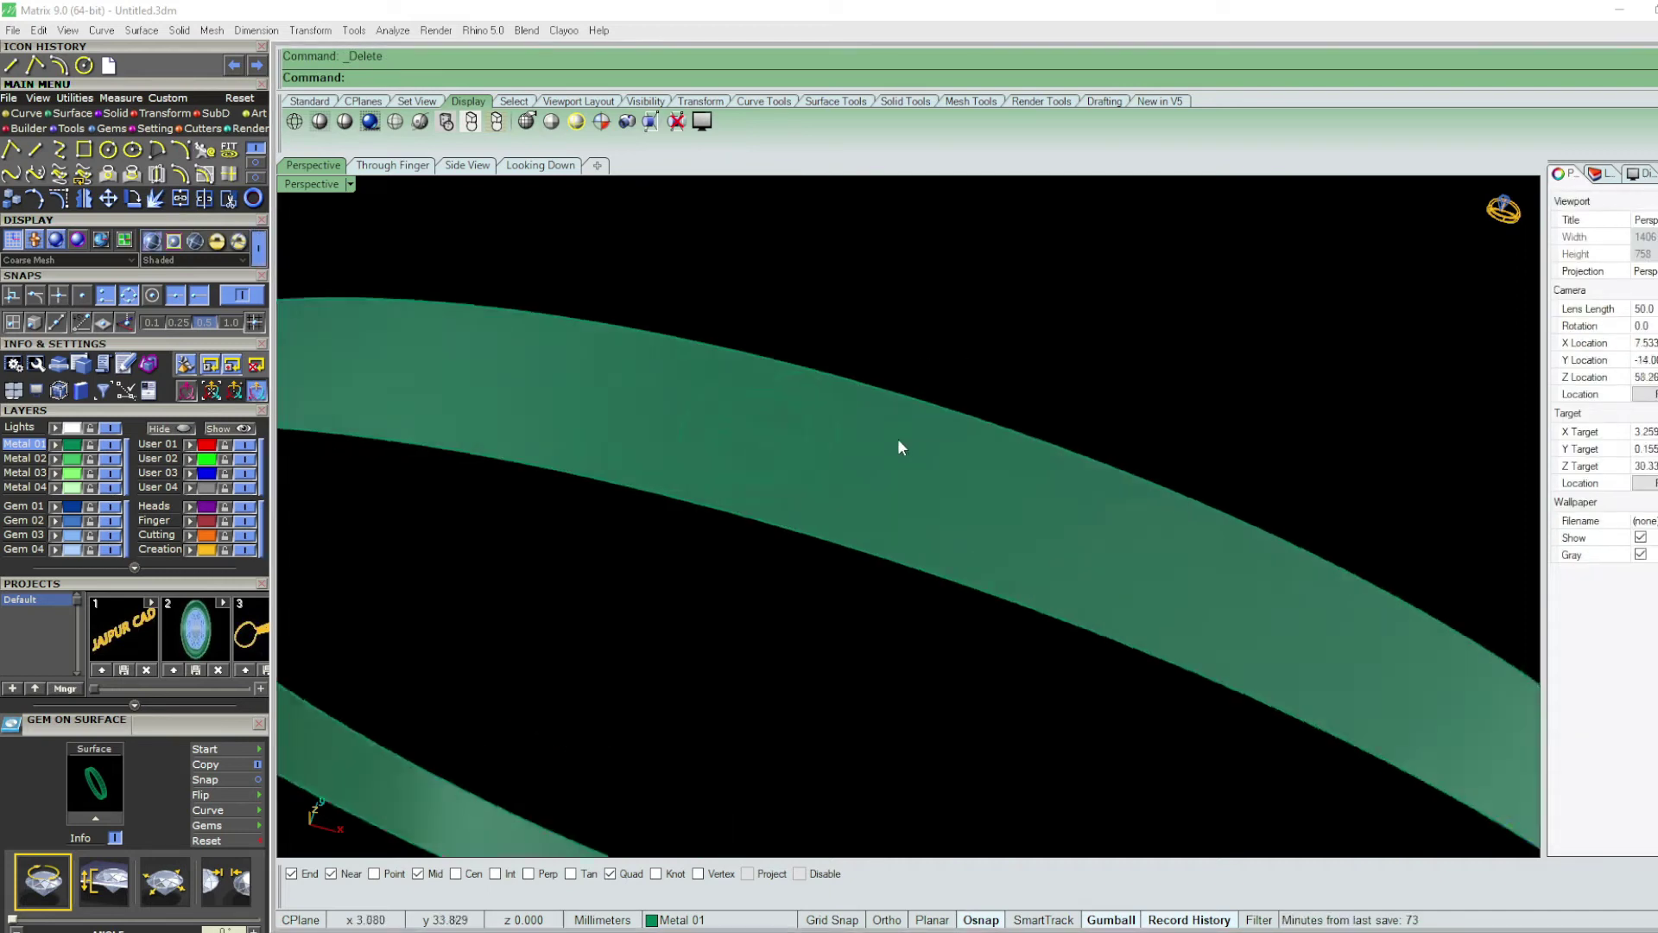
pyautogui.click(899, 438)
pyautogui.moveTo(899, 259); pyautogui.dragTo(618, 584)
pyautogui.scroll(2, 854, 400)
pyautogui.press('Return')
pyautogui.click(899, 438)
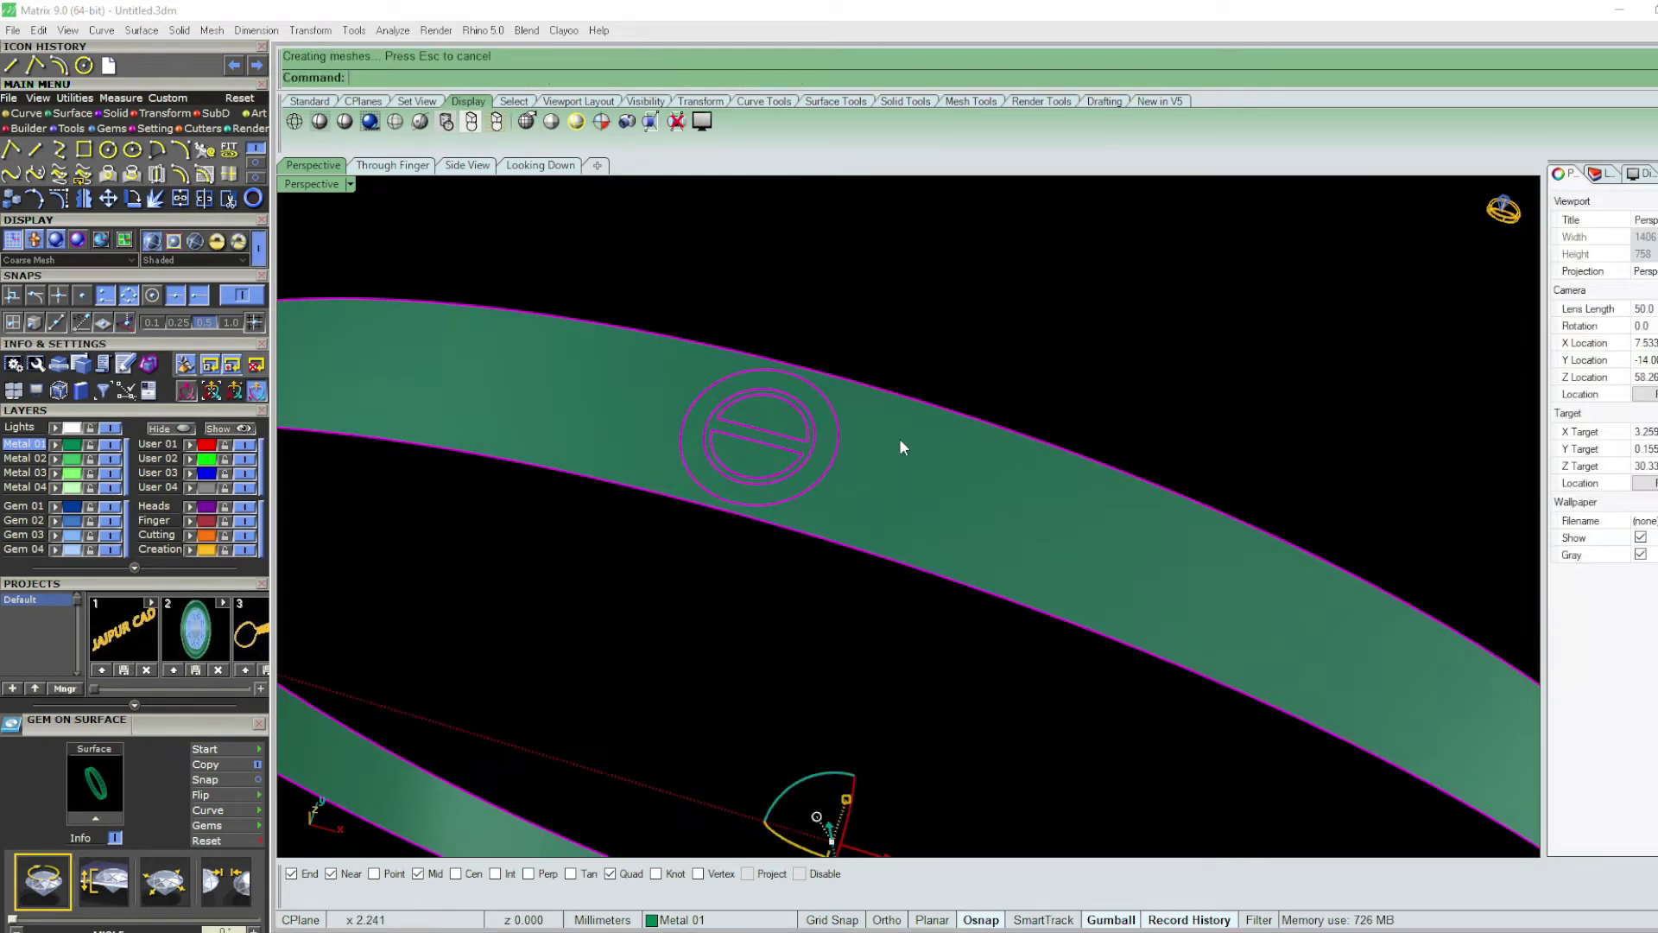
pyautogui.press('Delete')
# - Offset the three disc surfaces with all directions flipped downward
pyautogui.scroll(2, 796, 444)
pyautogui.click(796, 453)
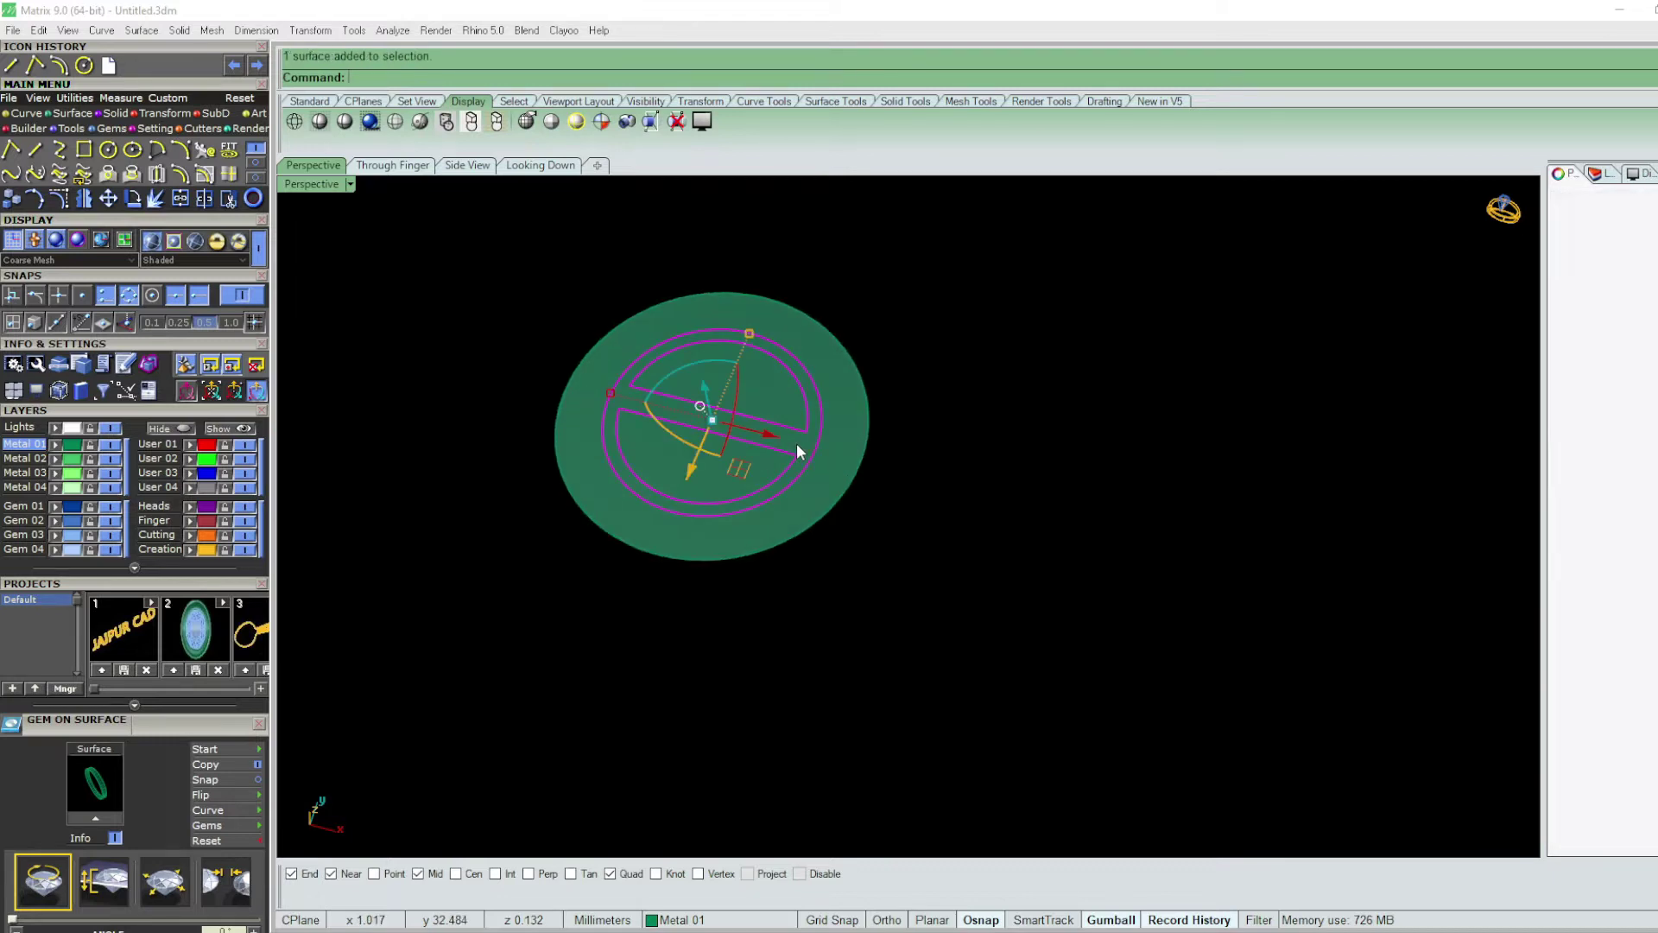
pyautogui.click(1184, 396)
pyautogui.scroll(-2, 1074, 433)
pyautogui.write('S')
pyautogui.hotkey('ctrl', 'a')
pyautogui.press('Escape')
pyautogui.hotkey('ctrl', 'a')
pyautogui.write('O')
pyautogui.press('Return')
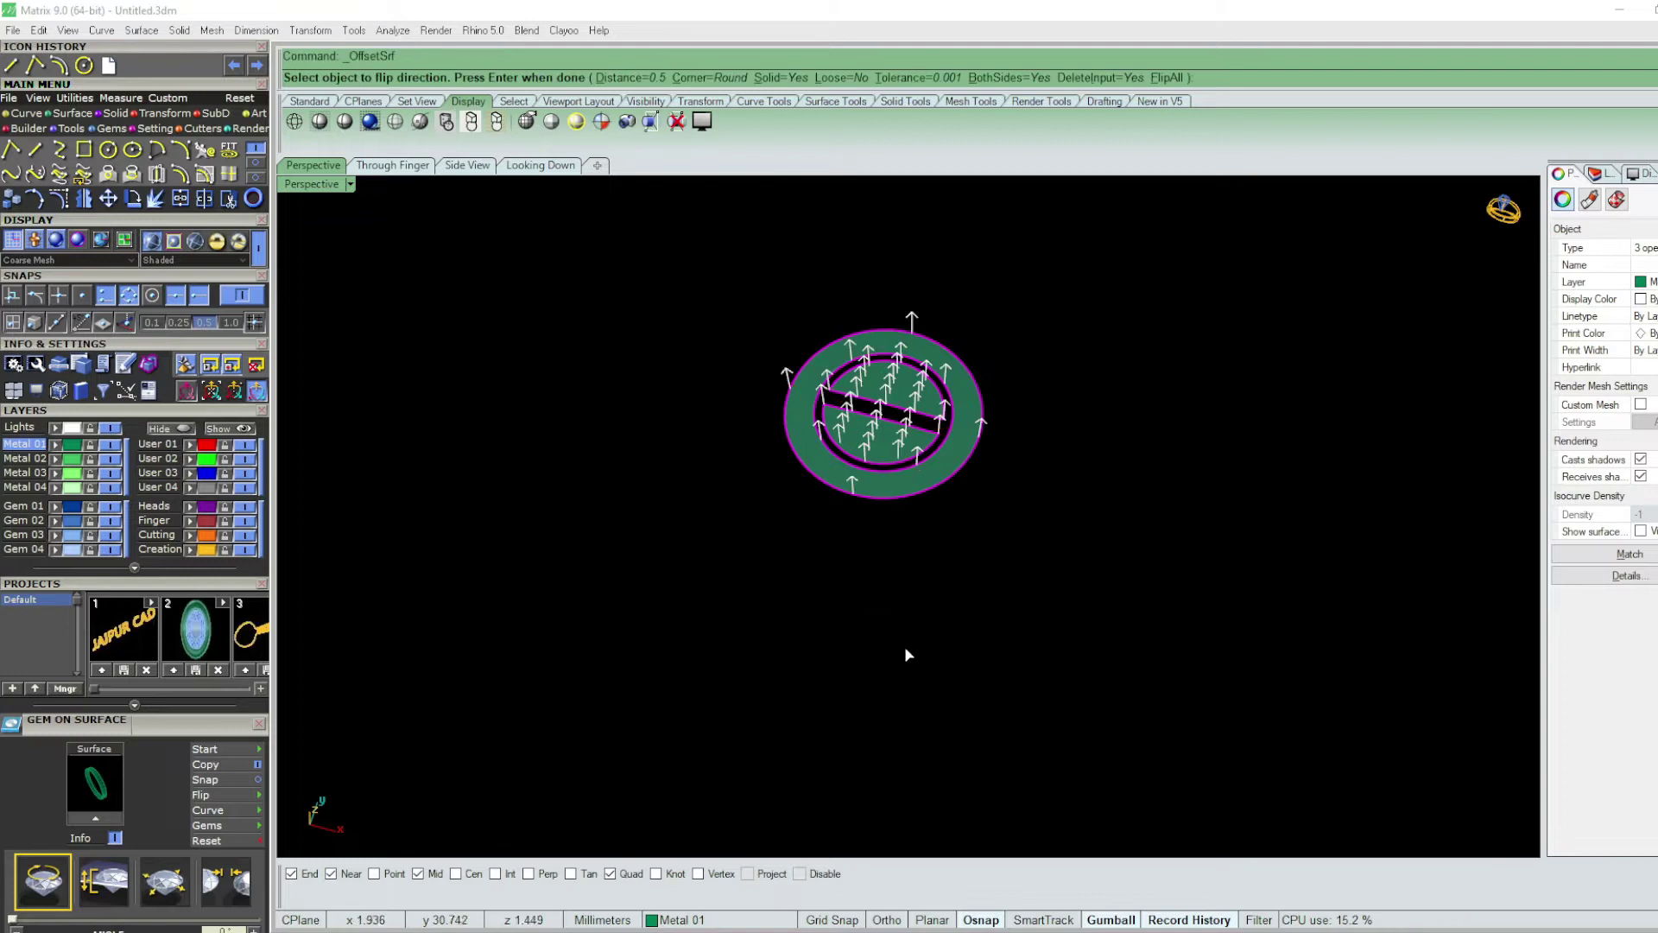
pyautogui.write('f')
pyautogui.press('Return')
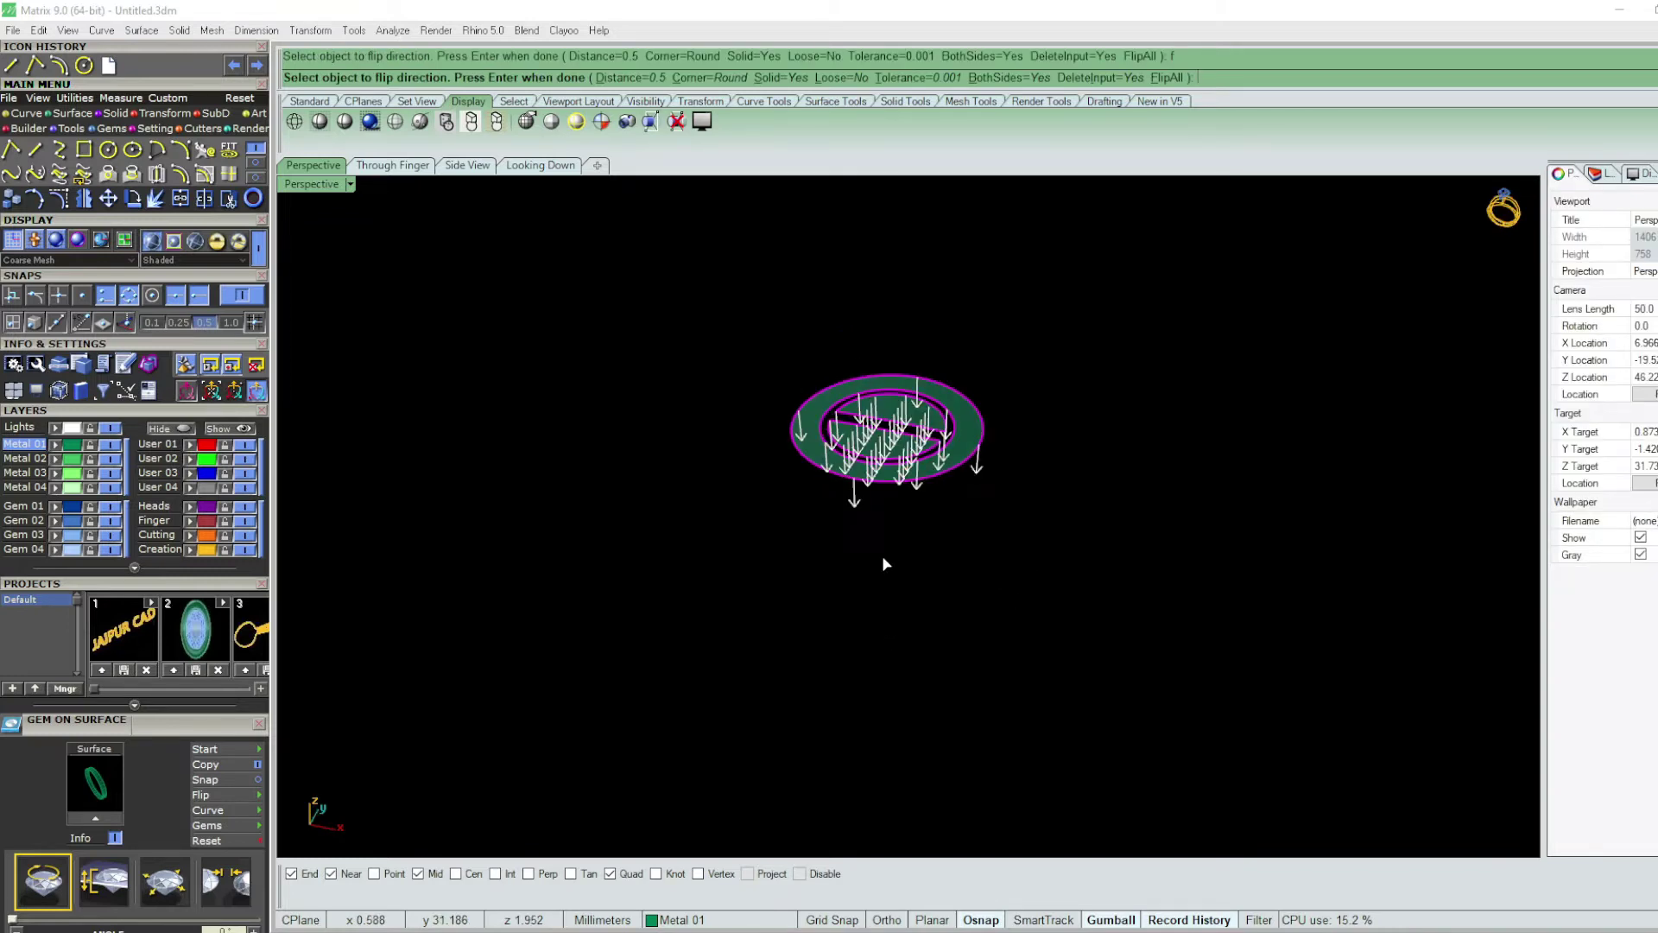
pyautogui.press('Return')
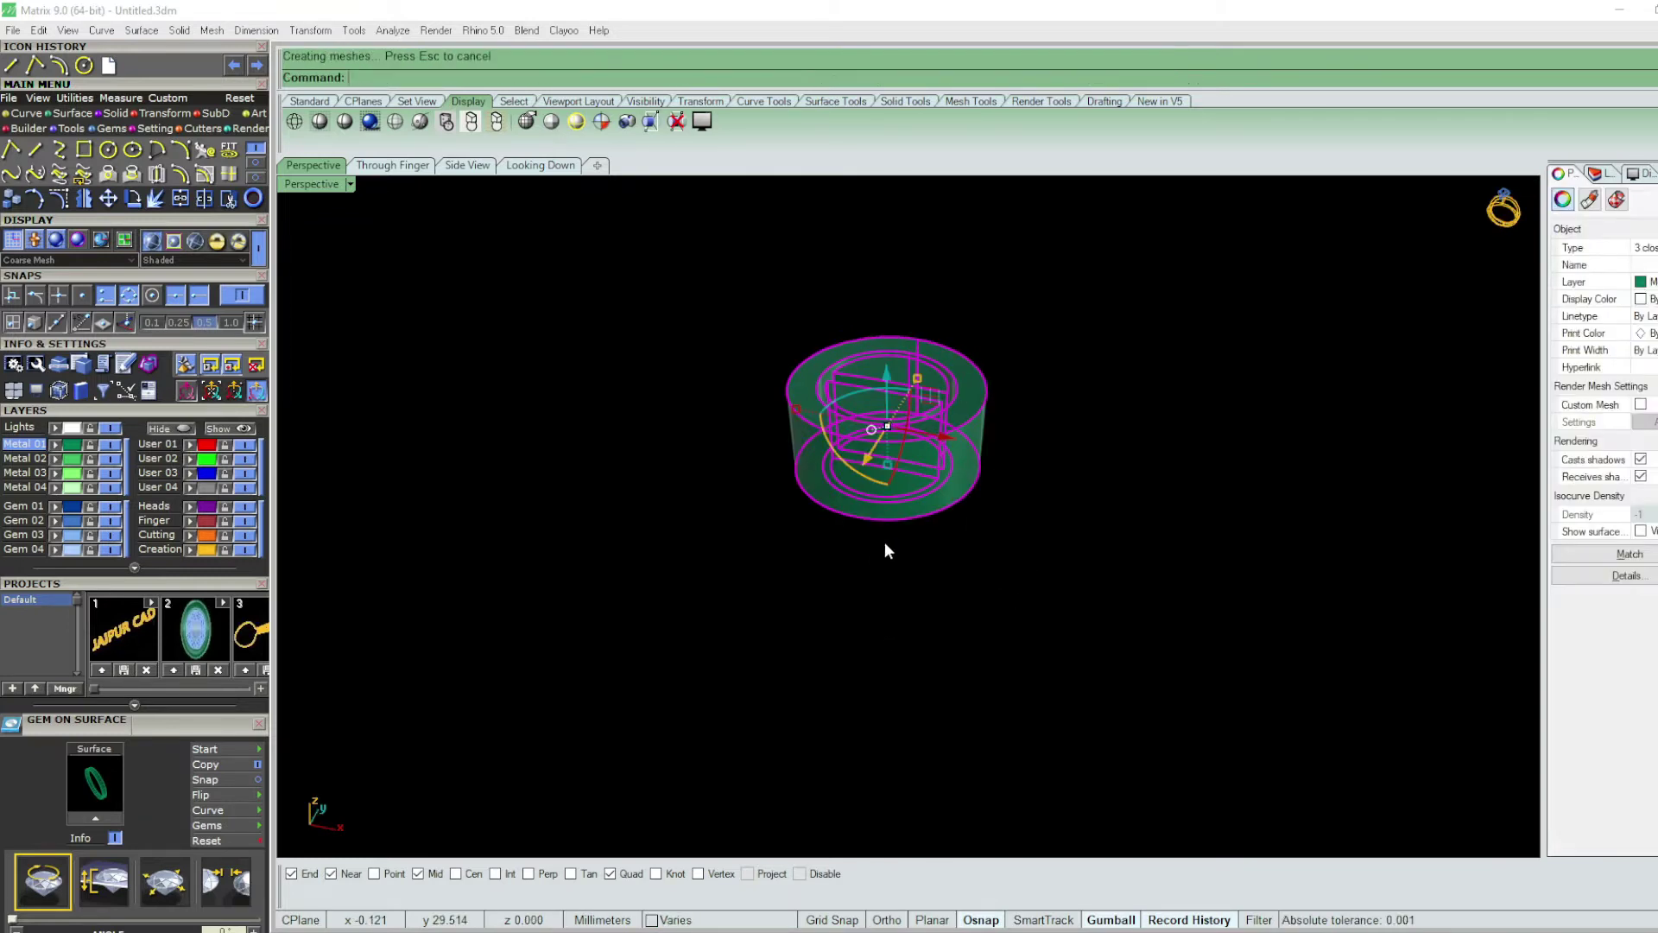
# - Redo the disc offset as a solid, BothSides off, flipped downward at 0.8 mm
pyautogui.hotkey('ctrl', 'z')
pyautogui.press('Return')
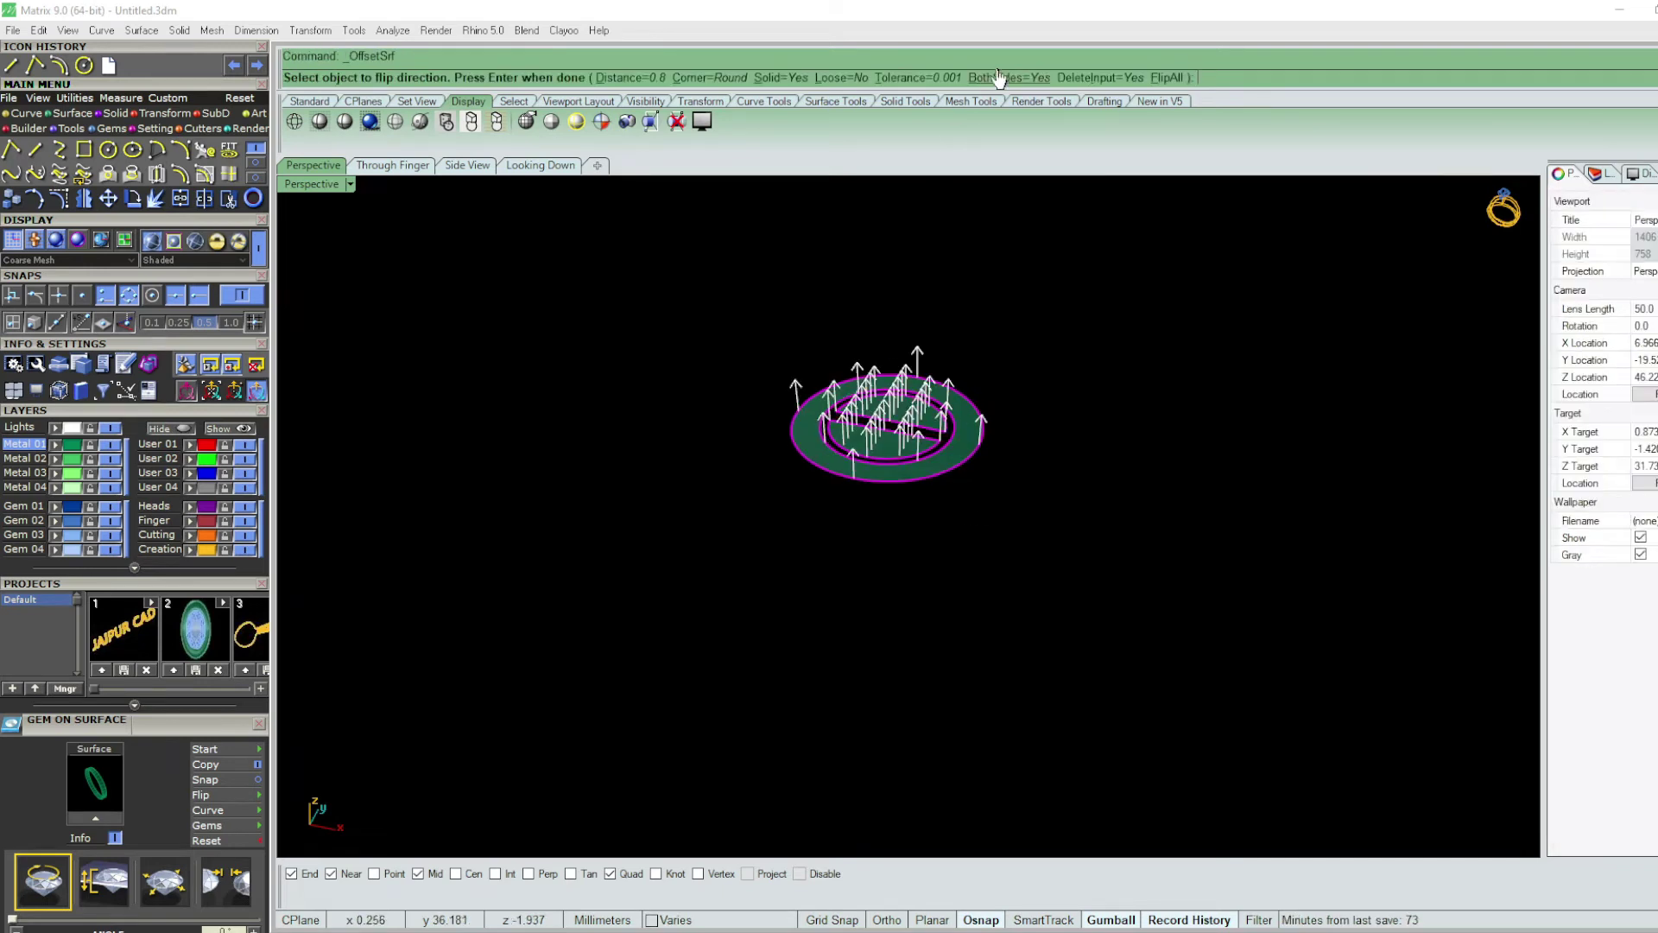
pyautogui.click(1011, 86)
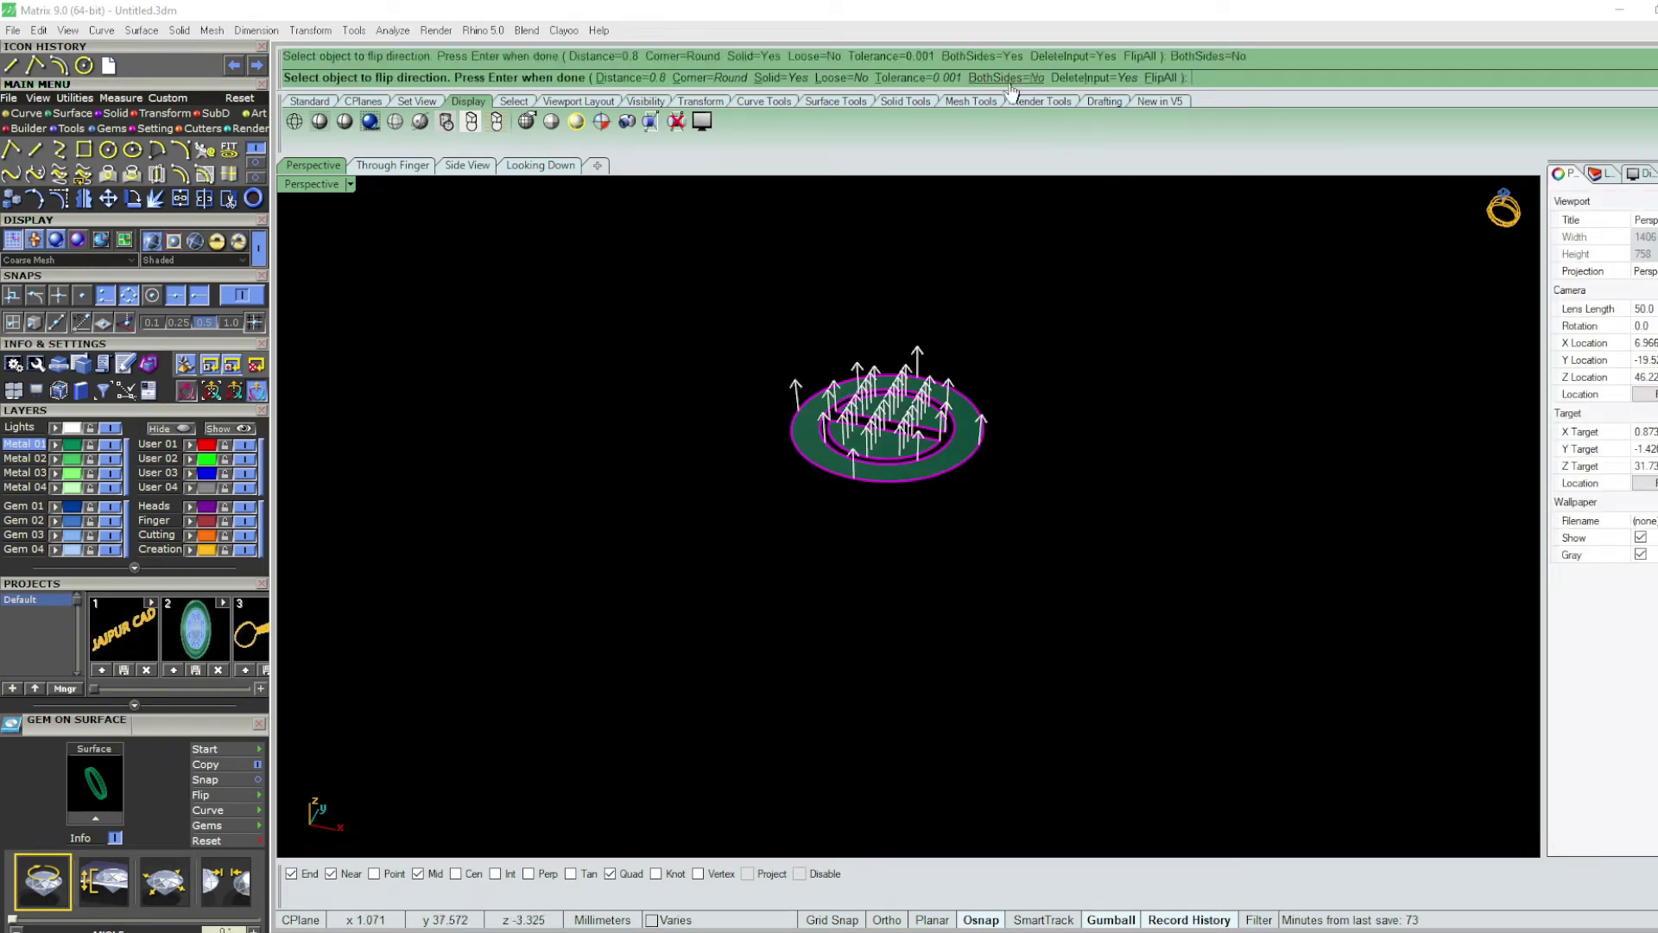
pyautogui.click(1158, 79)
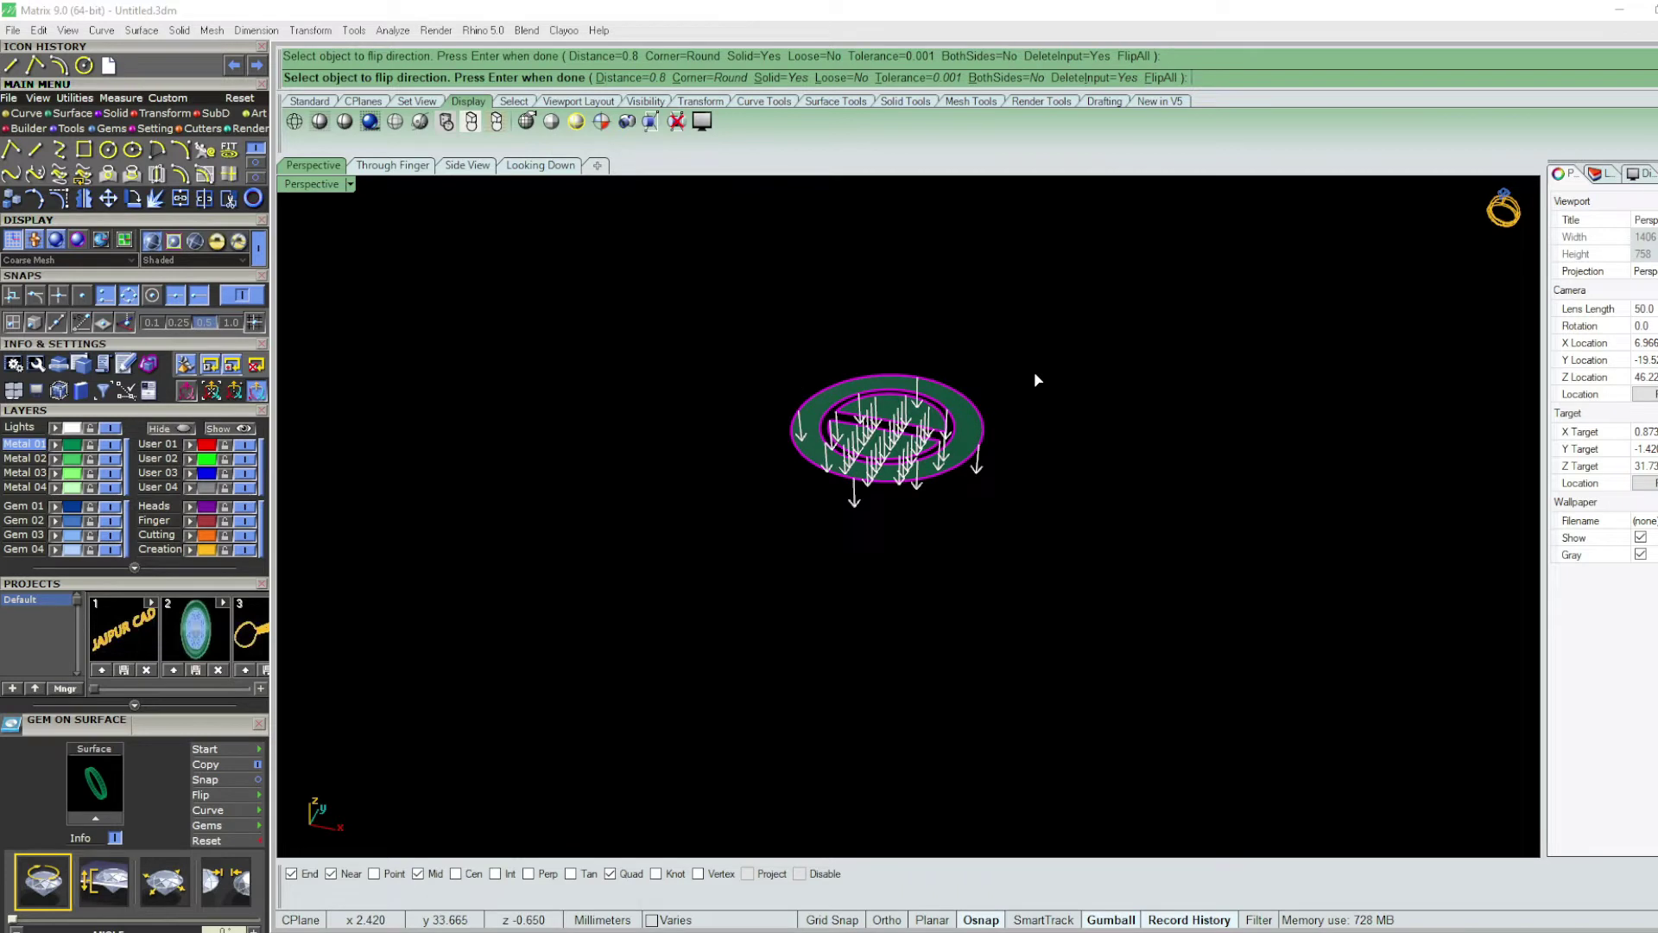
pyautogui.press('Return')
# - Show the hidden band again and zoom in to a close-up of it
pyautogui.hotkey('ctrl', 'alt', 'h')
pyautogui.write('SD')
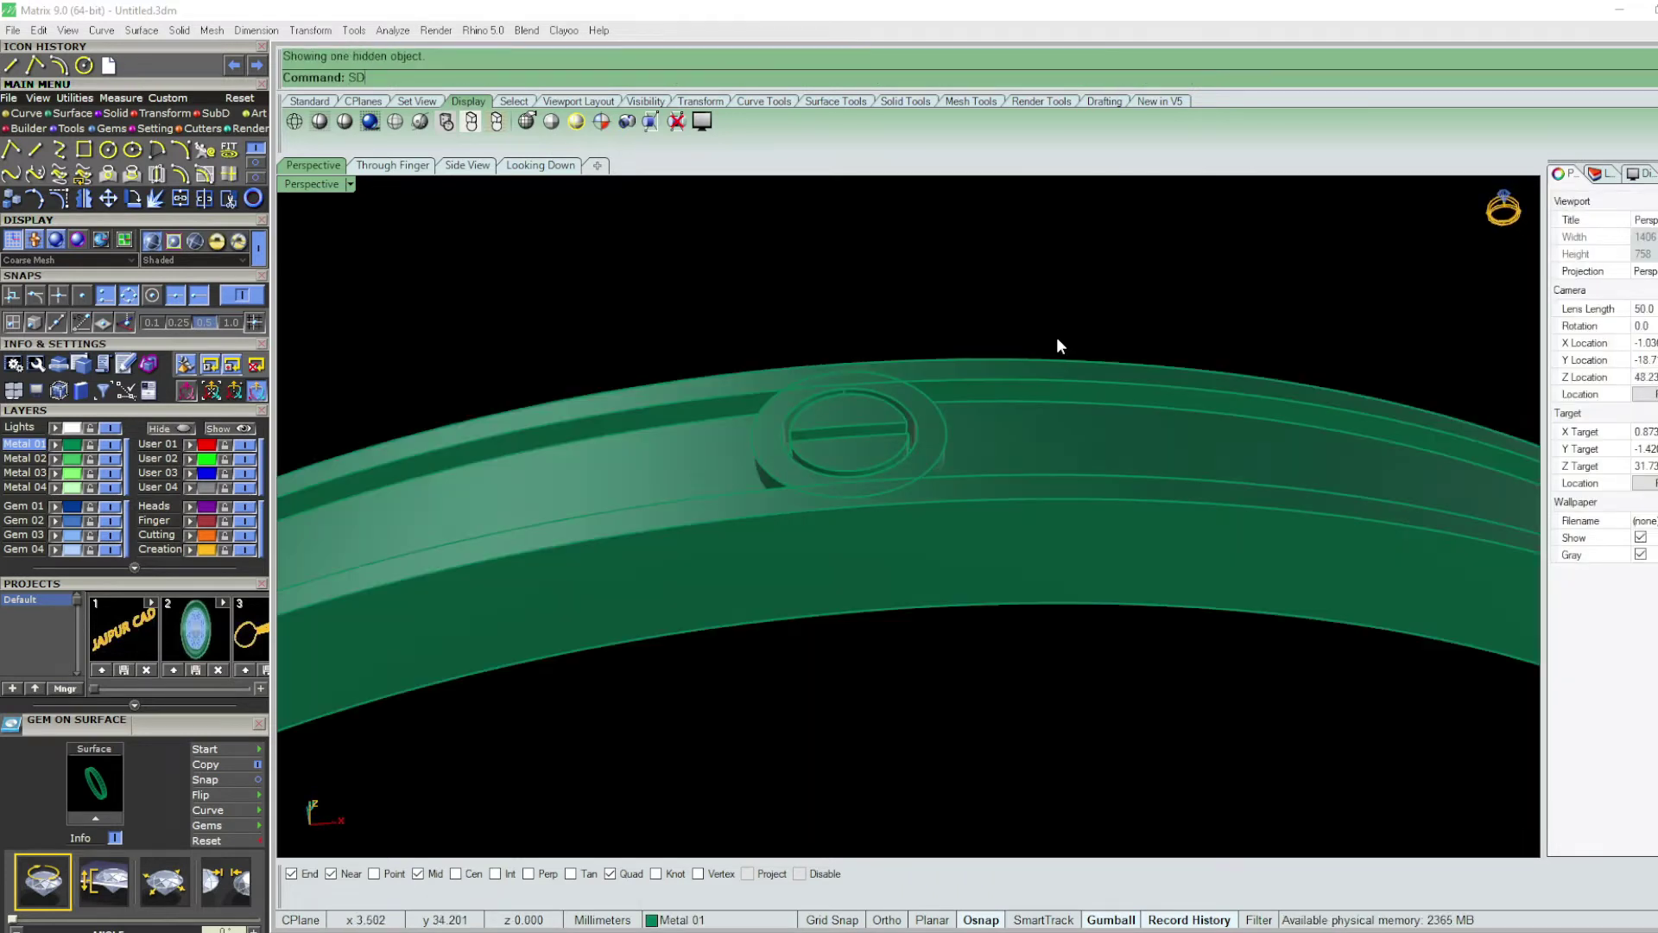
pyautogui.press('Return')
pyautogui.moveTo(1056, 337); pyautogui.dragTo(1039, 421, button='right')
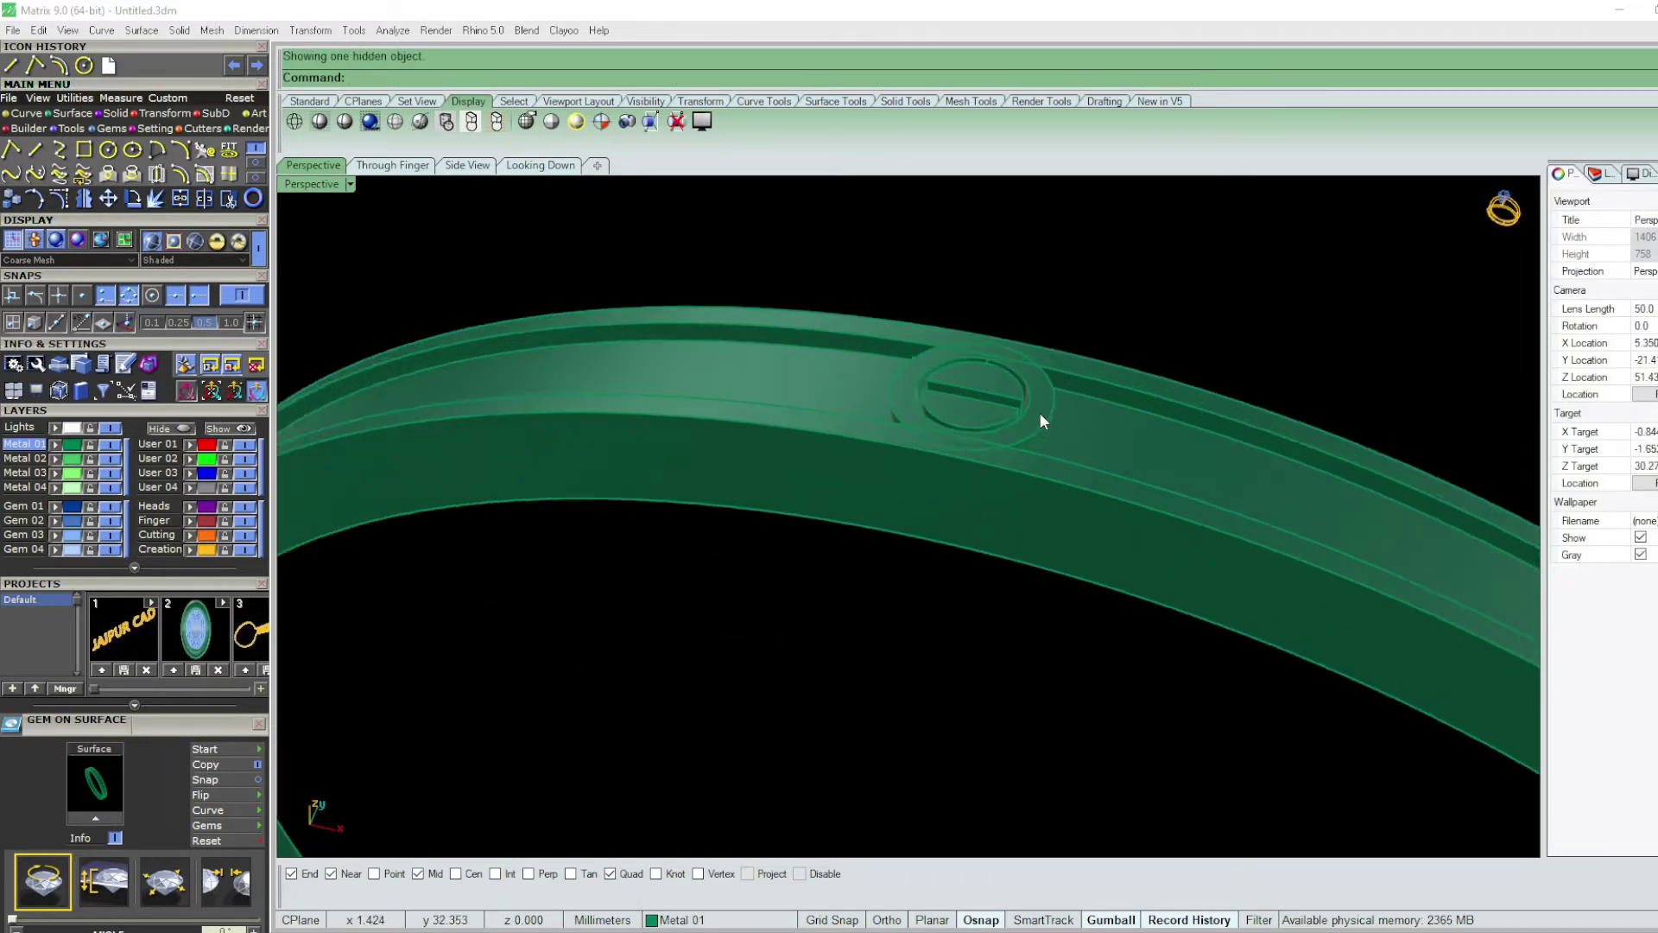
pyautogui.scroll(1, 1041, 420)
# - Fillet the band's channel, top outer and lower edges with a 0.2 radius
pyautogui.write('lletEdge')
pyautogui.press('Return')
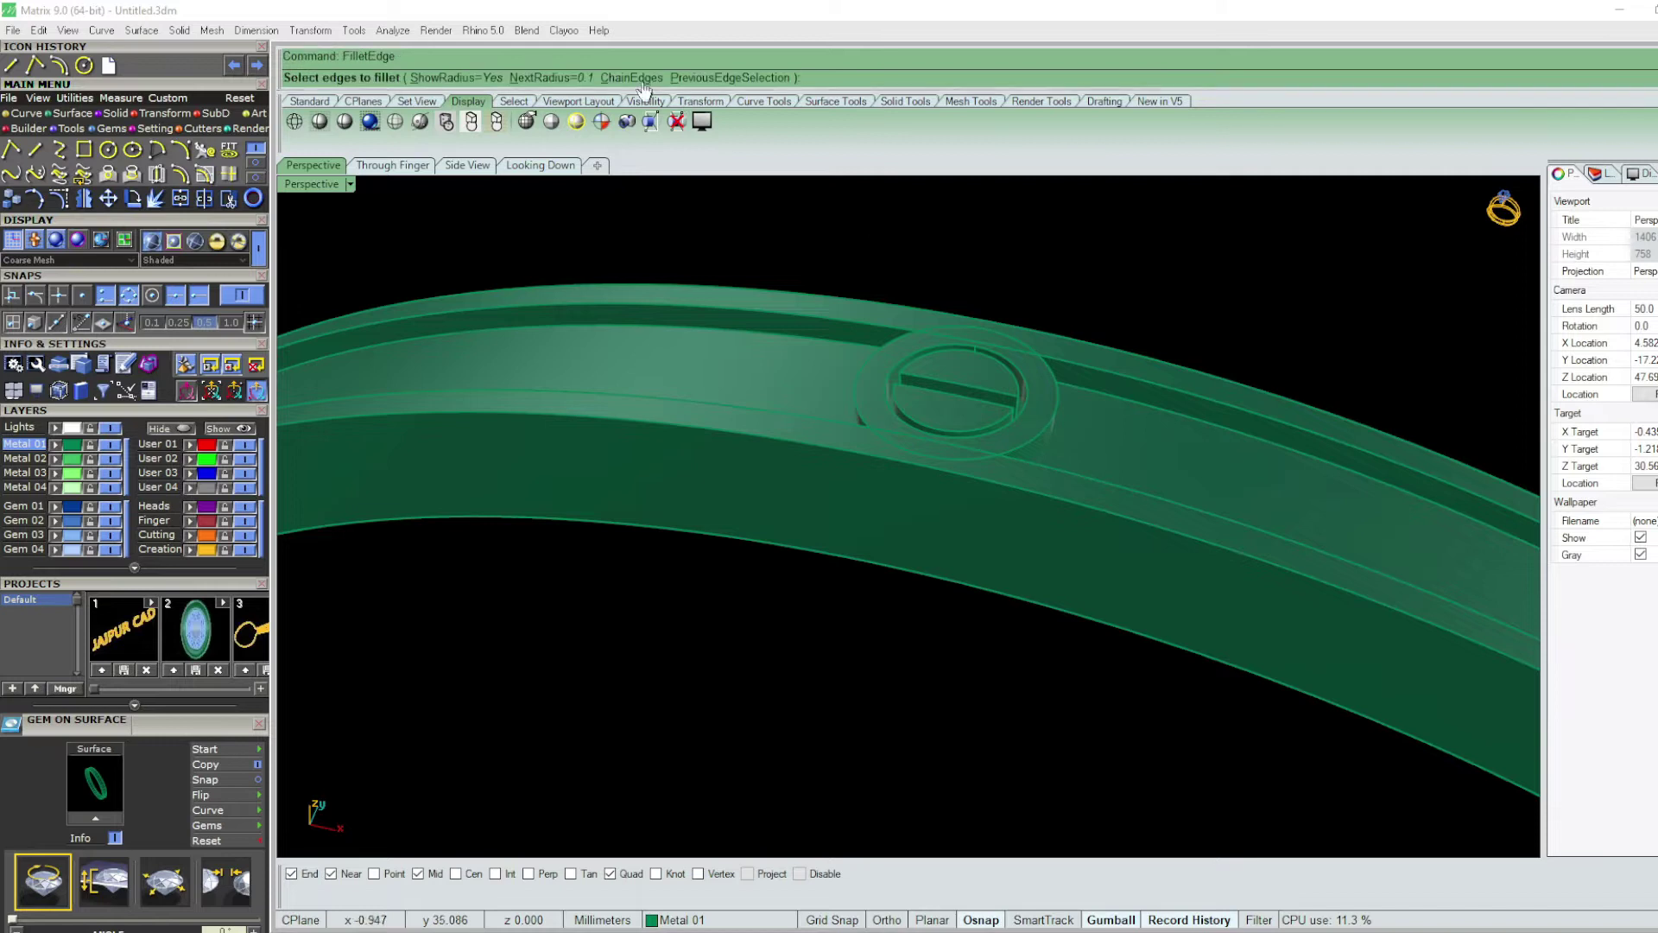
pyautogui.write('.2')
pyautogui.press('Return')
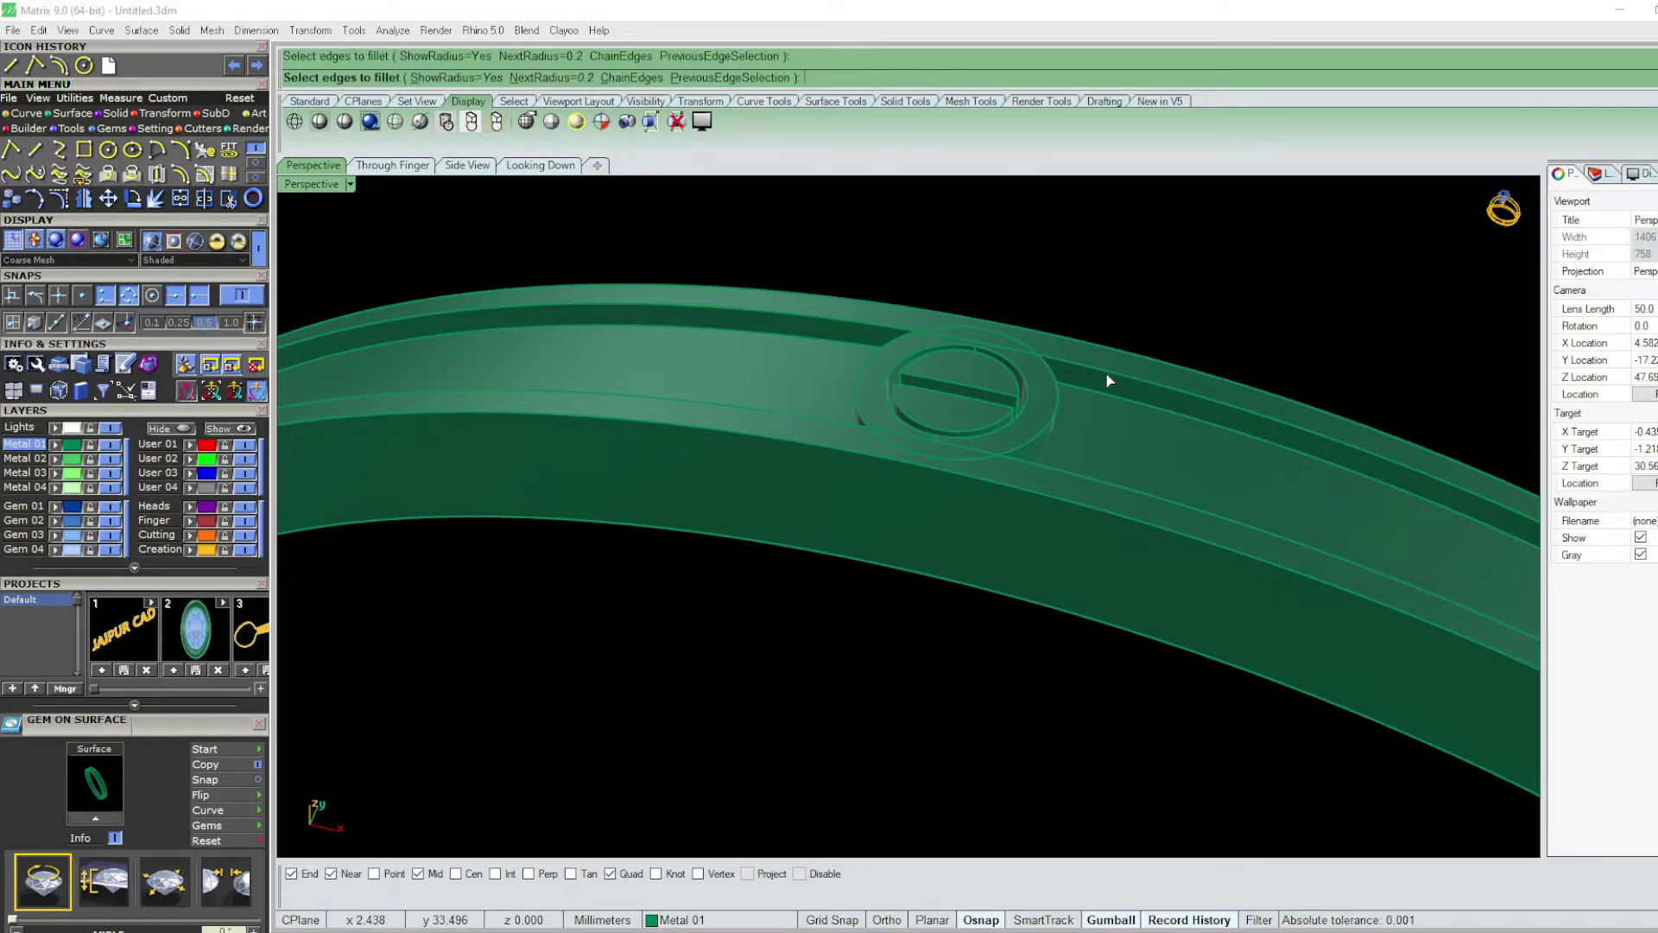
pyautogui.click(1043, 464)
pyautogui.click(1033, 378)
pyautogui.click(1066, 339)
pyautogui.click(1039, 496)
pyautogui.press('Return')
pyautogui.press('Return')
# - Add 0.2 fillets to the upper inner channel edge and the bezel's outer edge
pyautogui.press('Return')
pyautogui.click(1028, 386)
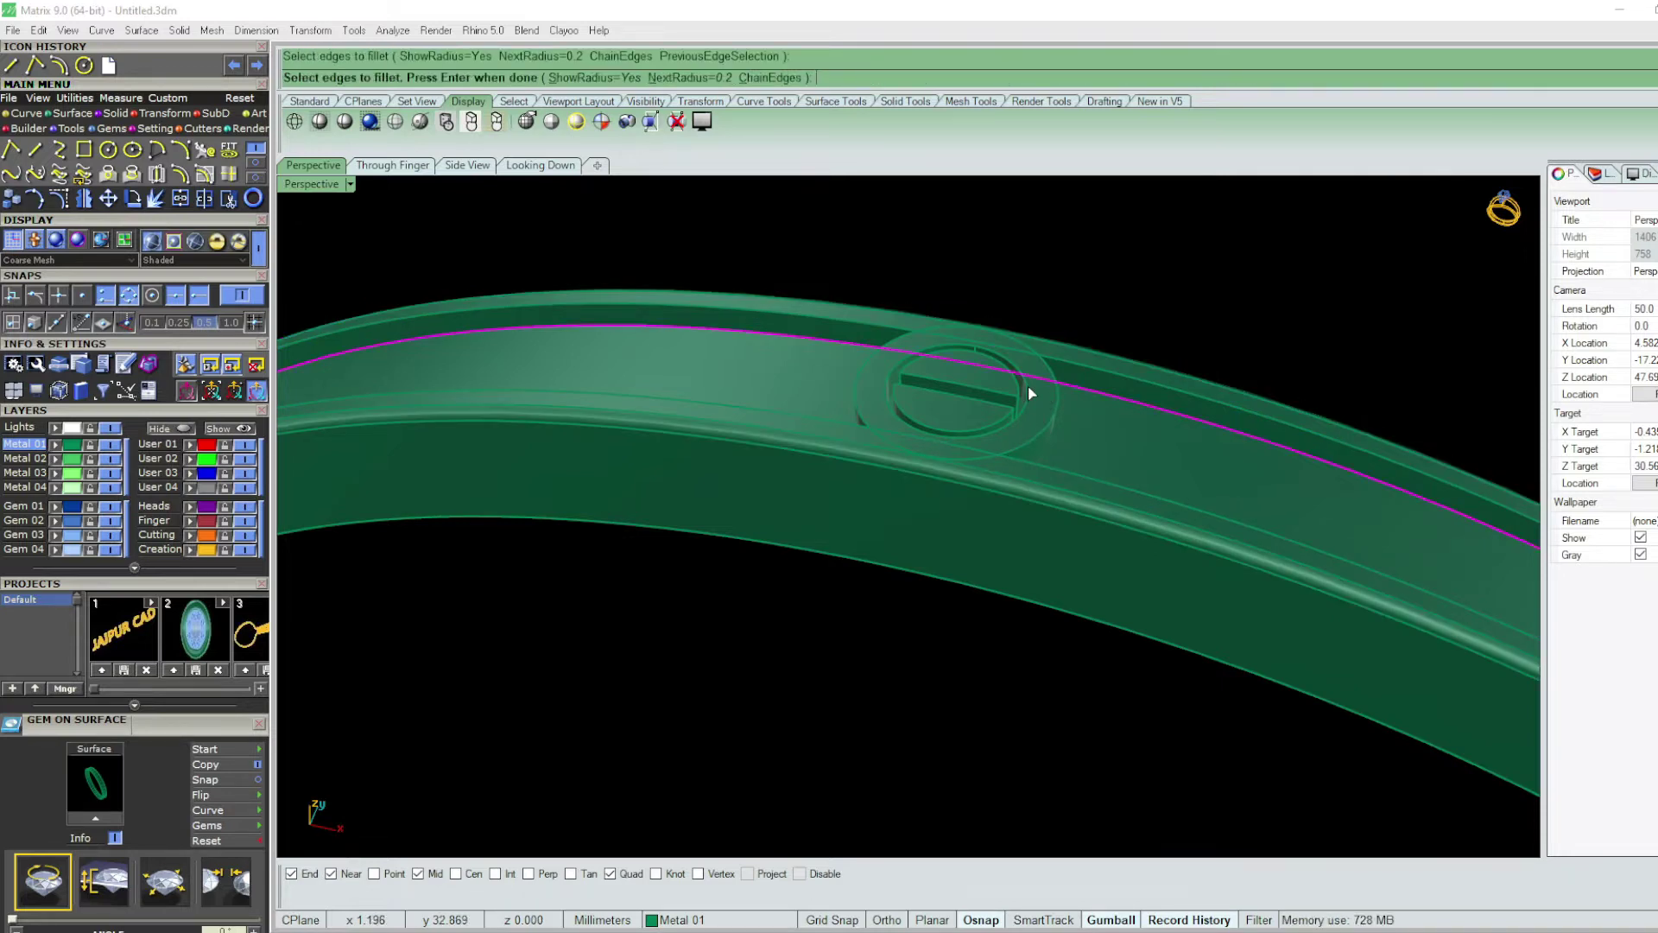
pyautogui.scroll(3, 1045, 396)
pyautogui.click(1067, 398)
pyautogui.press('Return')
# - With radius 0.05, pick the bezel's outer and inner edges plus the slot edges
pyautogui.press('Return')
pyautogui.moveTo(1006, 387)
pyautogui.mouseDown(button='right')
pyautogui.moveTo(968, 486)
pyautogui.moveTo(1039, 370)
pyautogui.mouseUp(button='right')
pyautogui.press('Return')
pyautogui.write('05')
pyautogui.press('Return')
pyautogui.click(1055, 356)
pyautogui.click(999, 375)
pyautogui.press('Return')
pyautogui.press('Return')
pyautogui.press('Return')
pyautogui.click(974, 373)
pyautogui.scroll(2, 995, 404)
pyautogui.scroll(2, 997, 412)
pyautogui.click(978, 442)
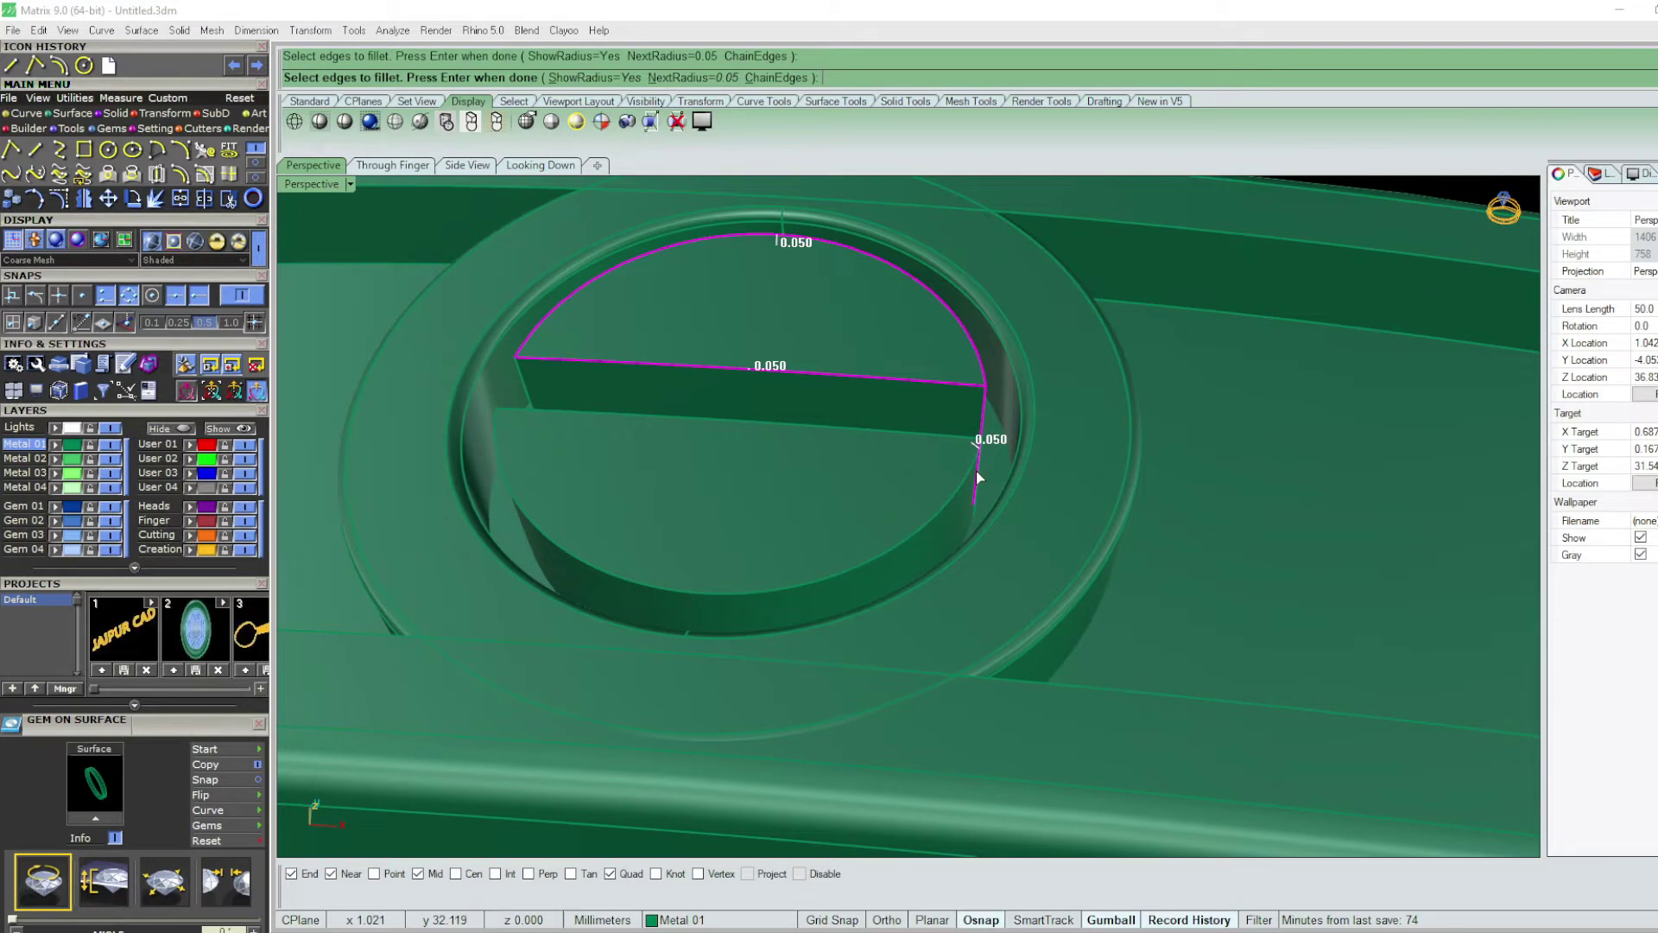
pyautogui.click(979, 478)
# - Pick the far slot edges from around the bezel and apply the 0.05 fillets
pyautogui.scroll(-3, 977, 473)
pyautogui.moveTo(976, 473); pyautogui.dragTo(827, 539, button='right')
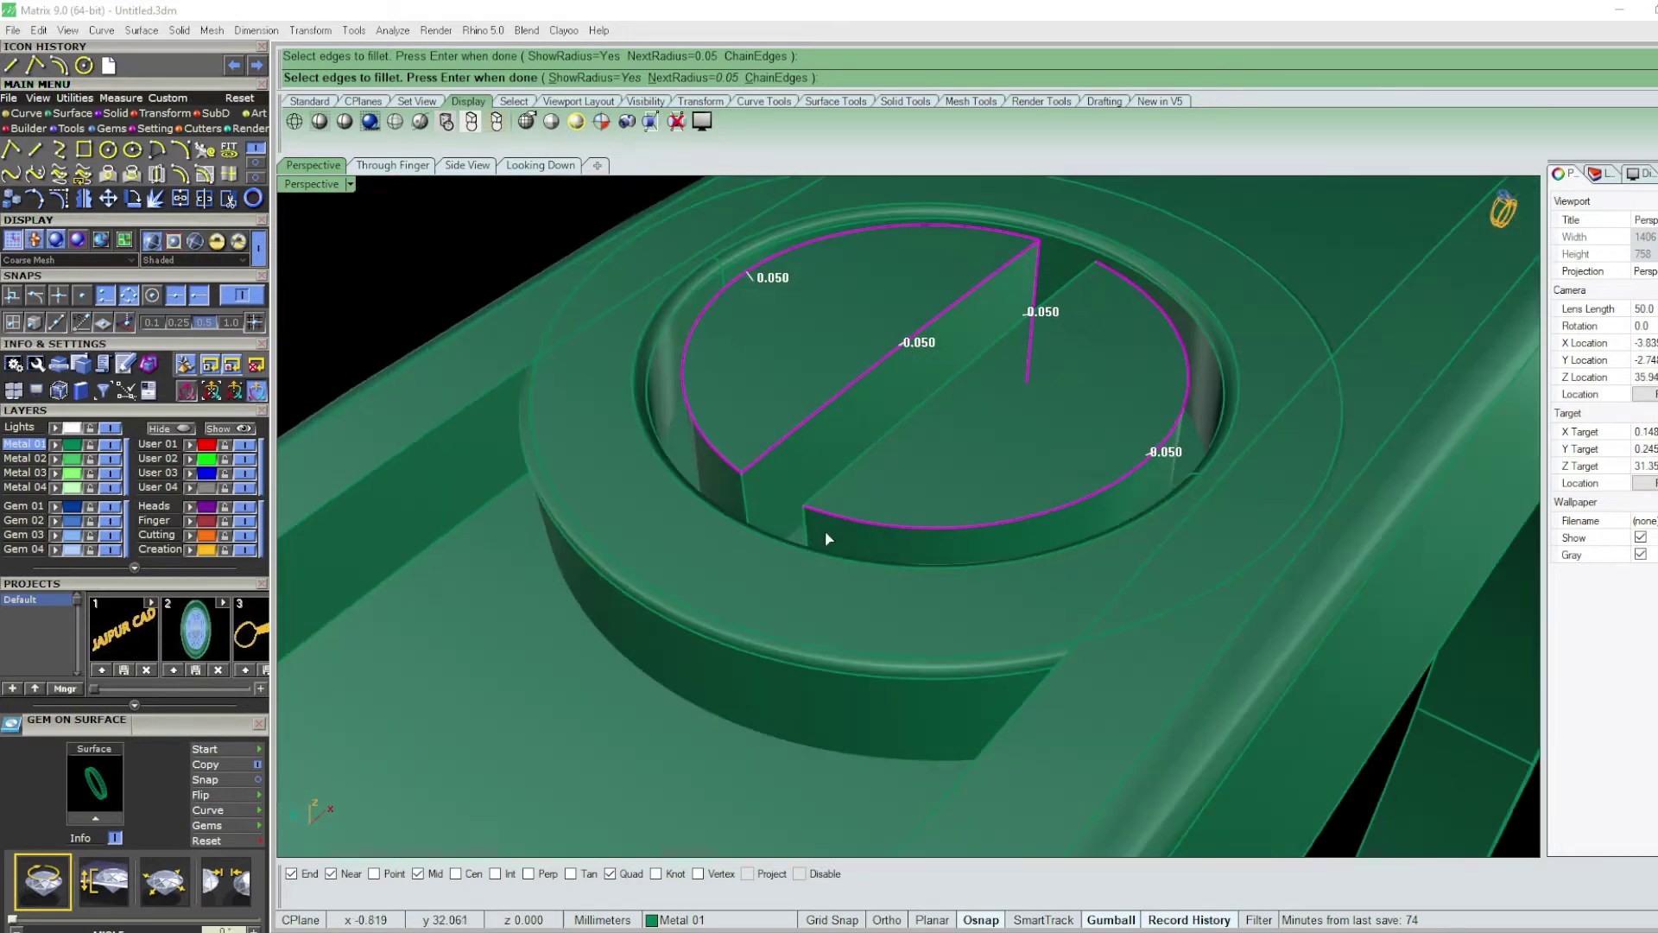
pyautogui.scroll(-2, 1175, 399)
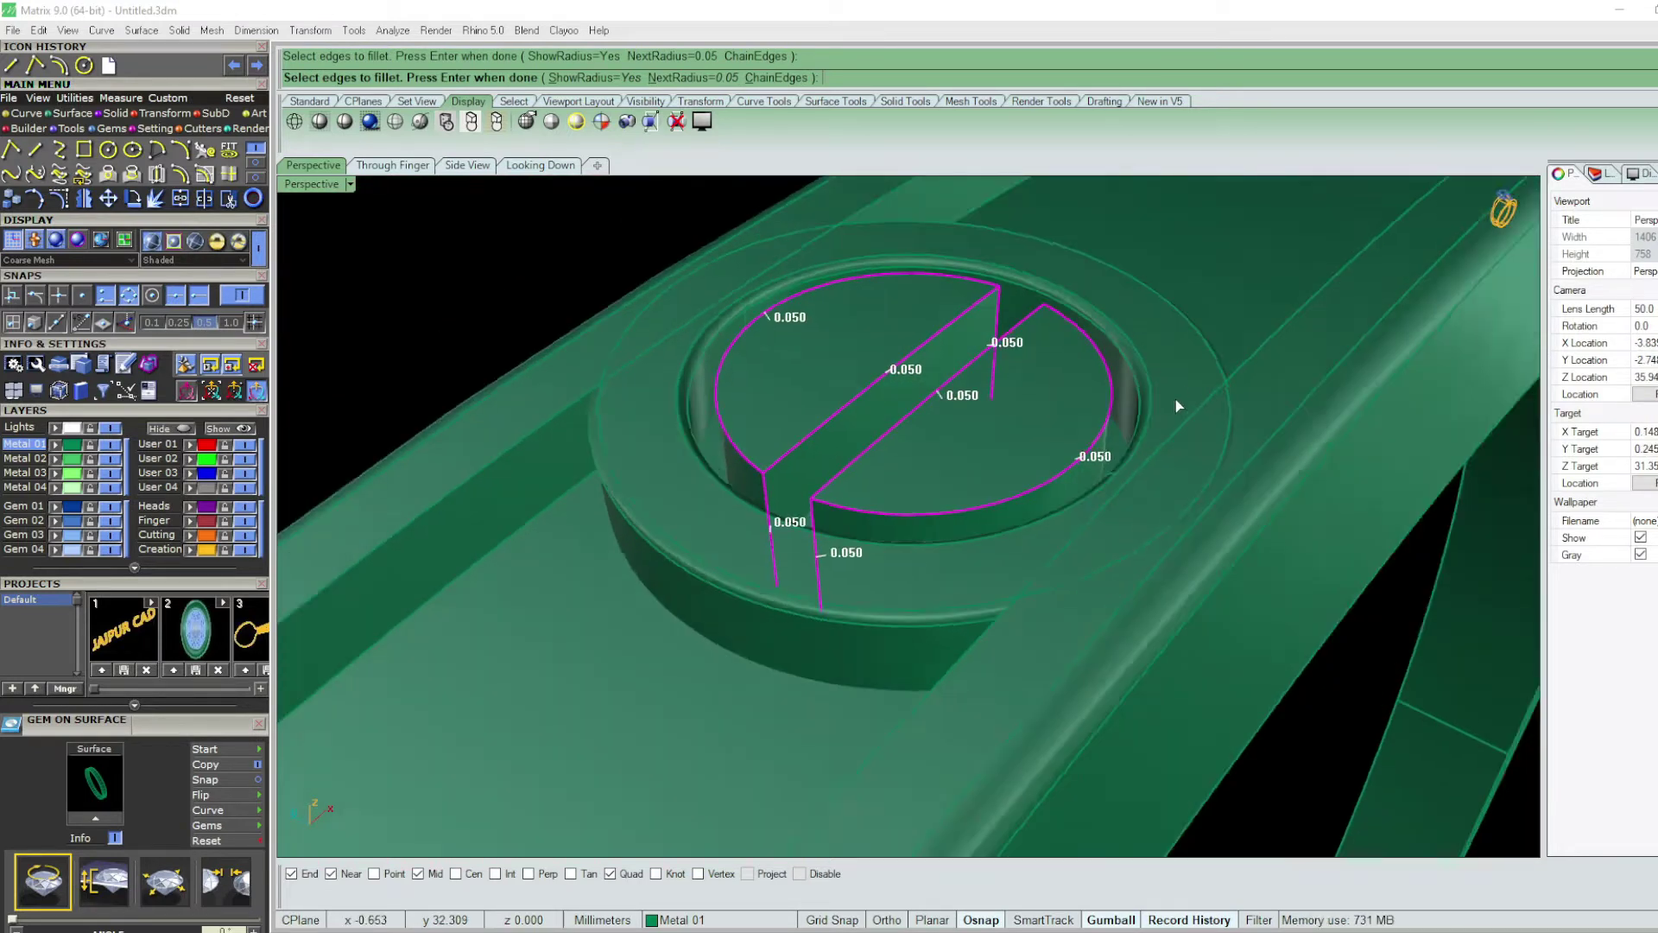
pyautogui.moveTo(1175, 399); pyautogui.dragTo(956, 520, button='right')
pyautogui.scroll(2, 955, 520)
pyautogui.scroll(2, 906, 506)
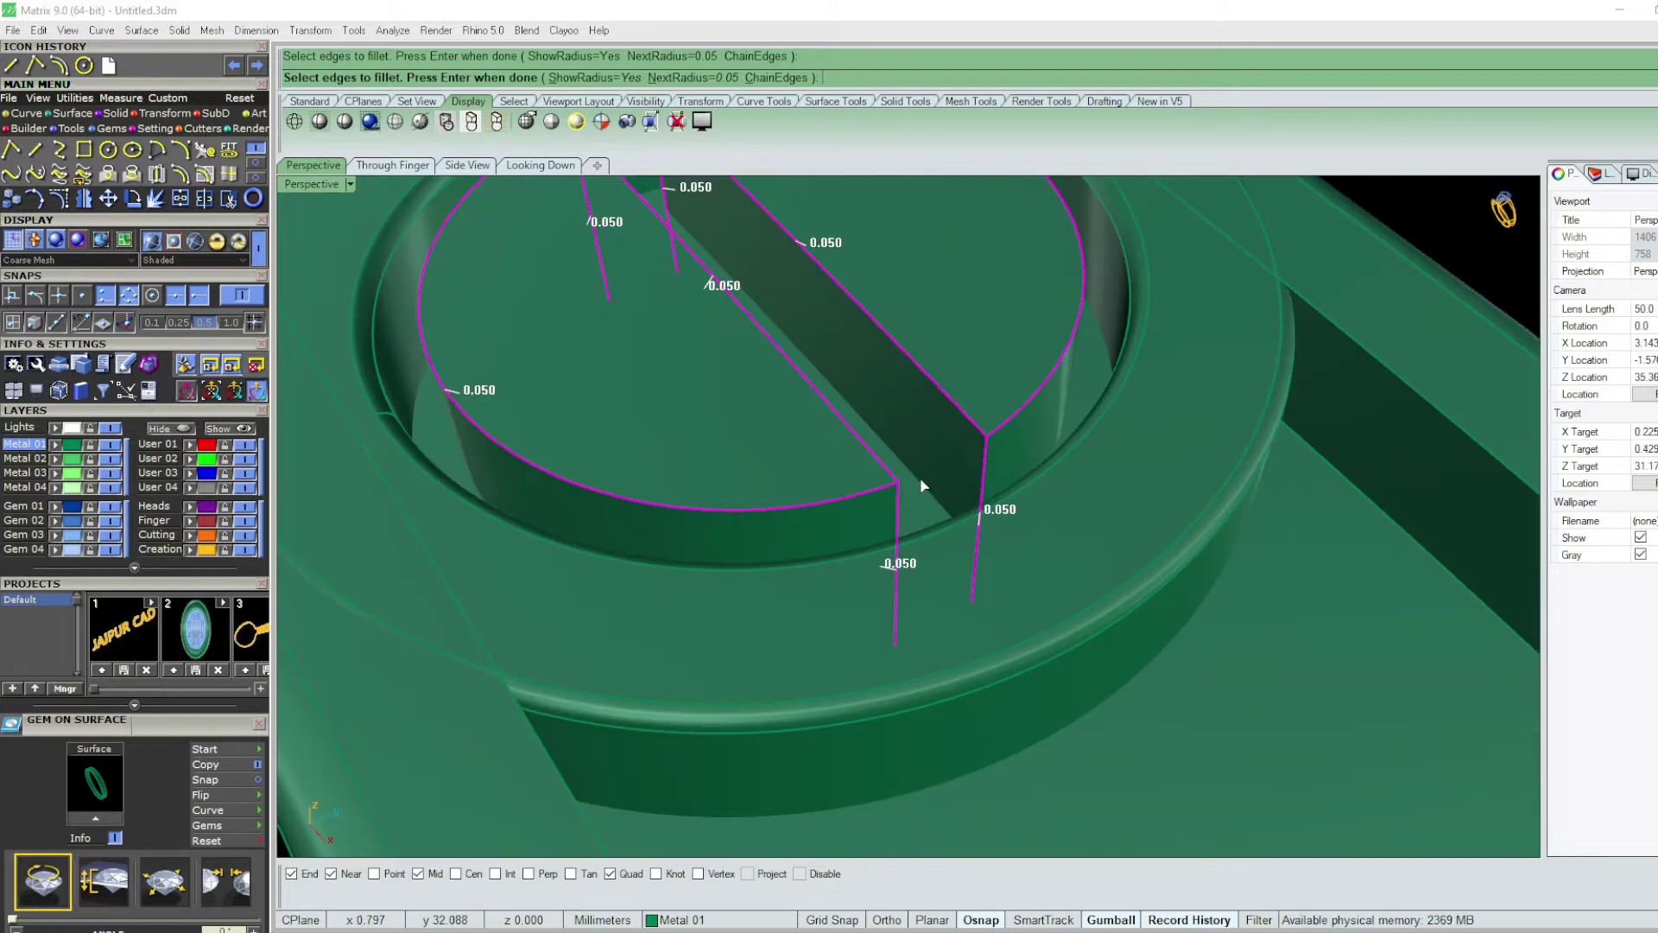
pyautogui.scroll(-2, 923, 486)
pyautogui.press('Return')
pyautogui.press('Return')
pyautogui.scroll(-2, 963, 429)
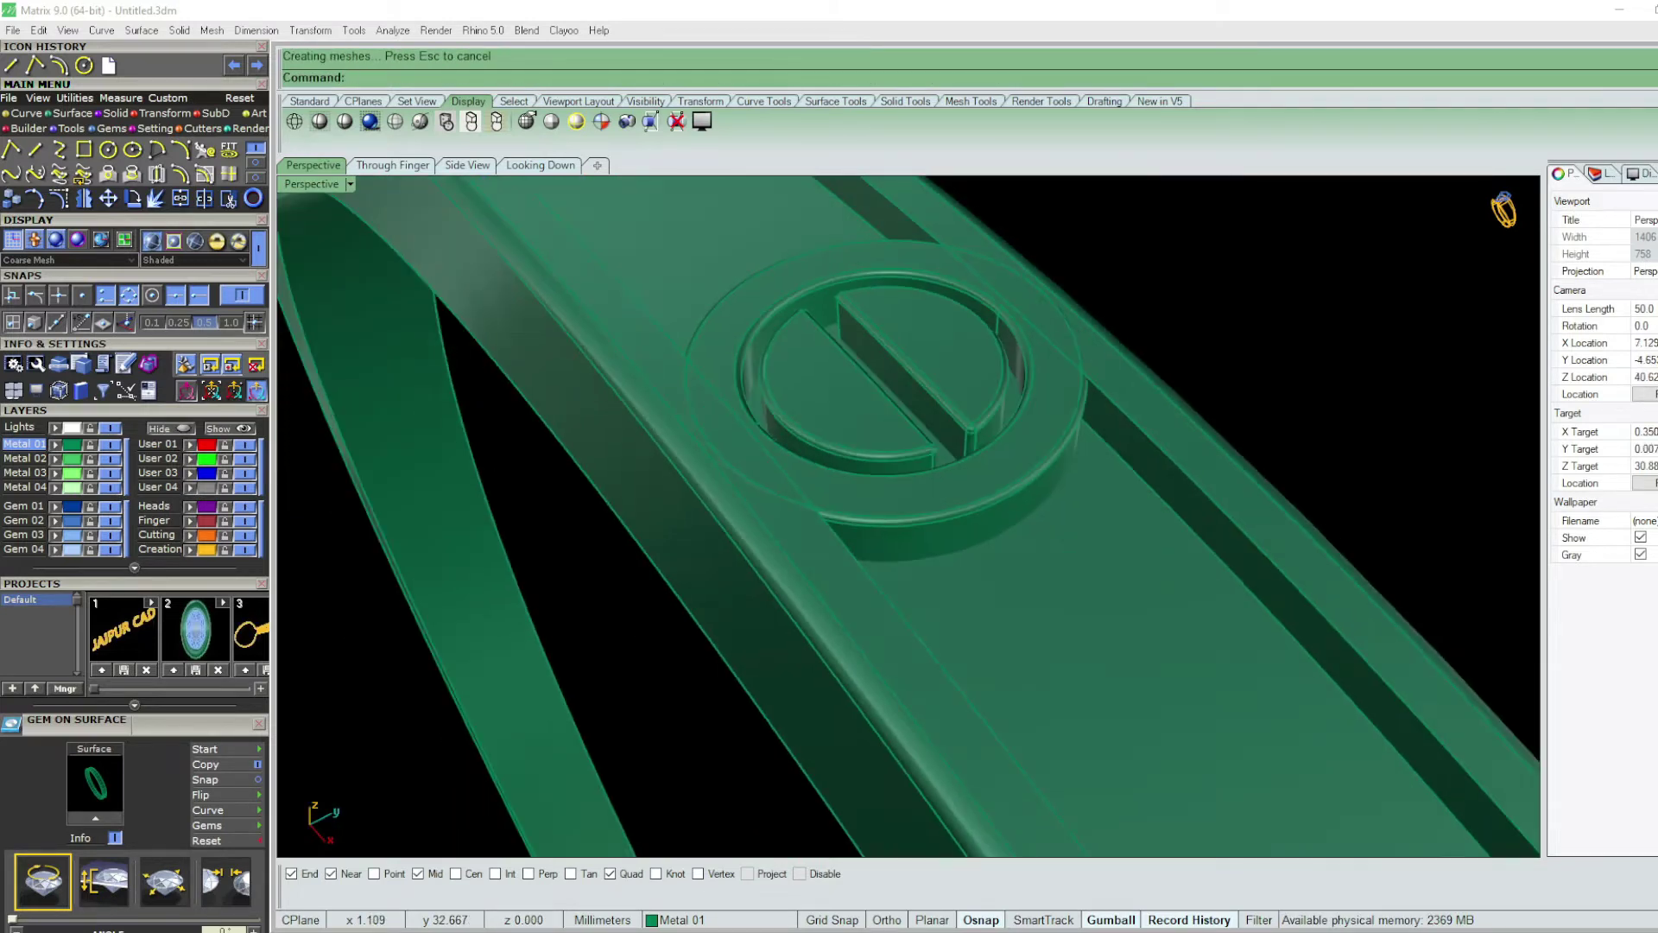
pyautogui.moveTo(962, 429)
pyautogui.mouseDown(button='right')
pyautogui.moveTo(843, 481)
pyautogui.moveTo(959, 581)
pyautogui.moveTo(901, 566)
pyautogui.moveTo(977, 584)
pyautogui.moveTo(955, 573)
pyautogui.moveTo(905, 371)
pyautogui.mouseUp(button='right')
# - Polar-array the screw-head motif into 12 copies over 360° about the bangle centre
pyautogui.press('Return')
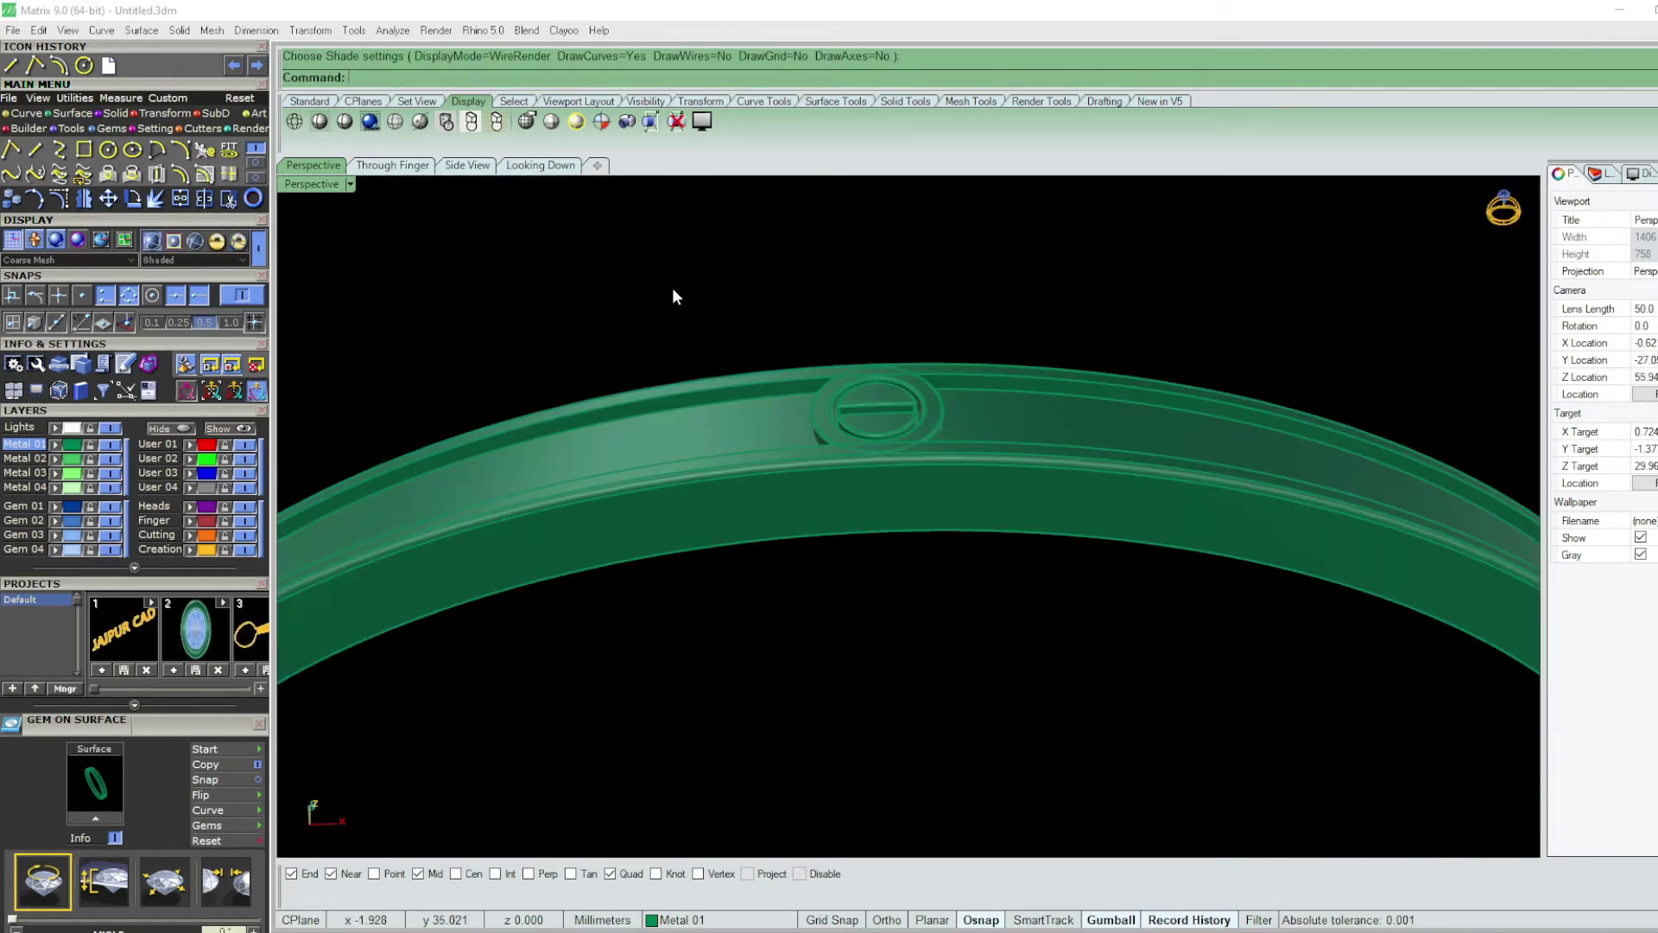
pyautogui.moveTo(676, 296); pyautogui.dragTo(1100, 669)
pyautogui.hotkey('ctrl', 'F2')
pyautogui.write('ap')
pyautogui.press('Return')
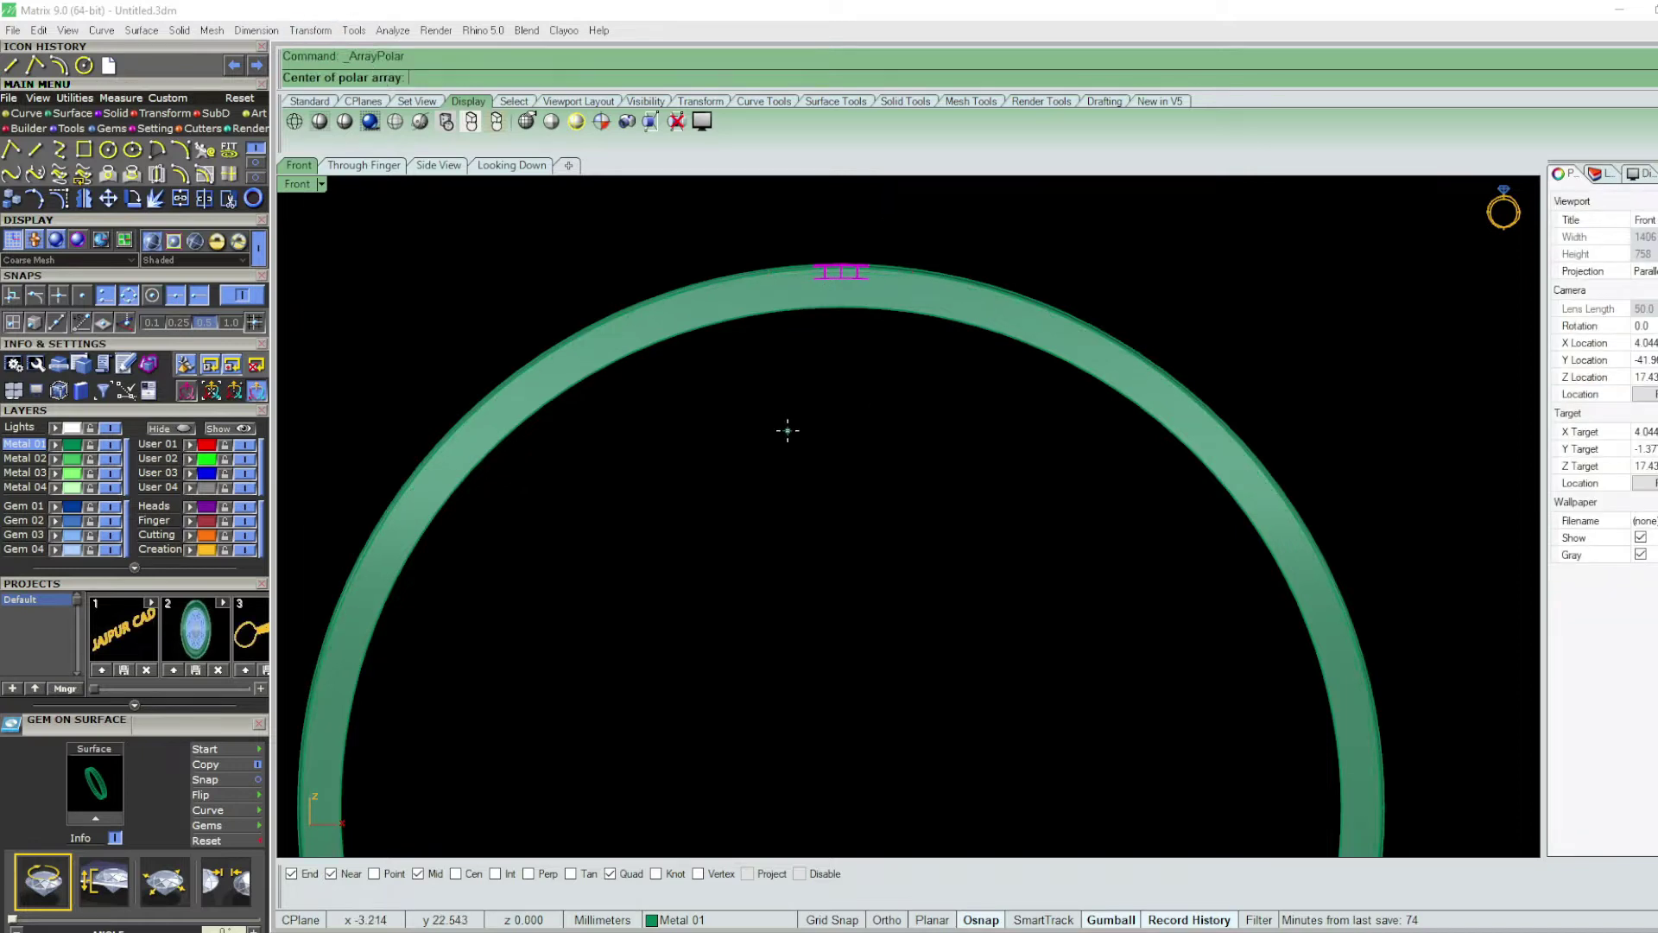
pyautogui.press('Return')
pyautogui.write('12')
pyautogui.press('Return')
pyautogui.press('Return')
pyautogui.press('Return')
# - Inspect the ring of motifs in perspective and rendered shading, then return to Top view
pyautogui.hotkey('ctrl', 'F4')
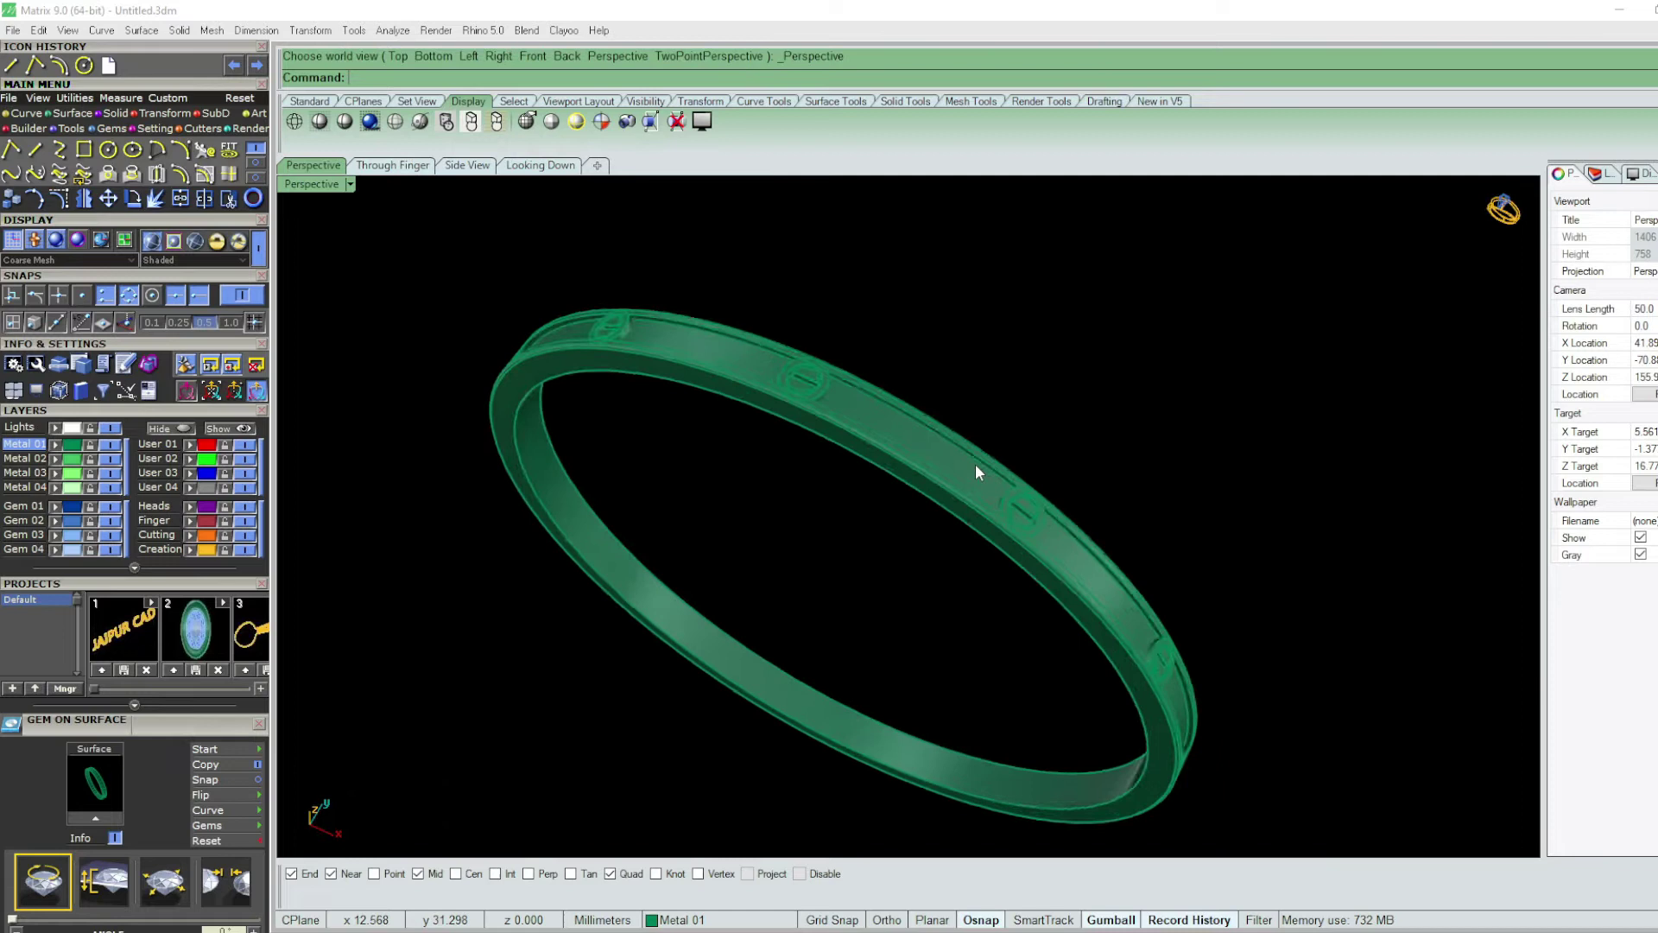
pyautogui.press('Return')
pyautogui.moveTo(976, 470)
pyautogui.mouseDown(button='right')
pyautogui.moveTo(988, 555)
pyautogui.moveTo(1096, 485)
pyautogui.moveTo(950, 443)
pyautogui.mouseUp(button='right')
pyautogui.scroll(3, 937, 431)
pyautogui.press('Escape')
pyautogui.moveTo(941, 384)
pyautogui.mouseDown(button='right')
pyautogui.moveTo(1007, 608)
pyautogui.moveTo(918, 648)
pyautogui.moveTo(875, 563)
pyautogui.moveTo(864, 591)
pyautogui.moveTo(1066, 685)
pyautogui.moveTo(1103, 604)
pyautogui.mouseUp(button='right')
pyautogui.hotkey('ctrl', 'F1')
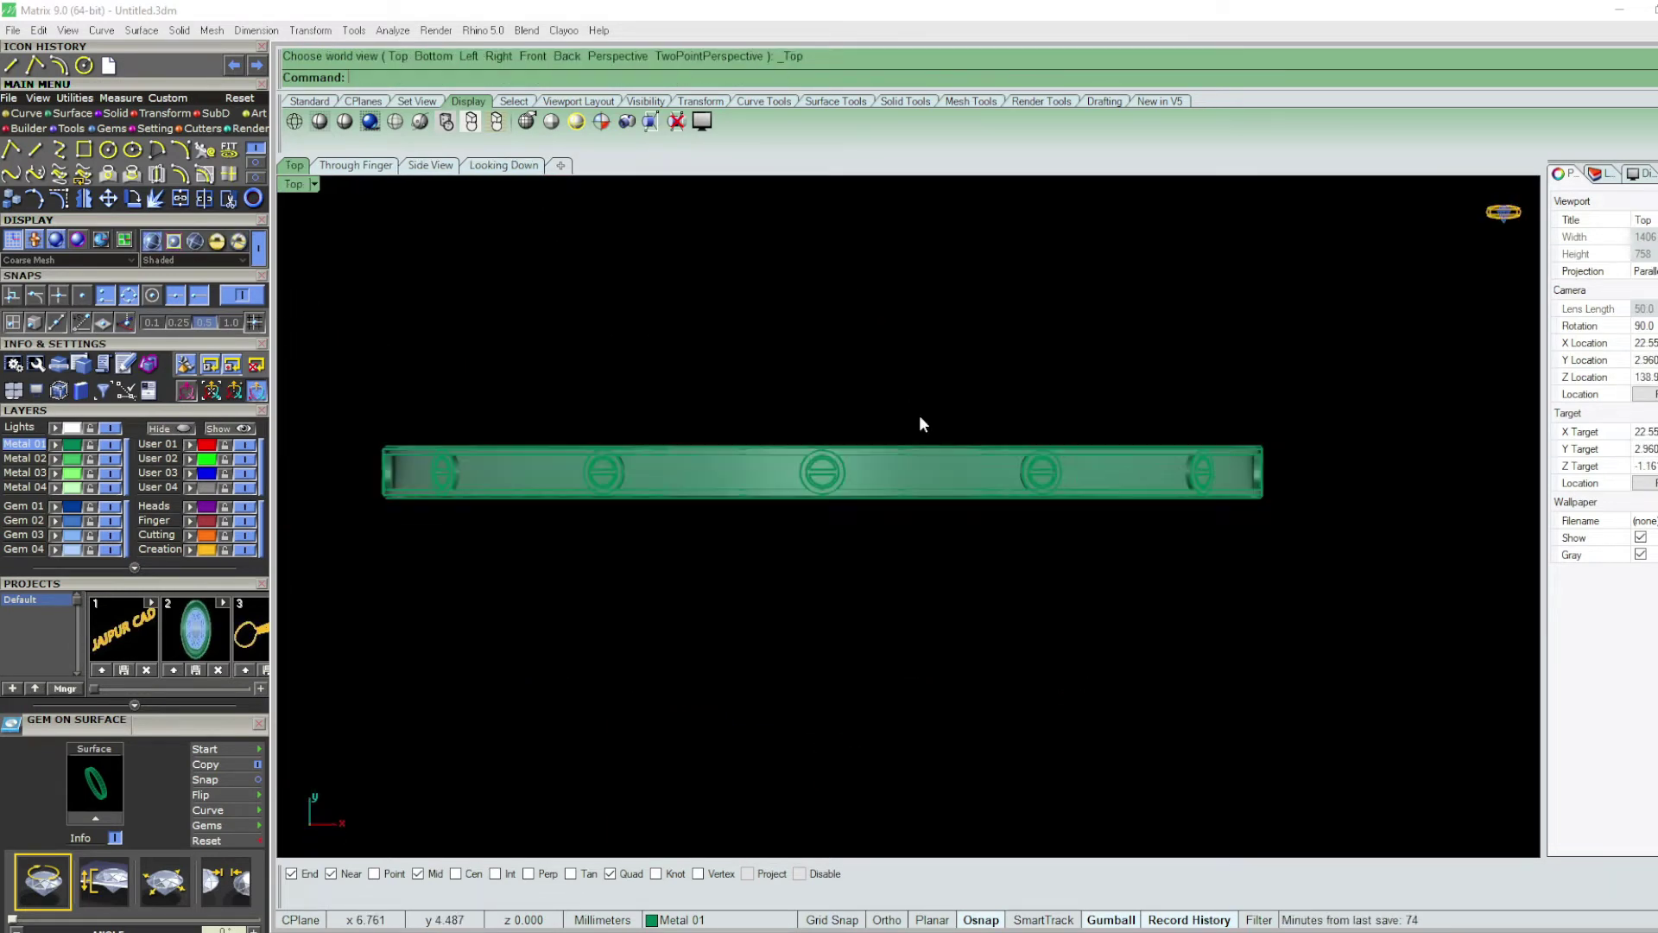
# - In Top view, draw a straight line from origin 0 across the bangle
pyautogui.write('line')
pyautogui.press('Return')
pyautogui.write('0')
pyautogui.press('Return')
pyautogui.scroll(-1, 878, 450)
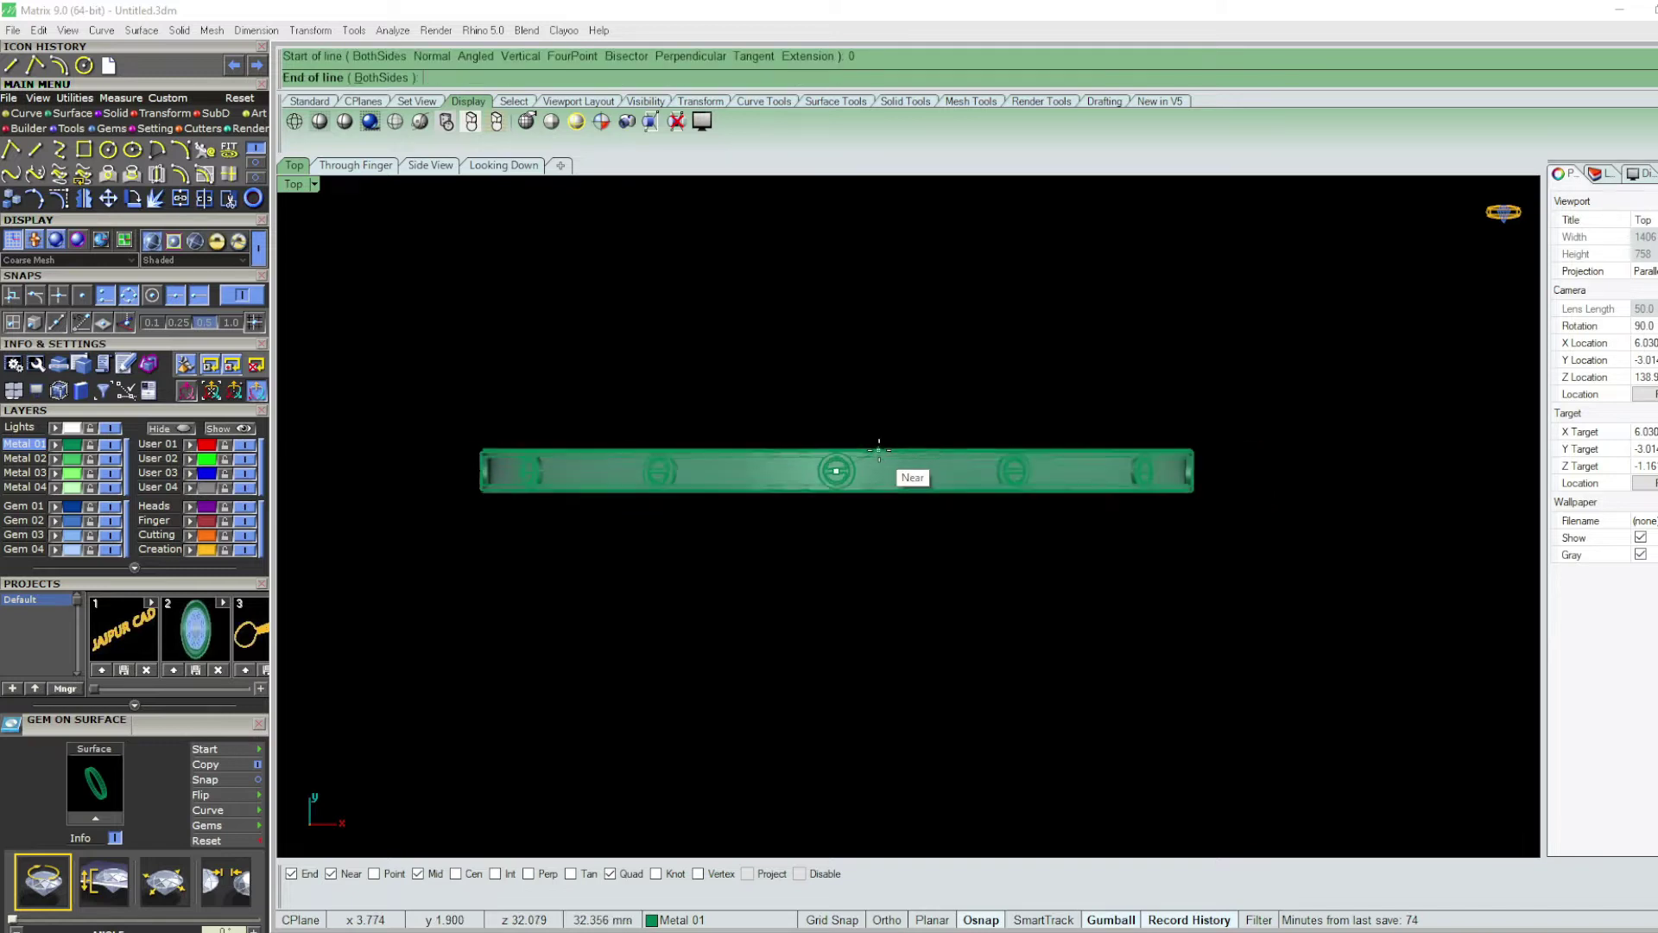
pyautogui.scroll(-2, 878, 449)
pyautogui.click(1355, 464)
pyautogui.click(1347, 464)
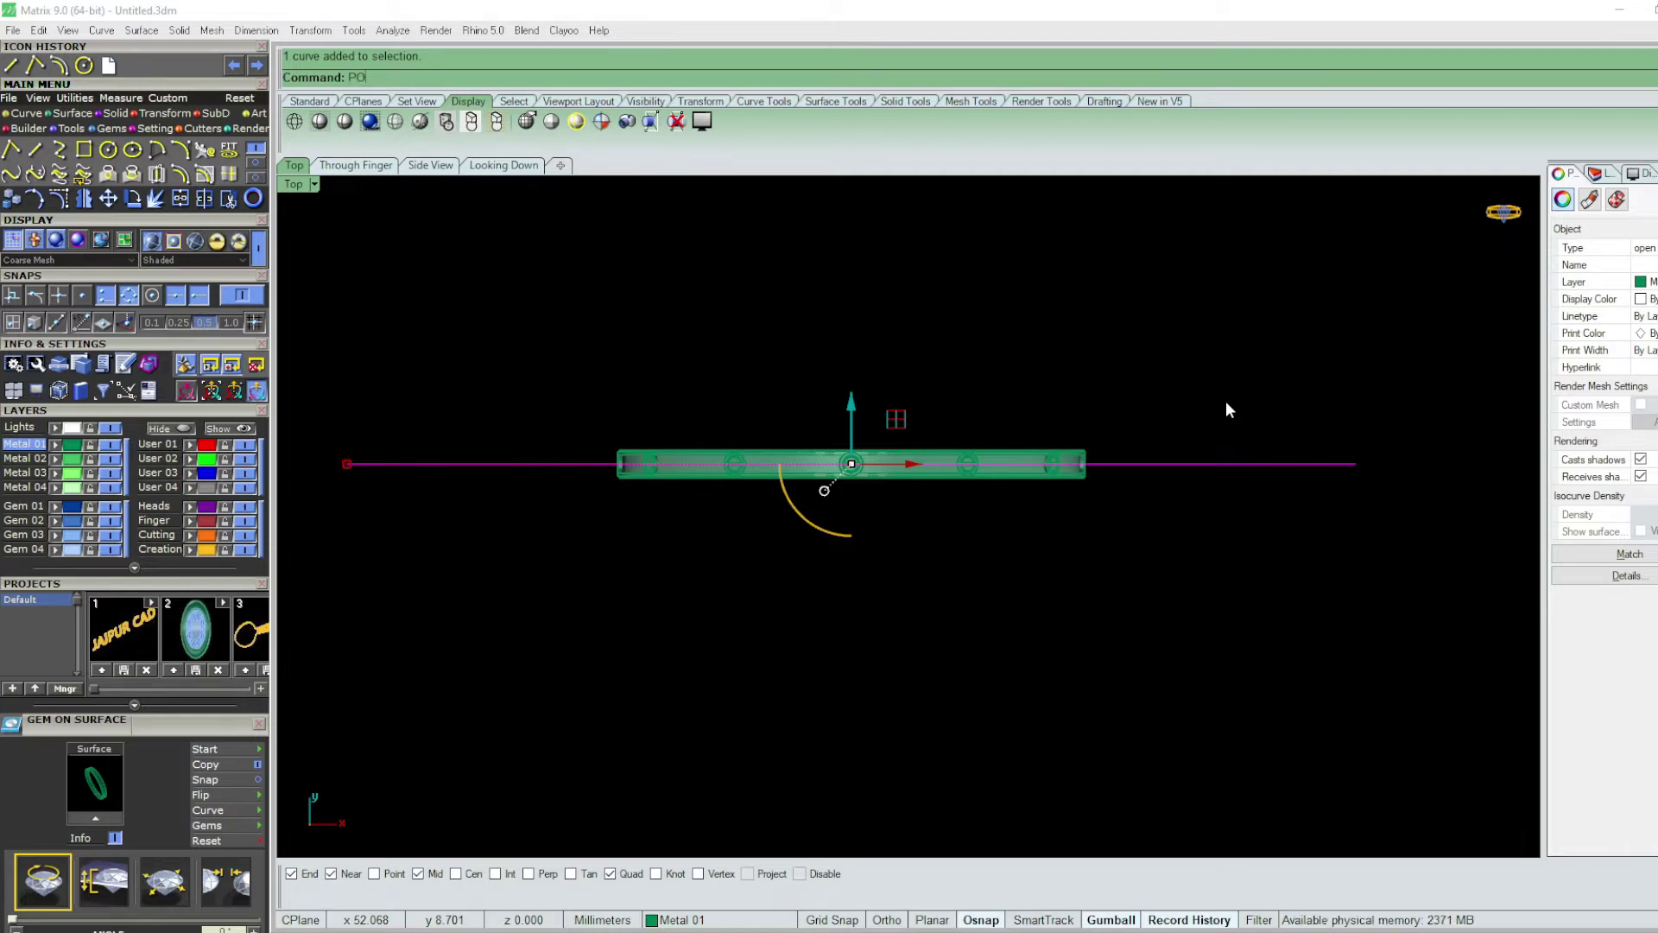
# - Project the line onto the bangle, forming two closed curves around its top face
pyautogui.press('Return')
pyautogui.scroll(7, 971, 458)
pyautogui.click(940, 482)
pyautogui.press('Return')
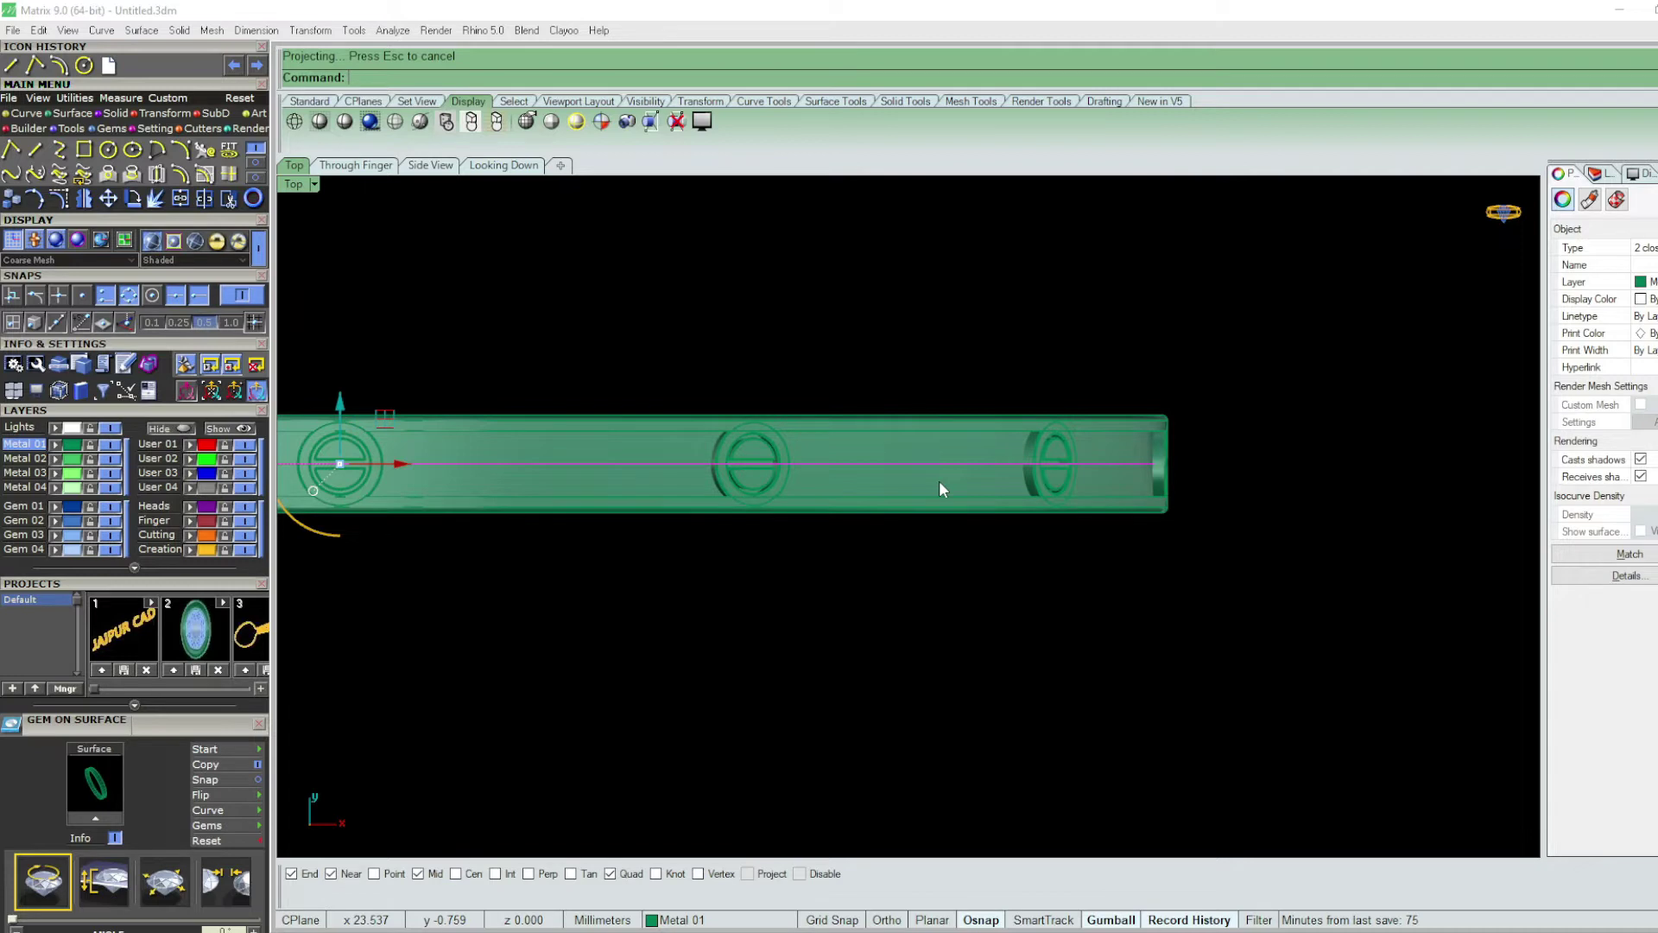
pyautogui.hotkey('ctrl', 'F4')
pyautogui.moveTo(952, 558)
pyautogui.mouseDown(button='right')
pyautogui.moveTo(857, 267)
pyautogui.moveTo(861, 414)
pyautogui.moveTo(811, 406)
pyautogui.mouseUp(button='right')
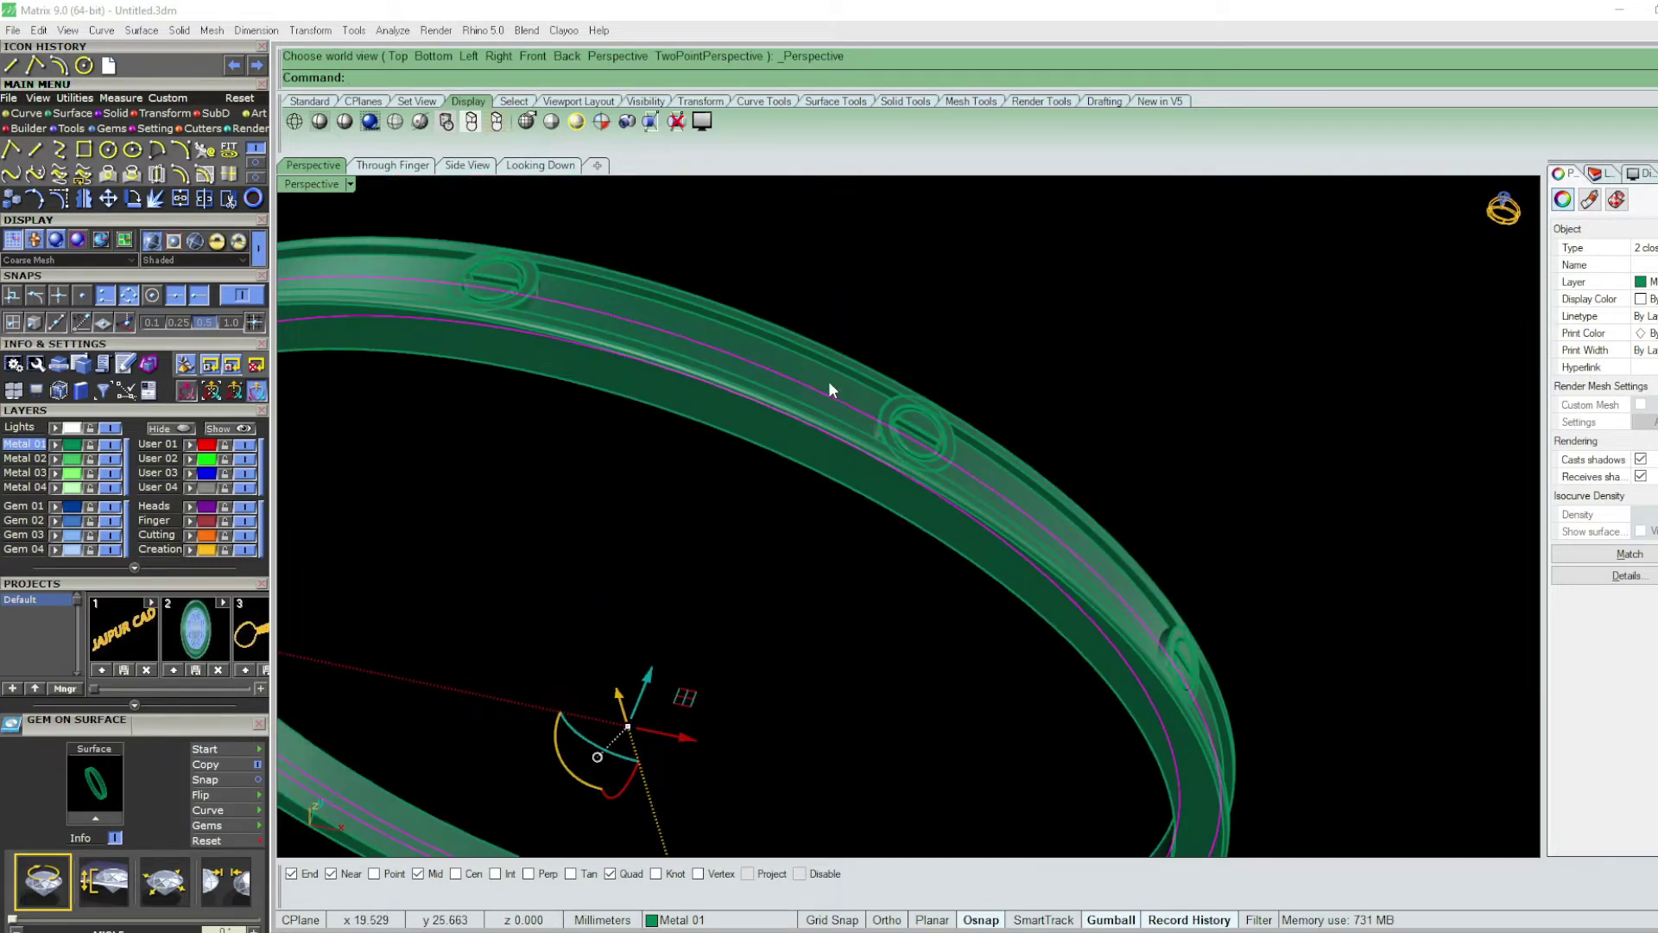
# - Undo the accidental deletion of the line and projected curves
pyautogui.click(914, 416)
pyautogui.scroll(-3, 848, 391)
pyautogui.press('Delete')
pyautogui.click(838, 393)
pyautogui.press('Escape')
pyautogui.hotkey('ctrl', 'z')
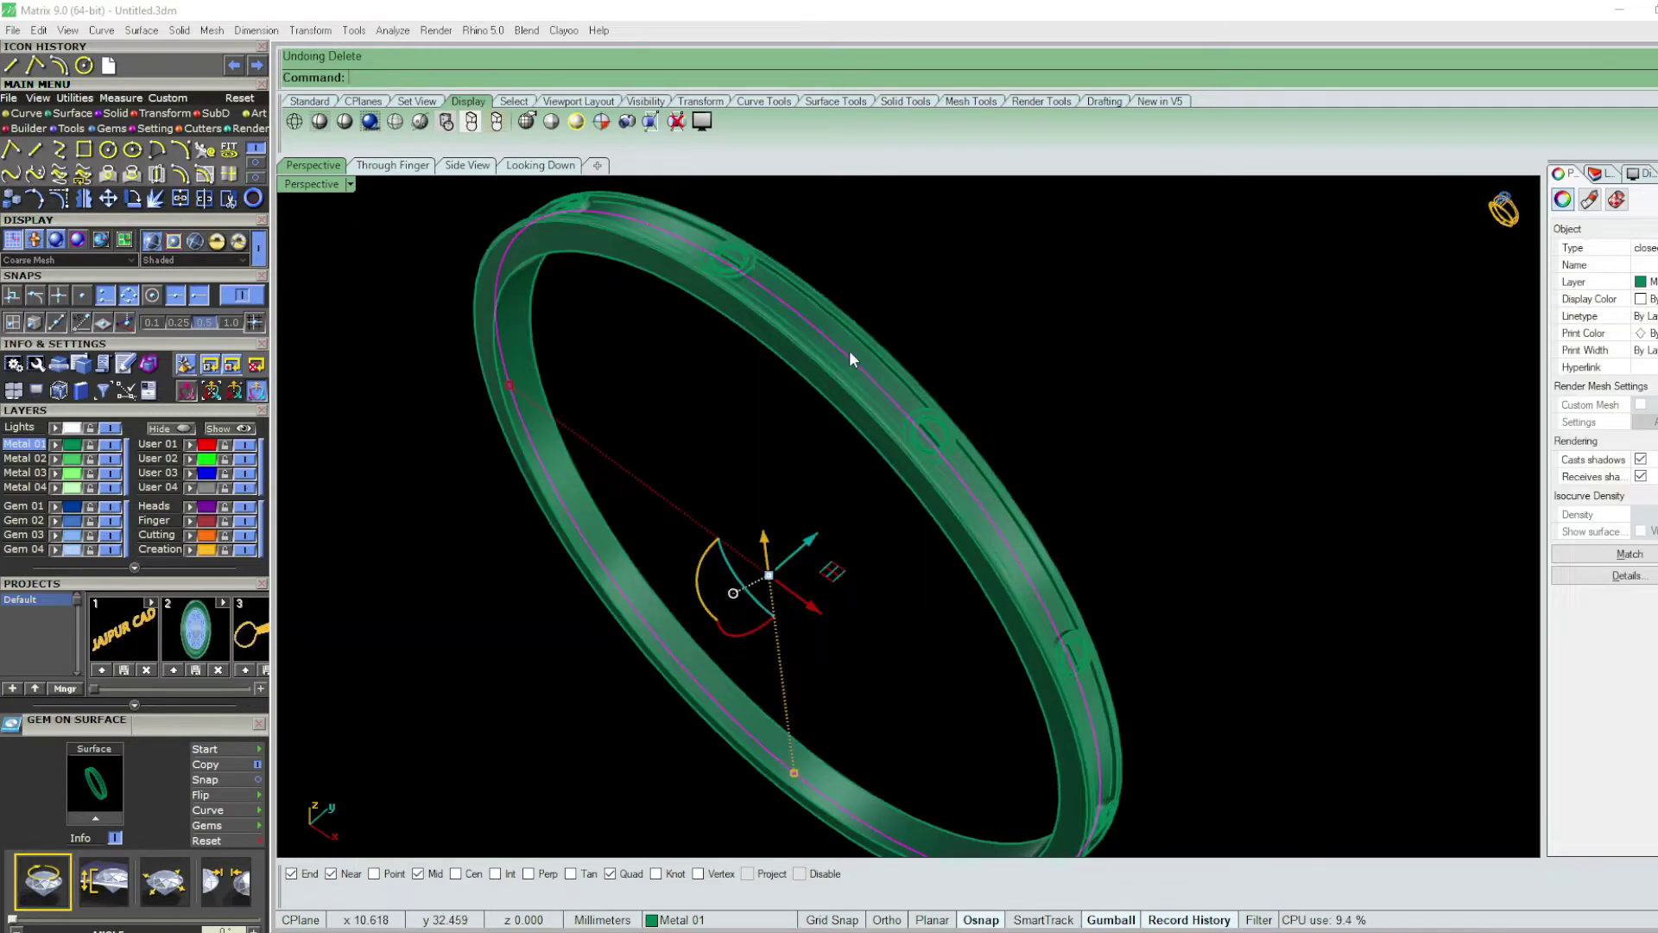
pyautogui.scroll(5, 806, 363)
pyautogui.press('Escape')
pyautogui.scroll(3, 812, 380)
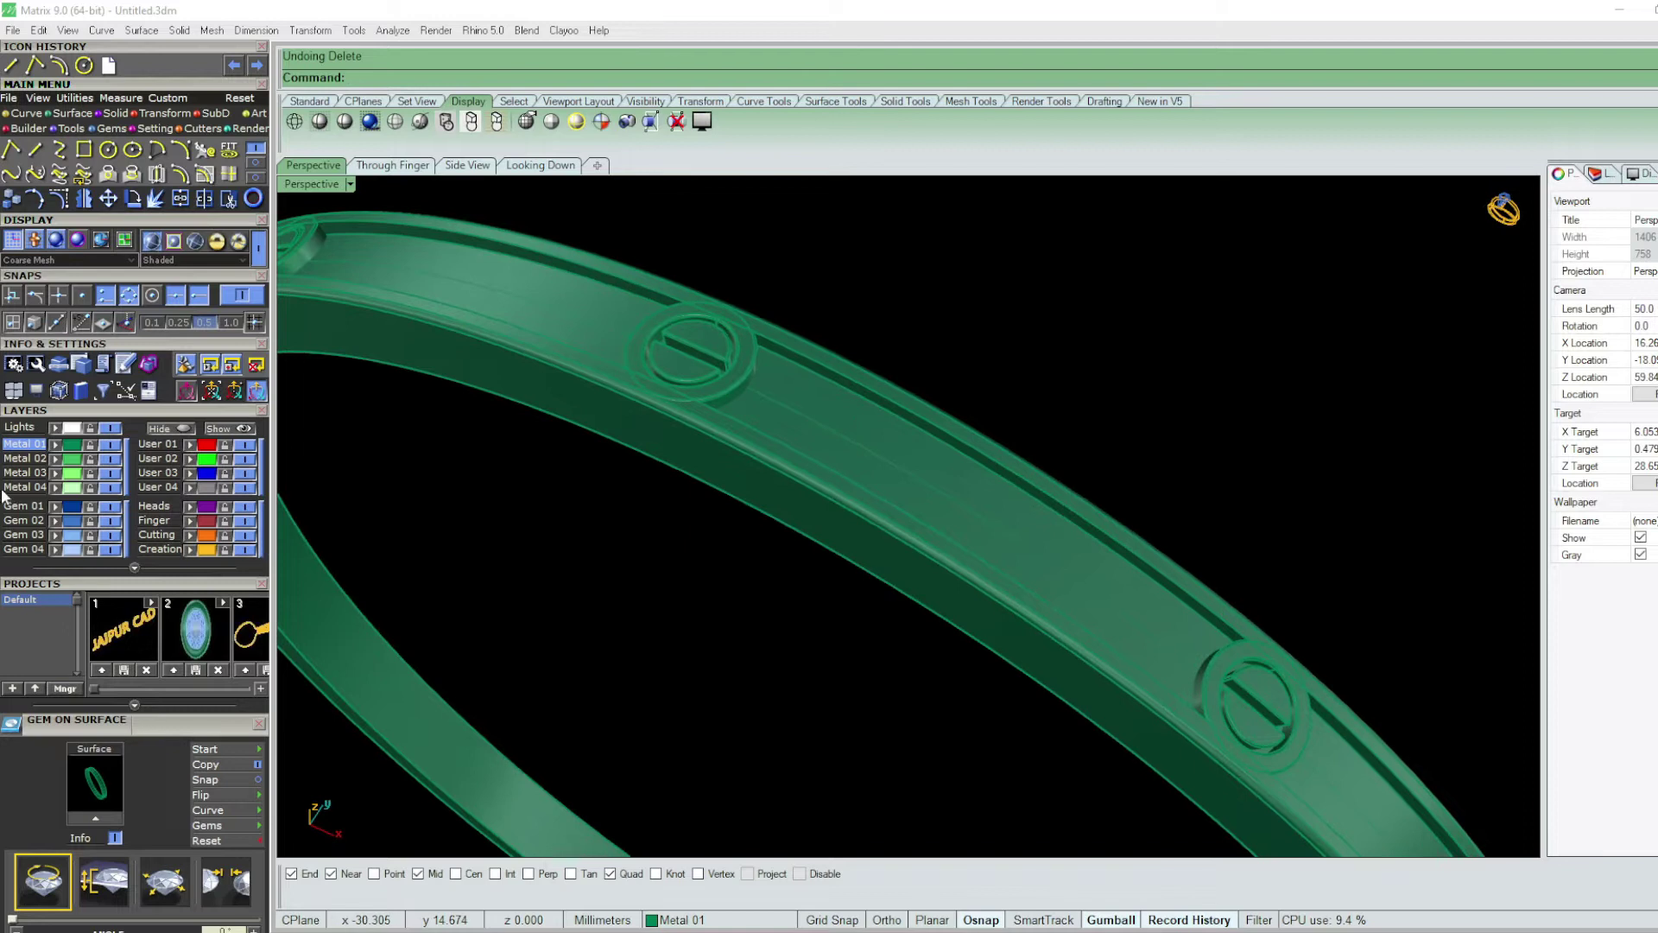
# - Move all 37 bangle pieces onto the Creation layer so the piece renders yellow-gold
pyautogui.click(904, 469)
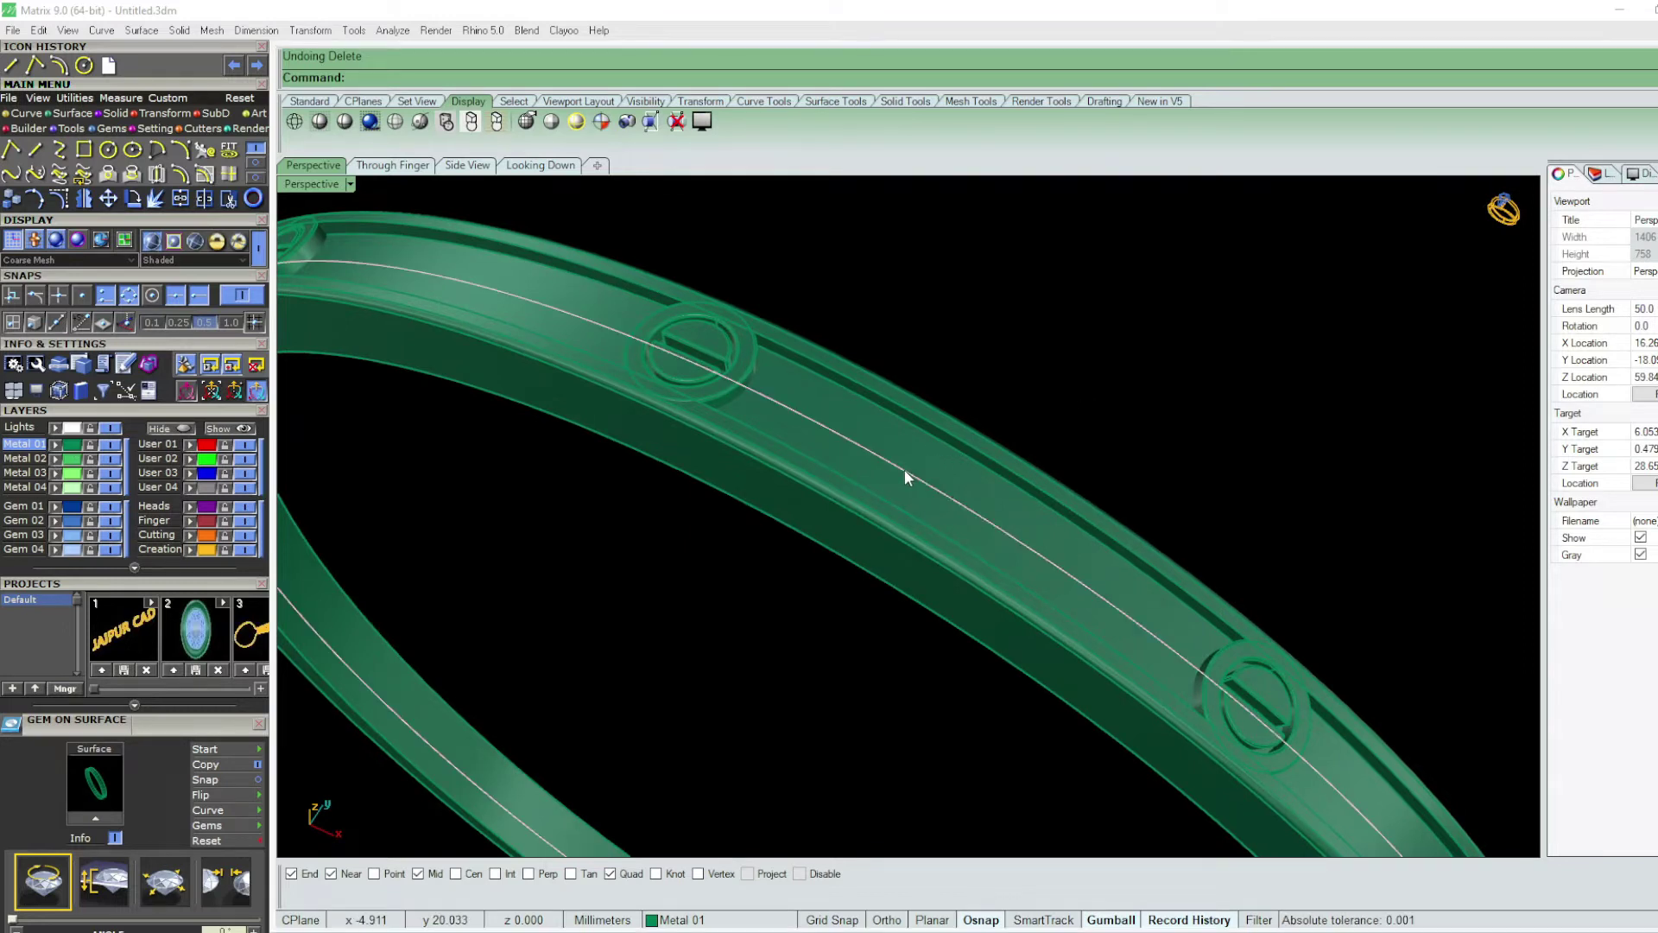
pyautogui.hotkey('ctrl', 'a')
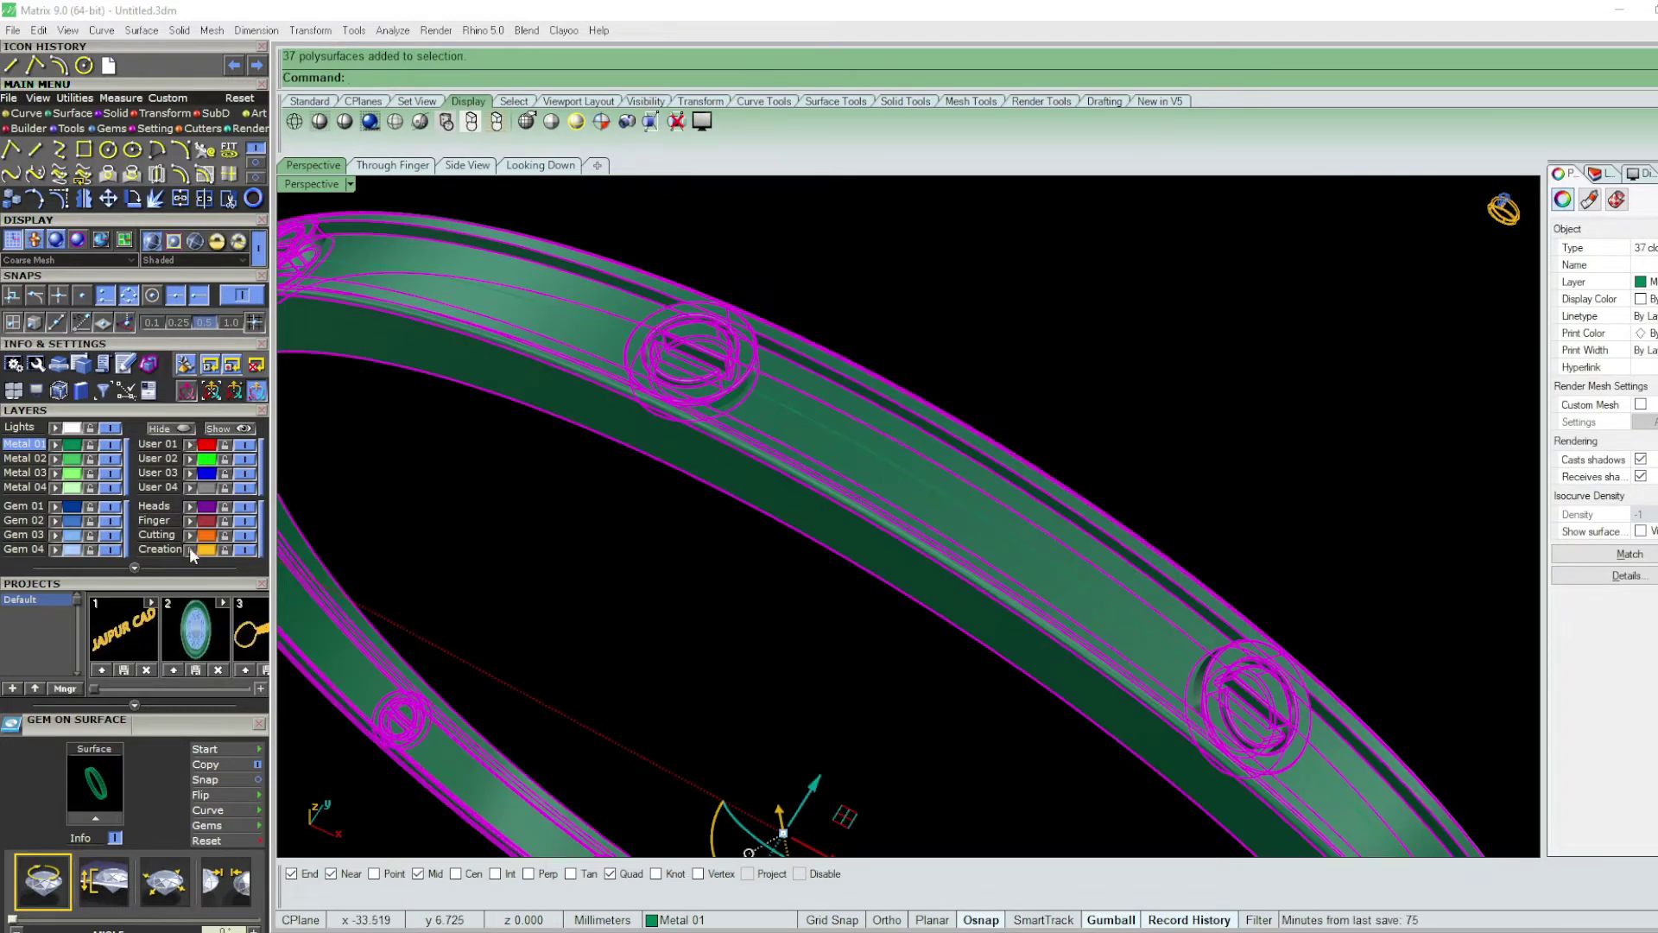
pyautogui.click(189, 547)
pyautogui.press('Escape')
pyautogui.moveTo(895, 434)
pyautogui.mouseDown(button='right')
pyautogui.moveTo(852, 359)
pyautogui.moveTo(988, 340)
pyautogui.mouseUp(button='right')
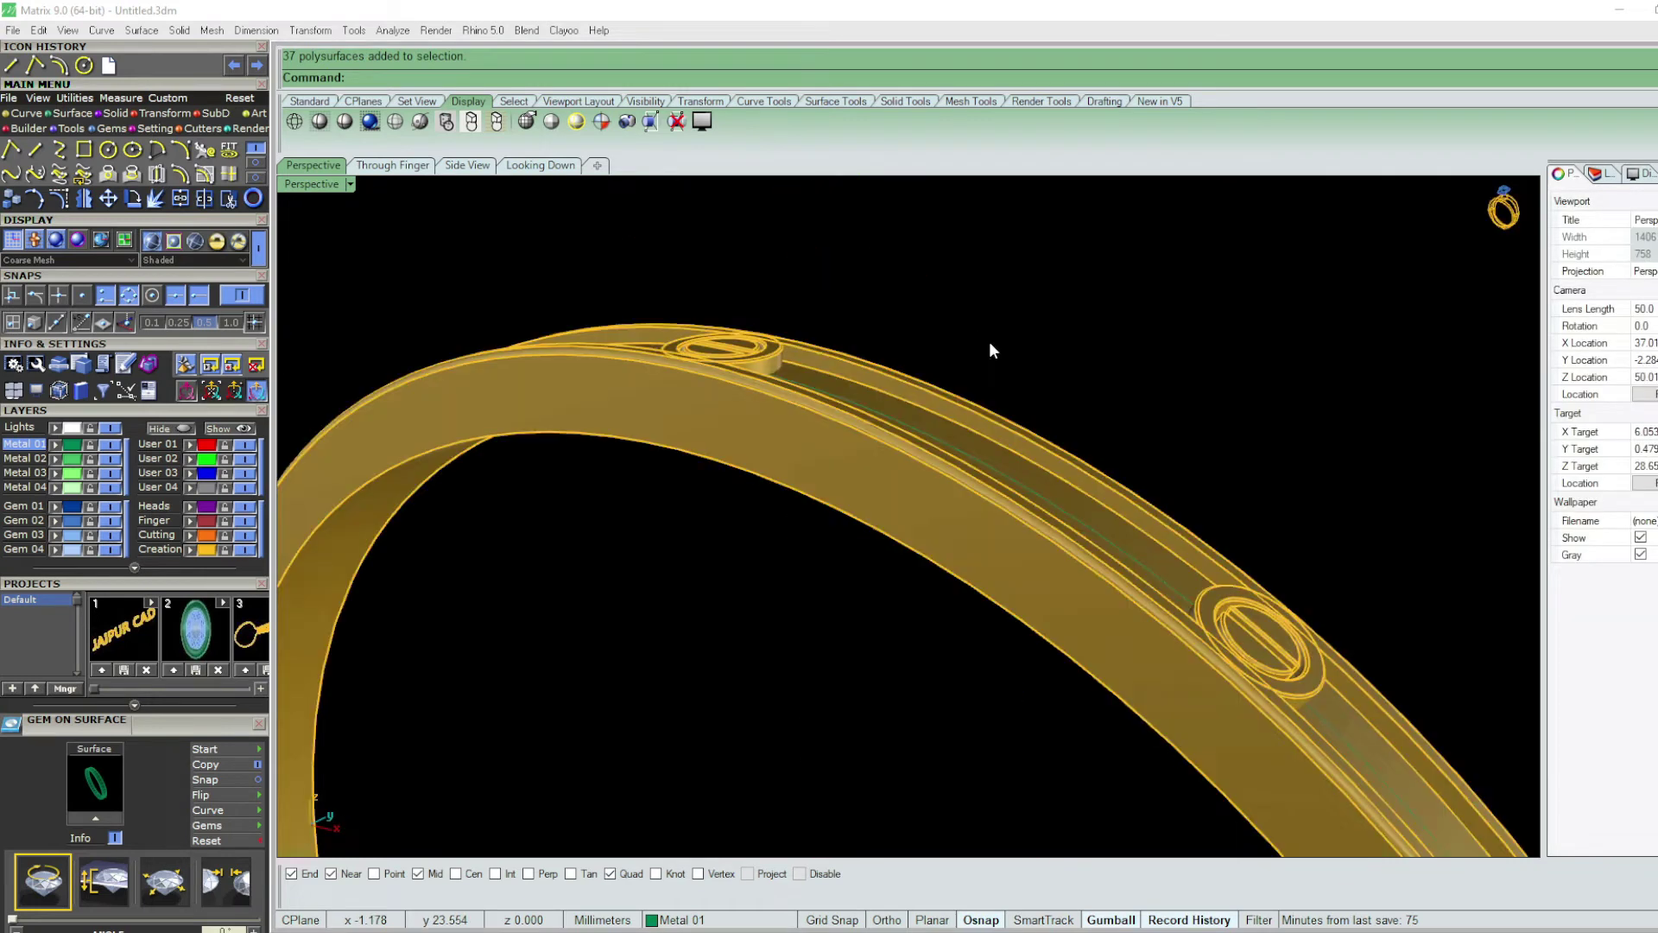
pyautogui.write('.3')
pyautogui.press('Return')
# - In perspective view, duplicate the groove edge along the band with DupEdge
pyautogui.hotkey('ctrl', 'F4')
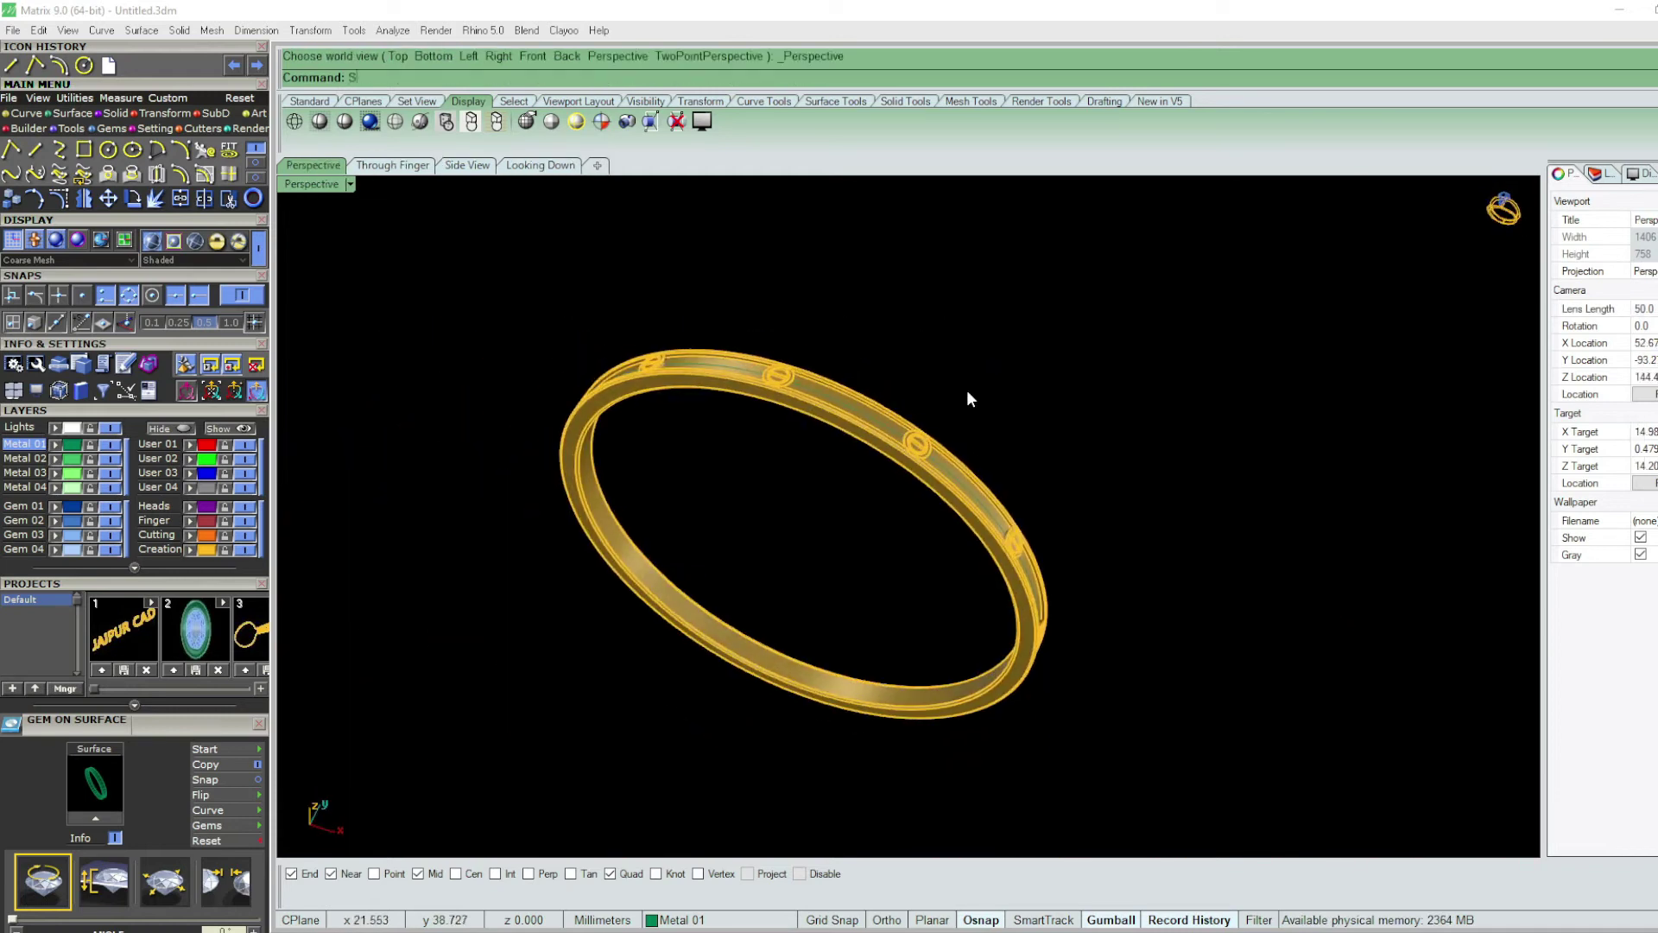
pyautogui.press('F9')
pyautogui.scroll(3, 797, 414)
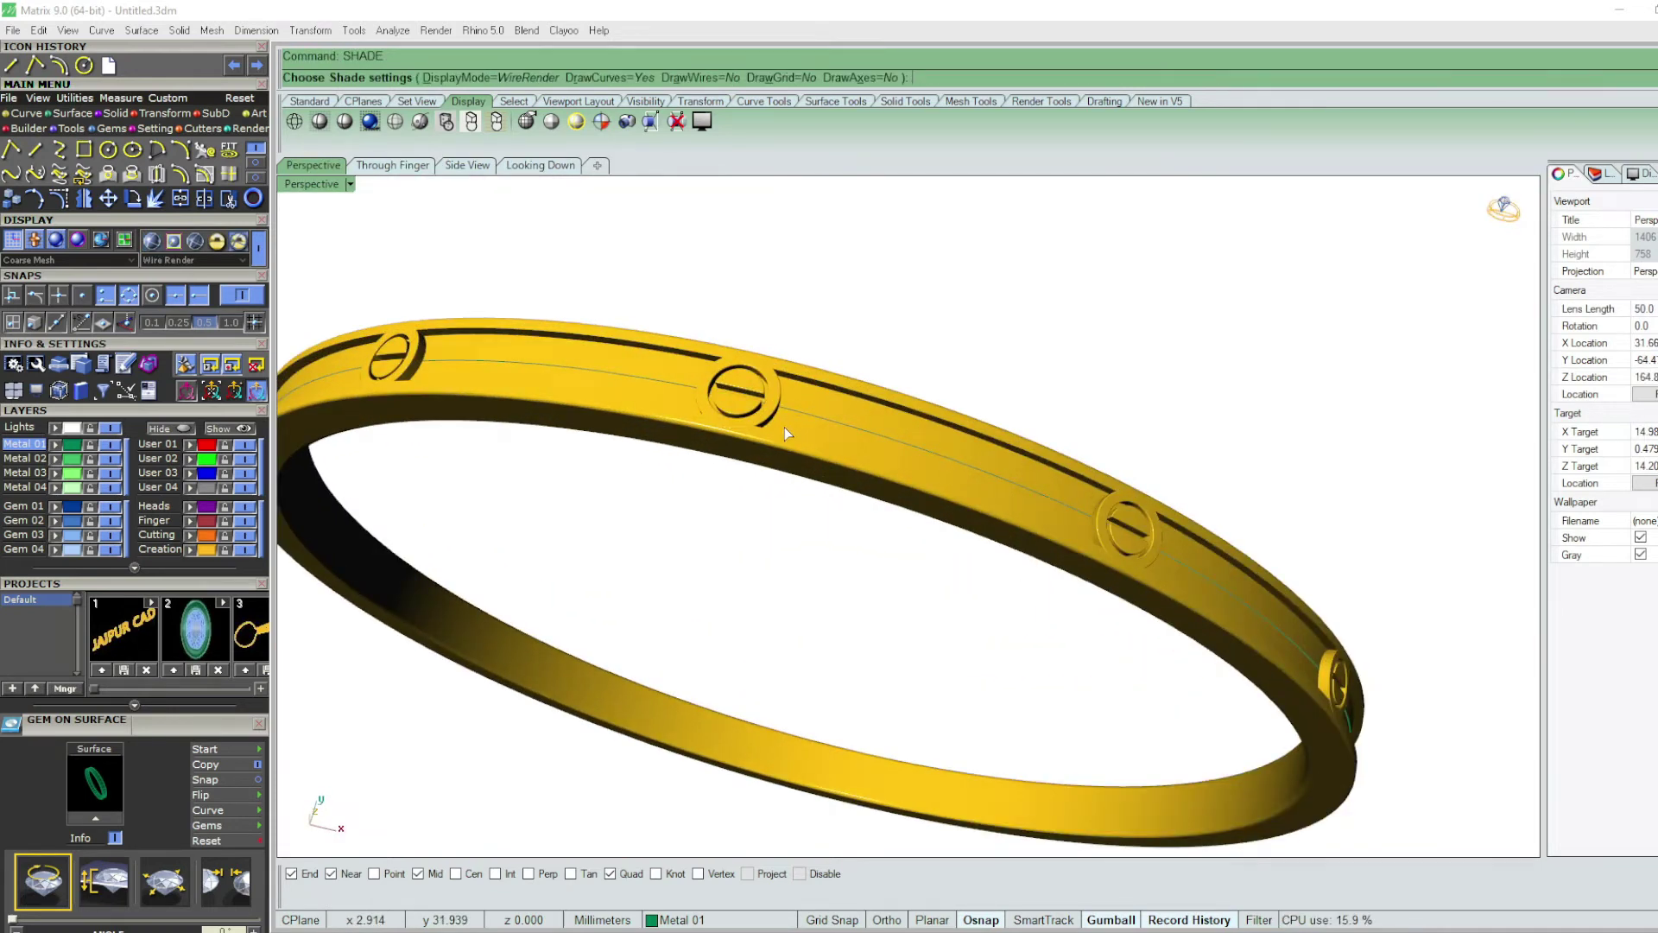
pyautogui.scroll(2, 785, 426)
pyautogui.scroll(1, 800, 437)
pyautogui.scroll(2, 800, 437)
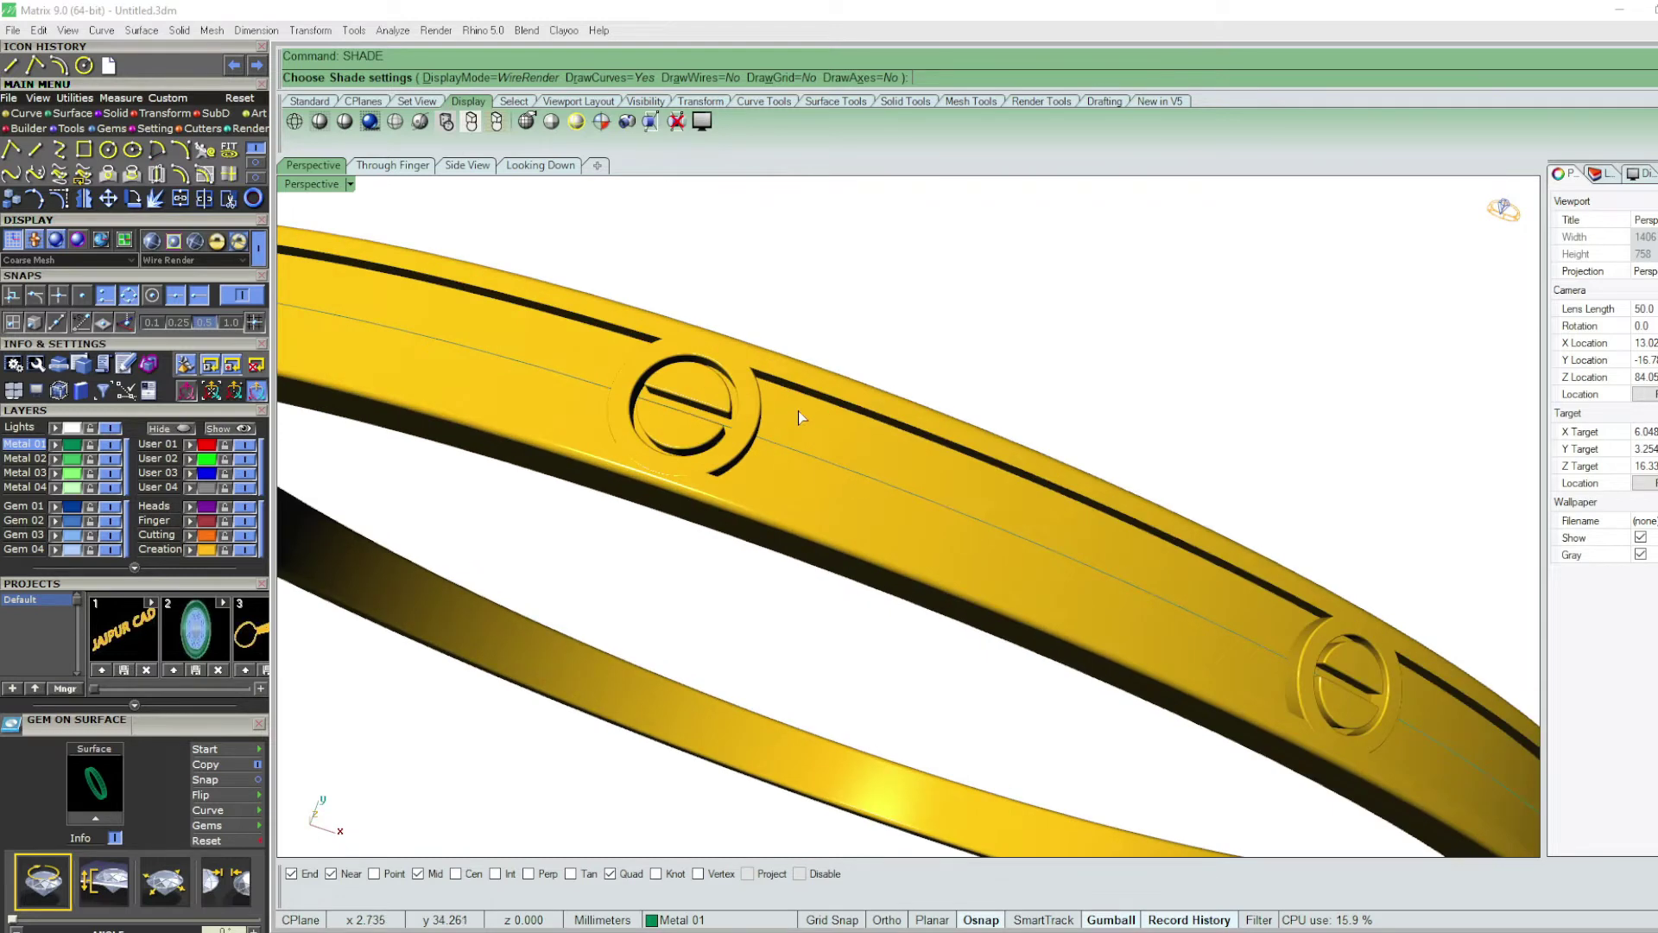
pyautogui.press('Escape')
pyautogui.scroll(2, 853, 409)
pyautogui.scroll(2, 854, 409)
pyautogui.write('dupedge')
pyautogui.press('Return')
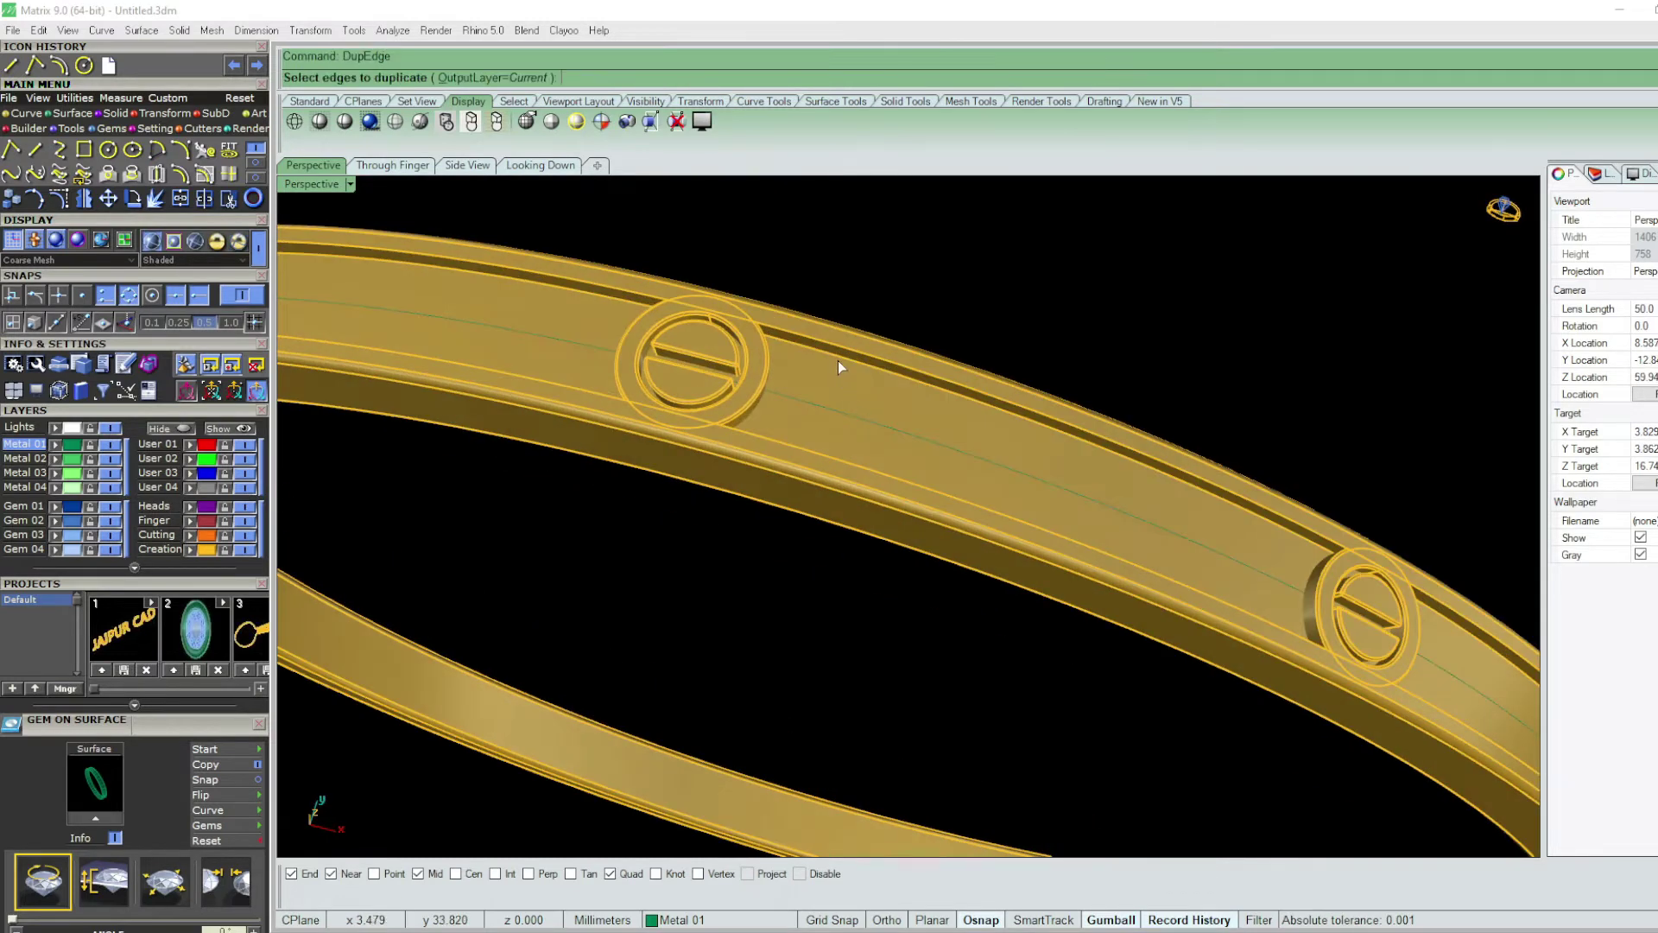
pyautogui.scroll(2, 836, 360)
pyautogui.click(831, 353)
pyautogui.press('Return')
# - Offset the duplicated curve on the band surface by 2 and delete the leftover curve
pyautogui.write('O')
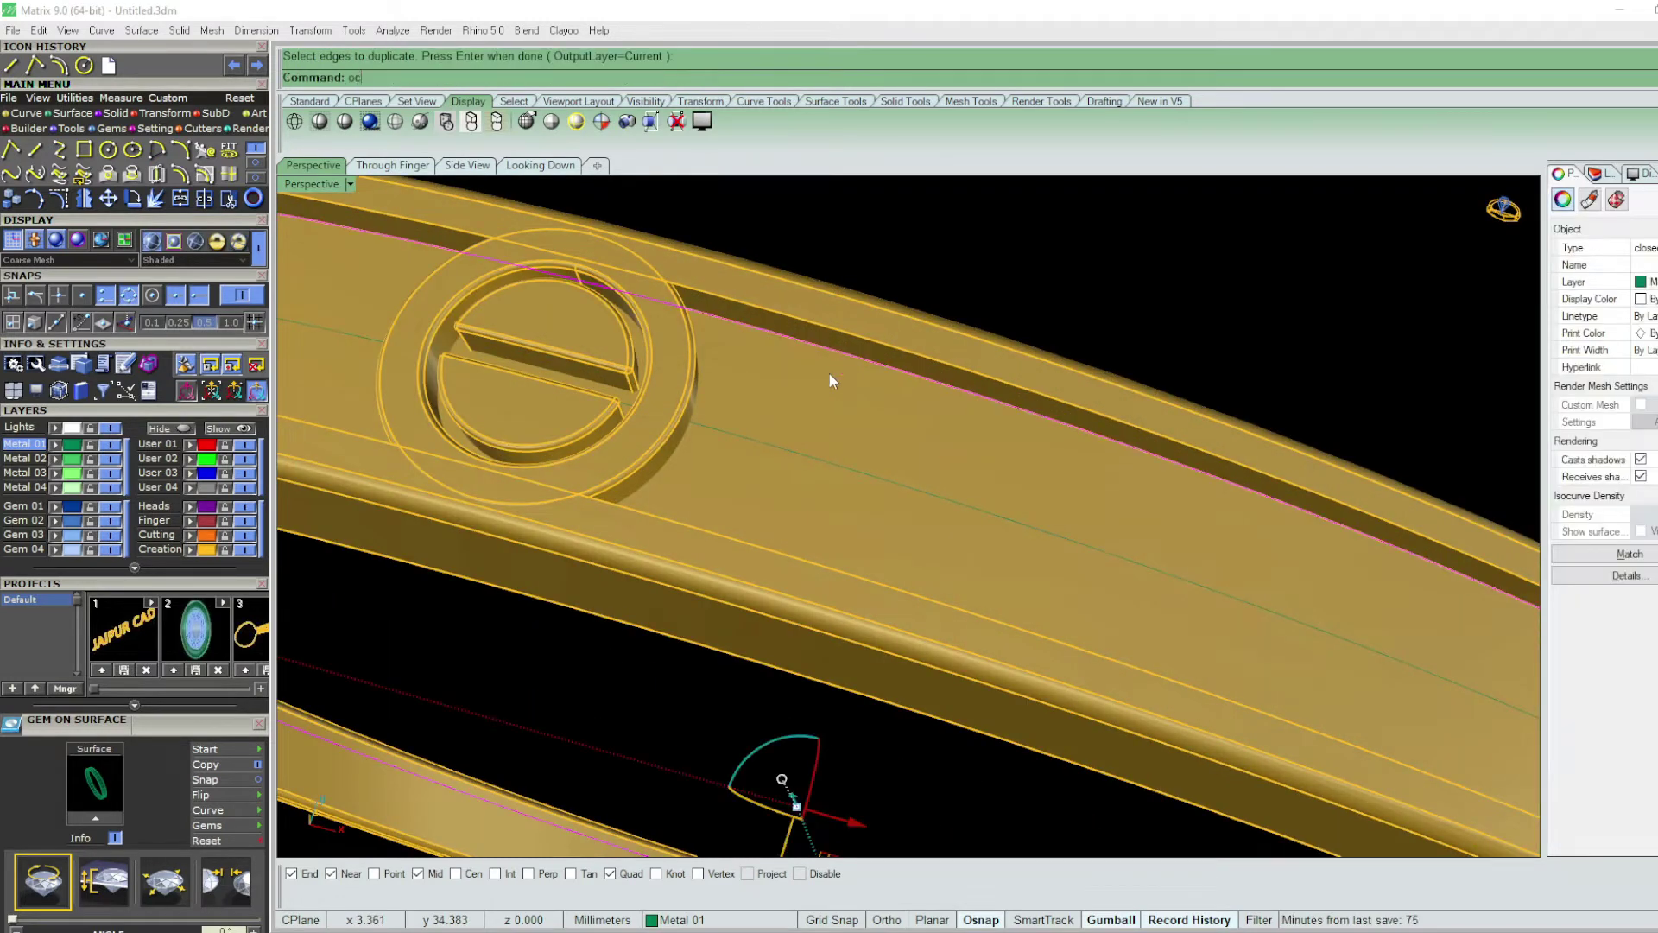
pyautogui.press('Return')
pyautogui.click(824, 405)
pyautogui.scroll(-3, 824, 404)
pyautogui.scroll(-3, 838, 402)
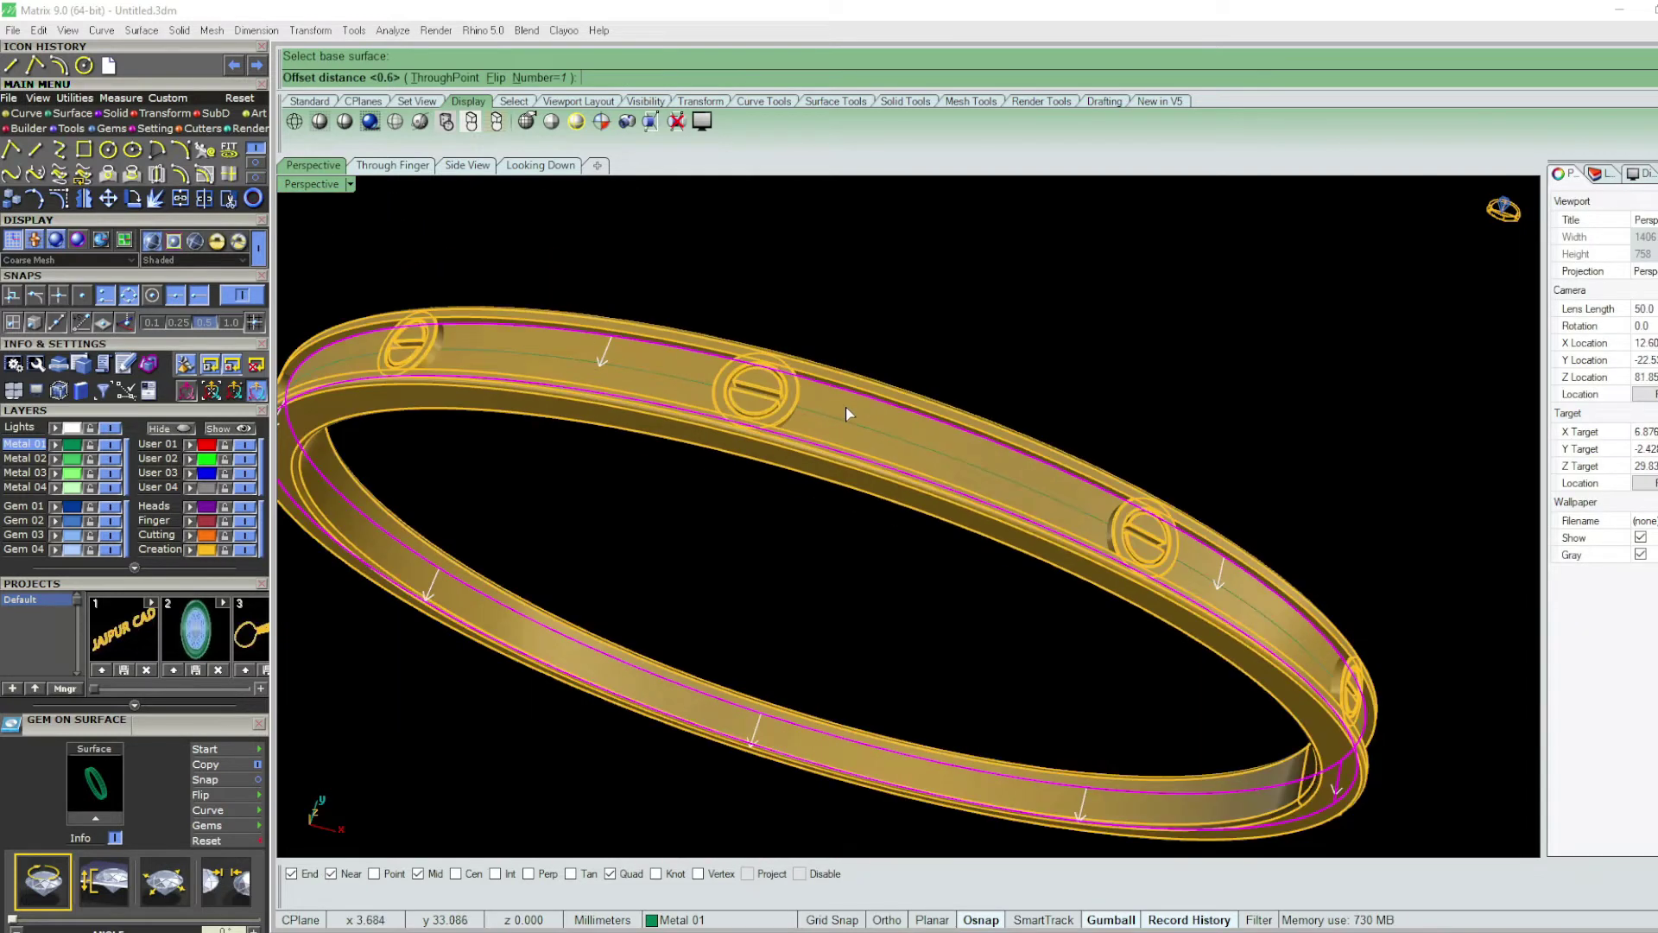
pyautogui.press('Return')
pyautogui.click(945, 412)
pyautogui.press('Delete')
pyautogui.scroll(-3, 921, 310)
# - In Front view, begin a vertical line from origin 0
pyautogui.hotkey('ctrl', 'F2')
pyautogui.write('line')
pyautogui.press('Return')
pyautogui.write('0')
pyautogui.press('Return')
# - Polar-array the vertical line about origin 0 into 24 copies
pyautogui.moveTo(914, 334); pyautogui.dragTo(817, 377)
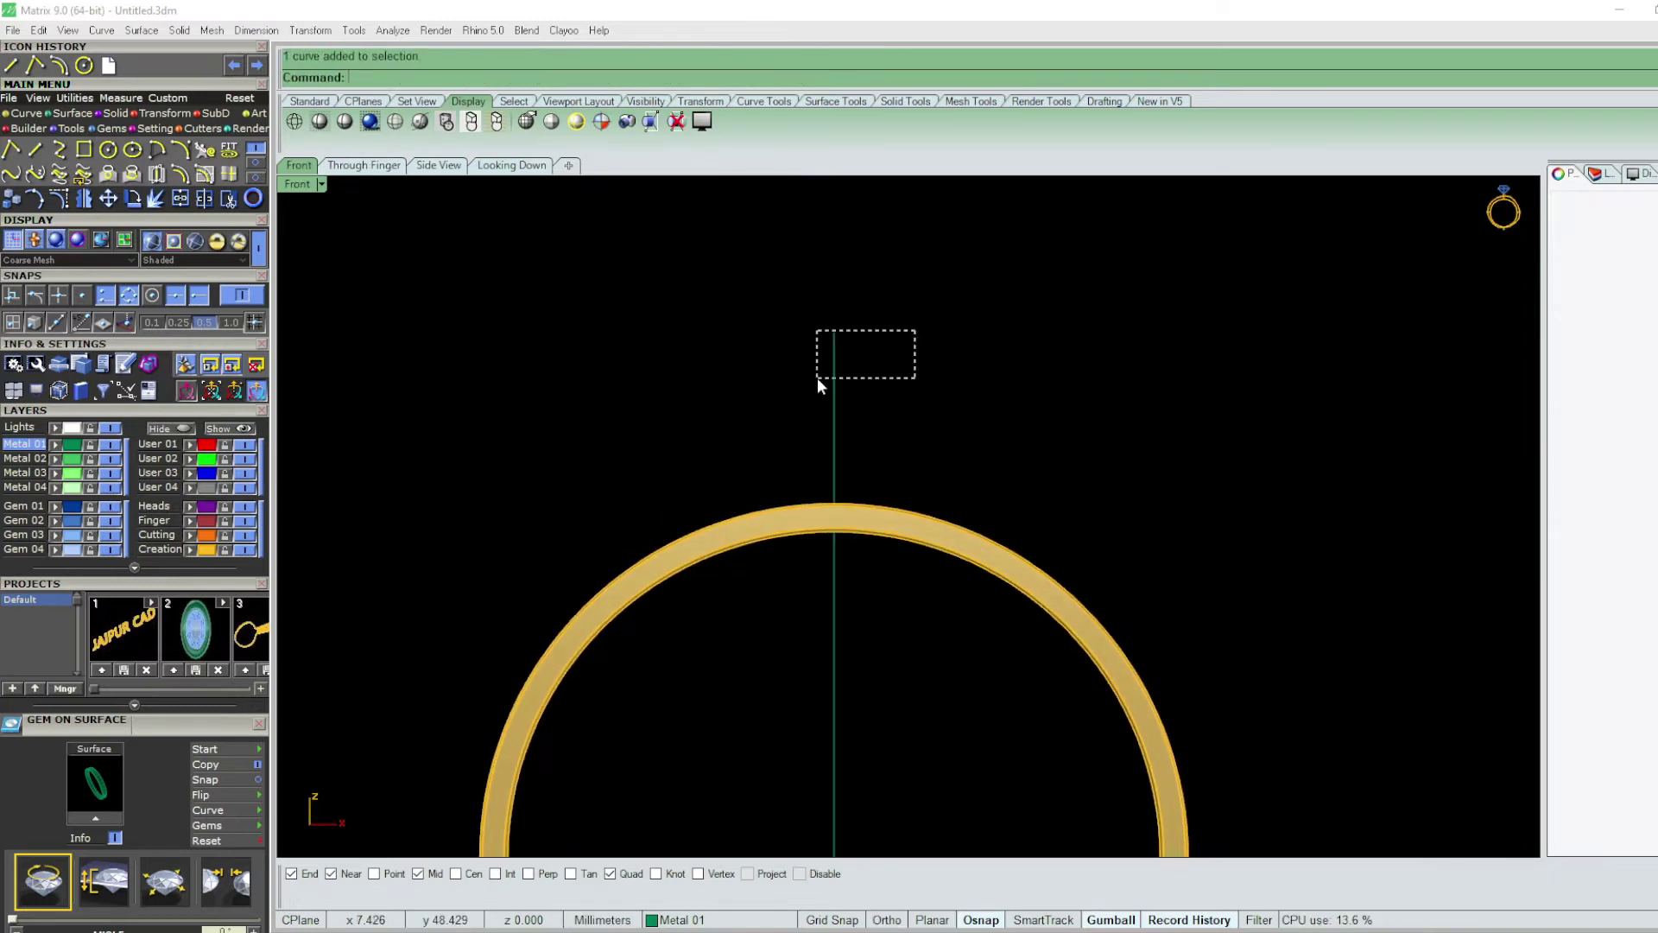
pyautogui.write('ap')
pyautogui.press('Return')
pyautogui.write('0')
pyautogui.press('Return')
pyautogui.write('24')
pyautogui.press('Return')
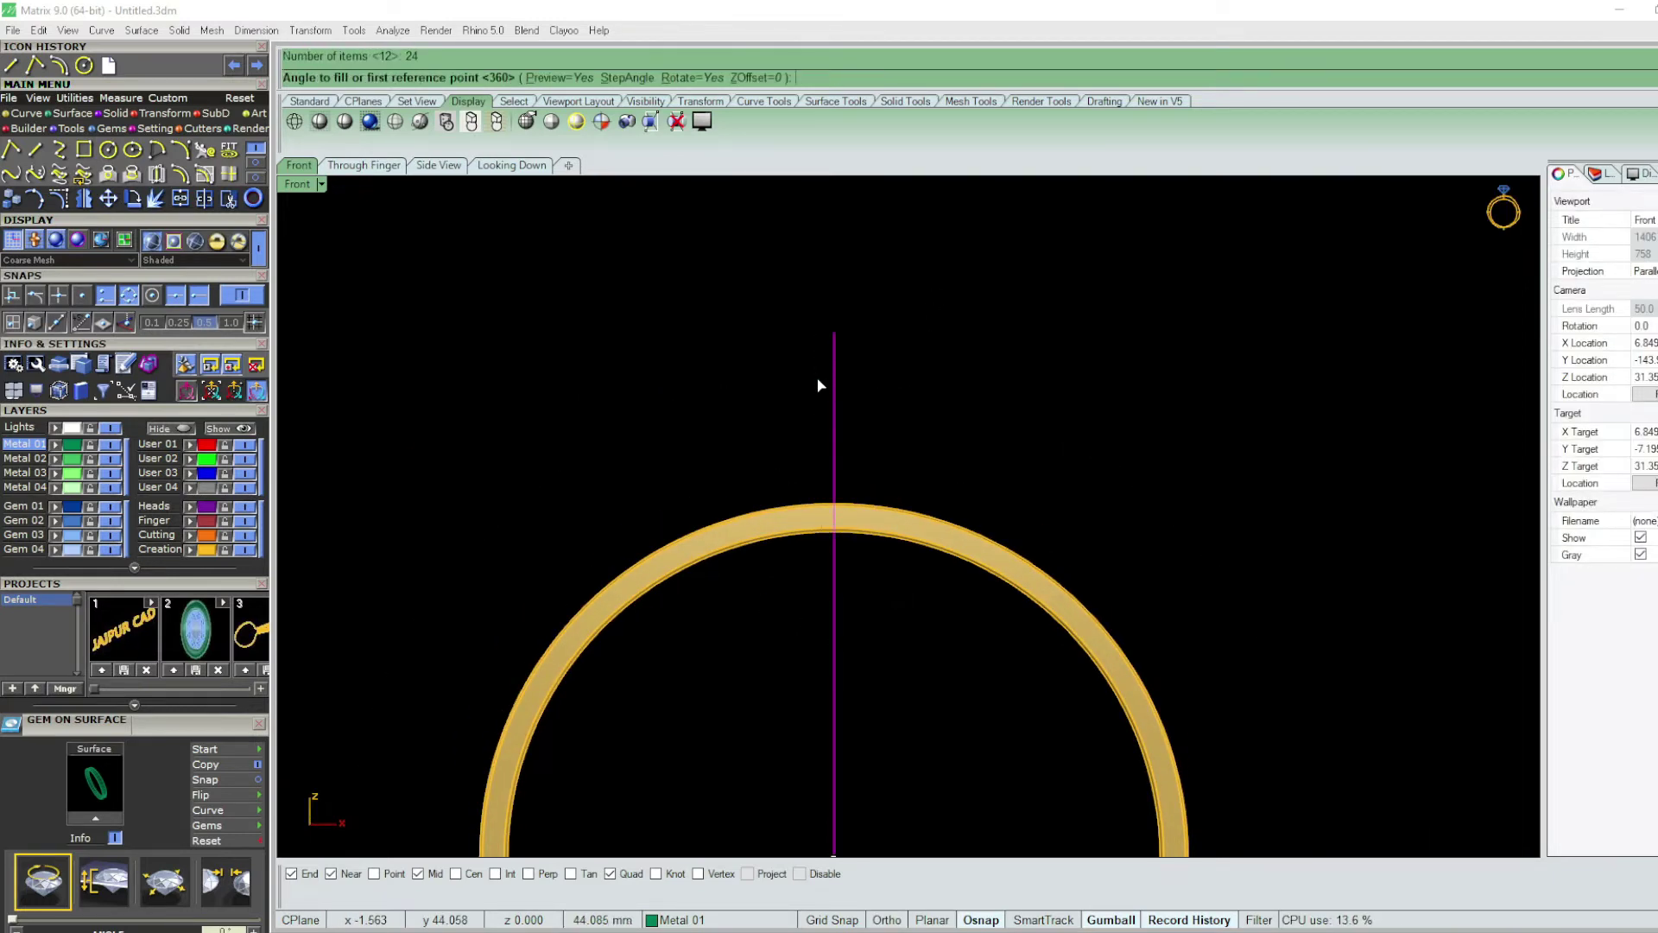
pyautogui.press('Return')
# - Rotate the selection about origin 0 to bring the 24 lines into position
pyautogui.press('Return')
pyautogui.hotkey('ctrl', 'a')
pyautogui.hotkey('ctrl', 'shift', 'e')
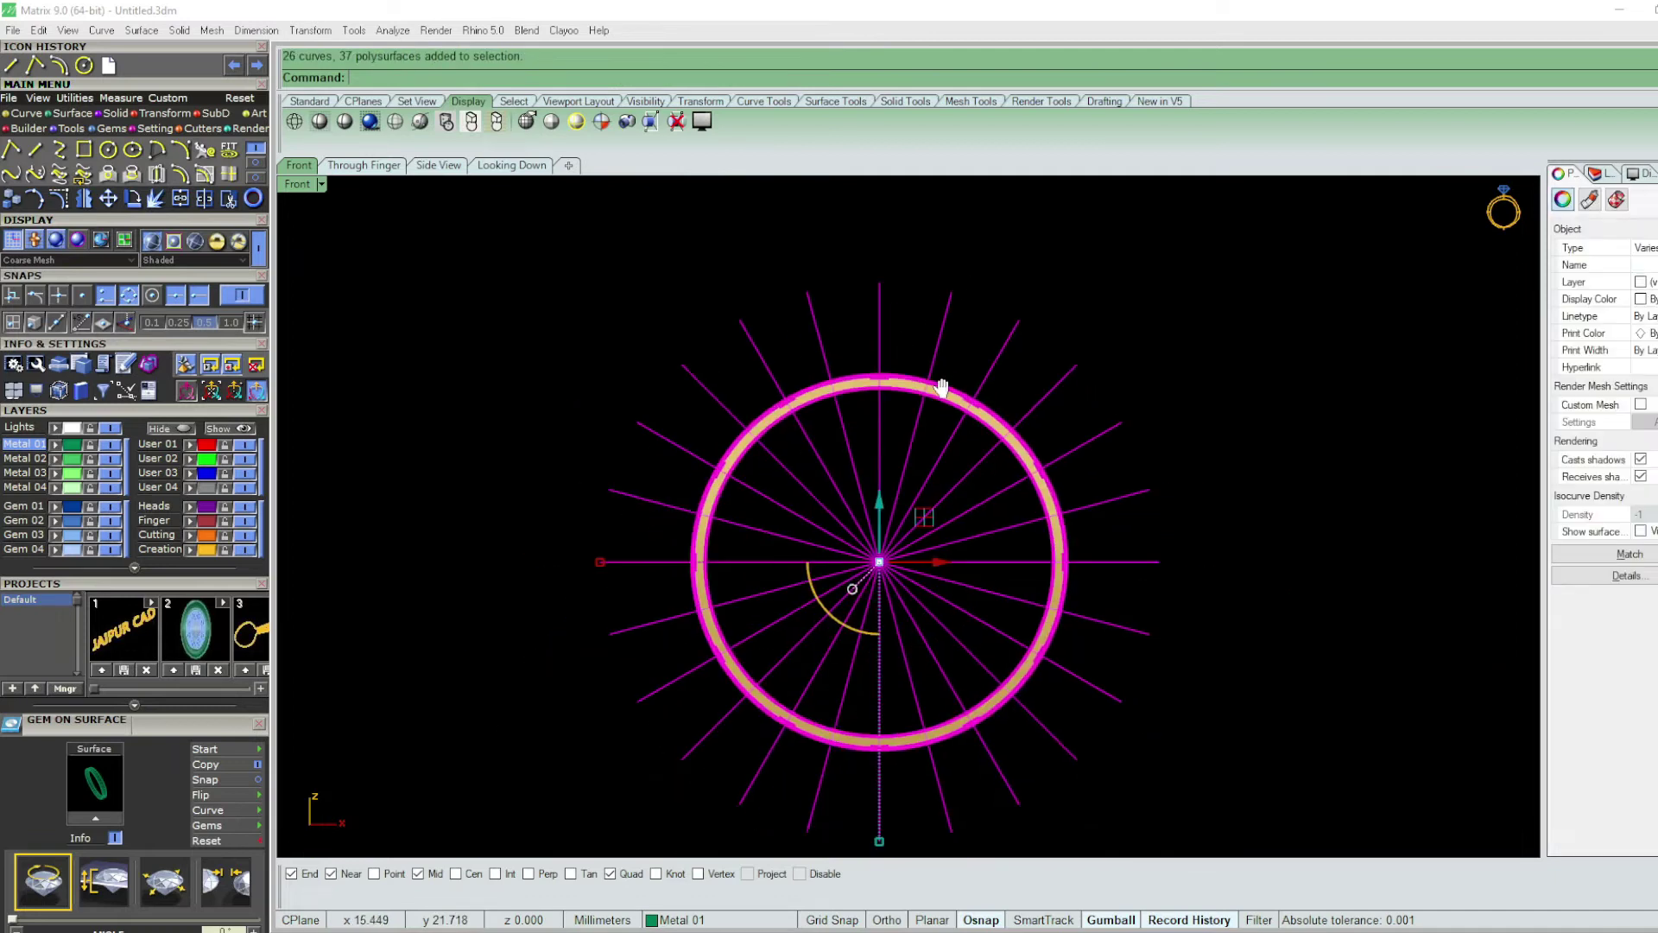
pyautogui.write('ro')
pyautogui.press('Return')
pyautogui.write('0')
pyautogui.press('Return')
pyautogui.click(929, 194)
pyautogui.click(918, 250)
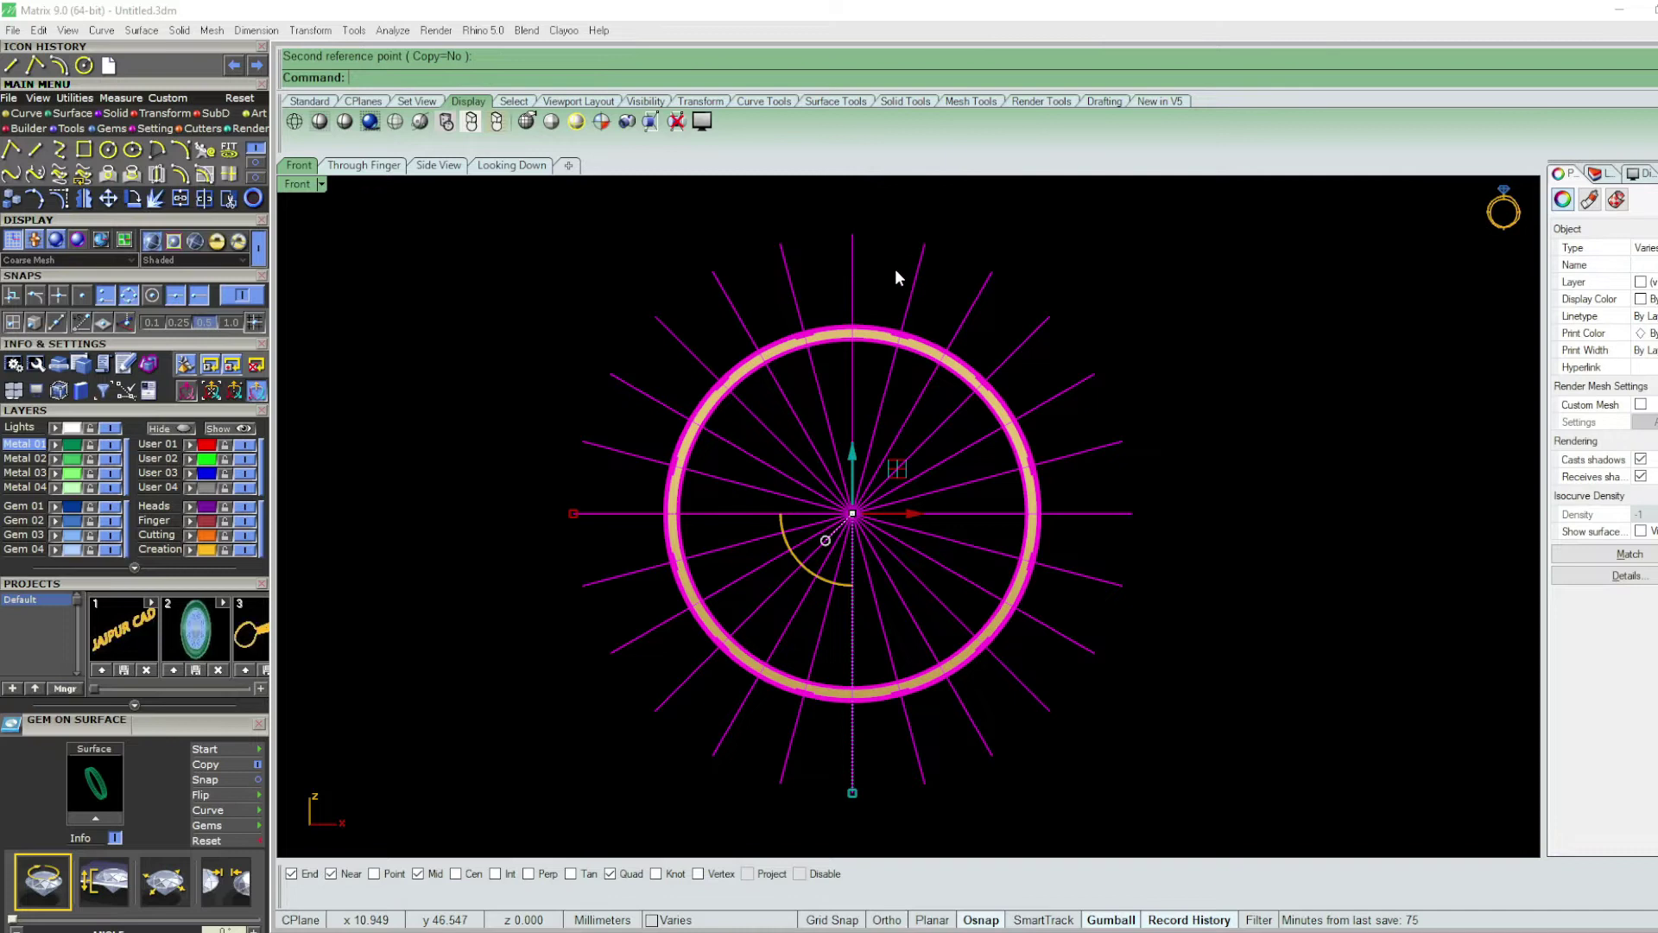
# - Project the radial lines onto the ring as cross-curves
pyautogui.scroll(2, 863, 285)
pyautogui.click(846, 303)
pyautogui.scroll(3, 853, 336)
pyautogui.click(883, 397)
pyautogui.press('Return')
# - Window-select and delete the radial construction lines at the centre
pyautogui.scroll(-3, 881, 402)
pyautogui.moveTo(789, 397); pyautogui.dragTo(674, 659)
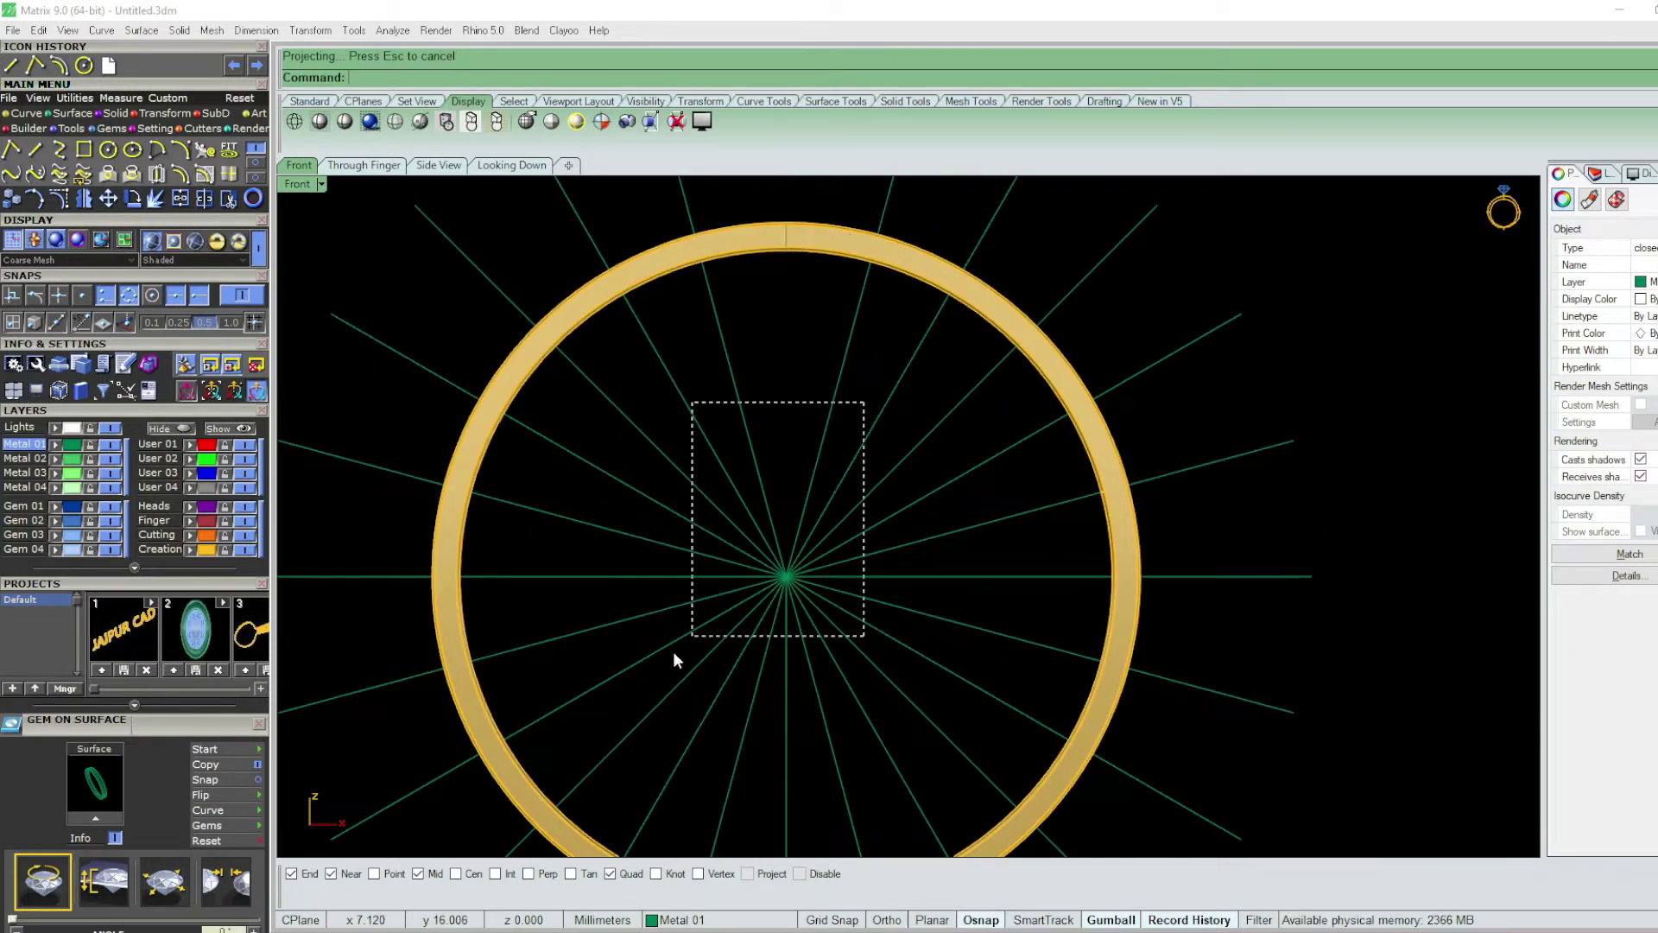
pyautogui.press('Delete')
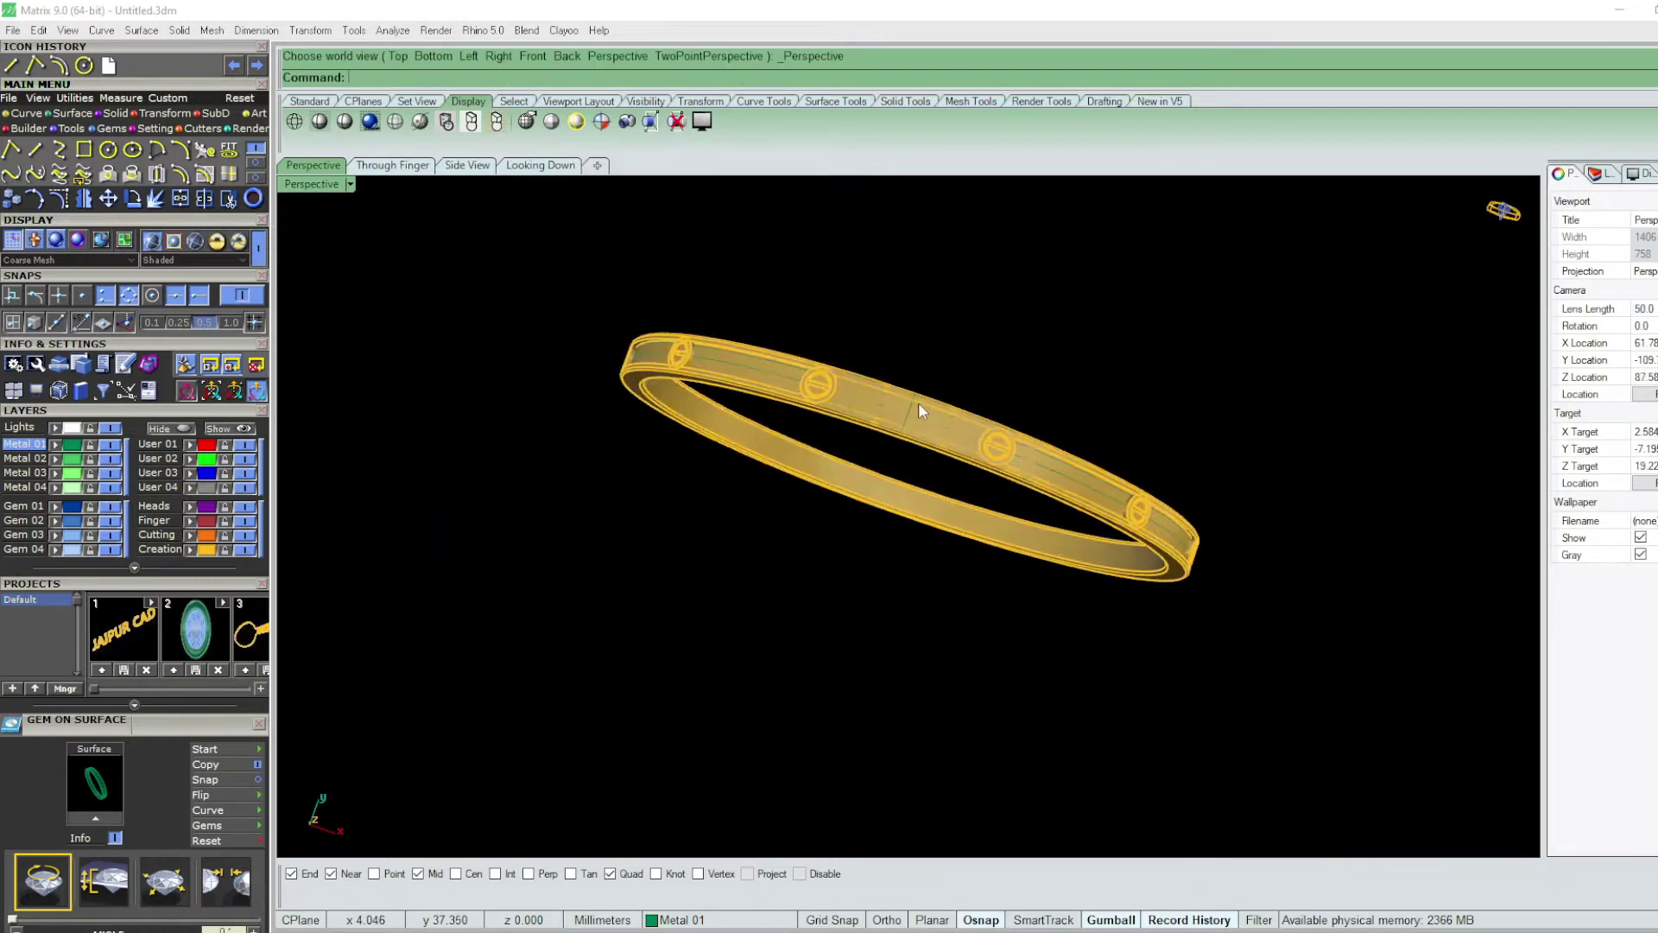
pyautogui.scroll(2, 916, 400)
pyautogui.scroll(2, 895, 429)
pyautogui.scroll(2, 881, 406)
pyautogui.moveTo(876, 392); pyautogui.dragTo(1003, 364, button='right')
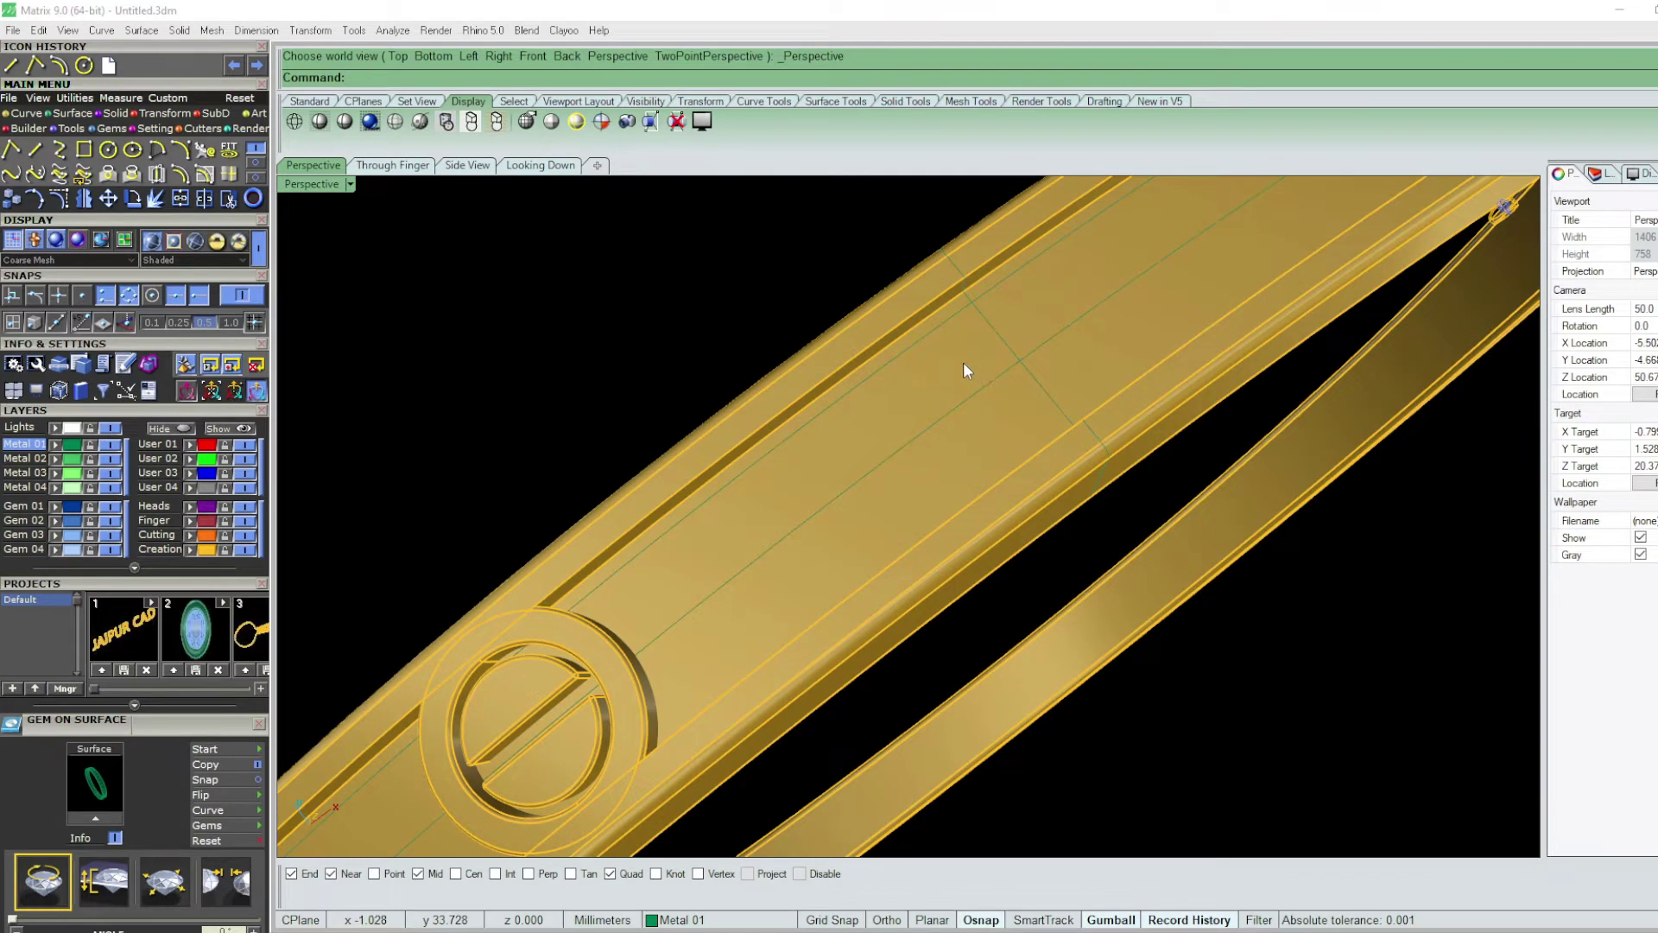
pyautogui.moveTo(962, 361); pyautogui.dragTo(1019, 382, button='right')
pyautogui.click(1029, 389)
pyautogui.middleClick(1029, 387)
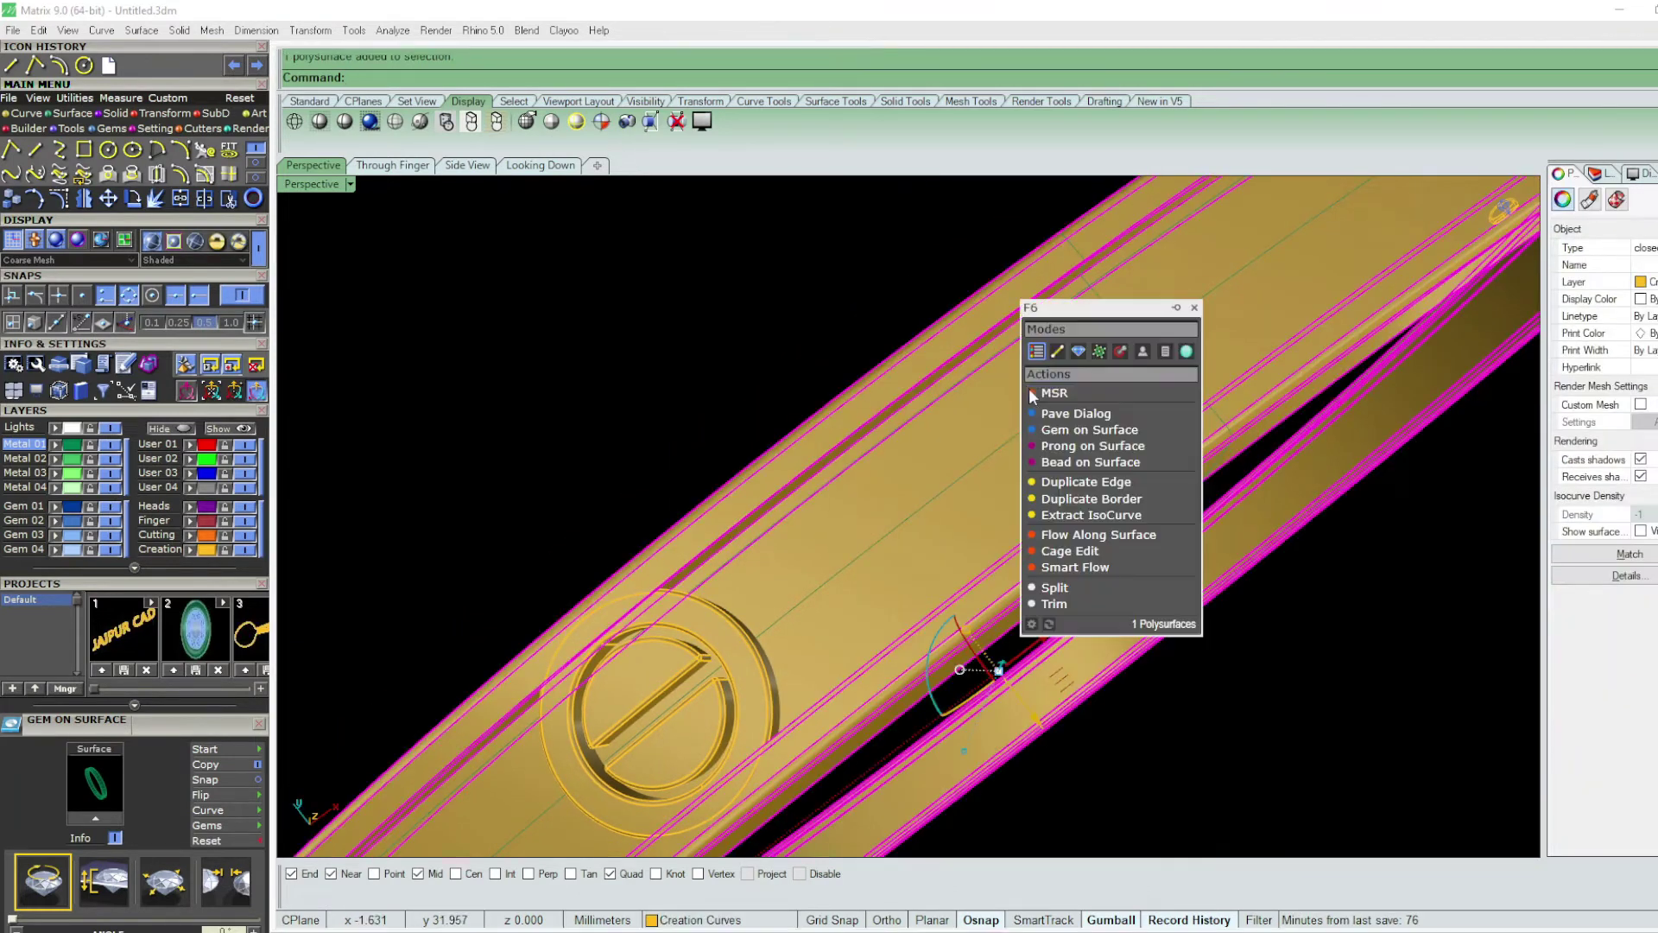
pyautogui.click(1056, 437)
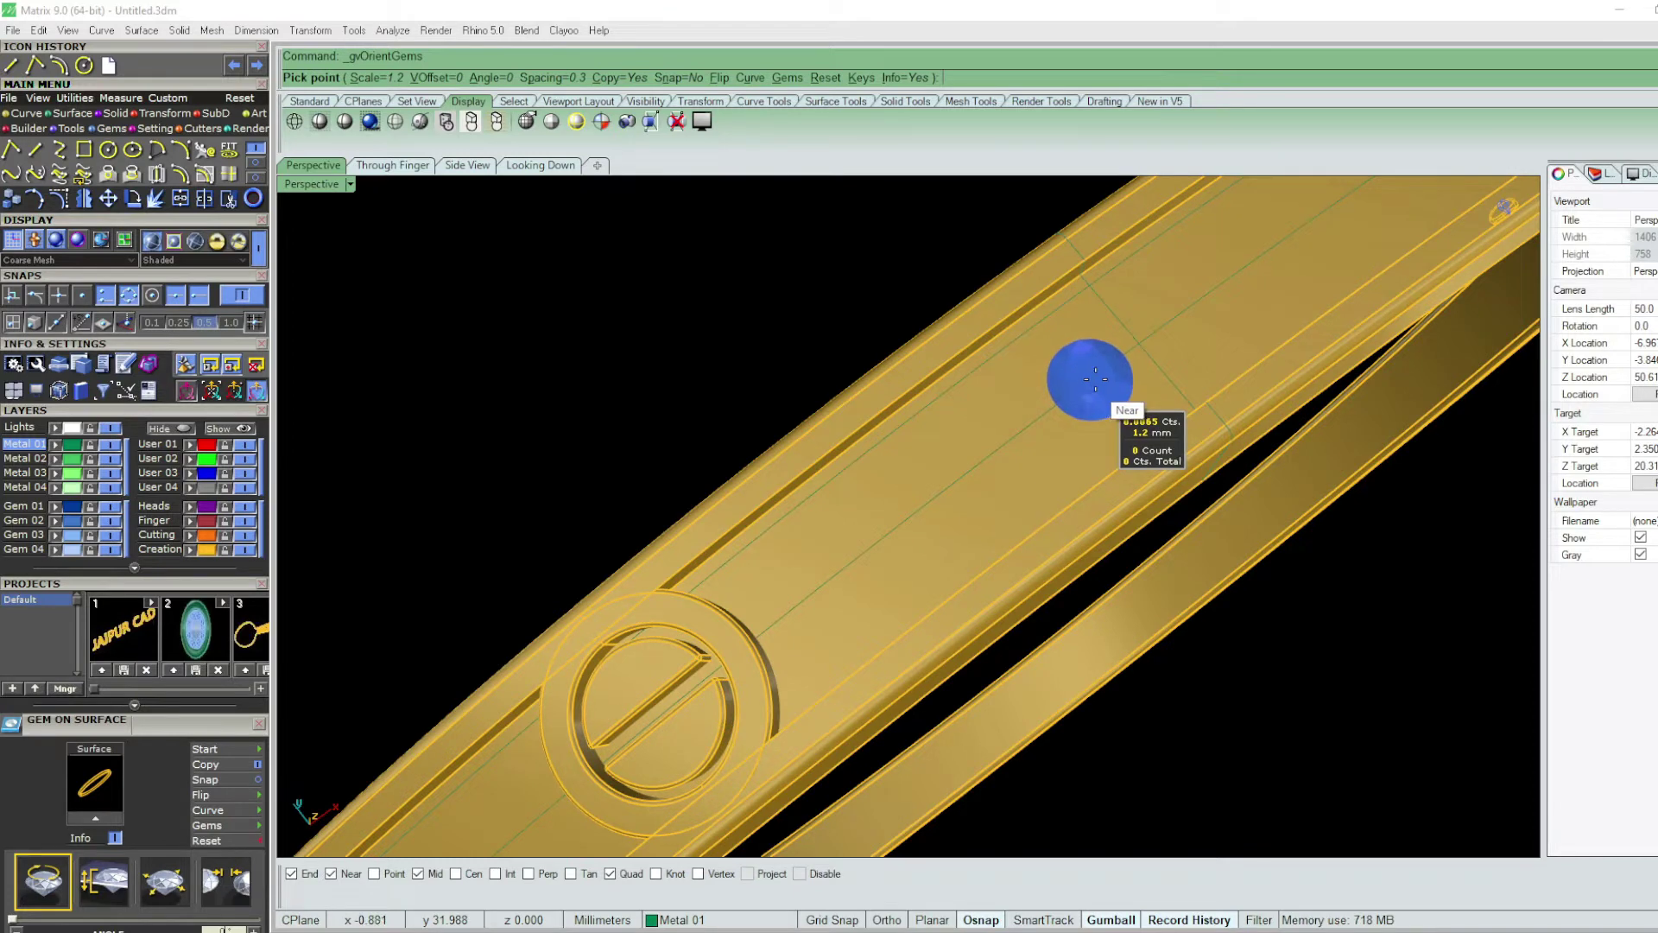
pyautogui.scroll(2, 1096, 380)
pyautogui.scroll(2, 1097, 380)
pyautogui.scroll(2, 1102, 363)
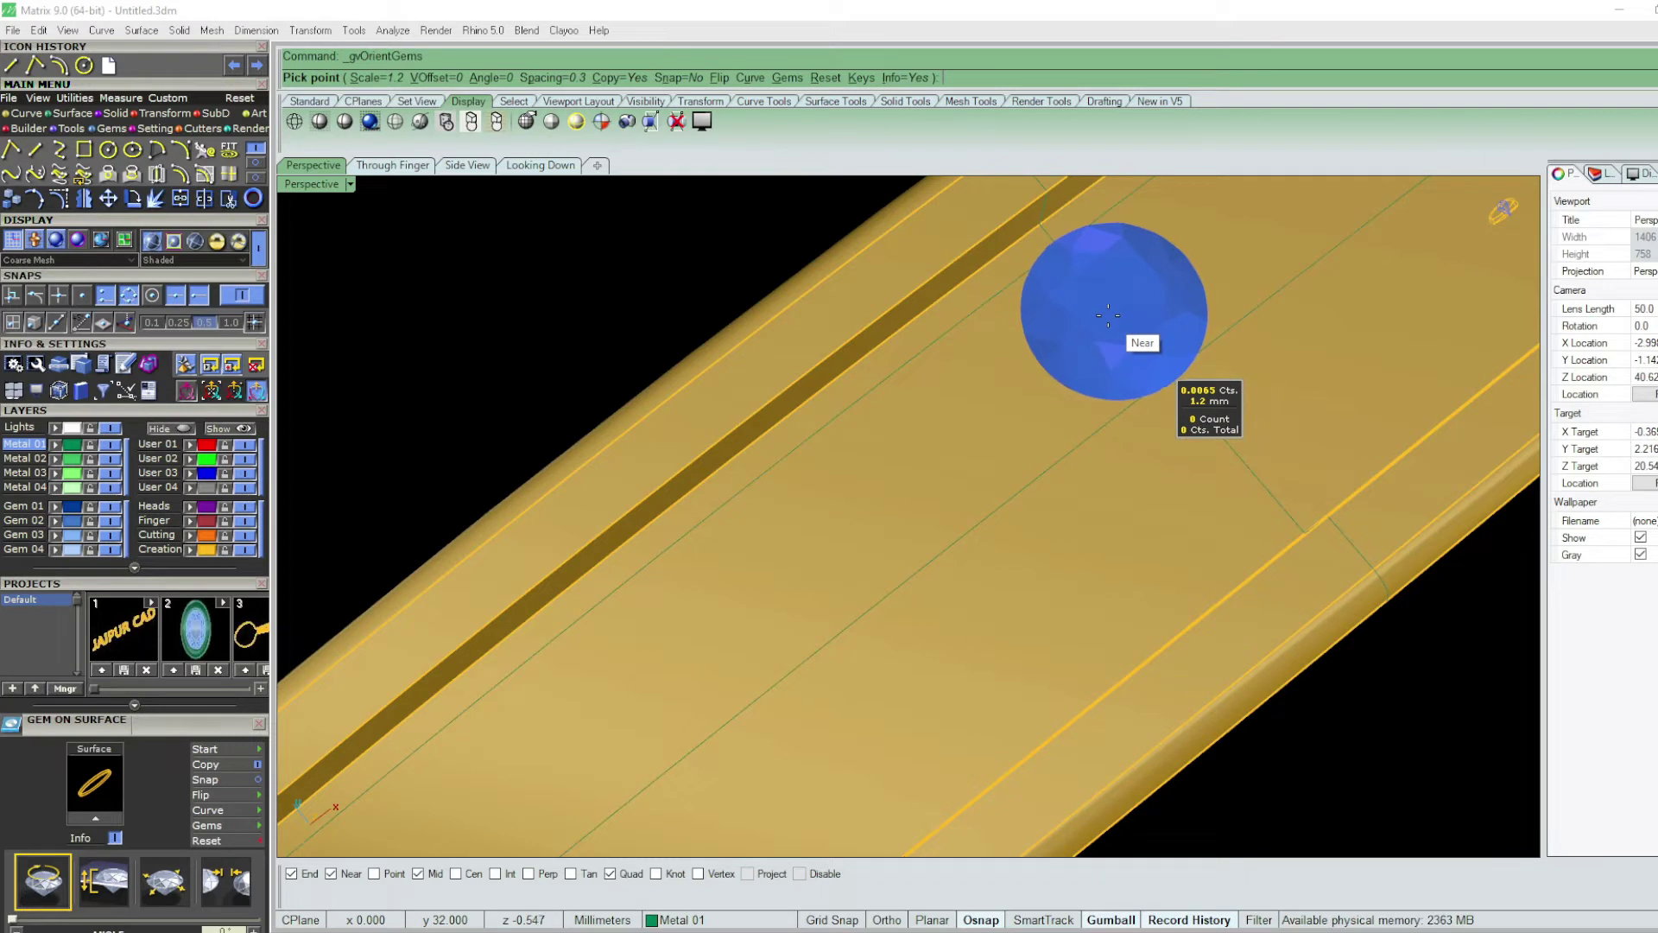
pyautogui.click(1108, 326)
pyautogui.scroll(-2, 1075, 350)
pyautogui.scroll(2, 1071, 354)
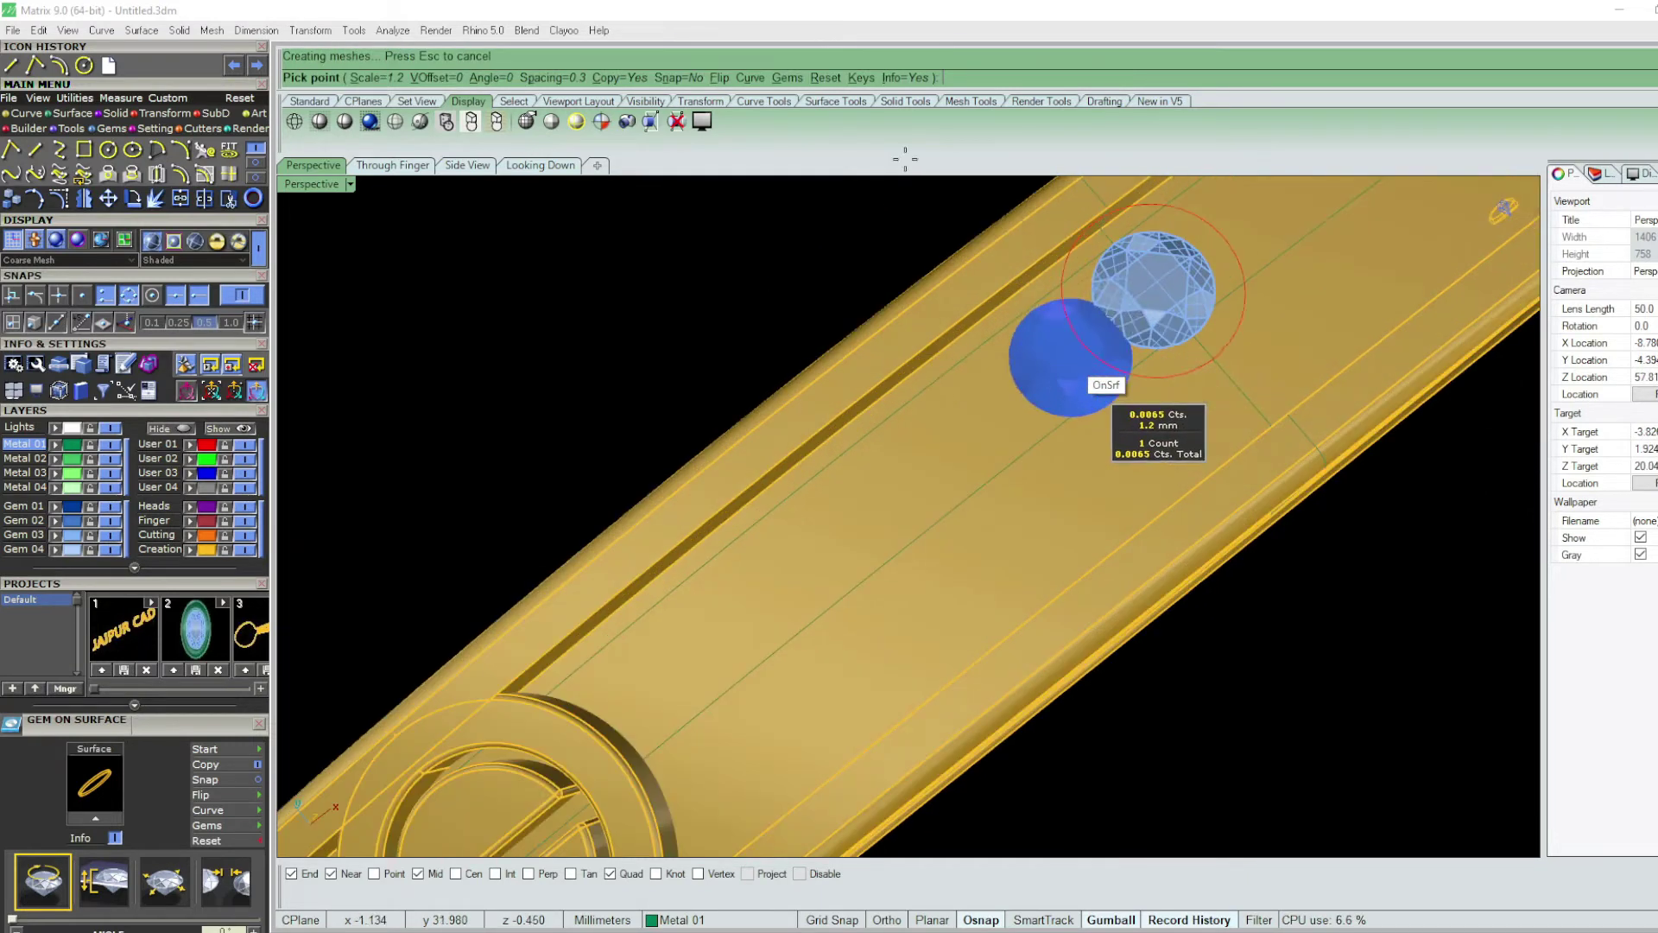
pyautogui.click(542, 79)
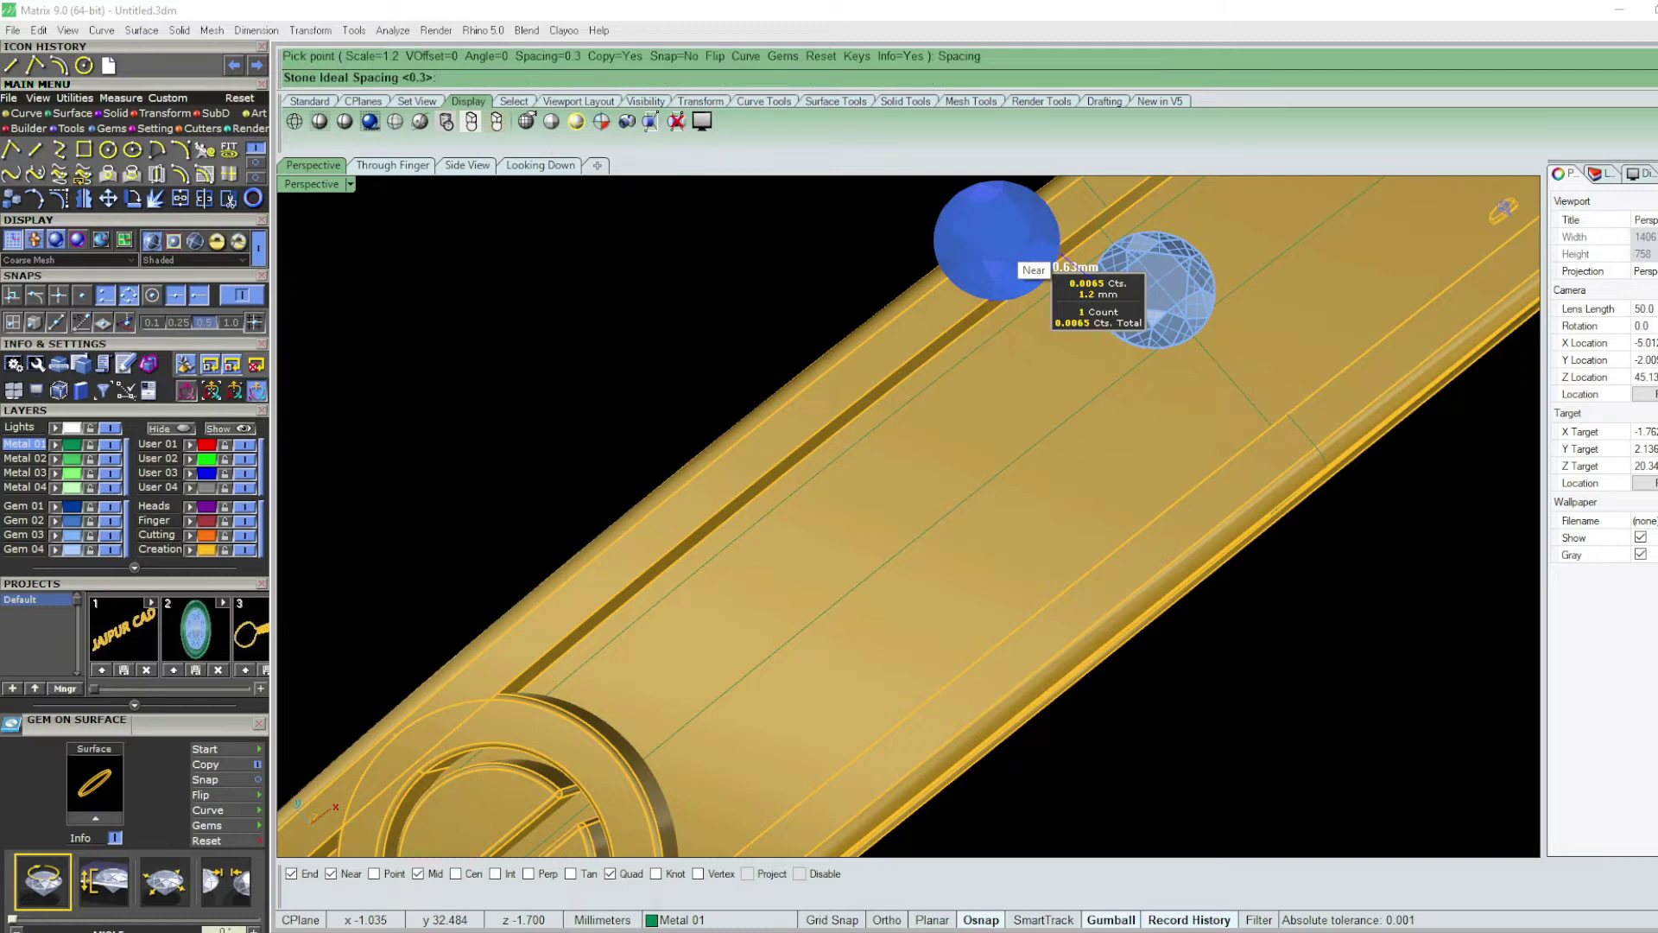
pyautogui.write('18')
pyautogui.press('Return')
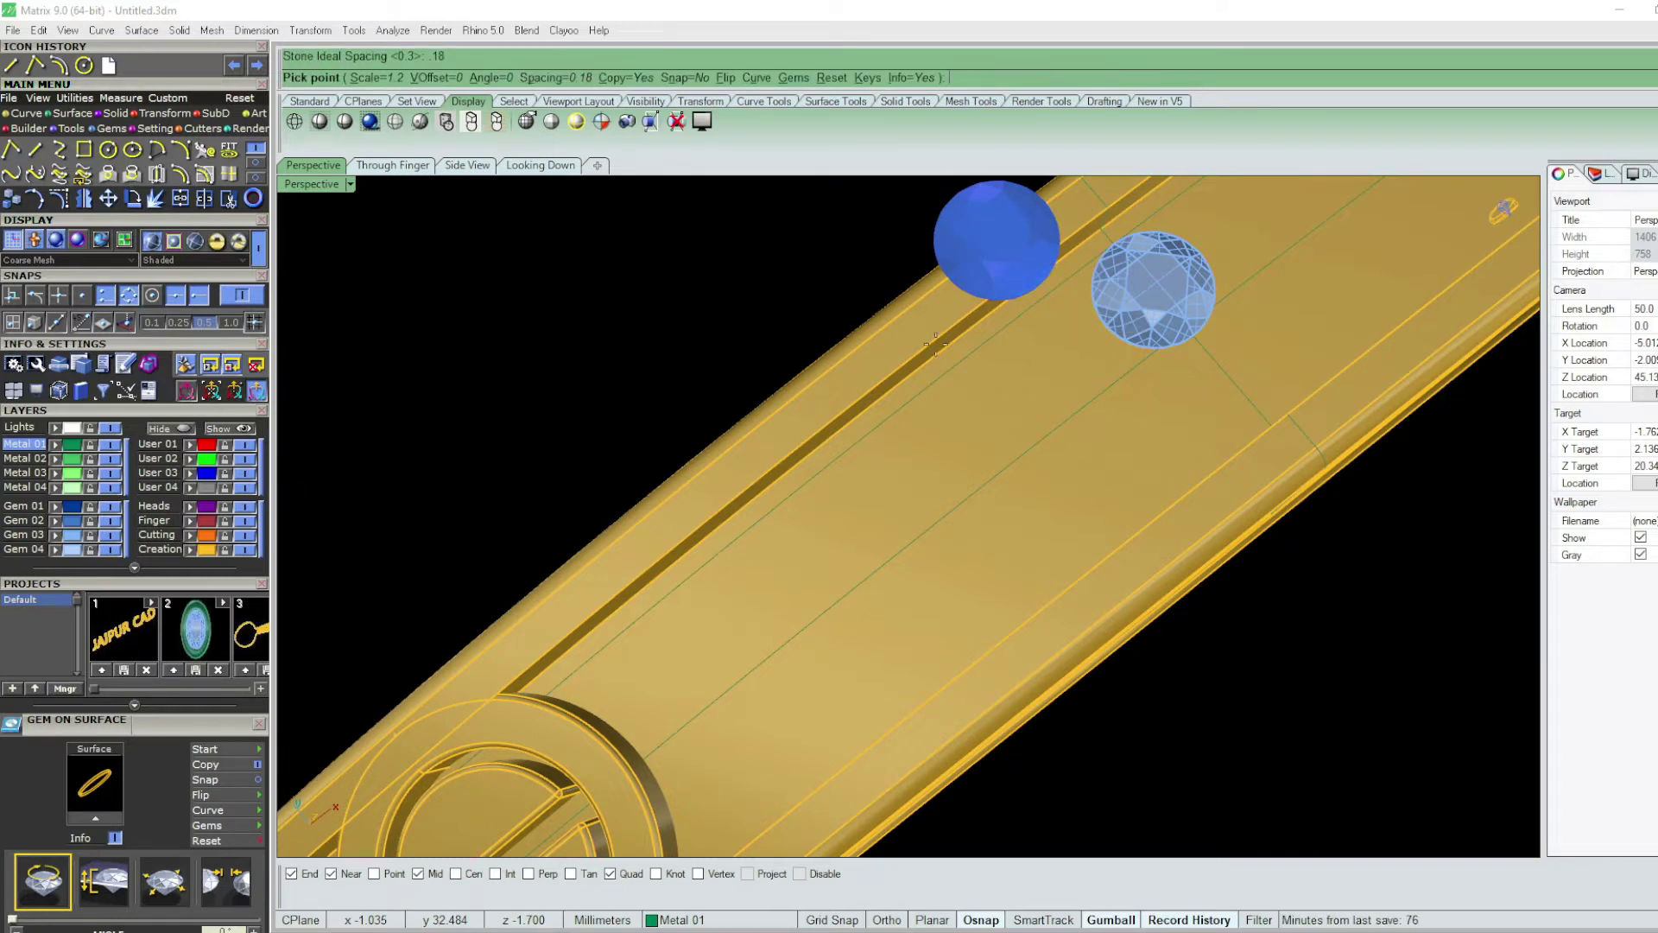
pyautogui.scroll(2, 1045, 380)
pyautogui.scroll(3, 1071, 384)
pyautogui.scroll(-2, 1056, 373)
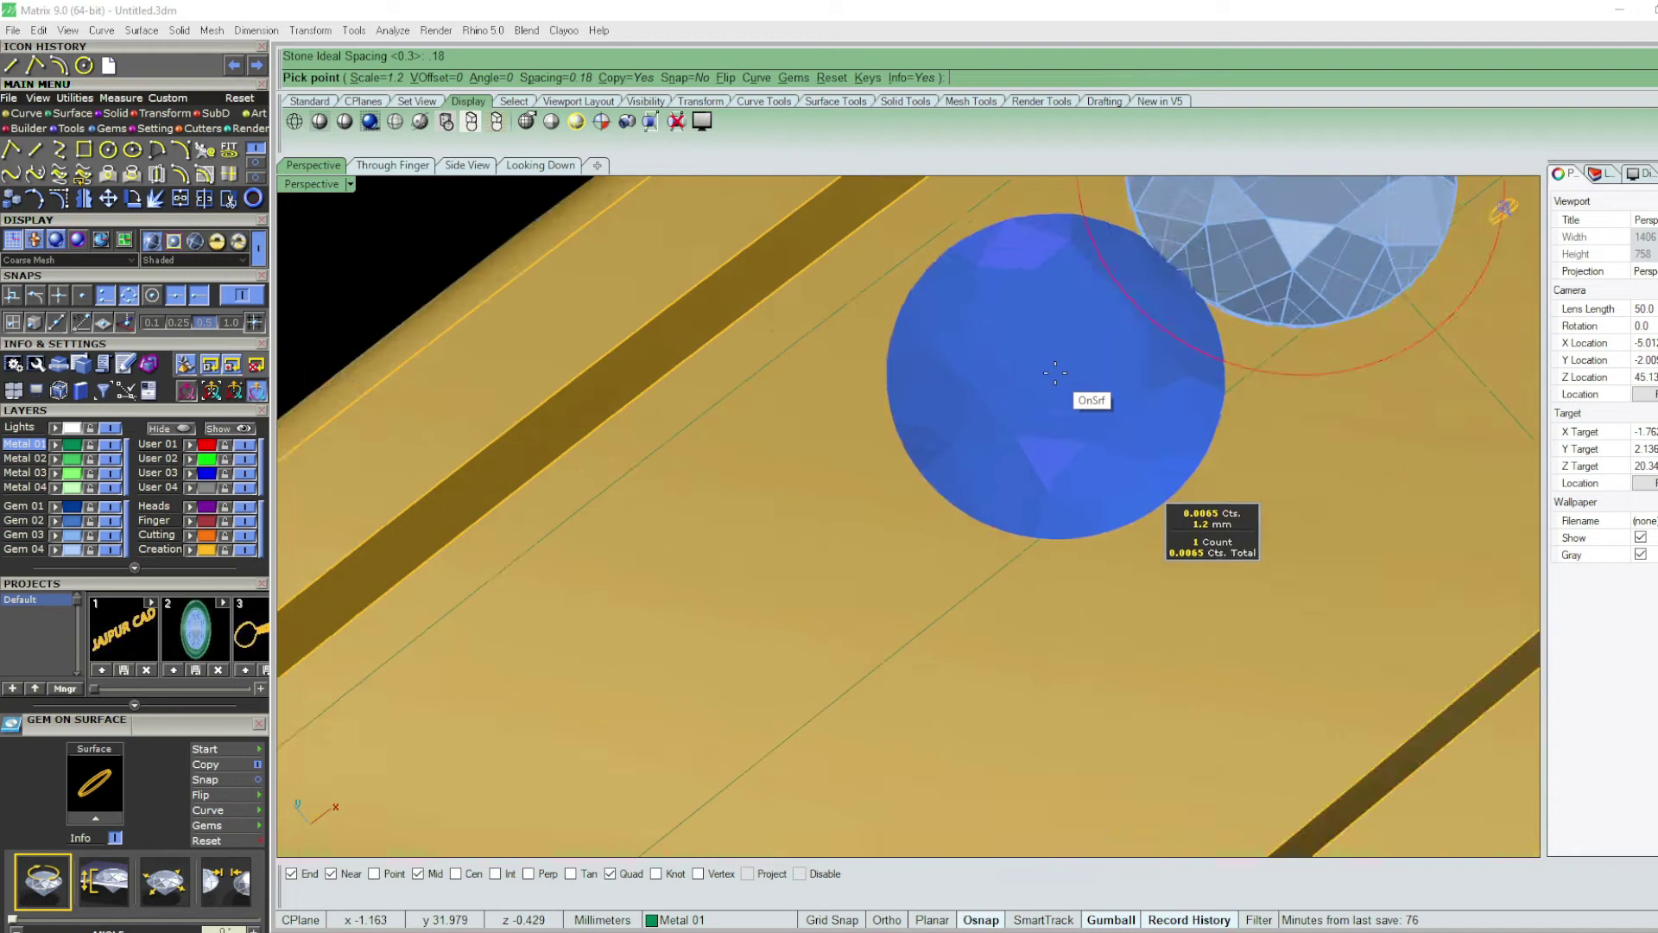
pyautogui.scroll(-3, 1055, 374)
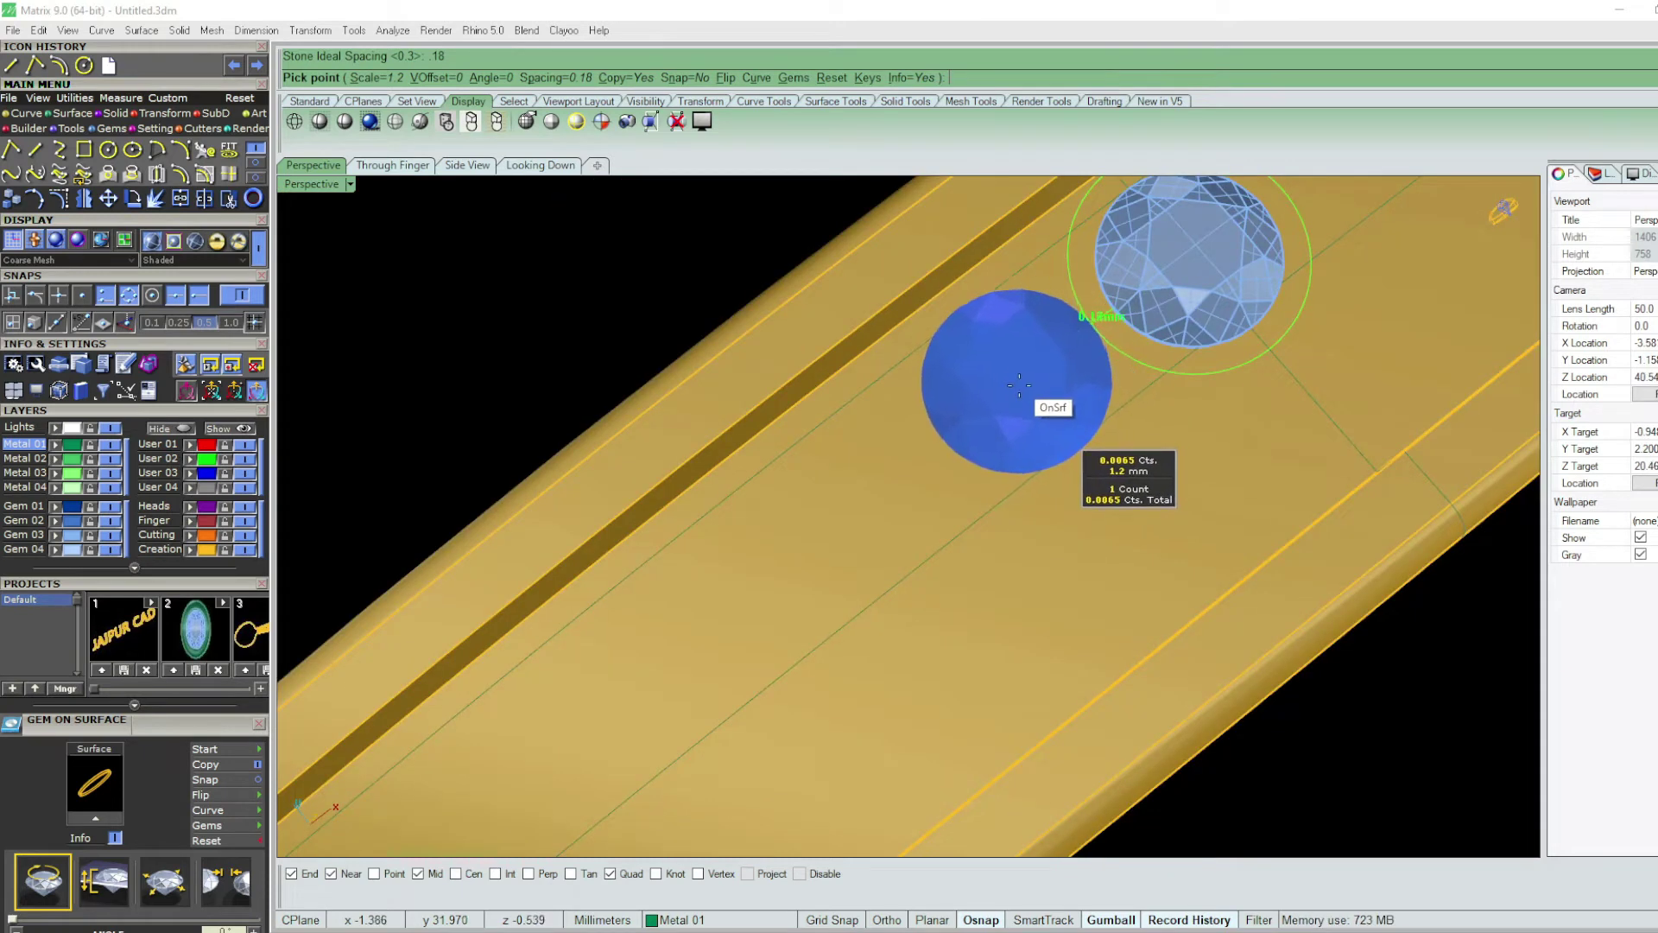
pyautogui.click(1018, 383)
pyautogui.scroll(-3, 1000, 389)
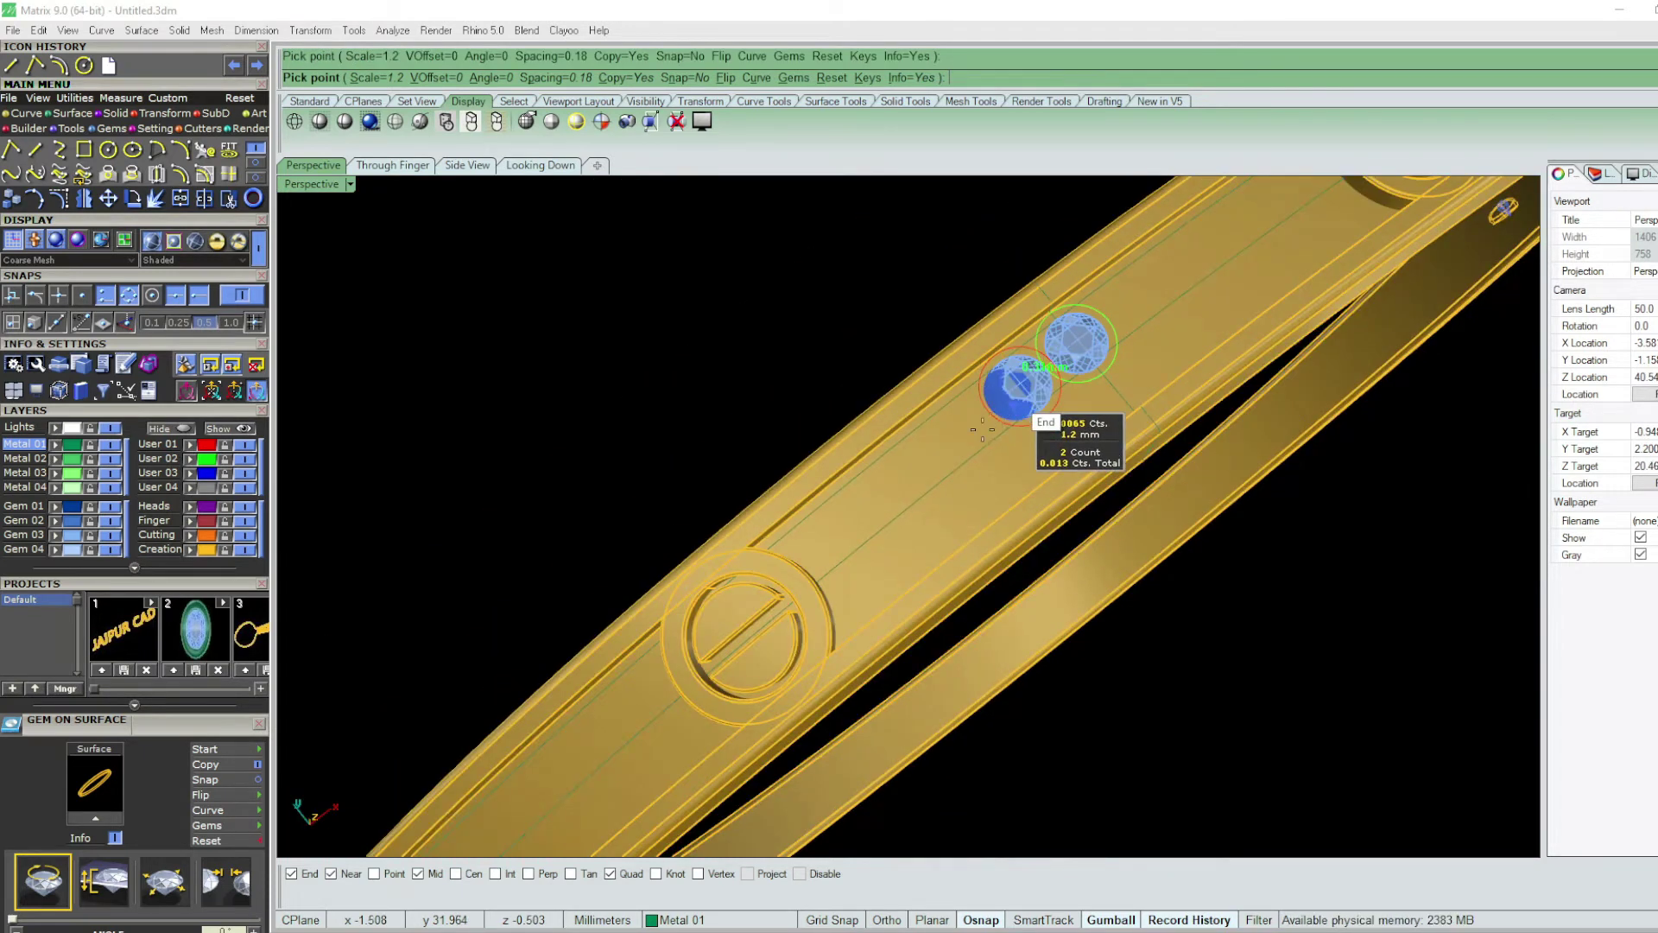
pyautogui.scroll(2, 993, 449)
pyautogui.scroll(1, 950, 428)
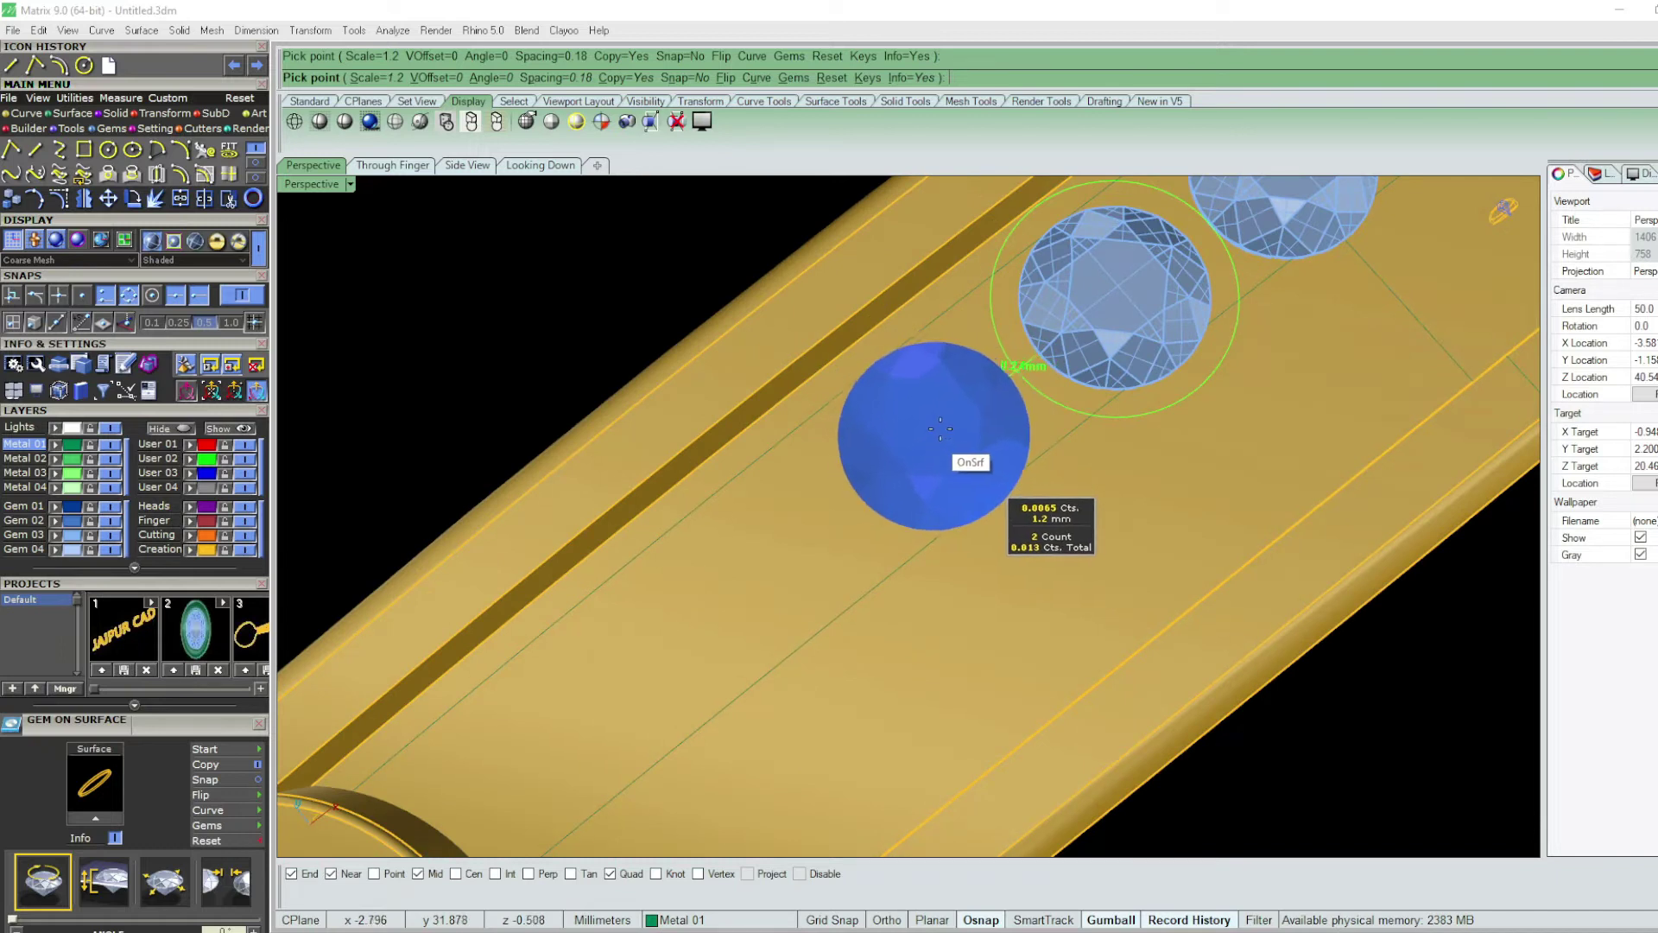
pyautogui.click(943, 428)
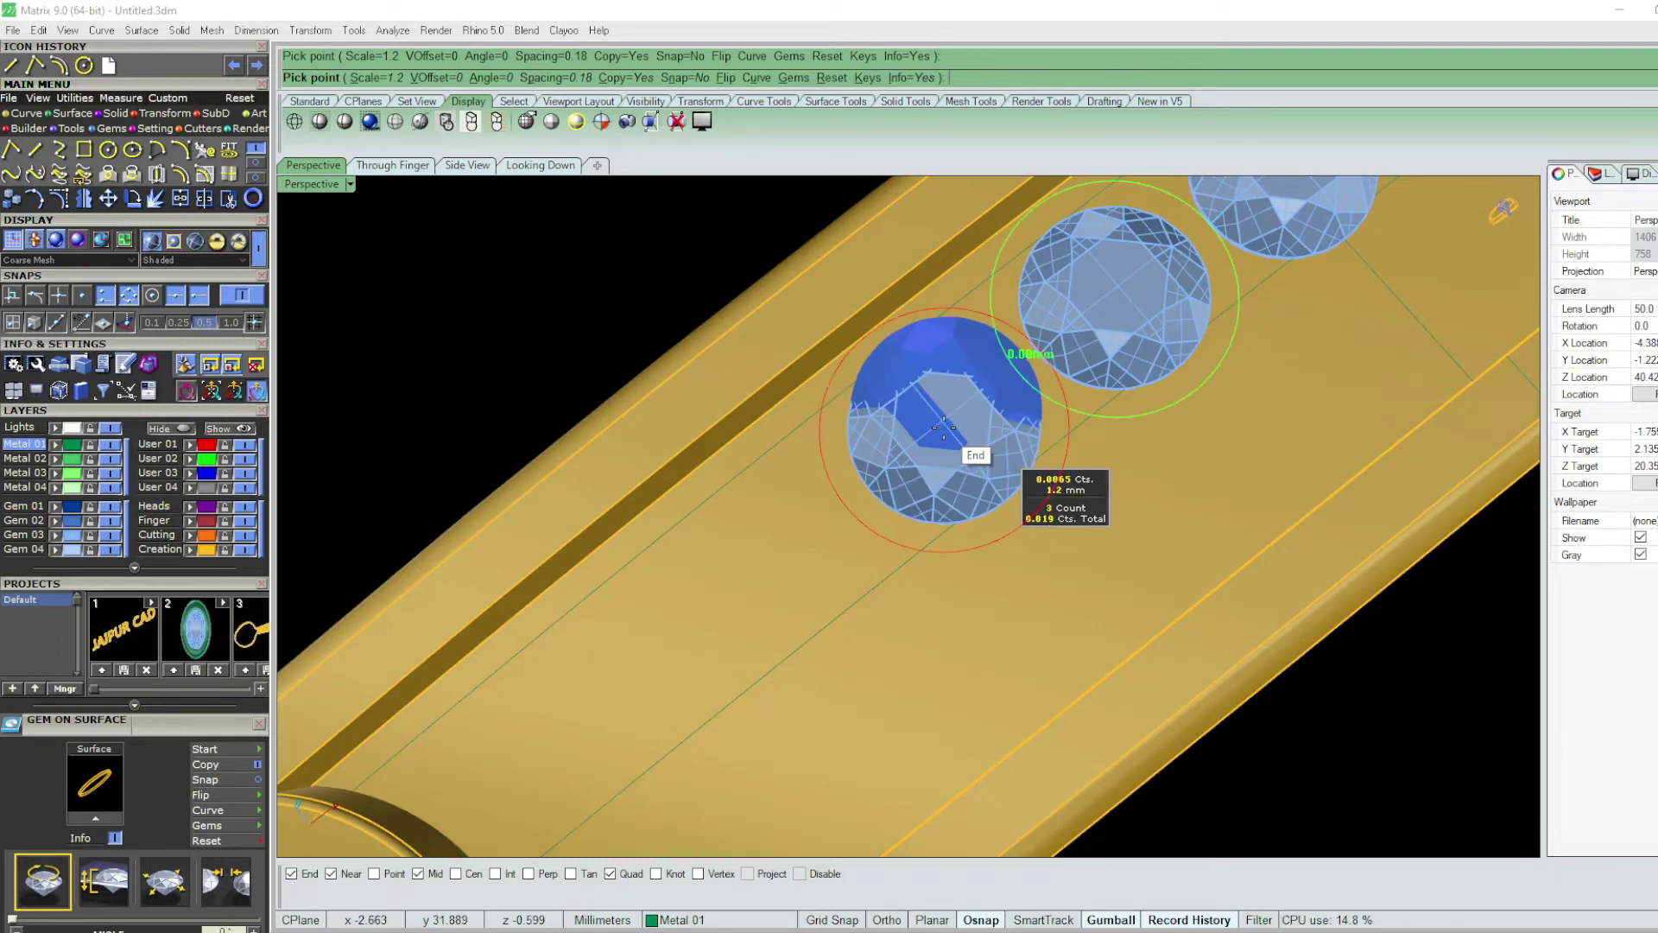
pyautogui.press('Return')
pyautogui.scroll(-4, 944, 432)
pyautogui.press('Delete')
pyautogui.click(1010, 378)
pyautogui.press('Delete')
pyautogui.click(1054, 342)
pyautogui.press('Delete')
# - Create a centre-line offset curve on the band using OffsetSrf's Through-point option
pyautogui.click(1005, 345)
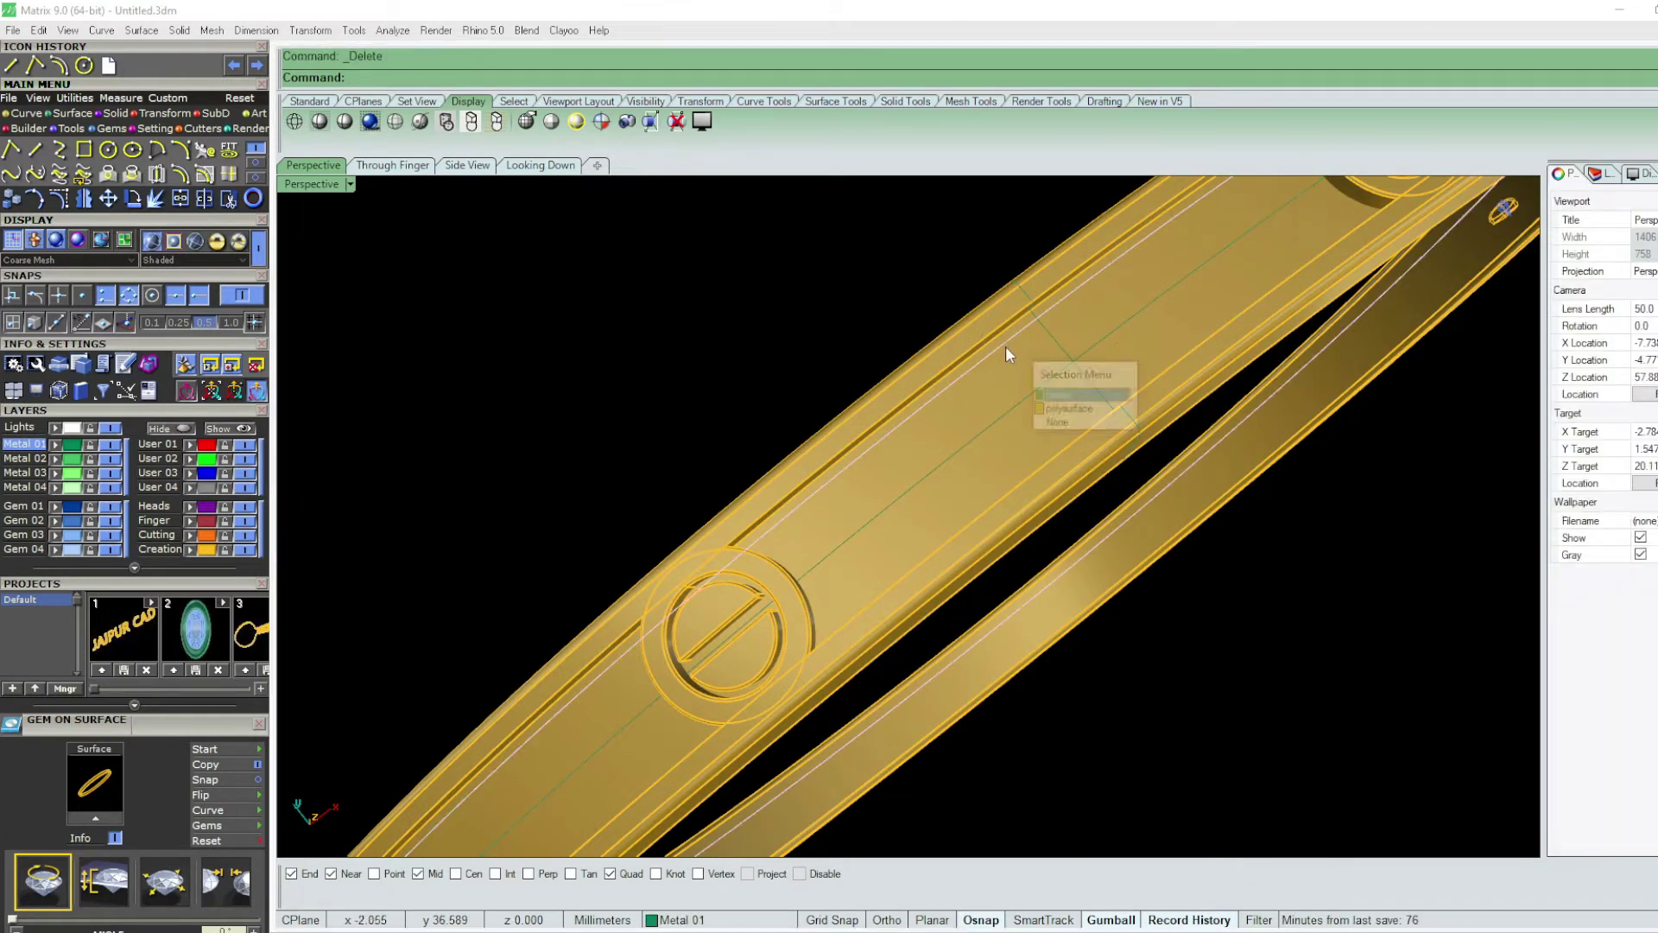
pyautogui.click(1080, 390)
pyautogui.moveTo(1040, 357); pyautogui.dragTo(1012, 355, button='right')
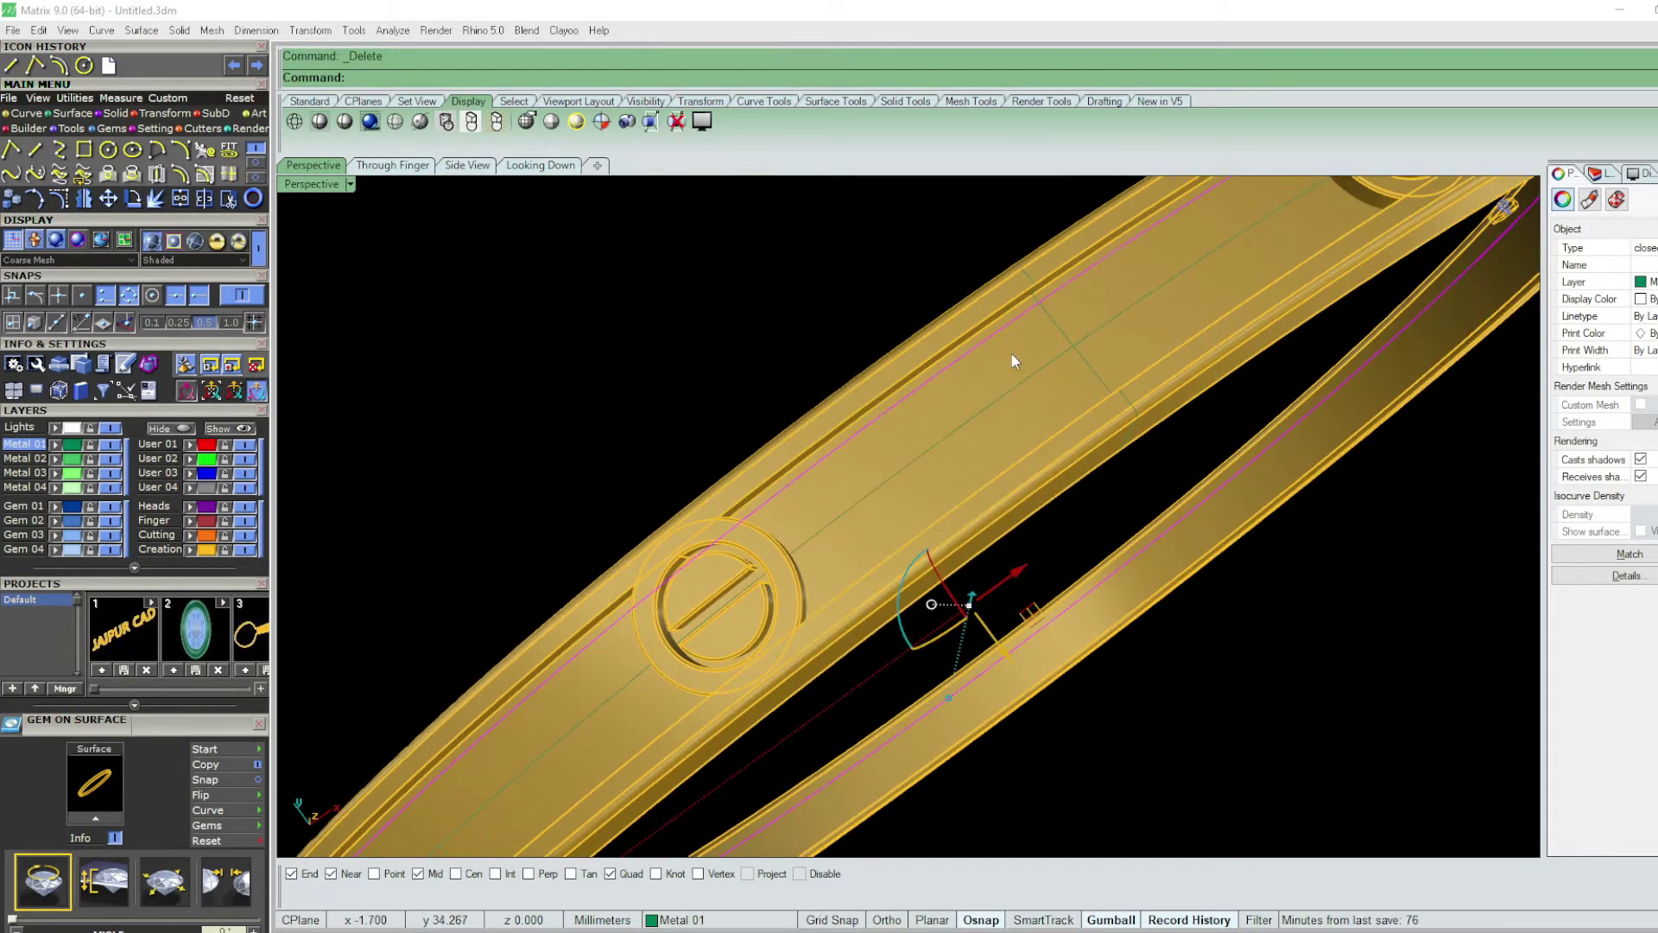
pyautogui.write('Offsetsrf')
pyautogui.press('Return')
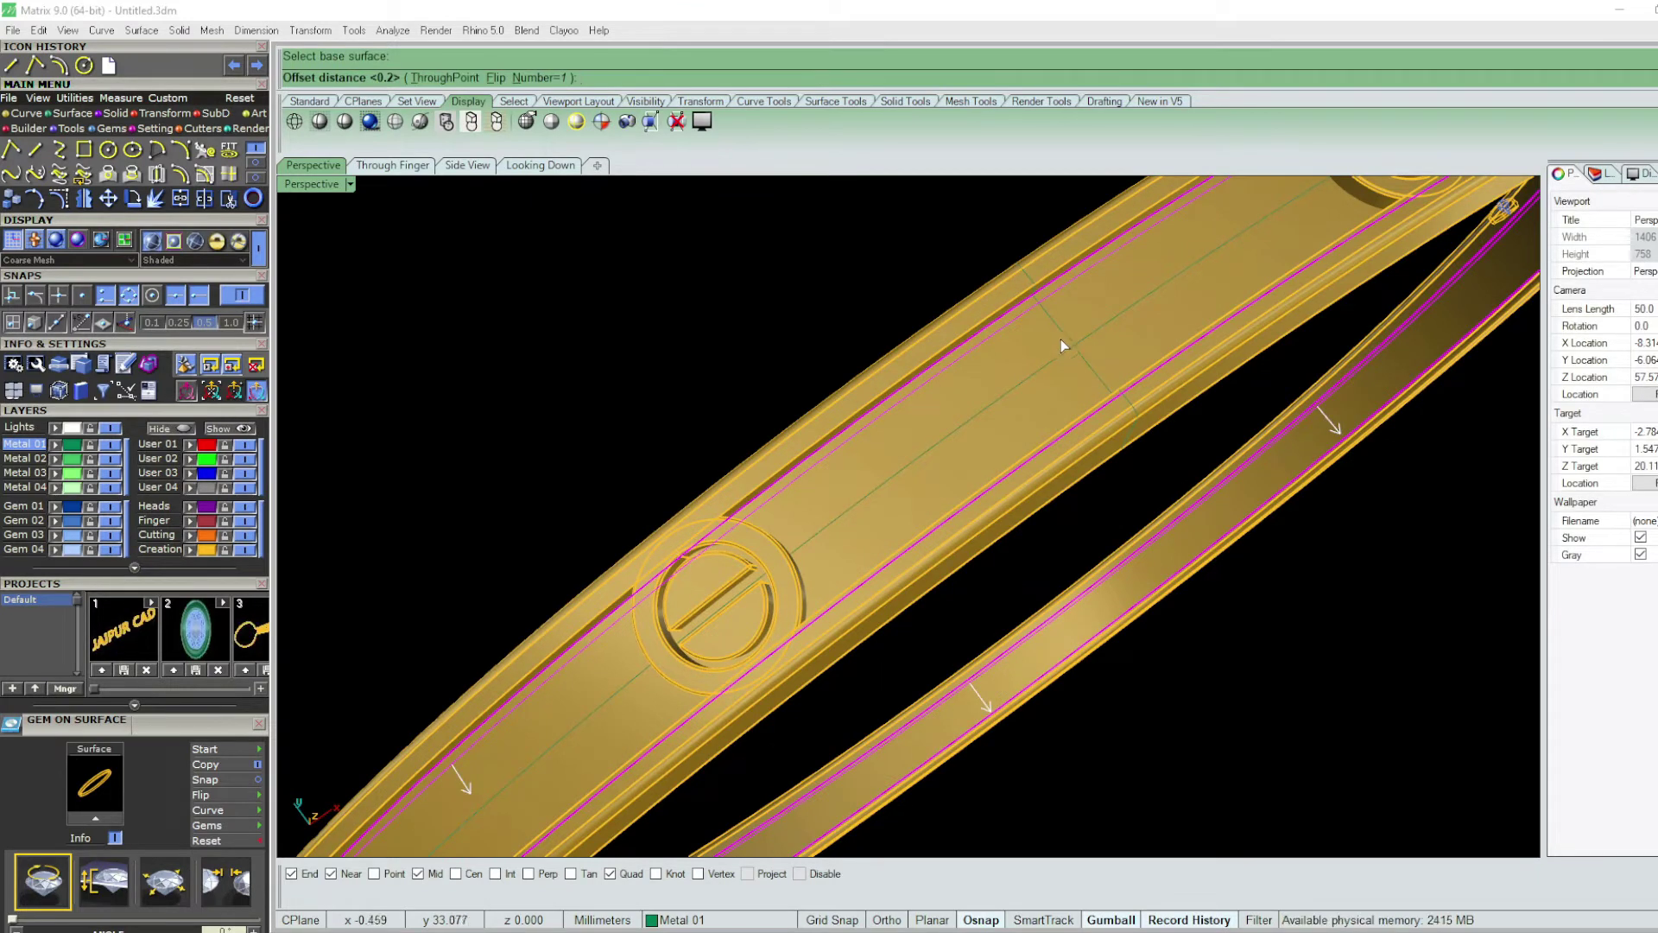
pyautogui.write('t')
pyautogui.press('Return')
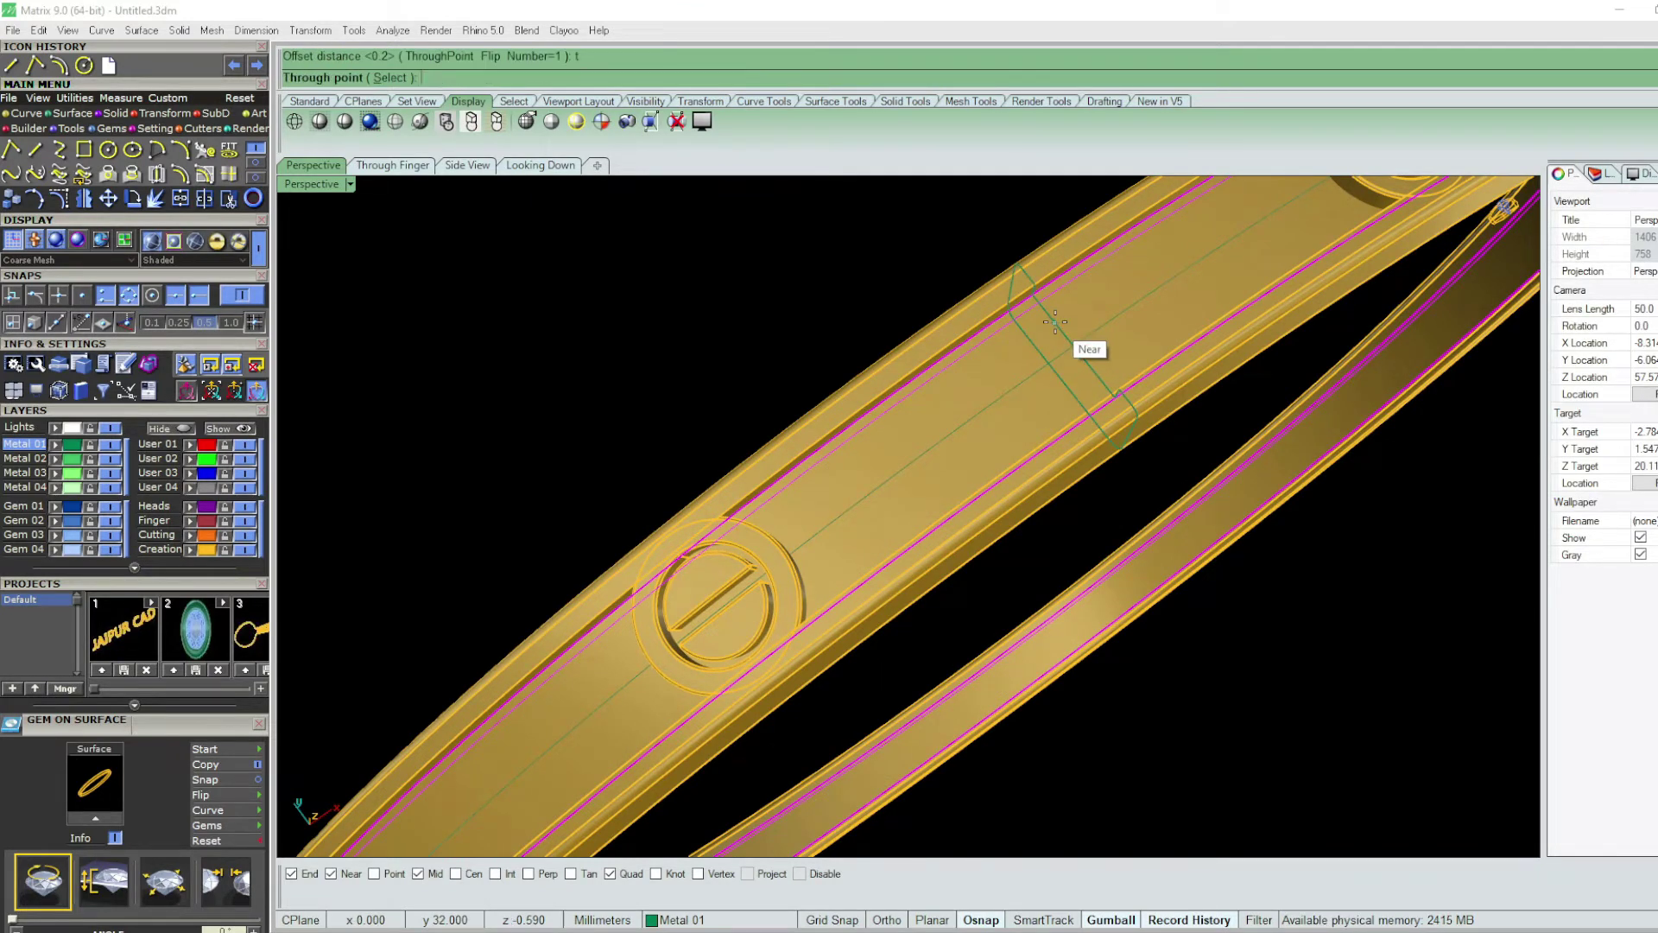
pyautogui.click(1055, 323)
pyautogui.click(1069, 309)
pyautogui.press('Return')
# - Split the offset curve at a picked point and delete the unneeded piece
pyautogui.write('split')
pyautogui.press('Return')
pyautogui.write('p')
pyautogui.press('Return')
pyautogui.click(1055, 322)
pyautogui.press('Return')
pyautogui.click(823, 496)
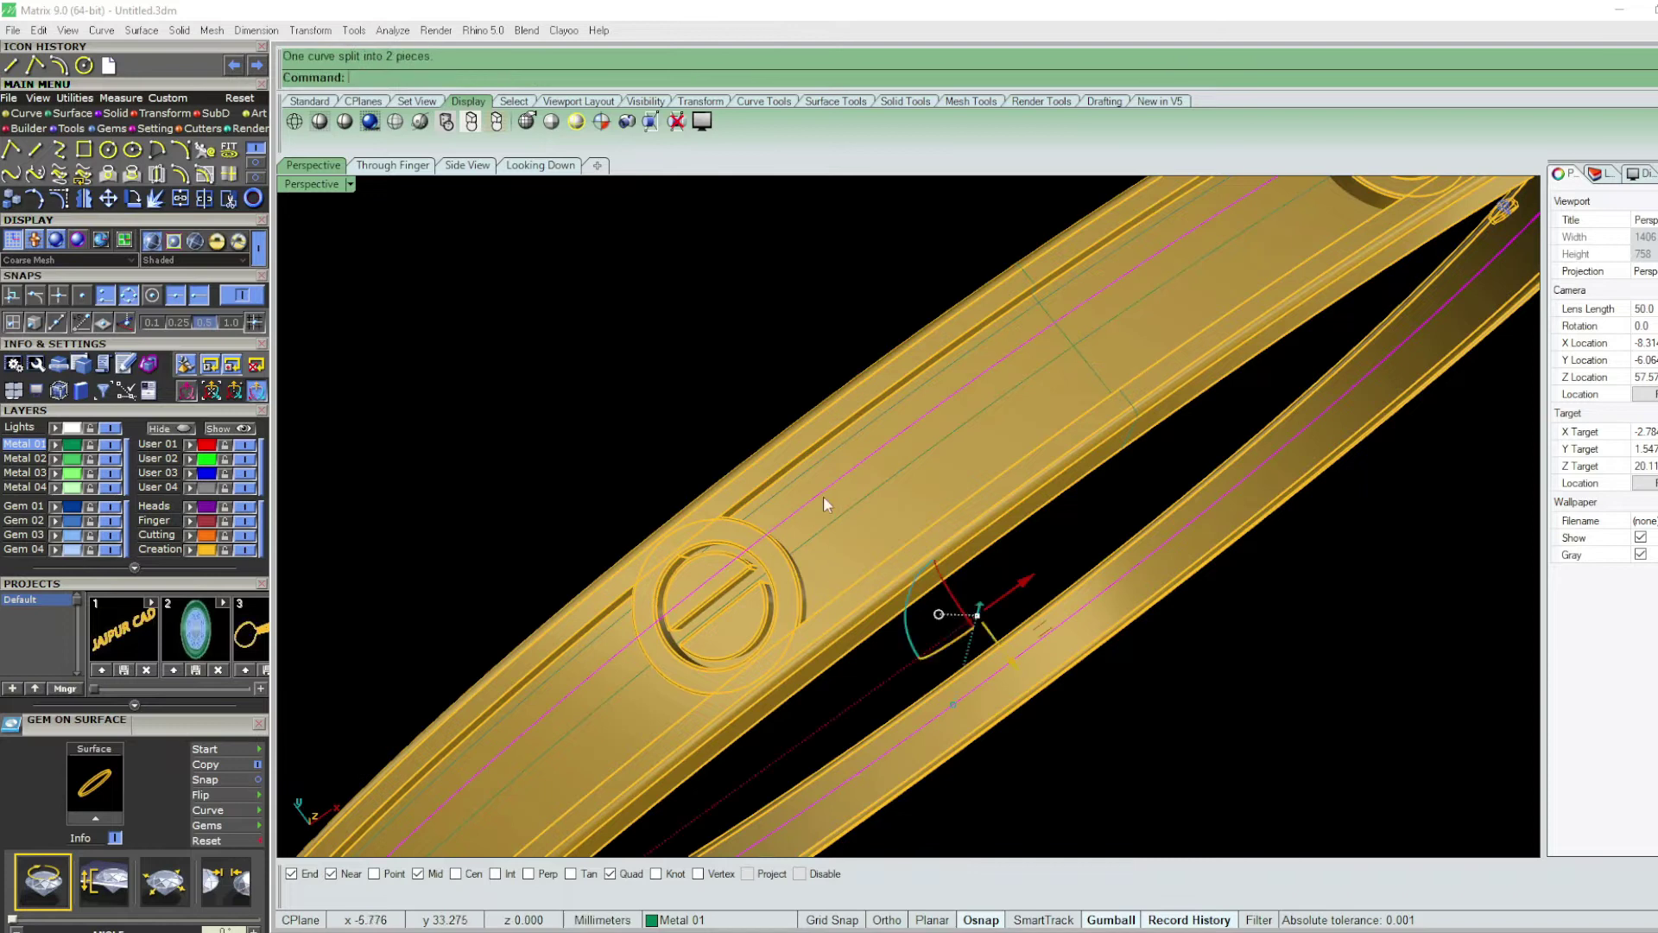
pyautogui.click(820, 494)
pyautogui.press('Return')
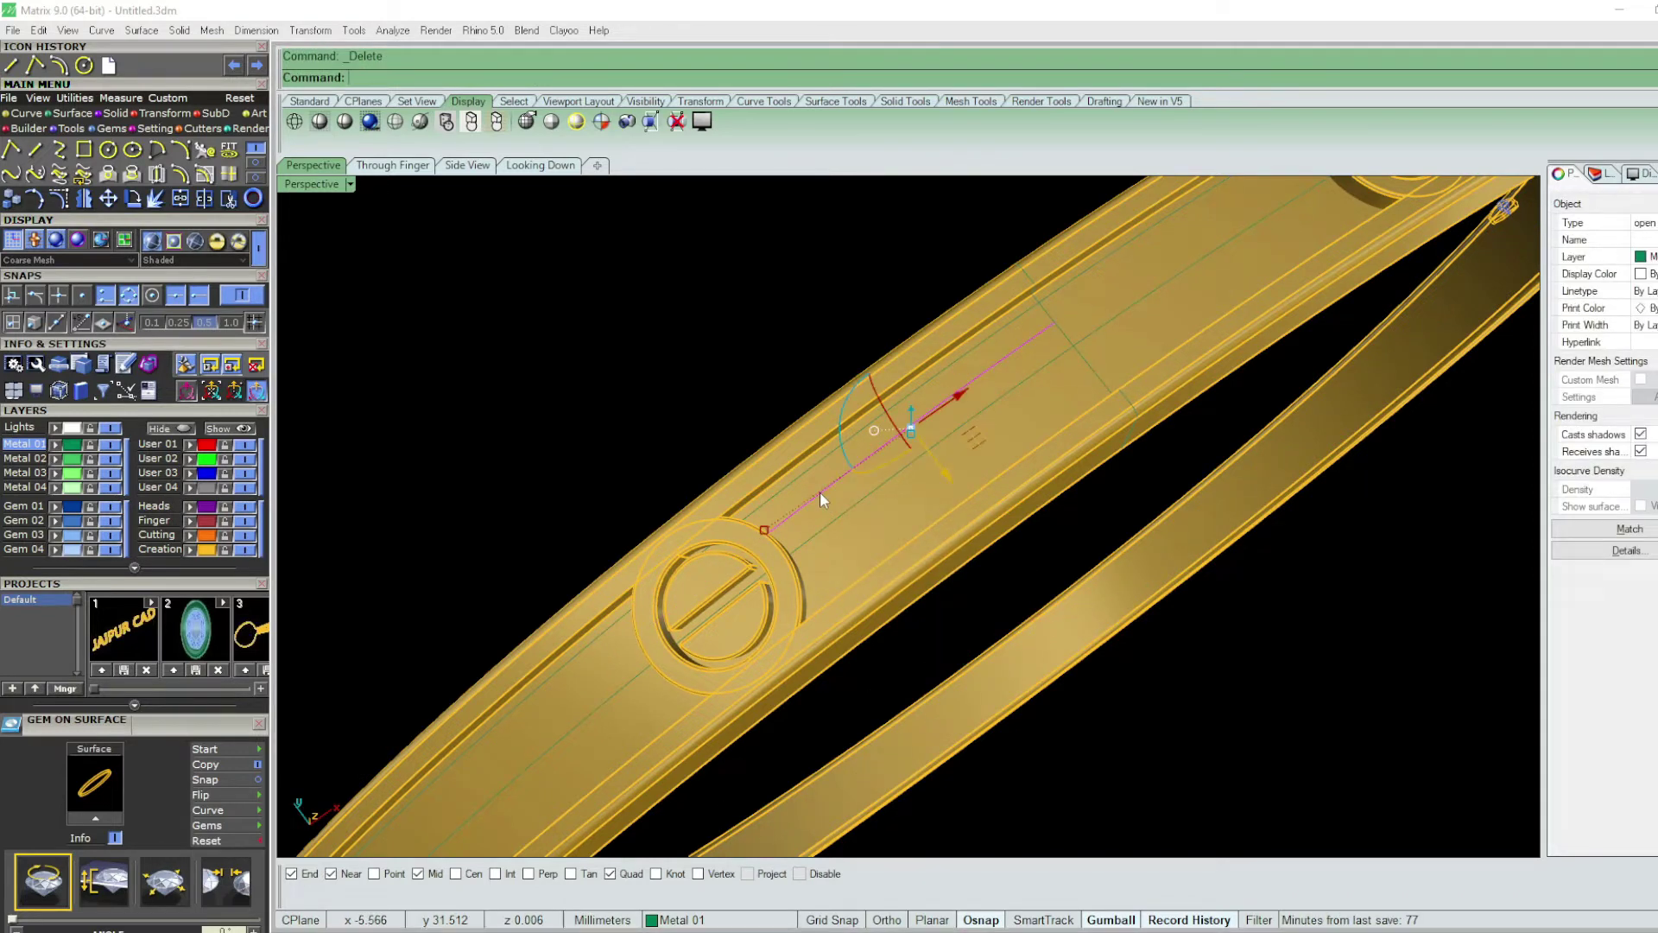
pyautogui.middleClick(821, 492)
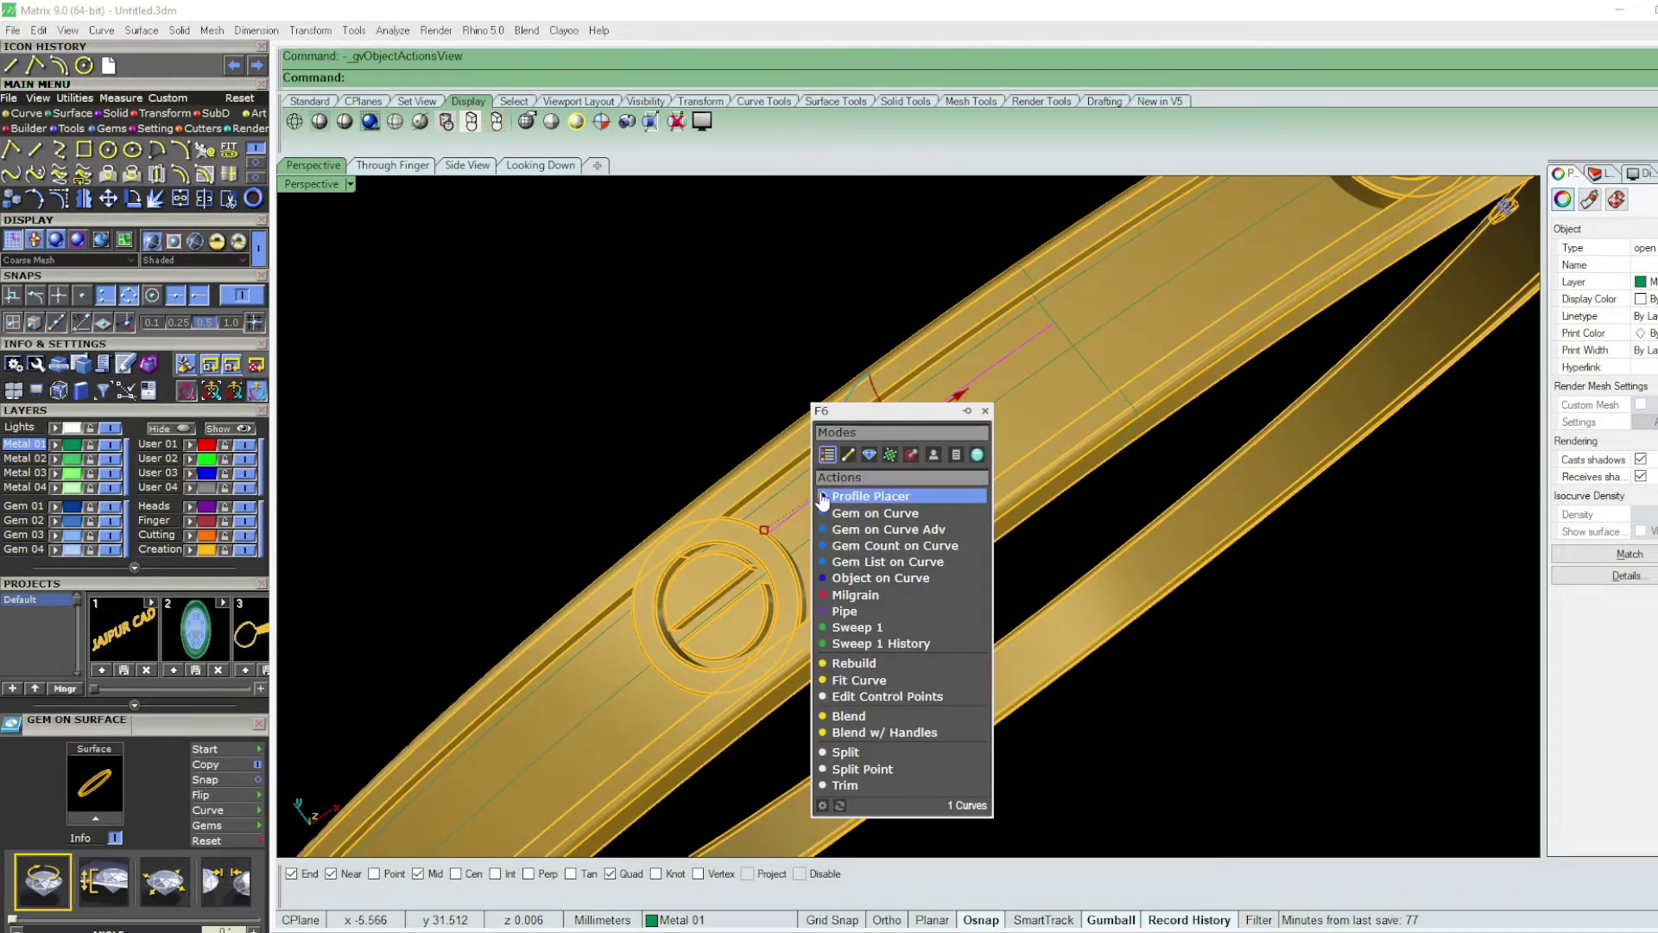
# - Set the gems on the curve to 1.2 mm size with 0.15 mm spacing
pyautogui.click(868, 510)
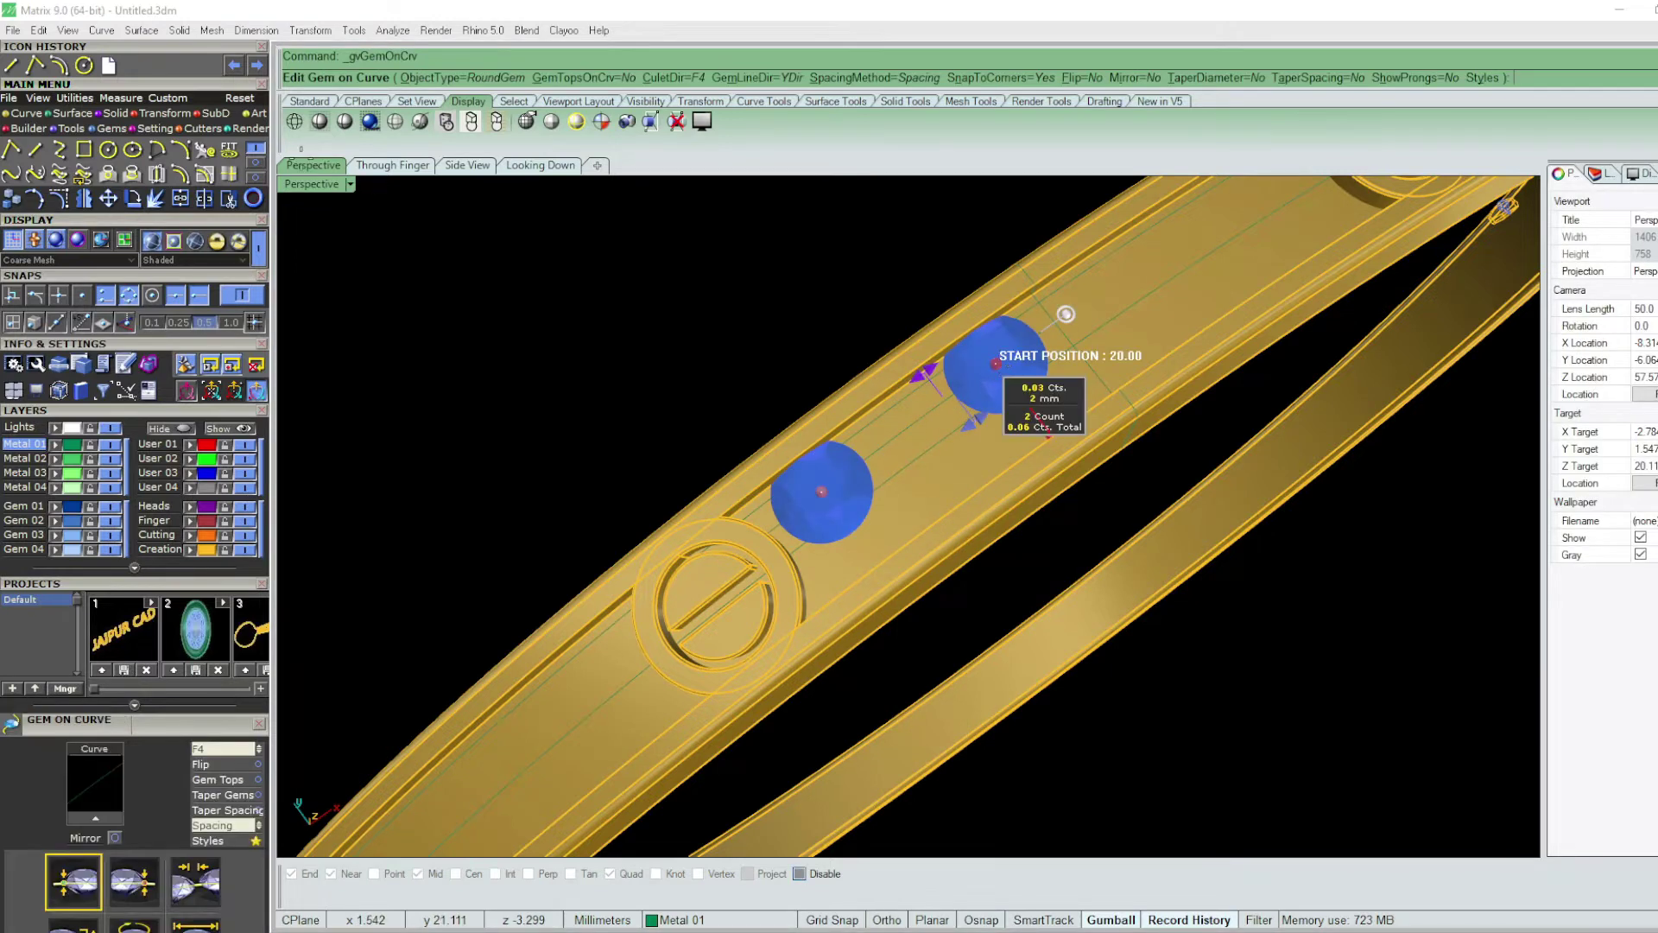
pyautogui.scroll(-1, 231, 700)
pyautogui.scroll(-3, 226, 698)
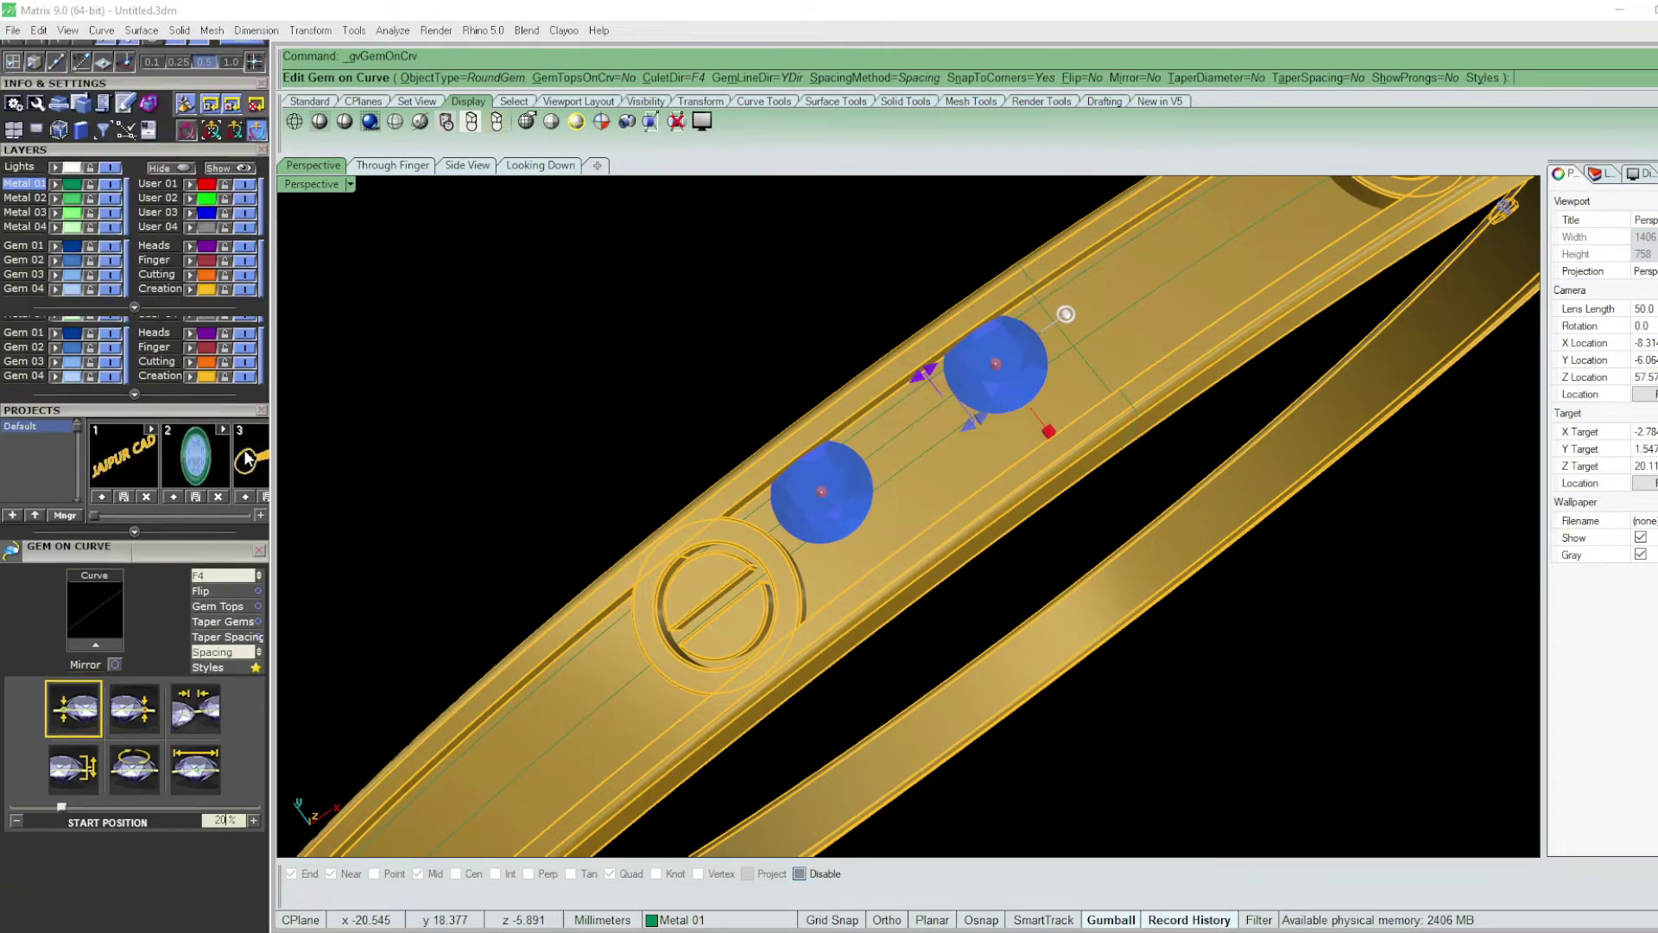
pyautogui.scroll(-2, 221, 696)
pyautogui.click(201, 660)
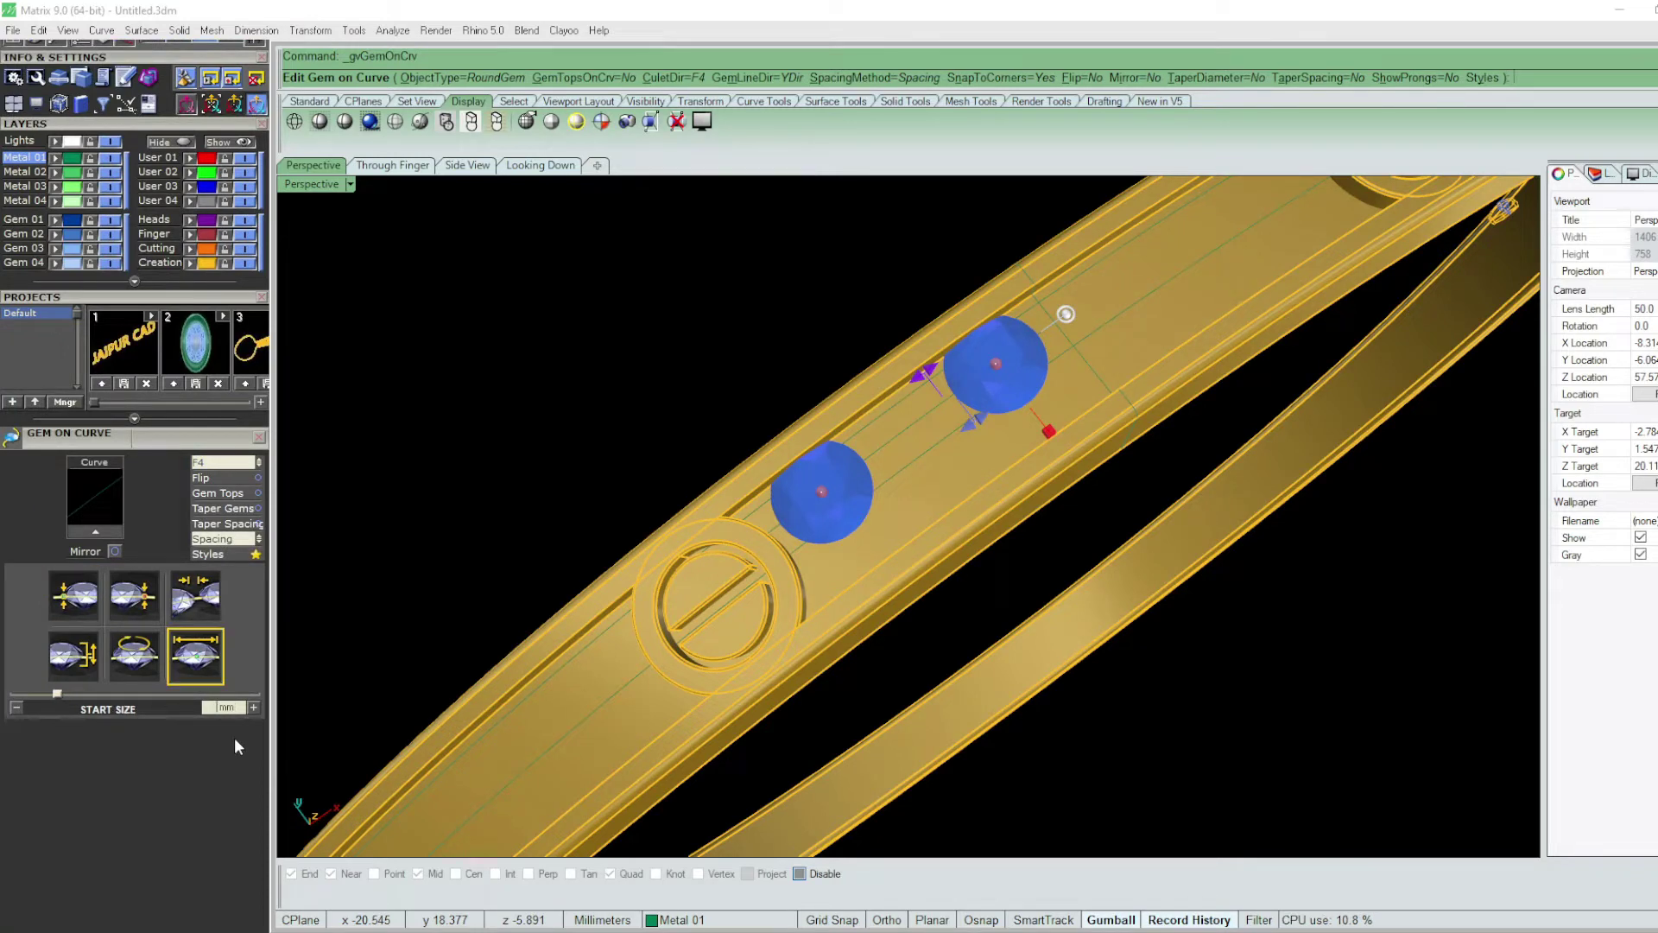
pyautogui.moveTo(57, 693); pyautogui.dragTo(37, 694)
pyautogui.click(197, 594)
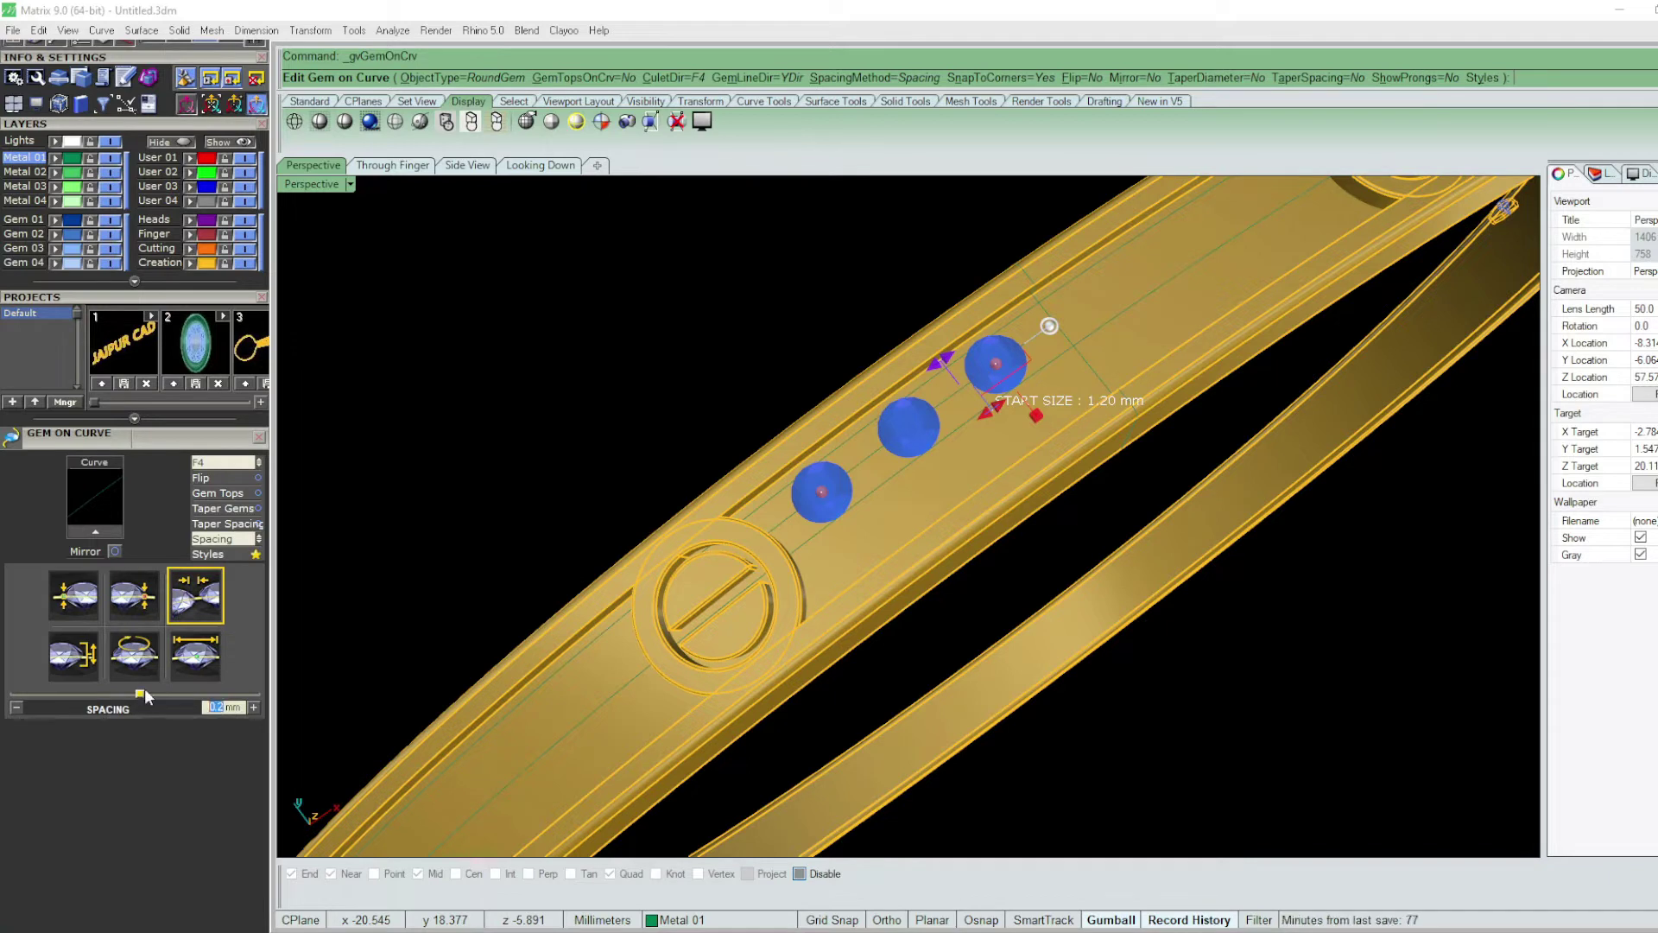
pyautogui.write('0.15')
pyautogui.press('Return')
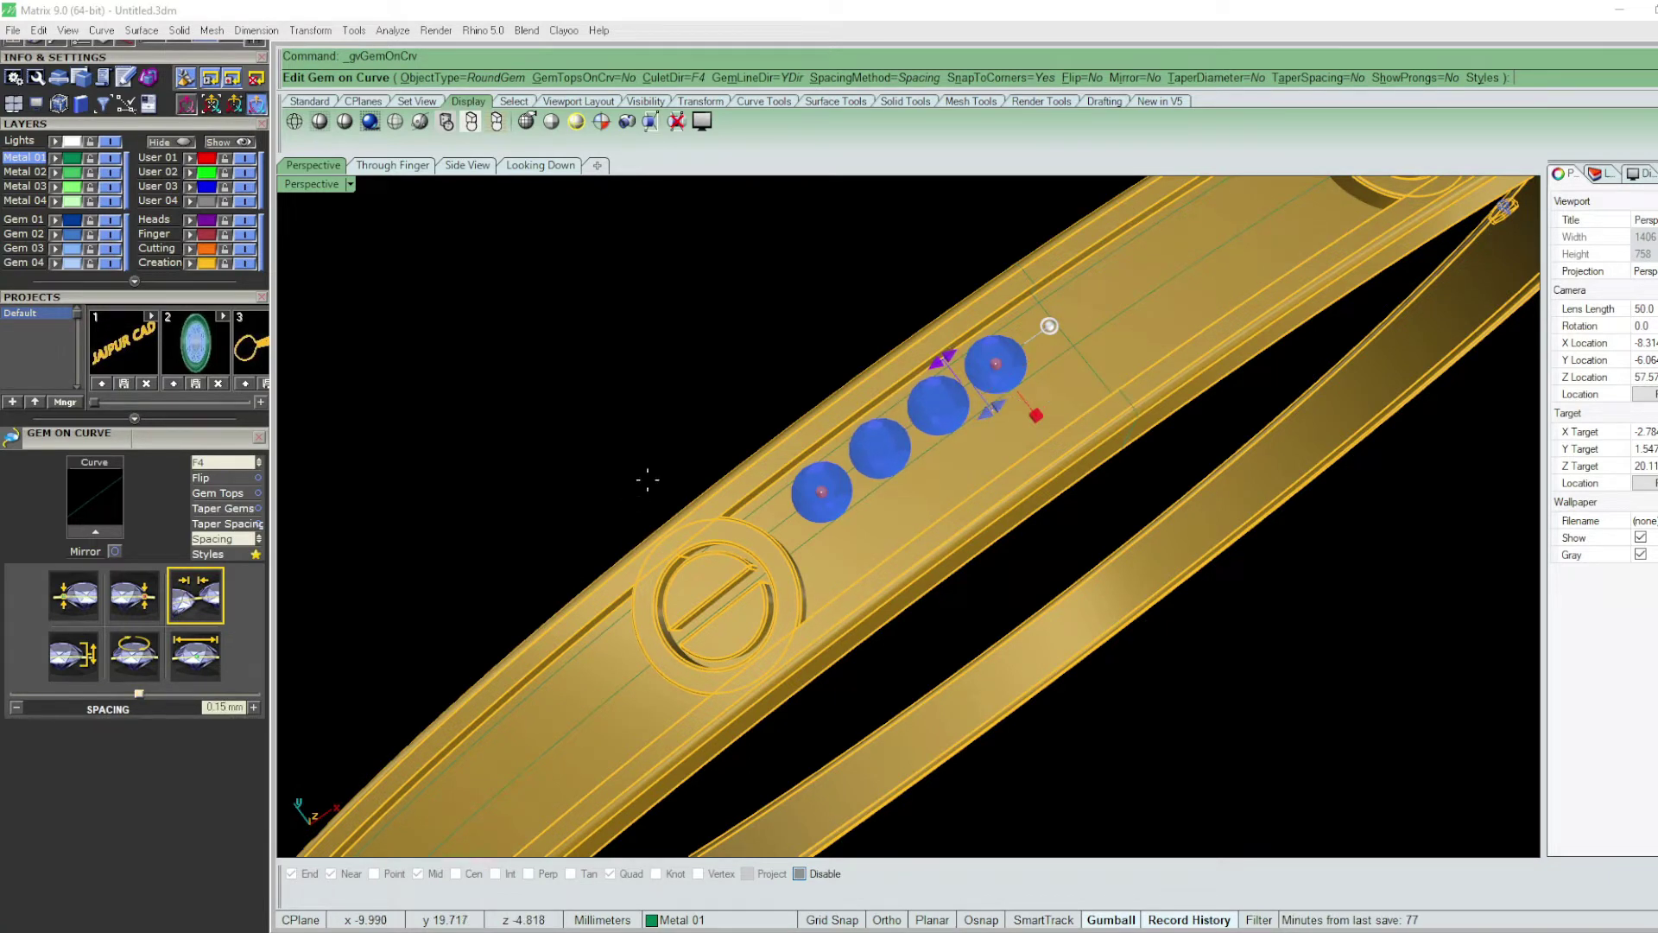
# - Drag the row's start and end handles along the band to reposition the gems
pyautogui.scroll(5, 1012, 399)
pyautogui.moveTo(1012, 399); pyautogui.dragTo(1115, 305)
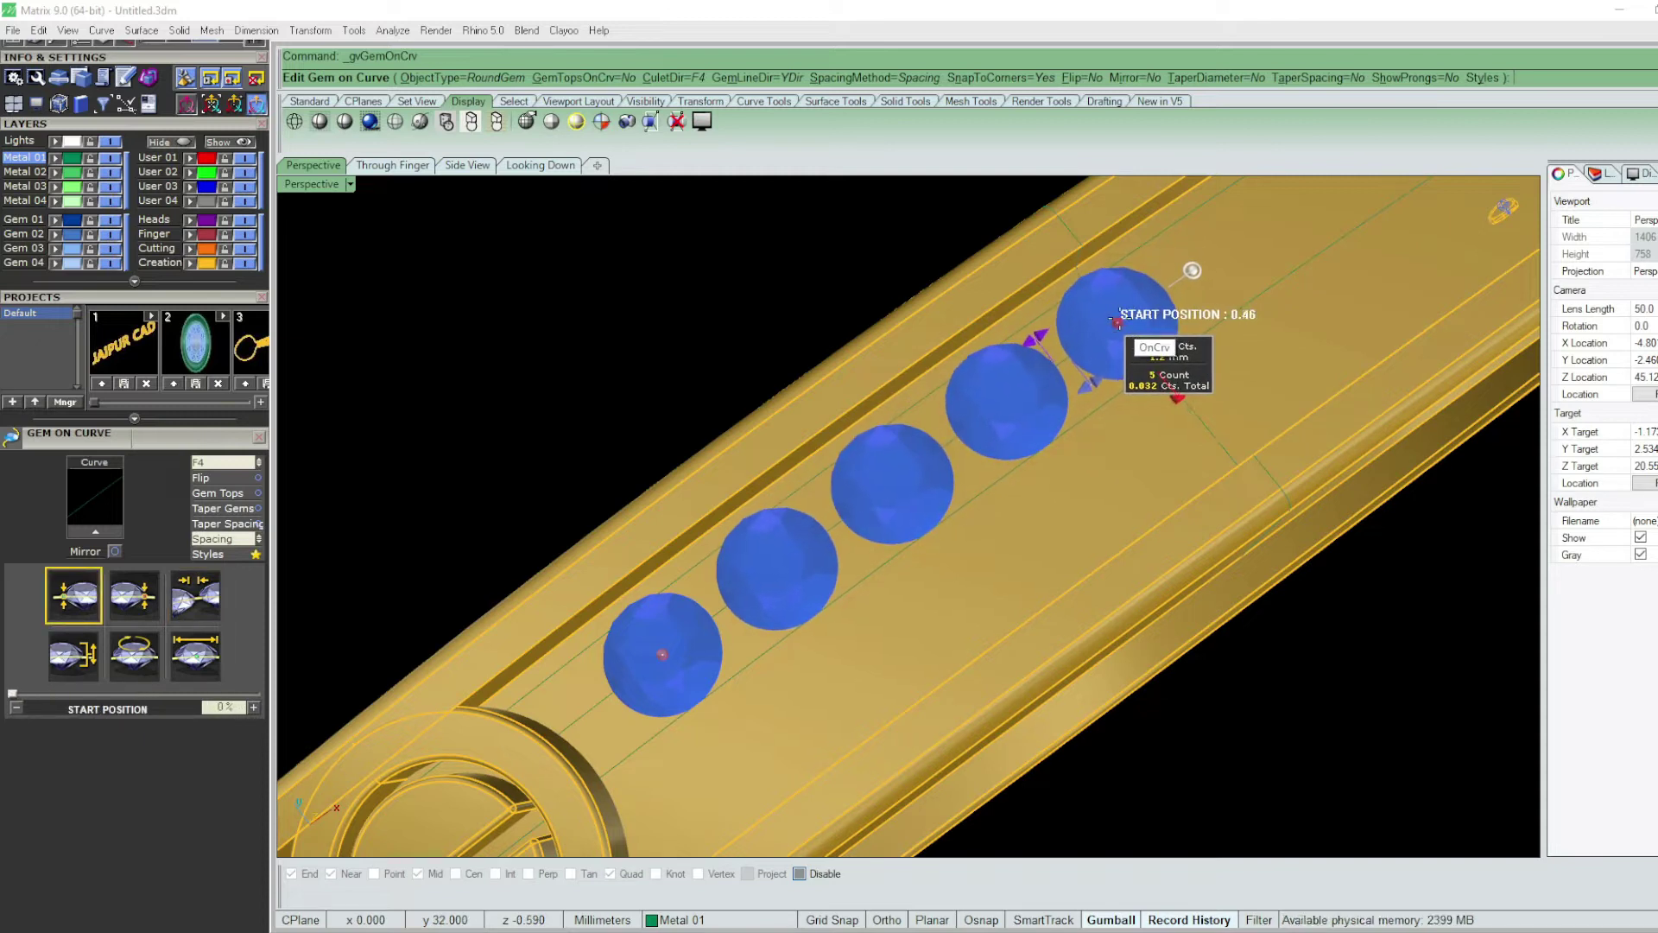
pyautogui.moveTo(1111, 309); pyautogui.dragTo(1114, 308)
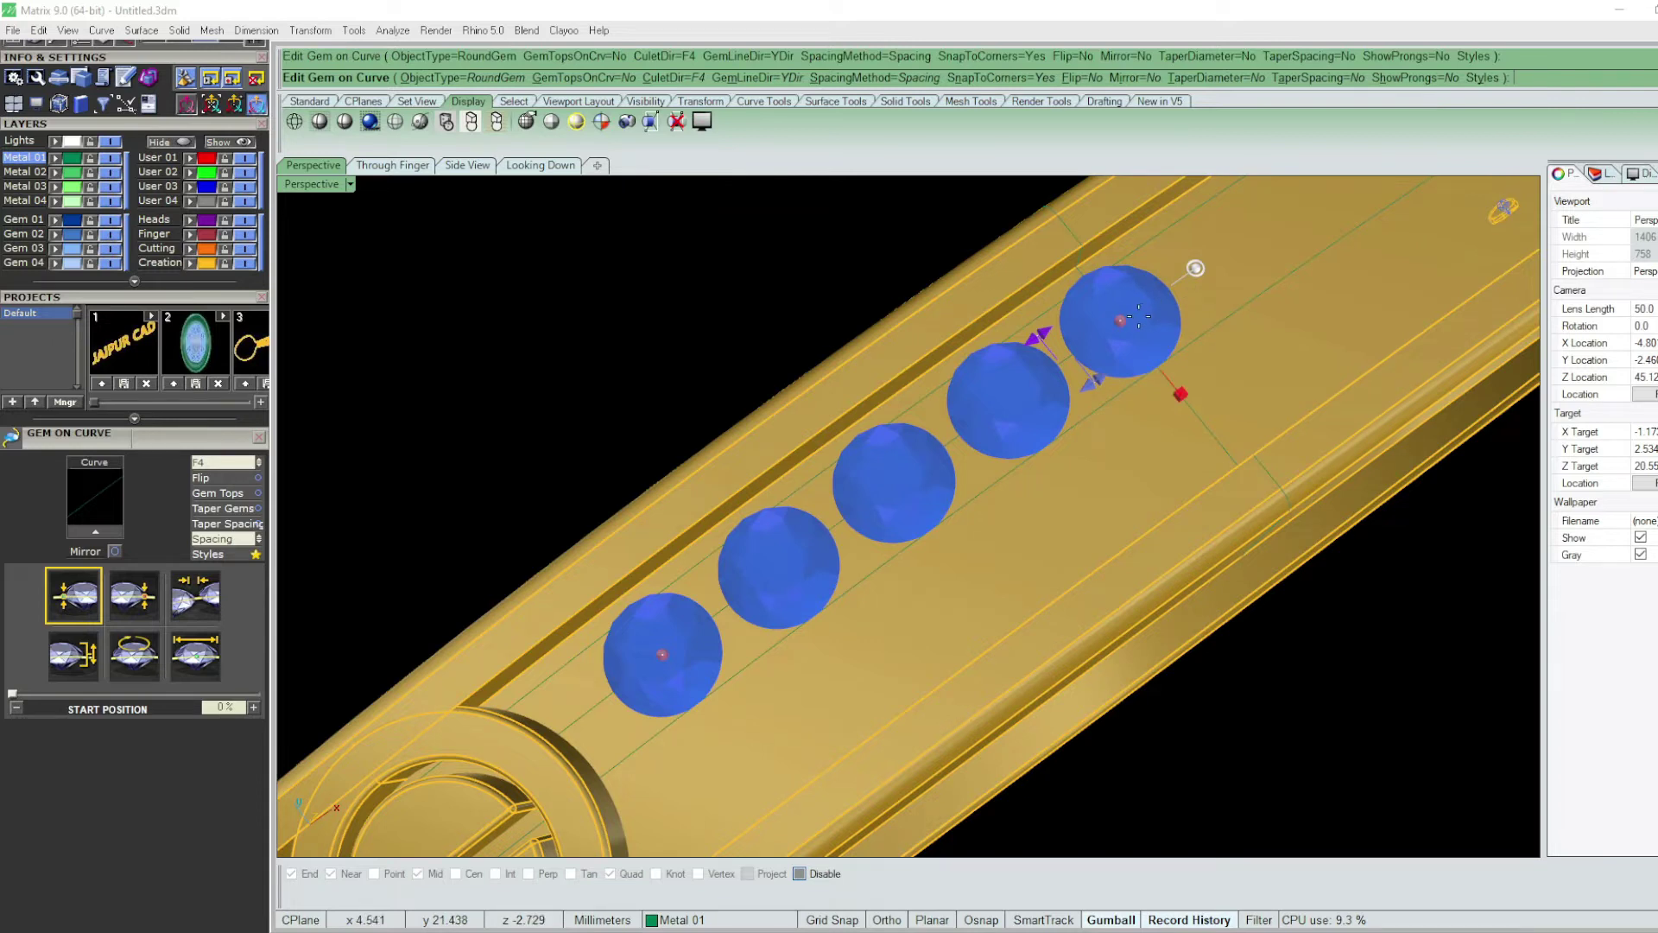
pyautogui.scroll(5, 1194, 317)
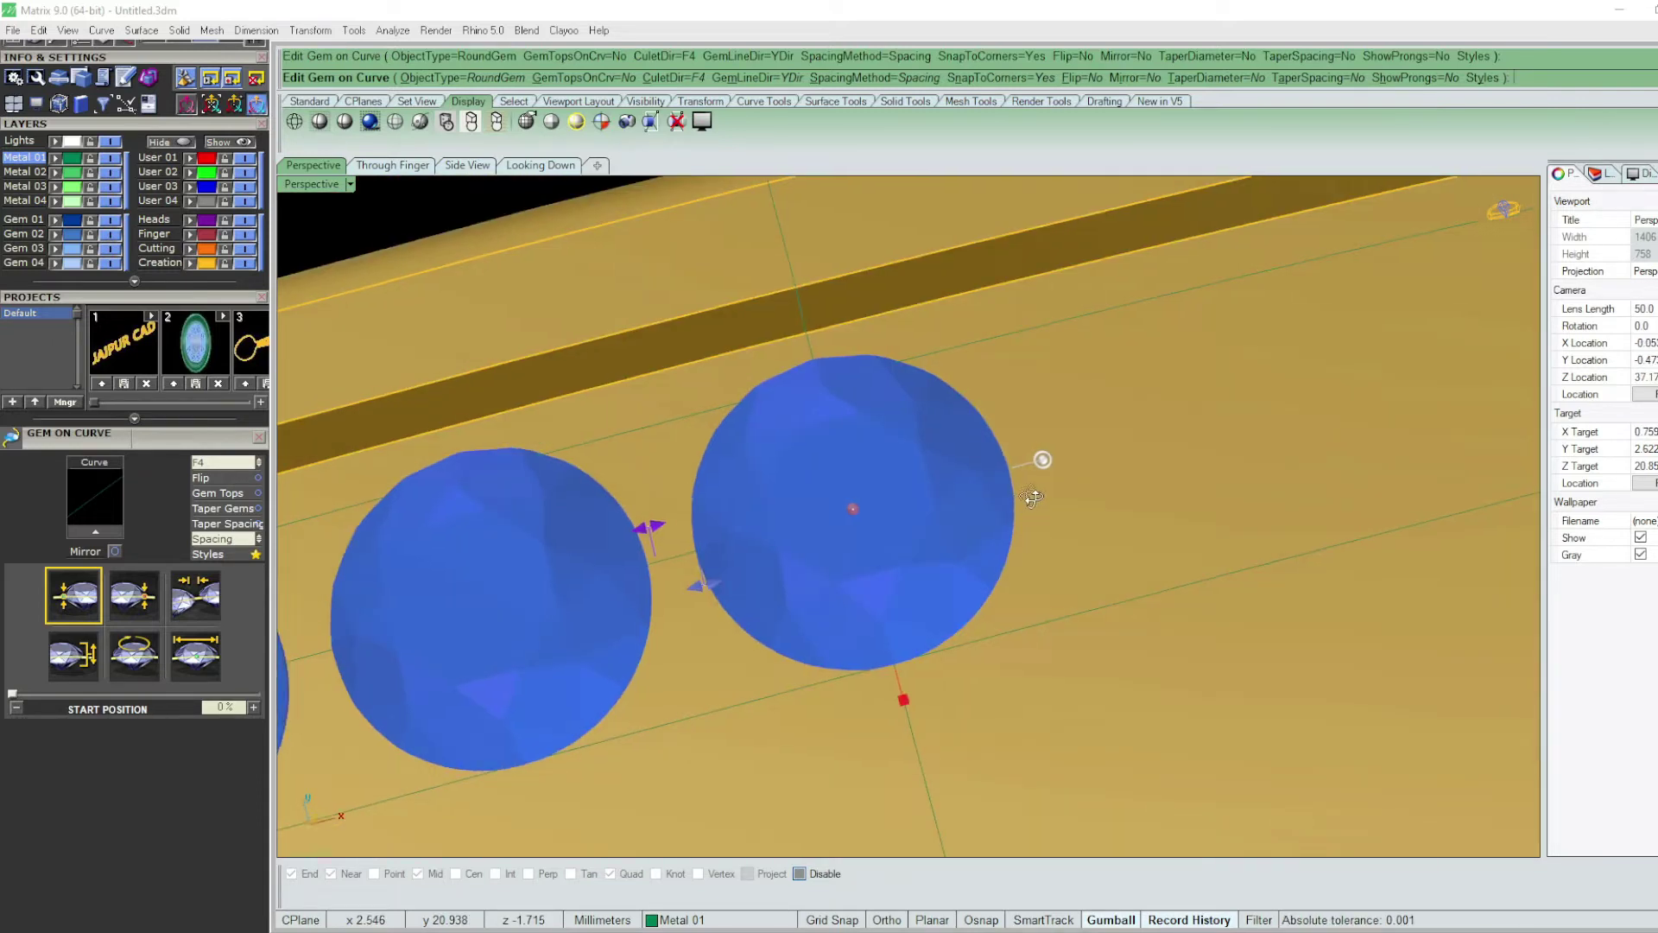
pyautogui.scroll(-2, 1015, 499)
pyautogui.scroll(-3, 1002, 544)
pyautogui.scroll(-2, 989, 587)
pyautogui.keyDown('shift'); pyautogui.moveTo(989, 588); pyautogui.dragTo(985, 450, button='right'); pyautogui.keyUp('shift')
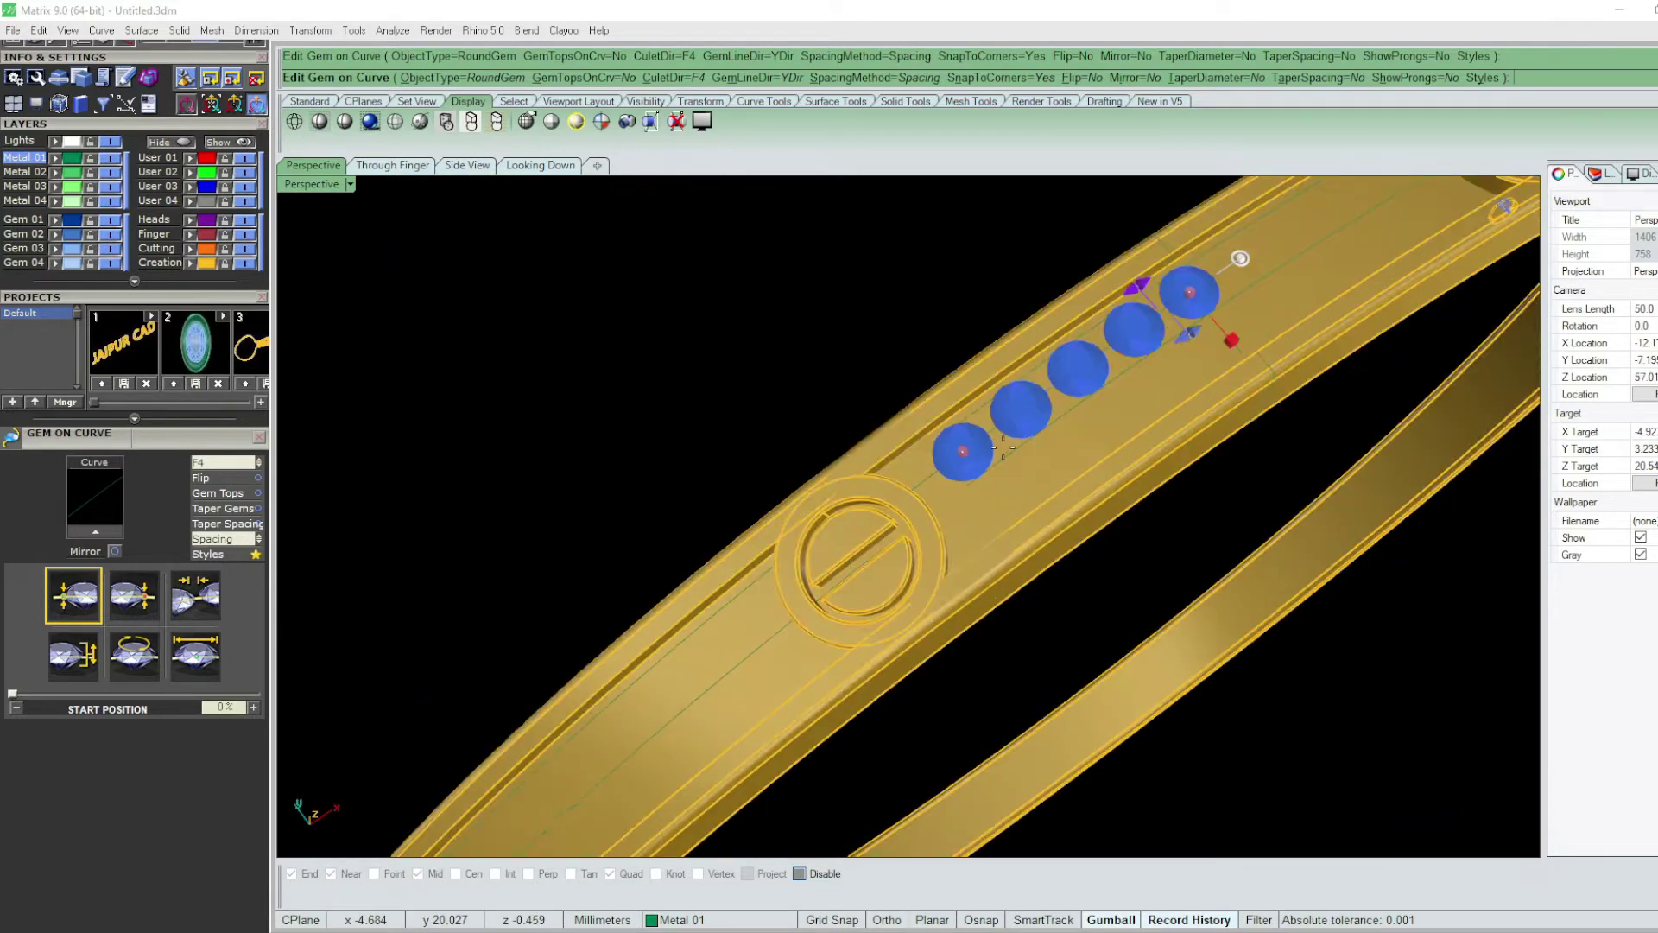
pyautogui.scroll(2, 985, 450)
pyautogui.scroll(2, 941, 453)
pyautogui.moveTo(941, 453)
pyautogui.mouseDown()
pyautogui.moveTo(874, 493)
pyautogui.moveTo(891, 480)
pyautogui.mouseUp()
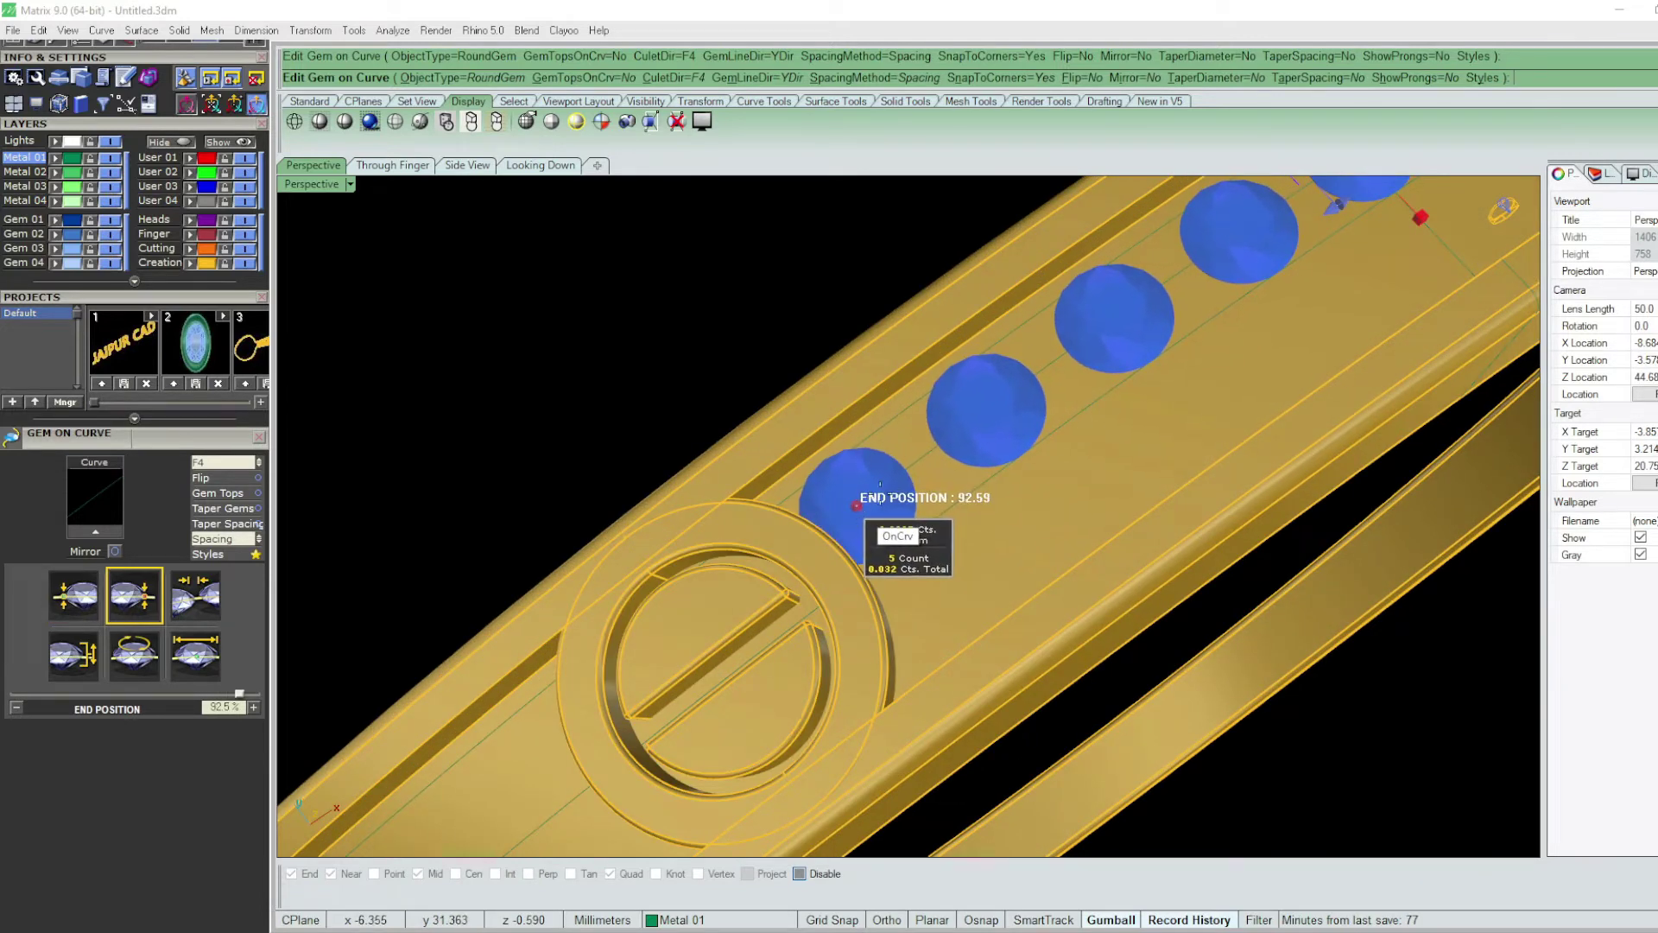
pyautogui.moveTo(892, 480); pyautogui.dragTo(902, 472)
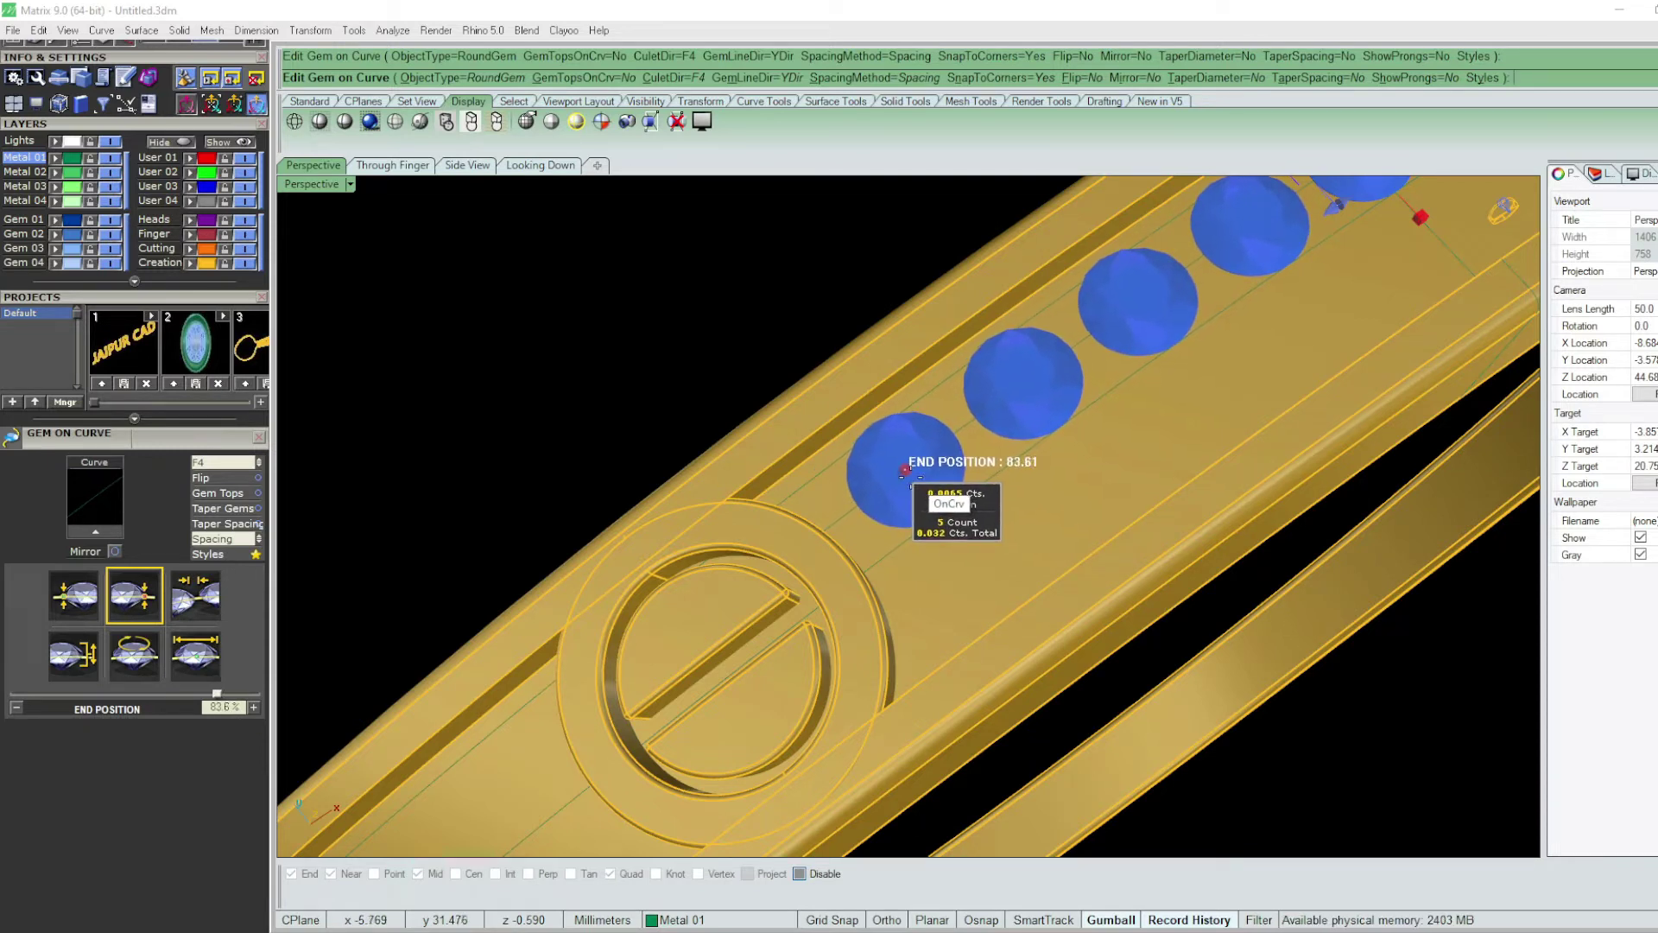
pyautogui.scroll(-3, 1093, 386)
pyautogui.moveTo(1092, 389); pyautogui.dragTo(1077, 361)
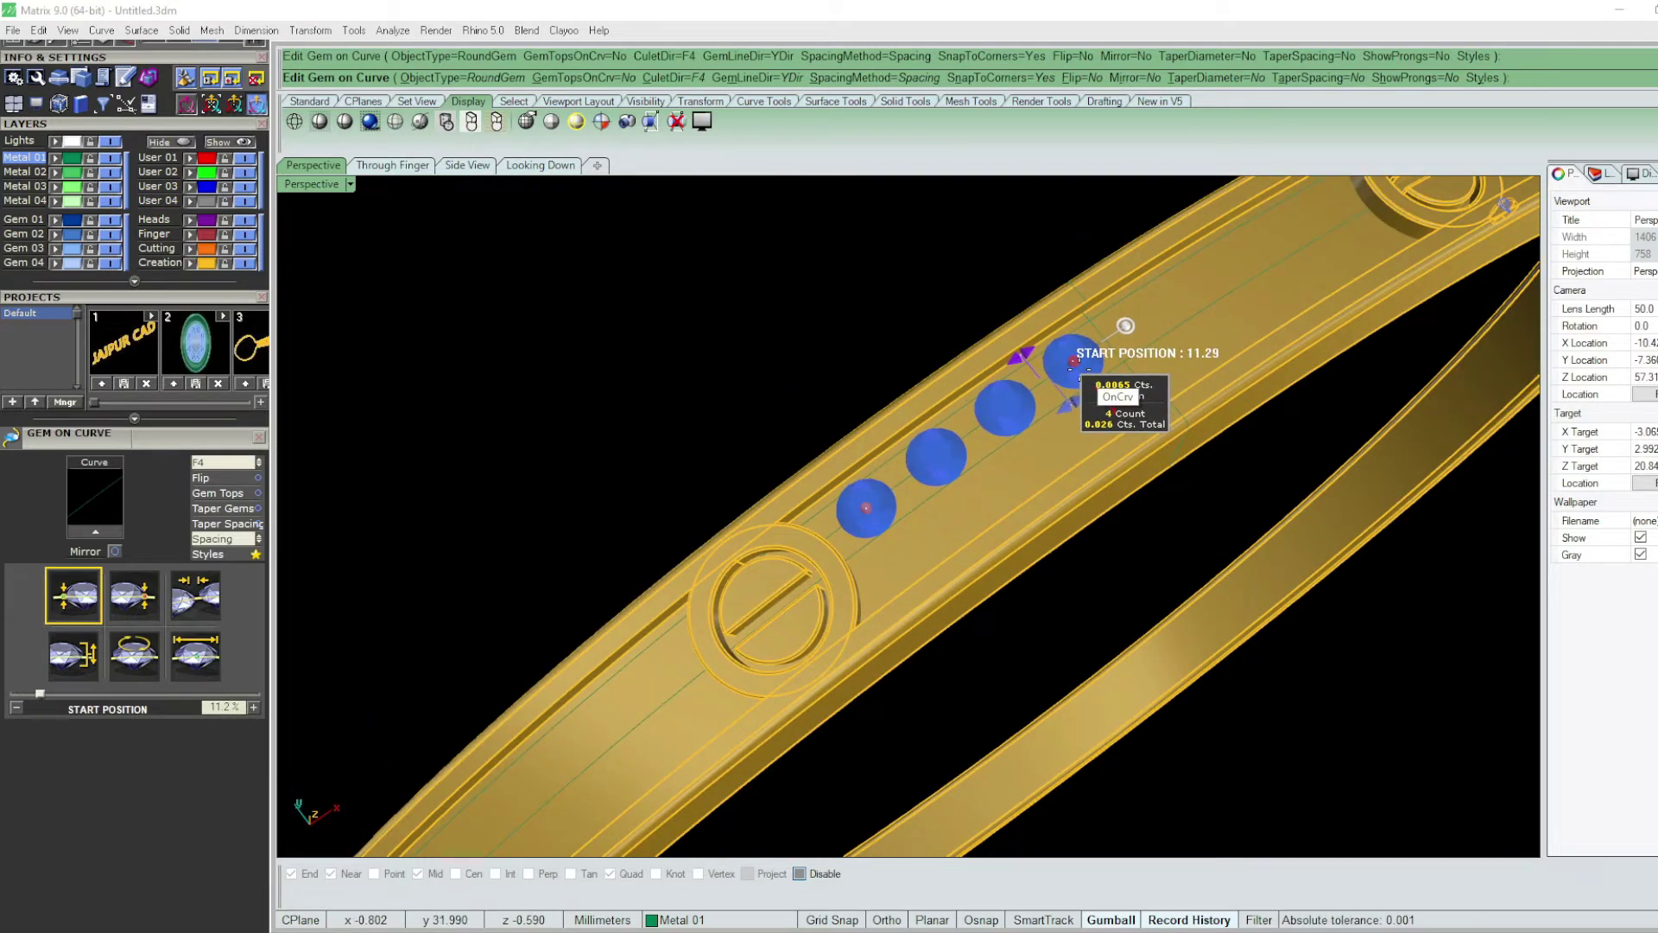
pyautogui.moveTo(867, 508); pyautogui.dragTo(851, 522)
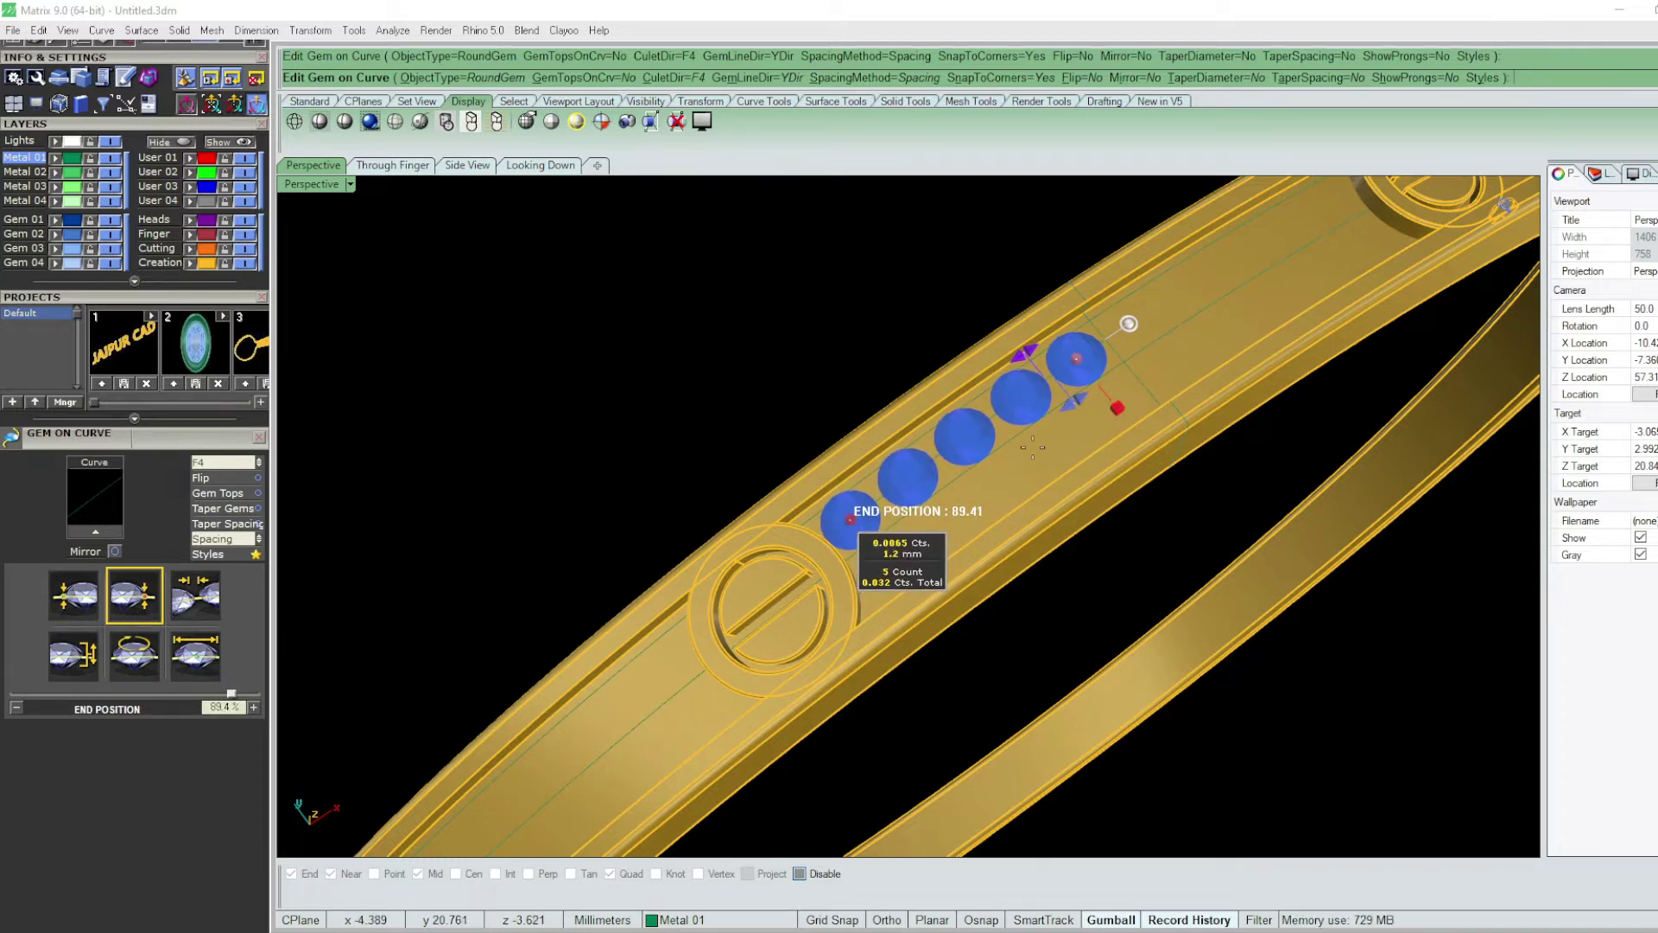
pyautogui.moveTo(1091, 393); pyautogui.dragTo(618, 455, button='right')
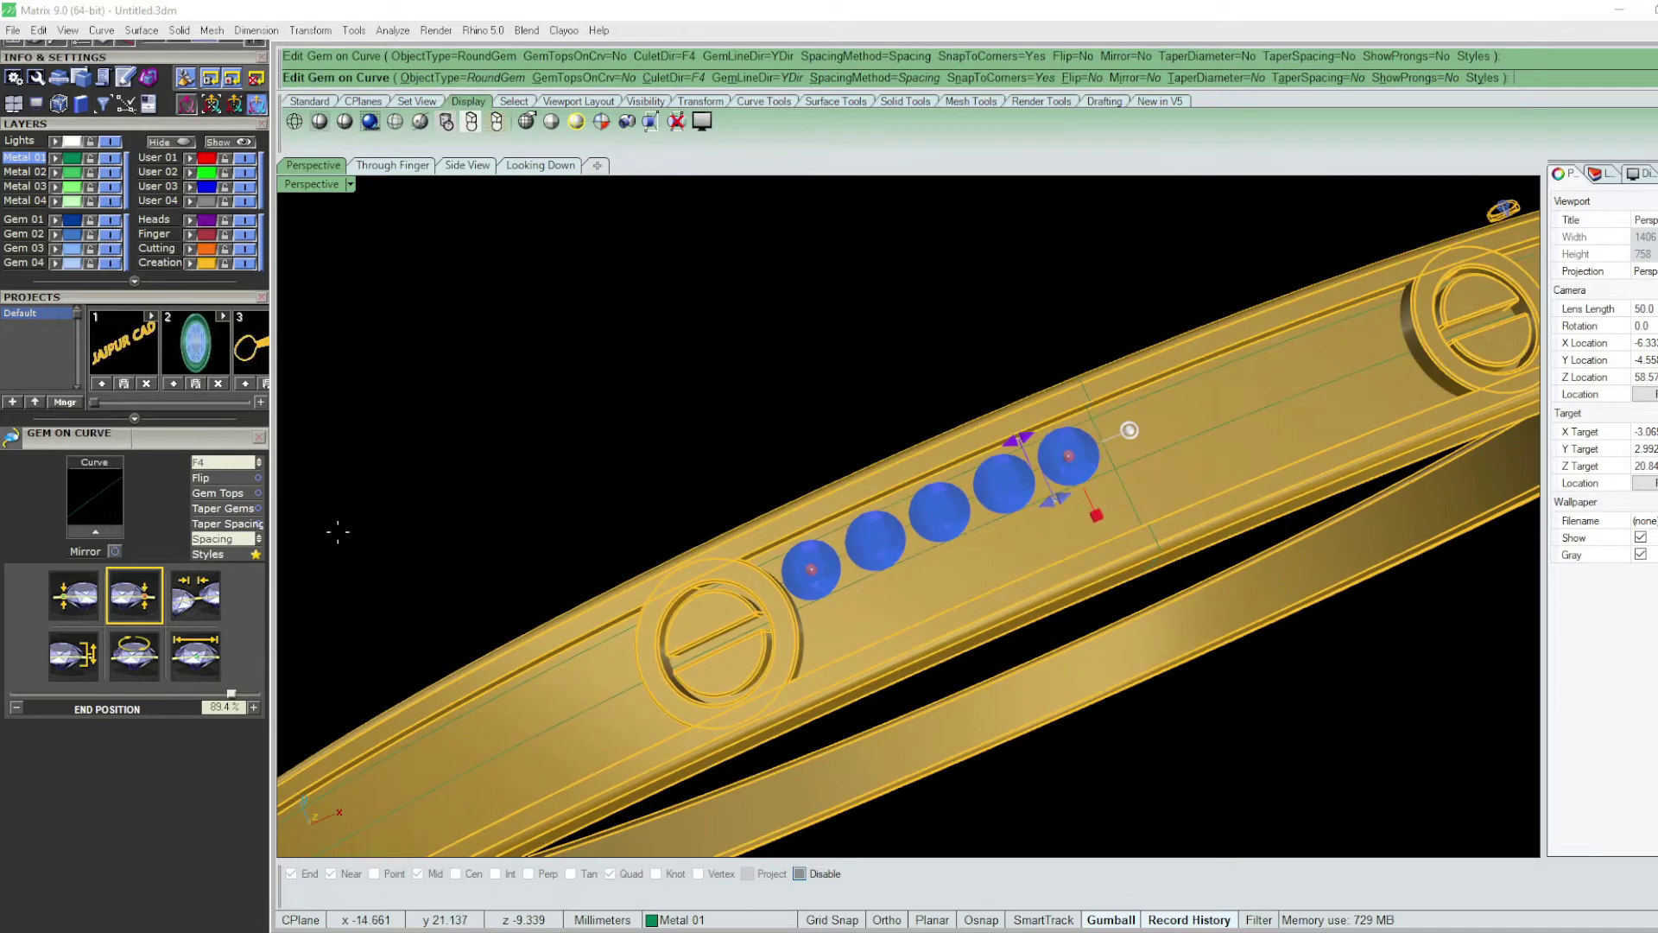
# - Change the spacing to 0.14 mm and nudge the end gems to fit five beside the screw circle
pyautogui.click(195, 595)
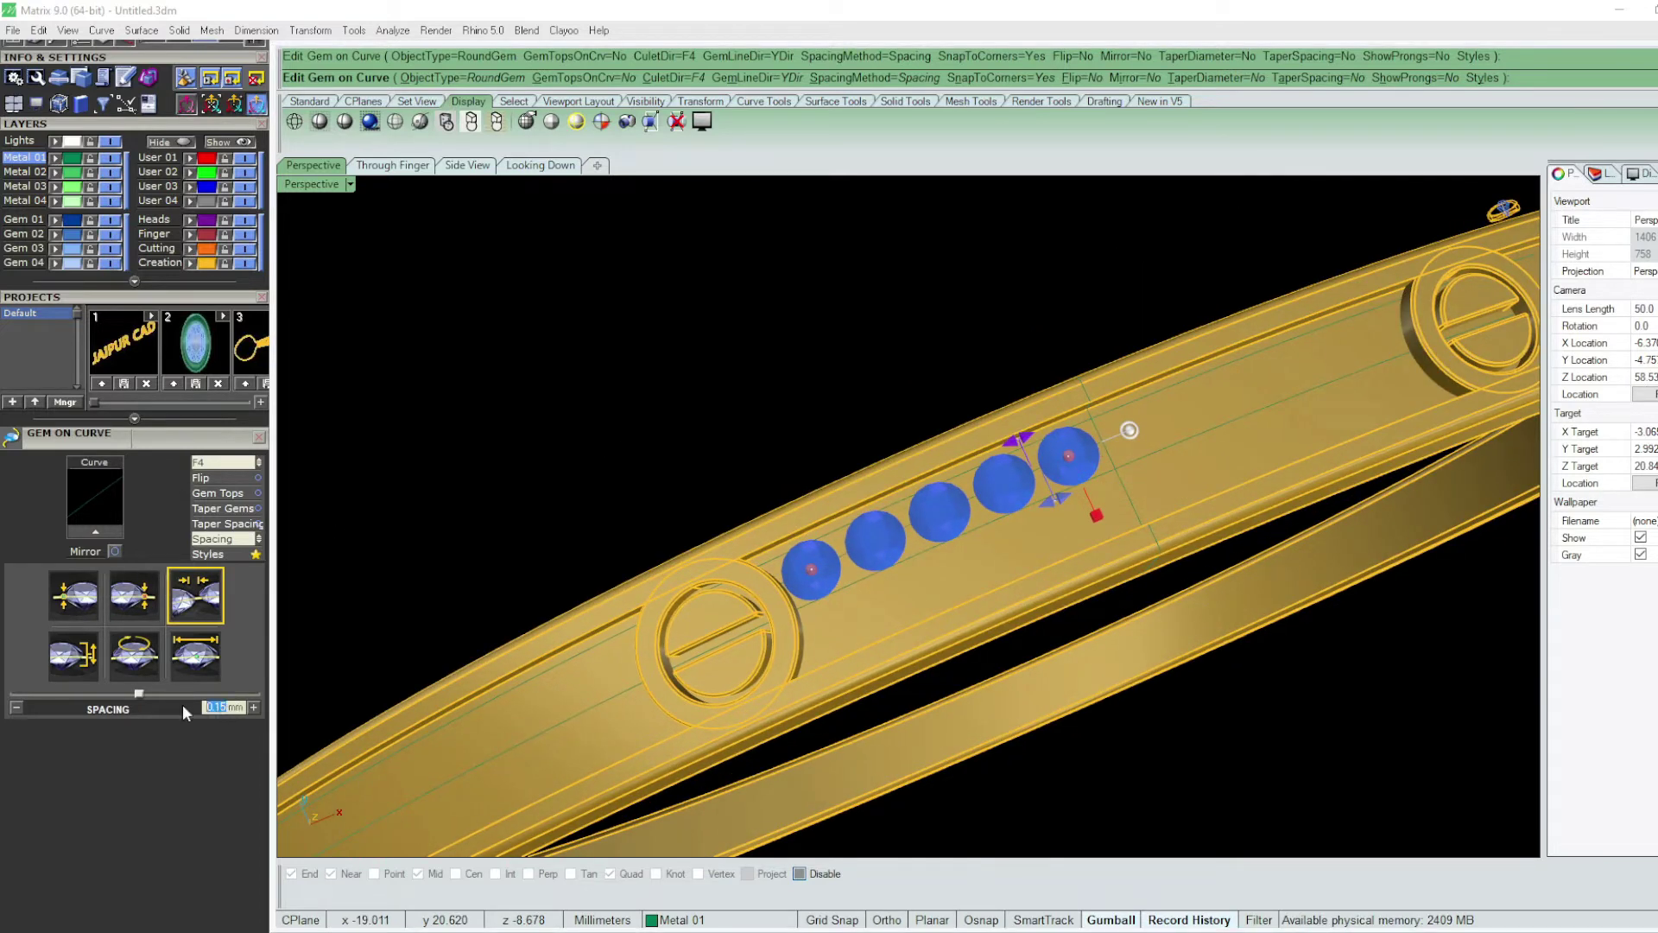
pyautogui.write('0.14')
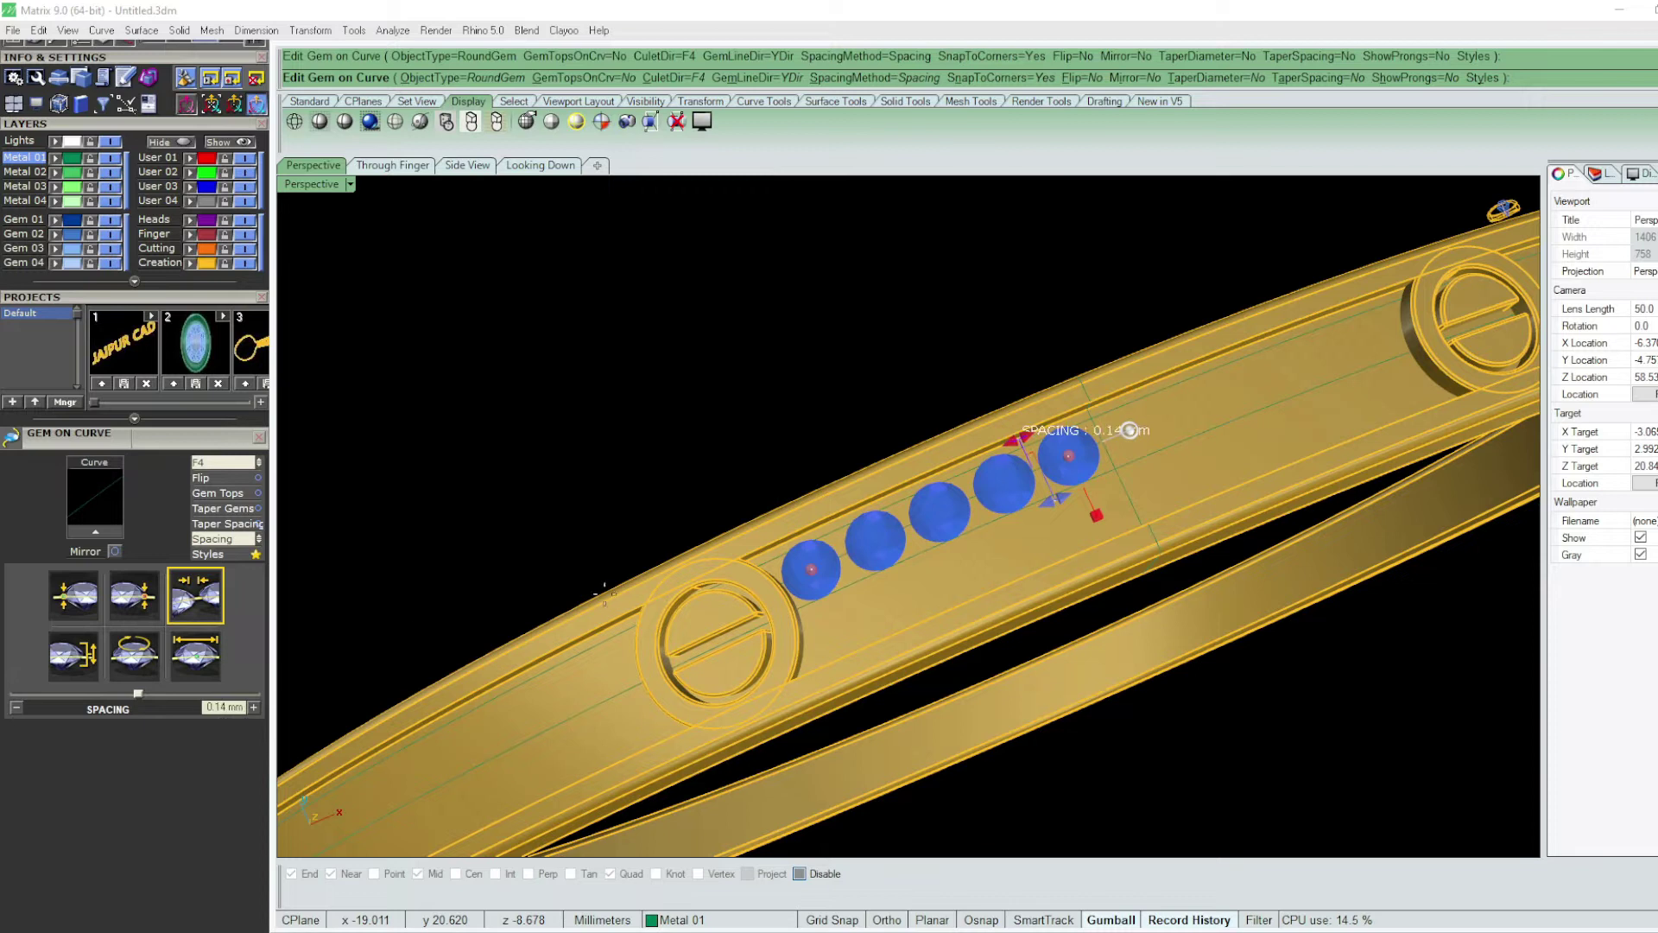
pyautogui.scroll(5, 1120, 446)
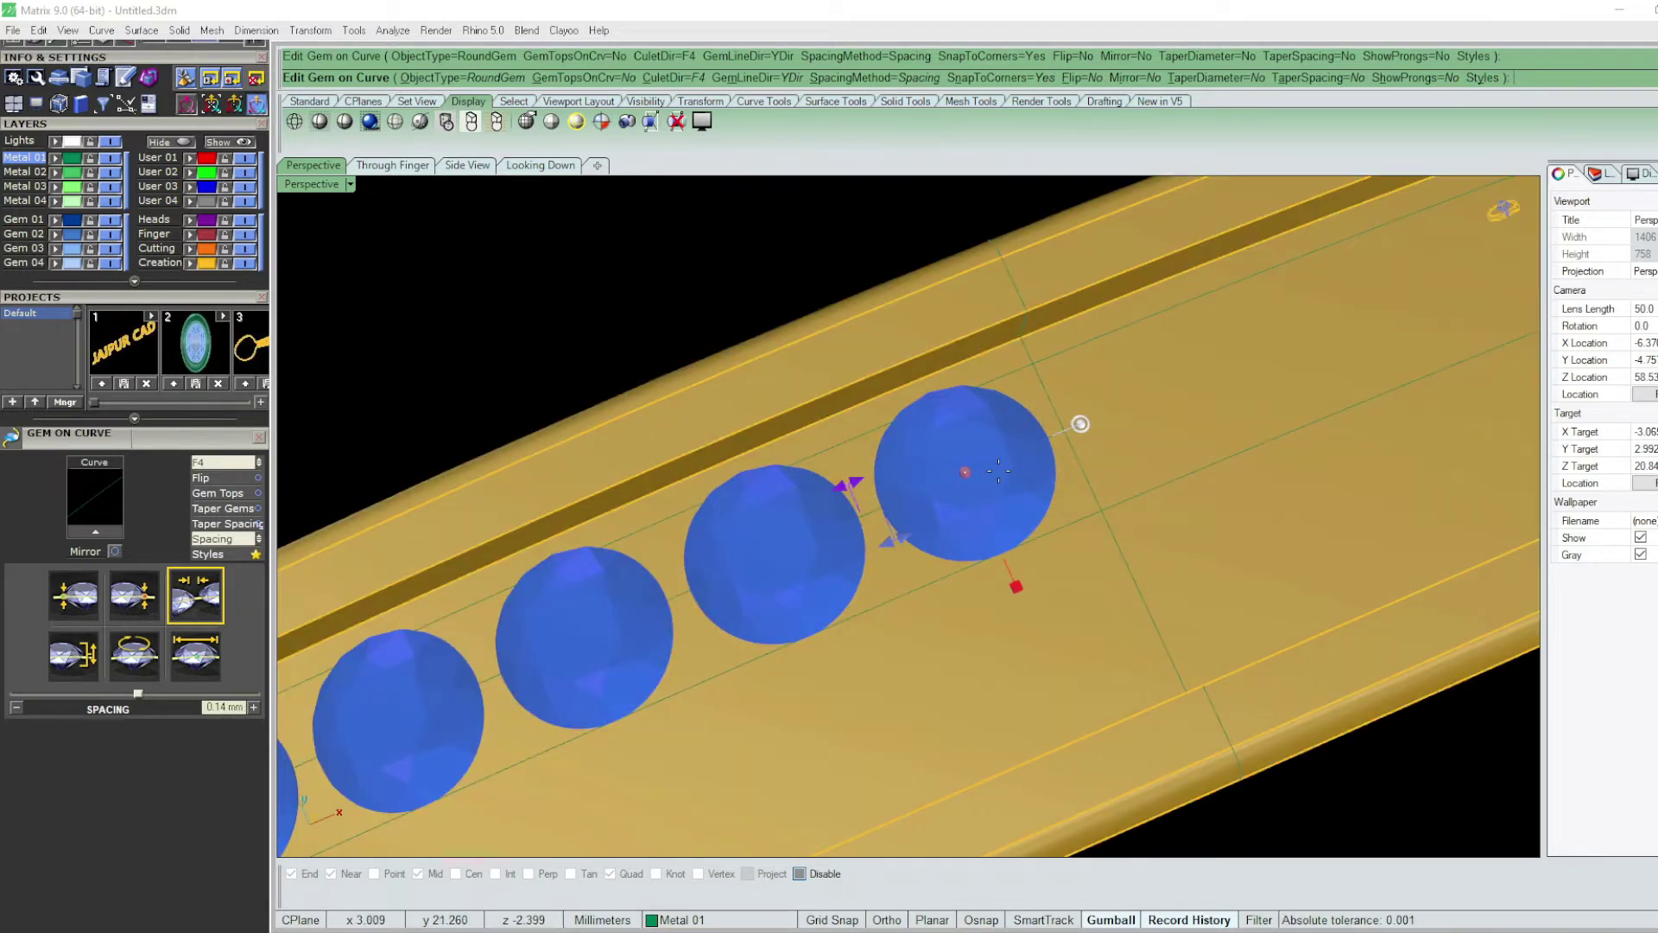
pyautogui.moveTo(1080, 423); pyautogui.dragTo(1118, 394)
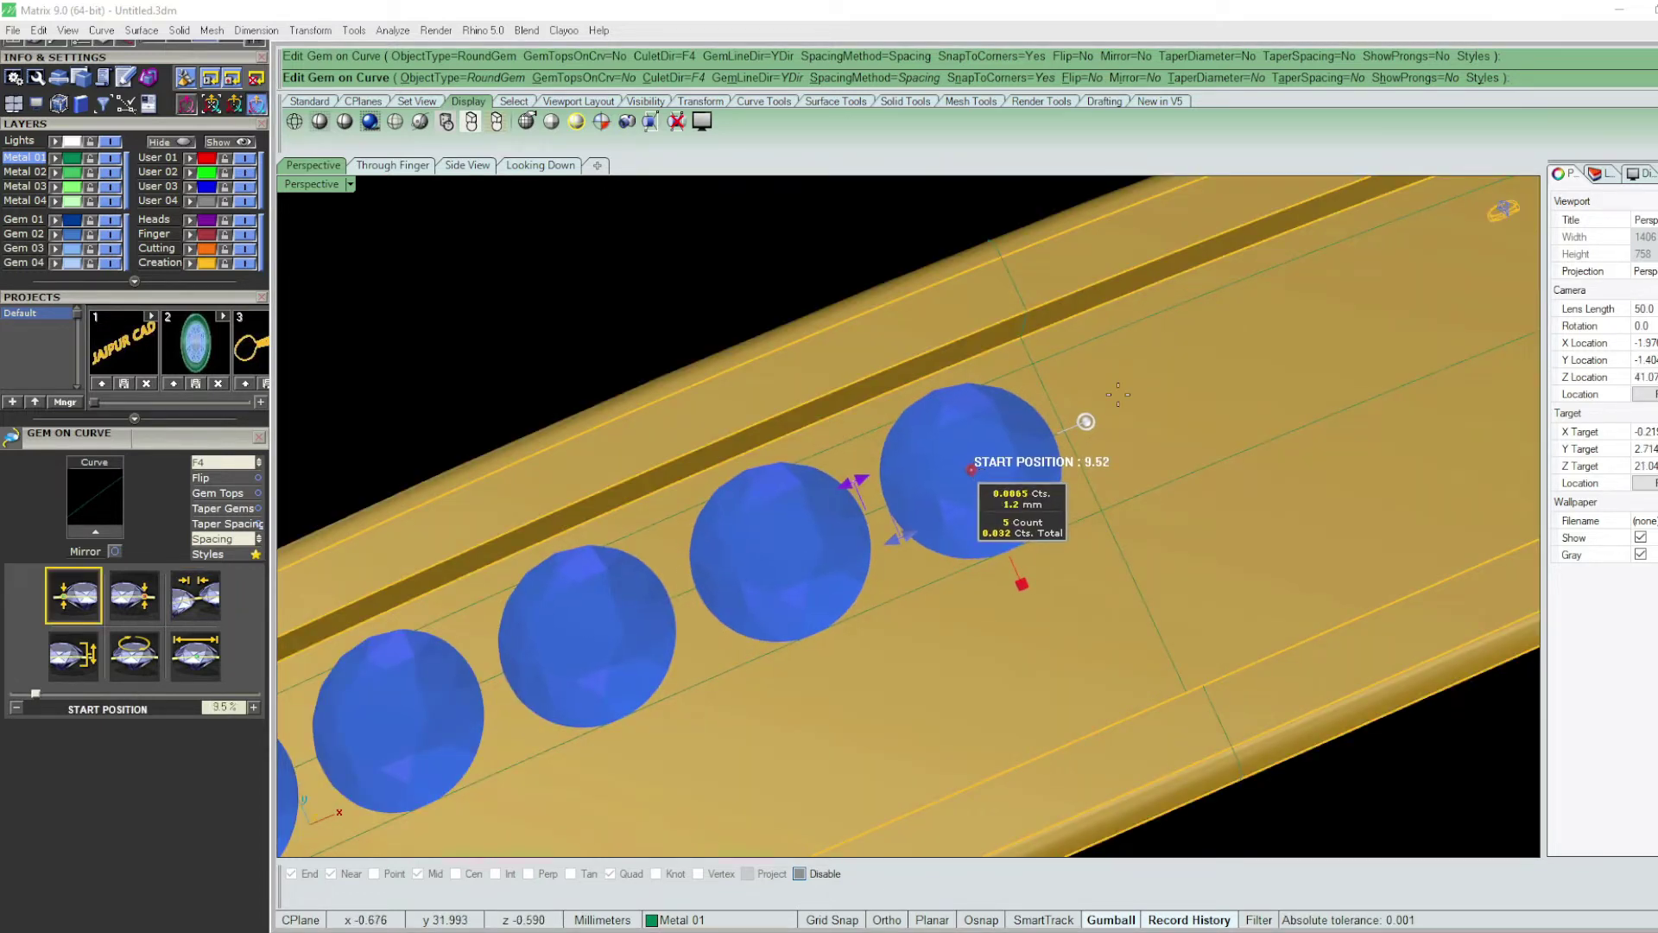
pyautogui.scroll(-5, 1117, 394)
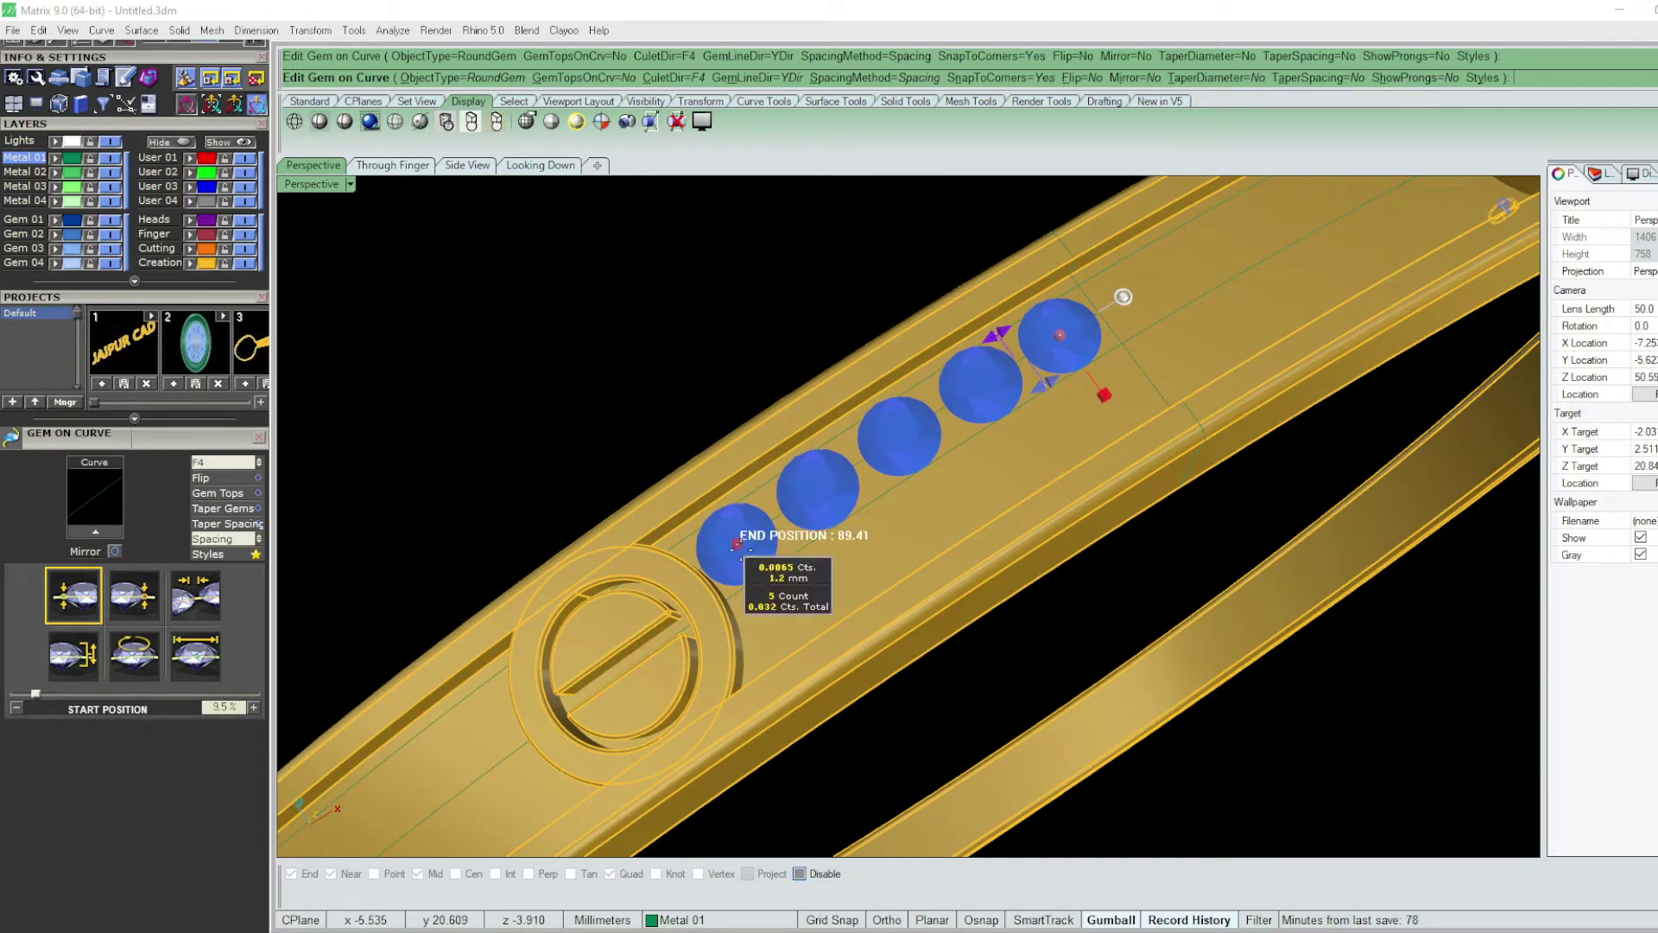
pyautogui.moveTo(737, 545); pyautogui.dragTo(743, 542)
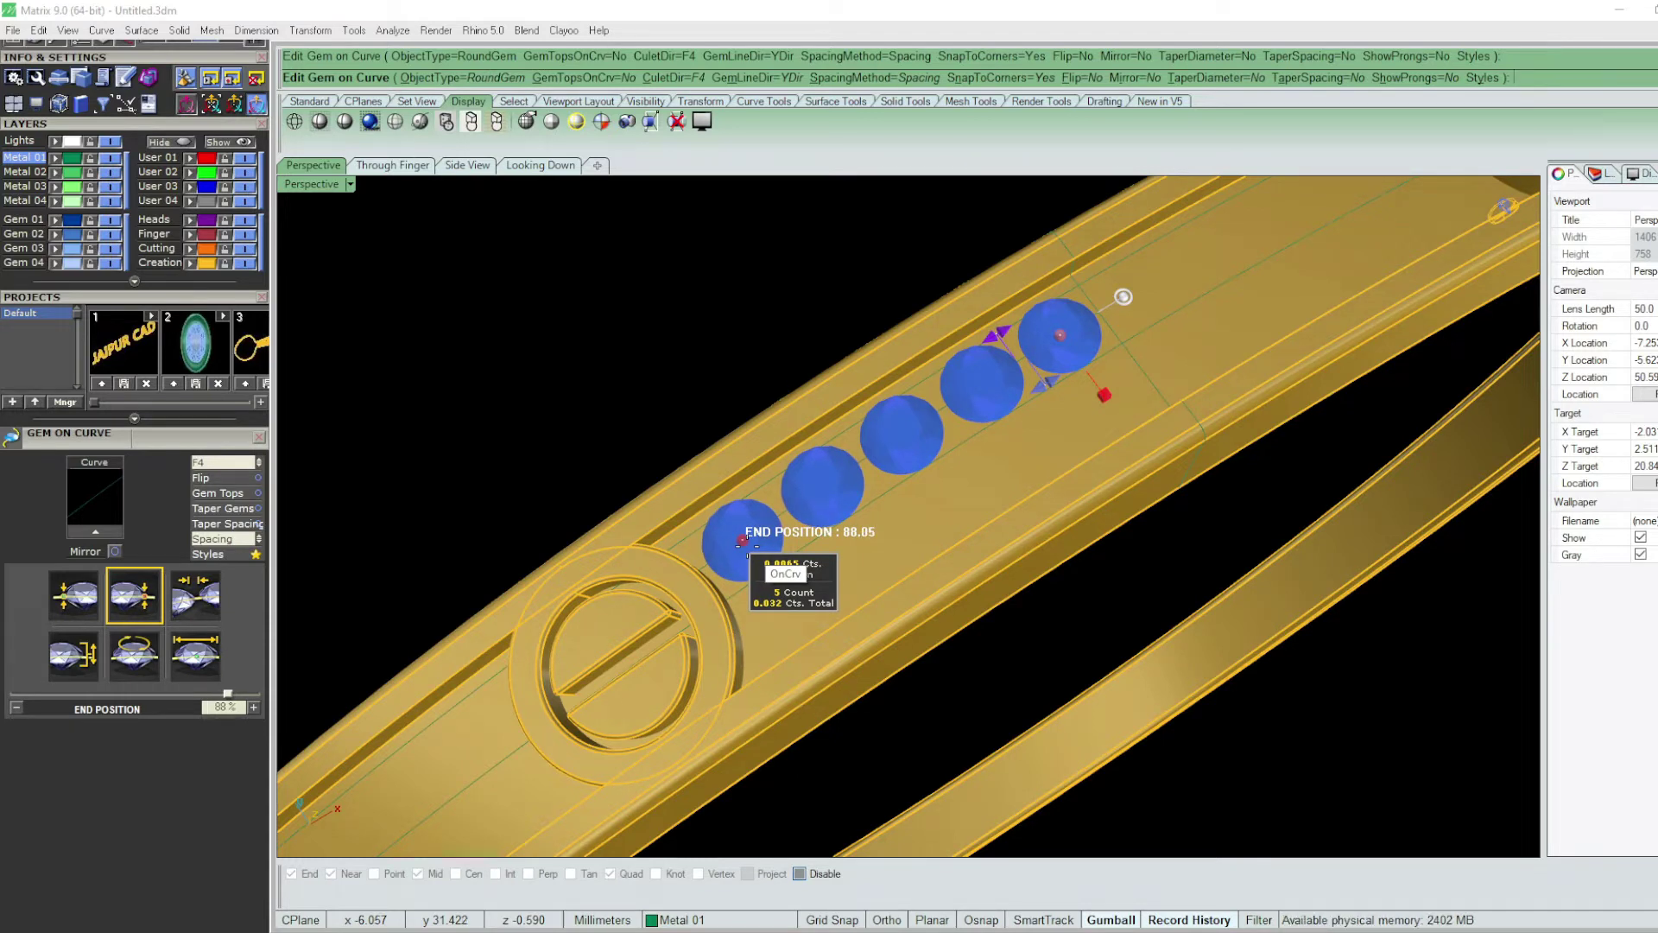
pyautogui.moveTo(743, 542); pyautogui.dragTo(747, 540)
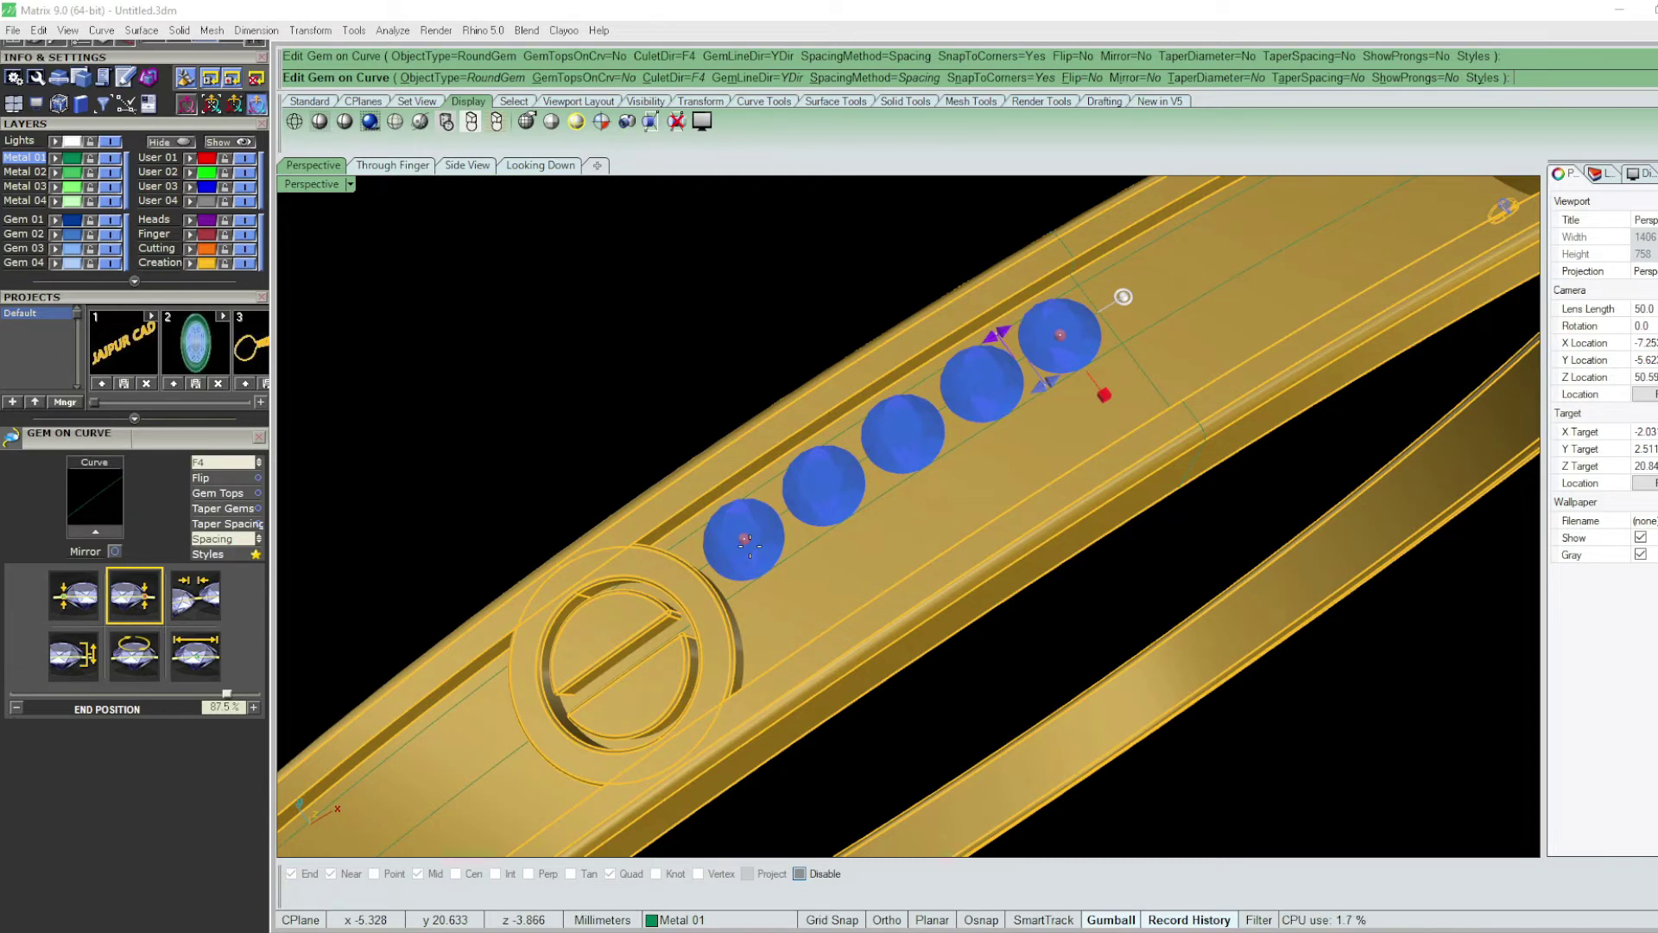
pyautogui.scroll(-2, 1030, 406)
# - Finish the five-gem curve row and select the bangle band
pyautogui.scroll(-2, 1030, 406)
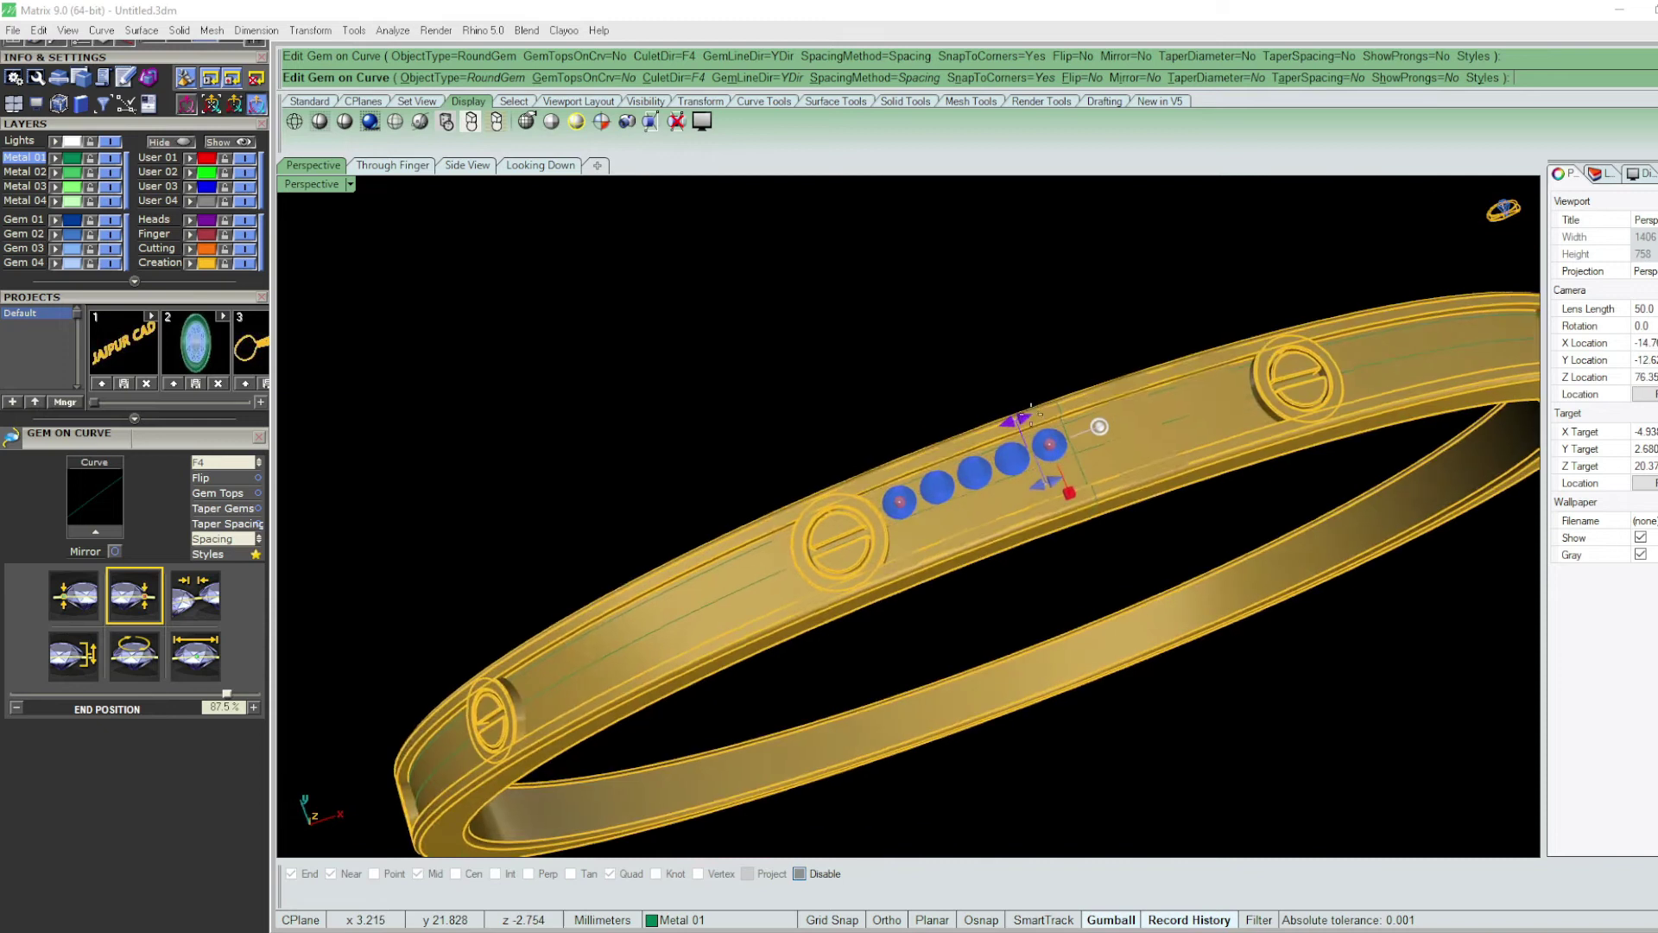
pyautogui.scroll(-2, 1030, 406)
pyautogui.press('Return')
pyautogui.scroll(3, 1076, 490)
pyautogui.click(1078, 491)
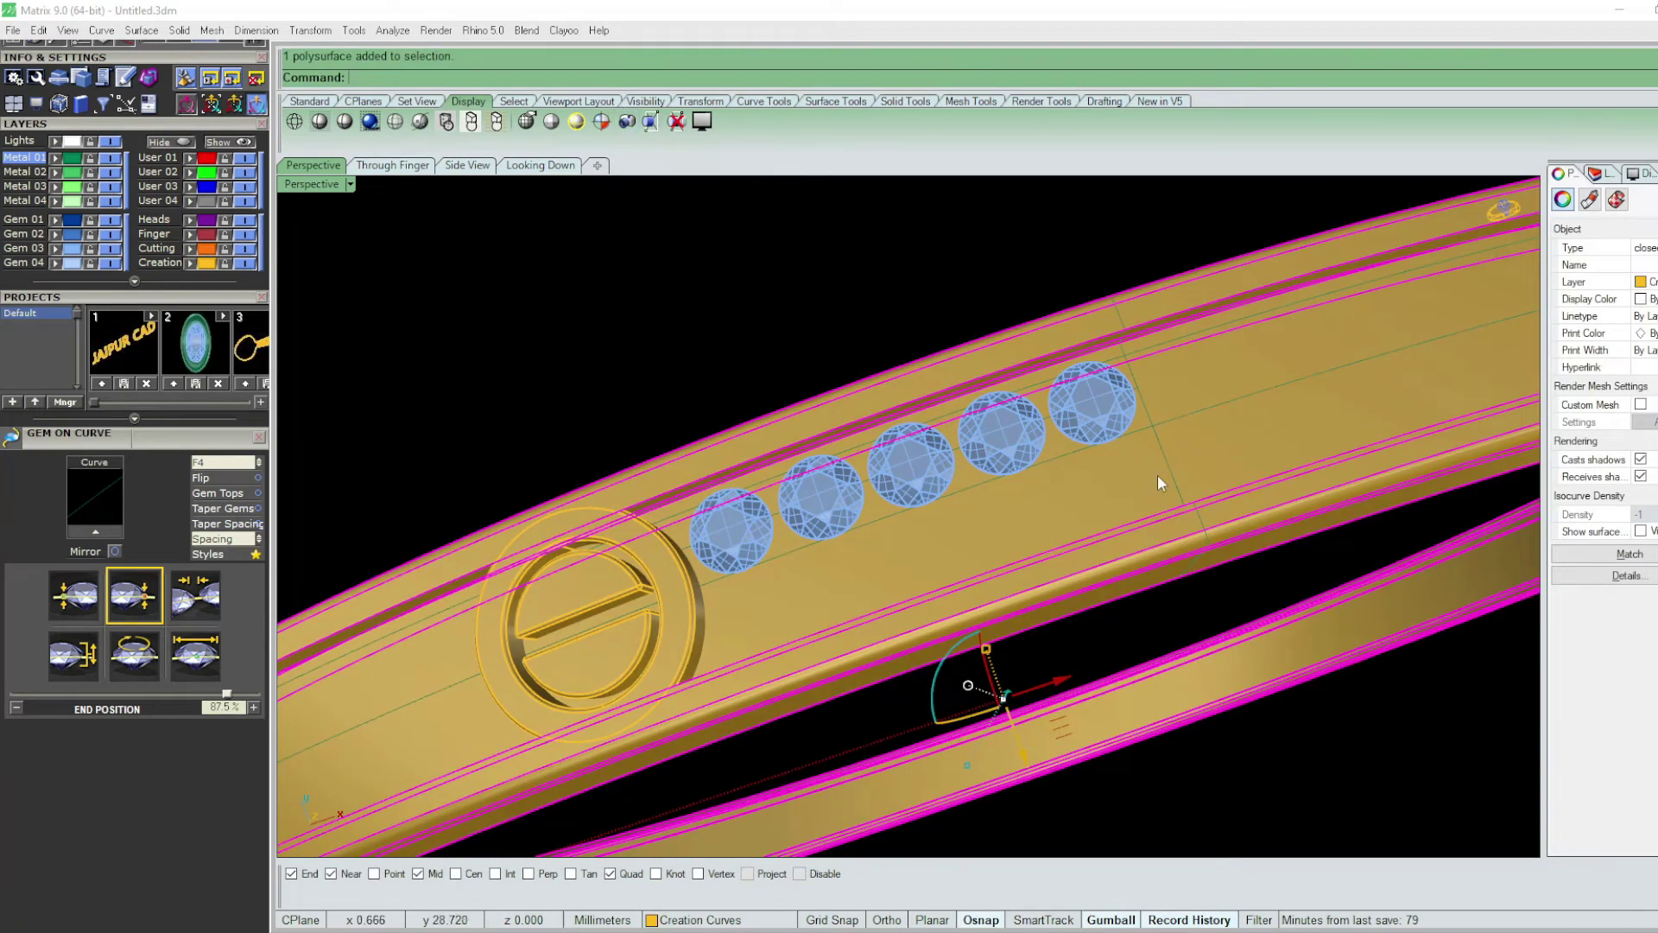
pyautogui.rightClick(1158, 472)
pyautogui.scroll(3, 1161, 468)
pyautogui.scroll(2, 1045, 482)
pyautogui.click(1075, 487)
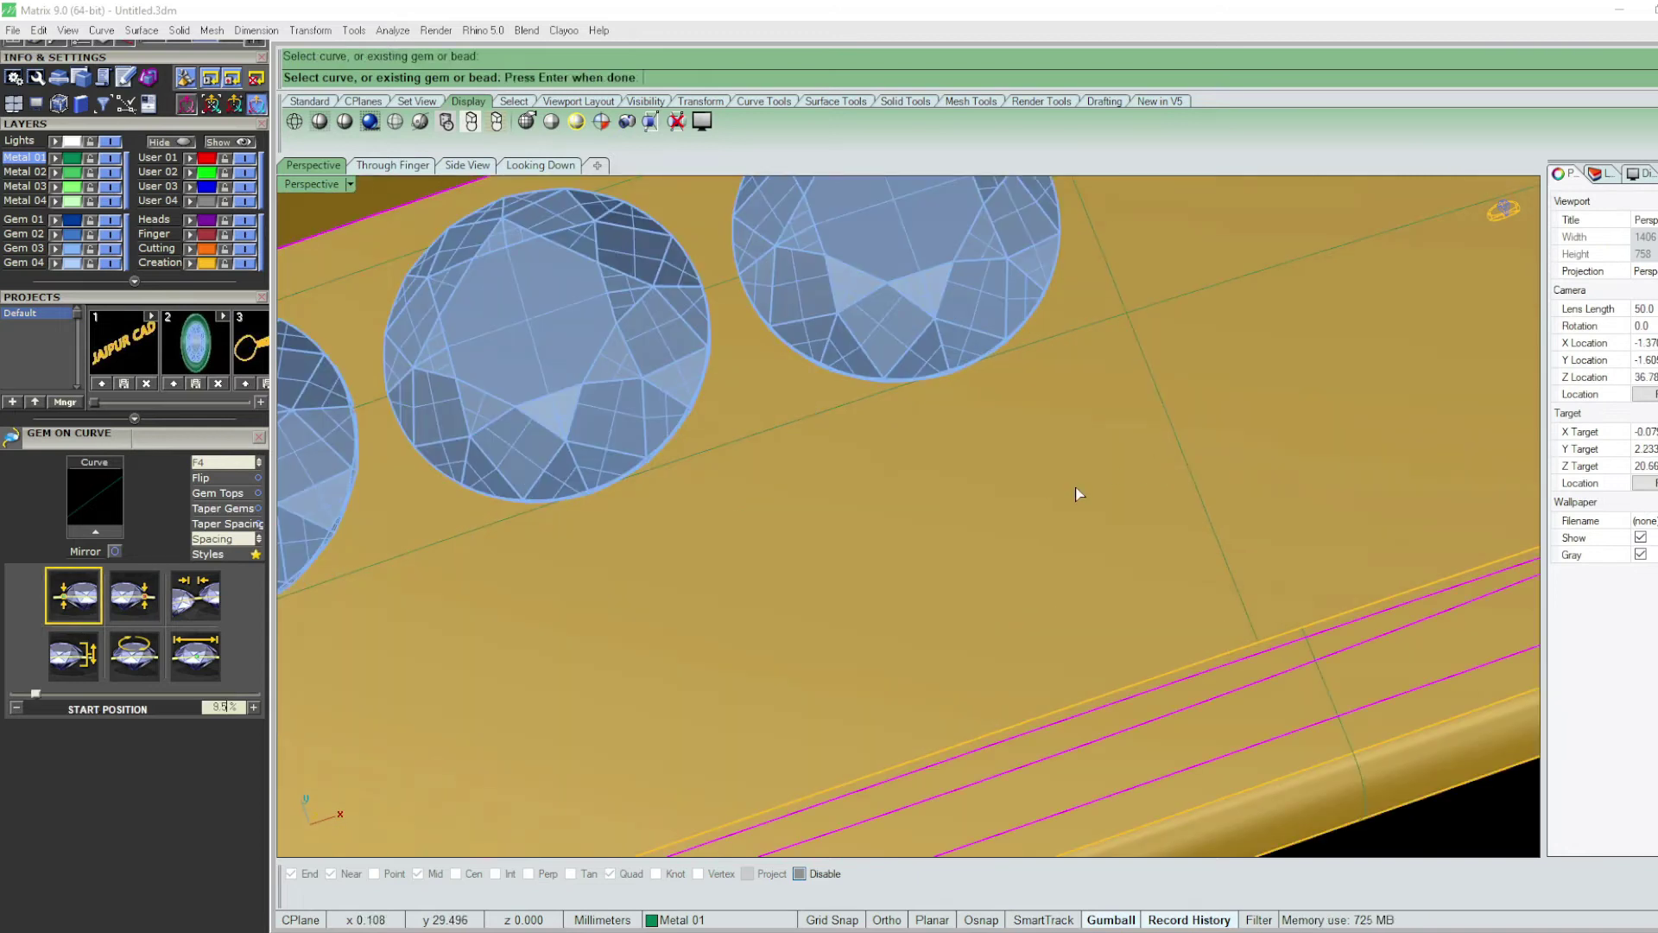
pyautogui.scroll(-5, 1075, 486)
# - Reselect the band and start Gem on Surface from the quick command list
pyautogui.press('F6')
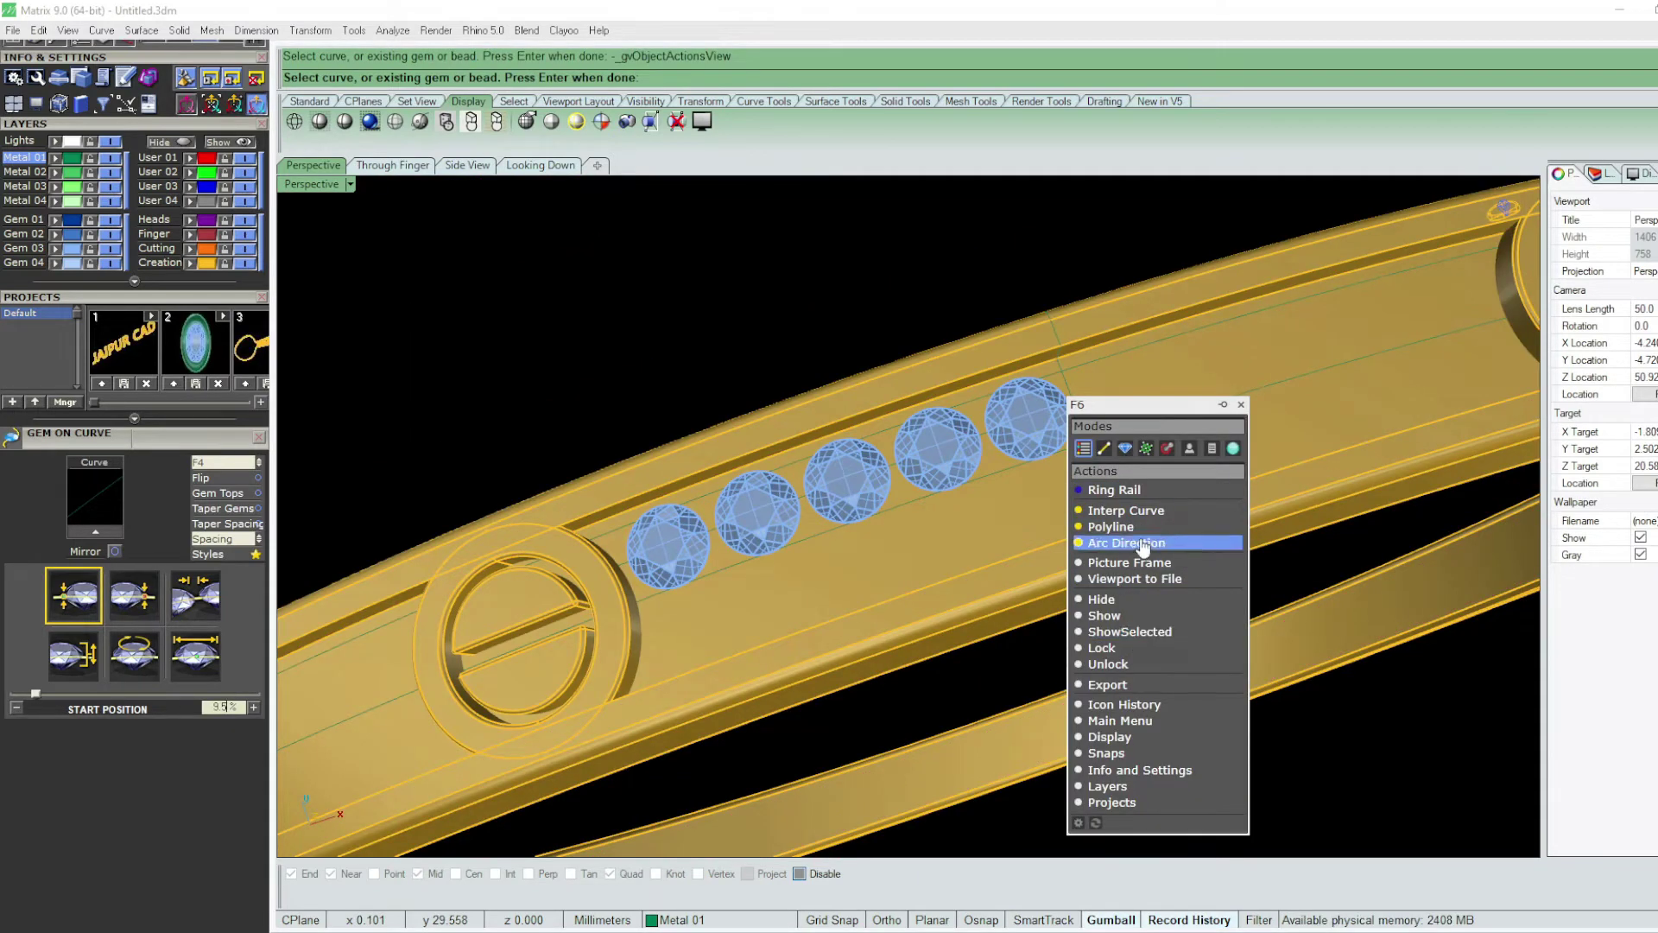
pyautogui.press('Escape')
pyautogui.keyDown('shift'); pyautogui.moveTo(1050, 518); pyautogui.dragTo(985, 507, button='right'); pyautogui.keyUp('shift')
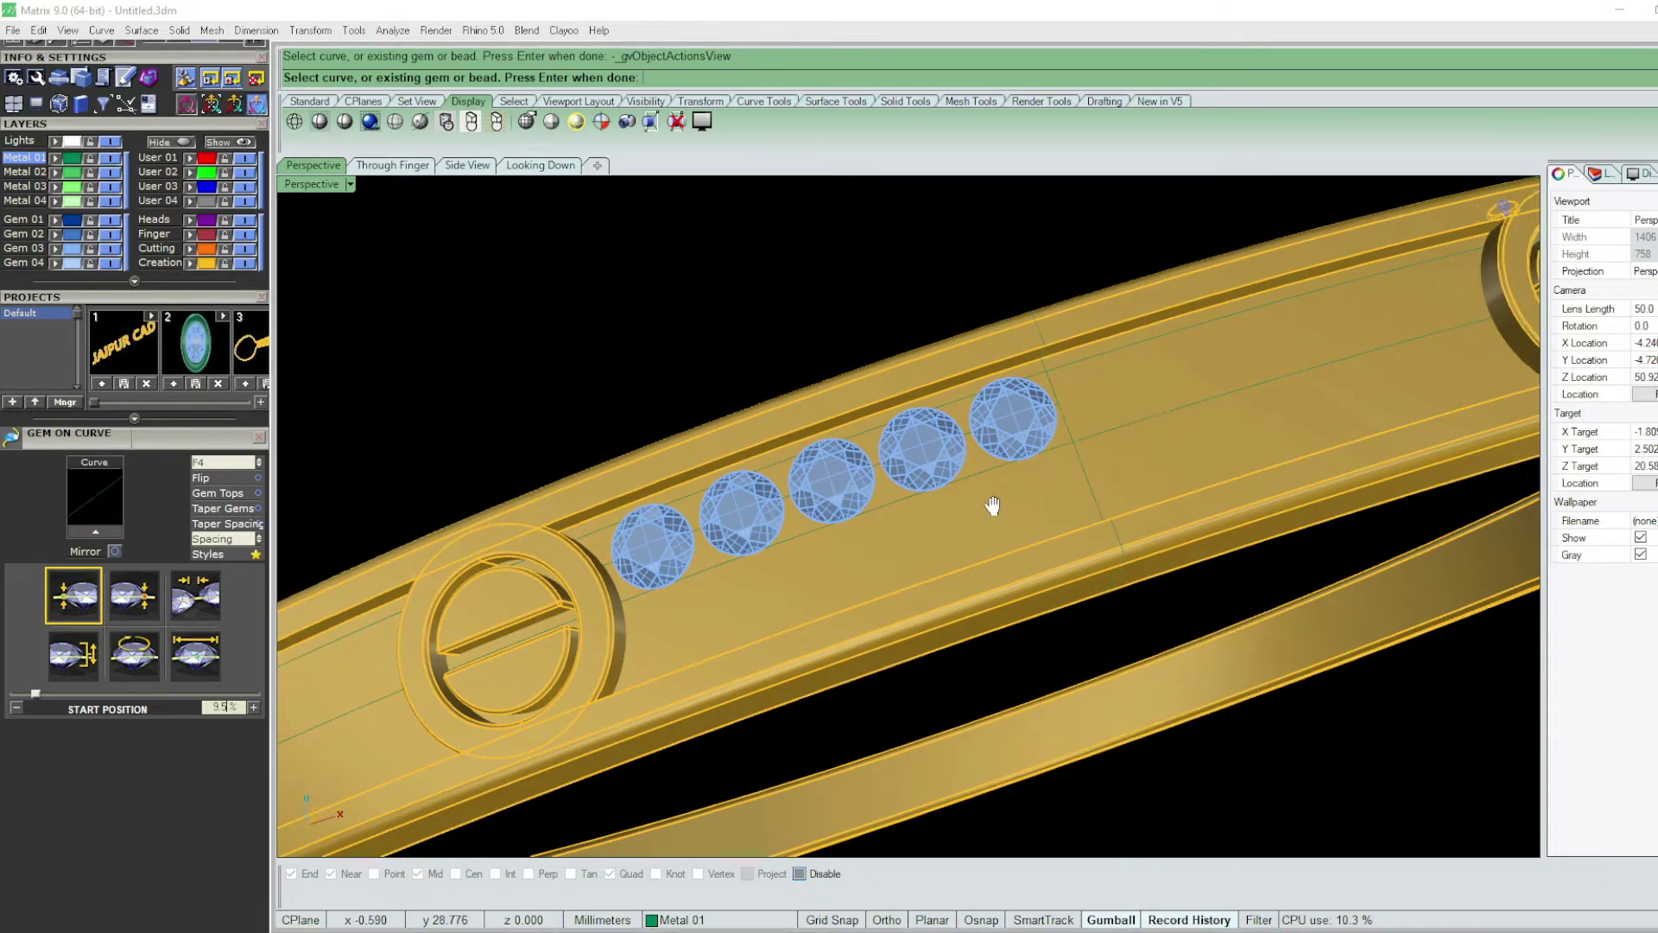
pyautogui.click(955, 497)
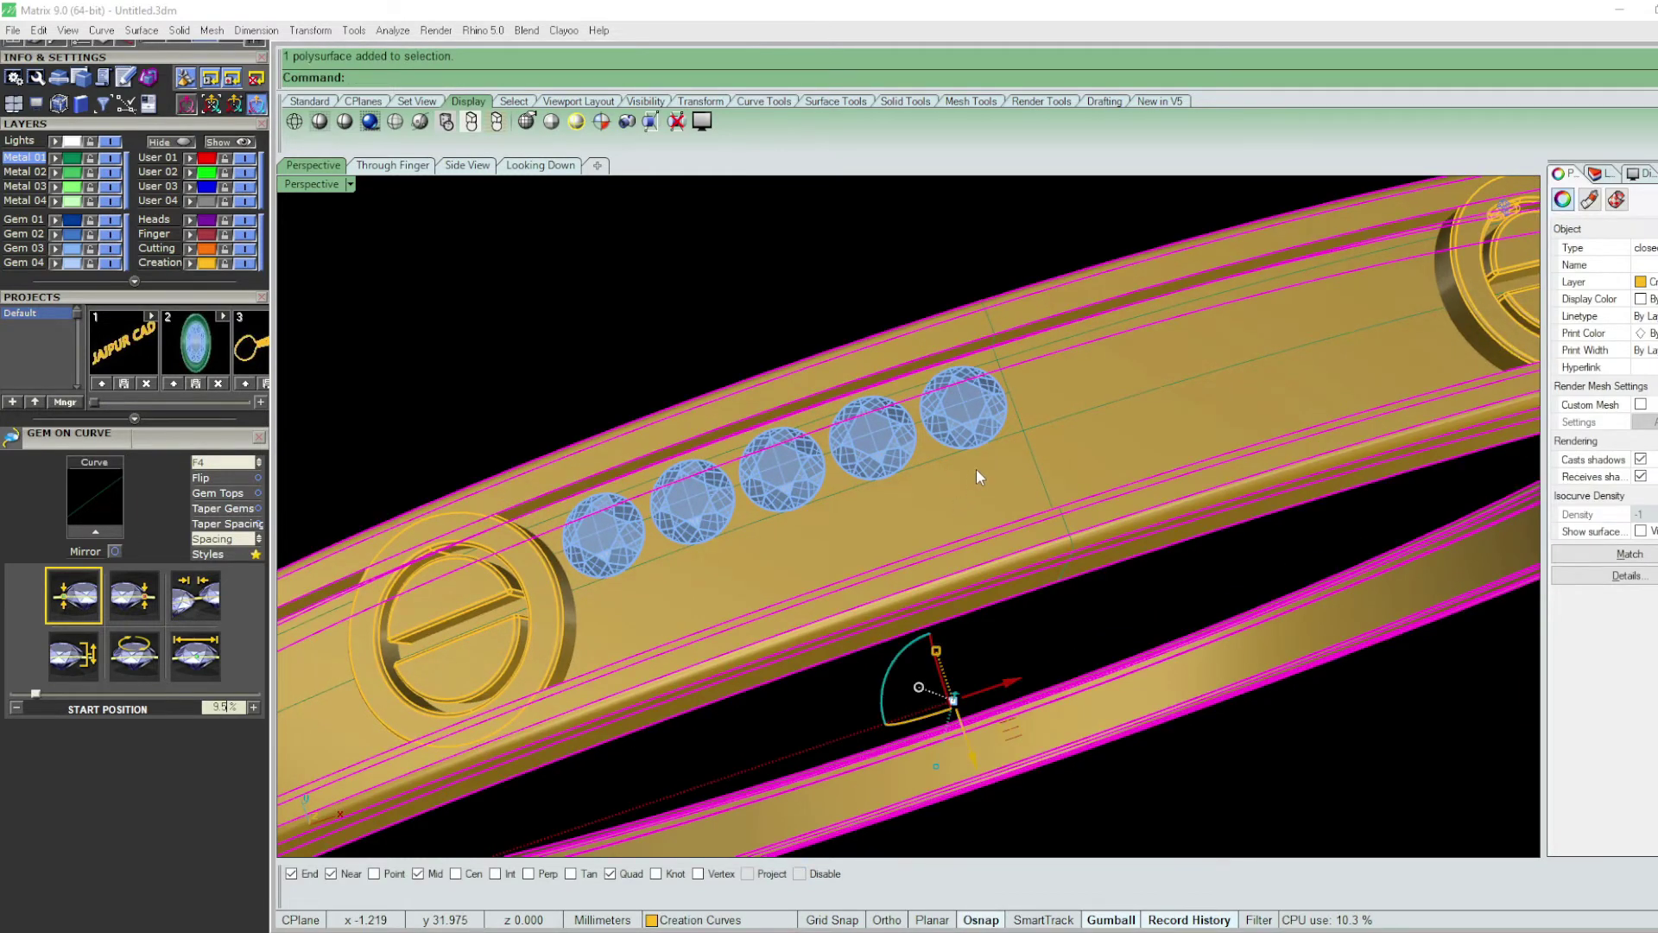
pyautogui.moveTo(980, 465); pyautogui.dragTo(951, 346, button='right')
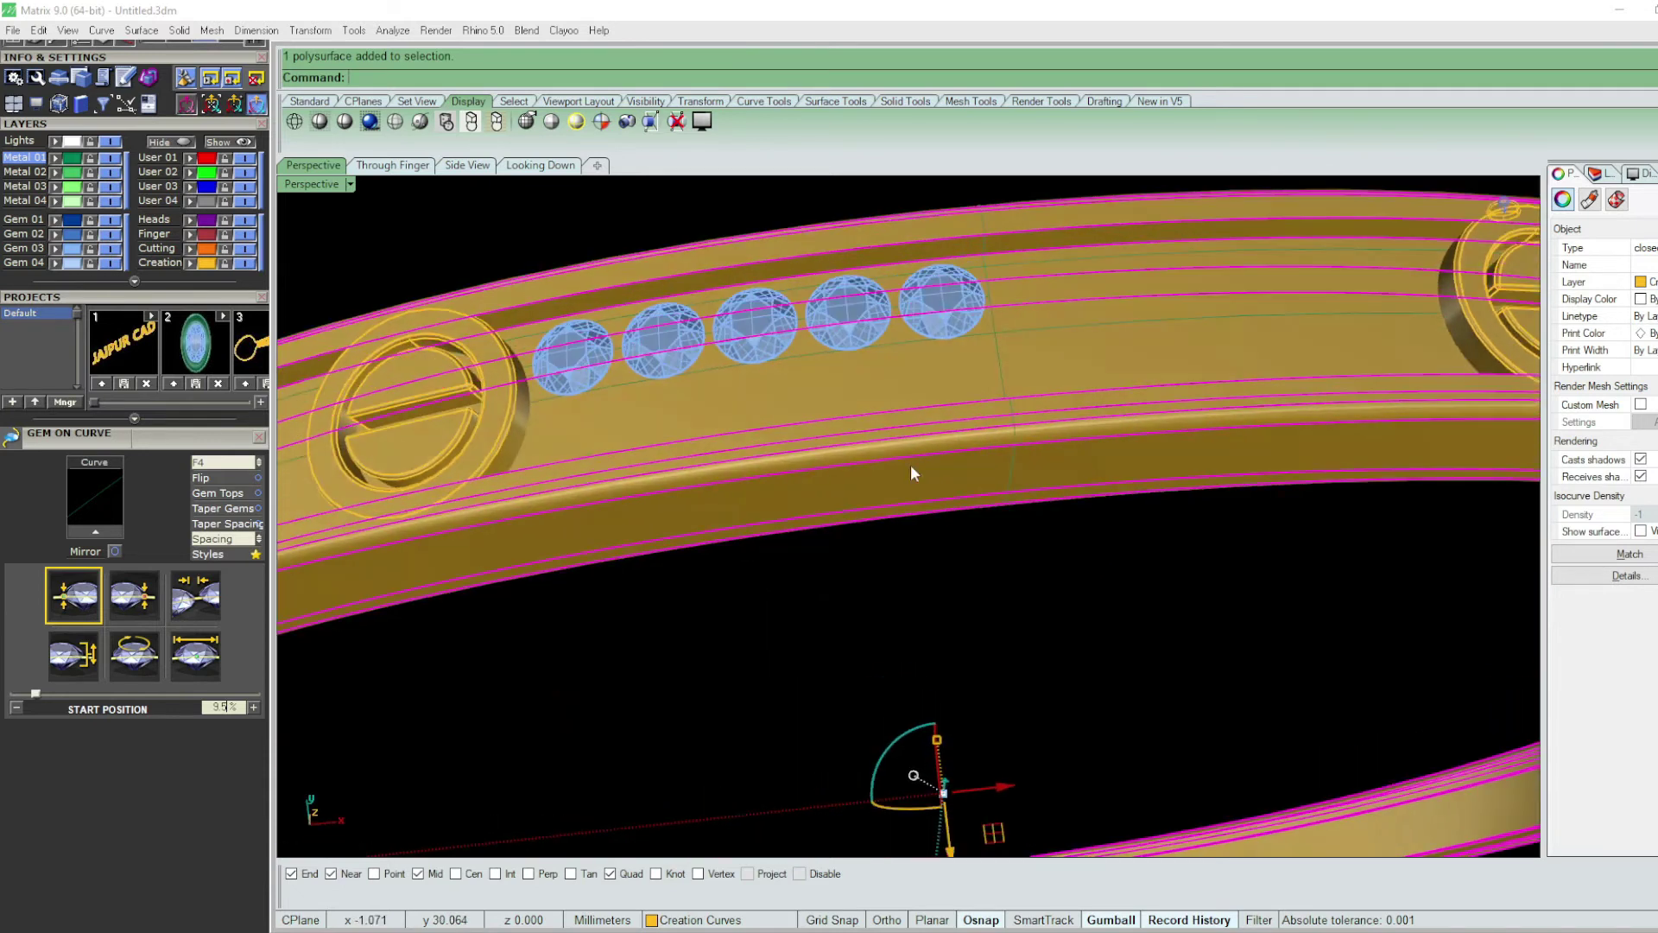
pyautogui.middleClick(952, 345)
pyautogui.click(967, 311)
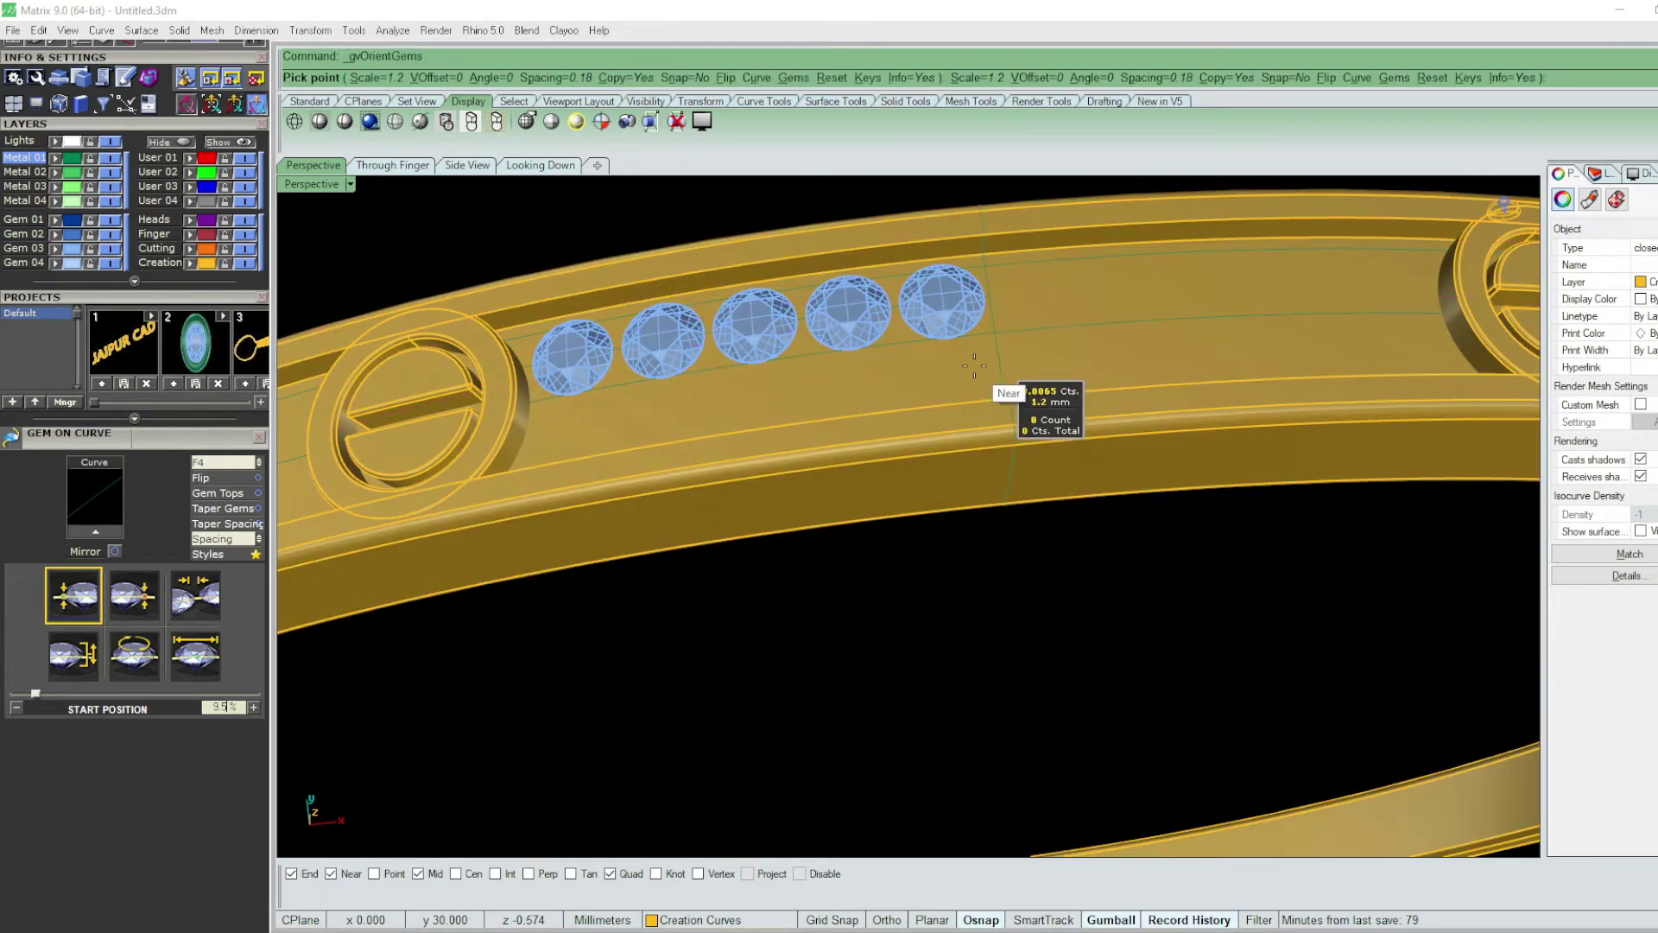
pyautogui.moveTo(999, 360); pyautogui.dragTo(1003, 517, button='right')
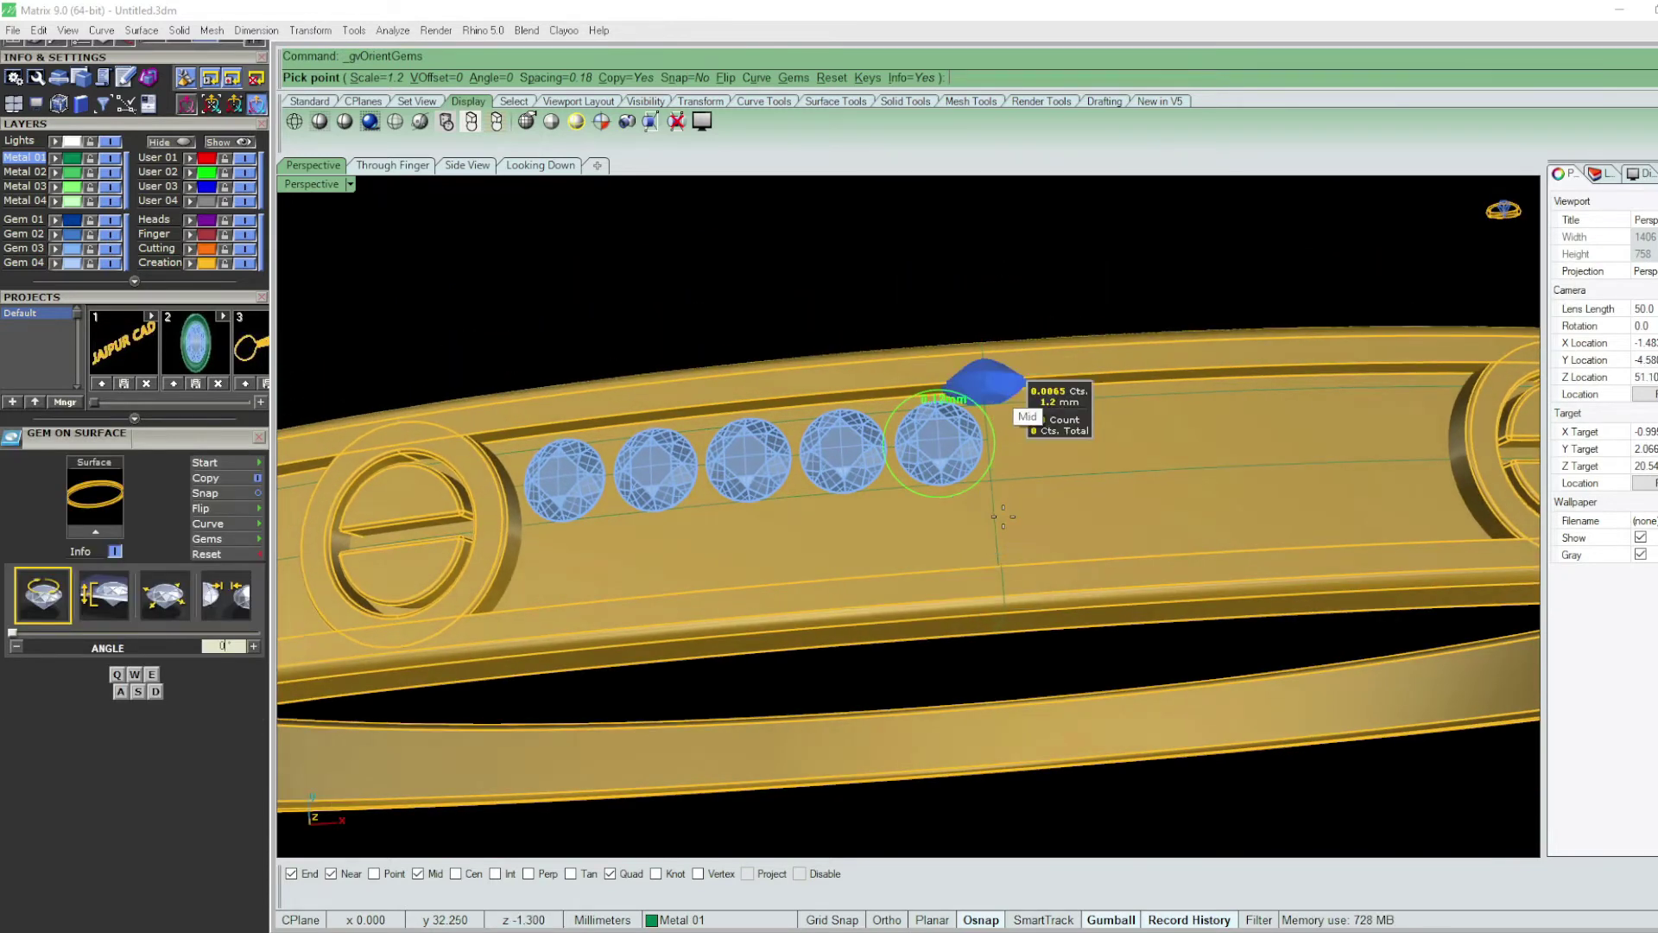
pyautogui.scroll(3, 1003, 517)
pyautogui.scroll(2, 998, 522)
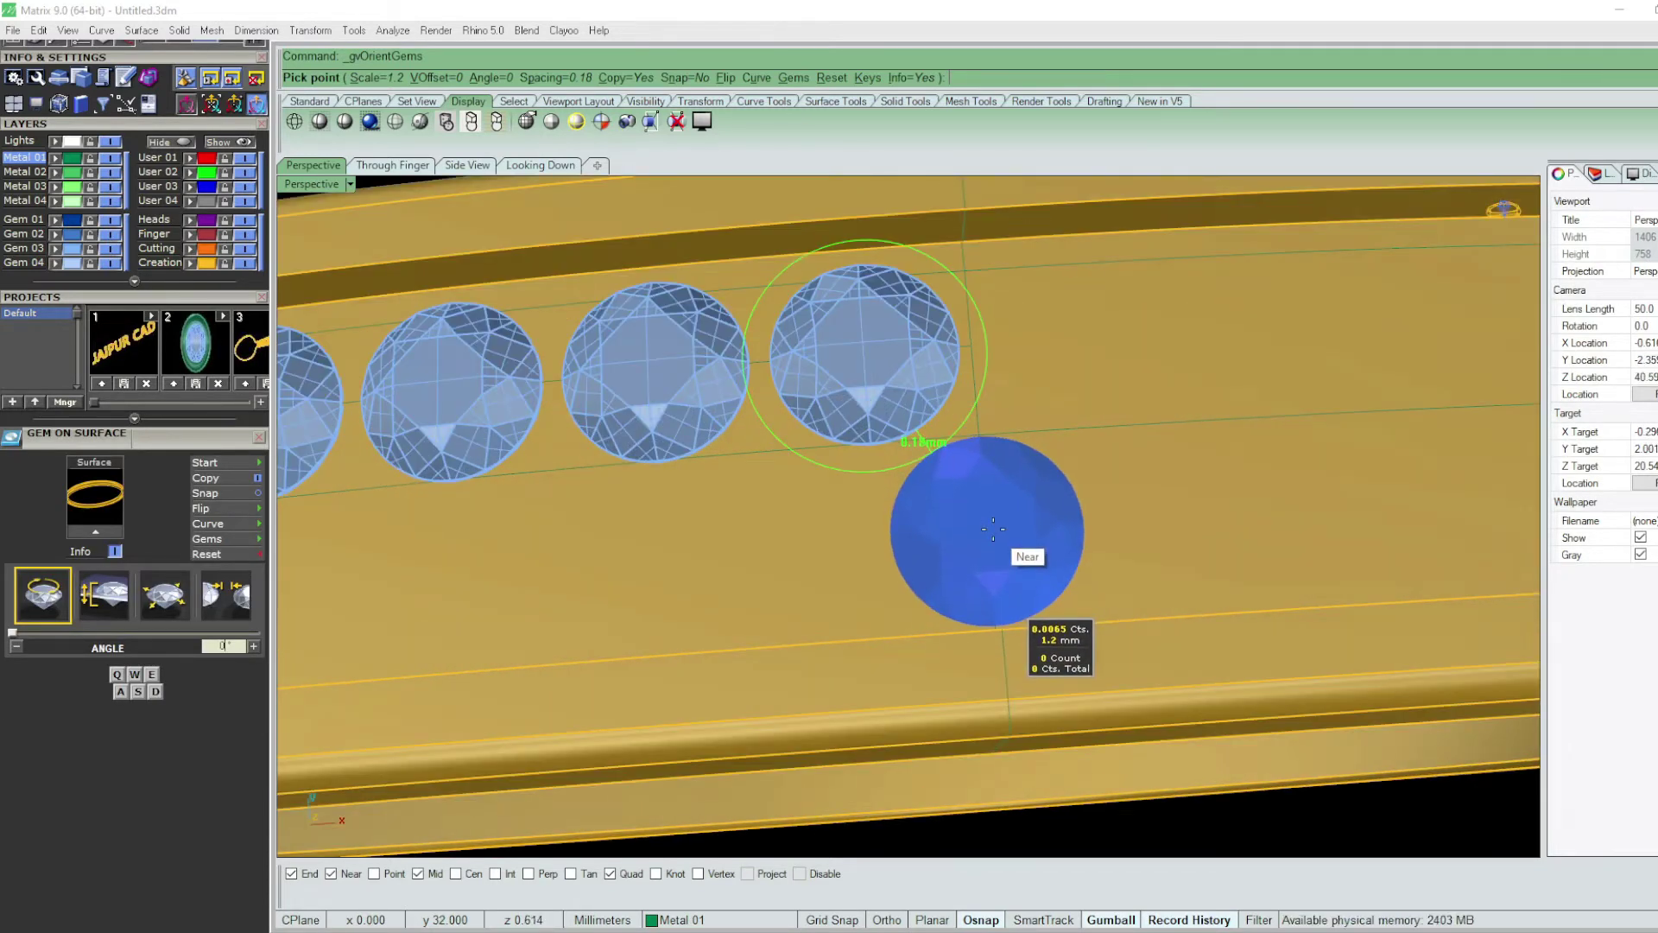
# - Place five 1.2 mm gems as a staggered second row beside the first
pyautogui.click(993, 529)
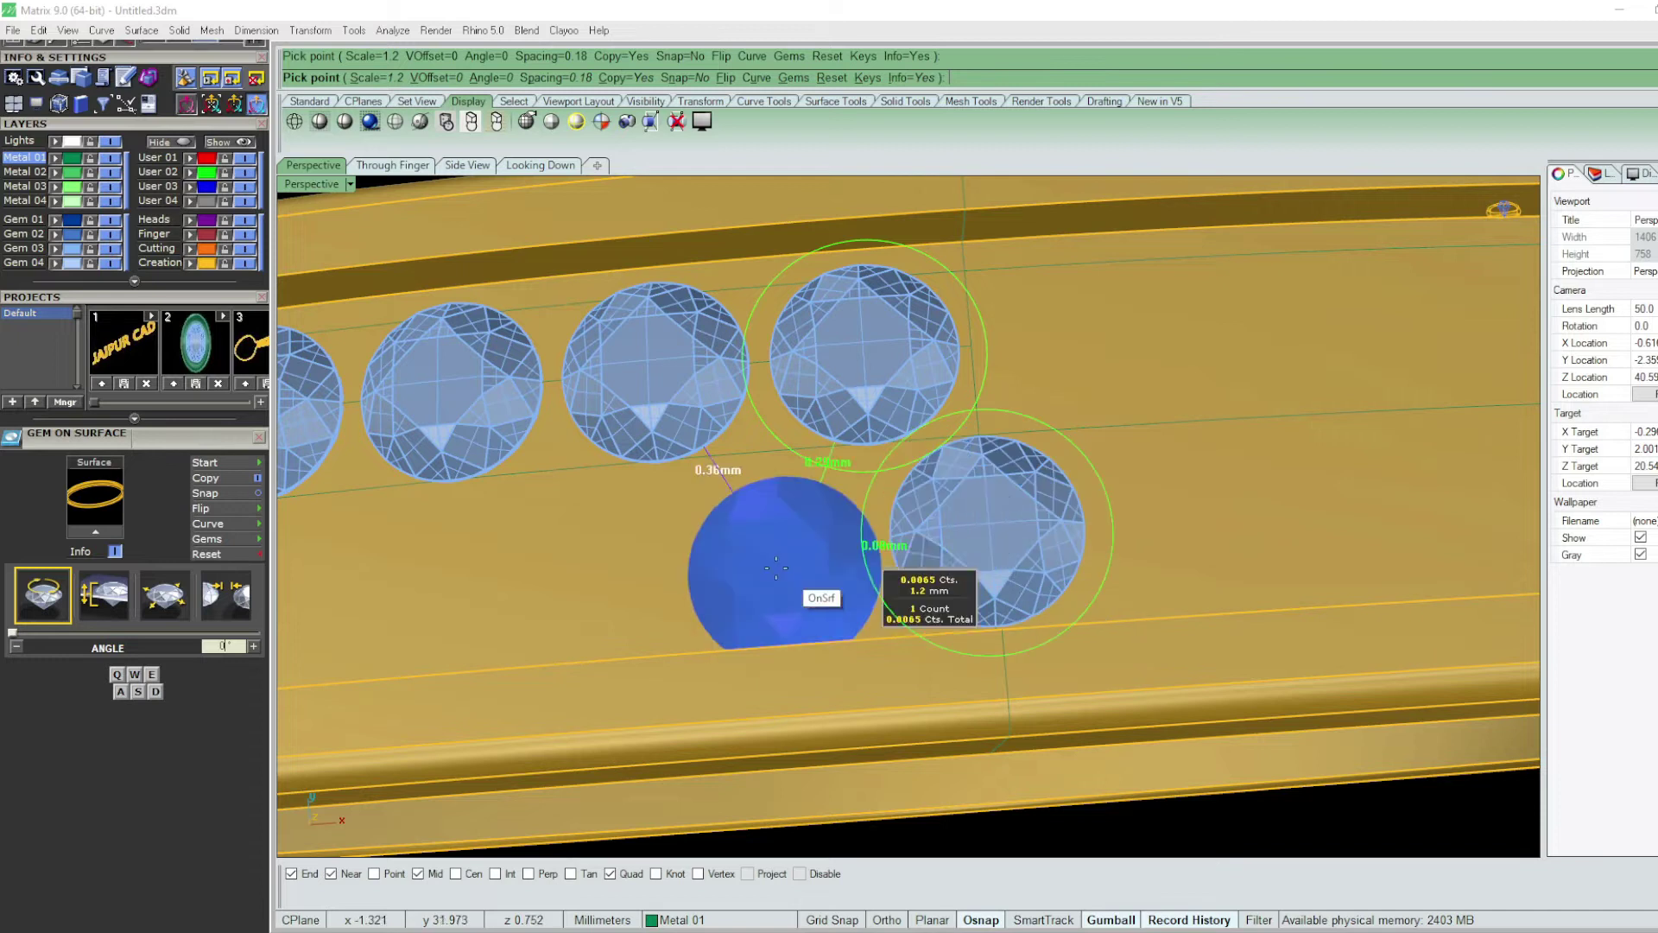
pyautogui.scroll(3, 766, 553)
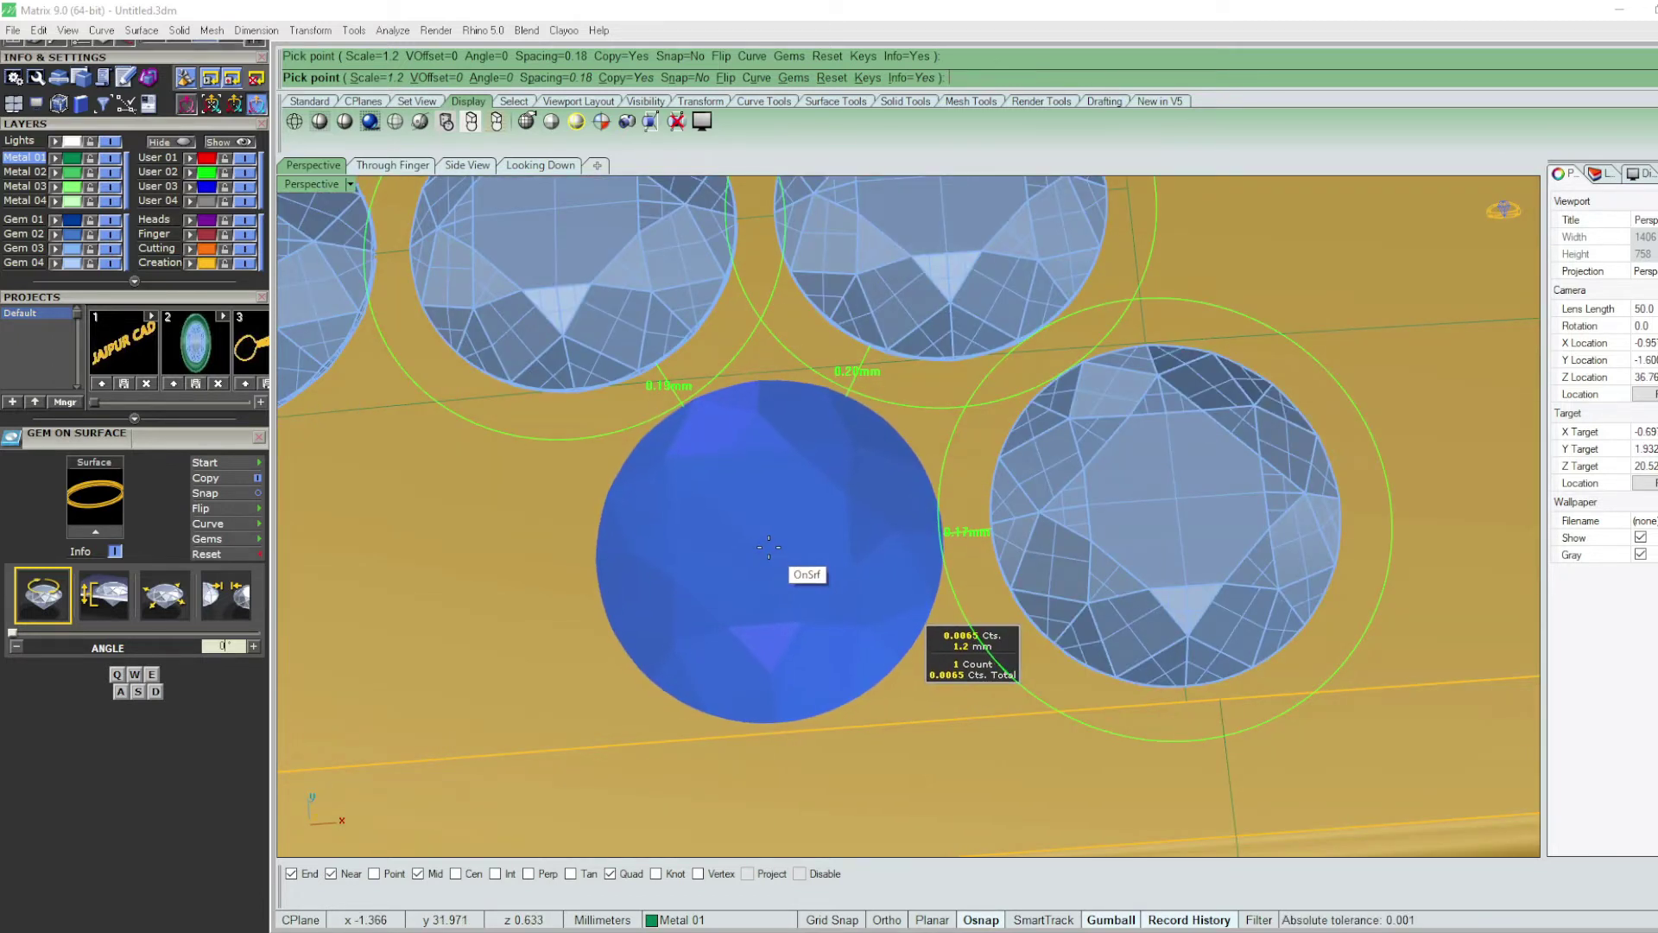
pyautogui.click(769, 547)
pyautogui.scroll(-2, 1331, 373)
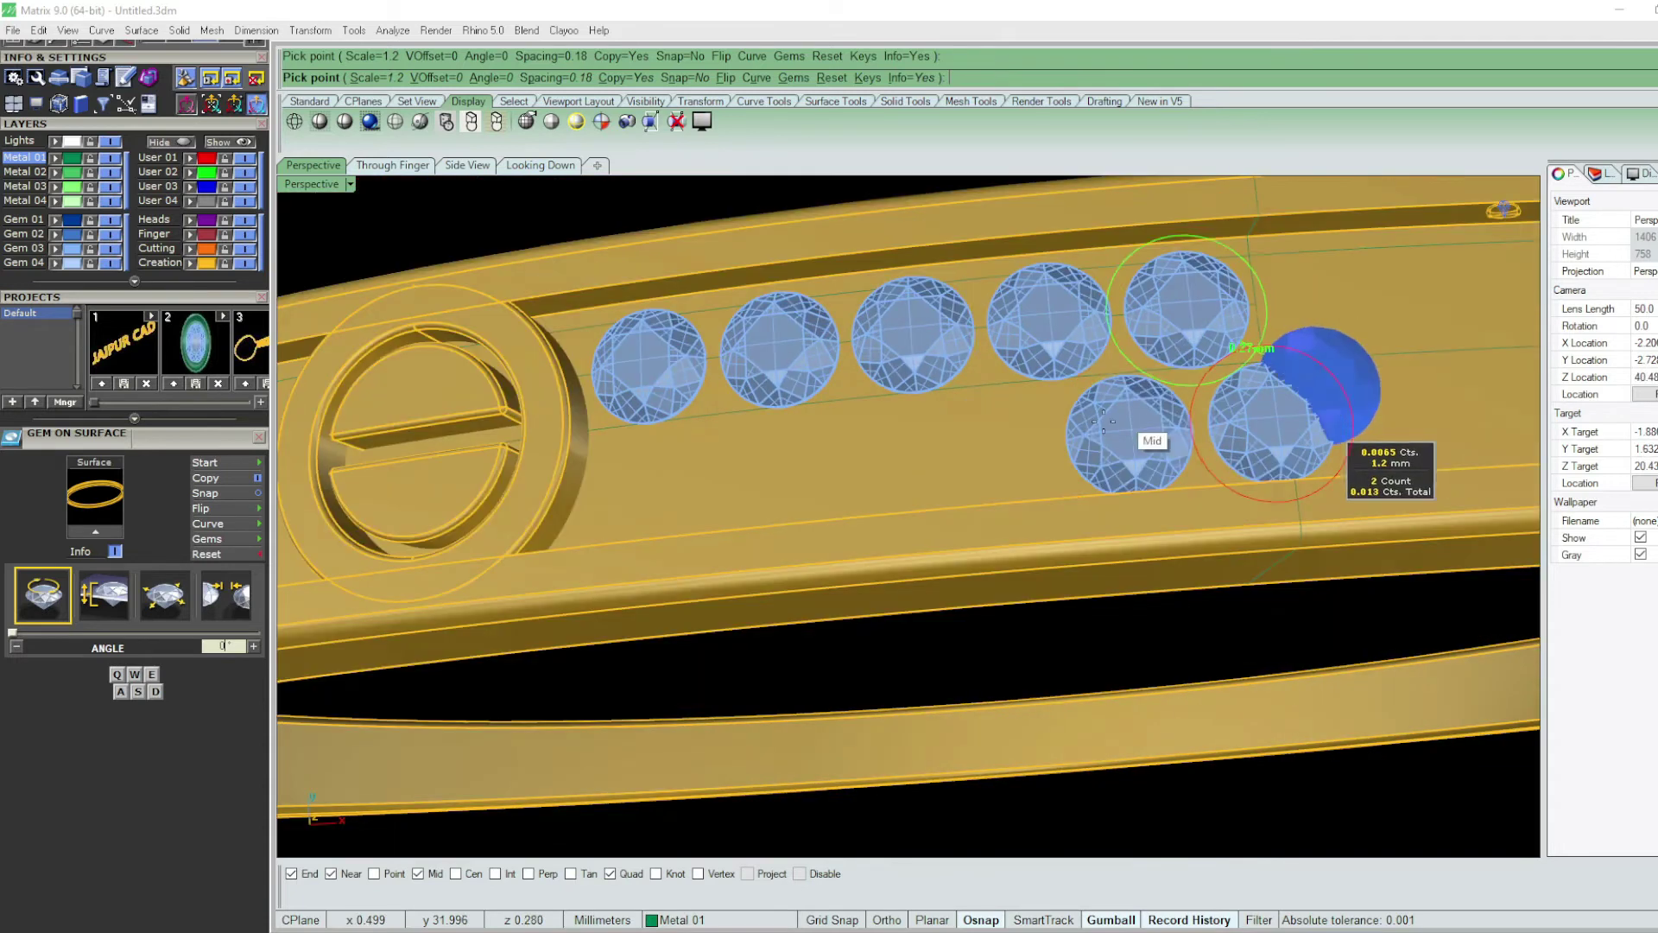
pyautogui.scroll(2, 1036, 444)
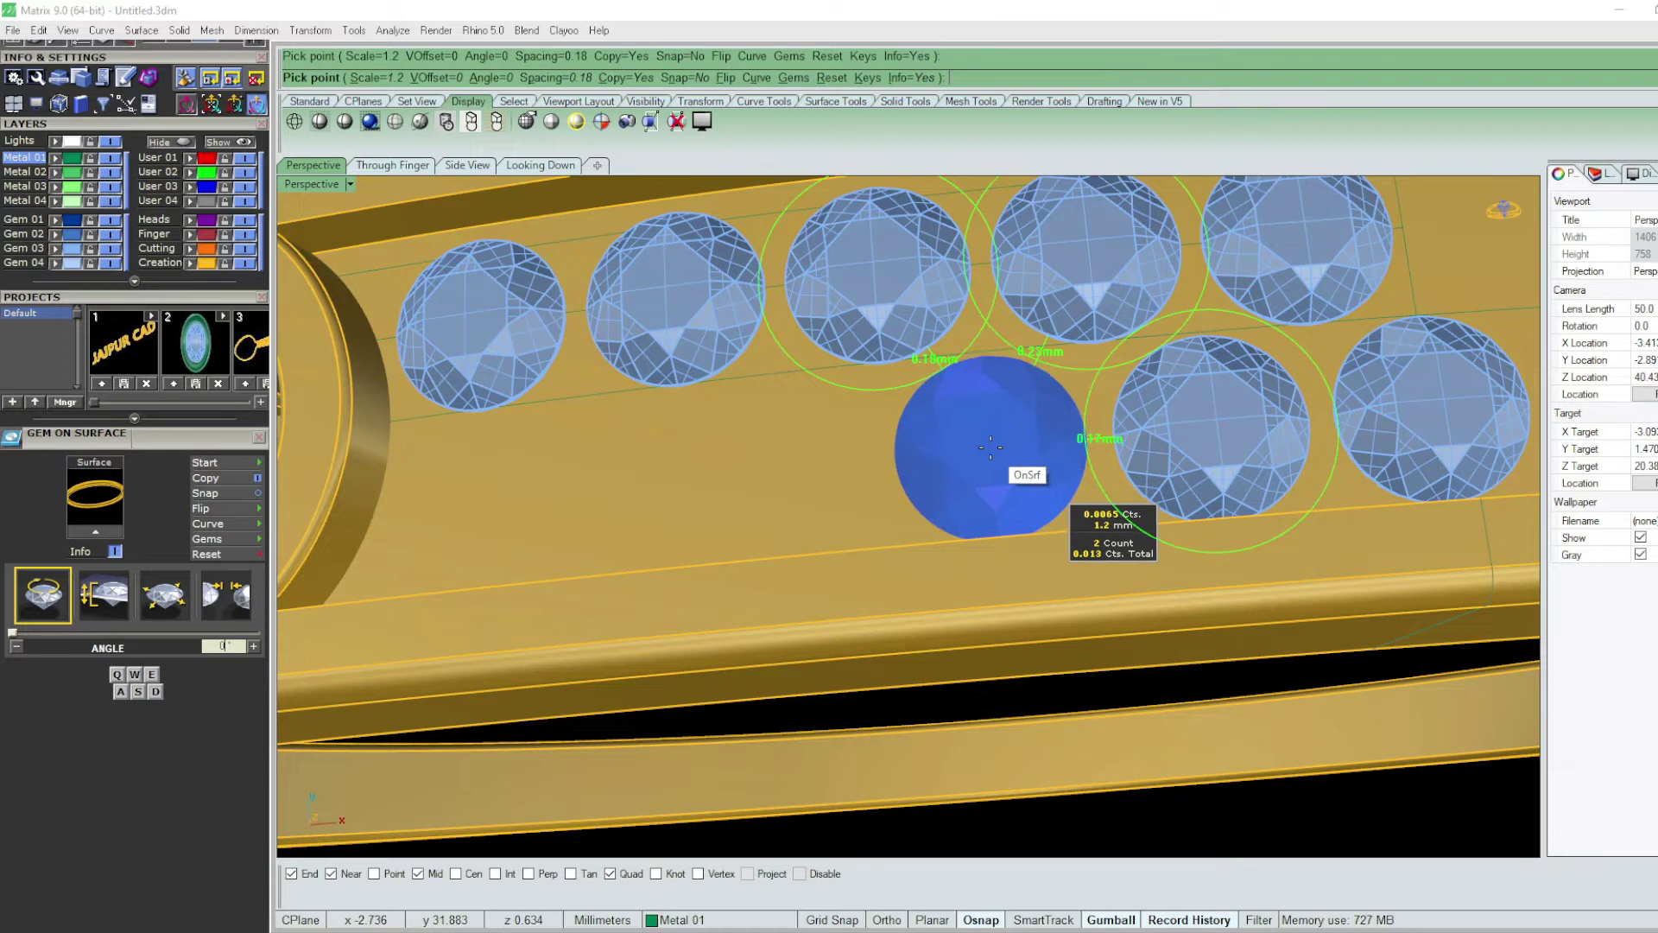
pyautogui.click(992, 449)
pyautogui.scroll(-3, 993, 442)
pyautogui.scroll(5, 864, 473)
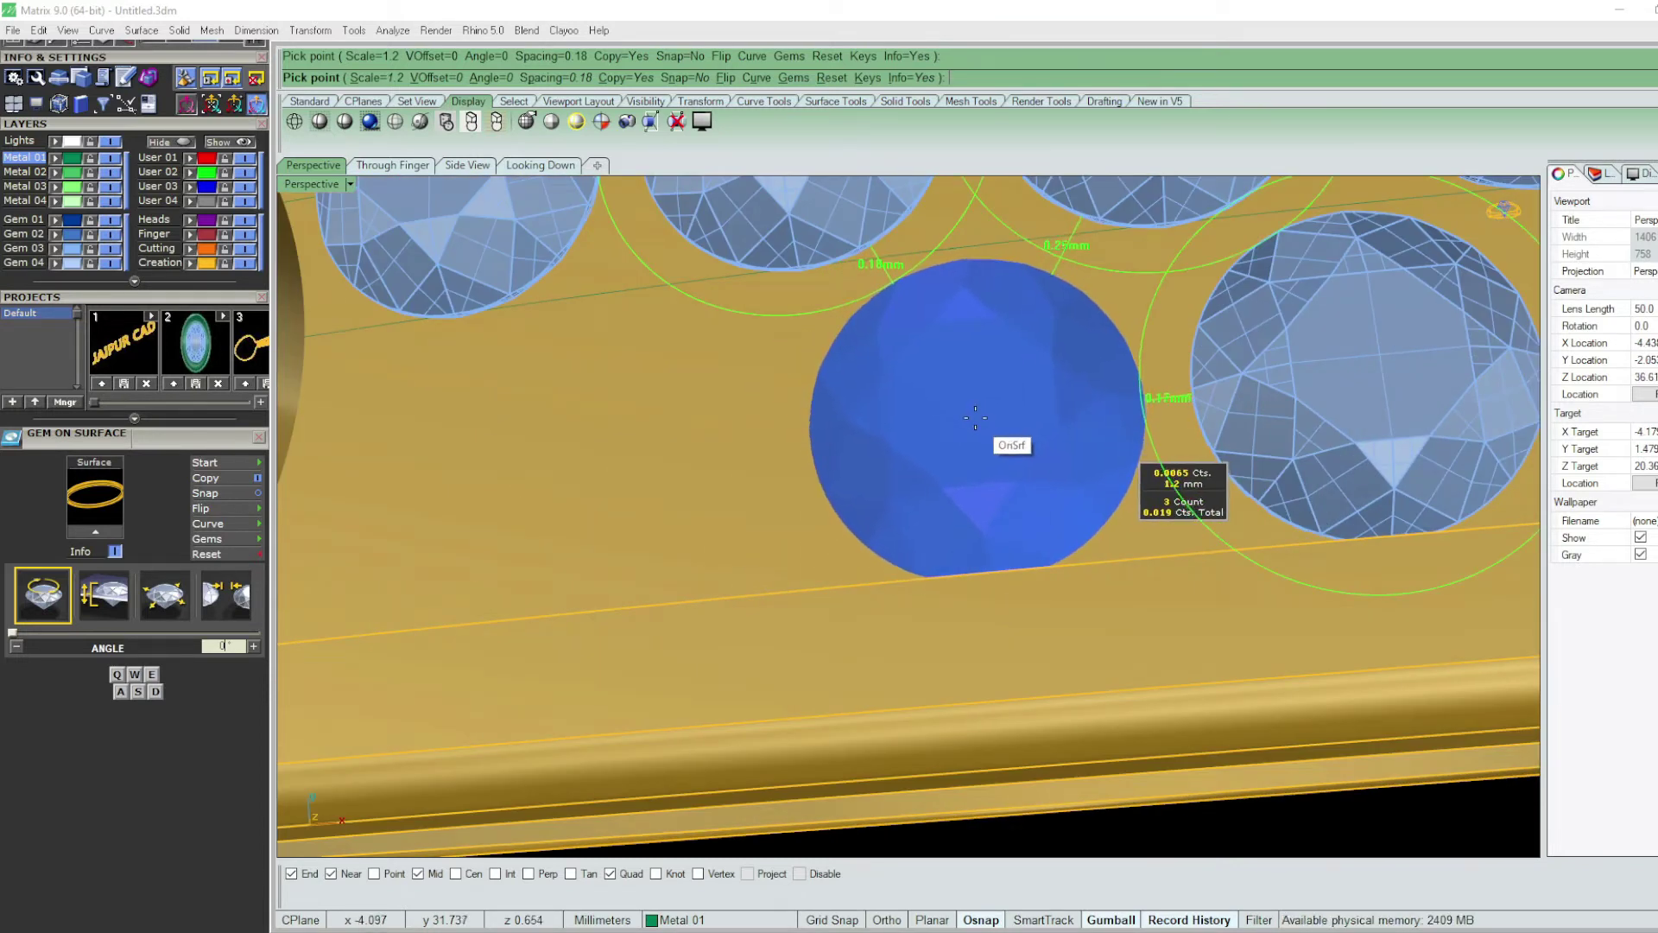
pyautogui.click(978, 415)
pyautogui.scroll(-3, 1050, 397)
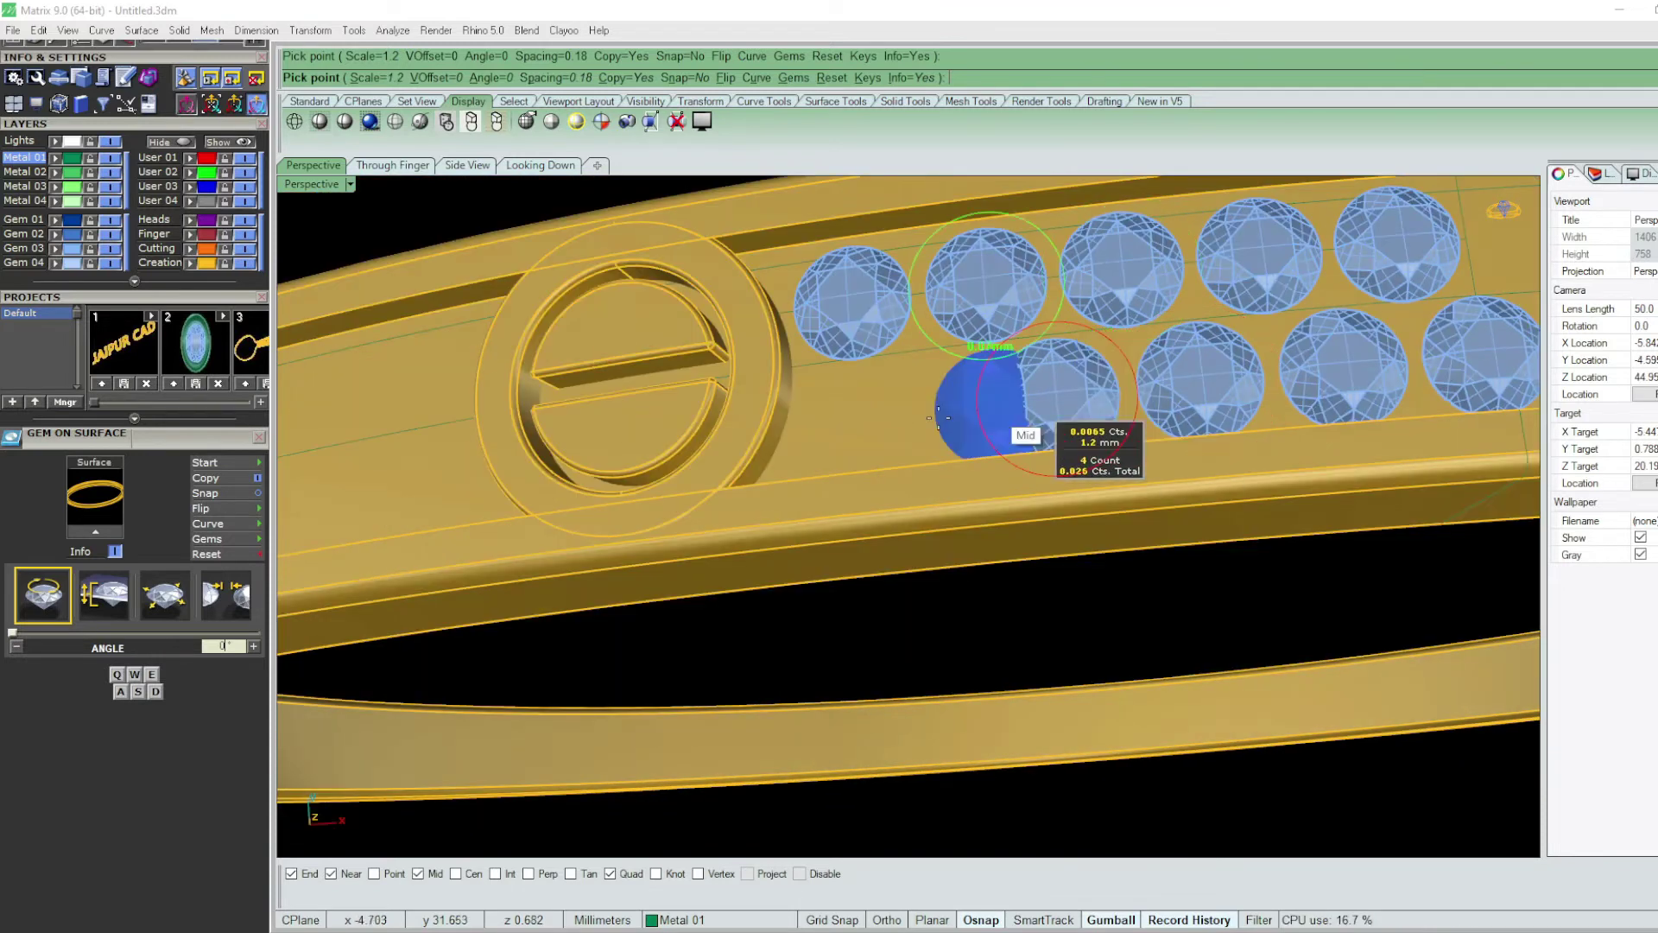
pyautogui.scroll(2, 918, 416)
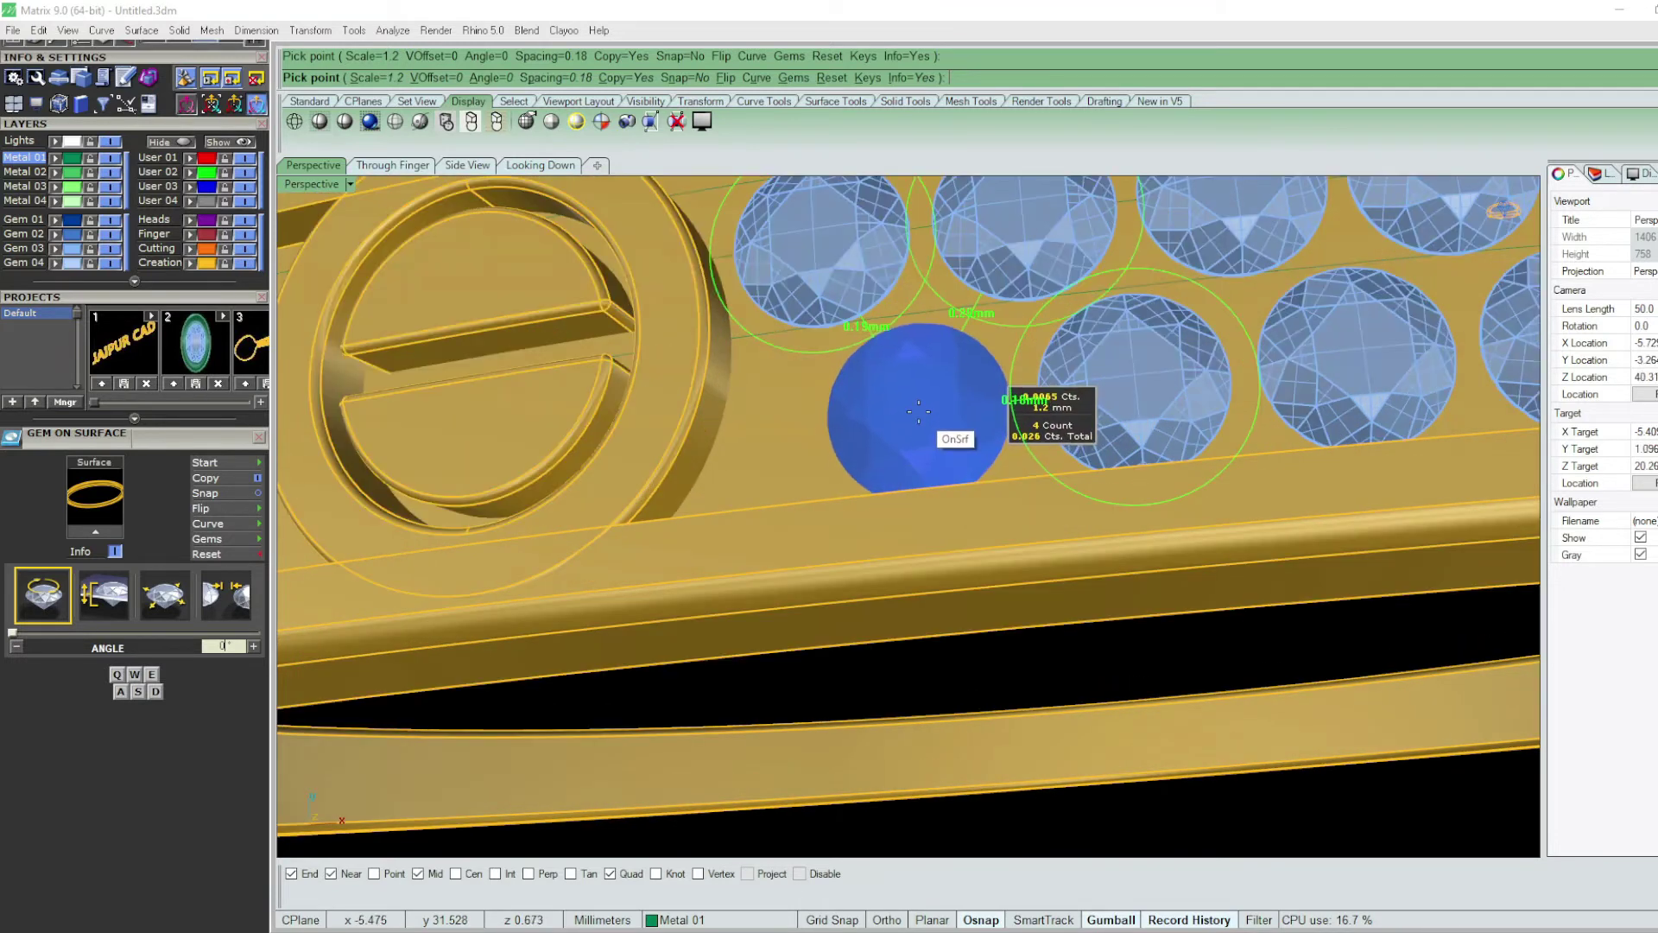
pyautogui.click(921, 410)
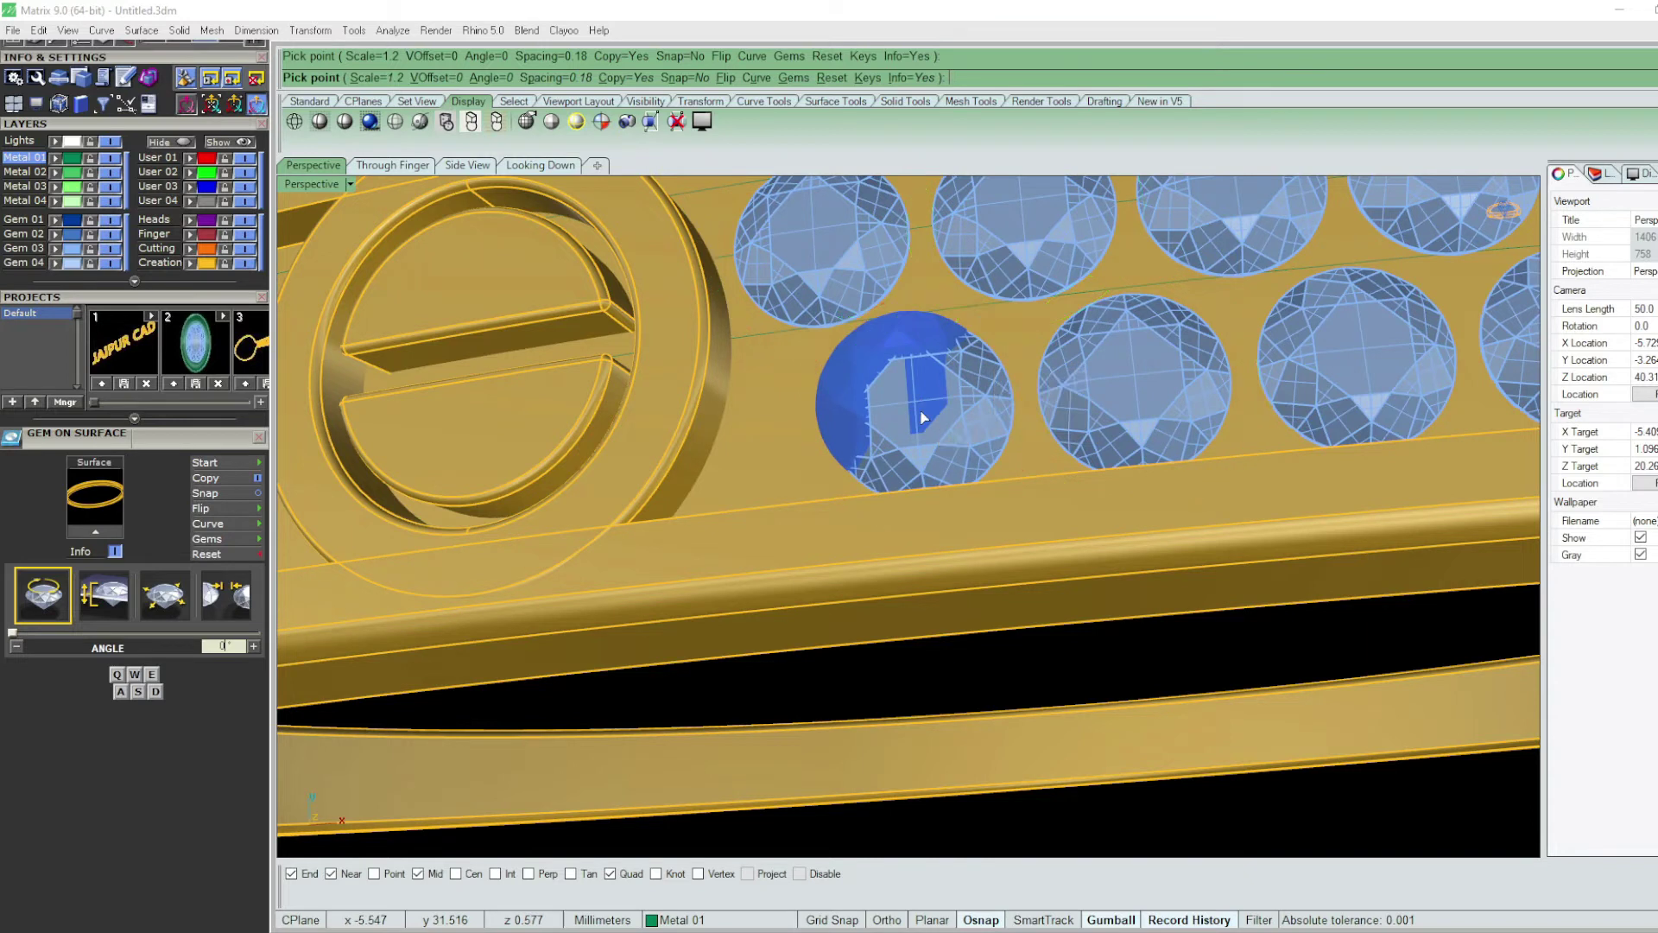
pyautogui.press('Return')
pyautogui.scroll(-5, 928, 411)
# - In Top view, window-select the ten gems and their curves
pyautogui.hotkey('ctrl', 'F1')
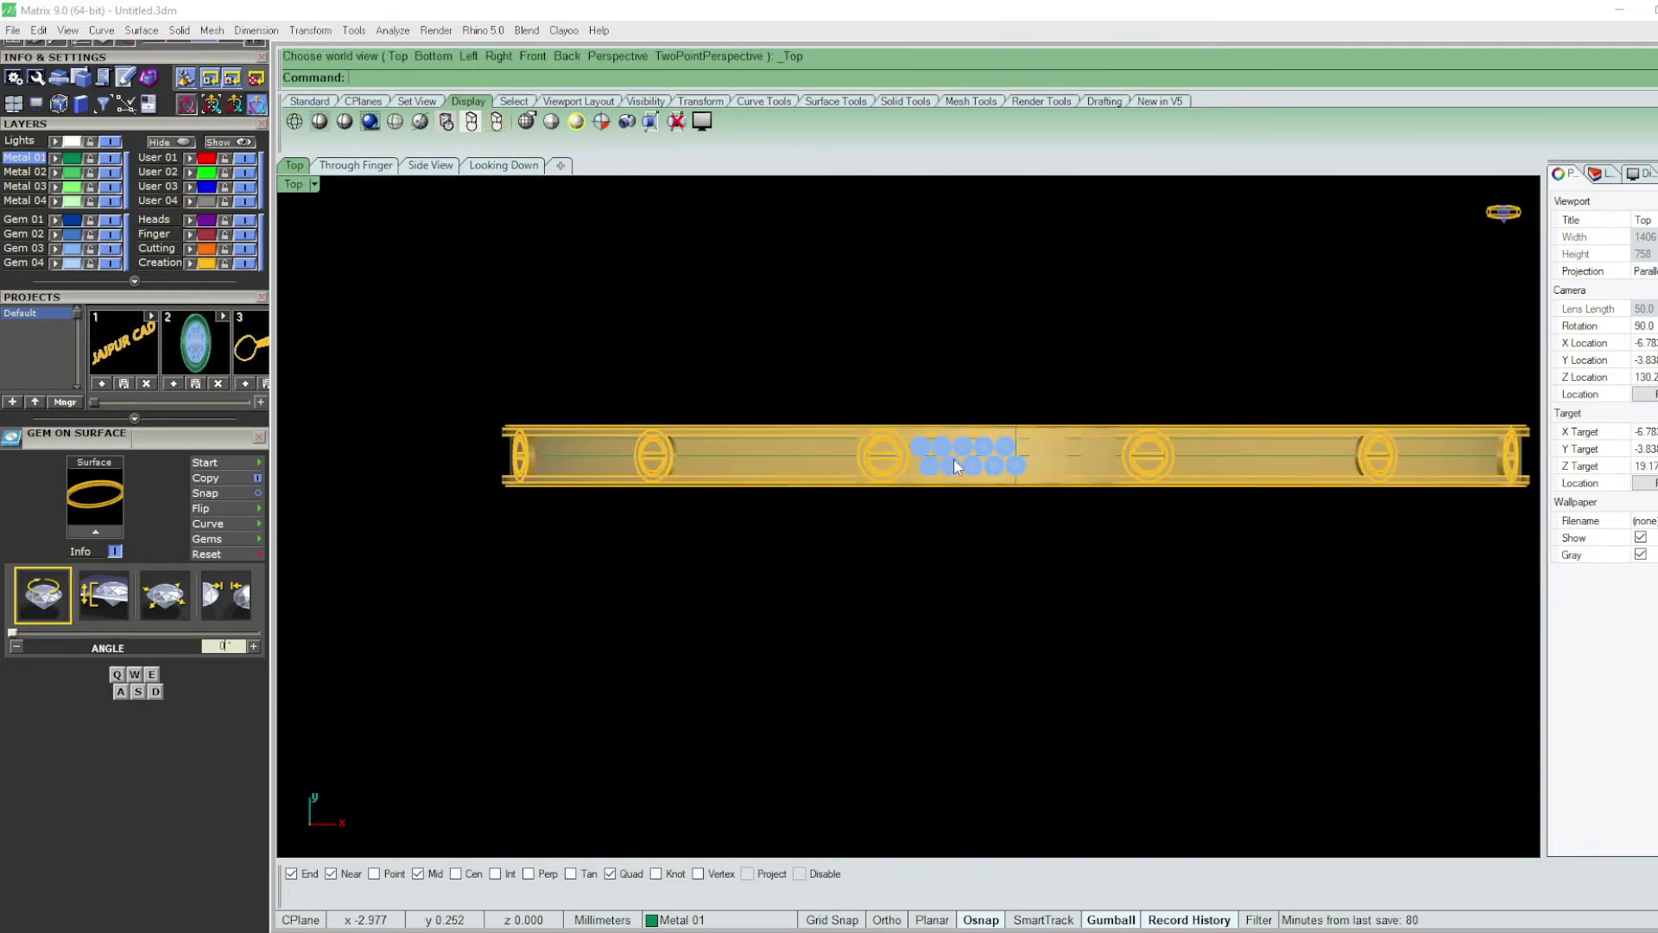
pyautogui.scroll(3, 954, 458)
pyautogui.moveTo(888, 382); pyautogui.dragTo(1079, 560)
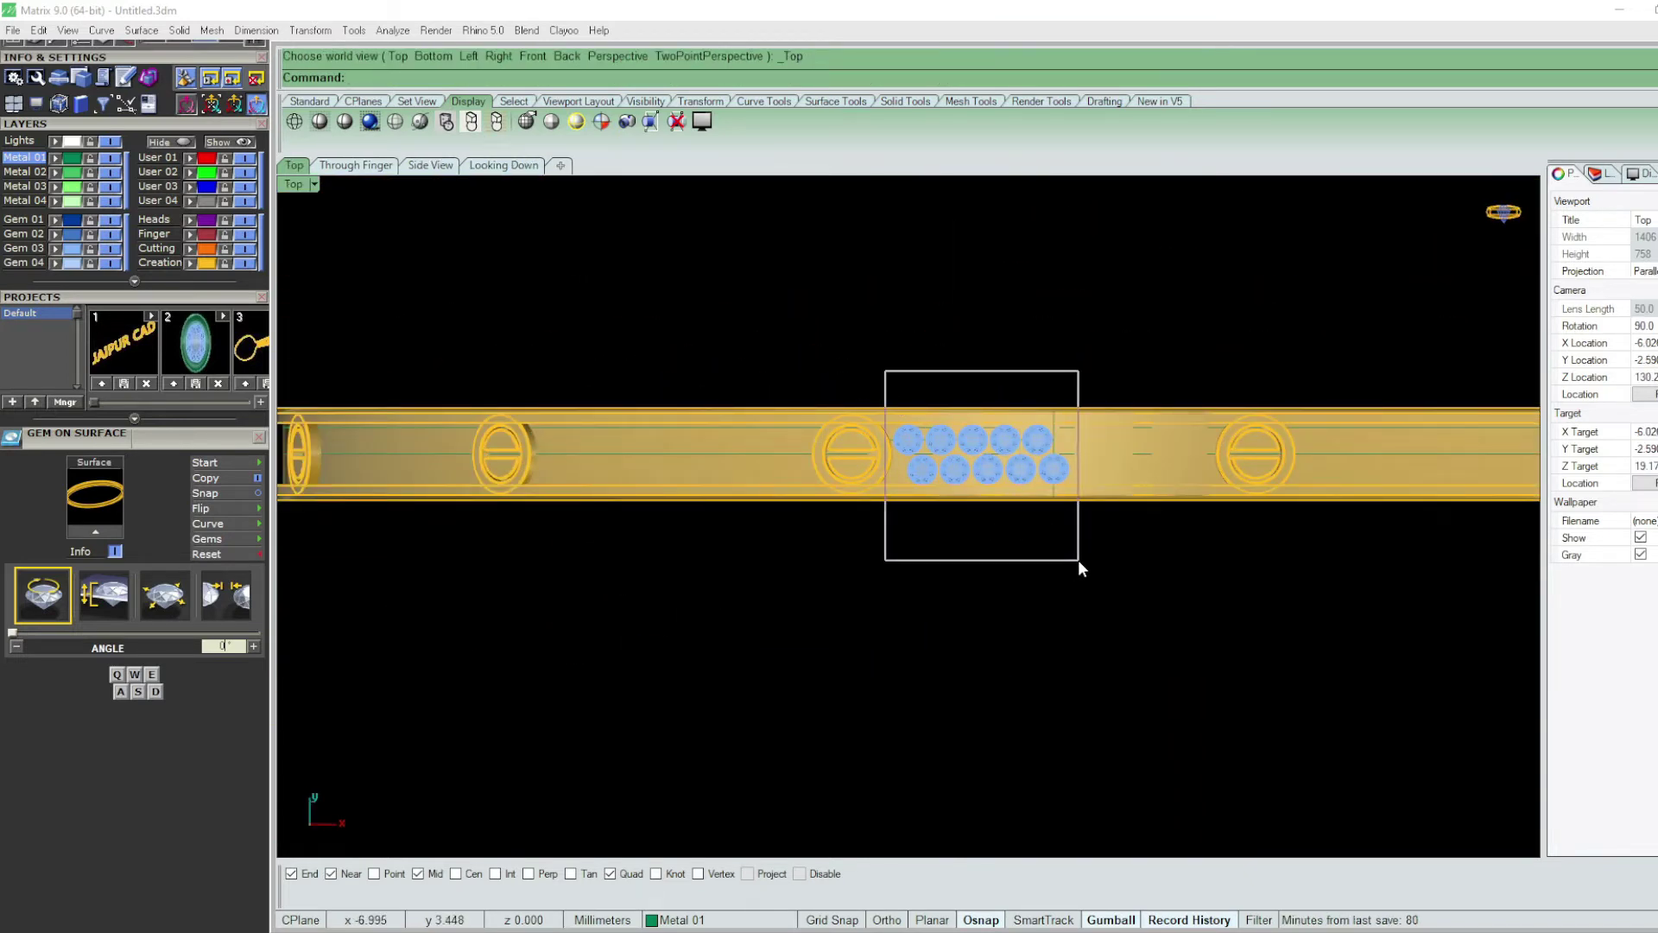
pyautogui.scroll(4, 1077, 469)
pyautogui.scroll(3, 1077, 469)
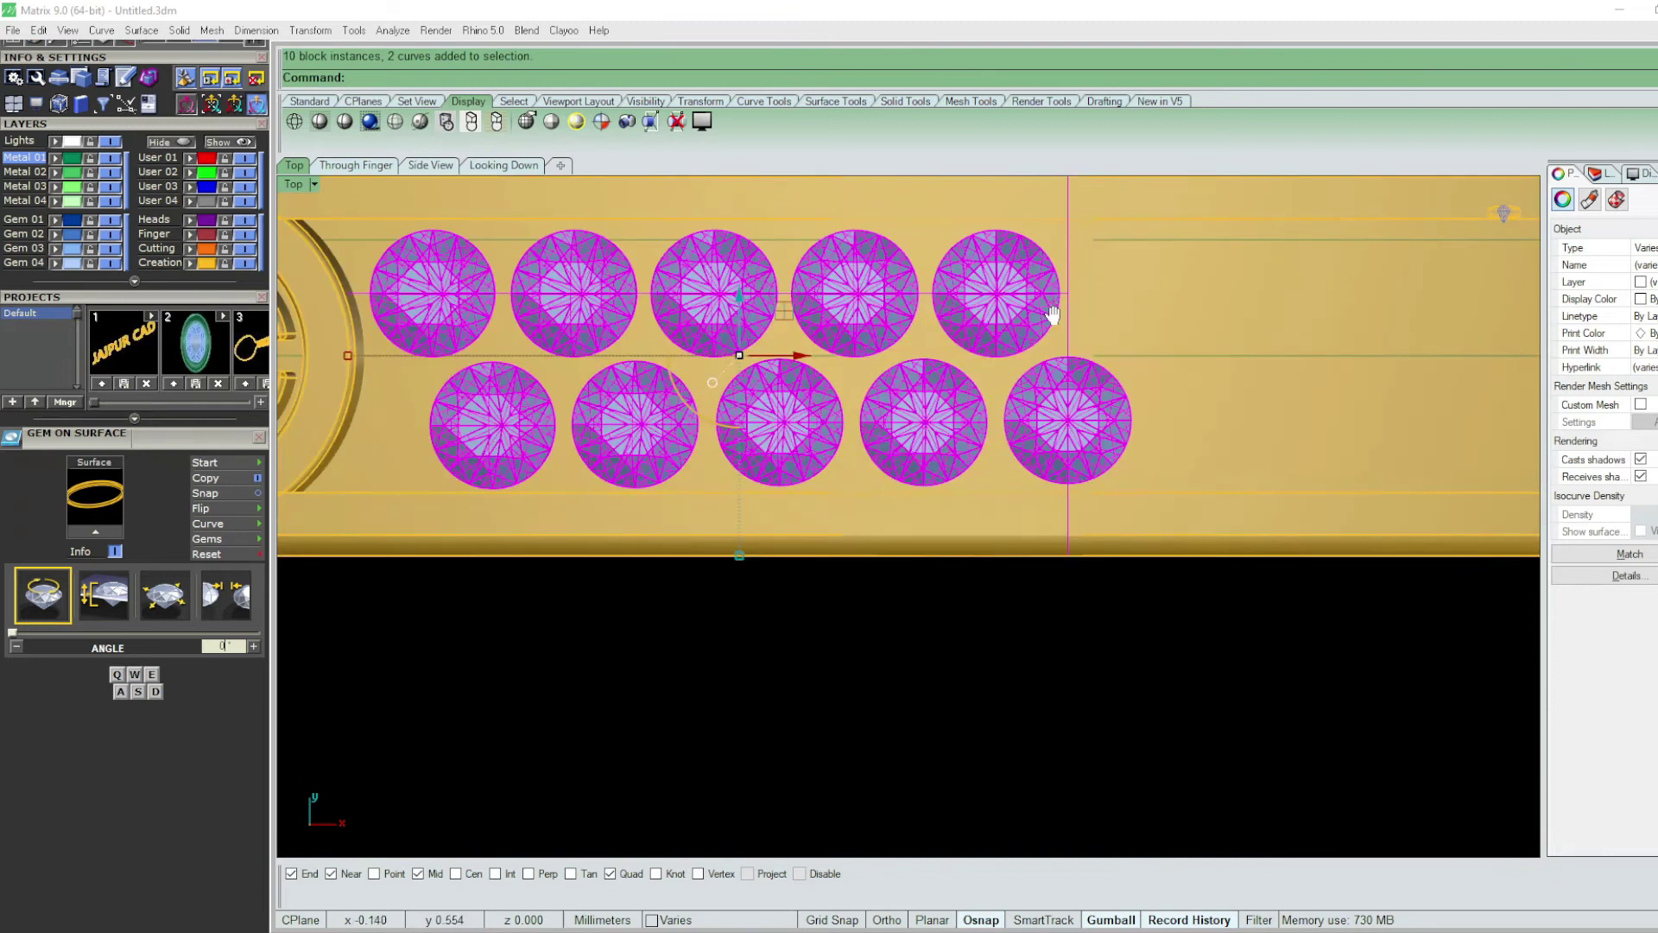
pyautogui.moveTo(1053, 313); pyautogui.dragTo(1067, 446, button='right')
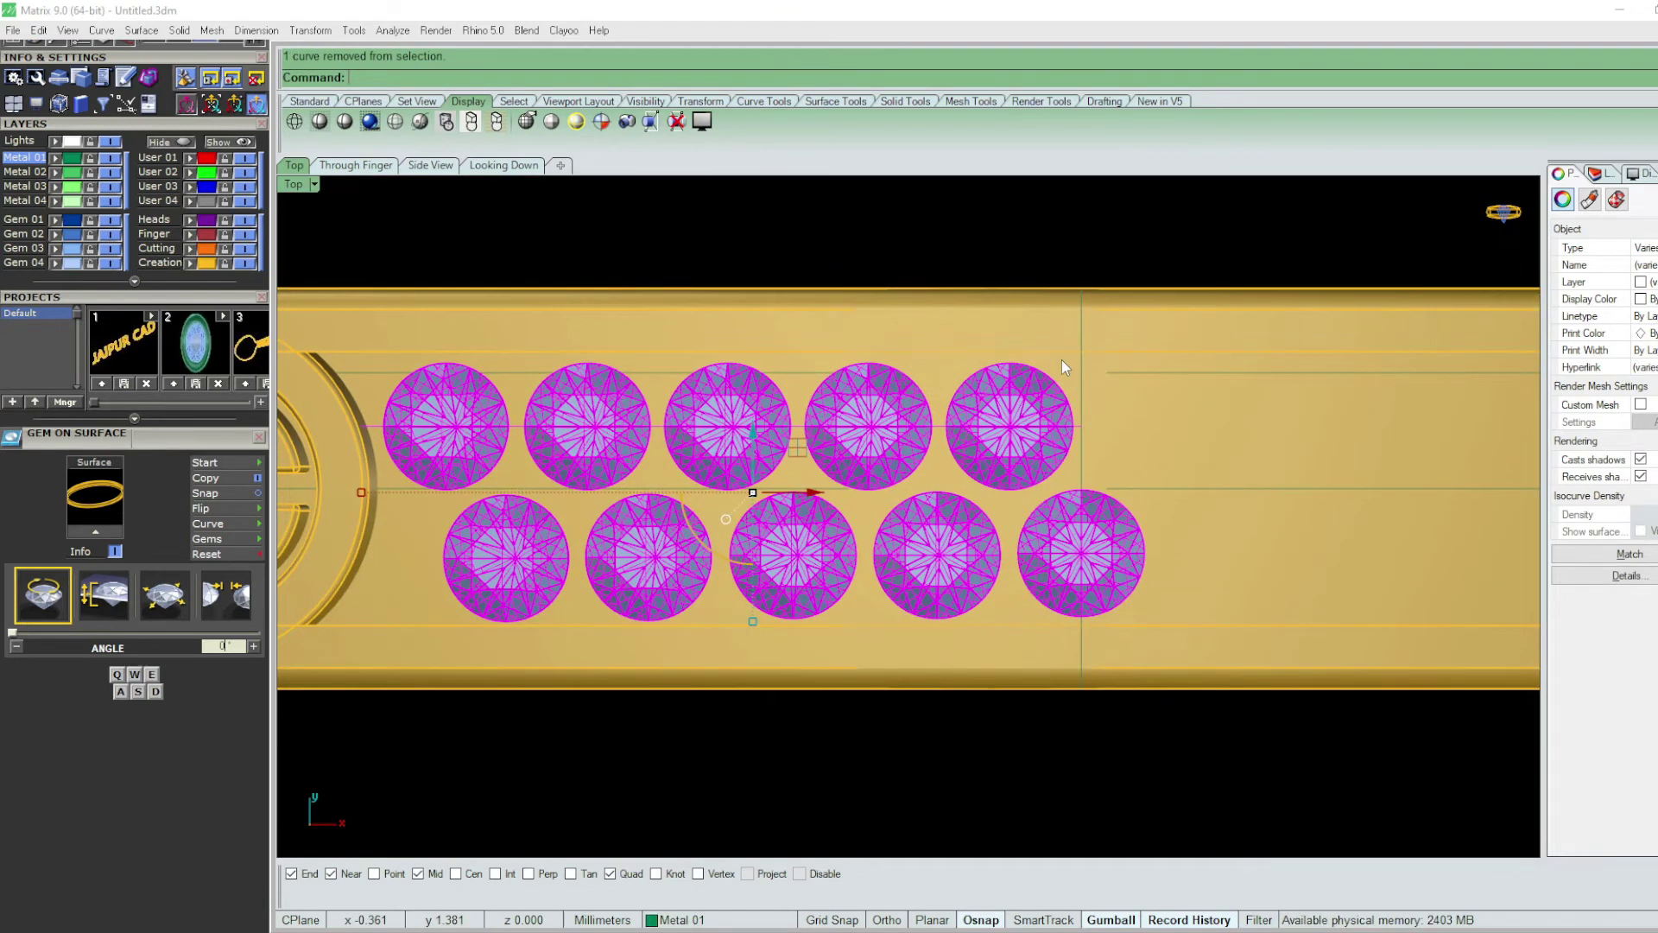
# - Move the gem cluster to its new spot on the band with Ortho on
pyautogui.hotkey('ctrl', 'alt', 'w')
pyautogui.scroll(1, 1055, 375)
pyautogui.scroll(2, 1056, 377)
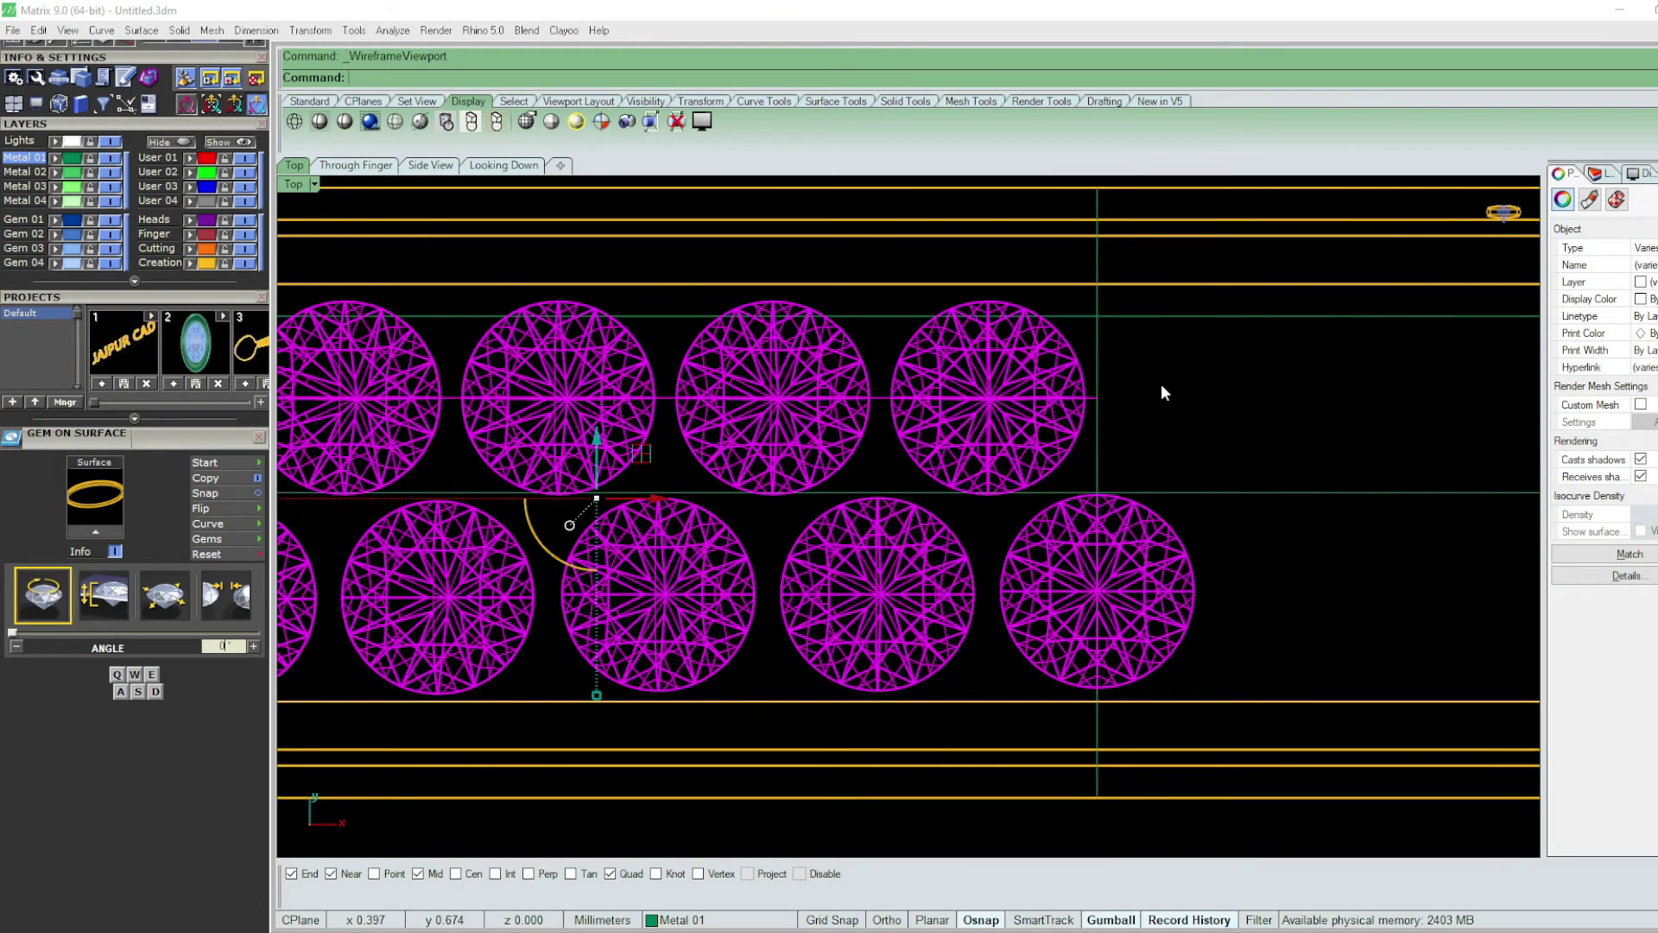
pyautogui.write('m')
pyautogui.press('Return')
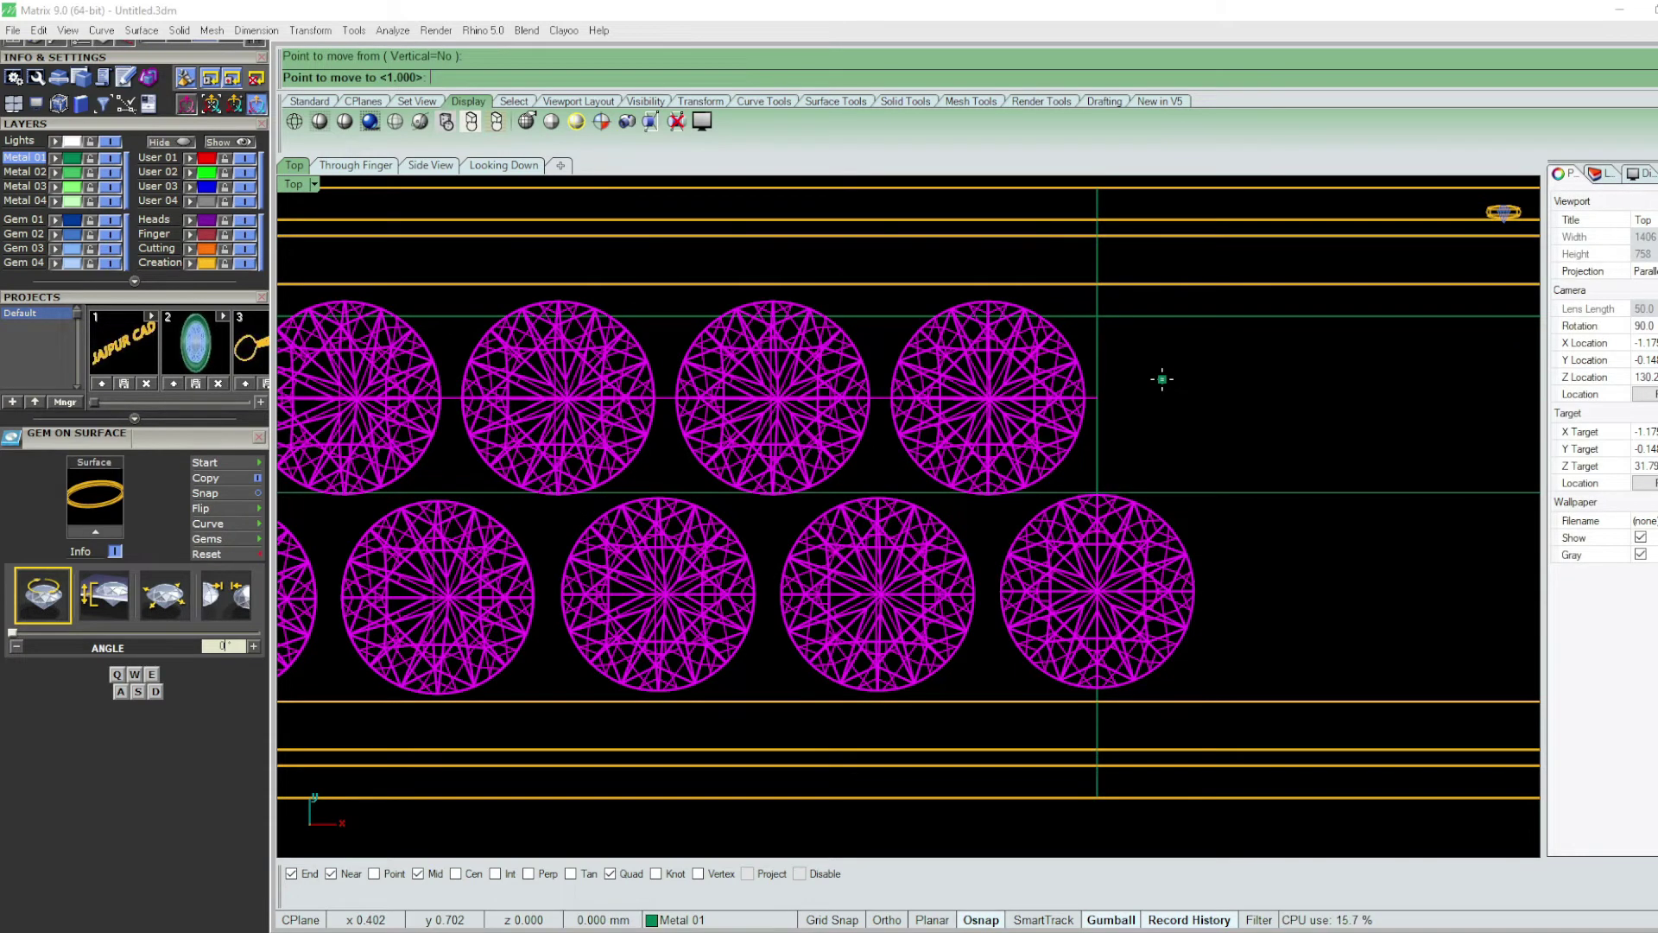
pyautogui.press('F8')
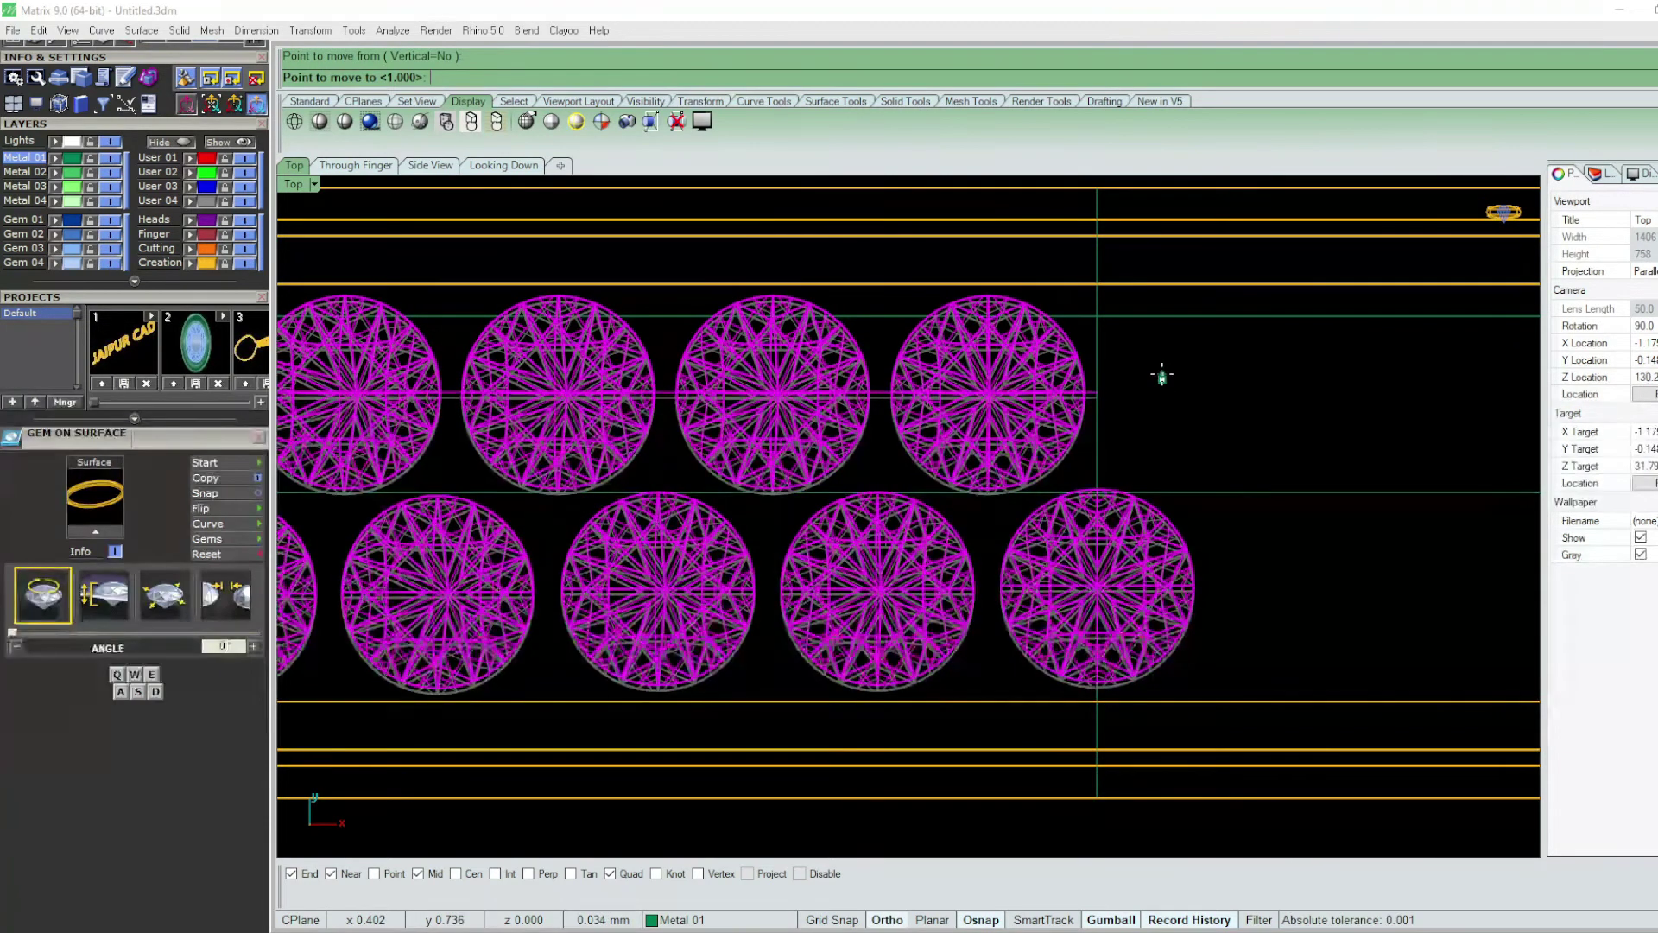
pyautogui.click(1163, 380)
pyautogui.press('Escape')
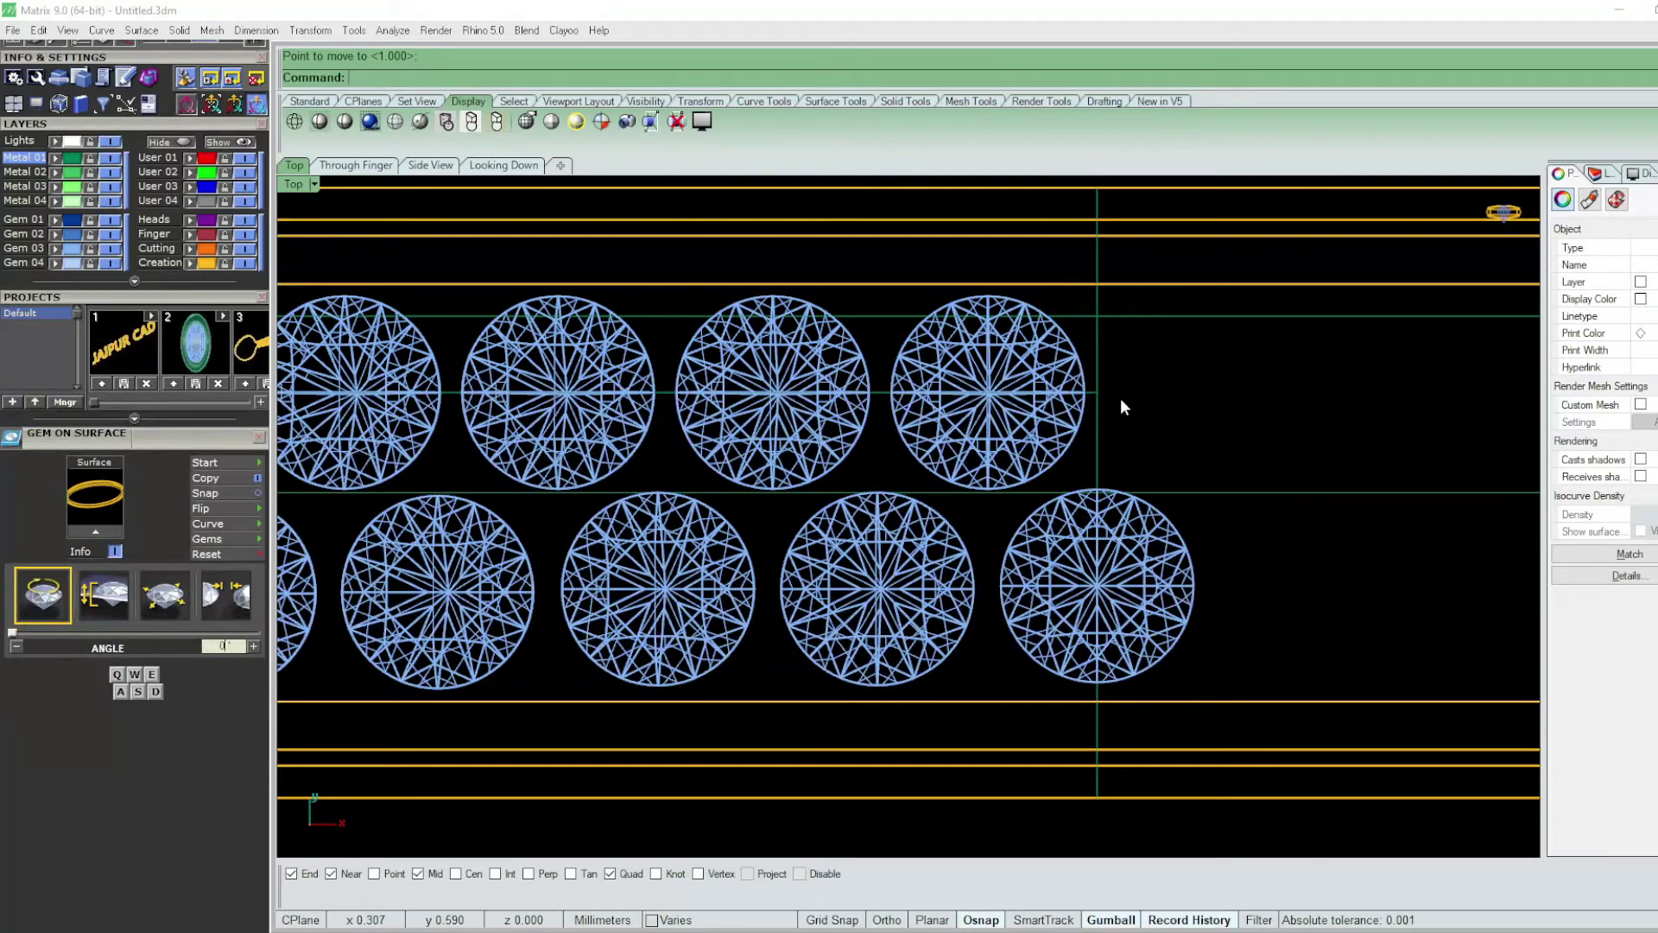
pyautogui.scroll(-5, 1121, 397)
# - Hide everything except the band body using Invert selection
pyautogui.click(1204, 337)
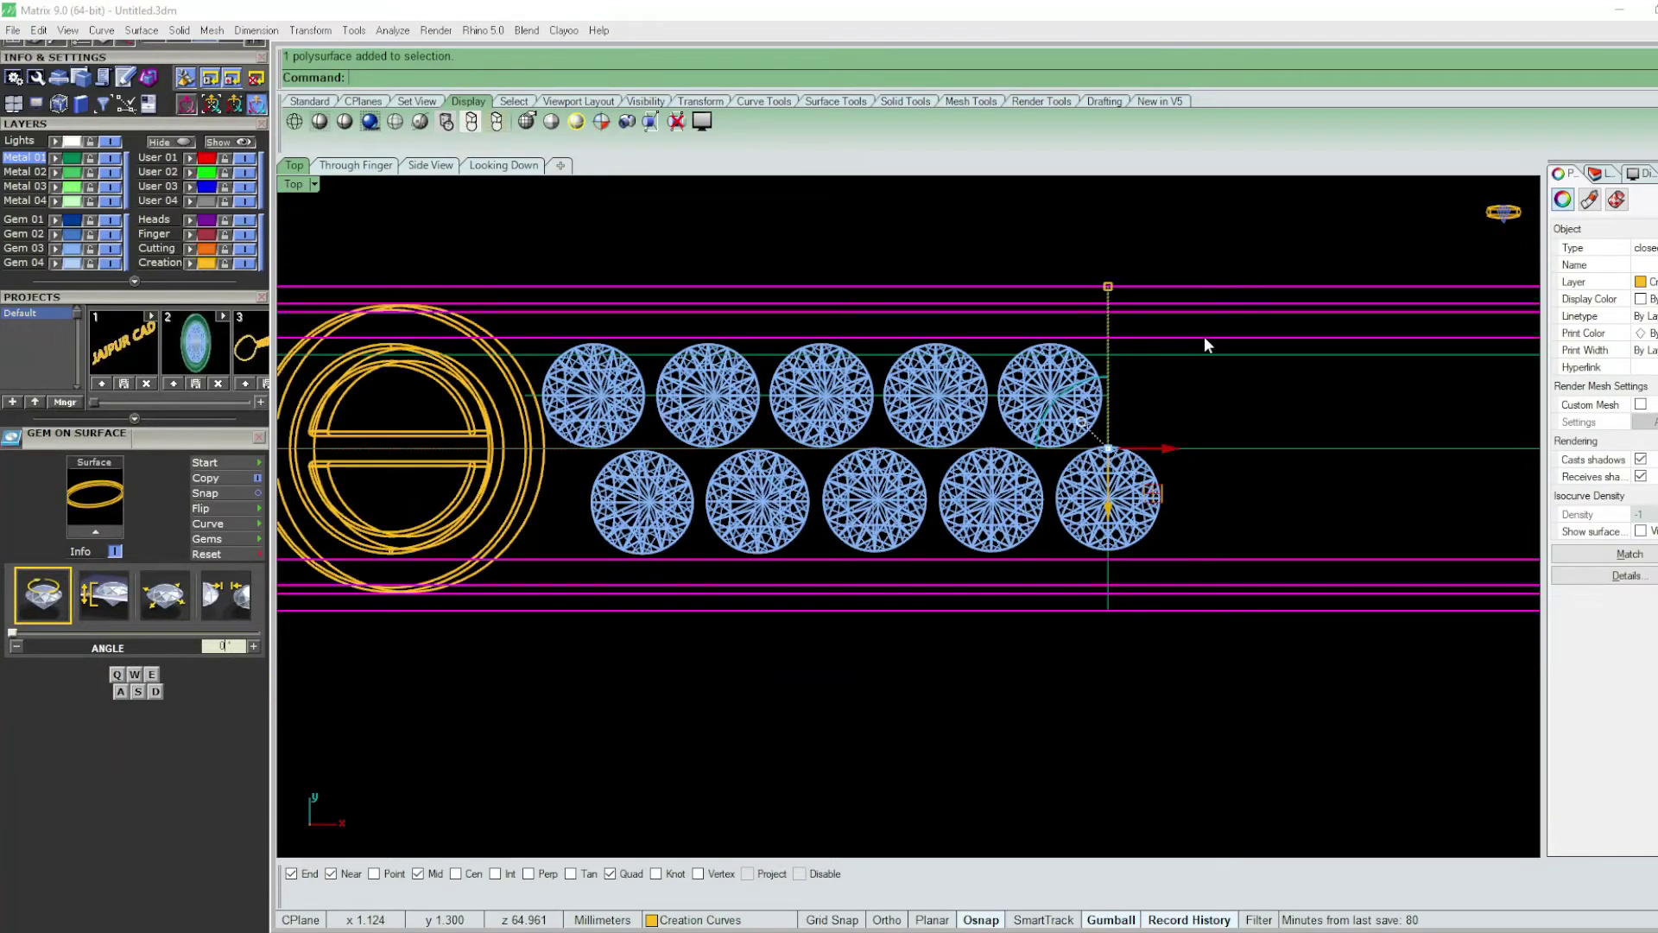
pyautogui.scroll(-3, 1209, 339)
pyautogui.scroll(-2, 1078, 398)
pyautogui.hotkey('ctrl', 'i')
pyautogui.press('Delete')
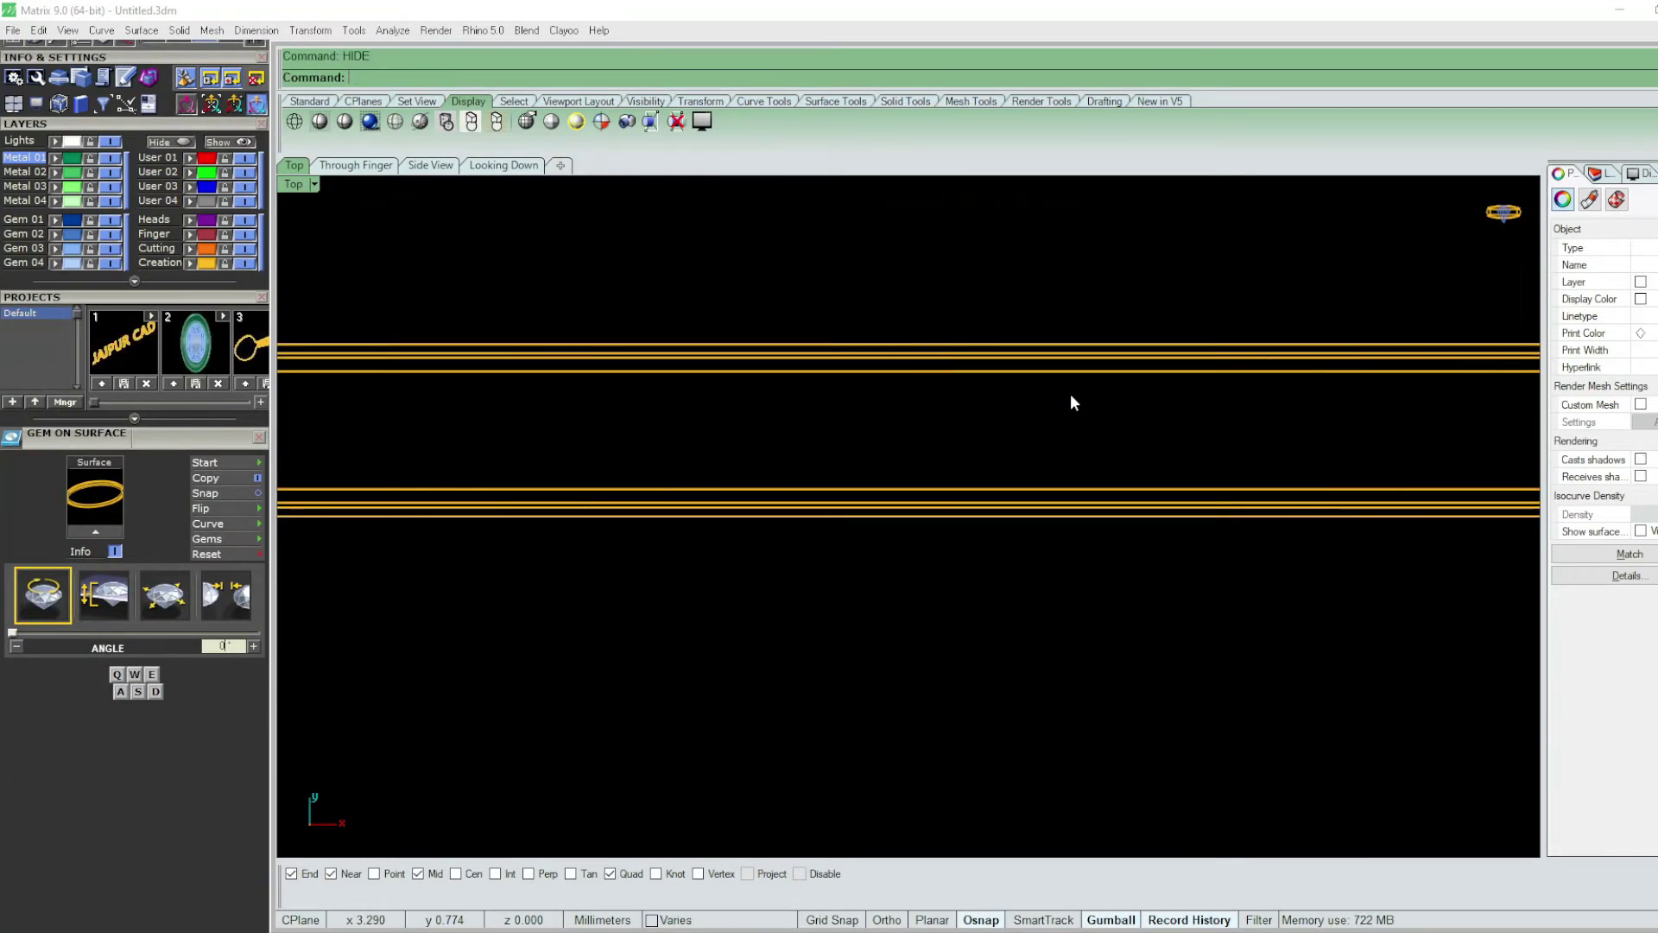
pyautogui.scroll(-2, 1059, 396)
pyautogui.scroll(-1, 1062, 371)
# - Shift the band curve about 2.05 mm, then show all objects and deselect
pyautogui.moveTo(1073, 319); pyautogui.dragTo(1004, 460)
pyautogui.scroll(1, 997, 454)
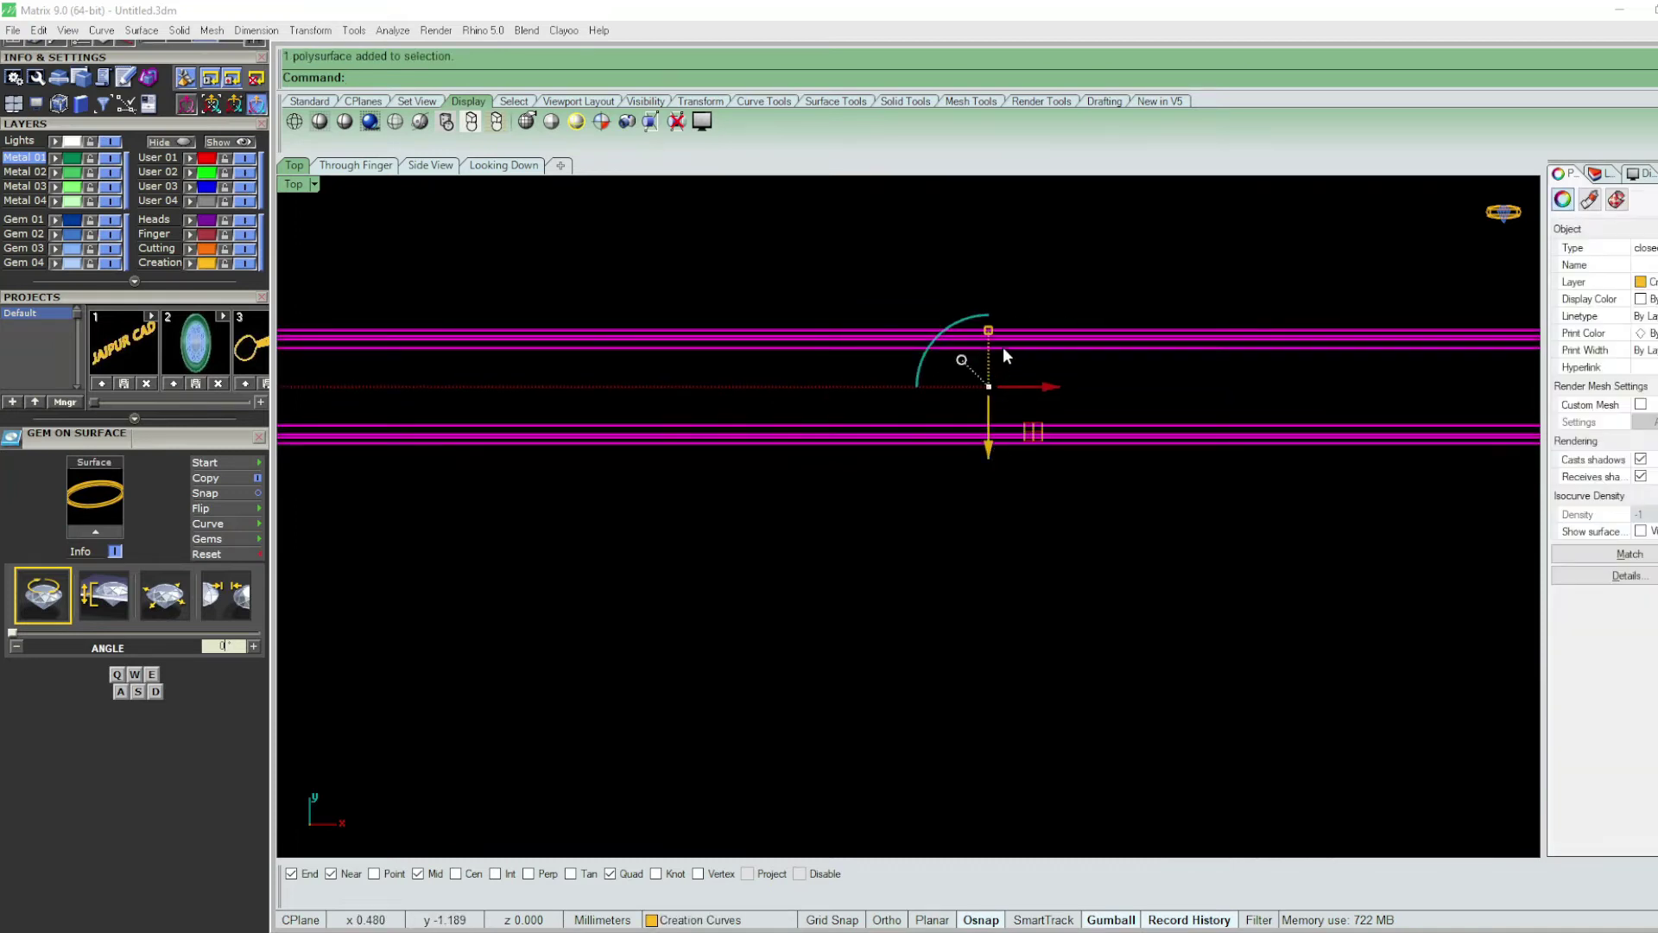
pyautogui.scroll(2, 994, 341)
pyautogui.moveTo(977, 320); pyautogui.dragTo(977, 321)
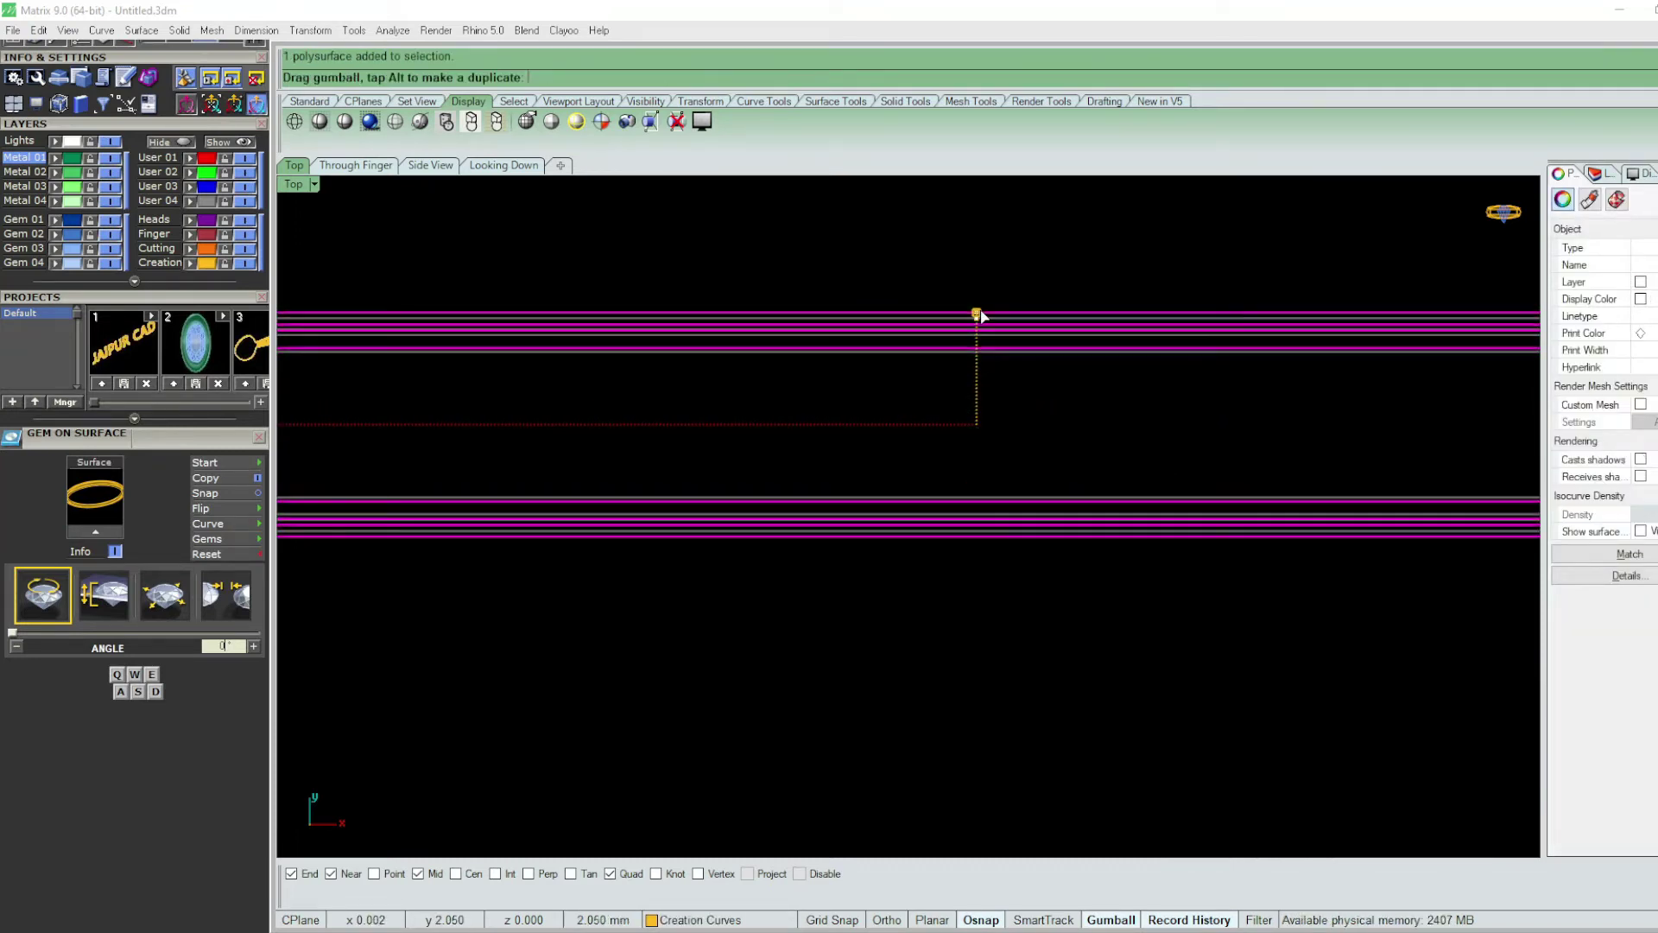
pyautogui.hotkey('ctrl', 'alt', 'h')
pyautogui.click(1039, 263)
pyautogui.moveTo(1038, 263); pyautogui.dragTo(988, 285, button='right')
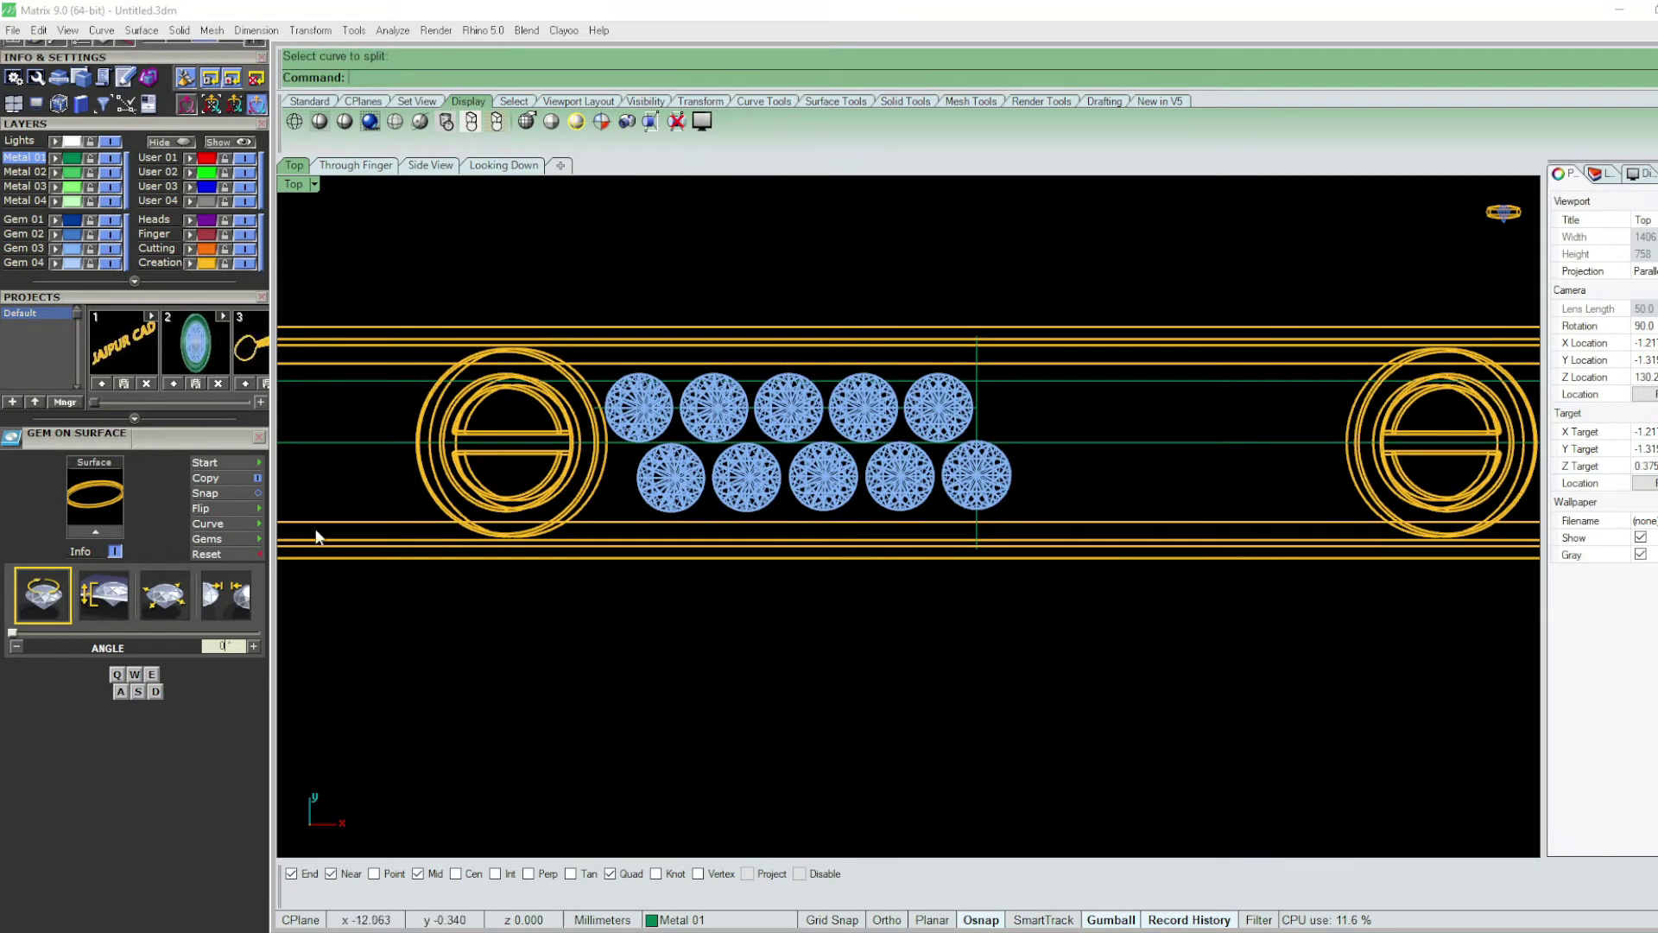
# - Set the viewport to Shaded and orbit the Perspective view to the gem cluster
pyautogui.scroll(-4, 360, 303)
pyautogui.moveTo(363, 304); pyautogui.dragTo(442, 334, button='right')
pyautogui.click(315, 184)
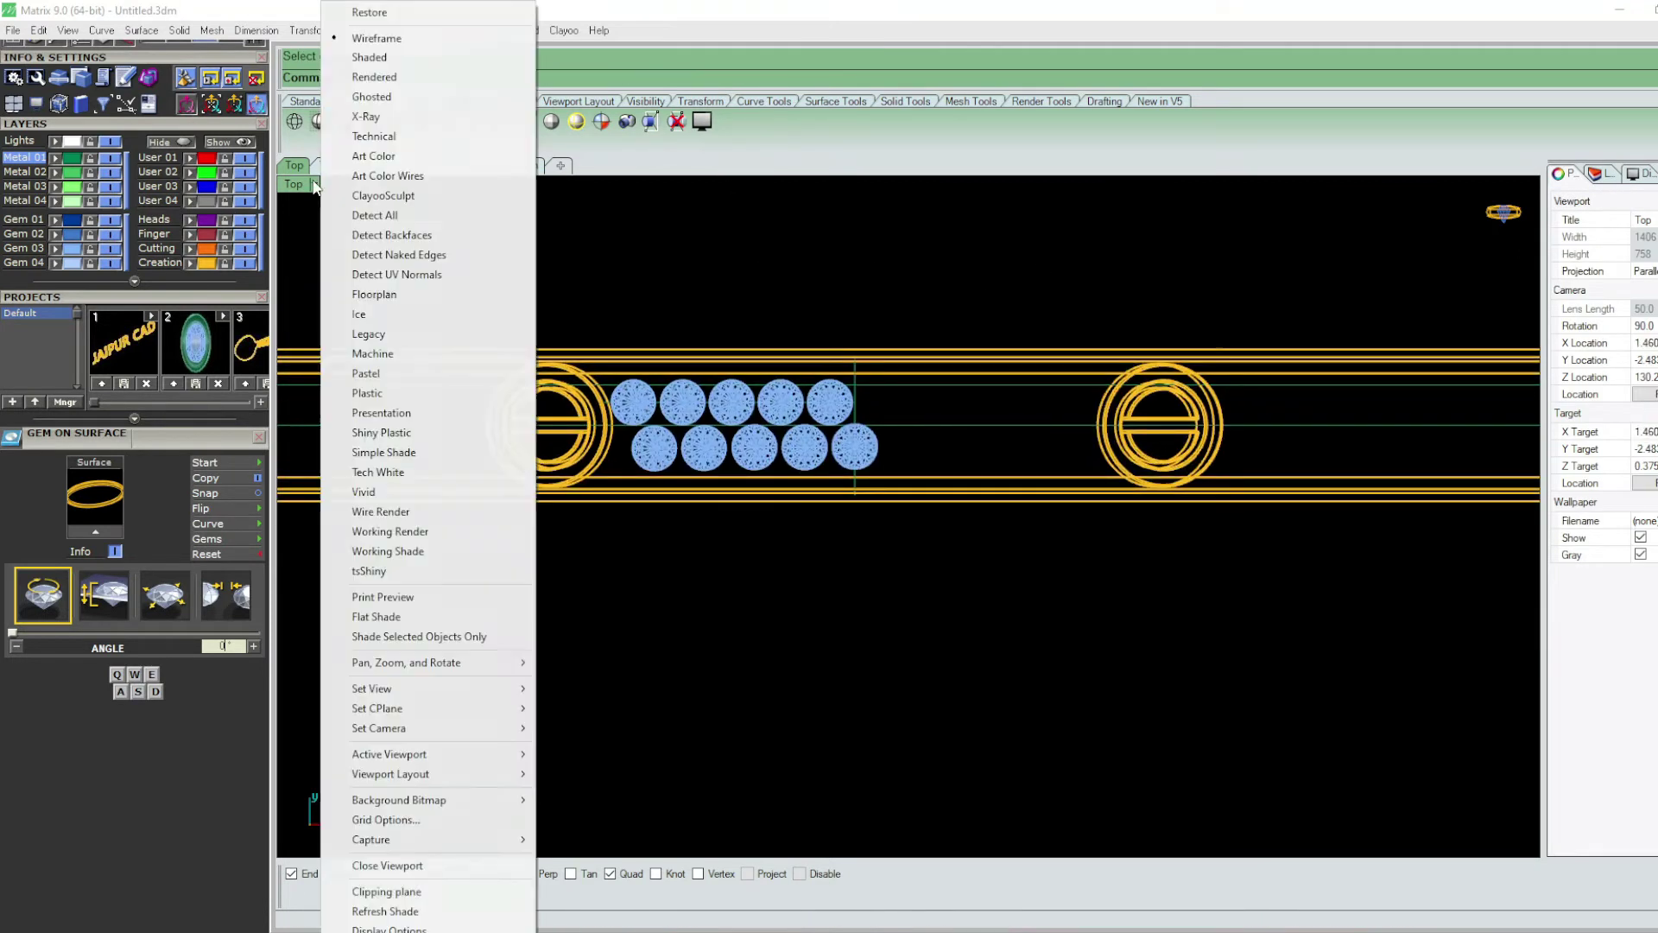
pyautogui.click(380, 57)
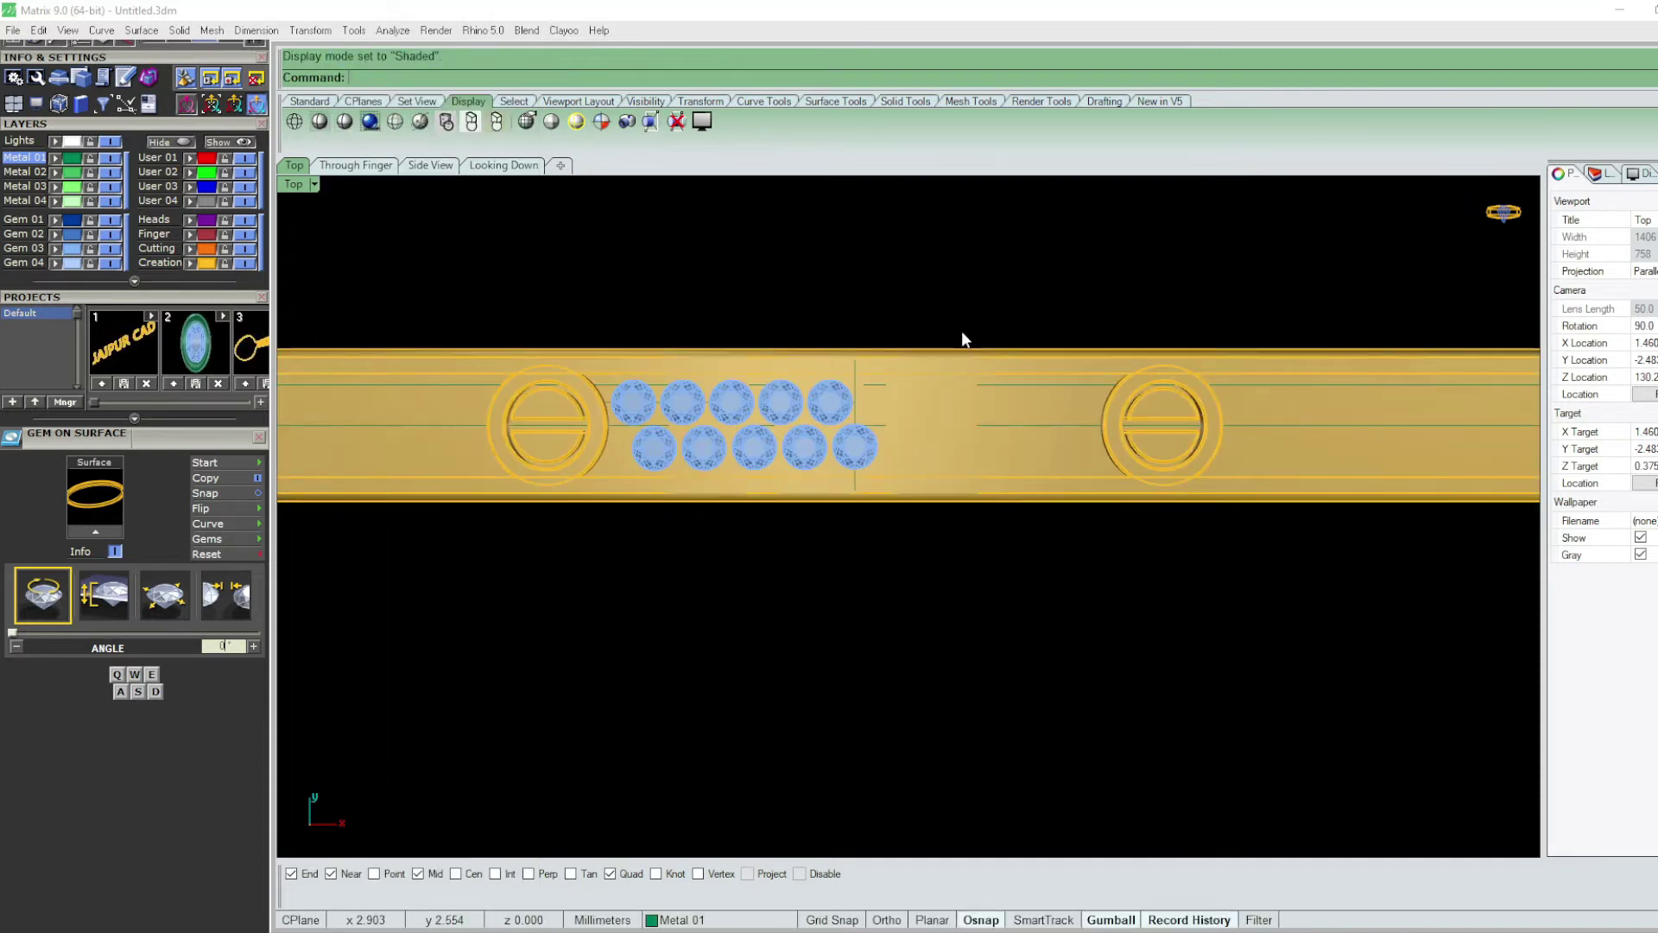
pyautogui.press('F4')
pyautogui.moveTo(866, 448)
pyautogui.mouseDown(button='right')
pyautogui.moveTo(1159, 552)
pyautogui.moveTo(840, 370)
pyautogui.moveTo(760, 490)
pyautogui.moveTo(883, 472)
pyautogui.mouseUp(button='right')
pyautogui.scroll(-3, 760, 491)
pyautogui.scroll(5, 799, 470)
pyautogui.moveTo(795, 593); pyautogui.dragTo(743, 586, button='right')
# - Chamfer two band edges by 0.2 mm
pyautogui.rightClick(742, 586)
pyautogui.write('.2')
pyautogui.press('Return')
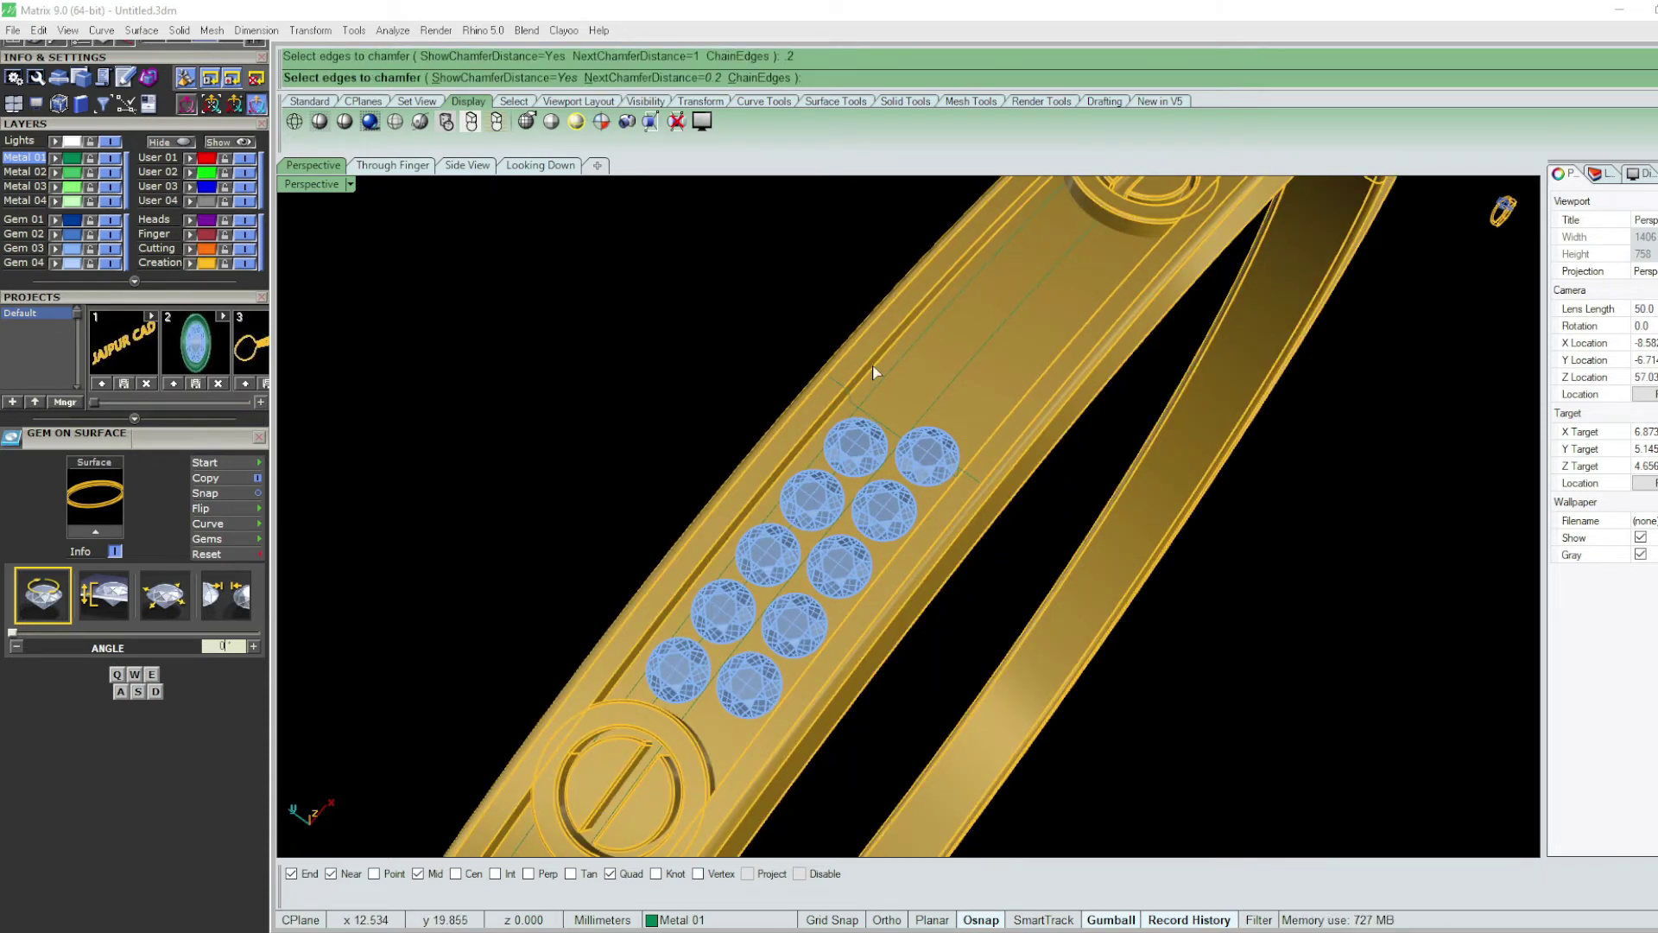
pyautogui.click(1005, 416)
pyautogui.click(1014, 421)
pyautogui.press('Return')
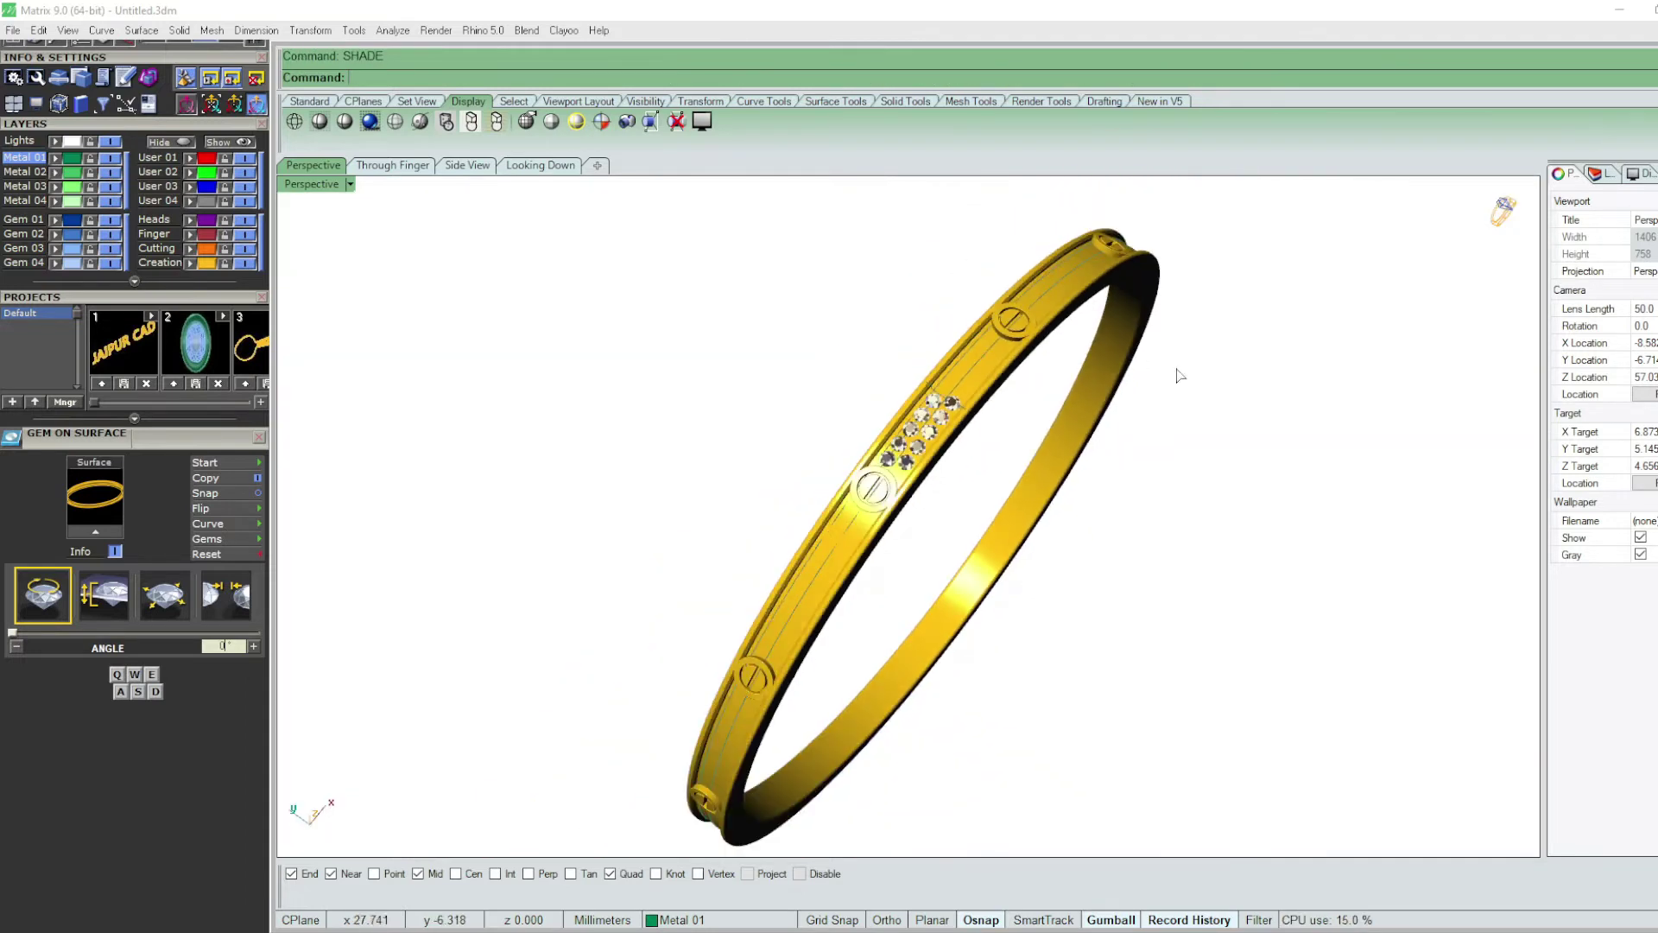
# - Check the whole bangle in a rendered gold preview, then select the band
pyautogui.moveTo(1178, 370); pyautogui.dragTo(948, 412, button='right')
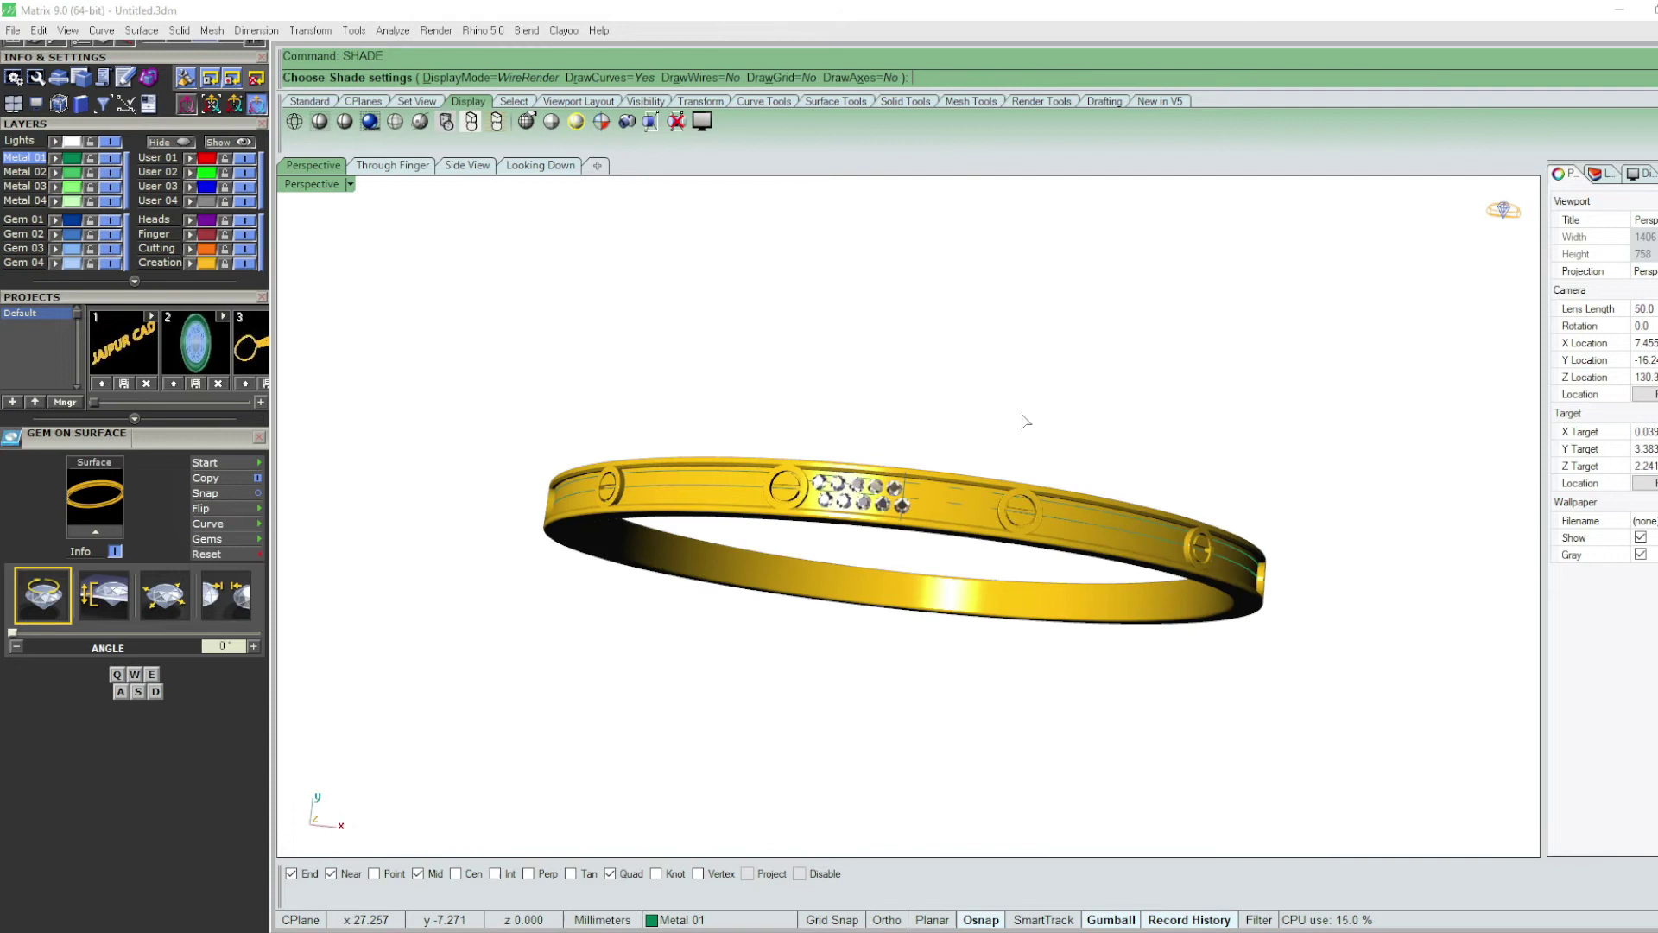
pyautogui.scroll(5, 955, 487)
pyautogui.scroll(3, 988, 505)
pyautogui.press('Escape')
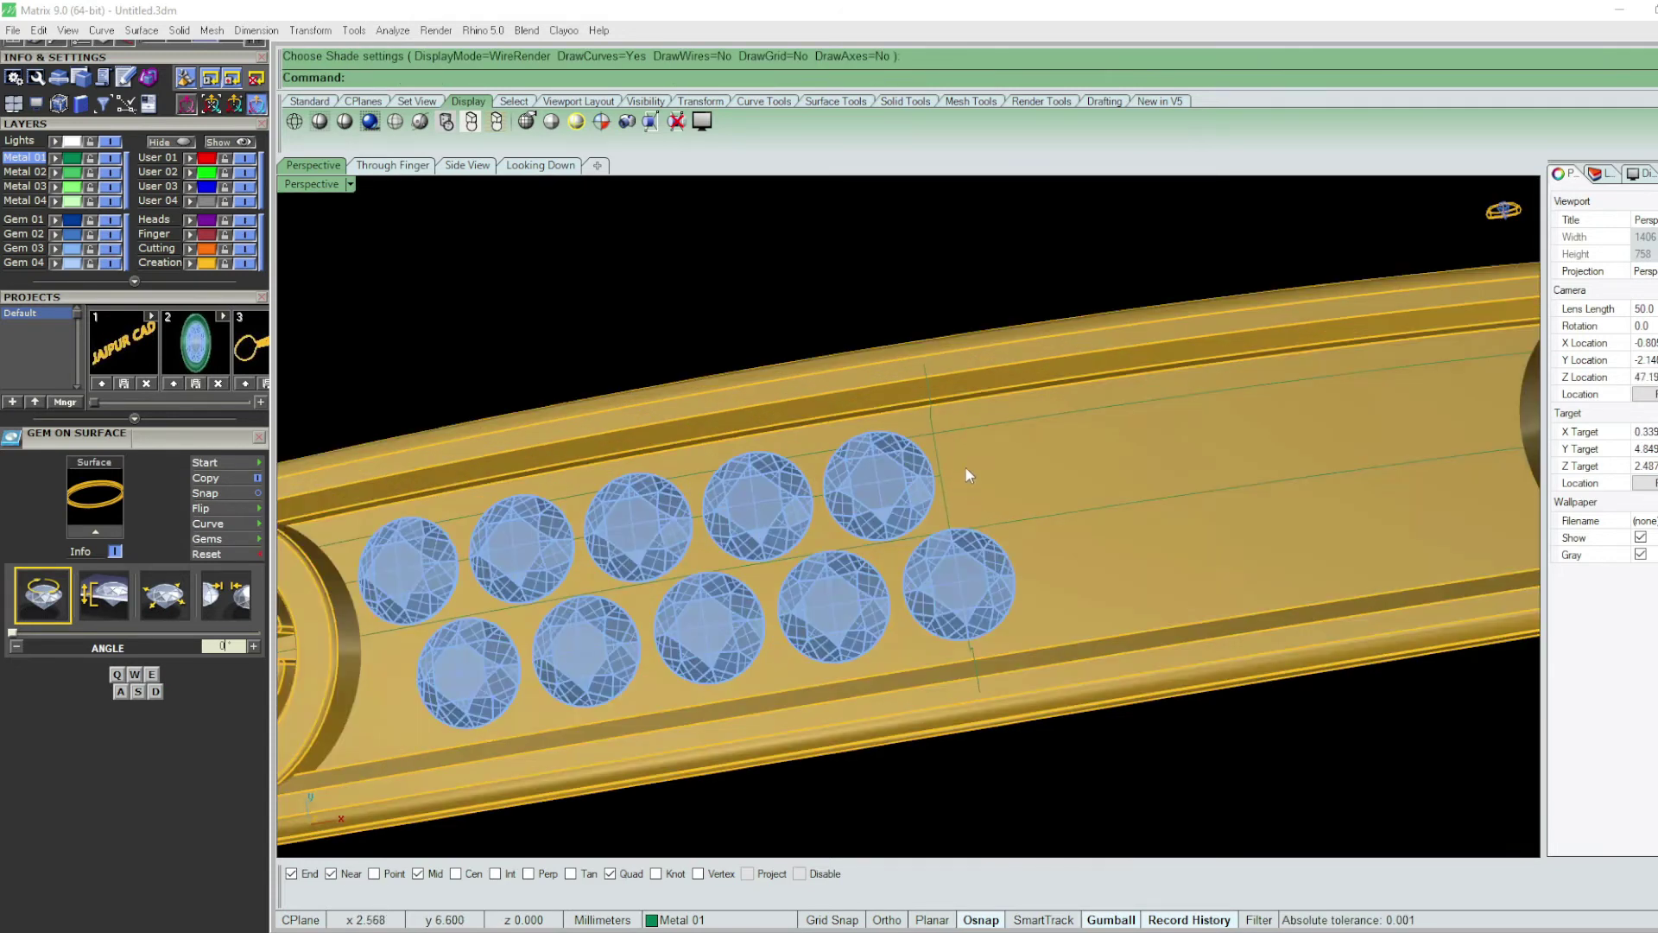
pyautogui.click(966, 468)
# - Start Prong on Surface on the band with diameter 0.45, drop 0.2, height 0.6 and taper 30
pyautogui.press('F6')
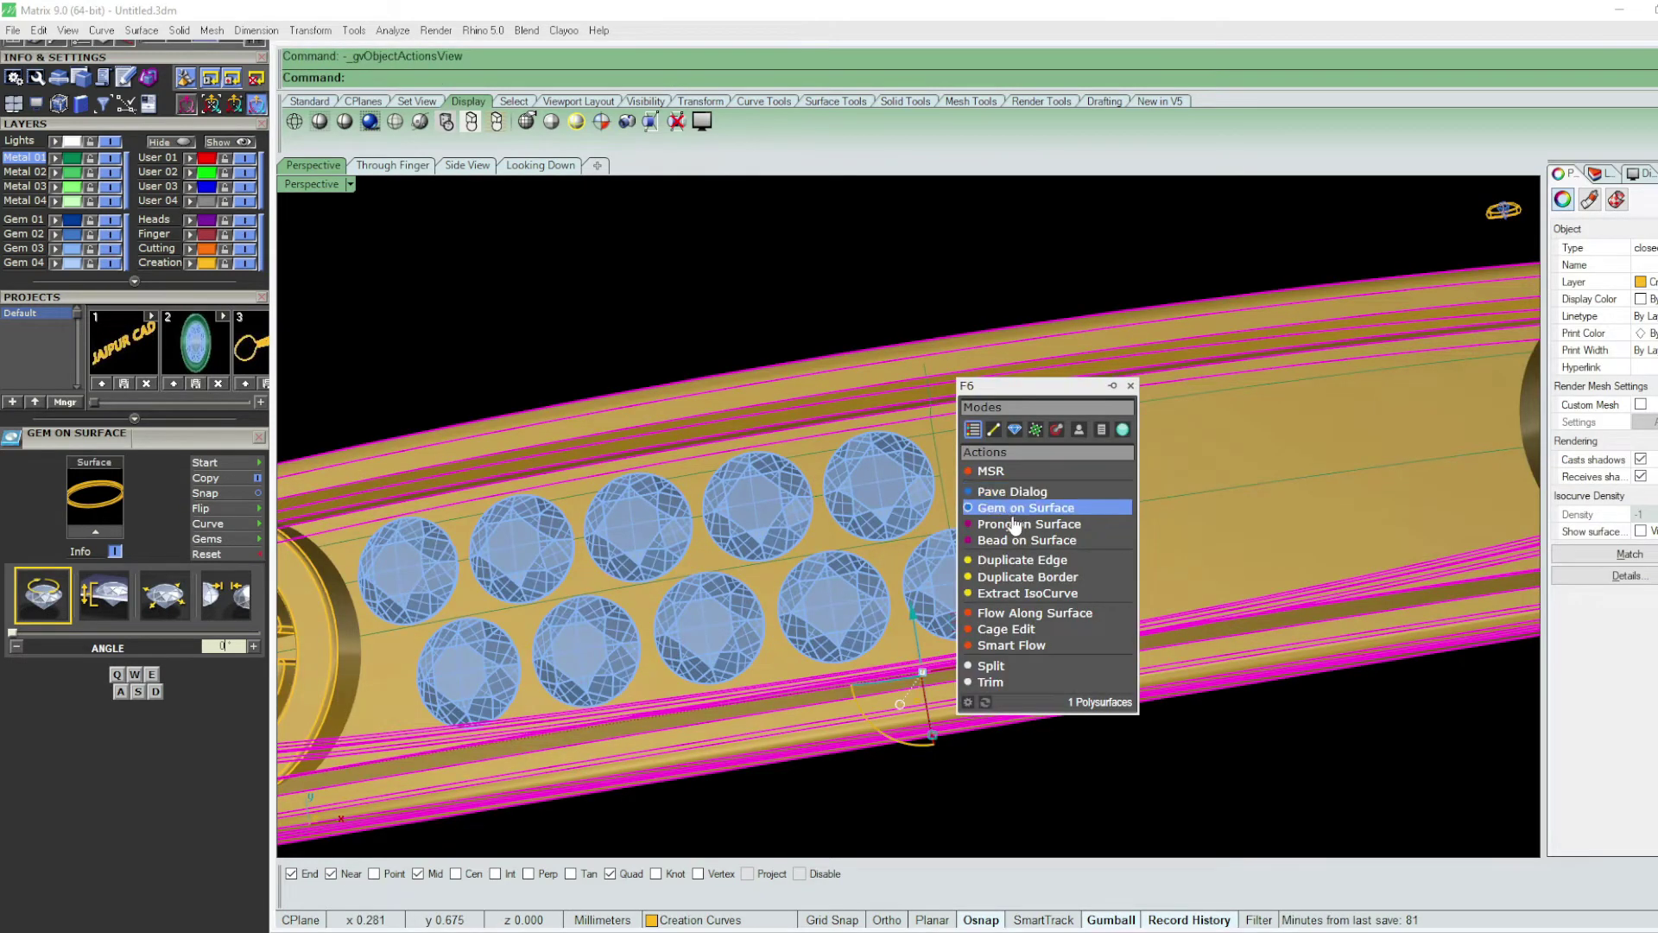
pyautogui.click(1028, 524)
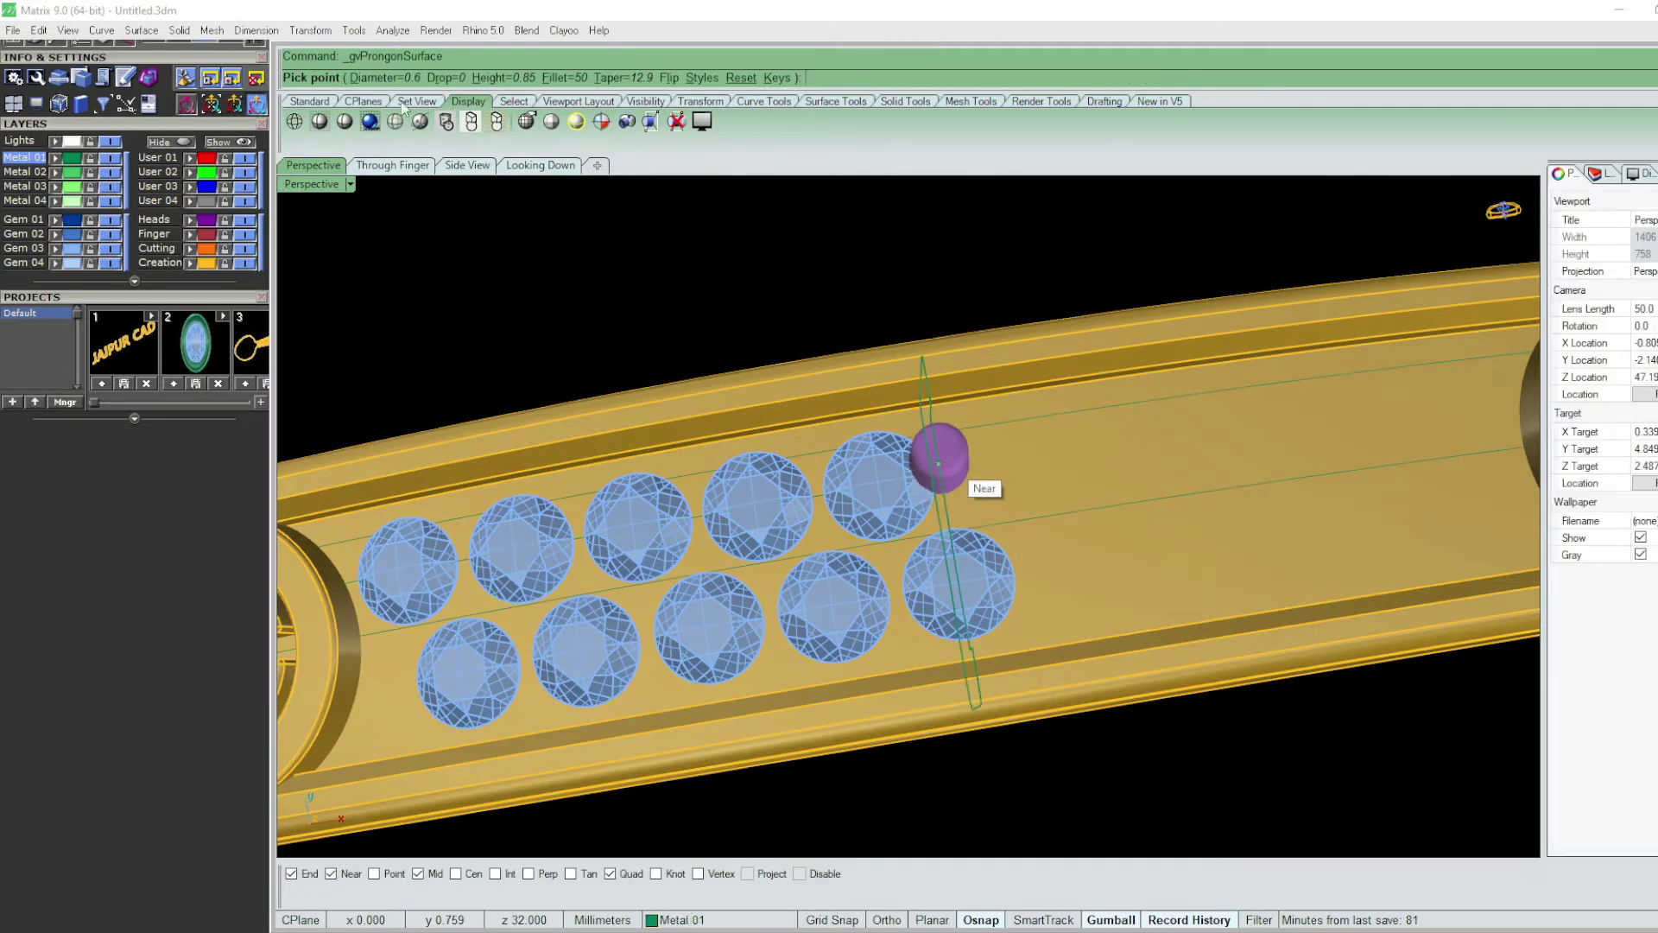
pyautogui.click(412, 79)
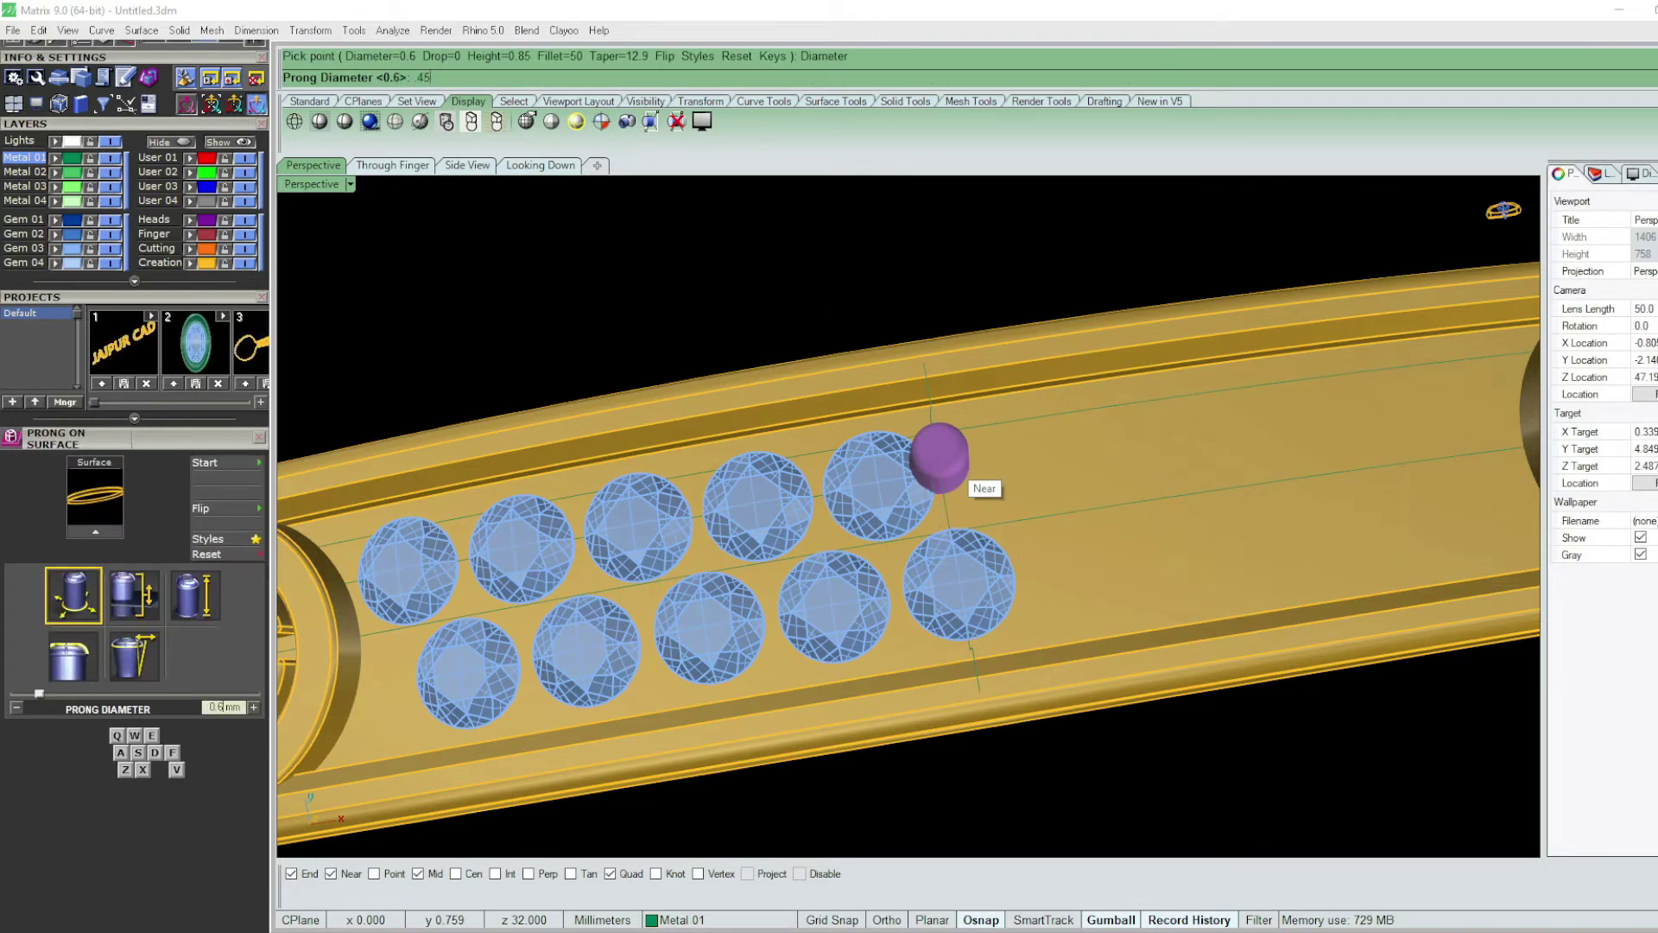
pyautogui.press('Return')
pyautogui.click(436, 79)
pyautogui.write('.2')
pyautogui.press('Return')
pyautogui.click(499, 56)
pyautogui.write('.6')
pyautogui.press('Return')
pyautogui.click(646, 78)
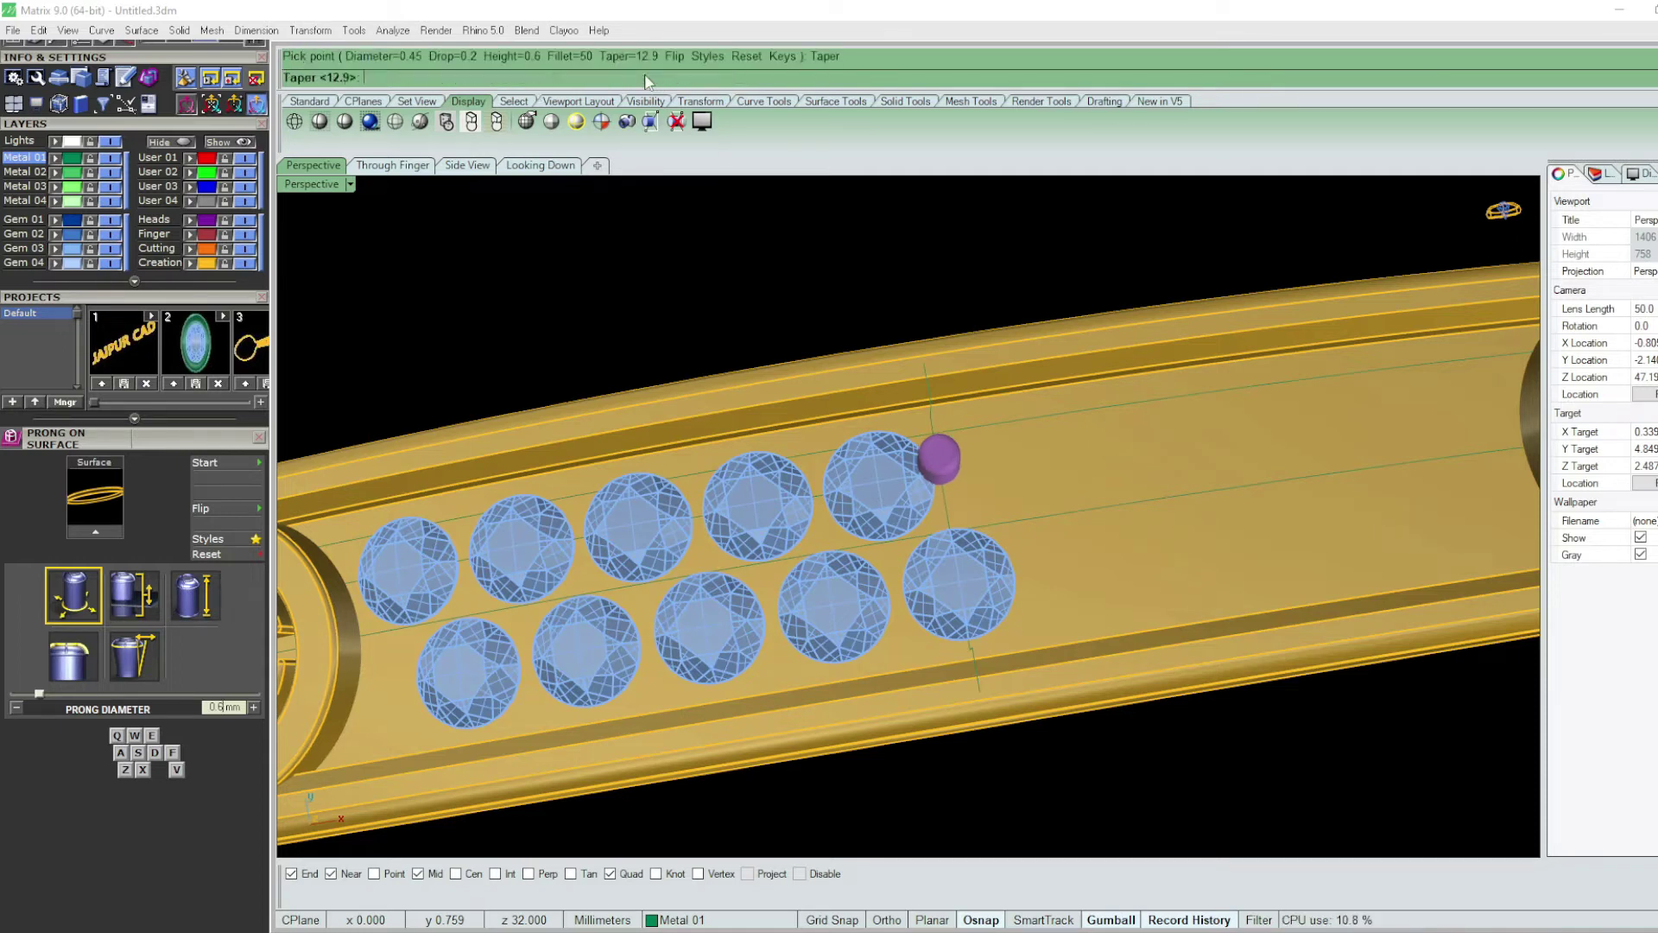
pyautogui.press('Return')
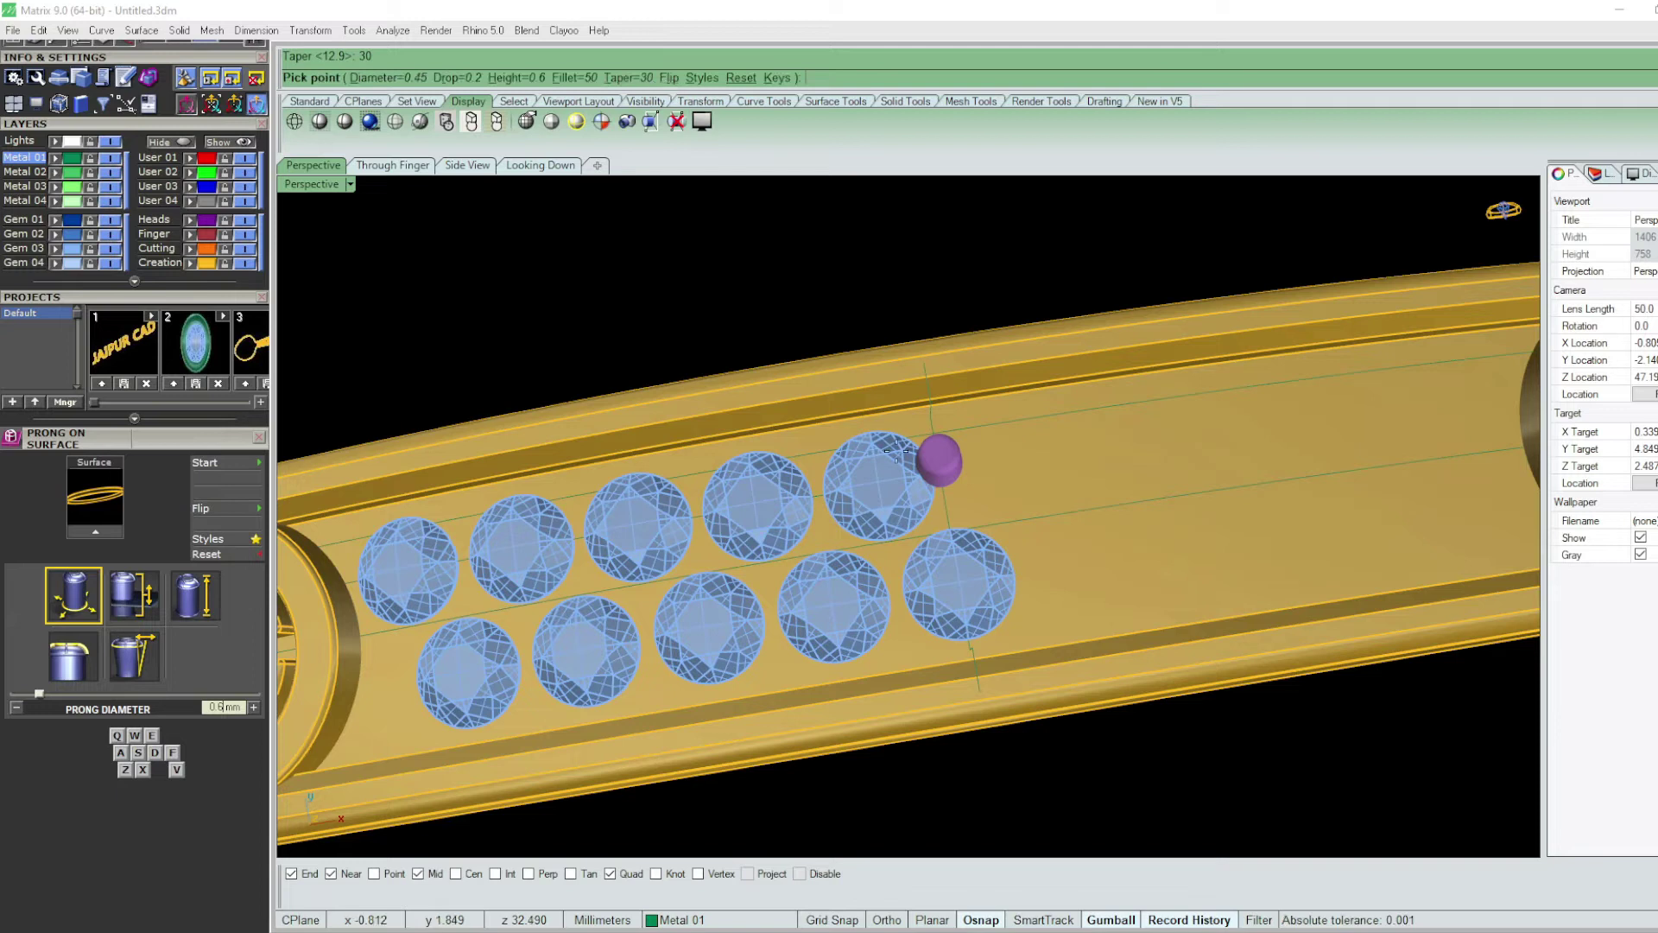
# - Place the first purple prong between two neighbouring diamonds
pyautogui.scroll(5, 951, 498)
pyautogui.scroll(-3, 959, 527)
pyautogui.scroll(-2, 955, 522)
pyautogui.scroll(1, 937, 525)
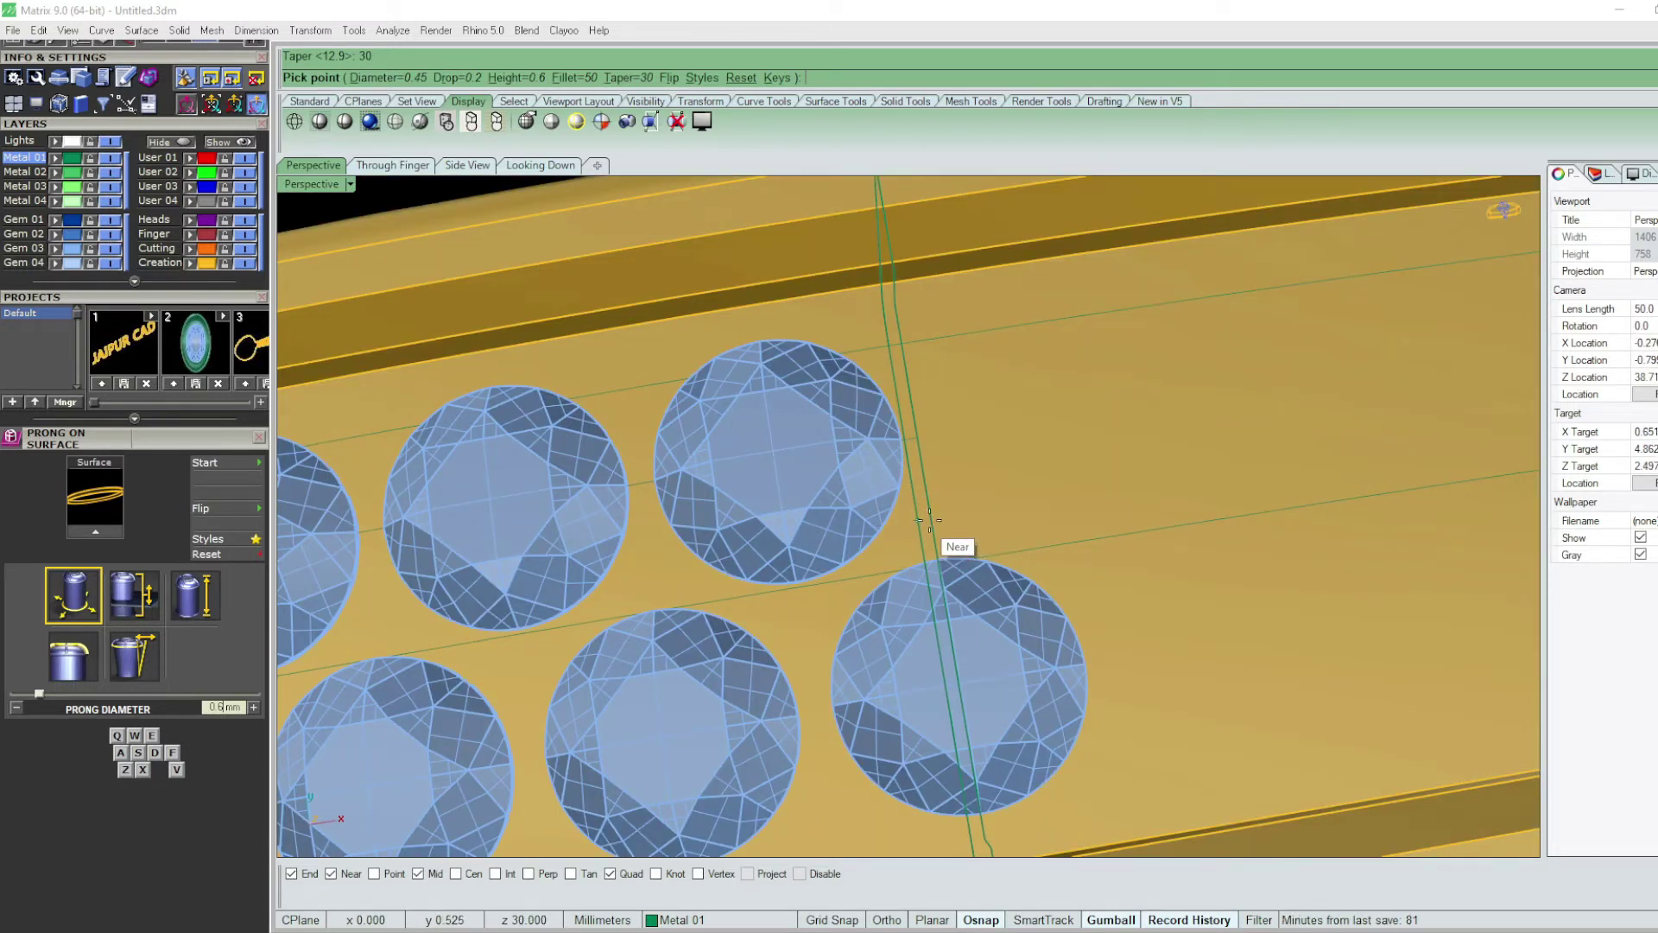
pyautogui.click(930, 516)
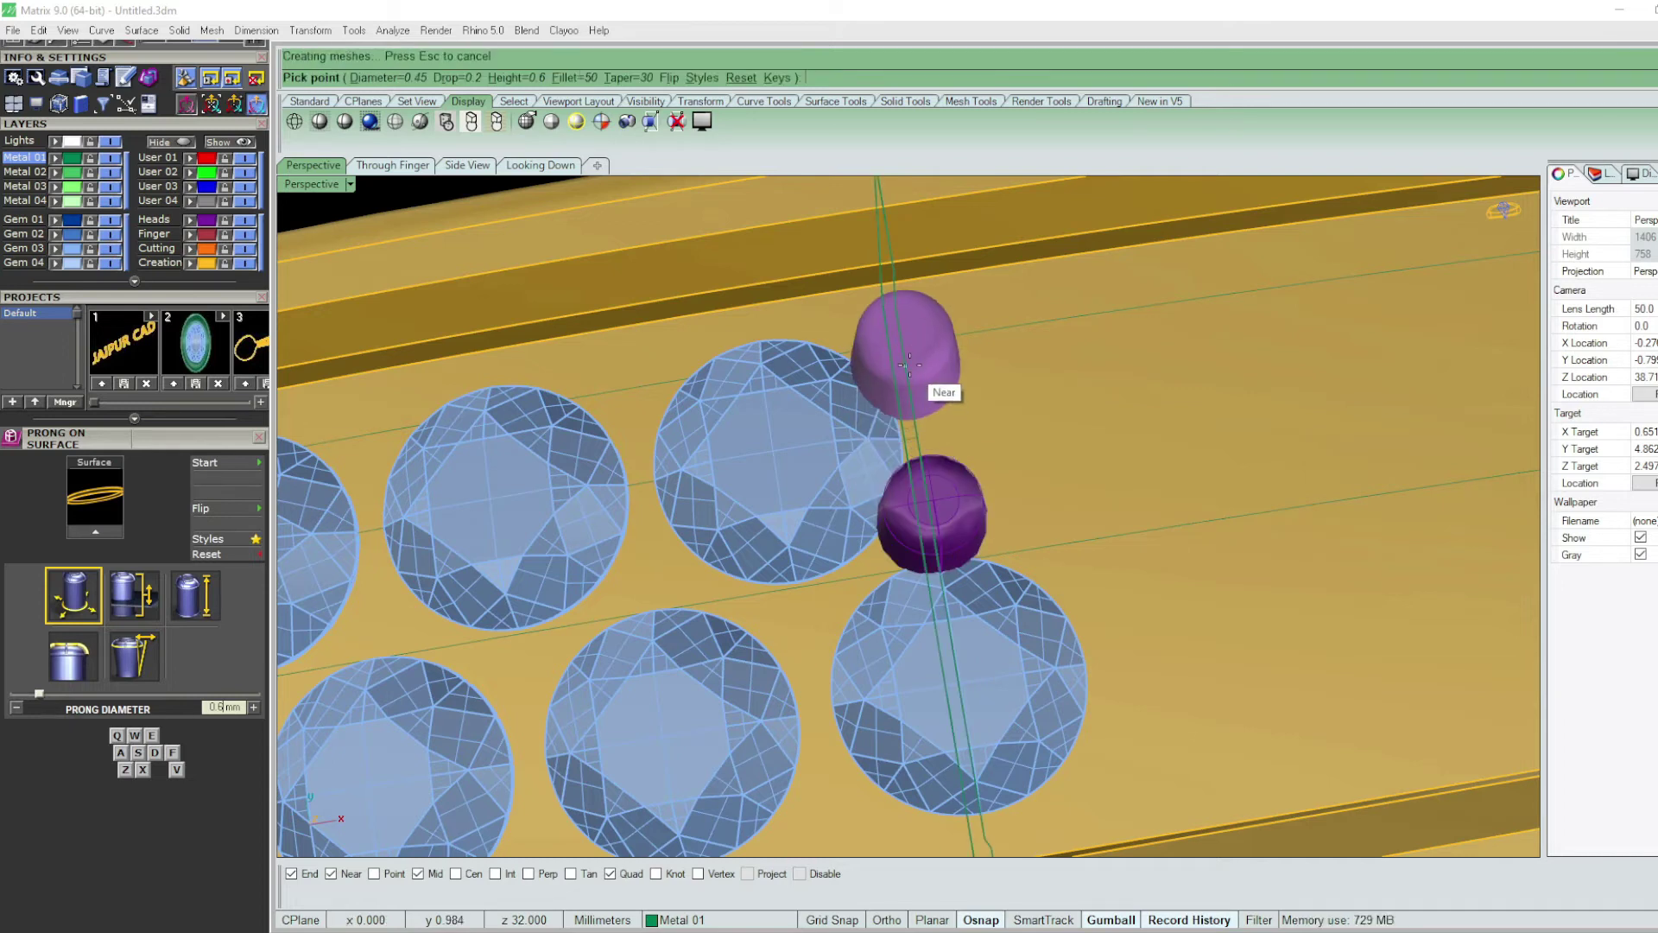
pyautogui.scroll(-5, 910, 364)
pyautogui.scroll(5, 900, 473)
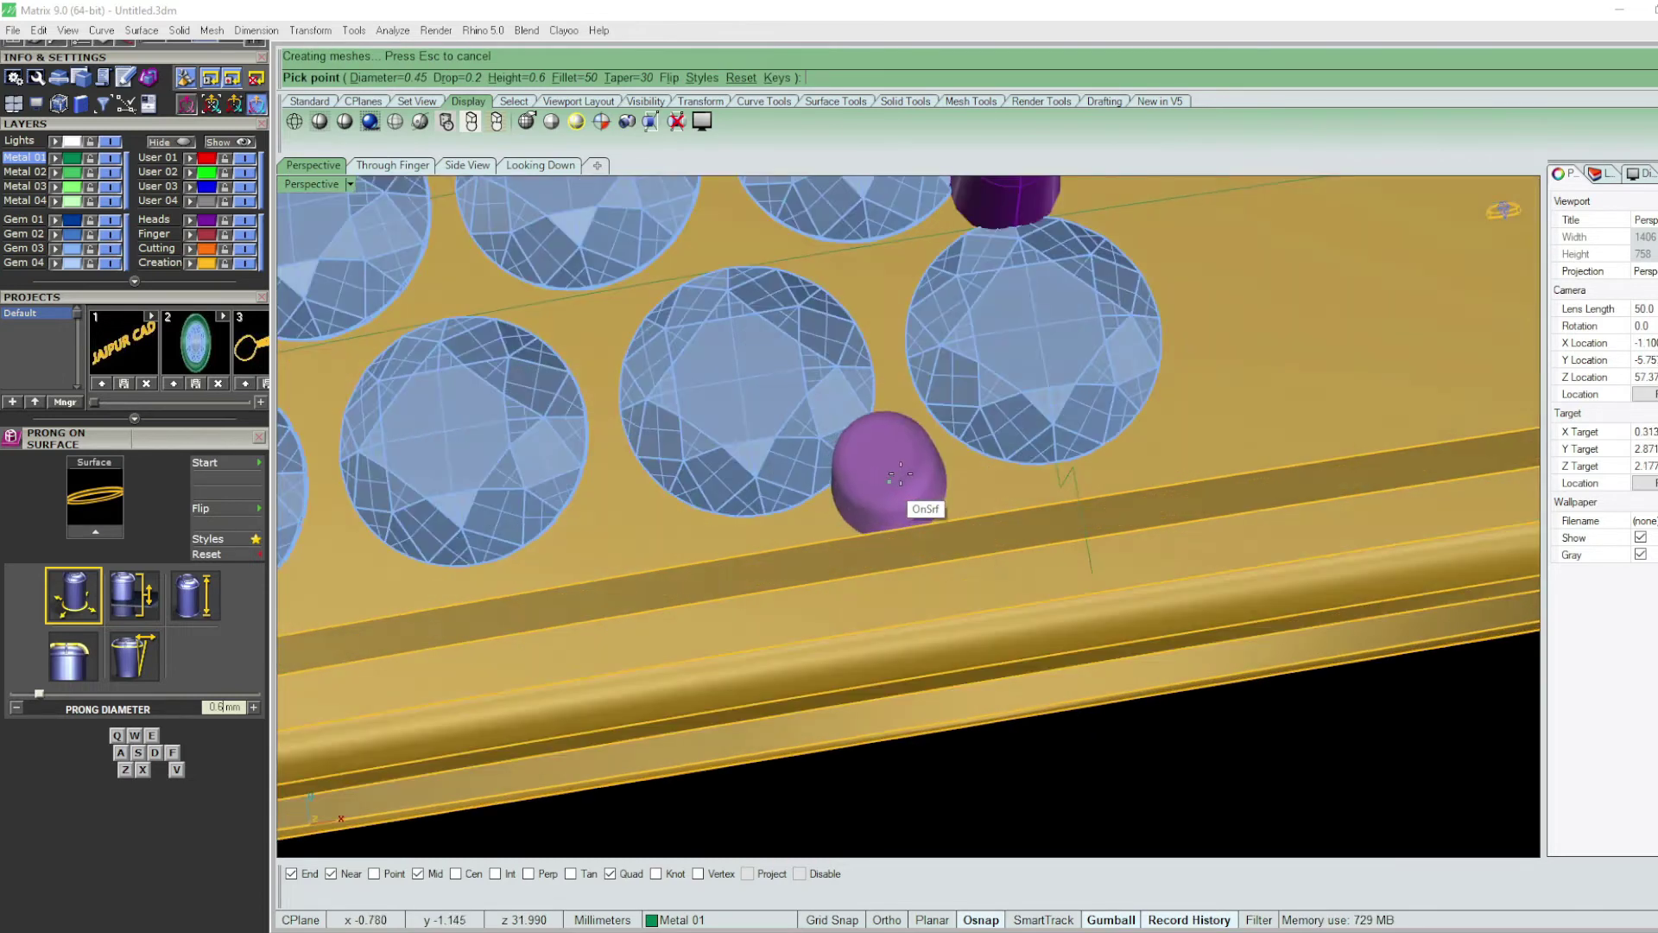
pyautogui.scroll(3, 900, 474)
pyautogui.scroll(-4, 1030, 463)
pyautogui.scroll(-2, 833, 445)
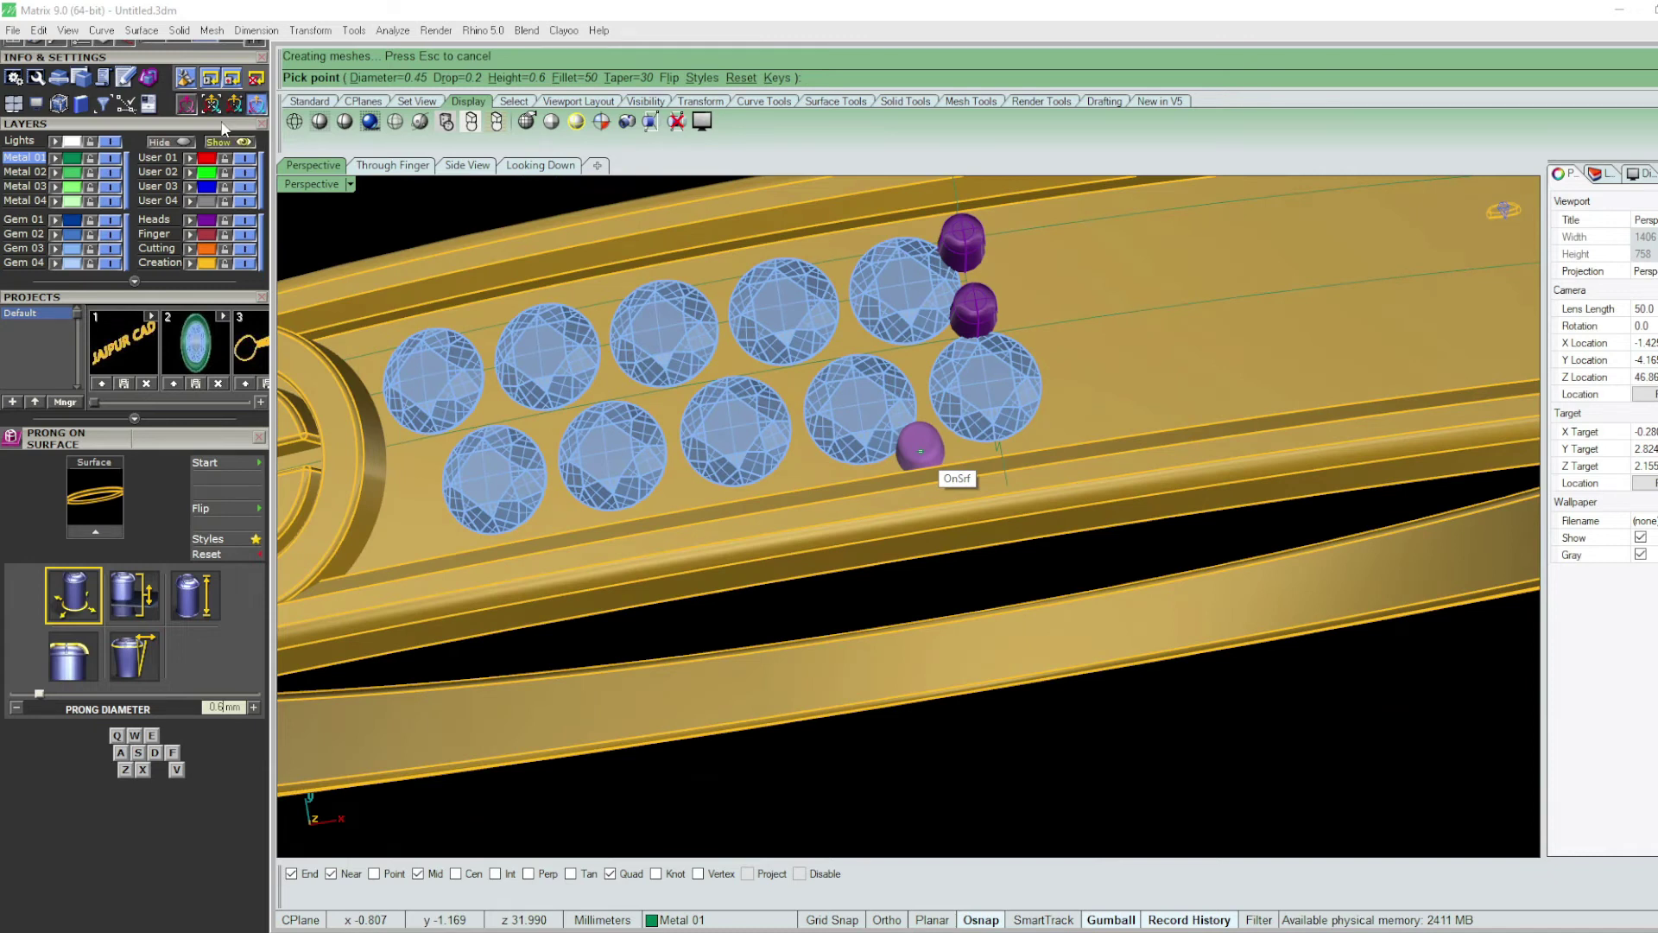
pyautogui.scroll(3, 221, 131)
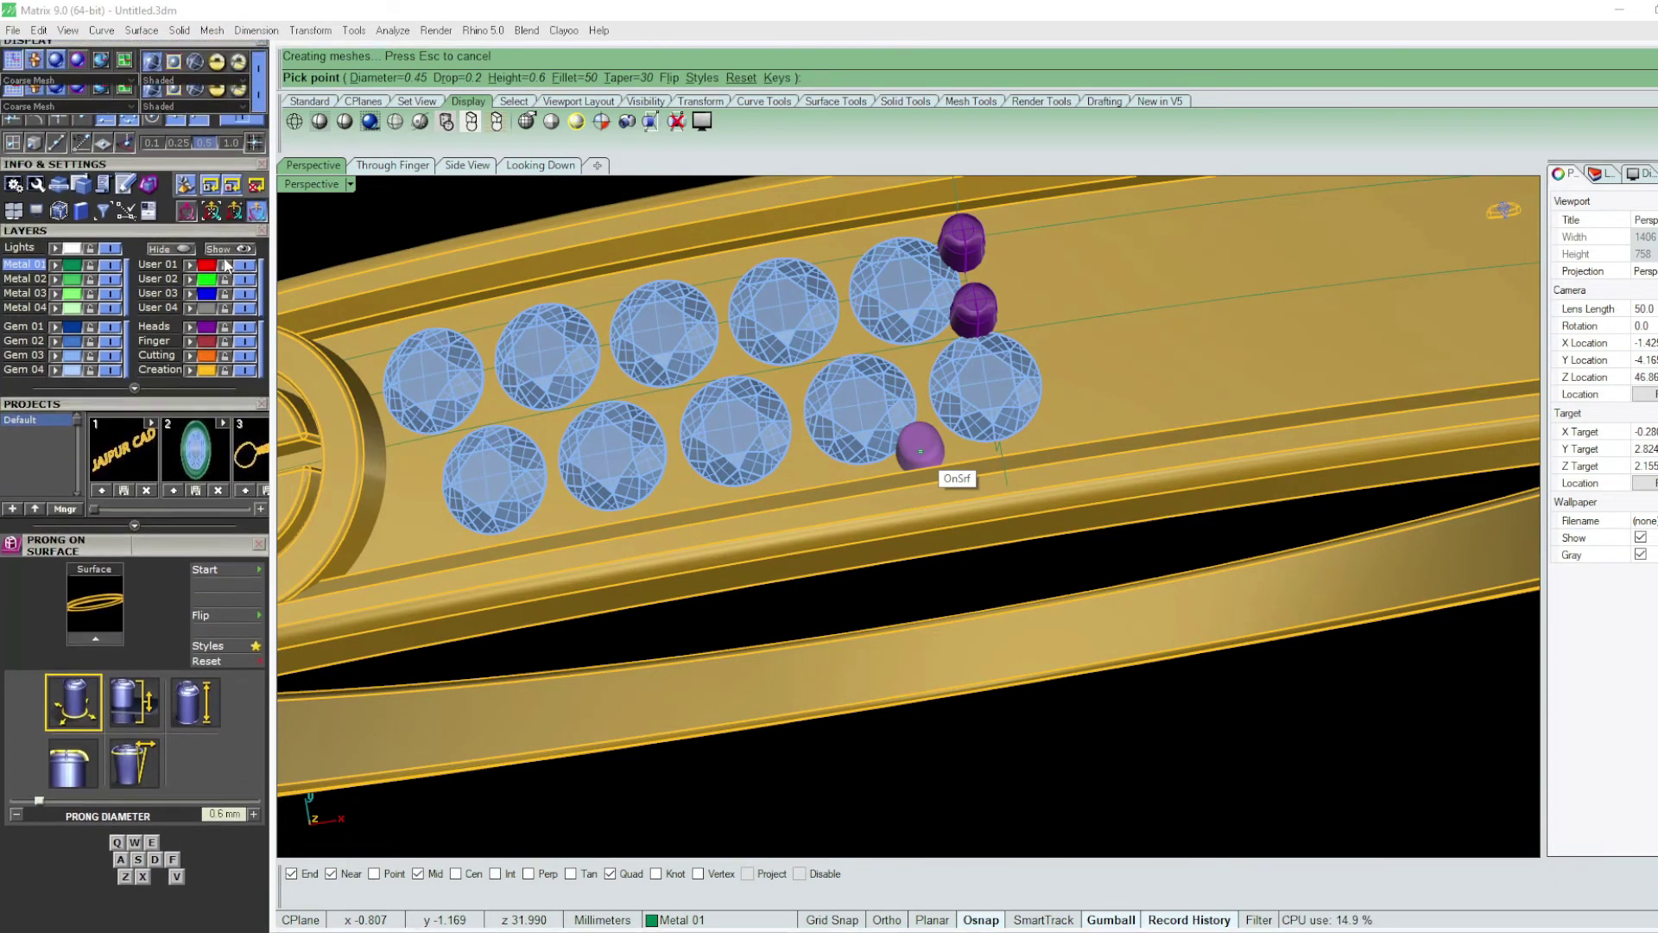
# - Disable object snapping and orbit the view so the band runs vertically
pyautogui.click(243, 145)
pyautogui.scroll(-4, 1033, 355)
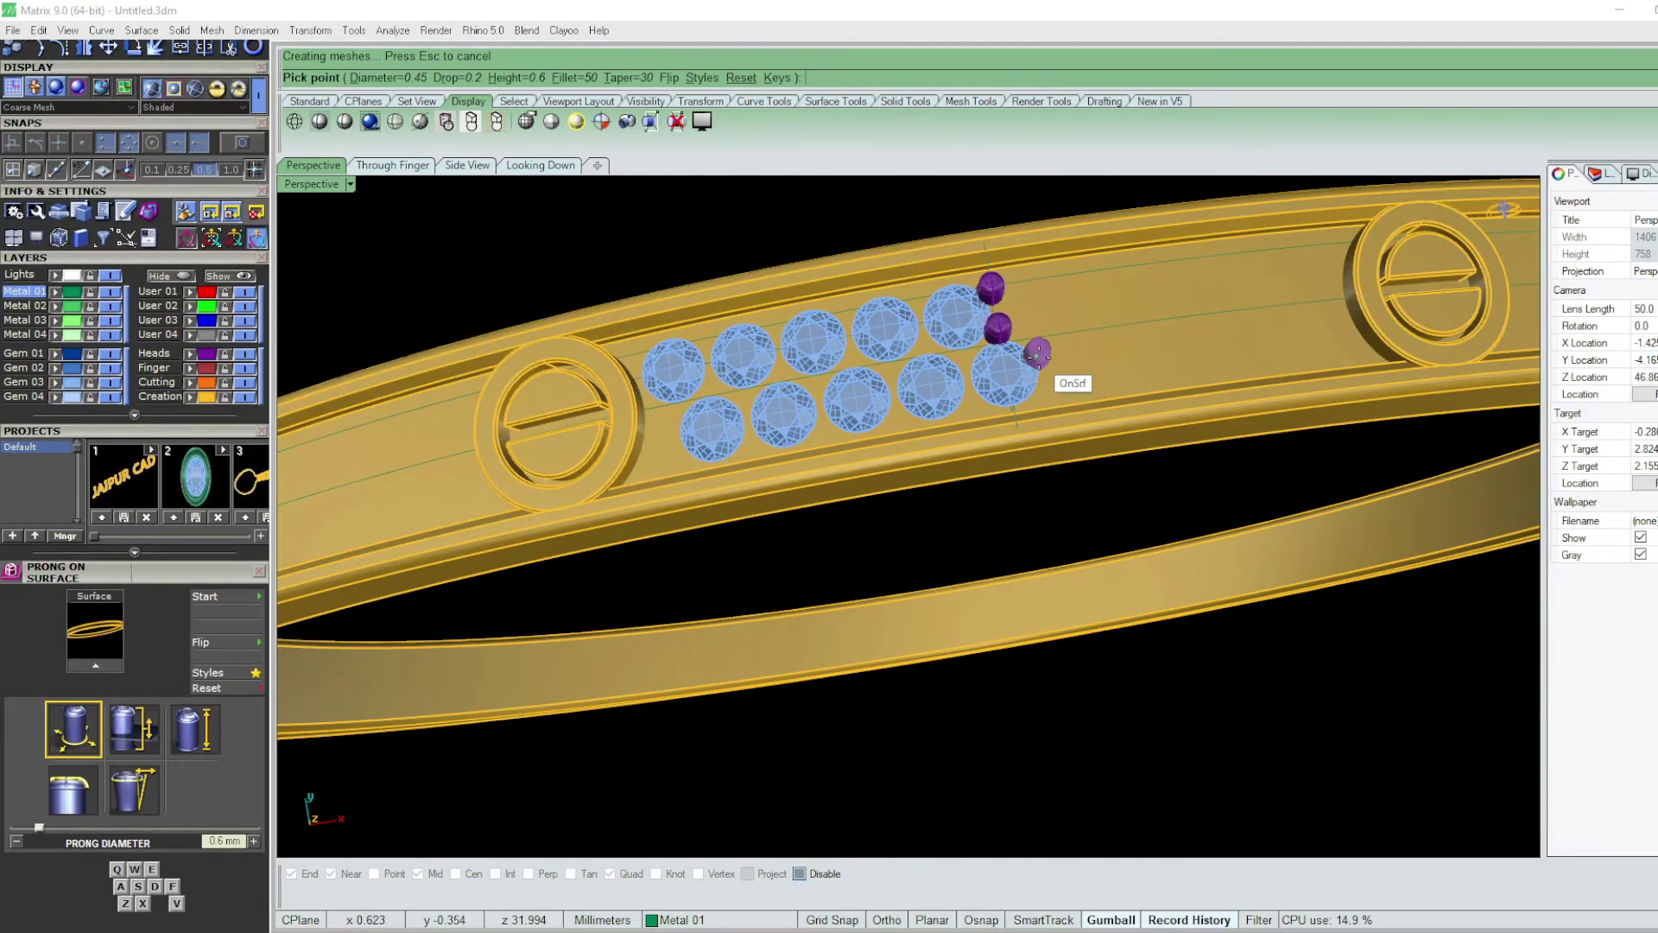
pyautogui.scroll(1, 1037, 497)
pyautogui.scroll(1, 1009, 577)
pyautogui.scroll(2, 989, 613)
pyautogui.scroll(3, 976, 609)
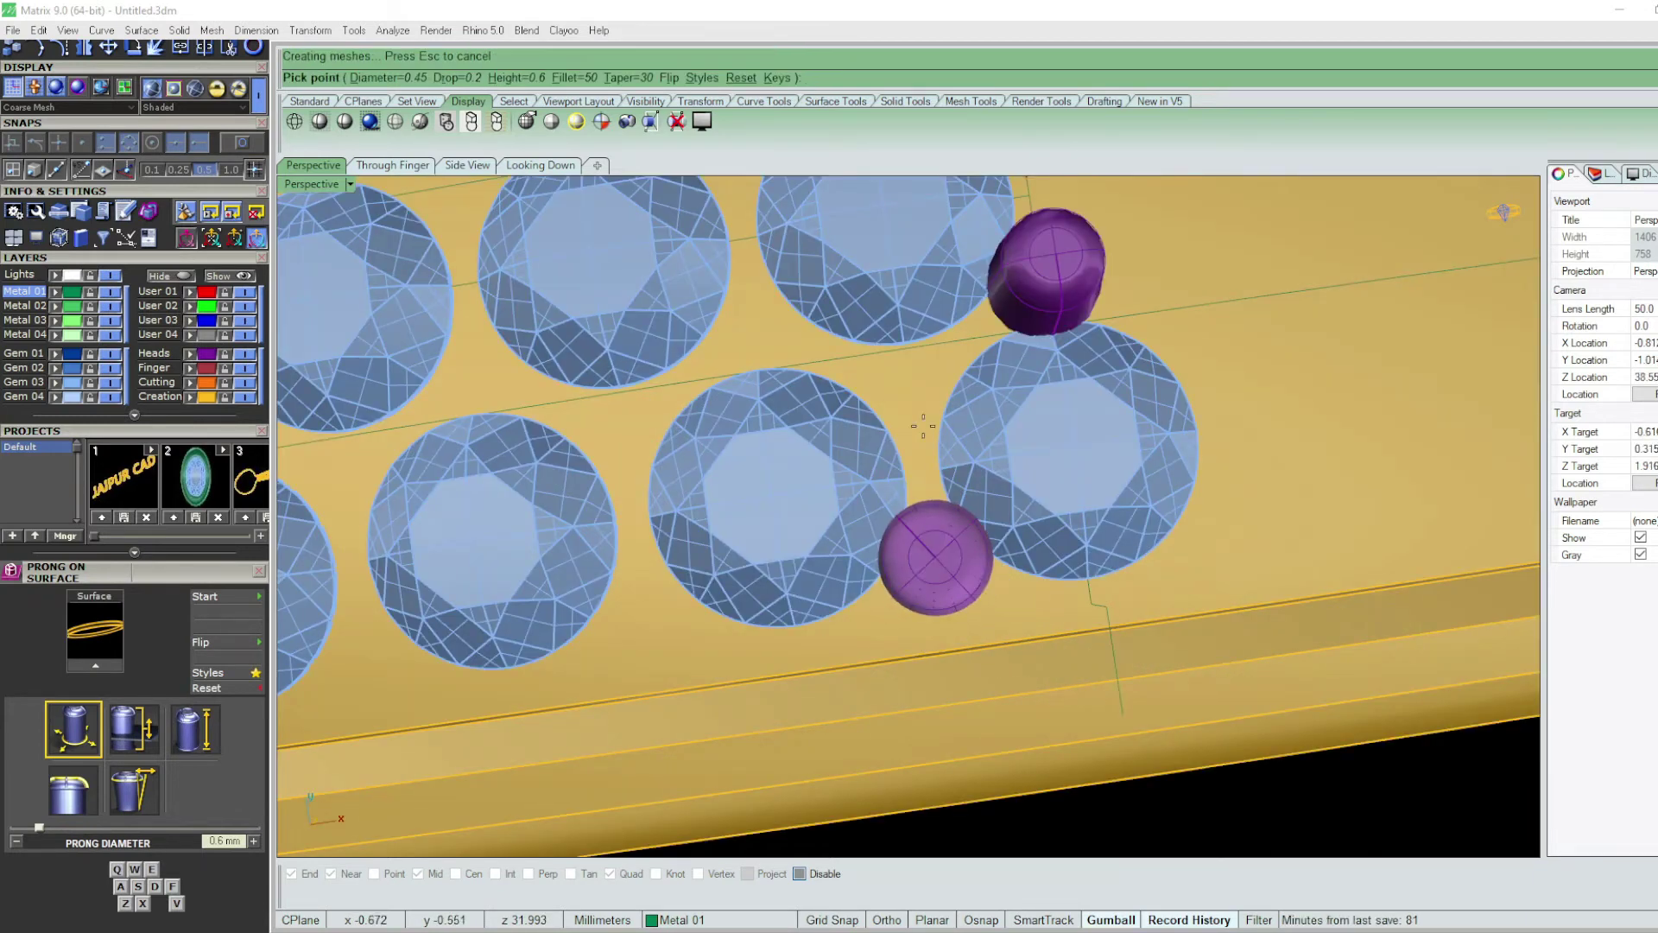
pyautogui.scroll(-2, 915, 406)
pyautogui.scroll(-3, 920, 432)
pyautogui.scroll(-2, 908, 484)
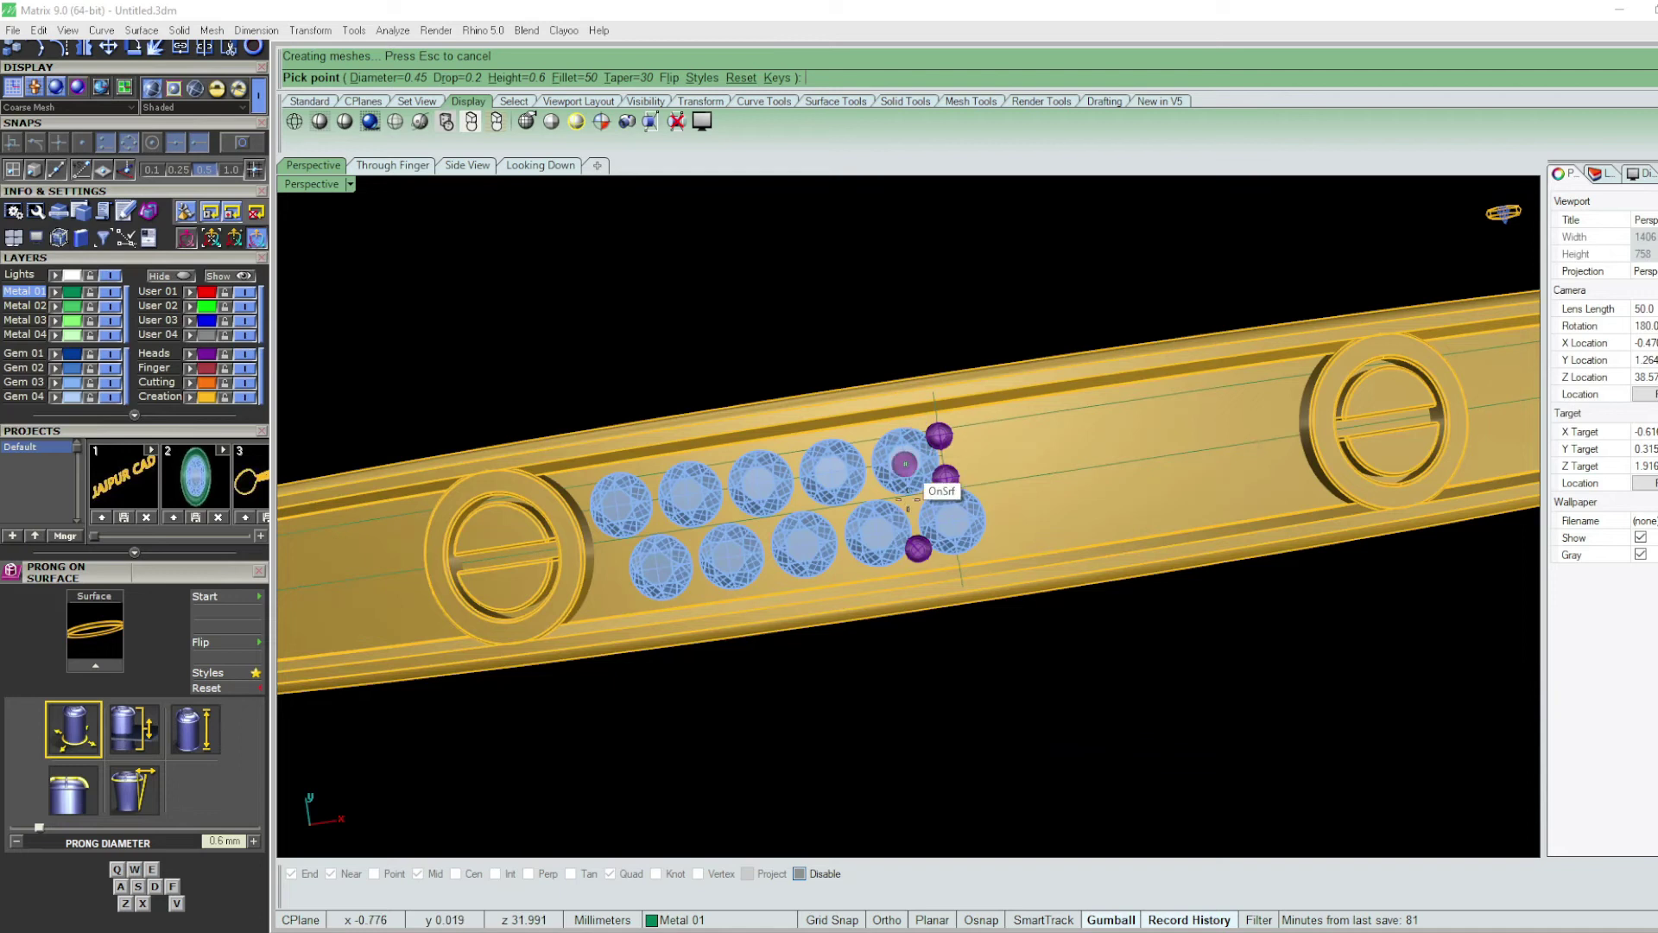
pyautogui.scroll(2, 908, 499)
pyautogui.scroll(1, 912, 497)
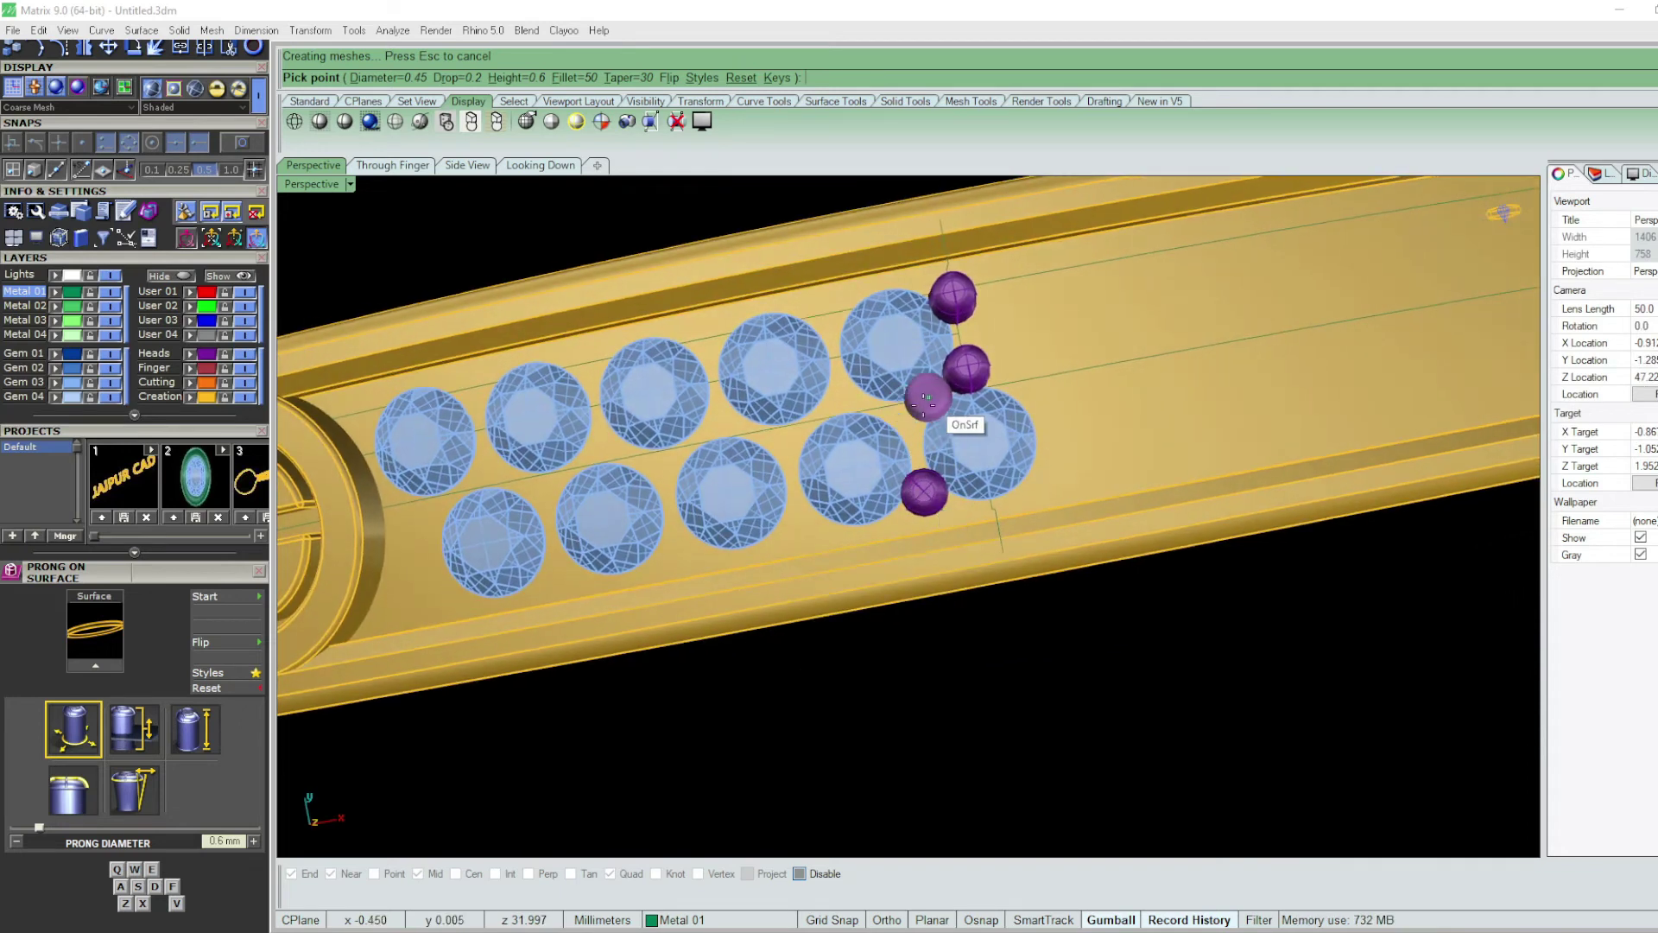
pyautogui.scroll(3, 910, 418)
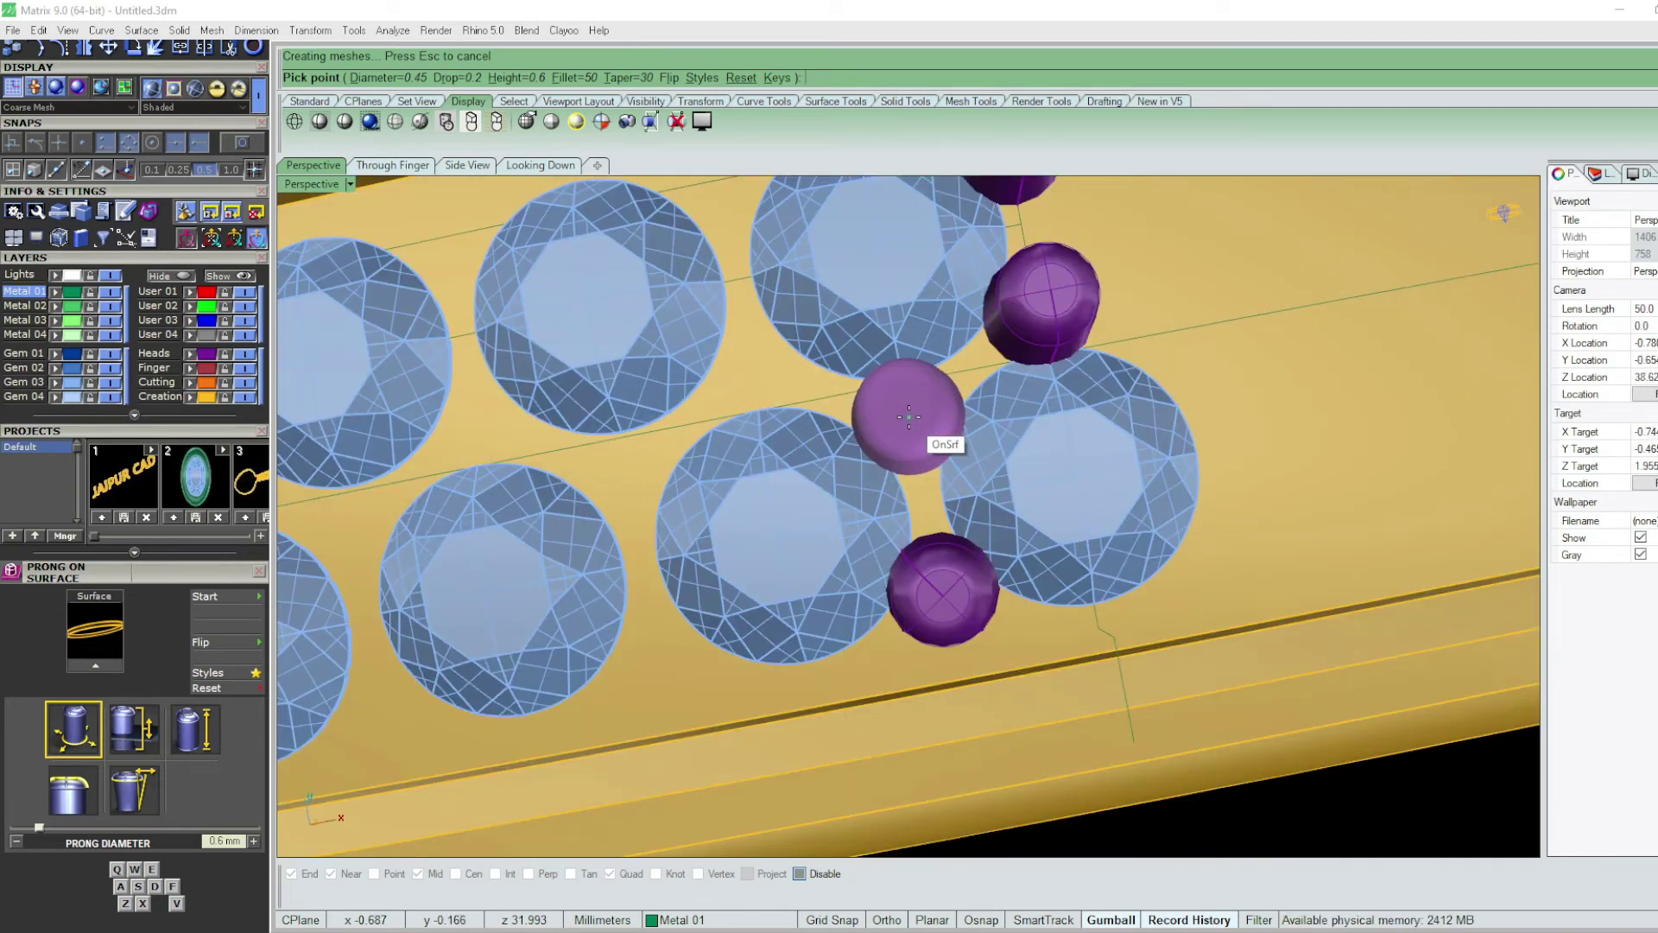
pyautogui.scroll(-3, 907, 428)
pyautogui.scroll(2, 886, 428)
pyautogui.scroll(2, 895, 414)
pyautogui.scroll(-1, 895, 413)
pyautogui.scroll(3, 916, 410)
pyautogui.scroll(-1, 941, 404)
pyautogui.scroll(-2, 942, 404)
pyautogui.moveTo(942, 413); pyautogui.dragTo(1263, 429, button='right')
pyautogui.scroll(2, 1205, 412)
pyautogui.scroll(1, 1270, 429)
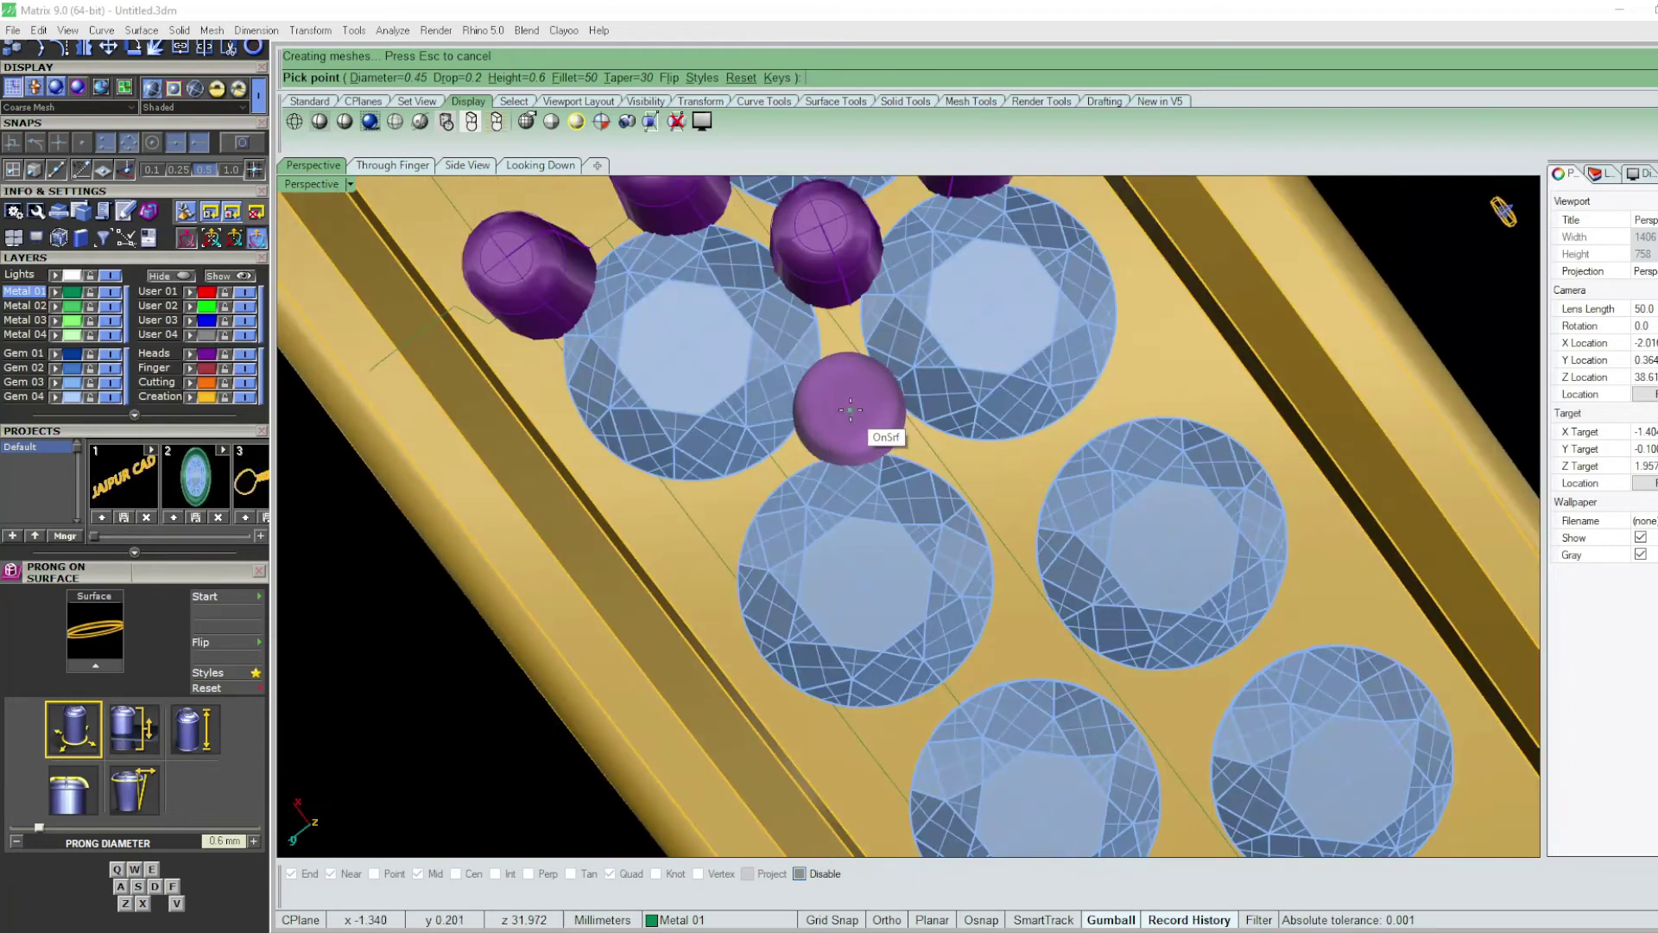
pyautogui.moveTo(851, 411); pyautogui.dragTo(852, 511, button='right')
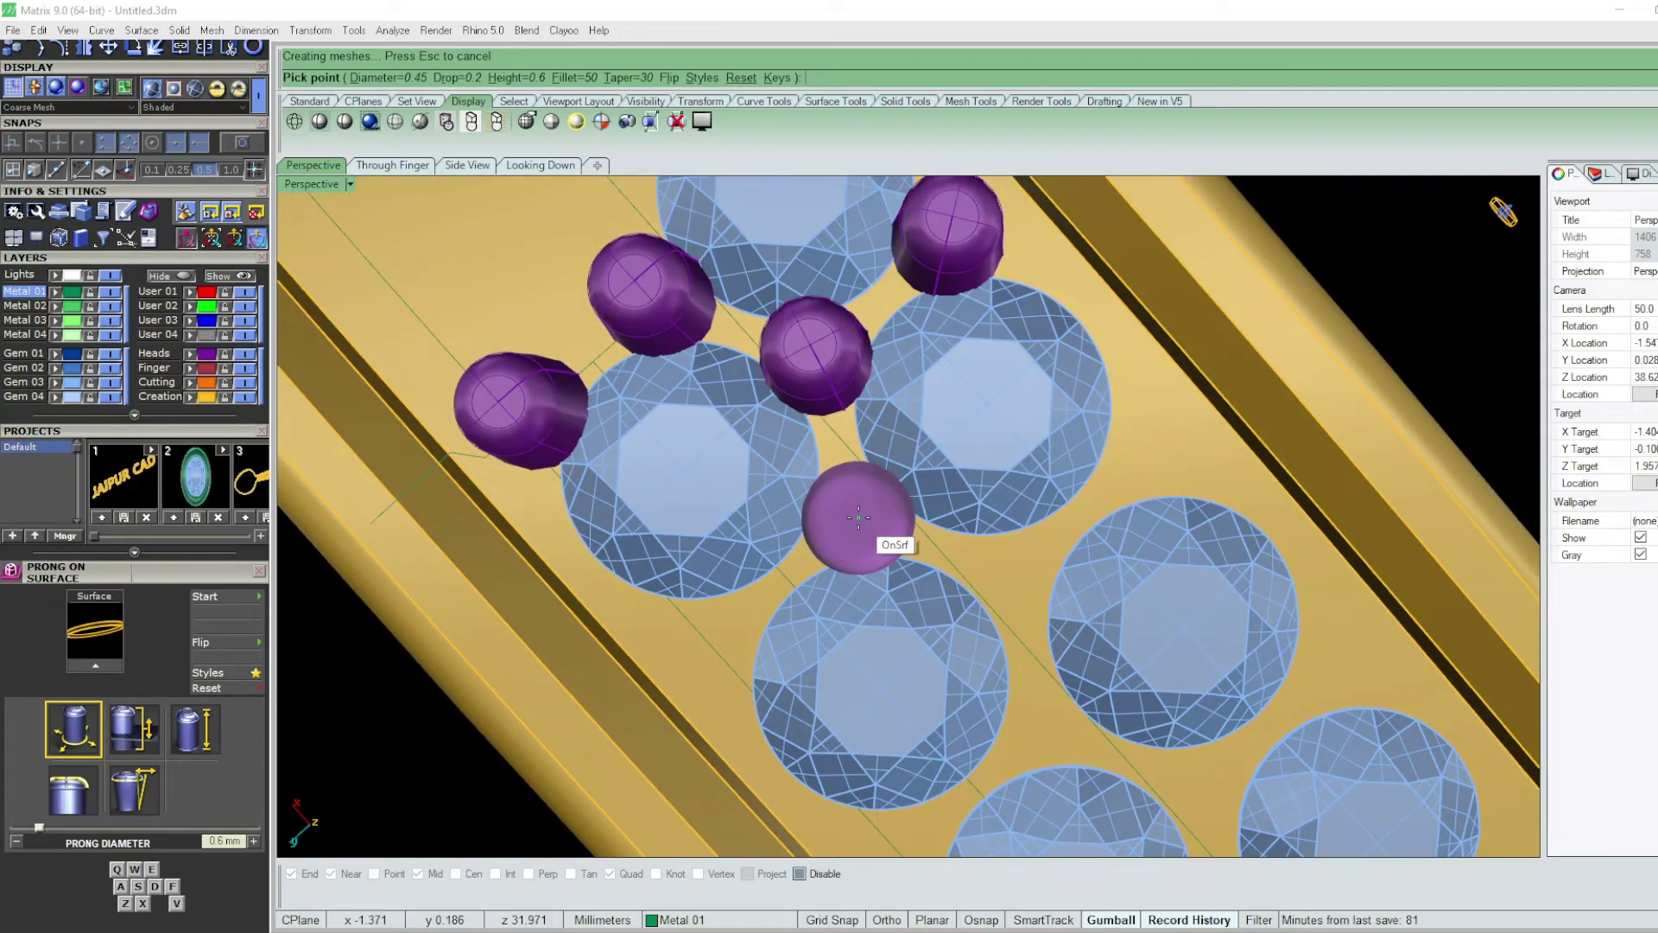
# - Place prongs in the gaps between neighbouring diamonds in the pavé rows
pyautogui.click(857, 518)
pyautogui.scroll(-3, 843, 458)
pyautogui.scroll(1, 950, 462)
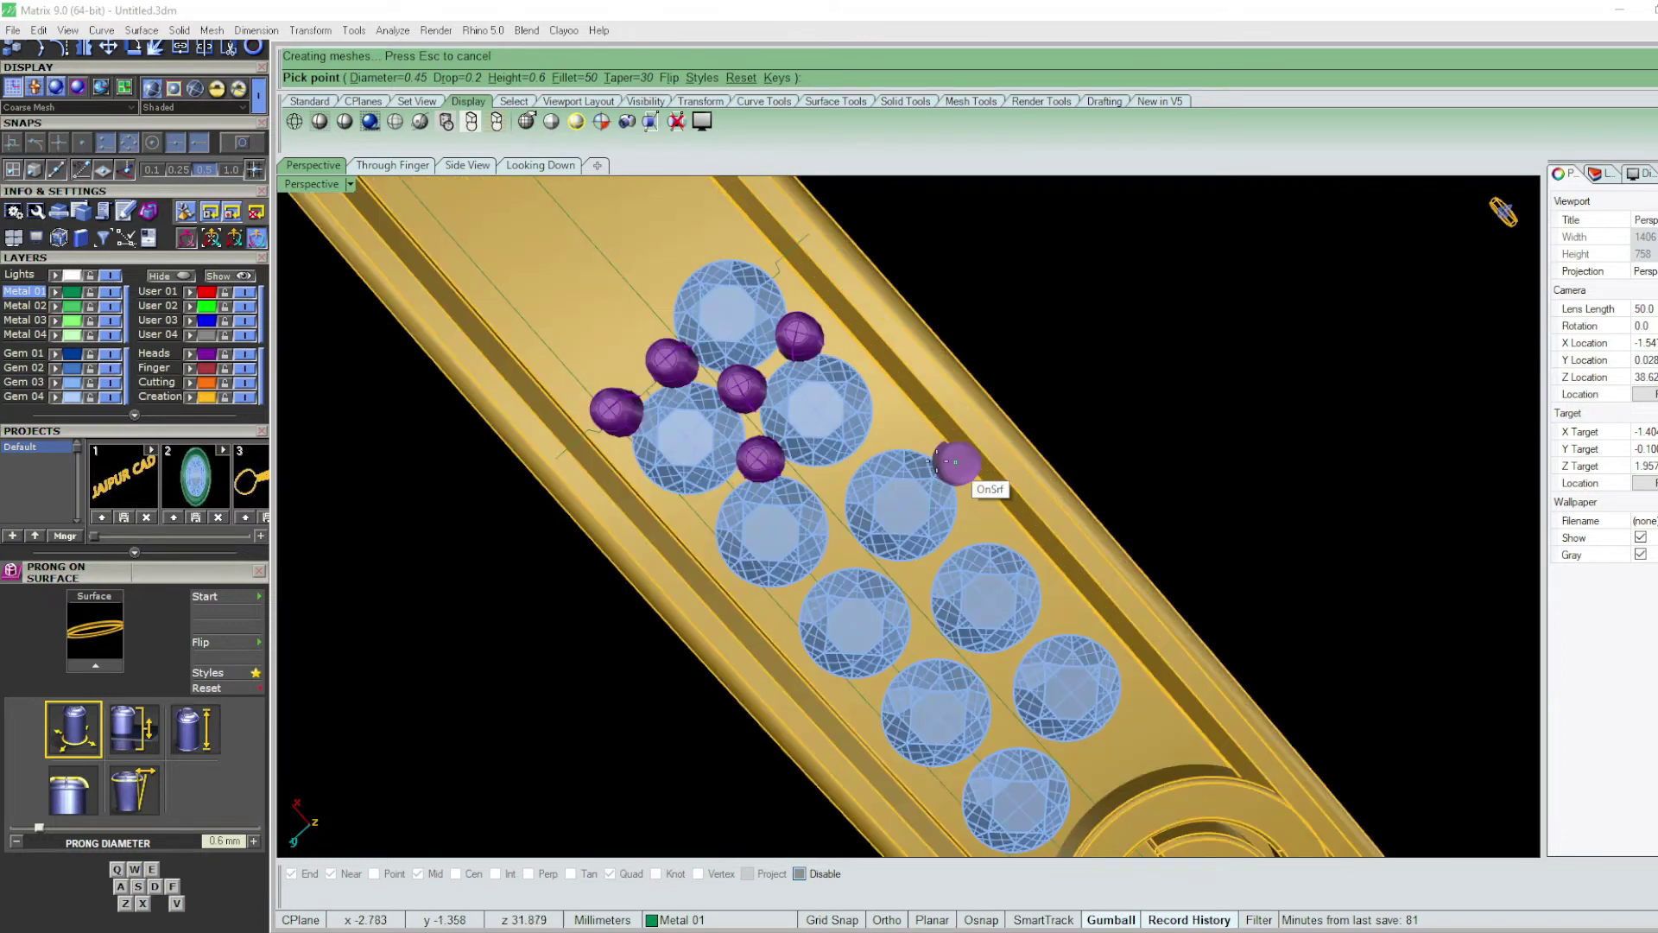
pyautogui.scroll(2, 799, 388)
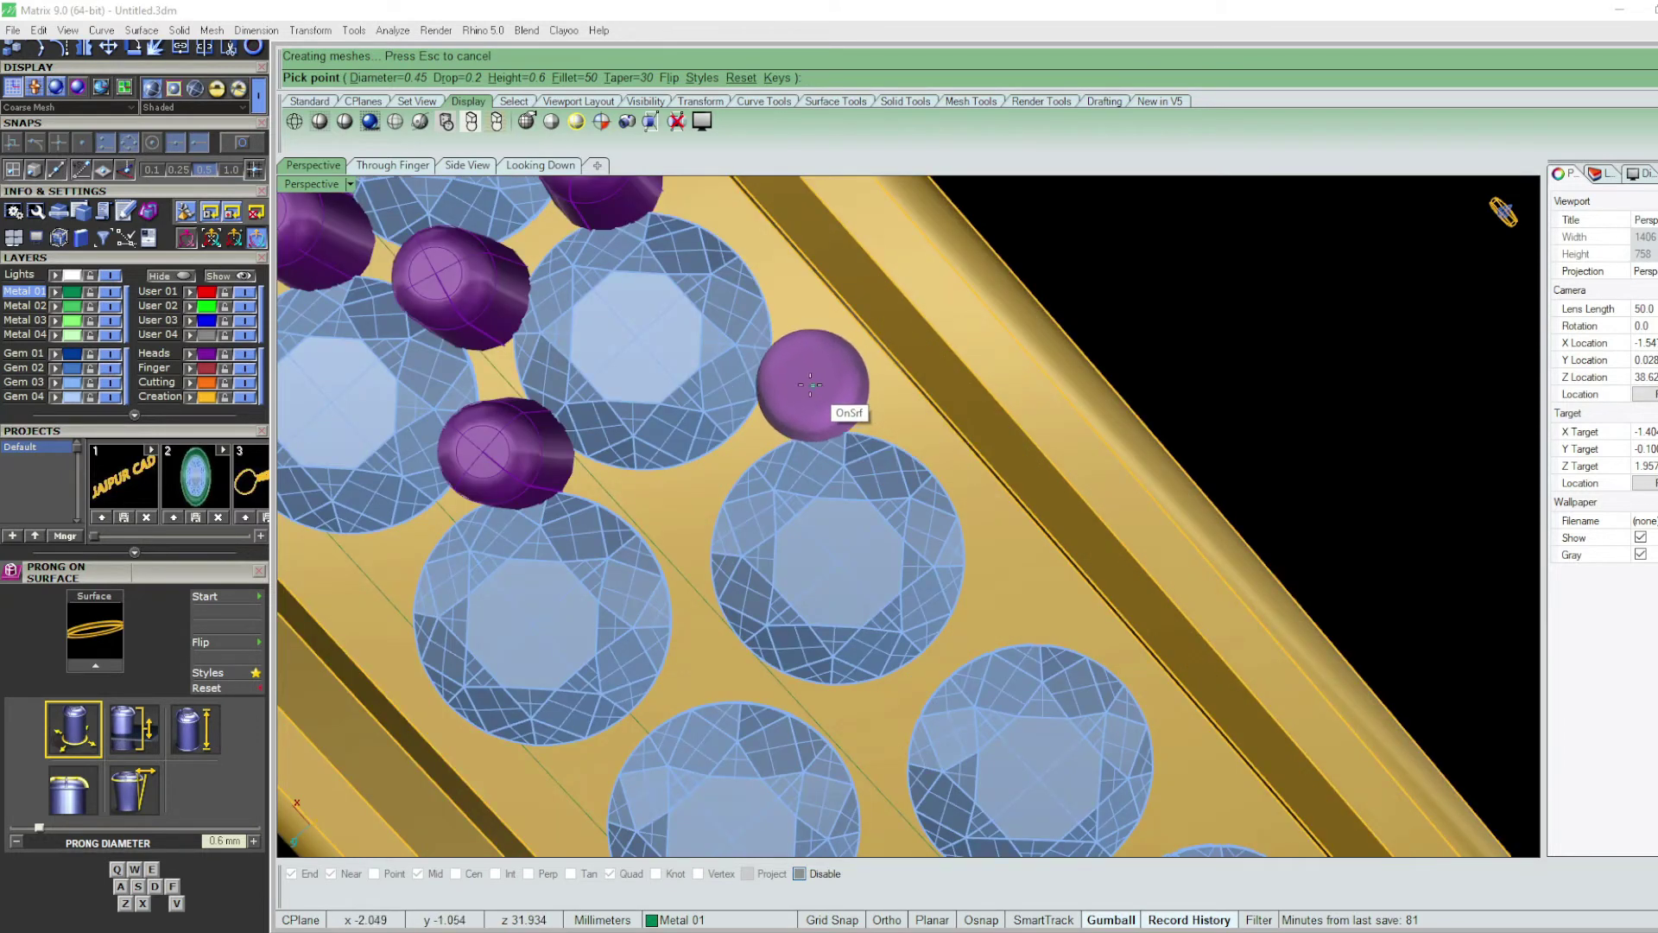
pyautogui.click(804, 388)
pyautogui.scroll(-3, 781, 385)
pyautogui.scroll(1, 795, 406)
pyautogui.scroll(2, 778, 422)
pyautogui.scroll(-2, 777, 428)
pyautogui.scroll(2, 790, 424)
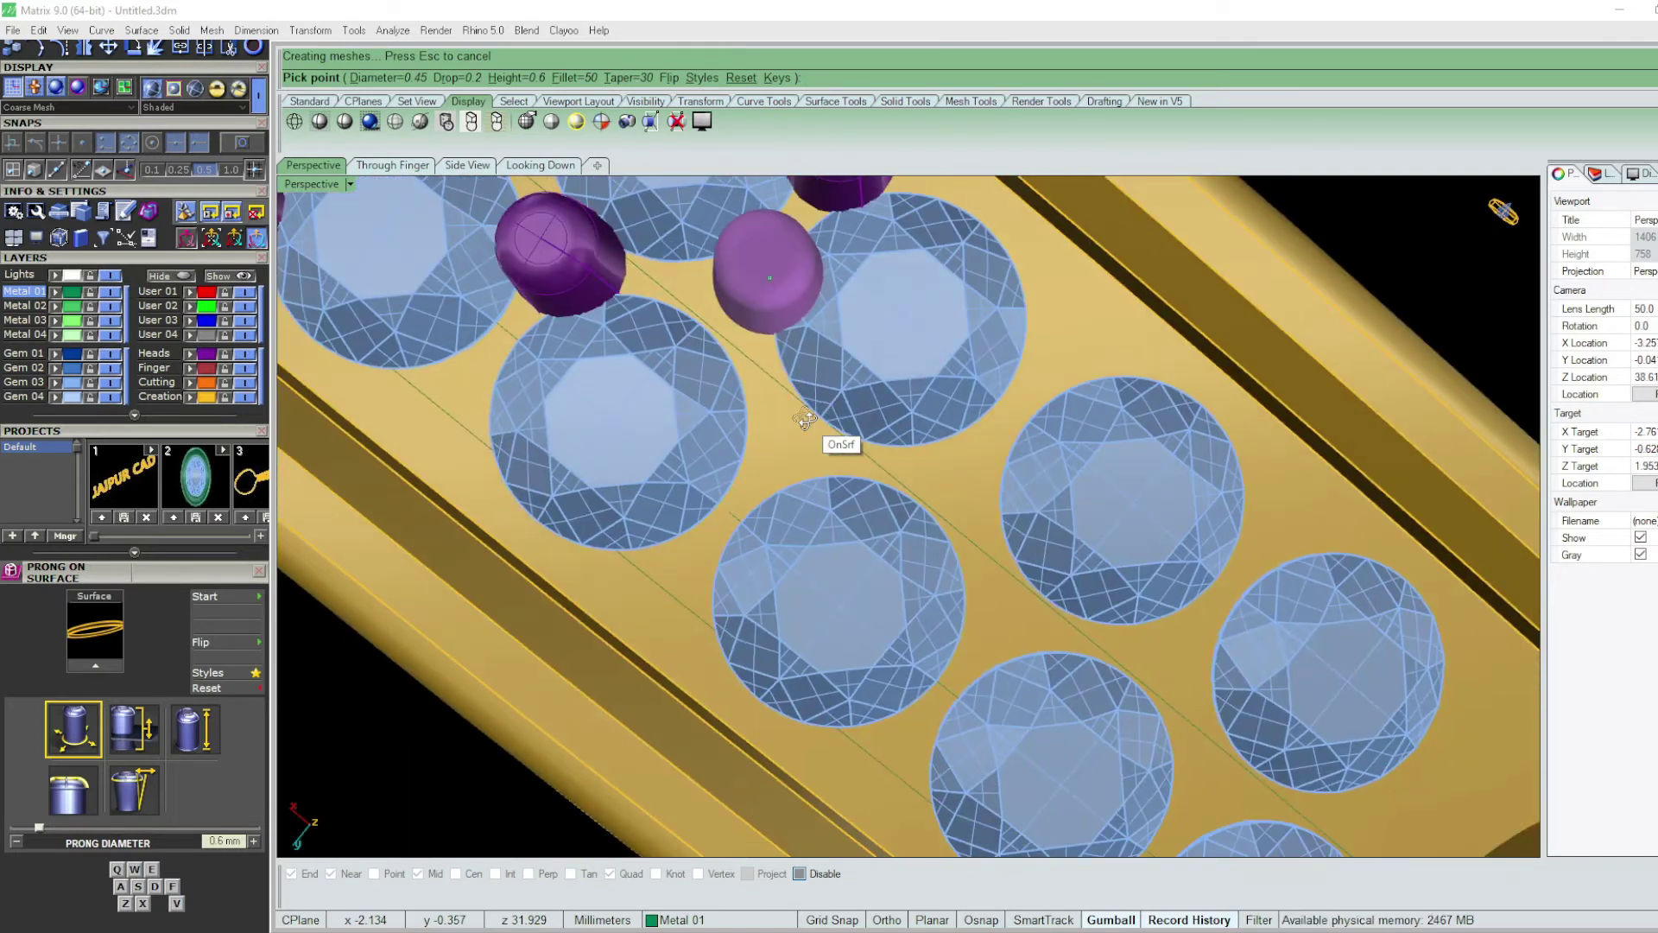
# - Add two more prongs along the gem row, then tilt the view upward
pyautogui.click(723, 286)
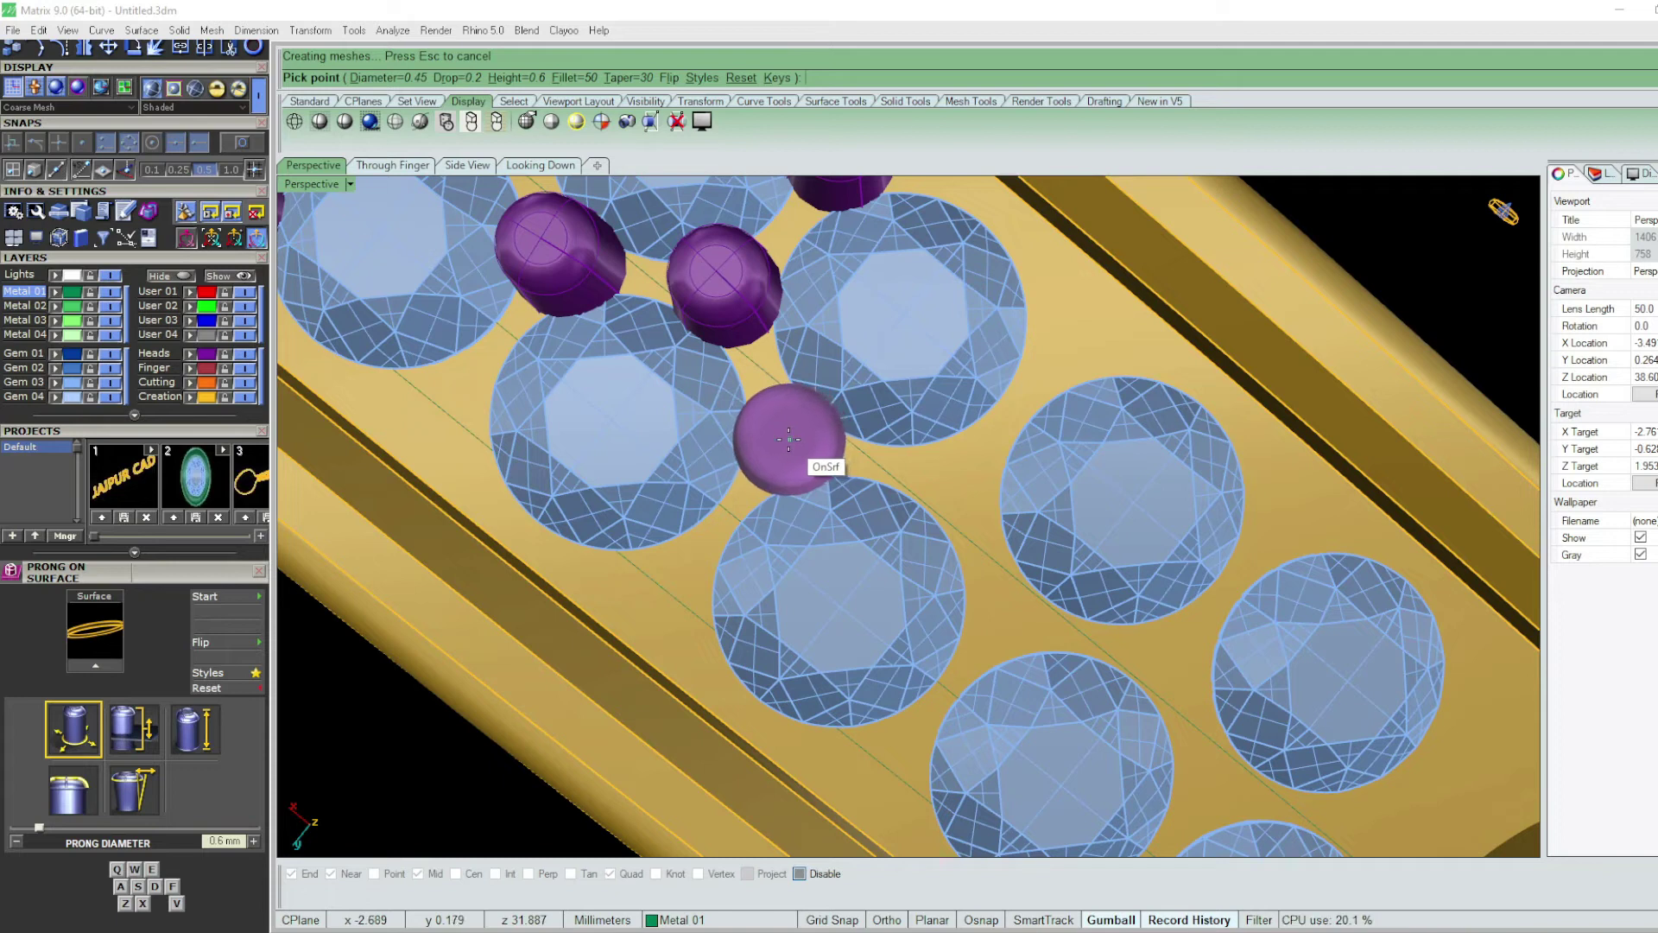
pyautogui.click(788, 440)
pyautogui.press('Up')
pyautogui.press('Up')
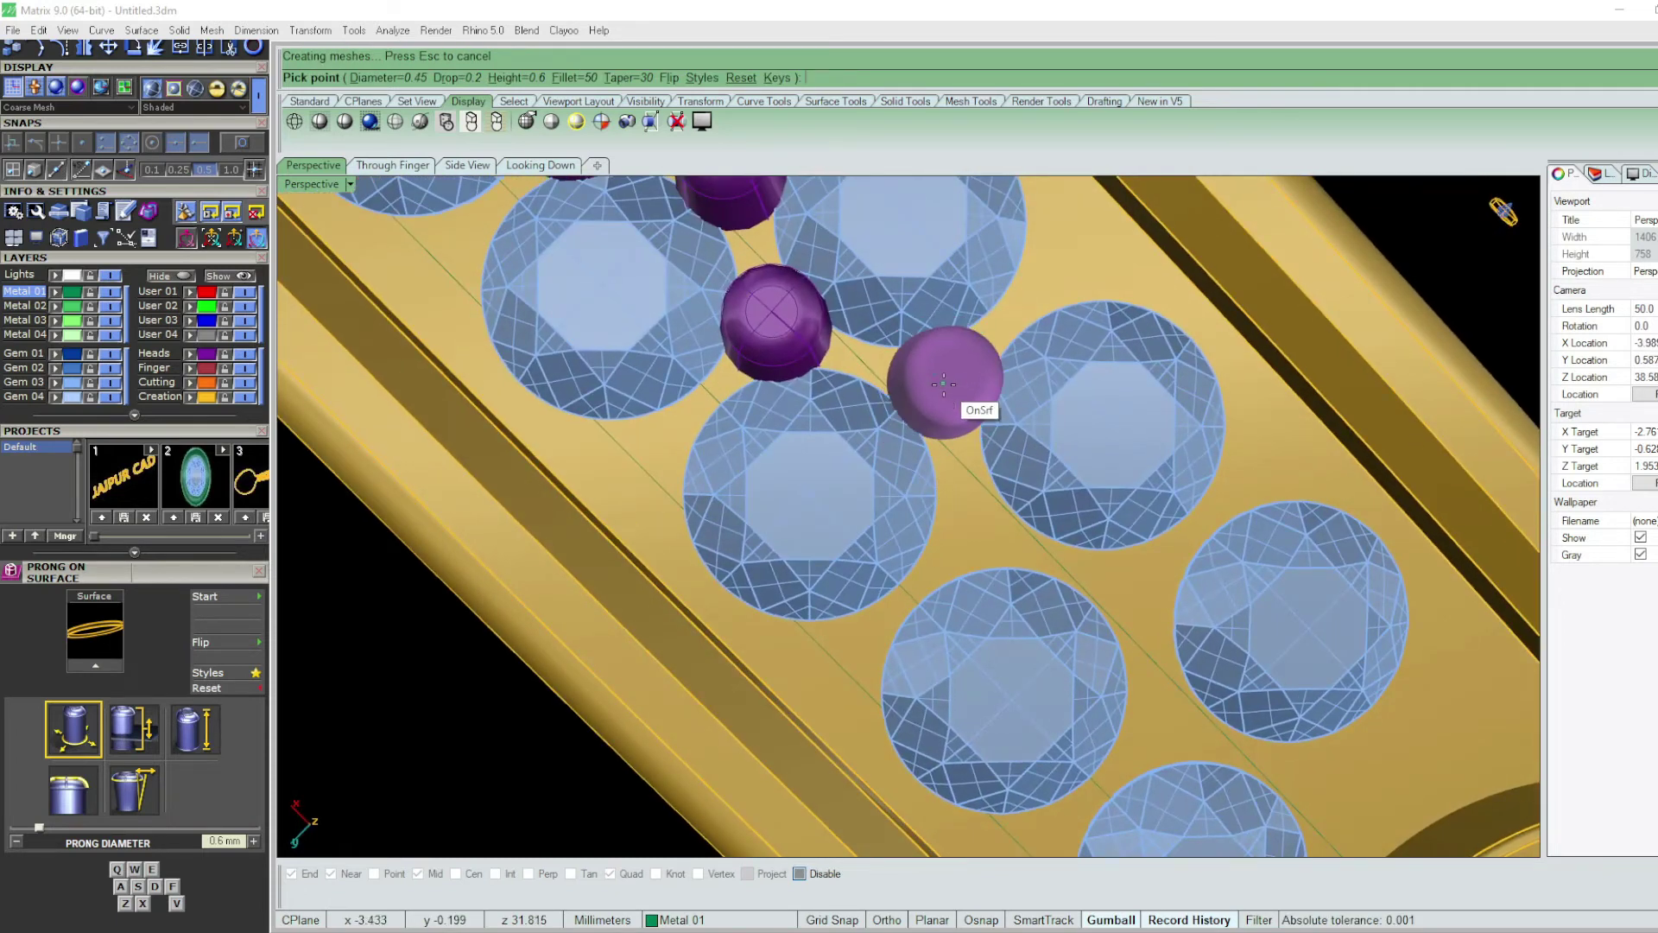
pyautogui.scroll(-1, 944, 385)
pyautogui.scroll(-3, 944, 384)
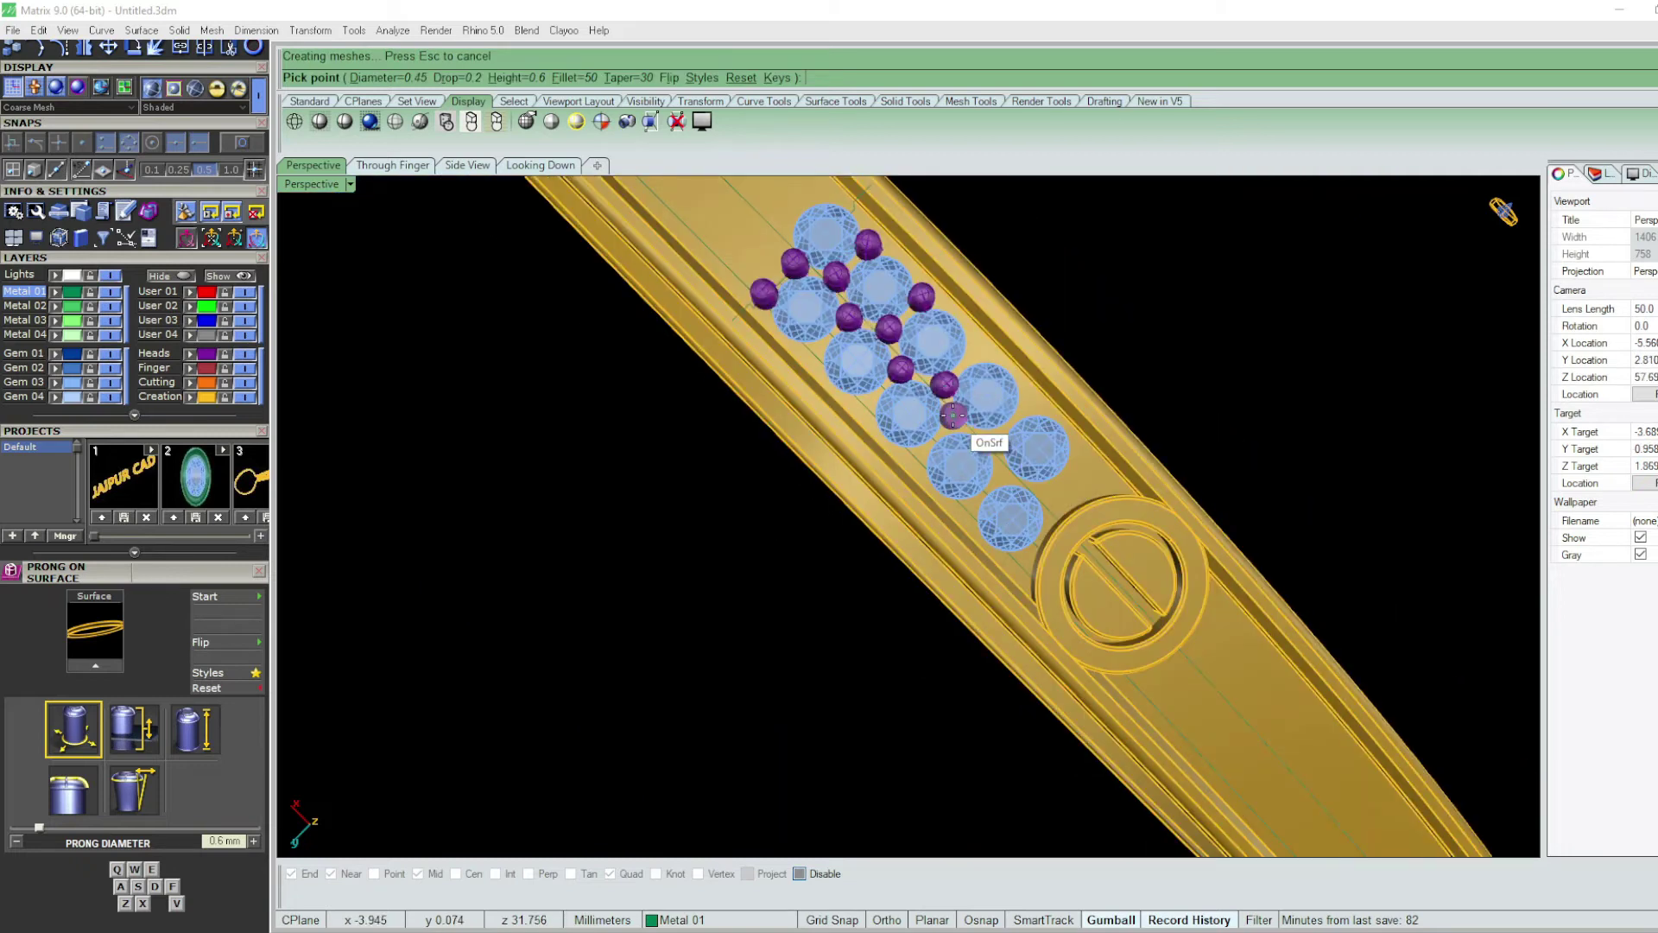
pyautogui.scroll(5, 954, 415)
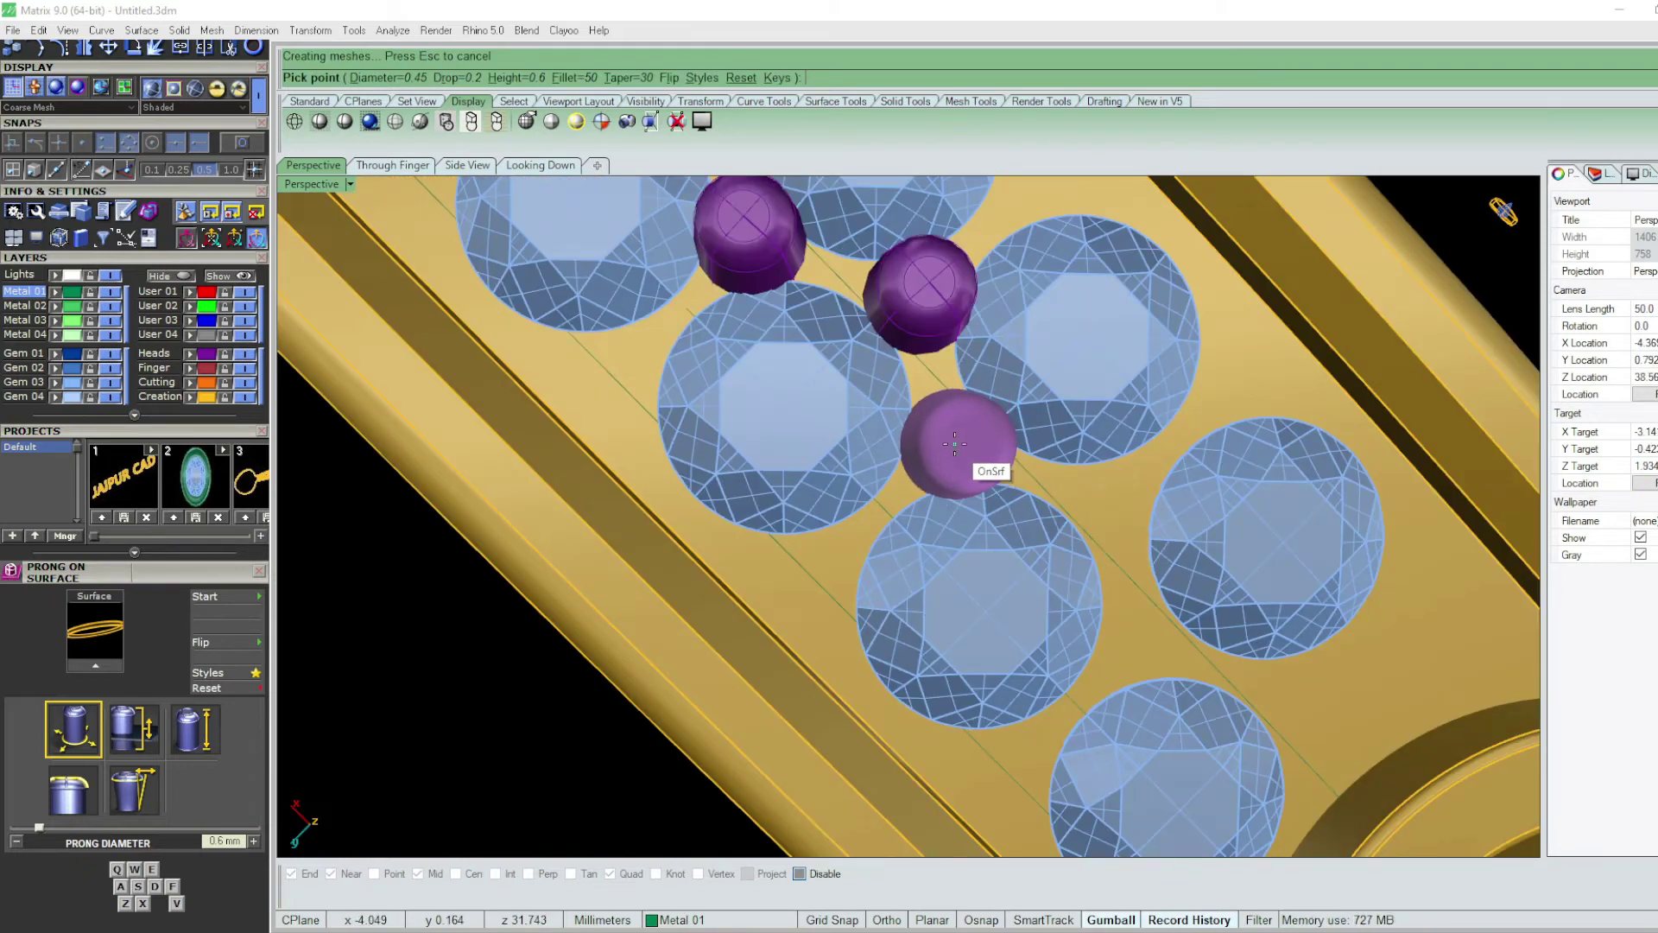
pyautogui.scroll(-5, 954, 444)
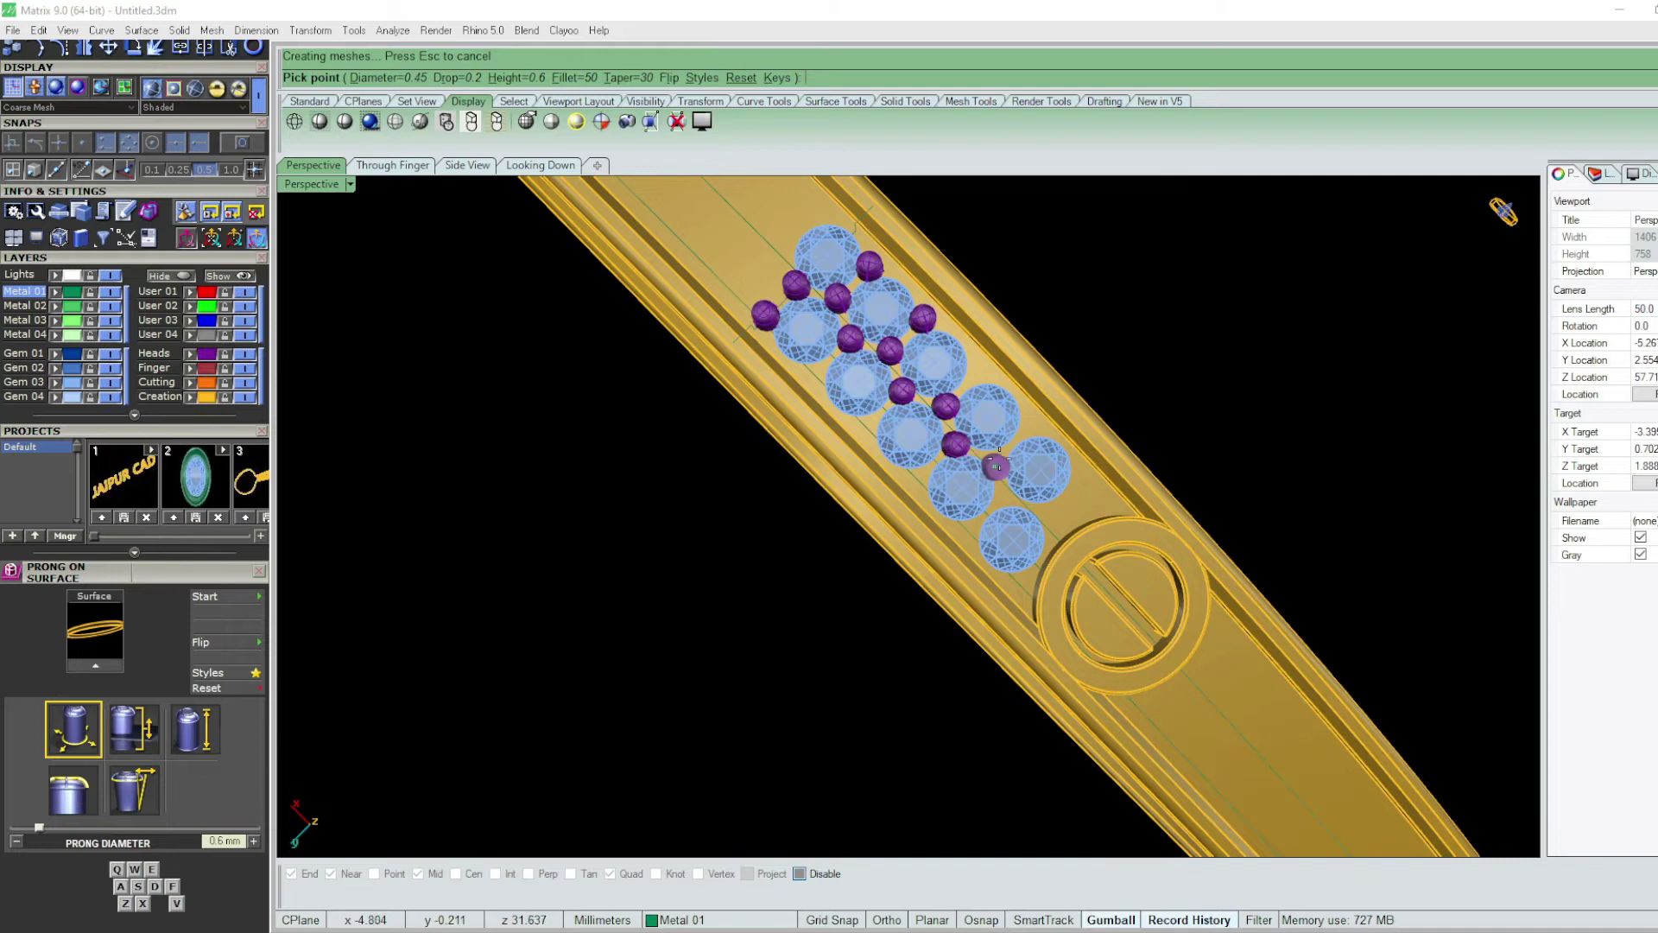
pyautogui.scroll(1, 999, 468)
pyautogui.scroll(5, 1000, 470)
pyautogui.scroll(-3, 1001, 475)
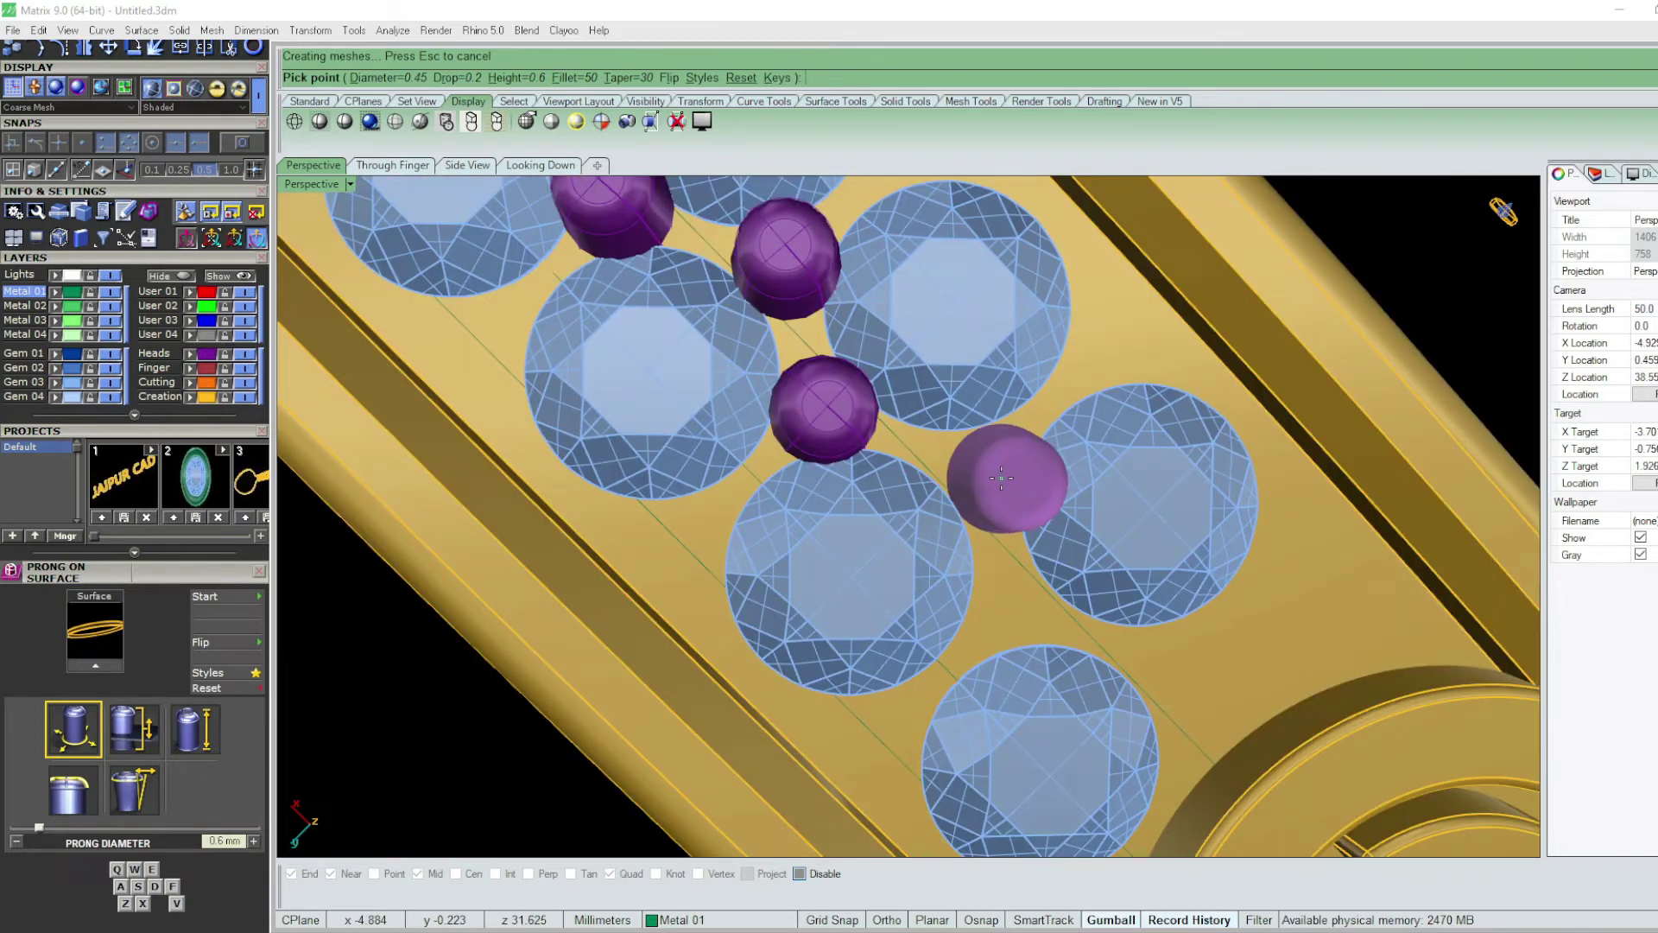
pyautogui.scroll(-4, 993, 479)
pyautogui.scroll(-3, 1002, 496)
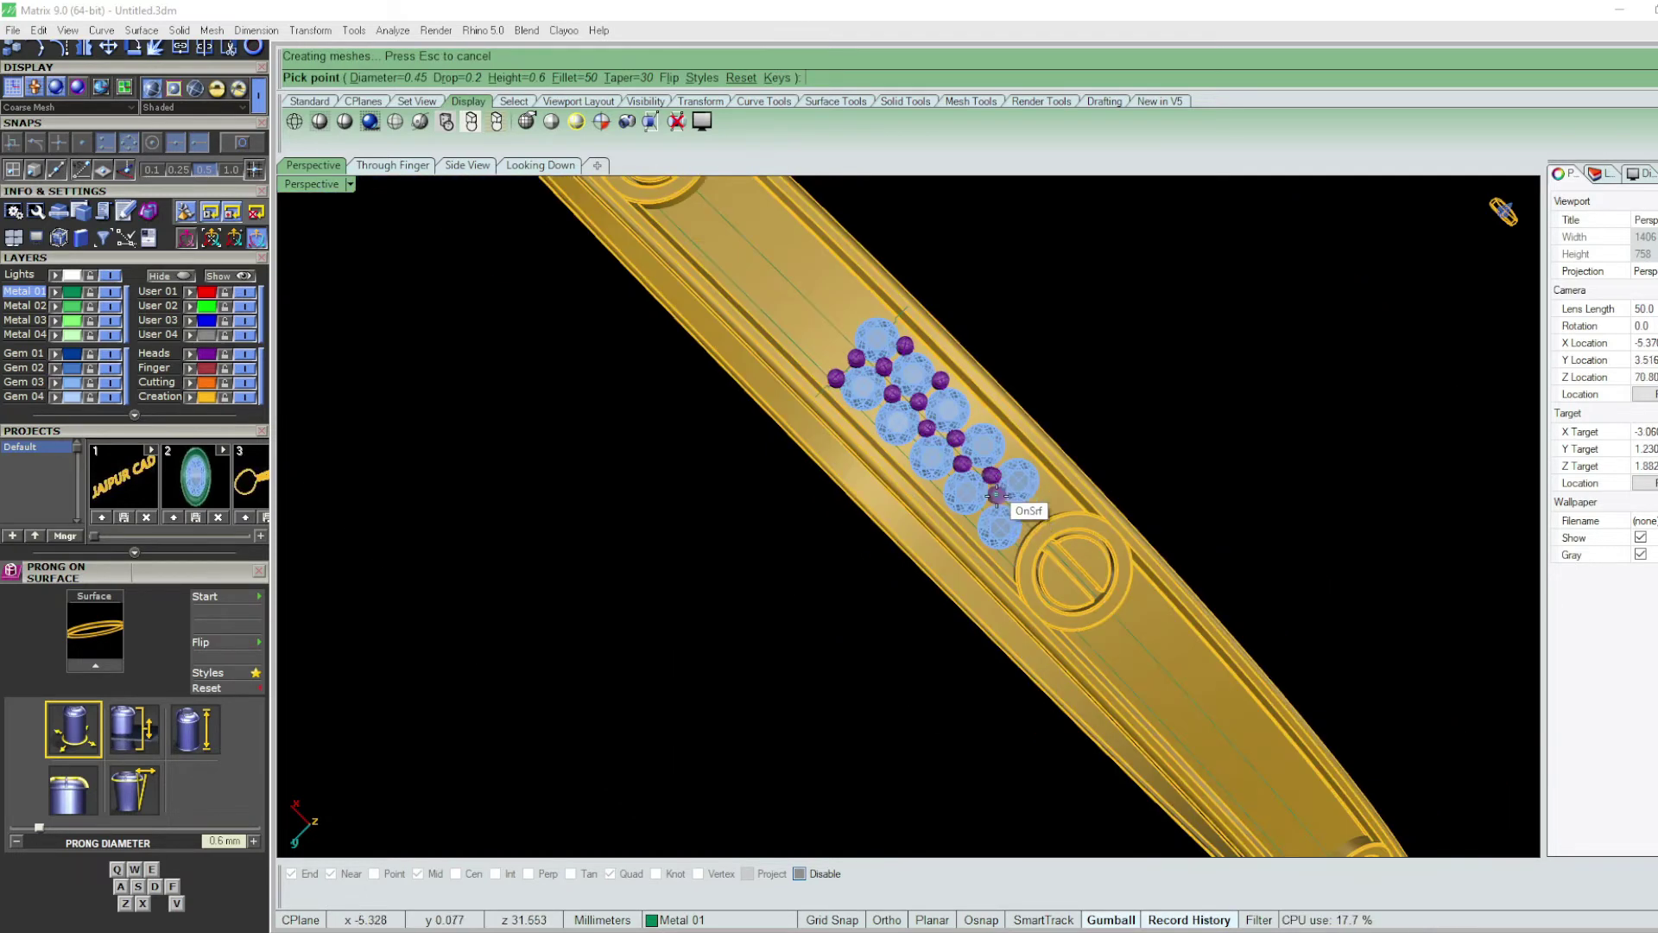
pyautogui.scroll(4, 998, 496)
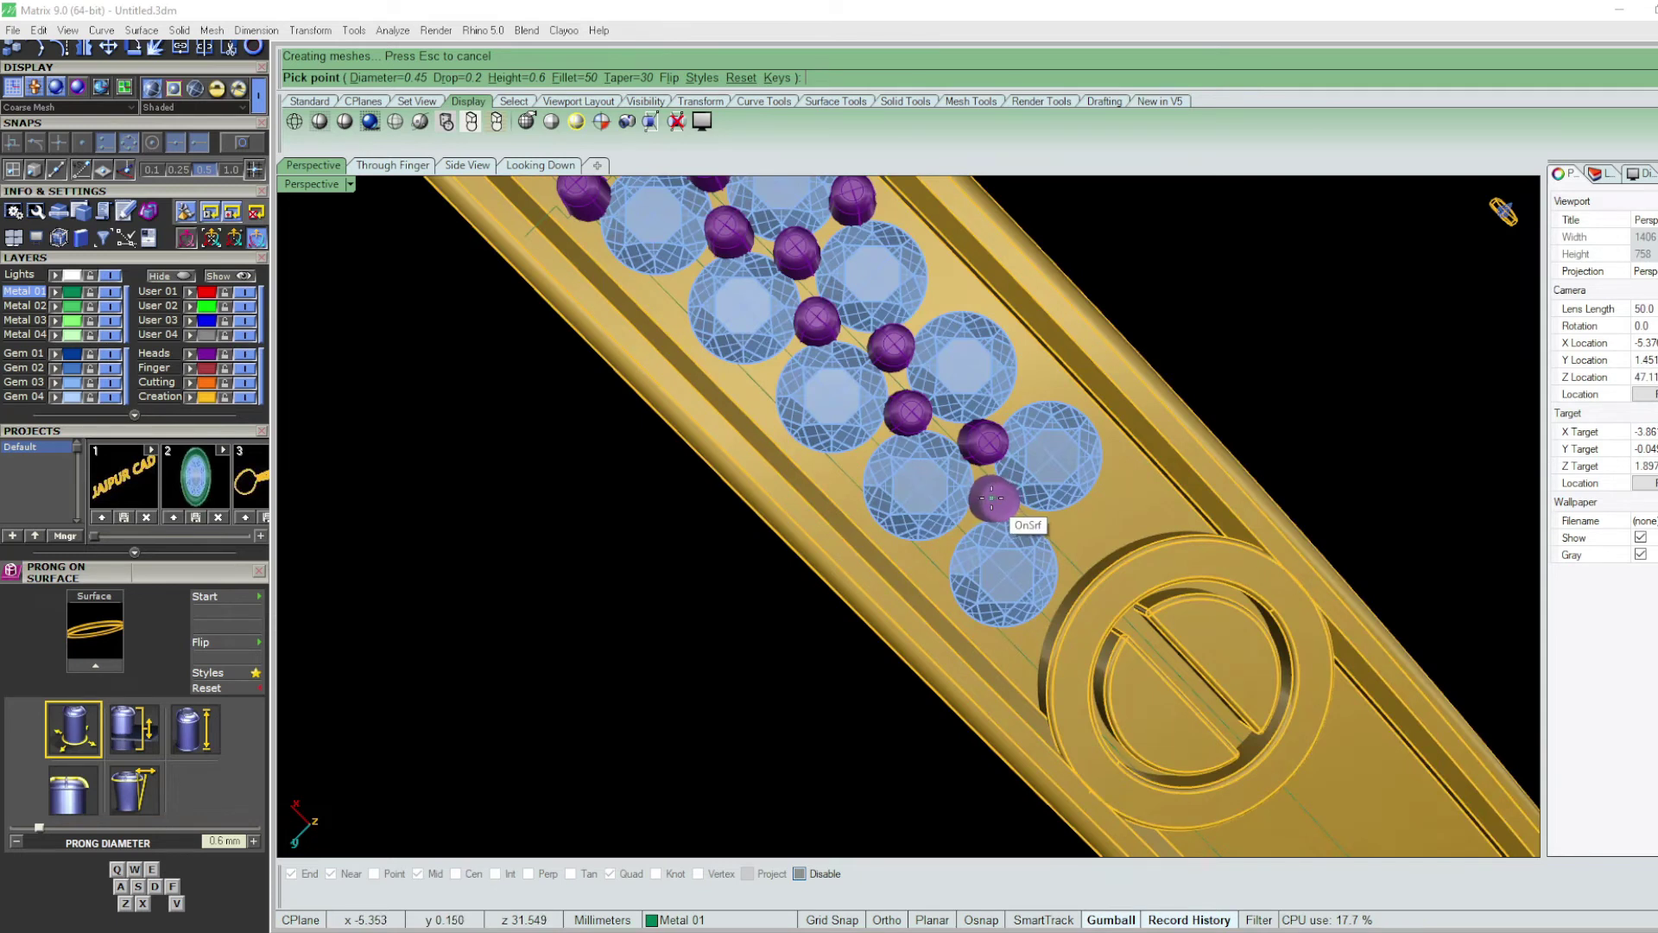
# - Orbit to a steeper angle and place prongs beside the lower diamonds' edge
pyautogui.moveTo(939, 555)
pyautogui.mouseDown(button='right')
pyautogui.moveTo(907, 574)
pyautogui.moveTo(881, 544)
pyautogui.mouseUp(button='right')
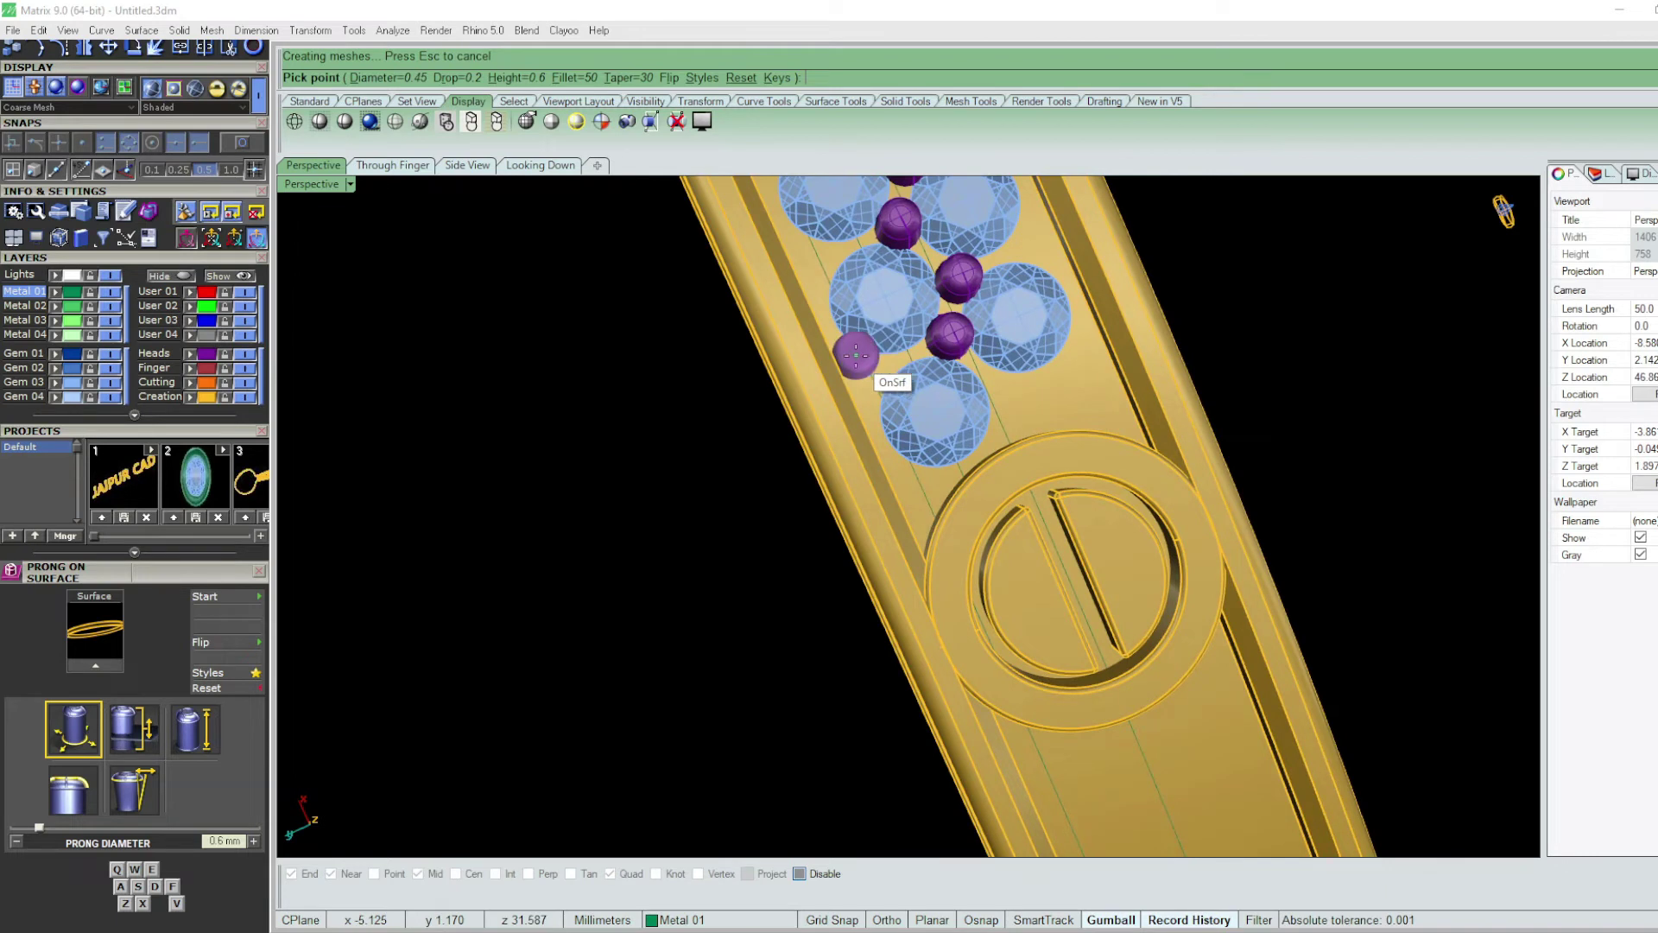
pyautogui.scroll(5, 876, 371)
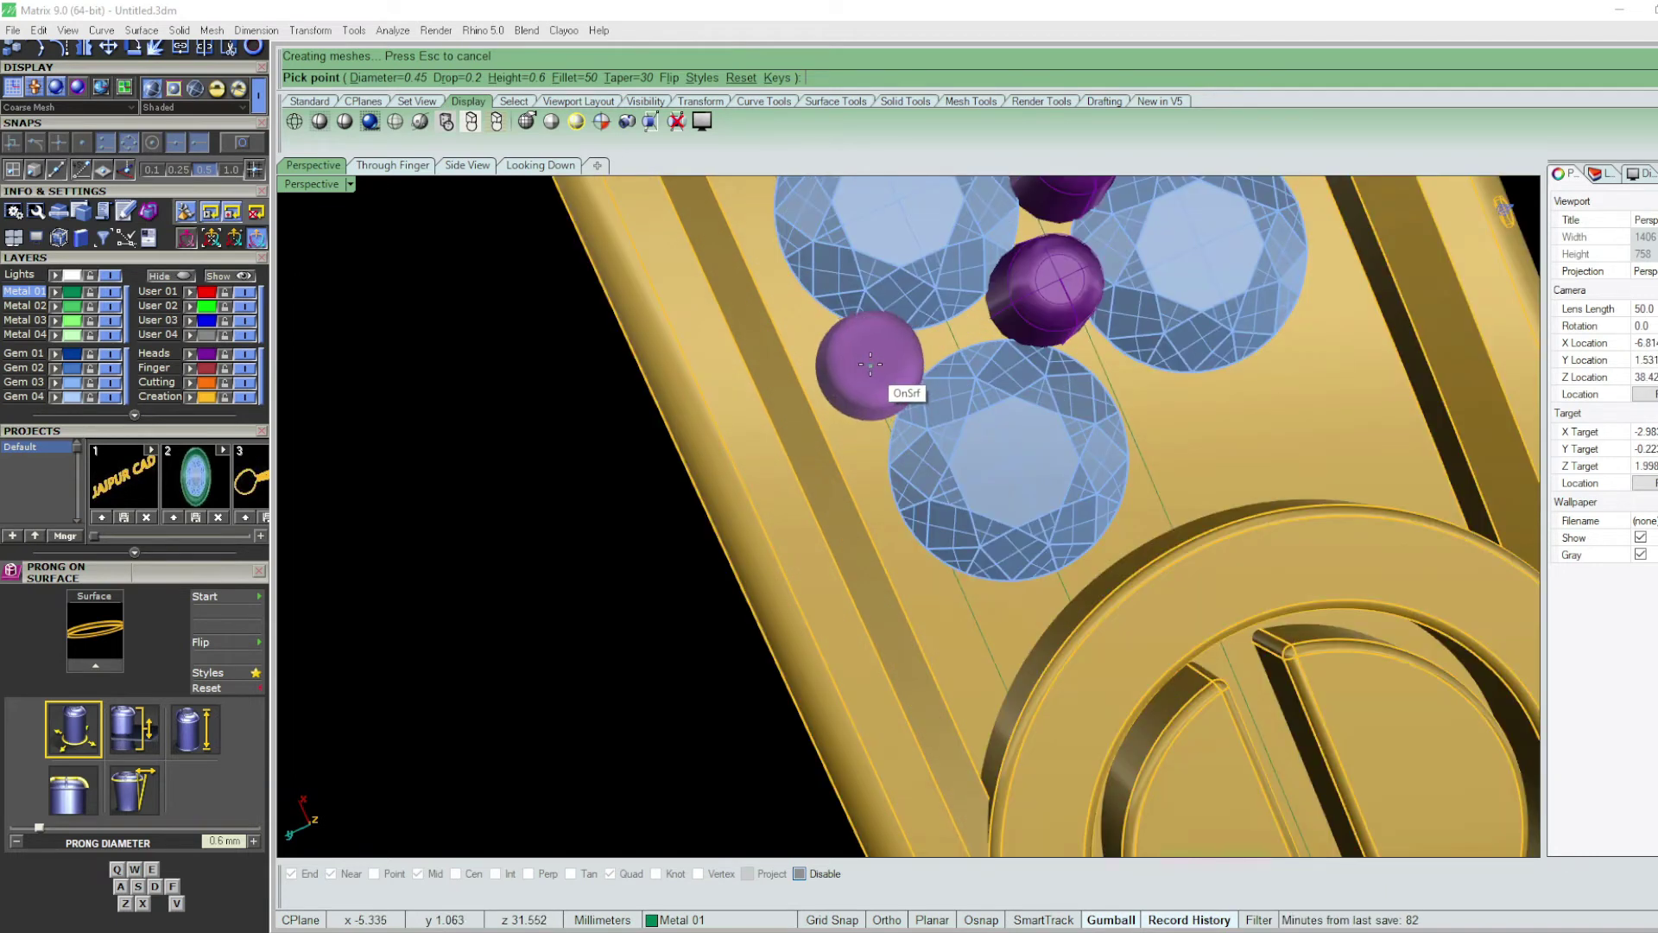
pyautogui.scroll(-5, 878, 365)
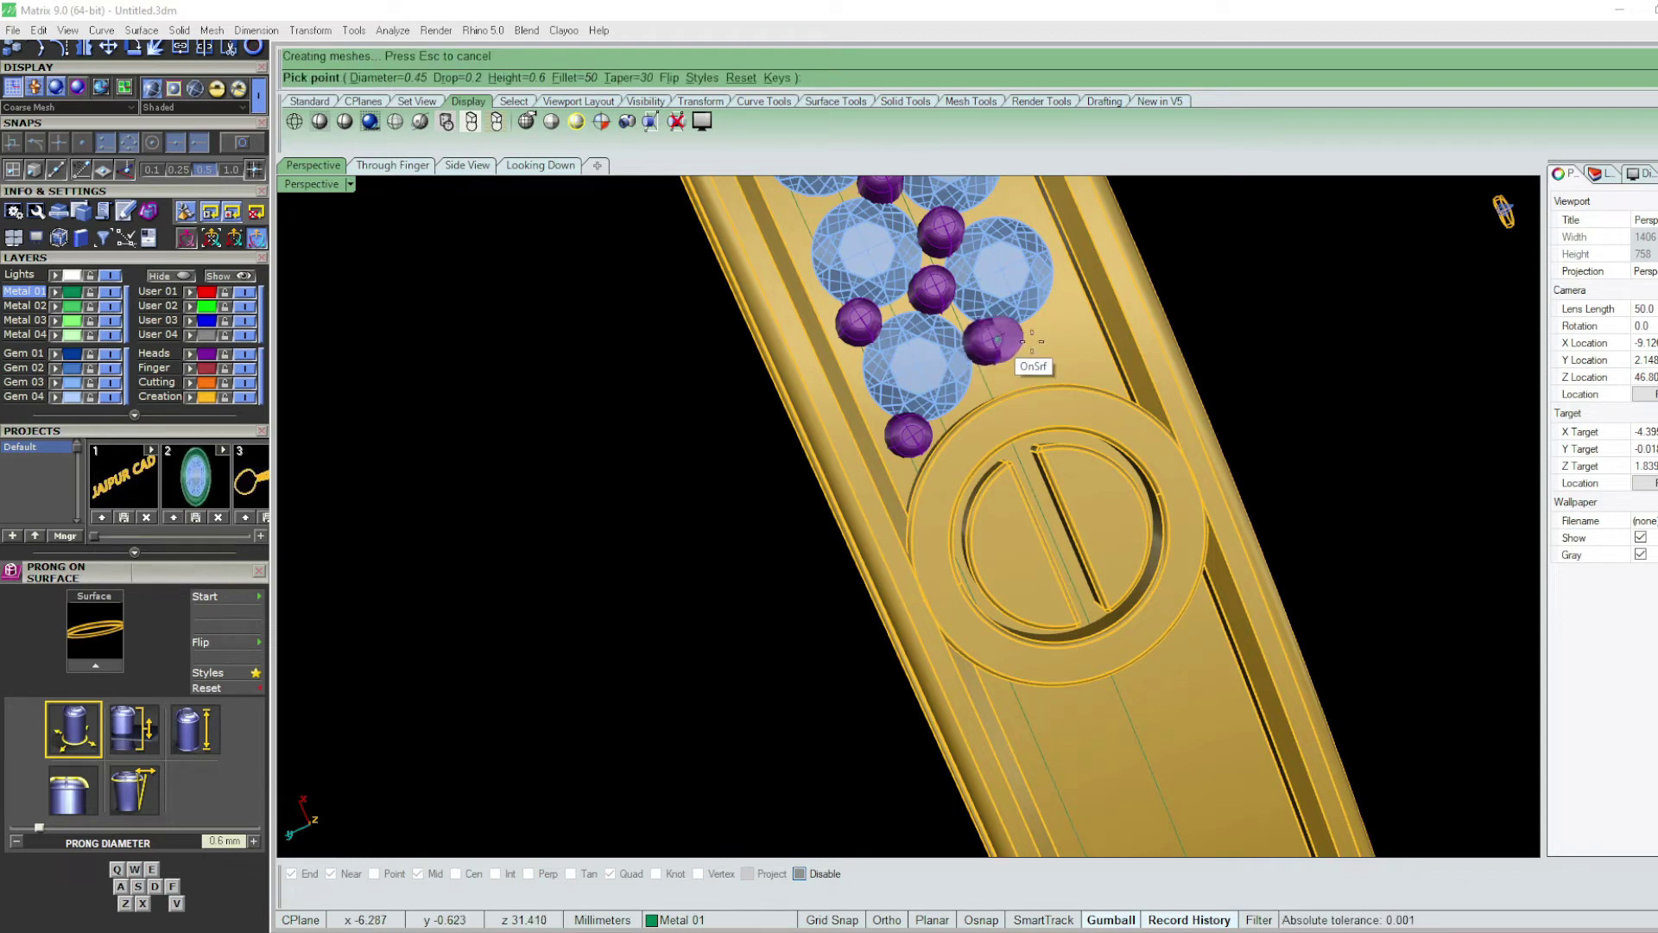
pyautogui.click(997, 340)
pyautogui.click(1058, 315)
pyautogui.scroll(-3, 1033, 389)
pyautogui.scroll(3, 1026, 346)
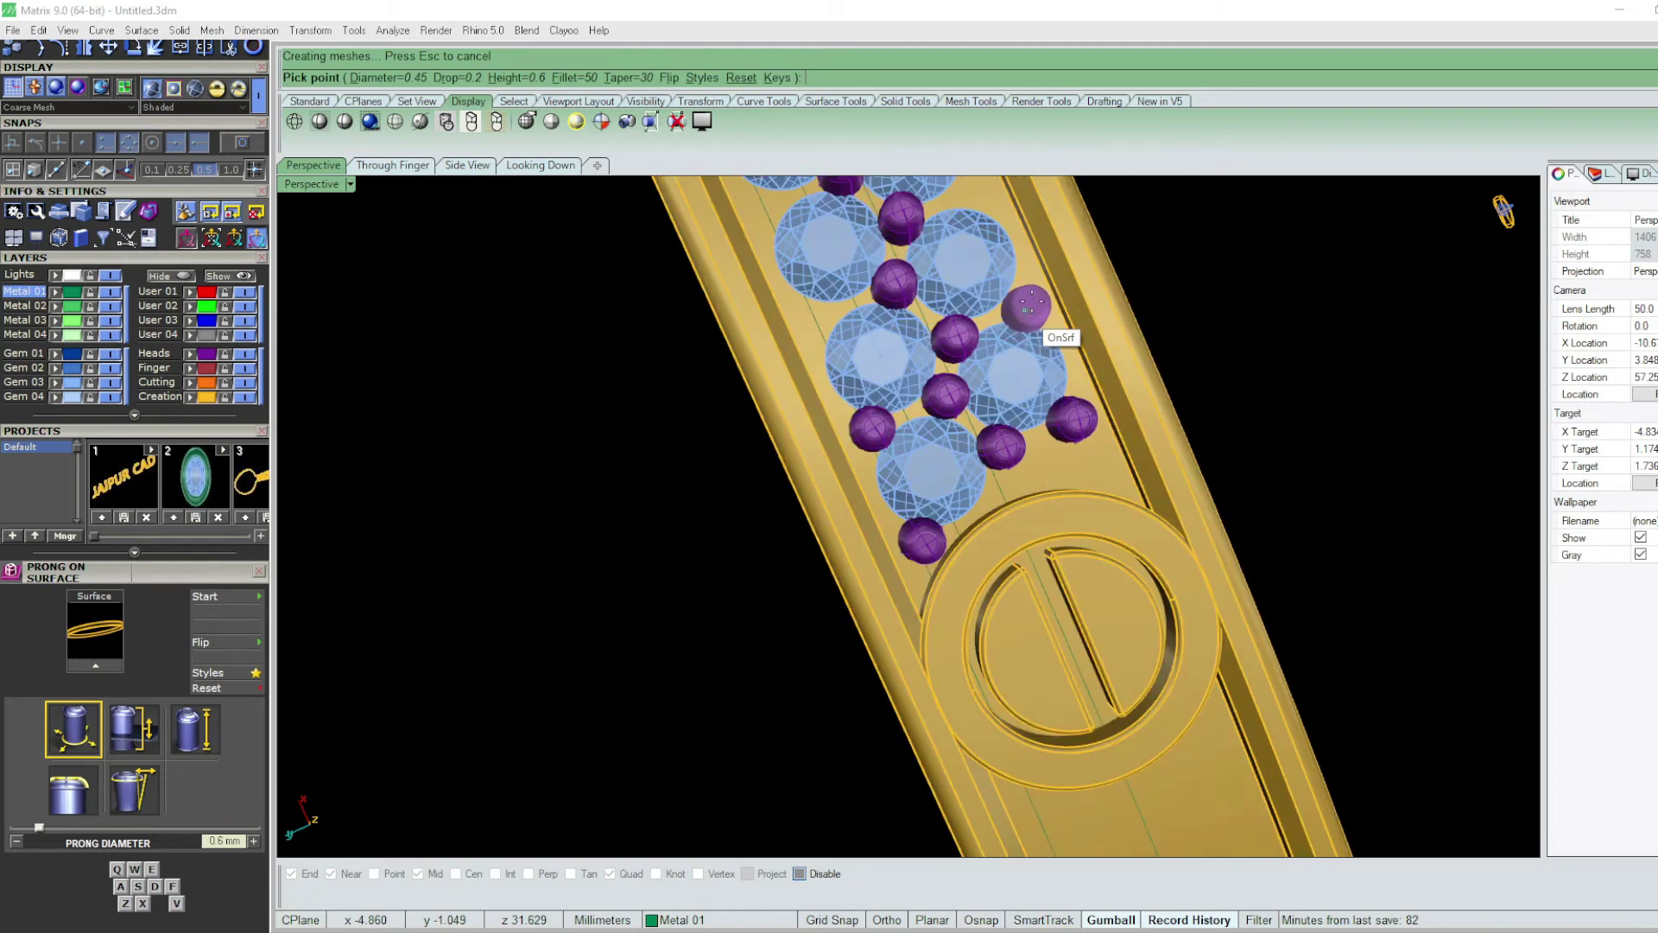
pyautogui.scroll(3, 1028, 302)
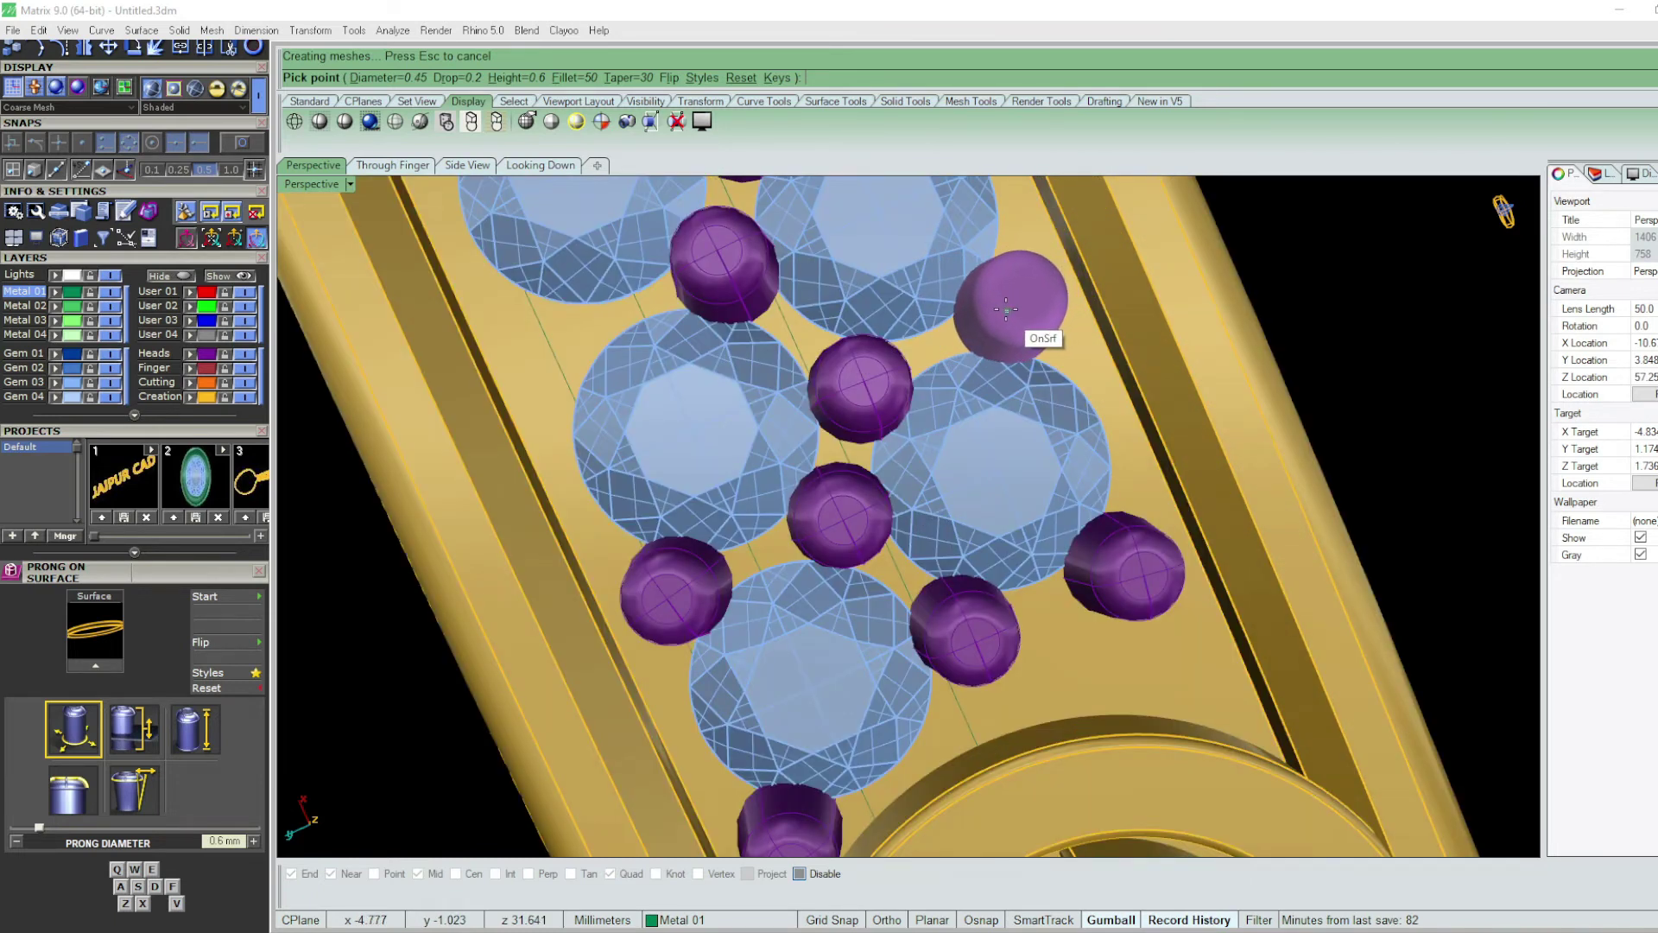
pyautogui.click(1006, 309)
# - Add prongs between the diamond rows and beside the outer diamond
pyautogui.scroll(-3, 1006, 415)
pyautogui.scroll(-2, 1004, 428)
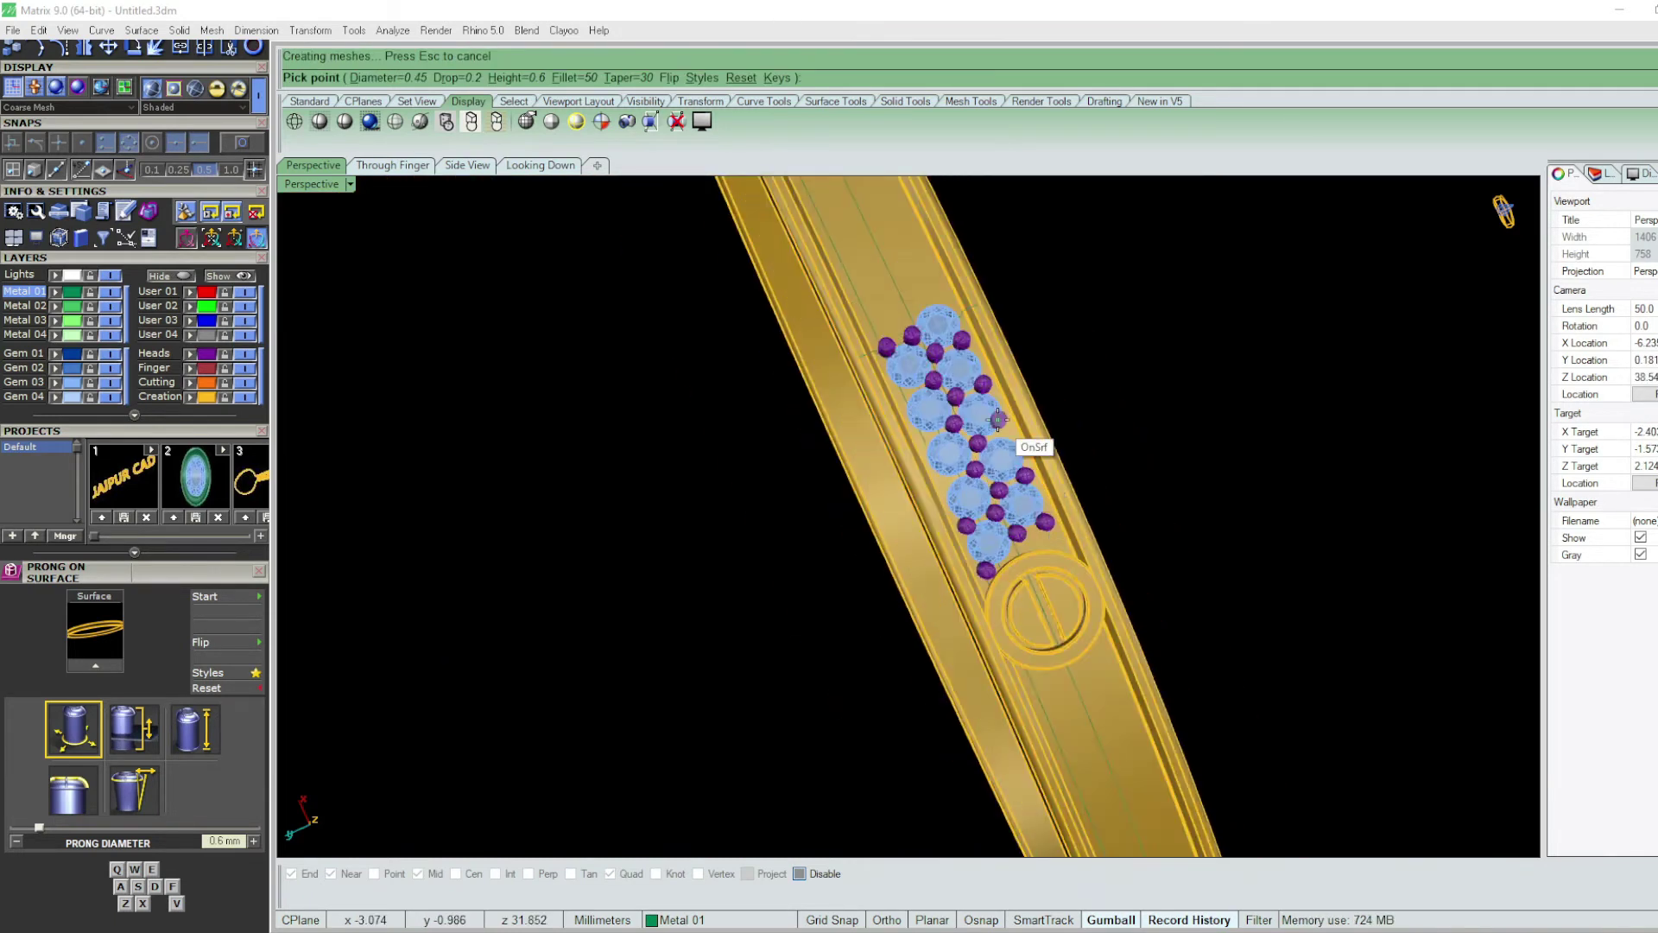
pyautogui.scroll(3, 1006, 425)
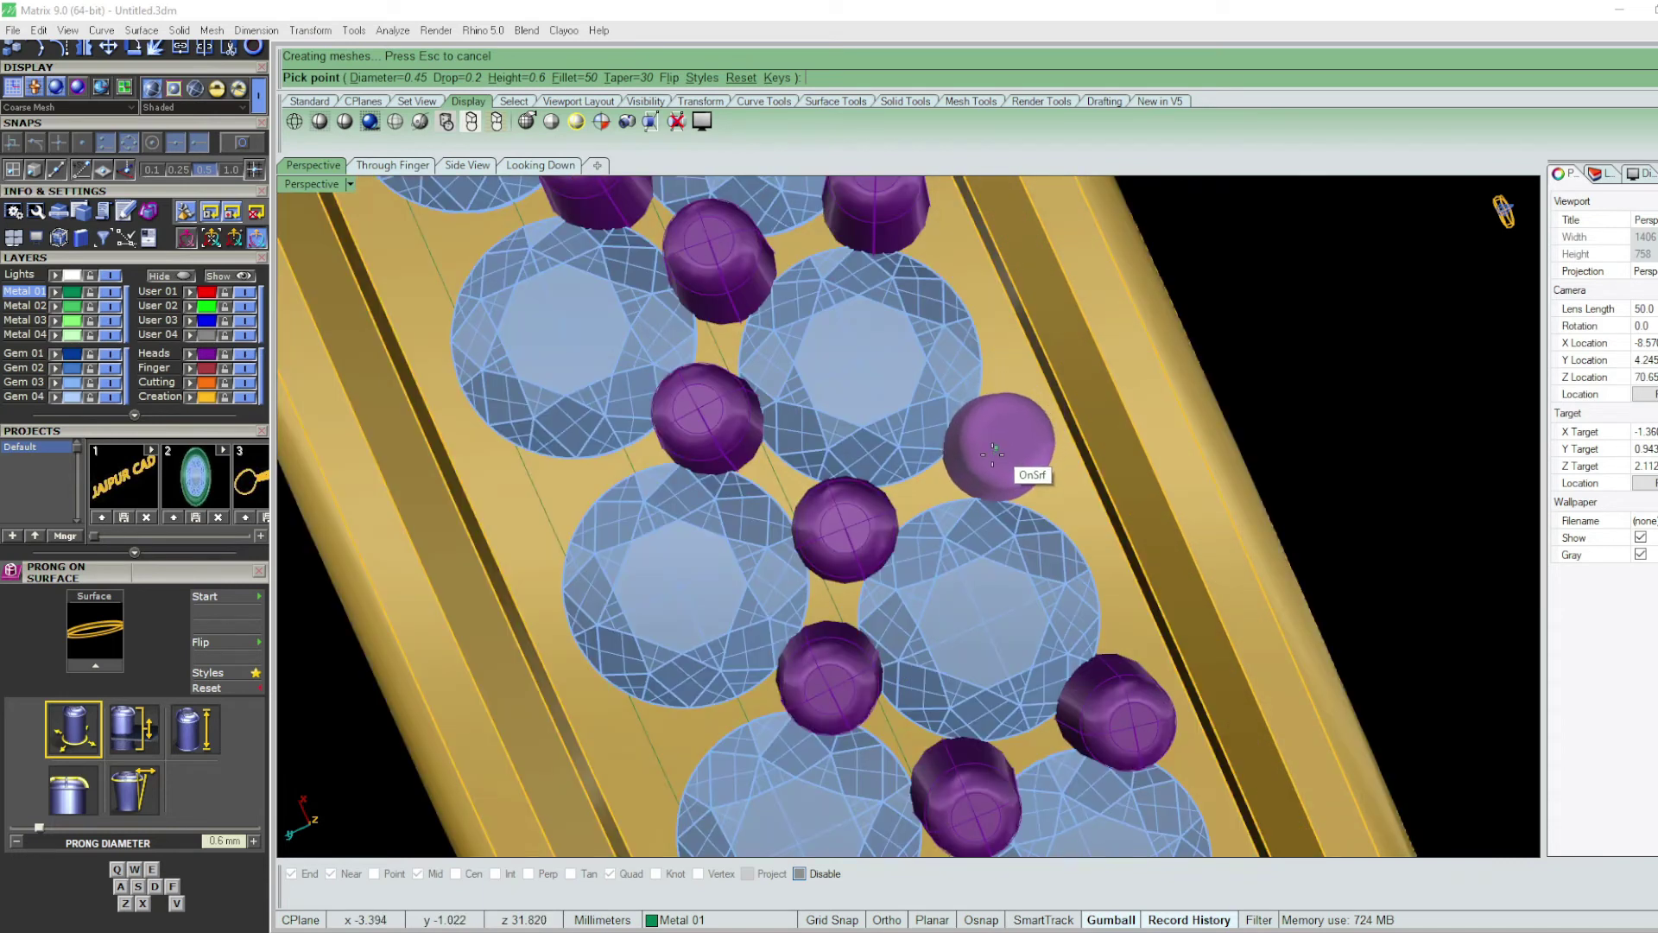
pyautogui.click(1005, 432)
pyautogui.scroll(-3, 1005, 432)
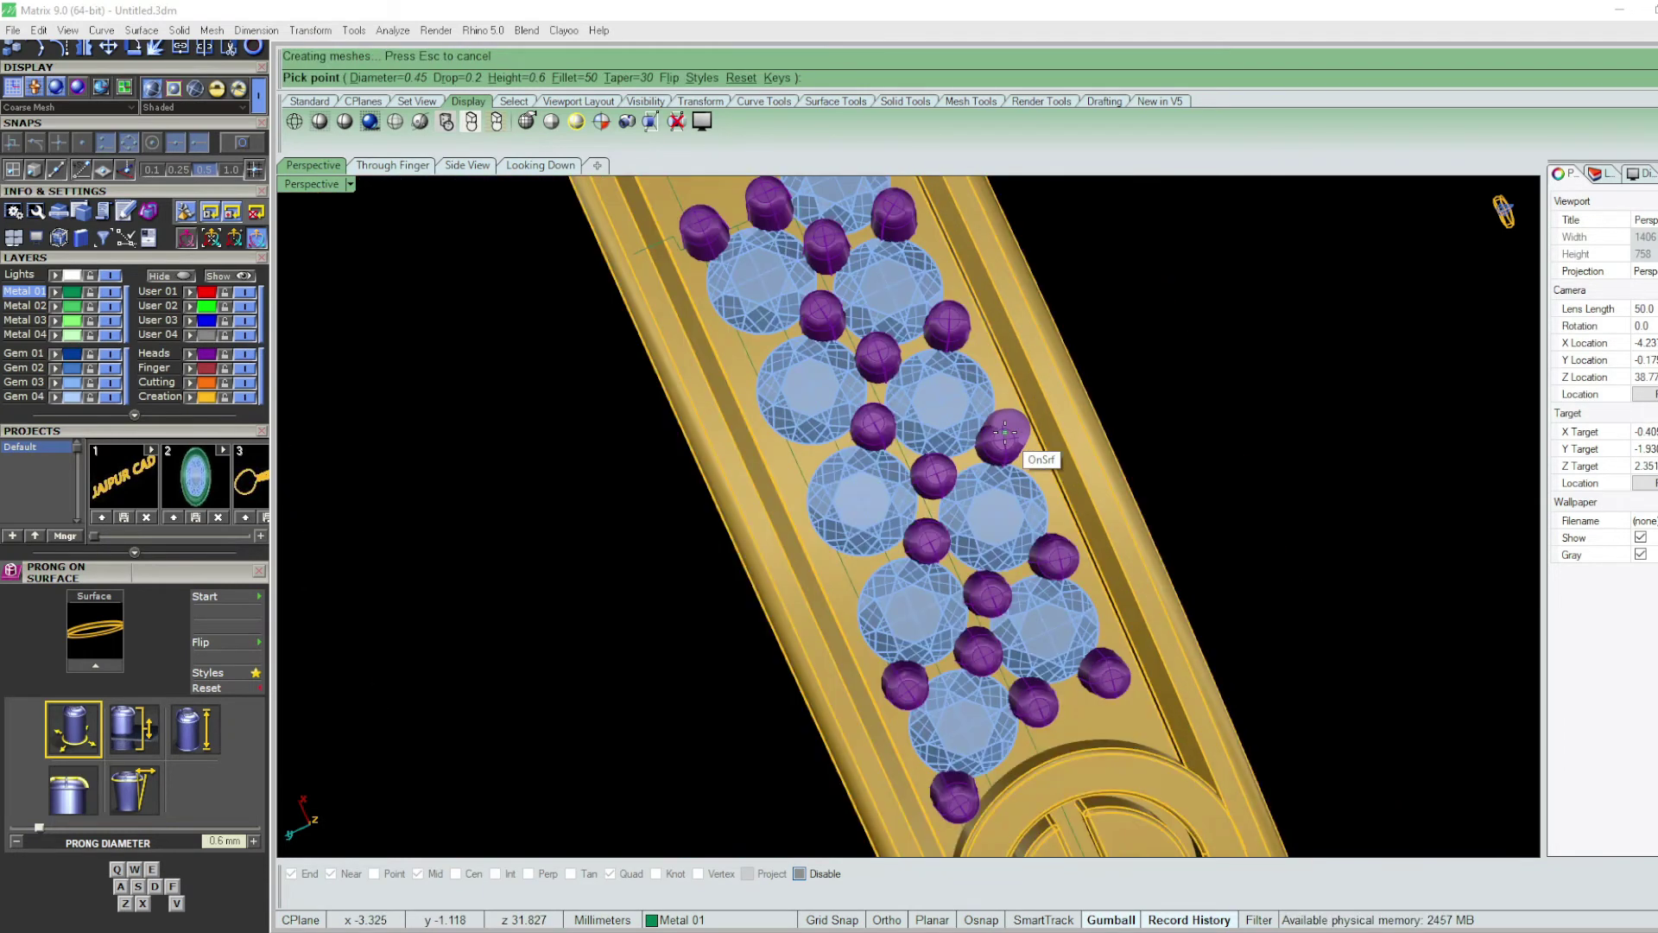
pyautogui.scroll(-1, 1004, 431)
pyautogui.scroll(2, 914, 519)
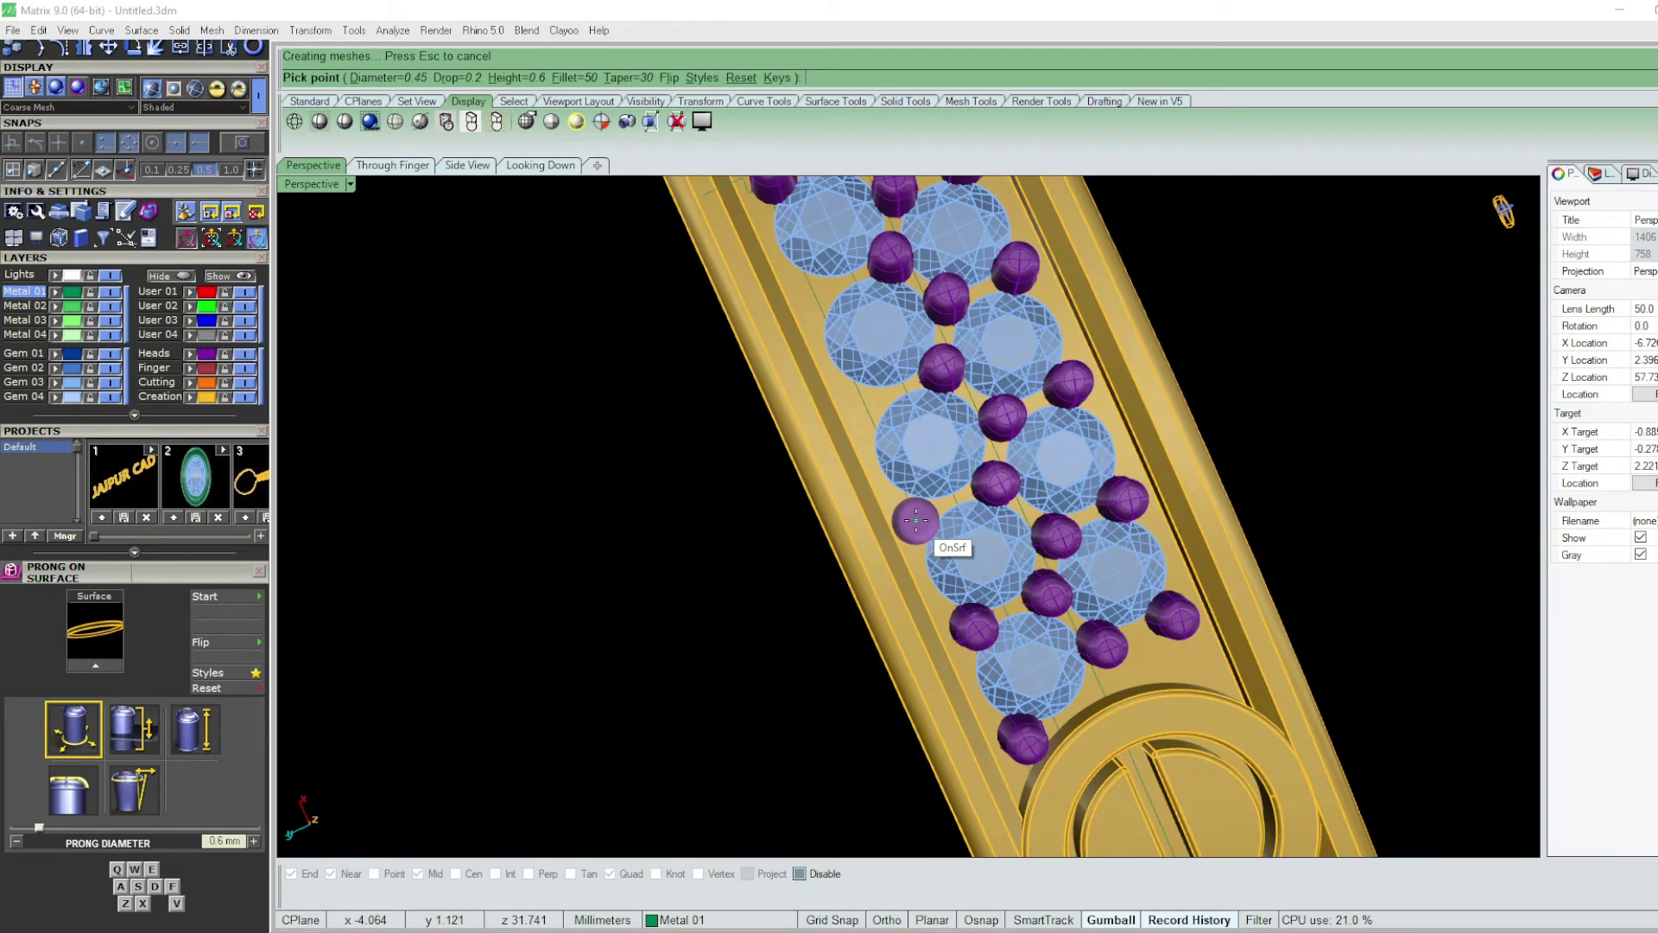
pyautogui.click(907, 519)
pyautogui.scroll(-2, 907, 519)
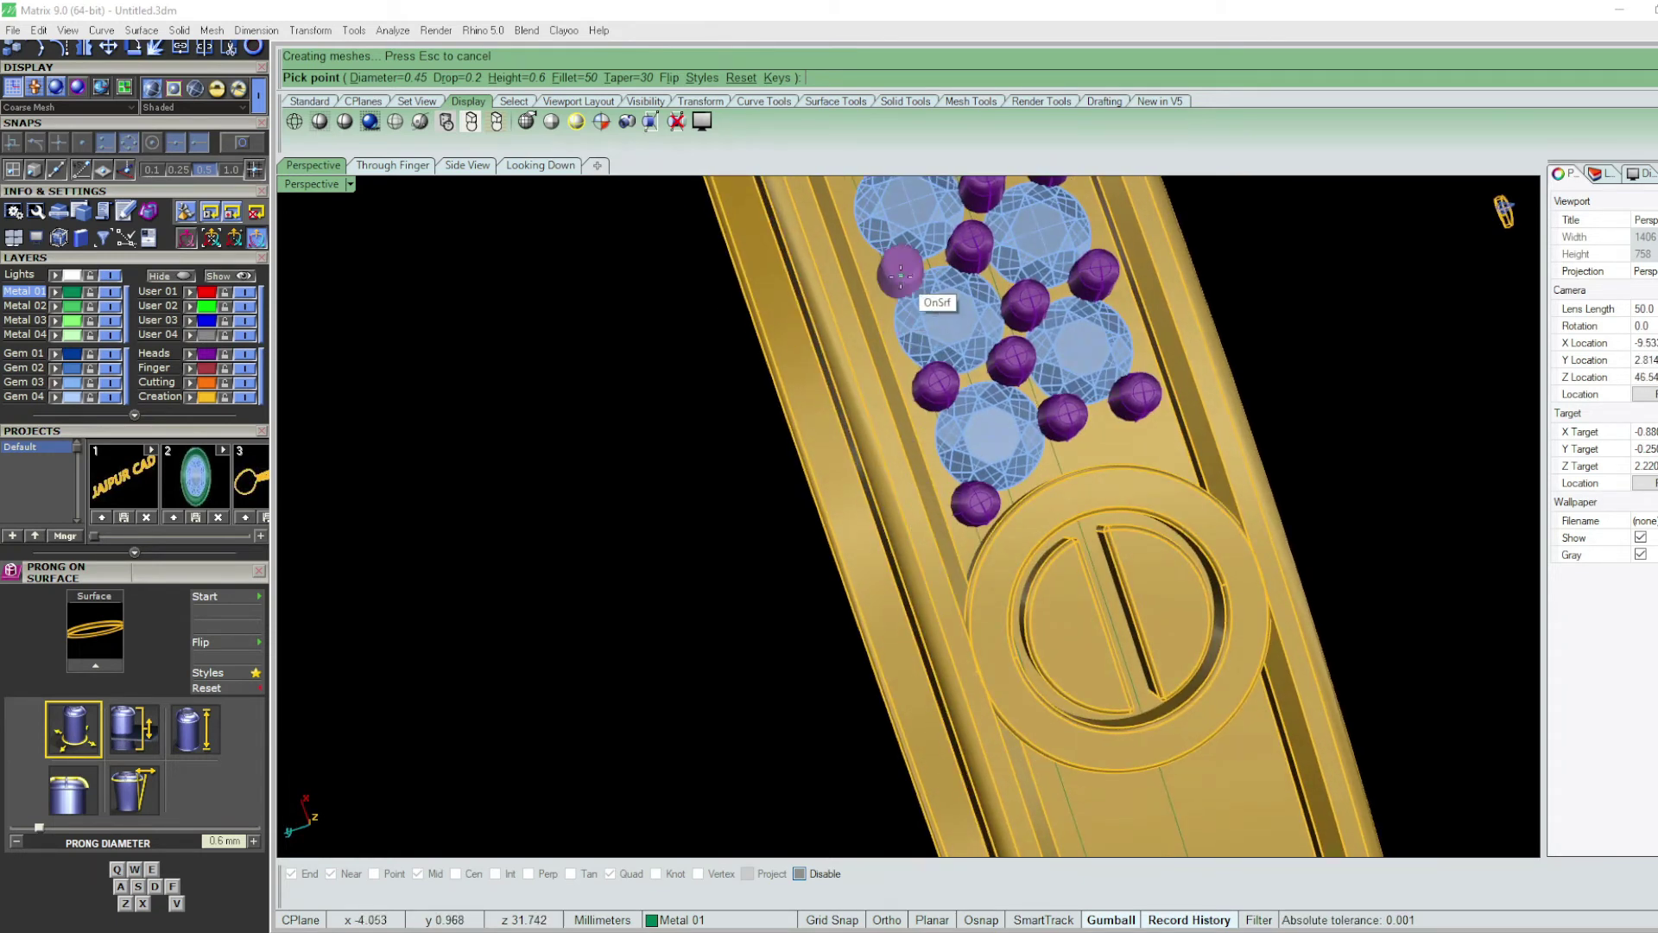
pyautogui.scroll(2, 898, 290)
pyautogui.scroll(3, 881, 426)
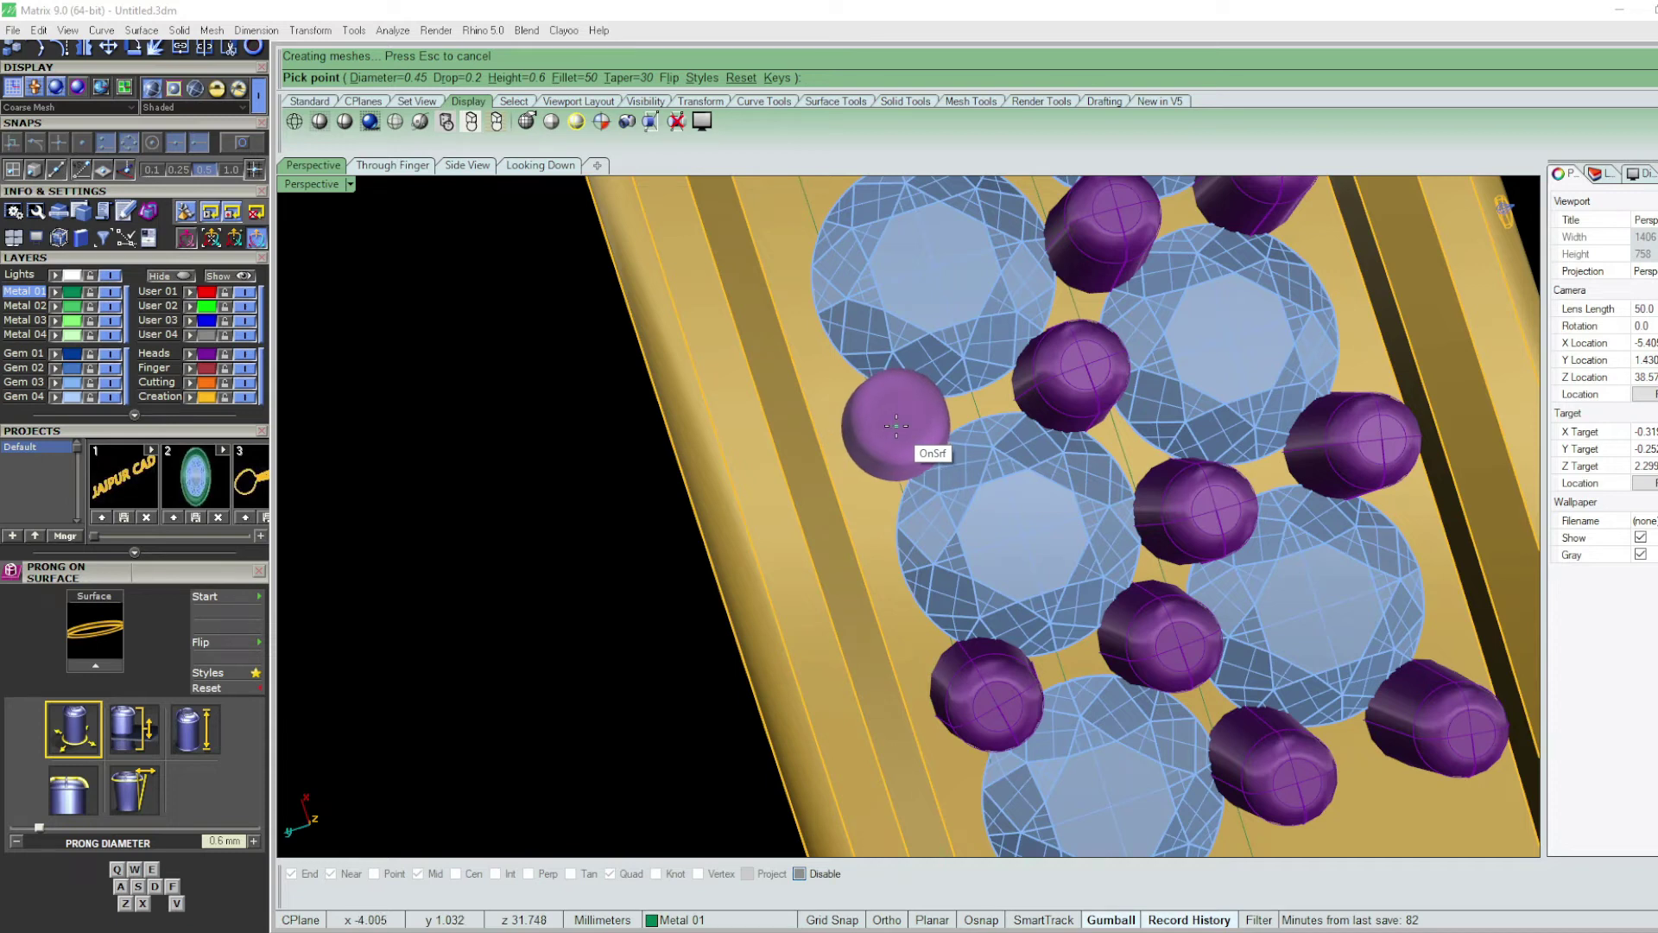
# - End prong placement and orbit the view so the band runs vertically
pyautogui.scroll(-4, 959, 575)
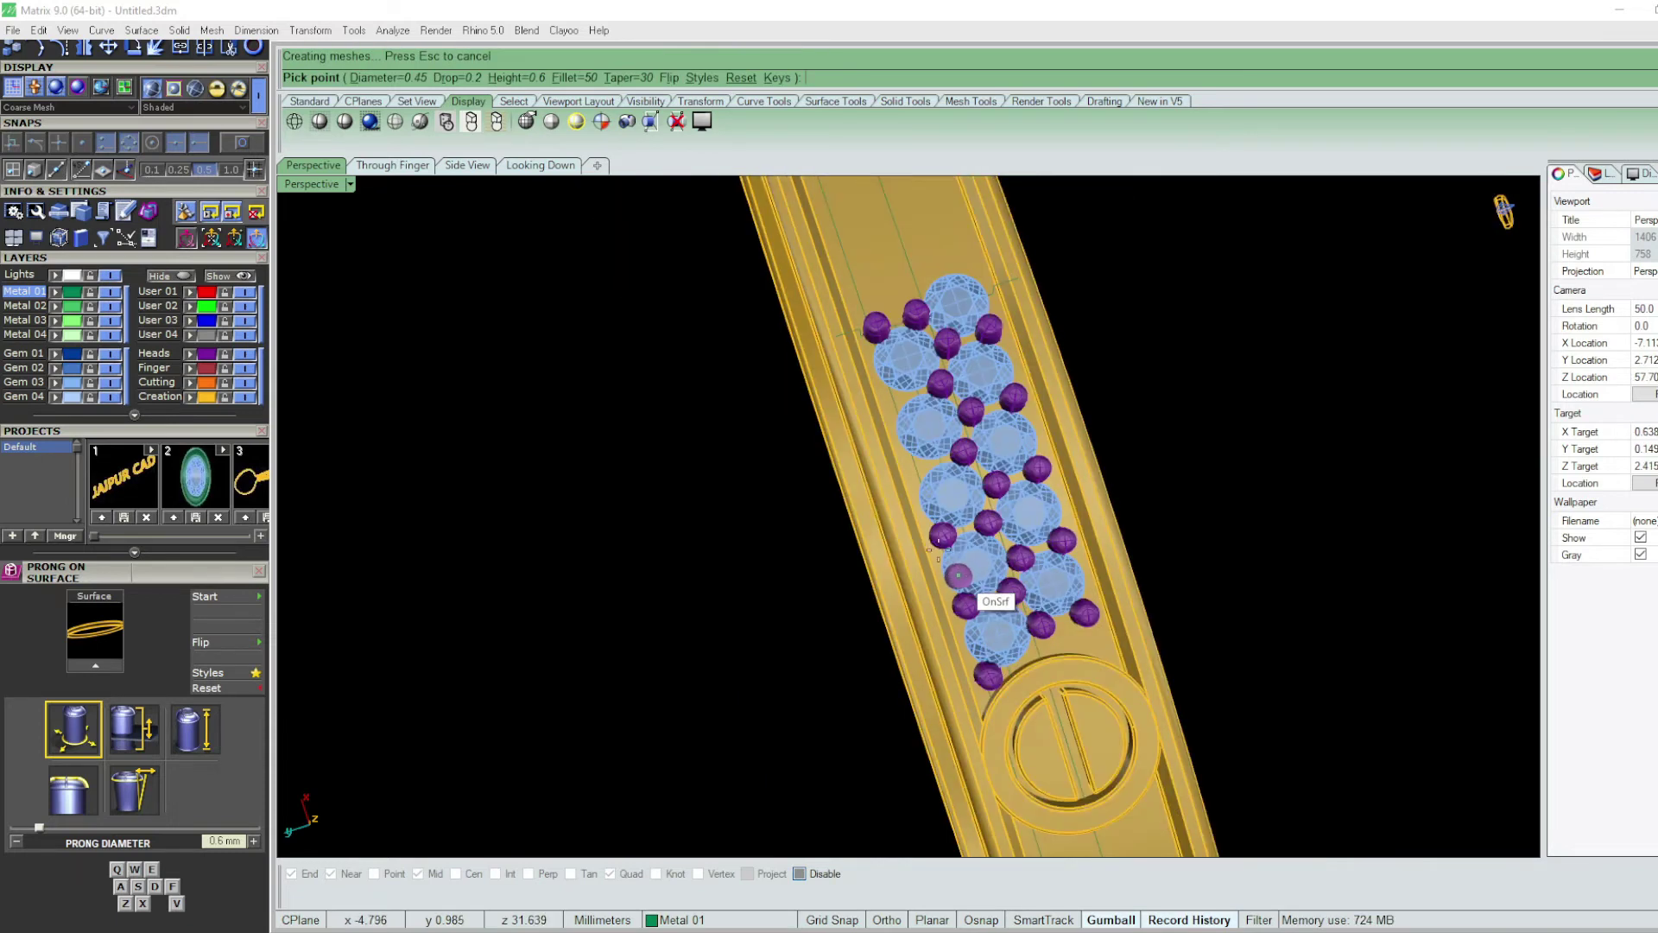
pyautogui.scroll(2, 924, 471)
pyautogui.scroll(3, 920, 473)
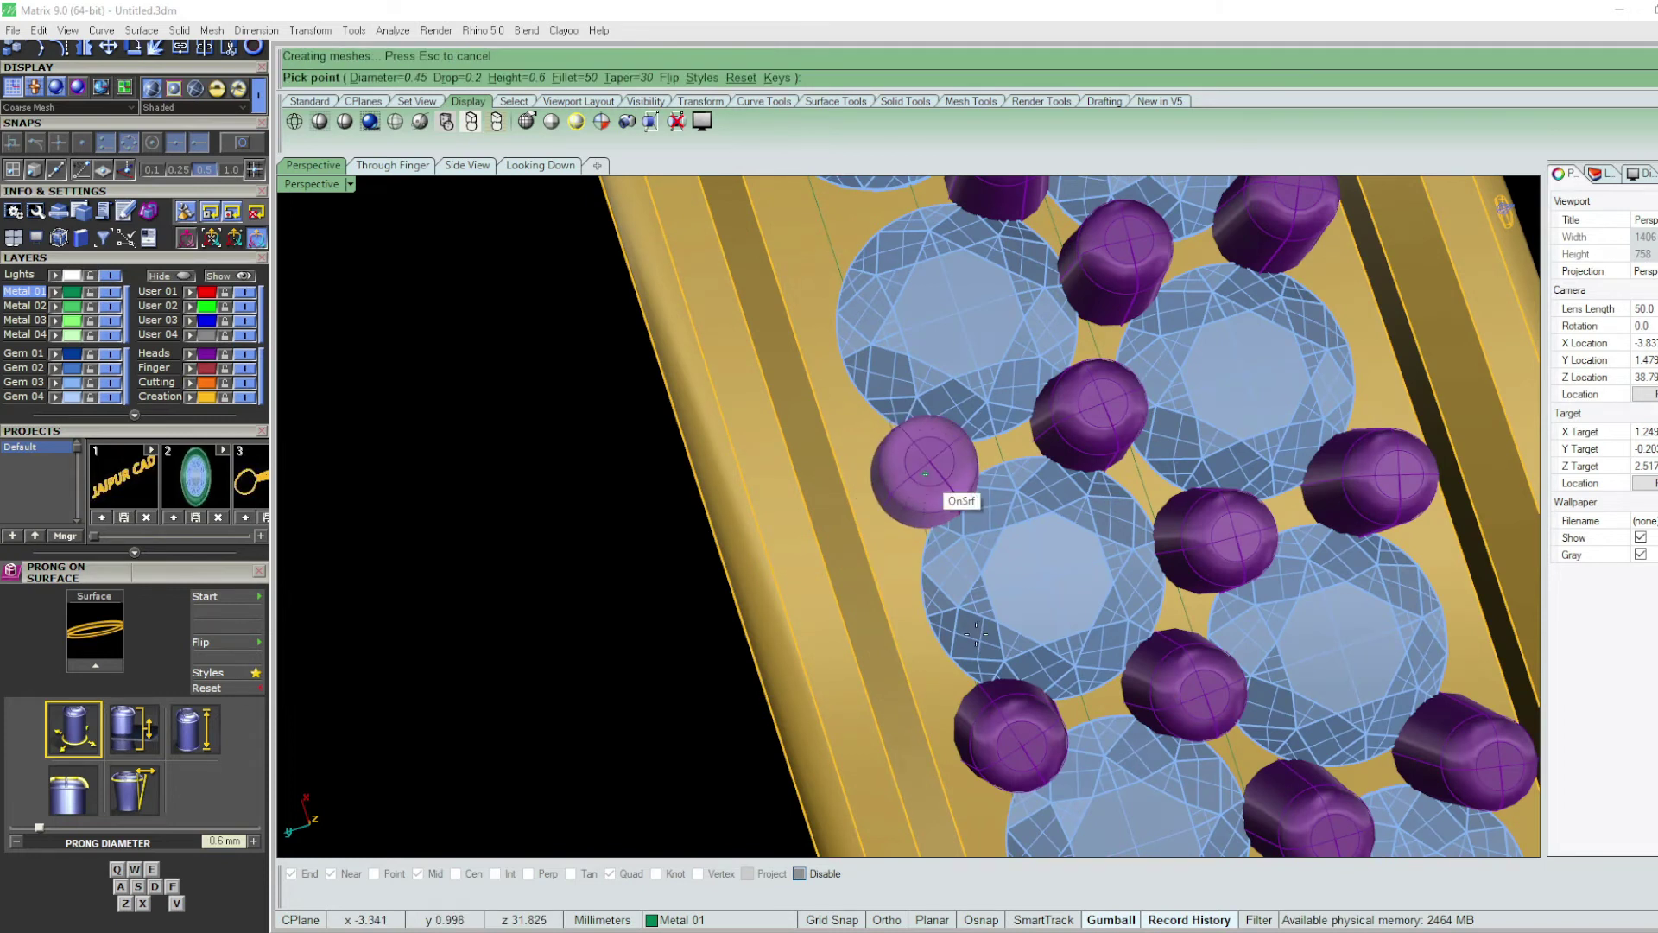
pyautogui.scroll(-3, 976, 635)
pyautogui.scroll(4, 920, 521)
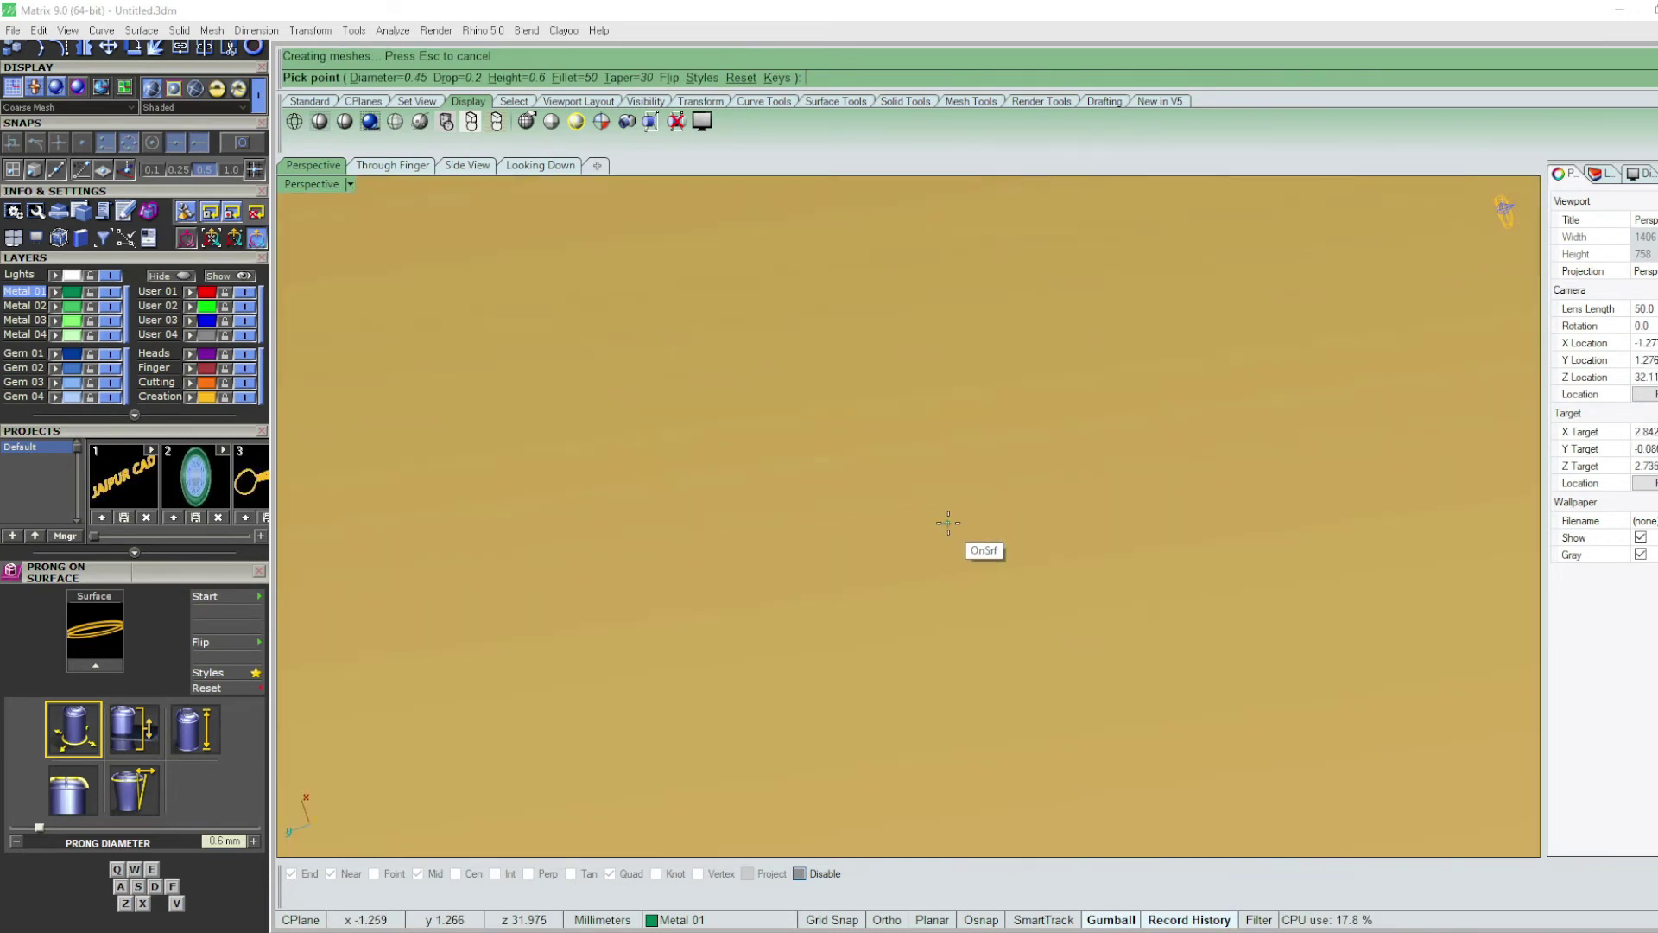
pyautogui.scroll(-2, 947, 522)
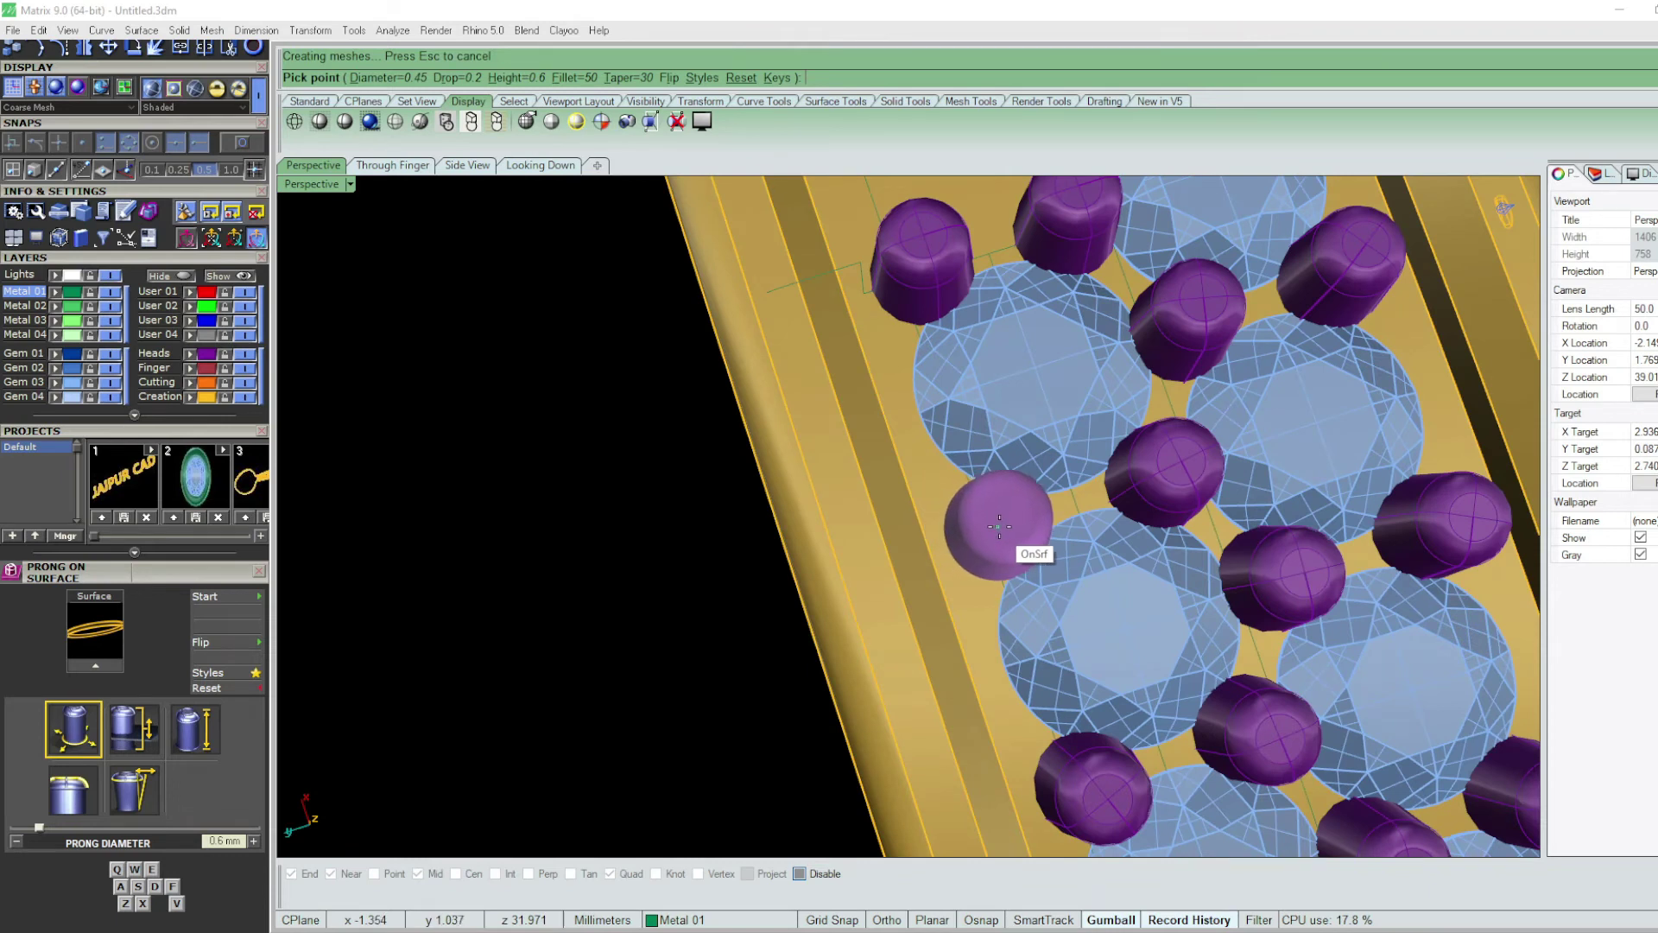
pyautogui.press('Escape')
pyautogui.scroll(-3, 1002, 523)
pyautogui.scroll(-1, 950, 465)
pyautogui.moveTo(1073, 535); pyautogui.dragTo(1028, 515, button='right')
pyautogui.scroll(3, 992, 530)
# - Add 0.3-high prongs closing the pavé end beside the screw circle
pyautogui.click(997, 493)
pyautogui.press('Return')
pyautogui.click(991, 496)
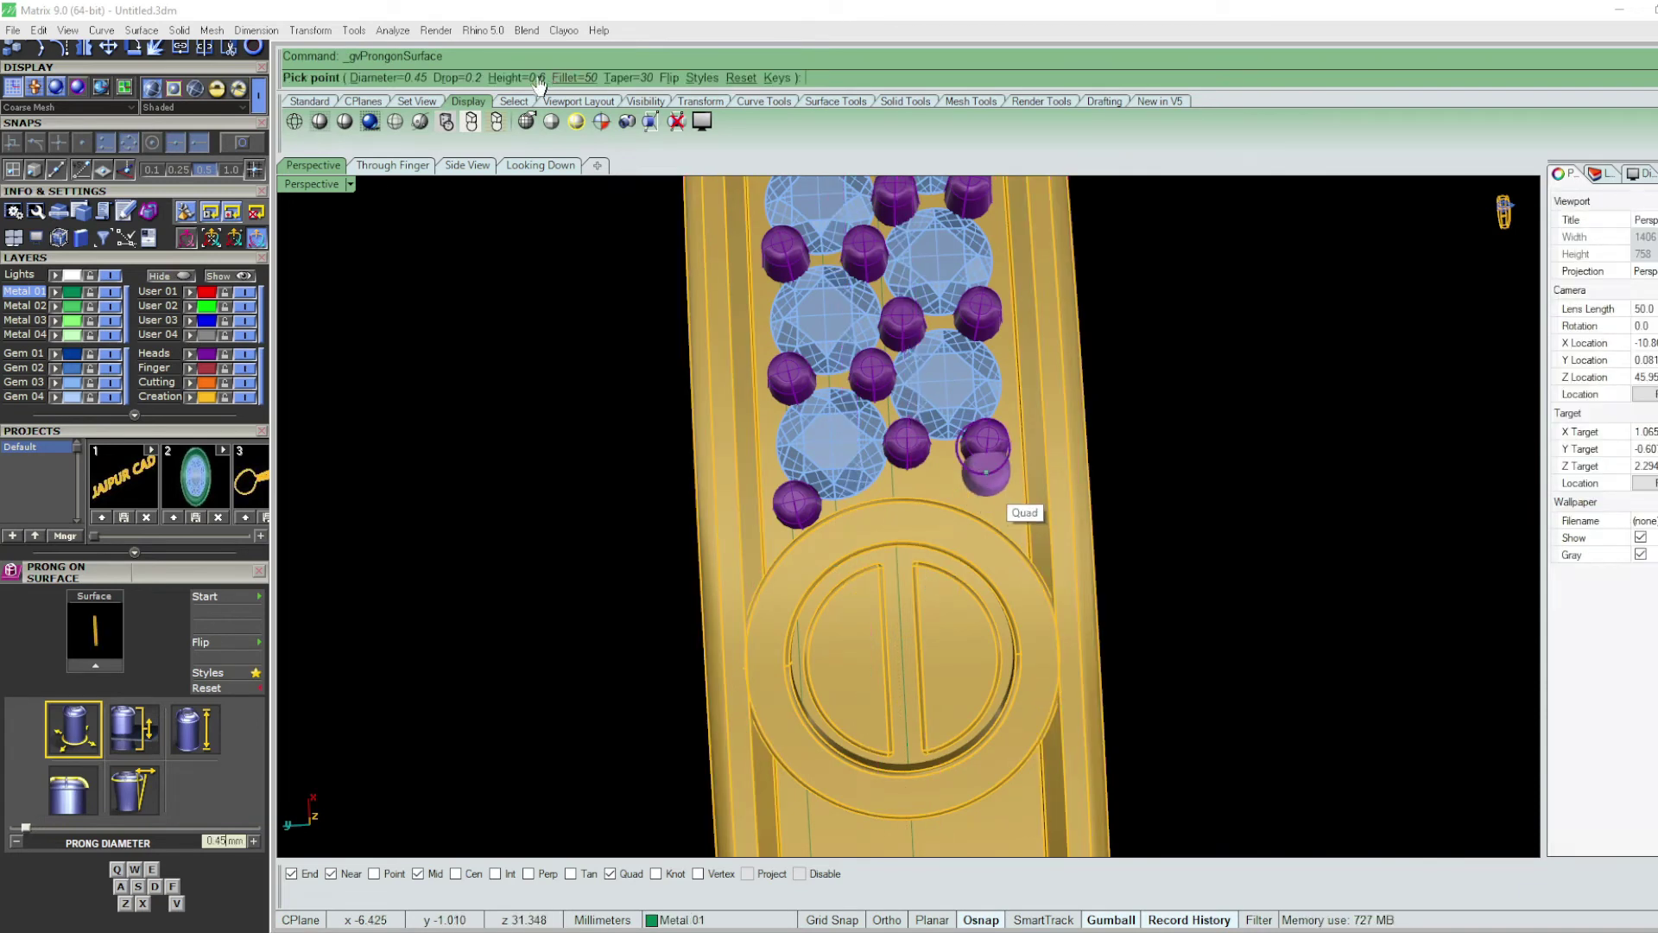
pyautogui.write('.3')
pyautogui.press('Return')
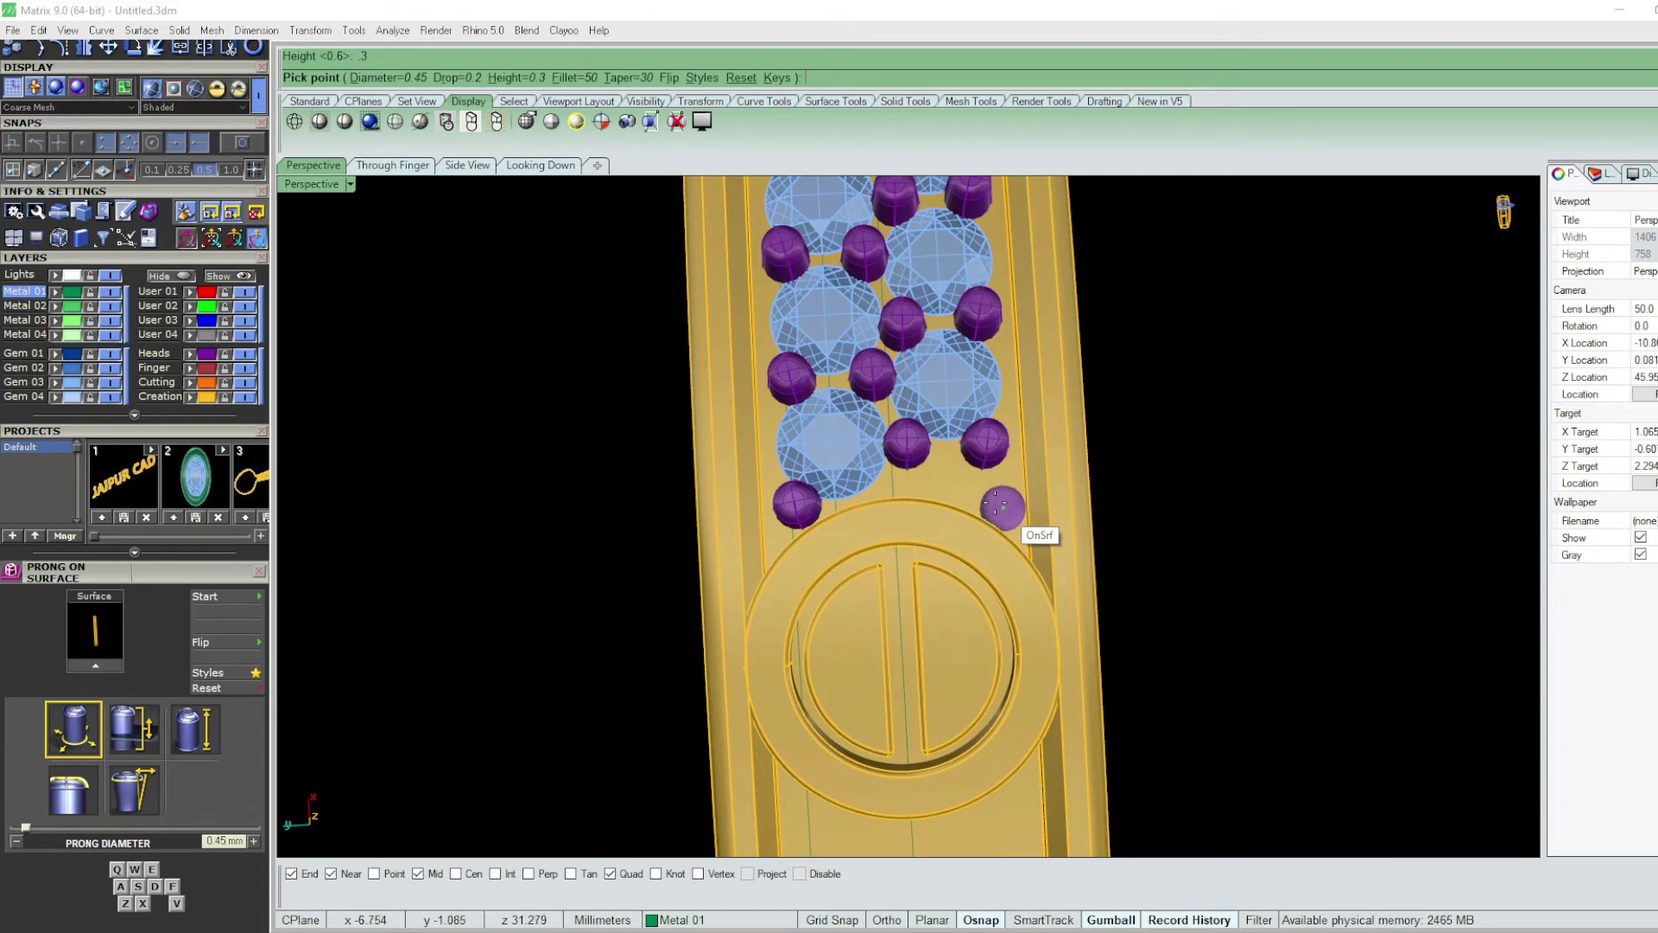
pyautogui.scroll(5, 1015, 509)
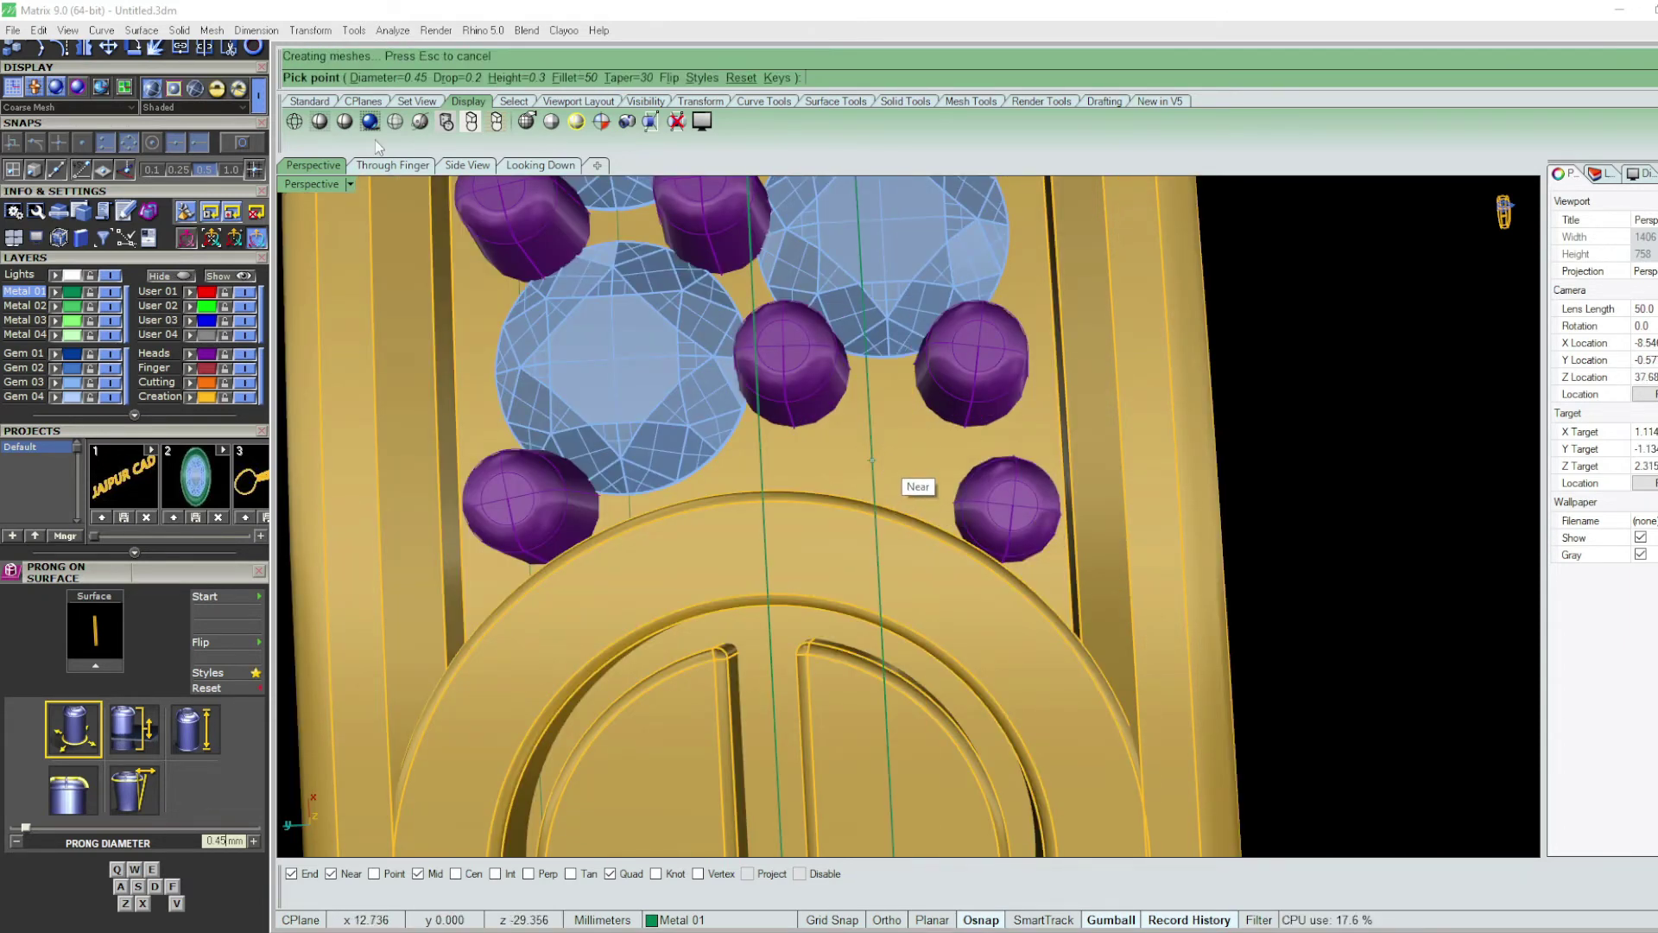
pyautogui.moveTo(1362, 518); pyautogui.dragTo(1333, 520, button='right')
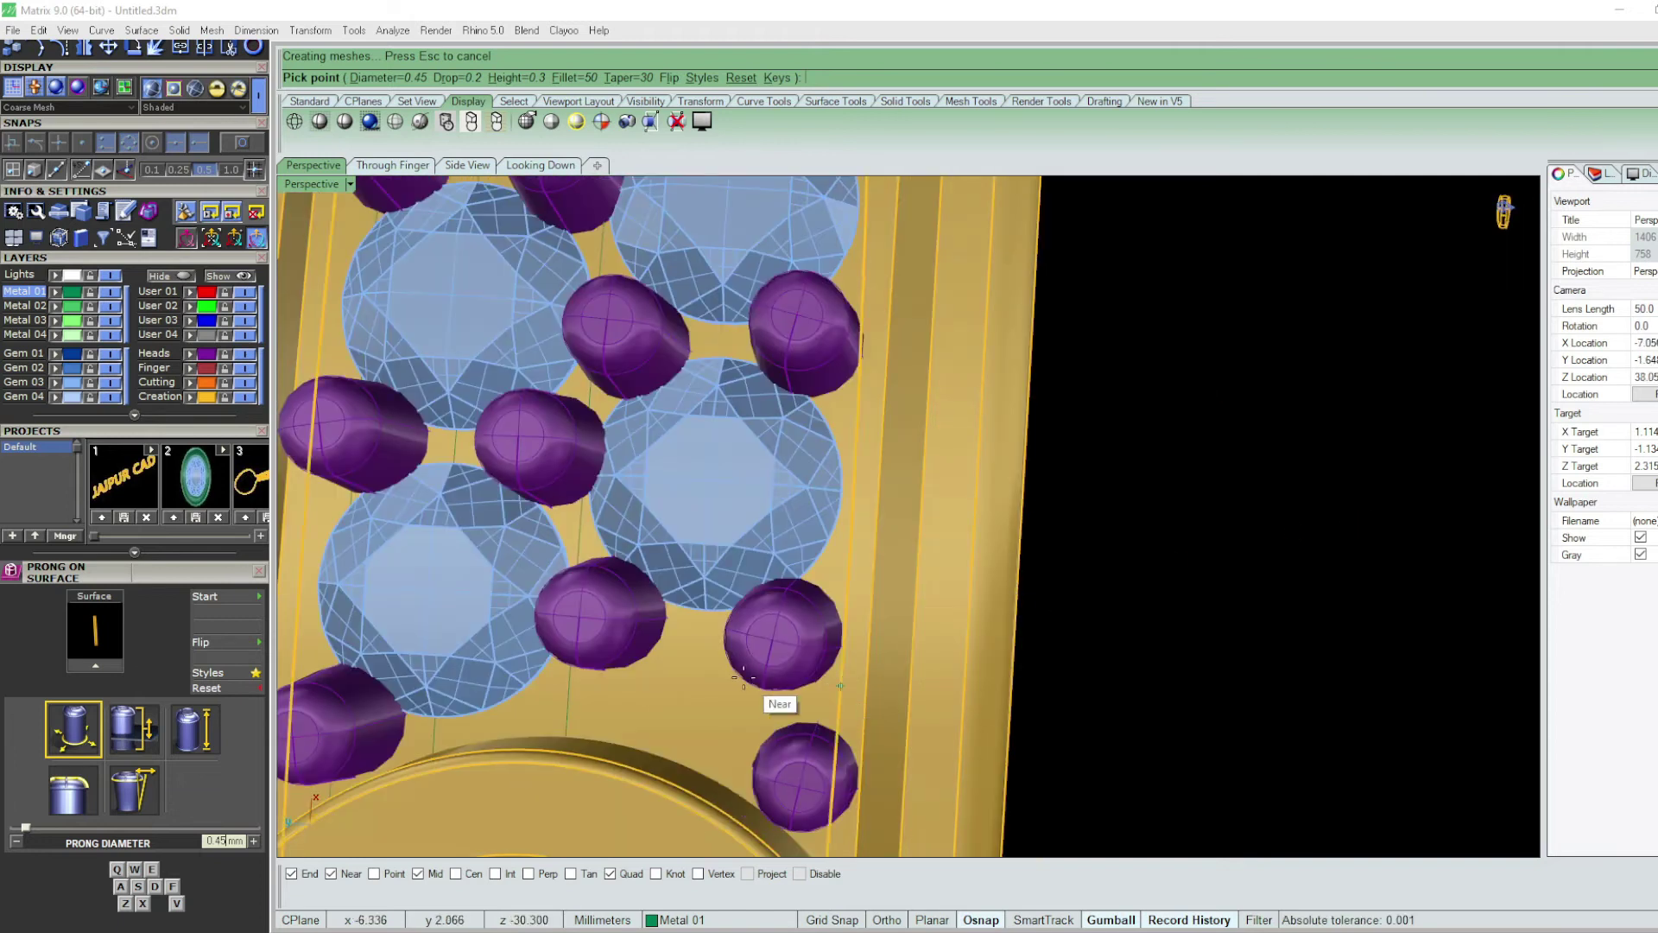
pyautogui.click(680, 714)
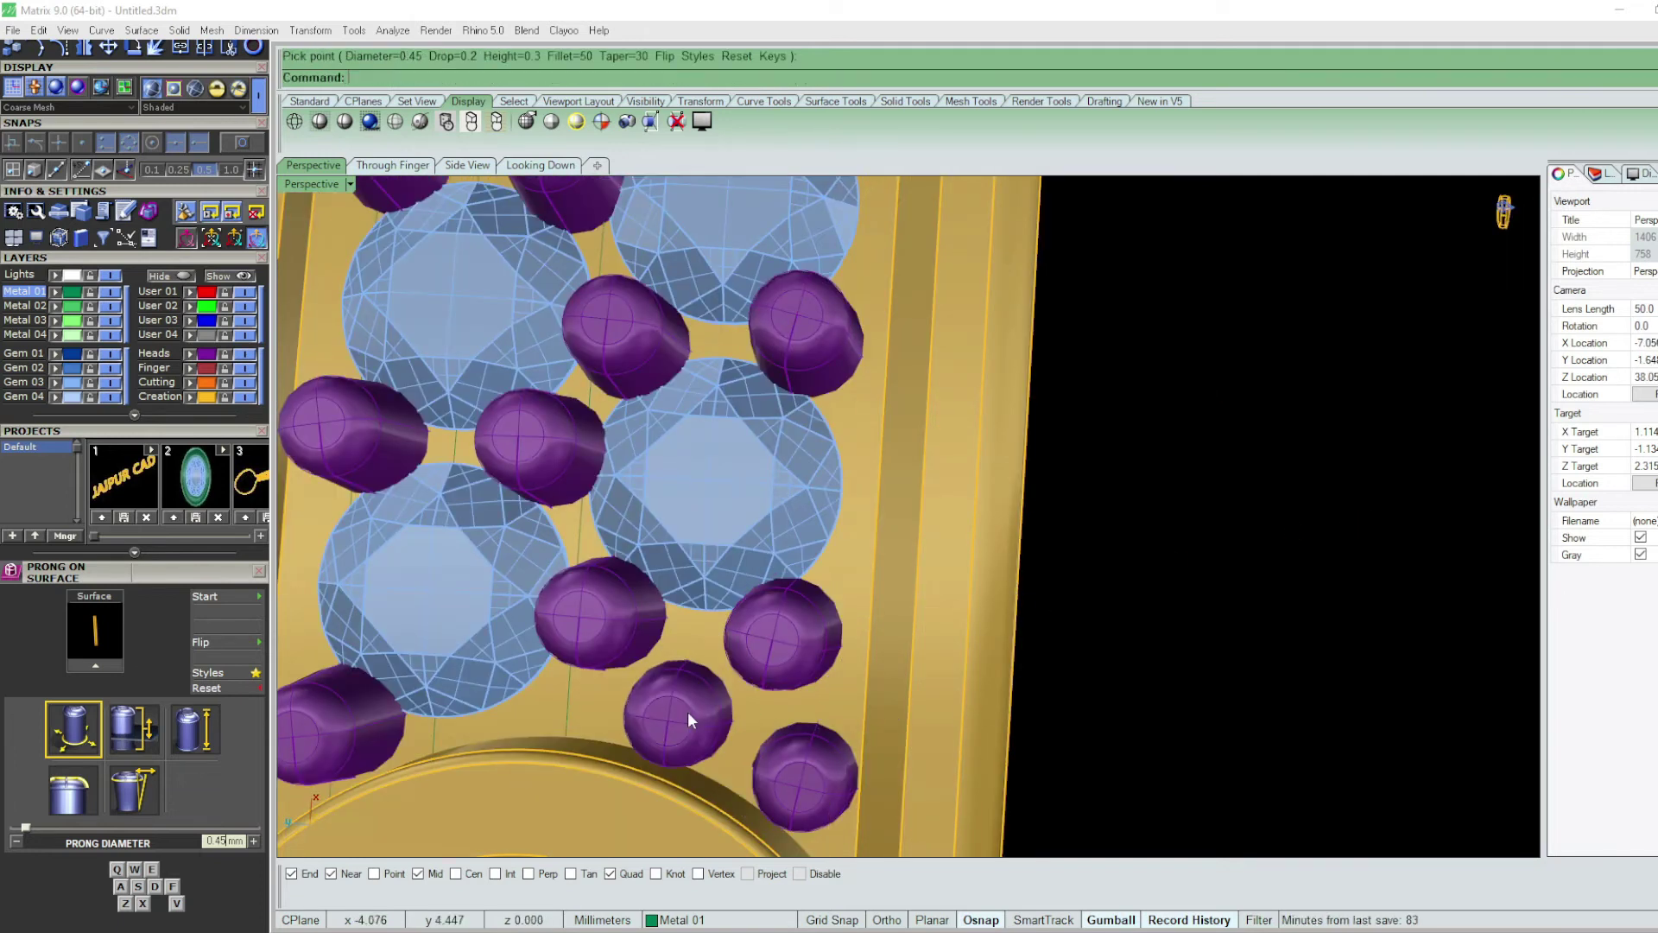
pyautogui.press('Return')
pyautogui.moveTo(755, 286); pyautogui.dragTo(726, 366, button='right')
# - Switch to the Front view in X-Ray display
pyautogui.press('Return')
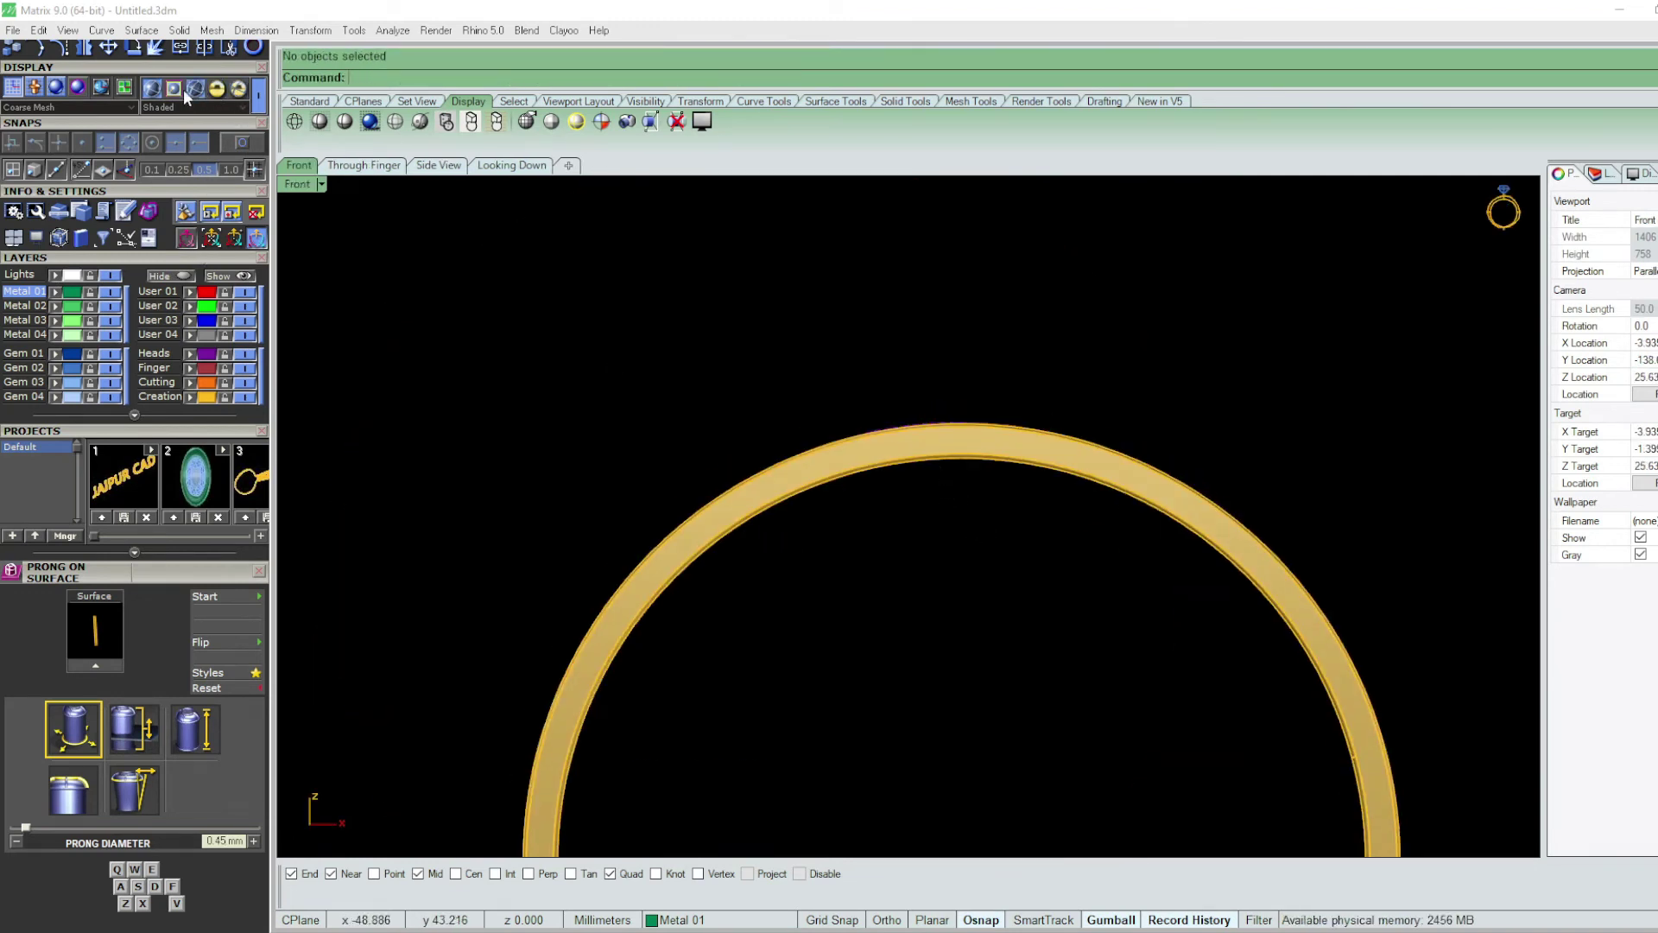
pyautogui.click(241, 108)
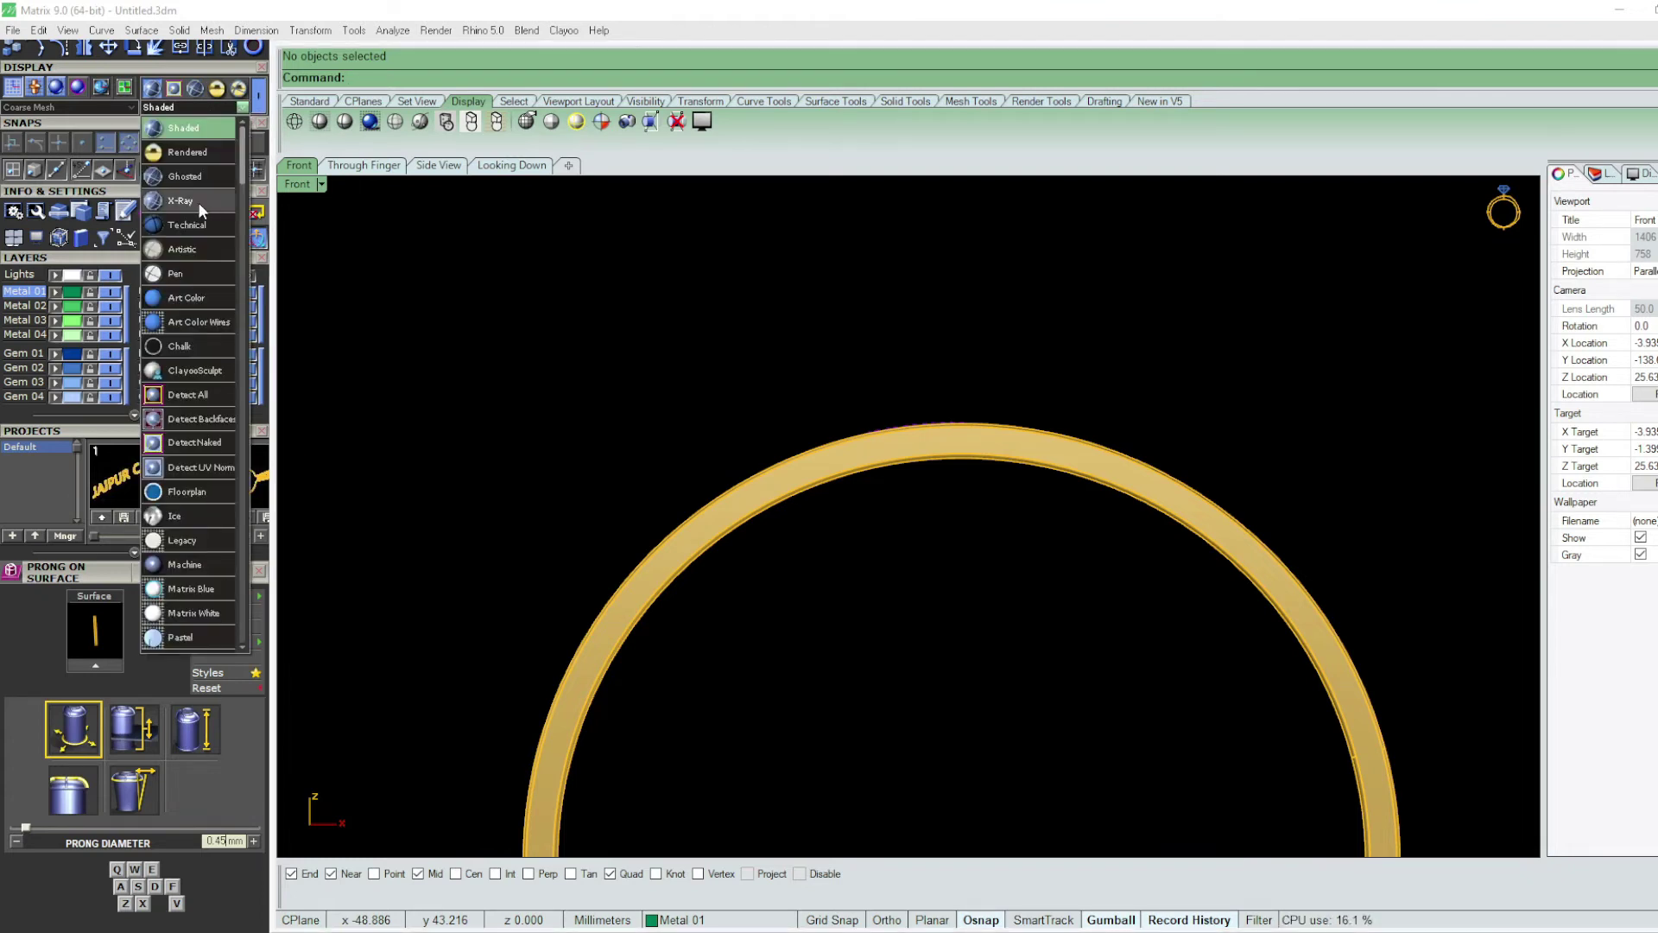
pyautogui.click(198, 202)
pyautogui.scroll(2, 935, 458)
# - Window-select the prongs and gems and mirror them across the band's centre line
pyautogui.moveTo(831, 373); pyautogui.dragTo(991, 582)
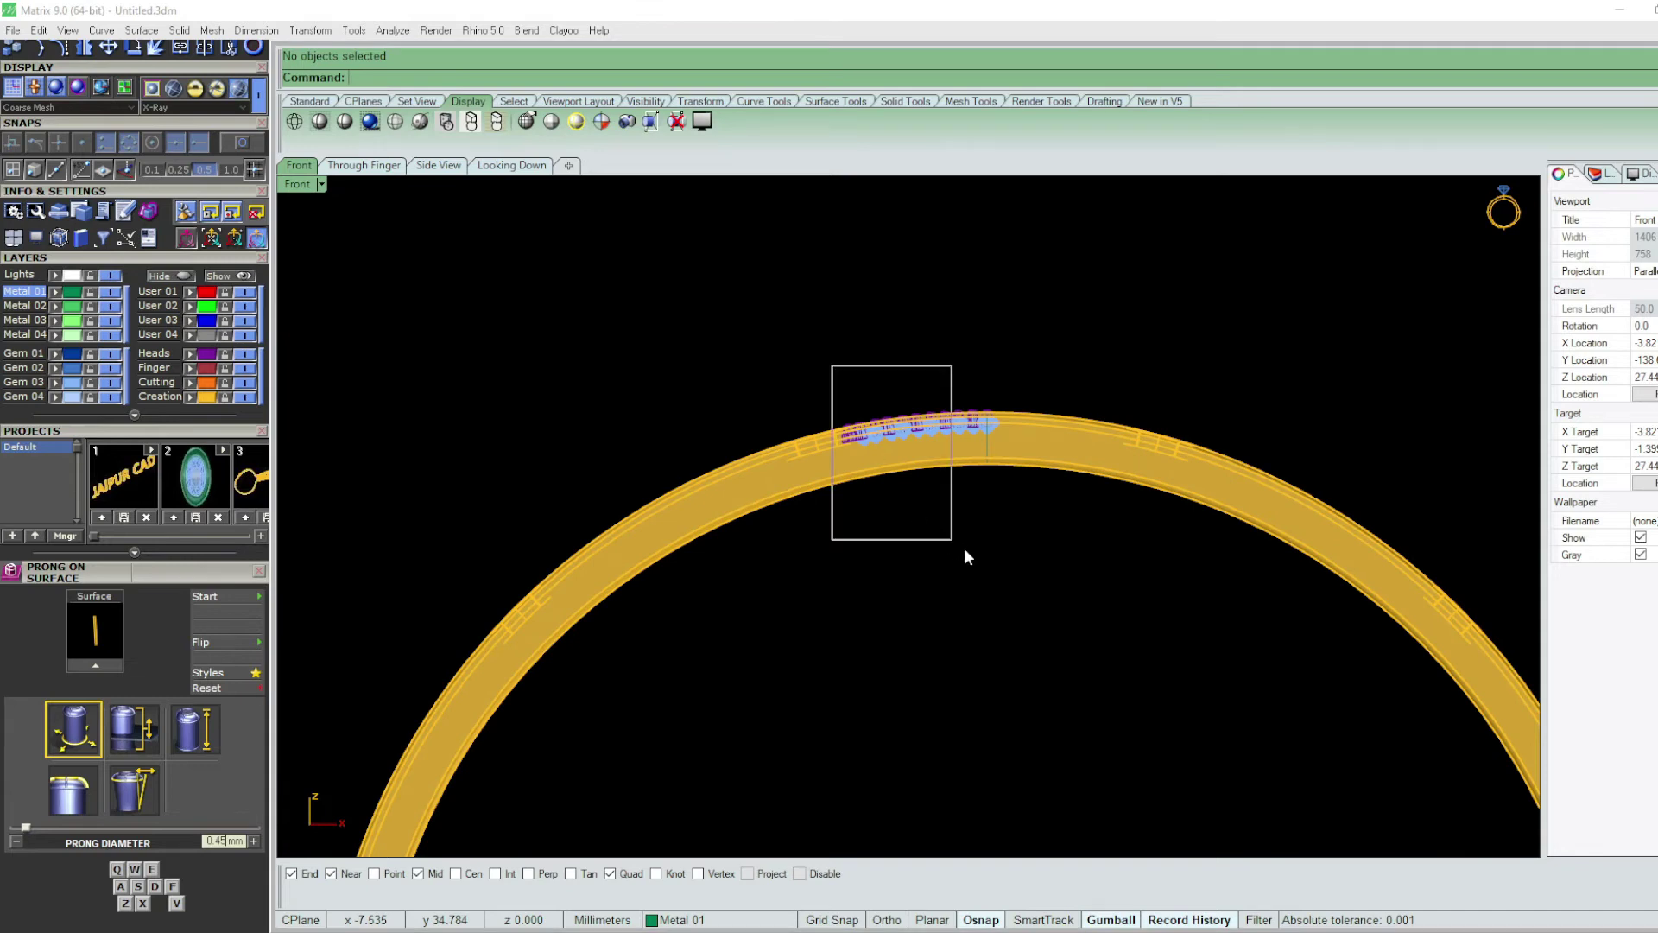
pyautogui.scroll(2, 988, 519)
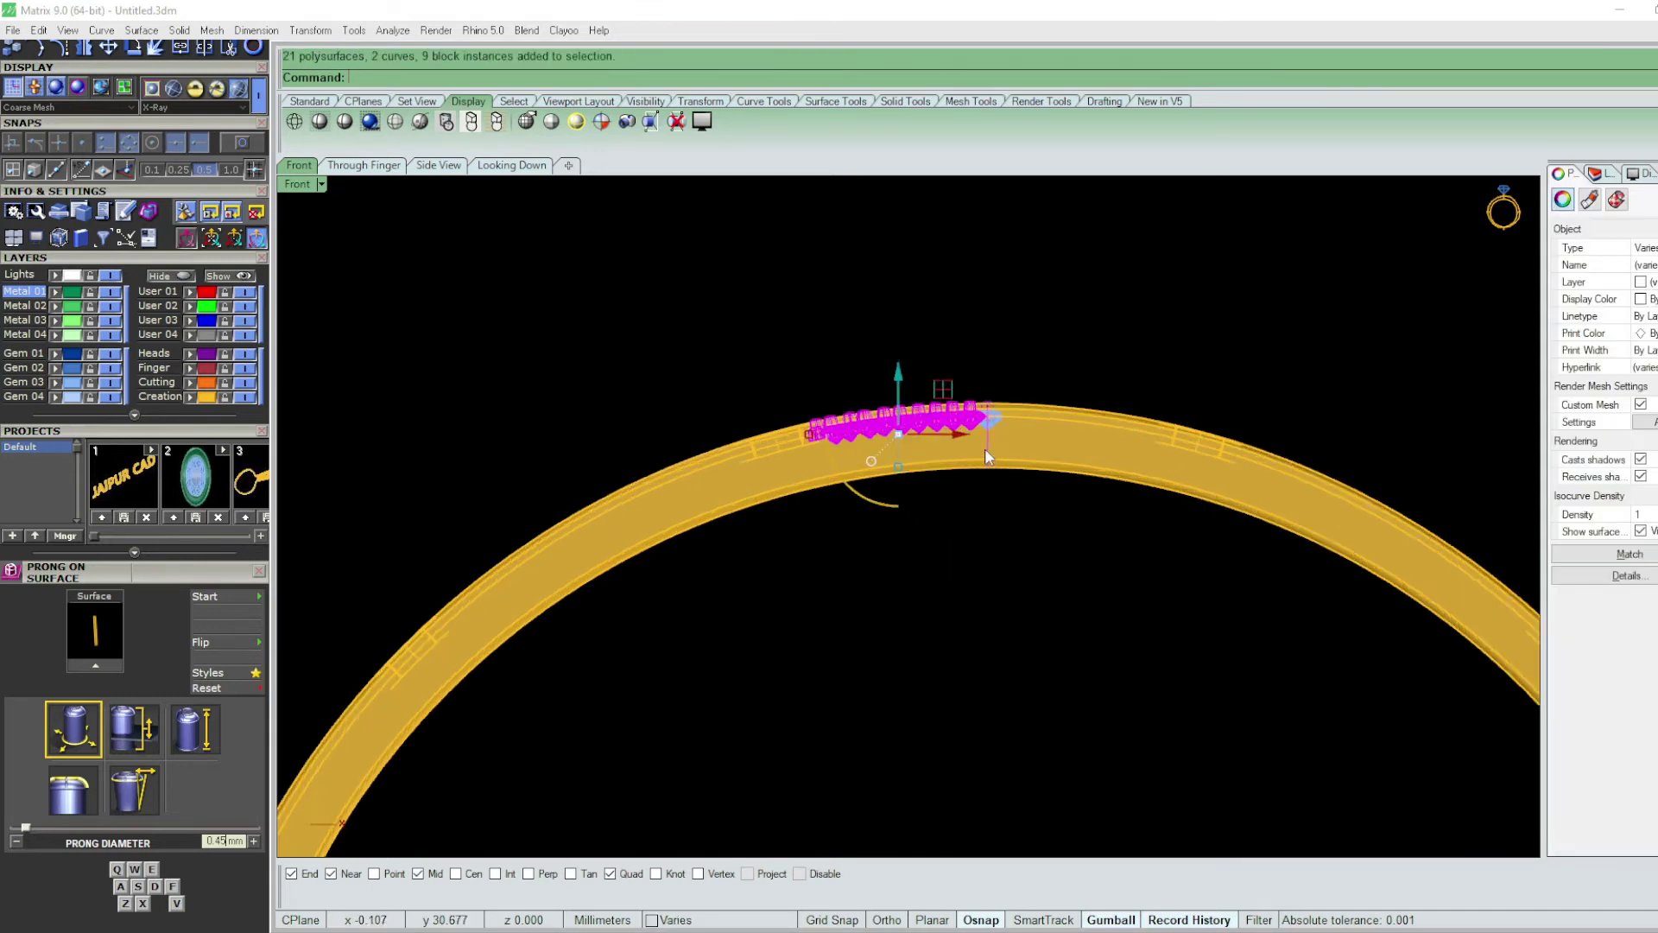
pyautogui.scroll(1, 985, 448)
pyautogui.keyDown('ctrl'); pyautogui.moveTo(1044, 549); pyautogui.dragTo(972, 471); pyautogui.keyUp('ctrl')
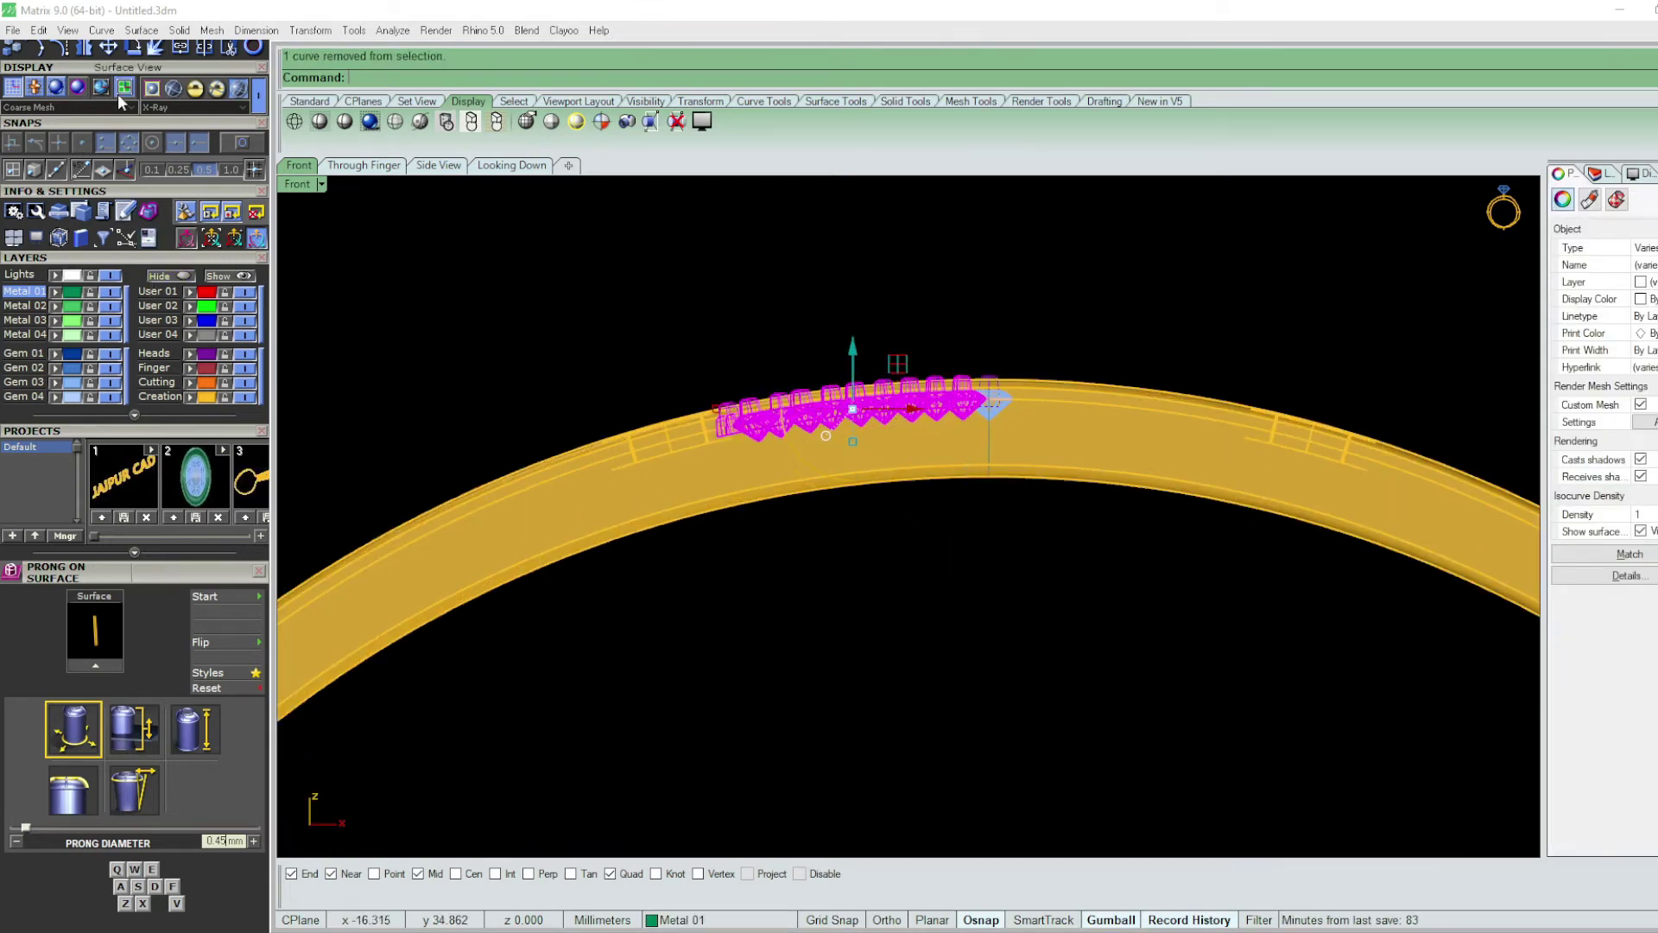
pyautogui.scroll(2, 137, 126)
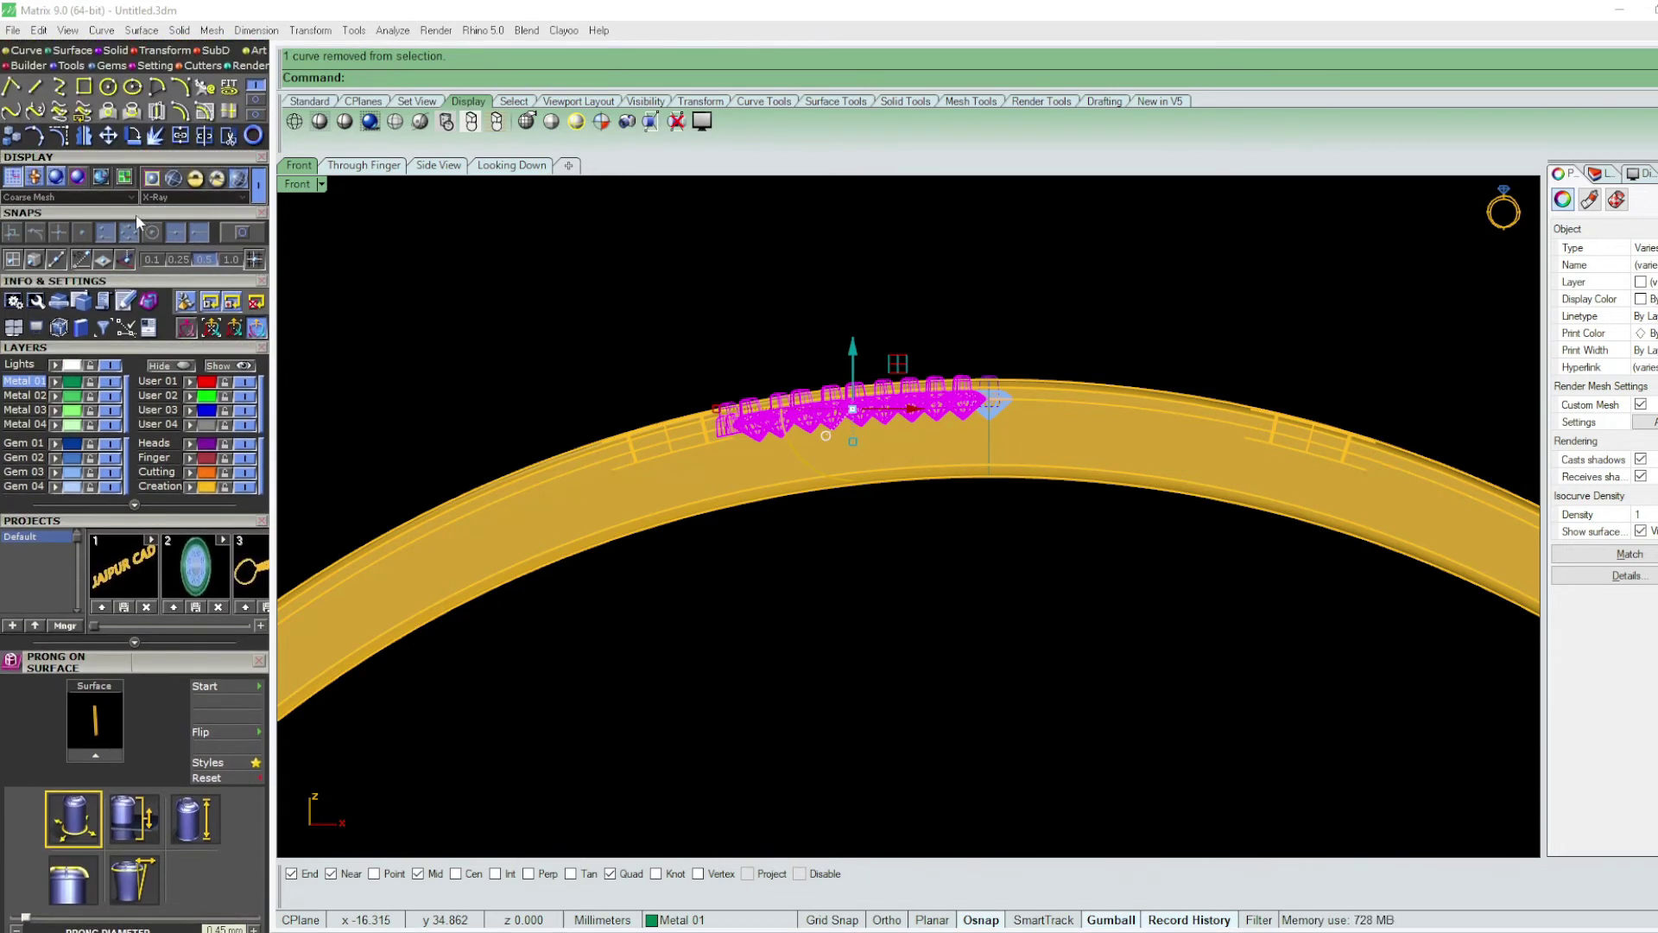
pyautogui.click(84, 138)
pyautogui.click(989, 444)
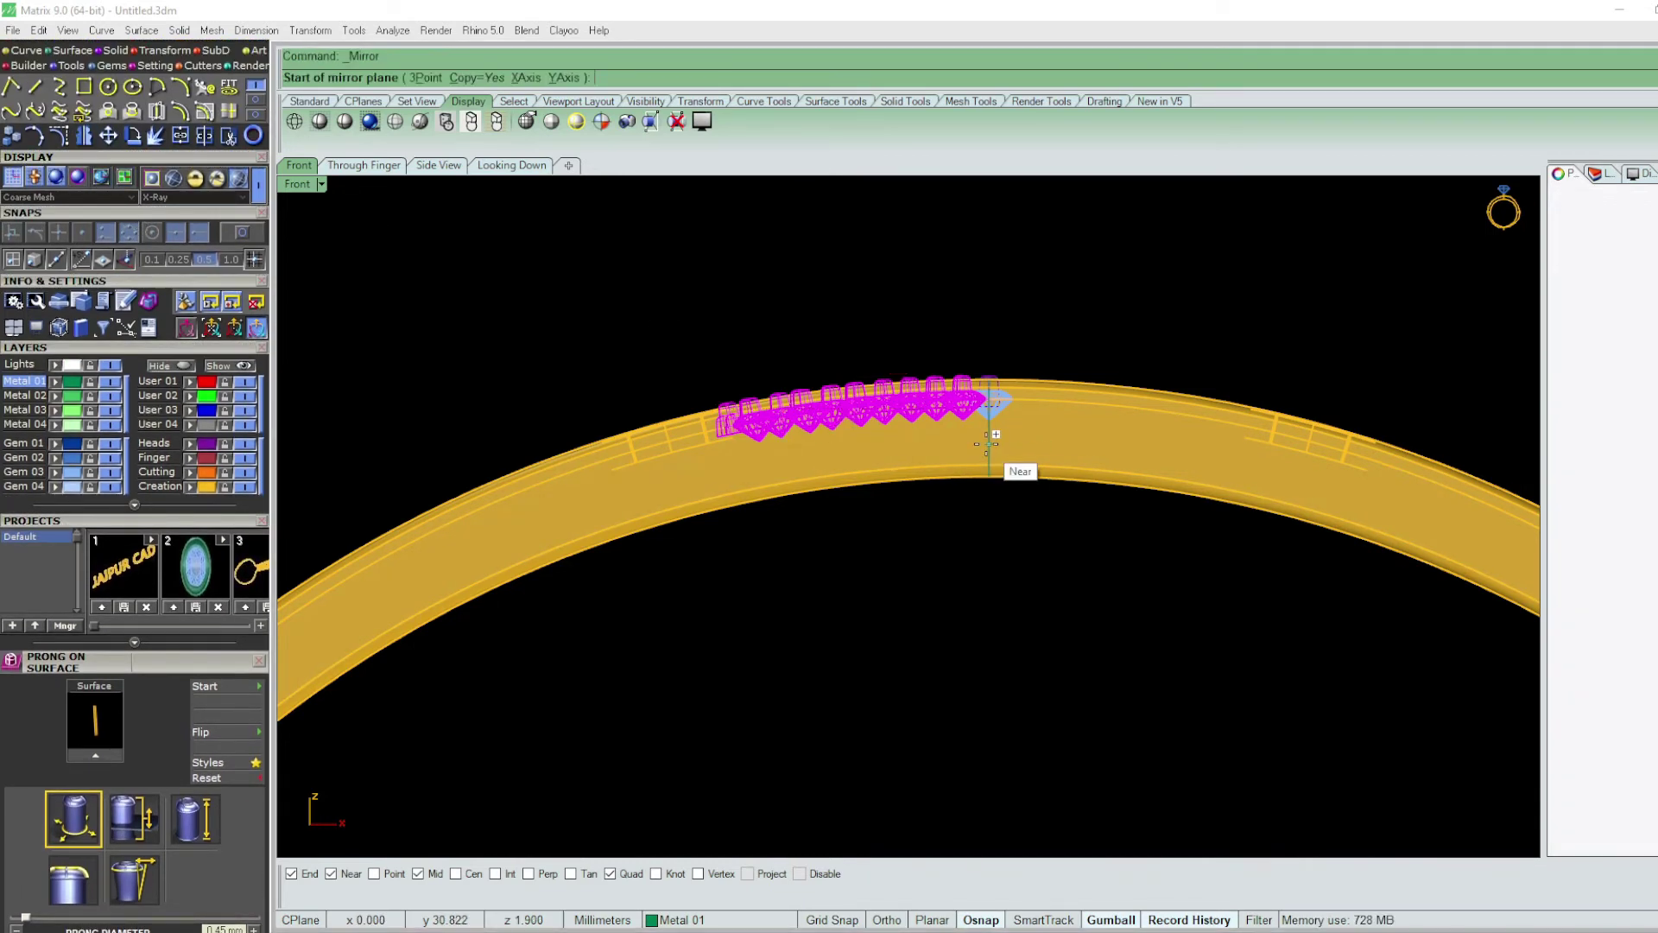
pyautogui.click(992, 257)
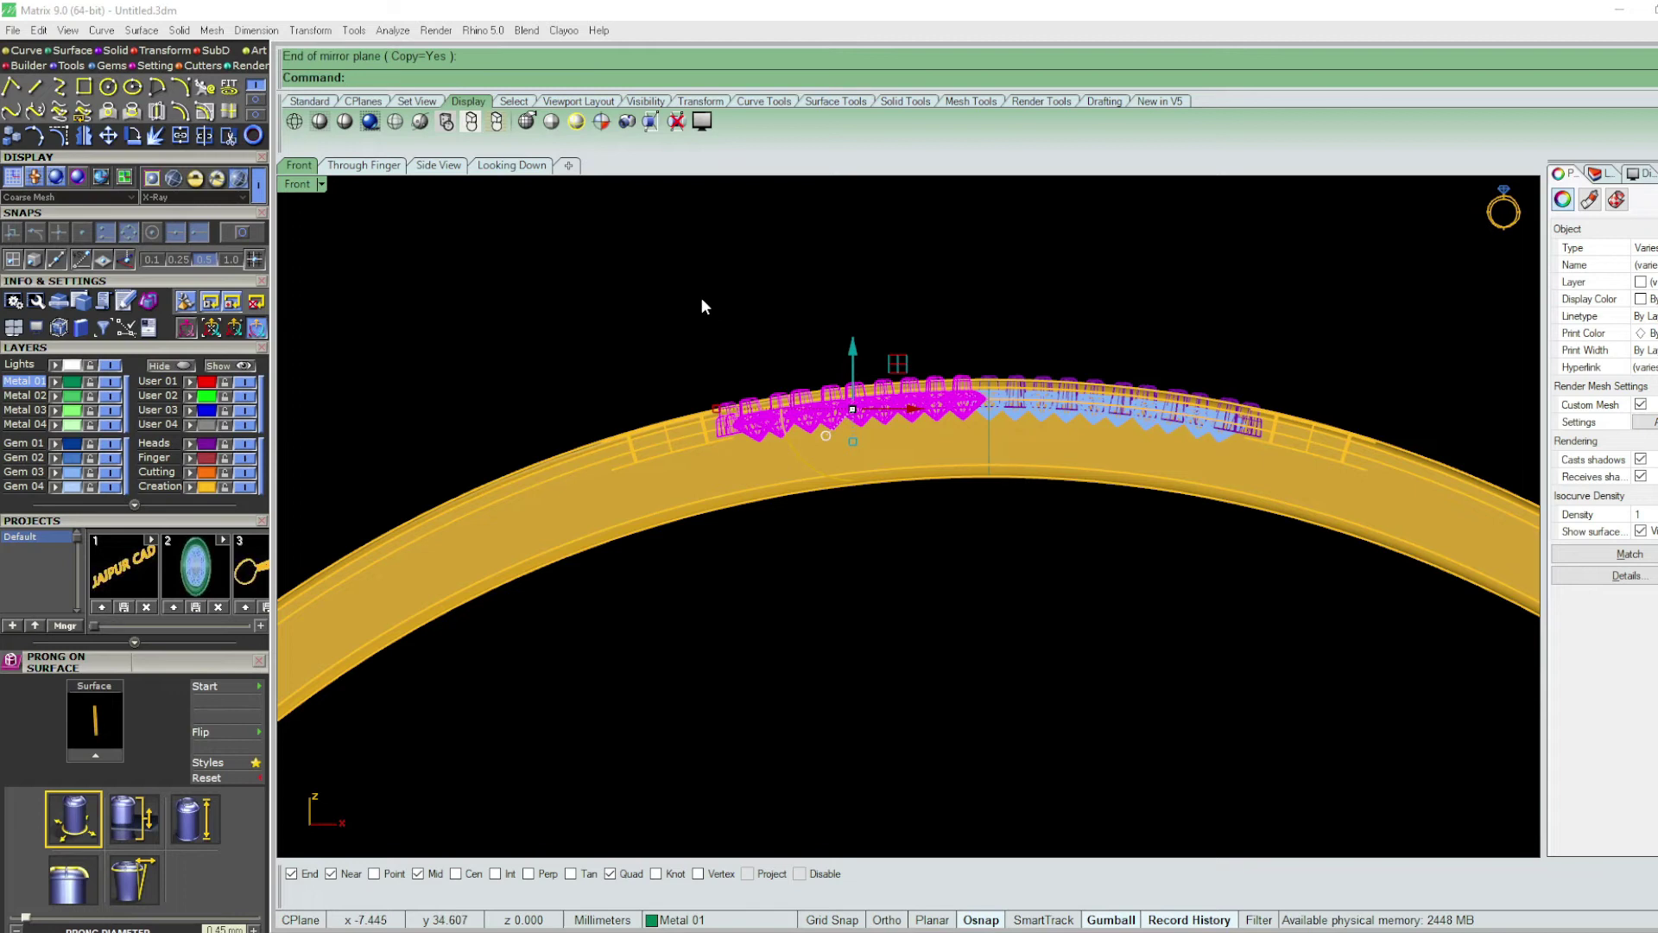
# - In the Perspective view, switch to Ghosted display and zoom onto the pavé section
pyautogui.hotkey('ctrl', 'F4')
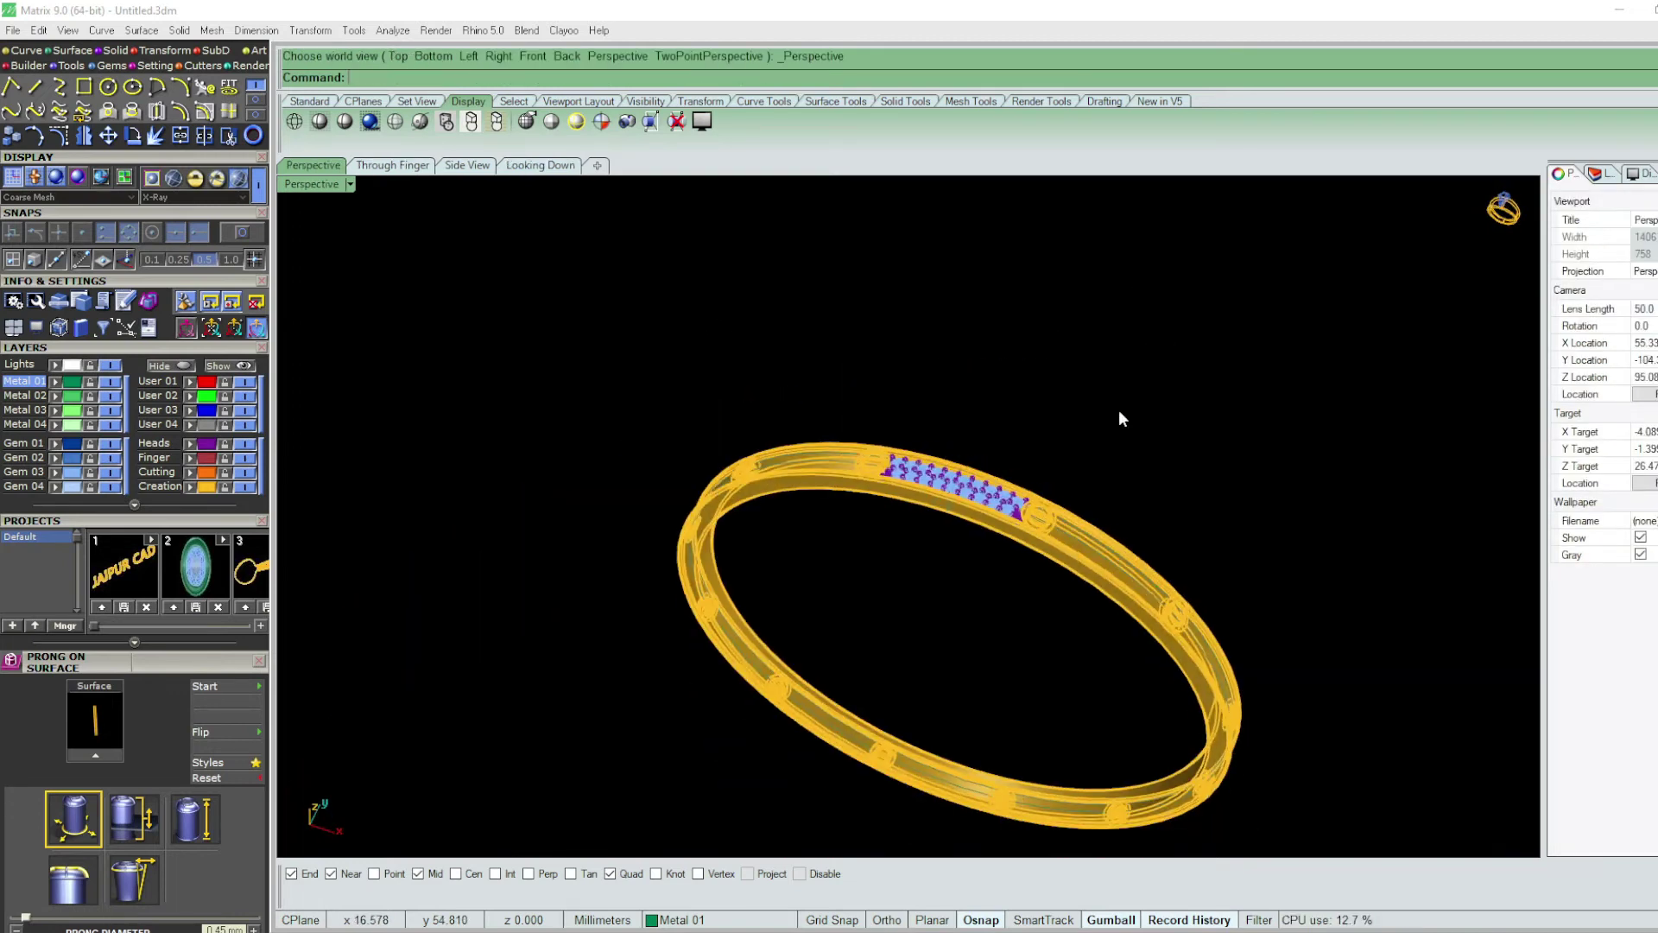
pyautogui.click(242, 233)
pyautogui.click(241, 234)
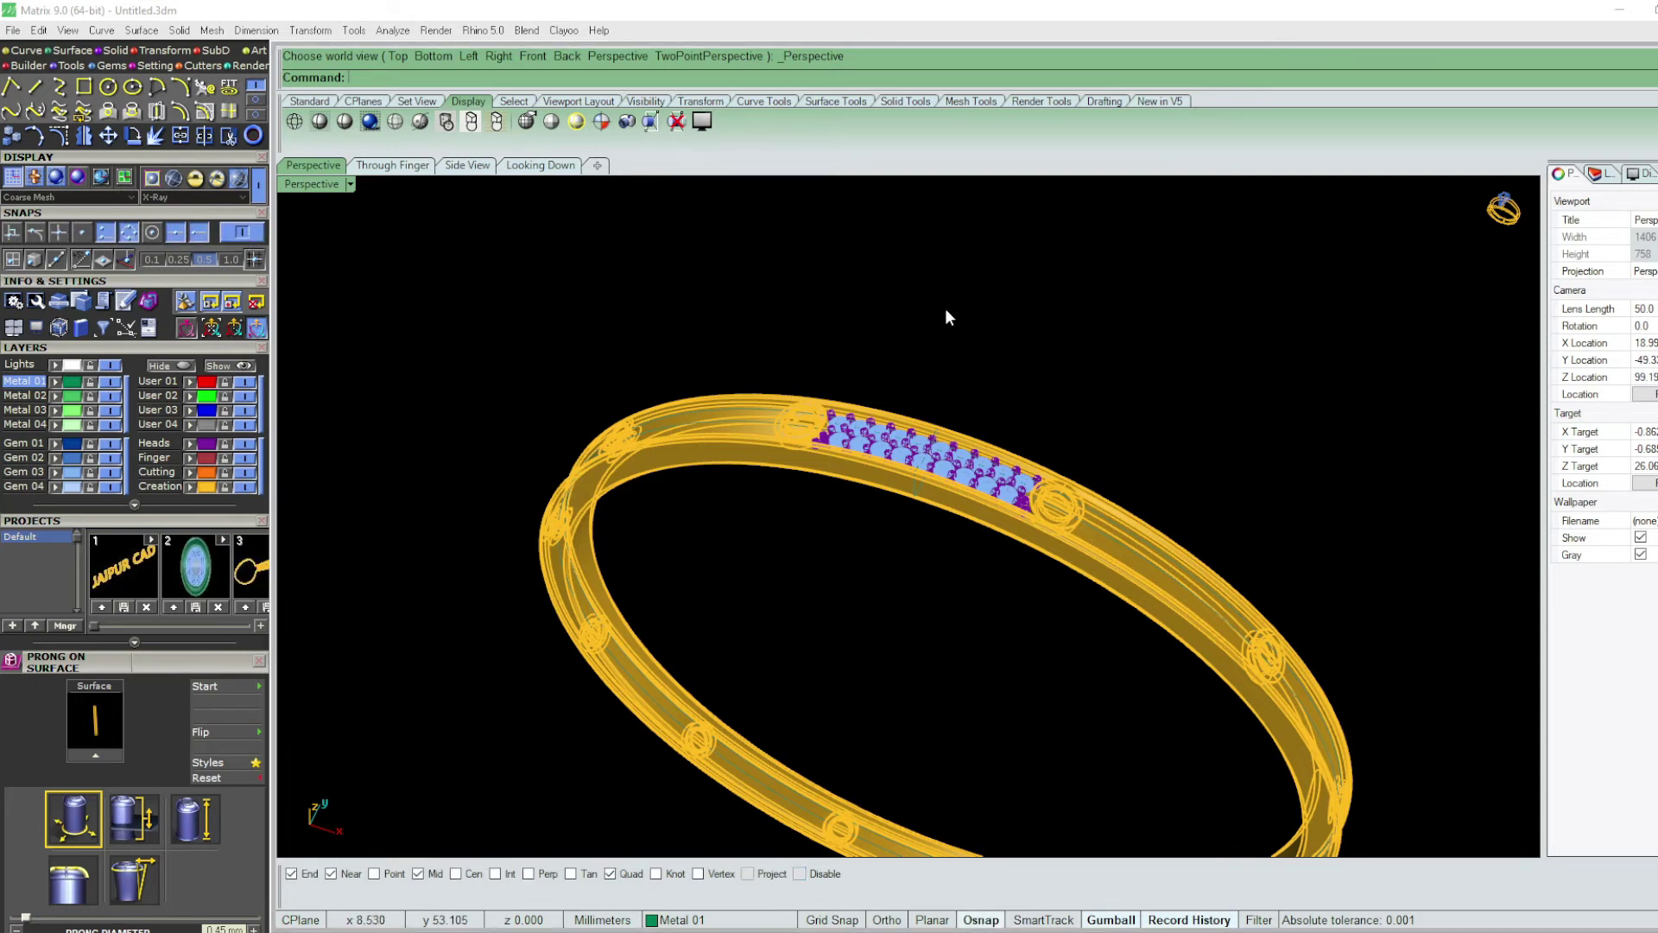
pyautogui.moveTo(945, 307); pyautogui.dragTo(945, 345, button='right')
pyautogui.click(152, 179)
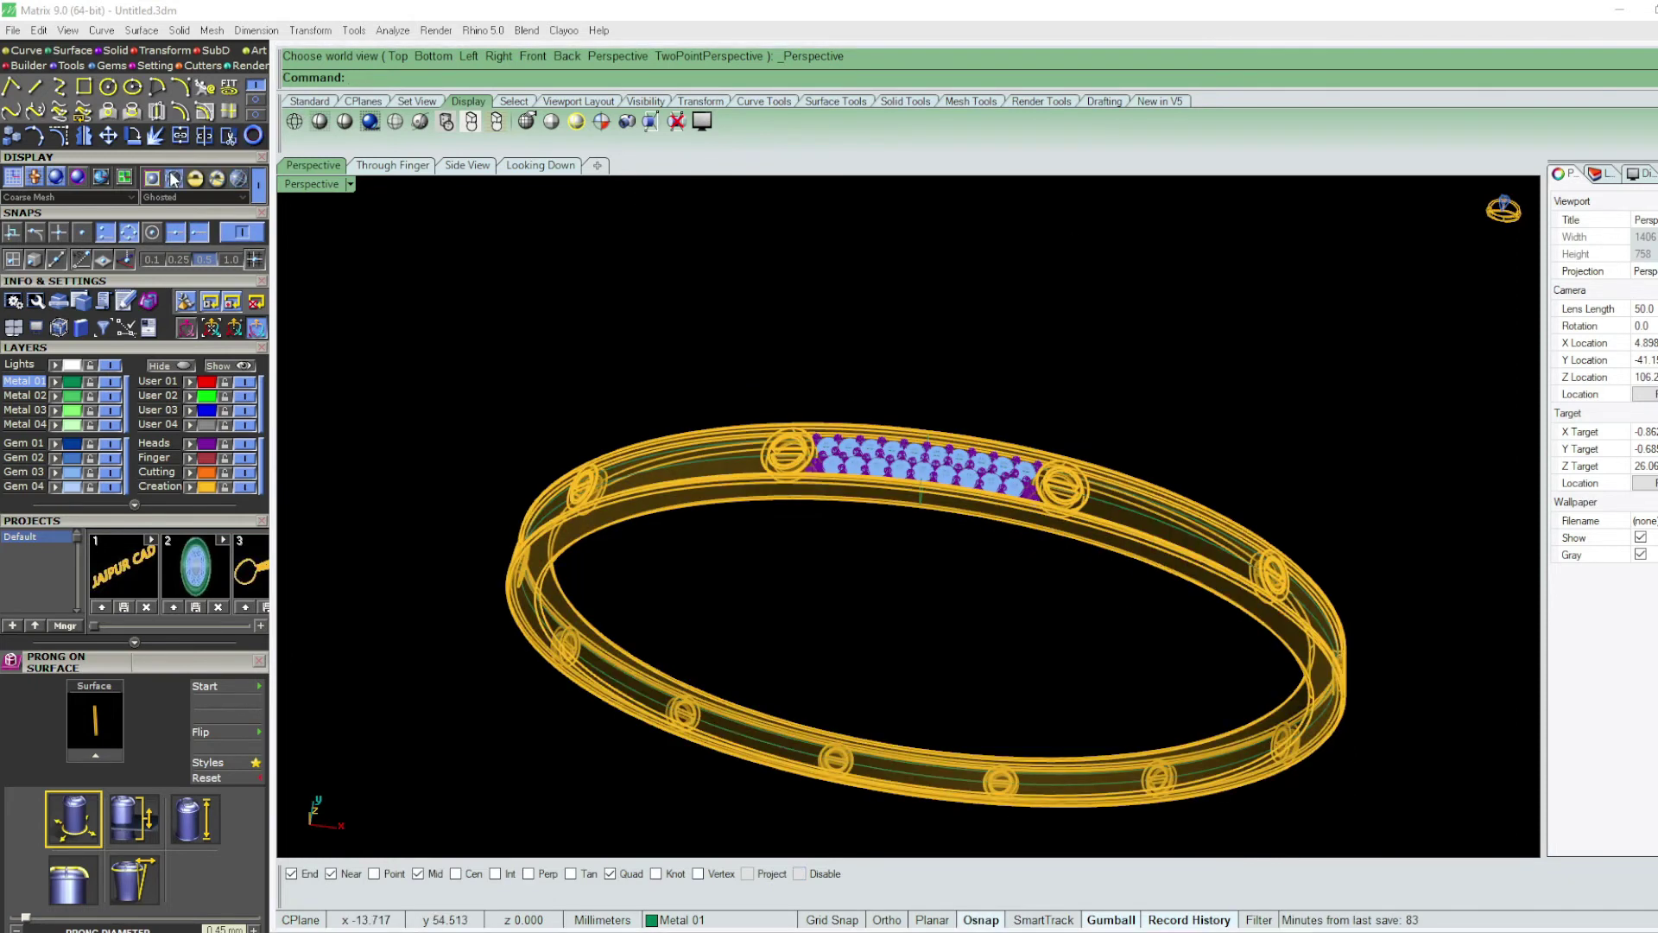
pyautogui.moveTo(971, 360); pyautogui.dragTo(1055, 354, button='right')
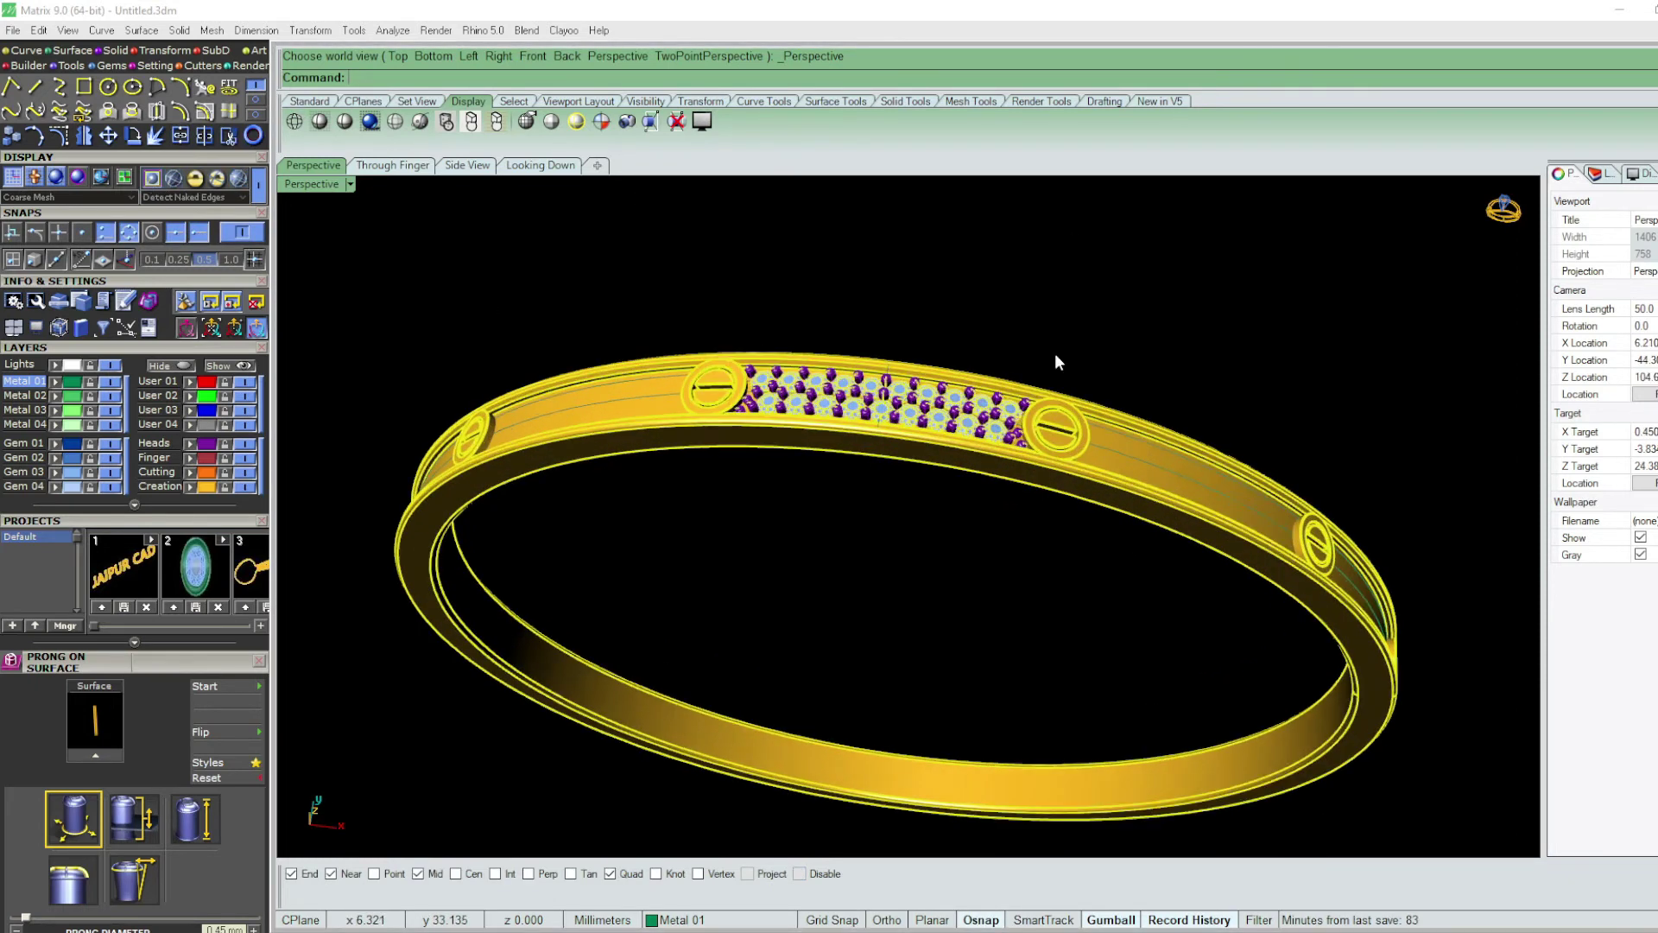
pyautogui.scroll(4, 1085, 323)
# - Select all curves with SelCrv and hide their layer
pyautogui.write('selcrv')
pyautogui.press('Return')
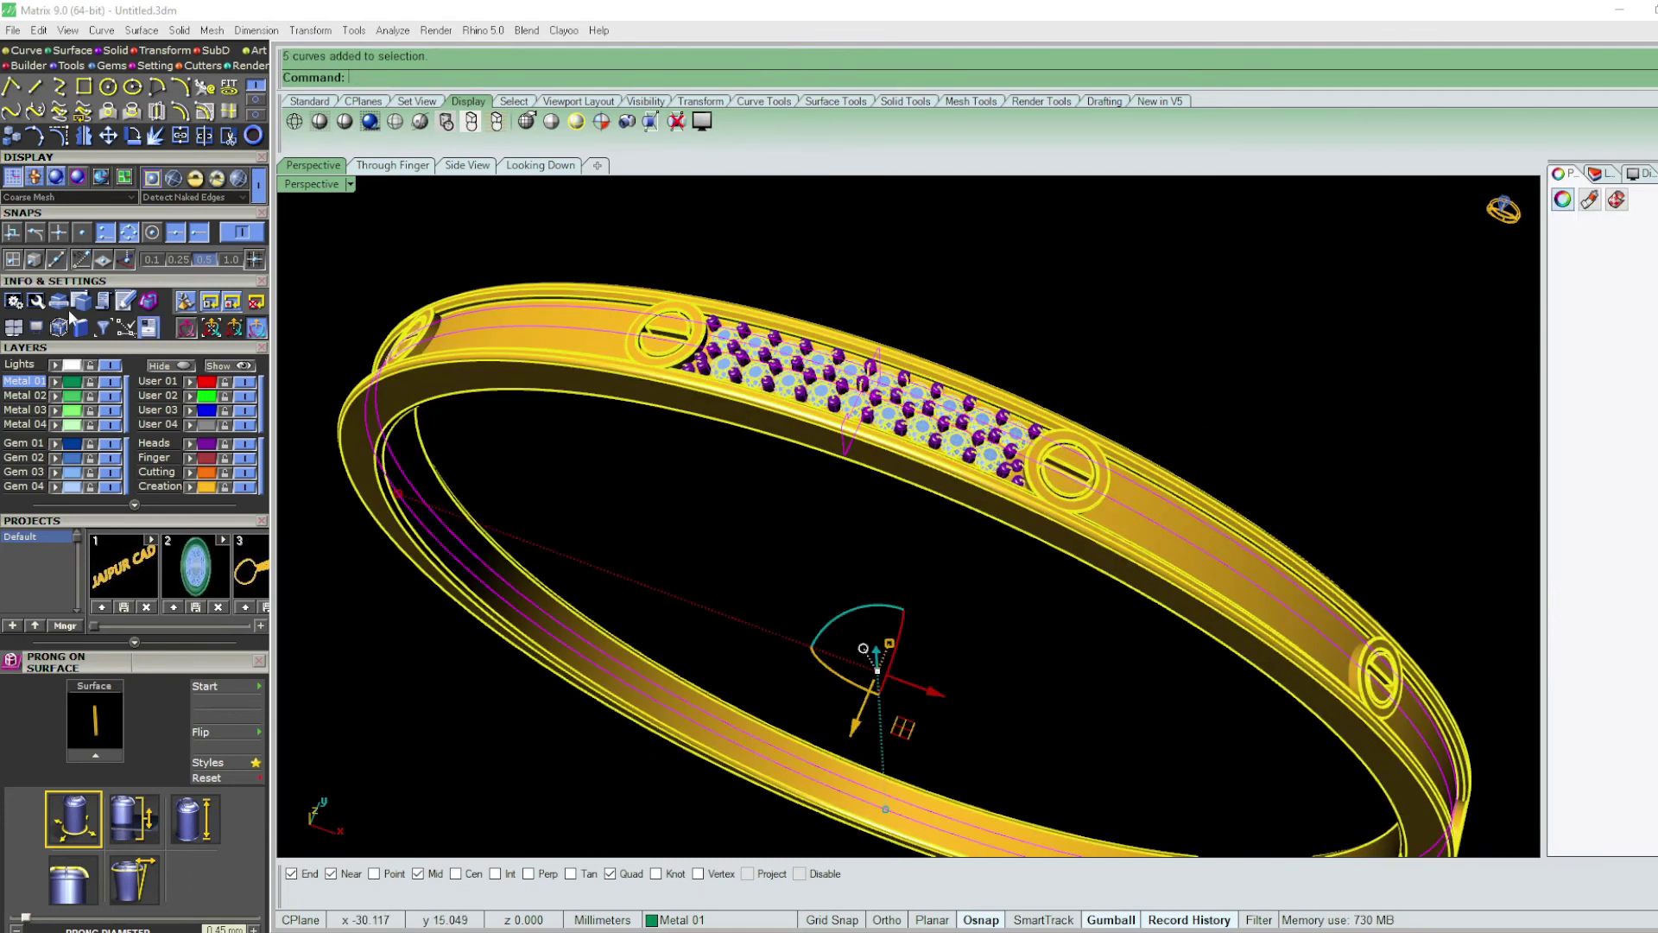
pyautogui.click(245, 410)
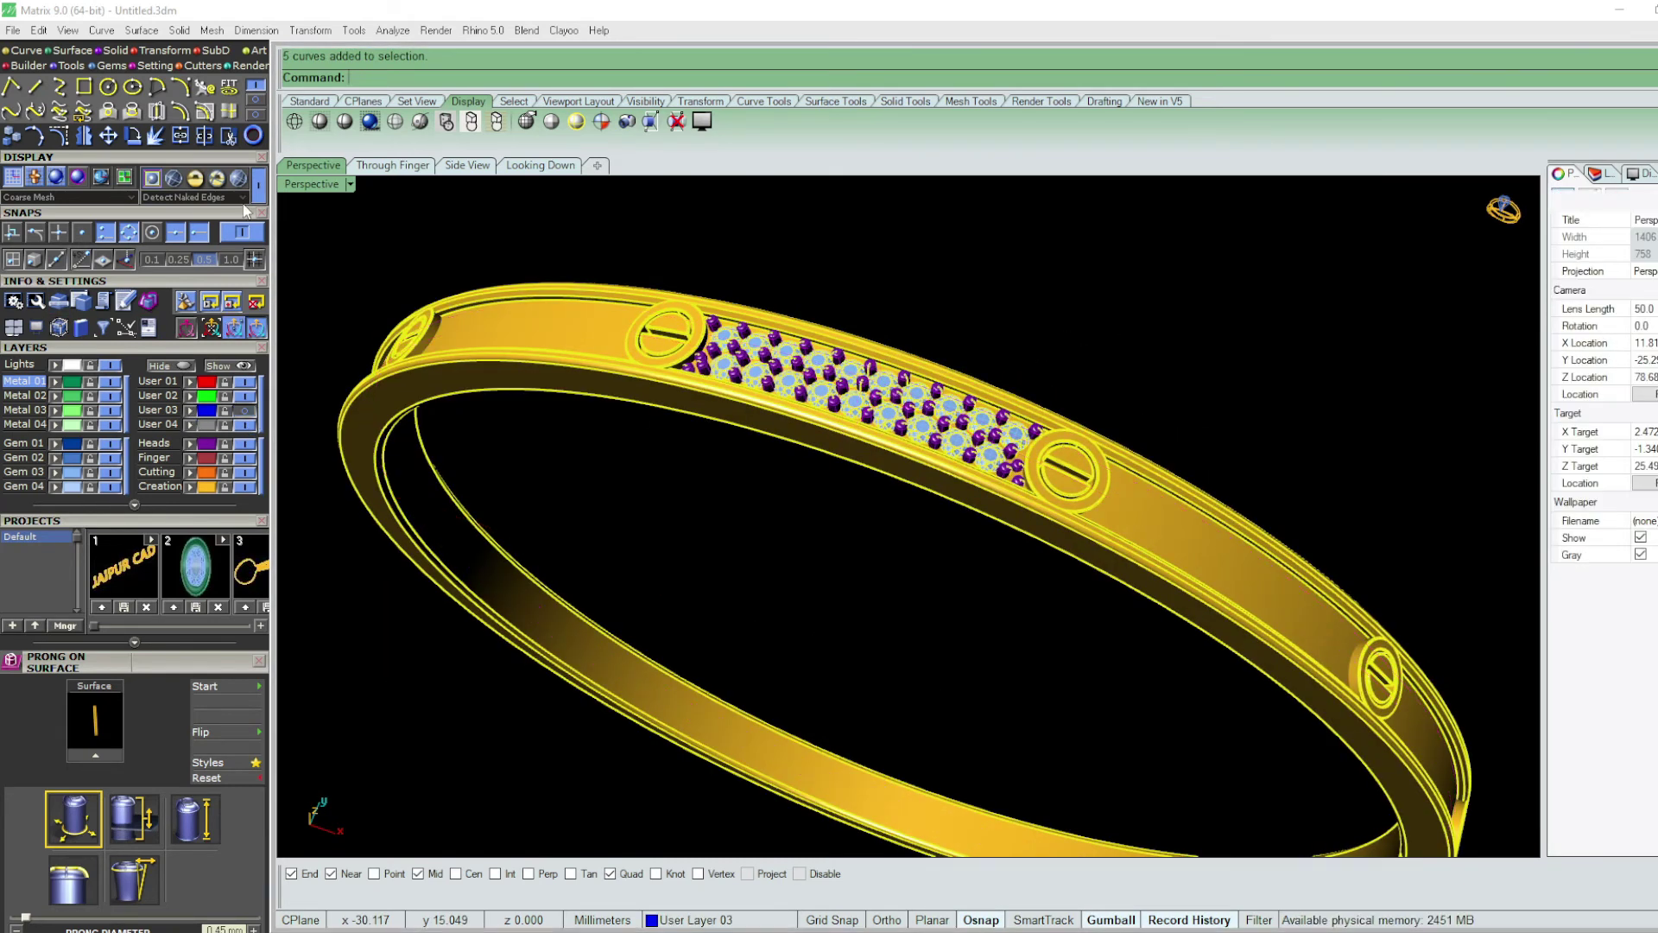
# - Compare X-Ray, Wire Render and Rendered displays, then select the rendered pavé section
pyautogui.click(243, 181)
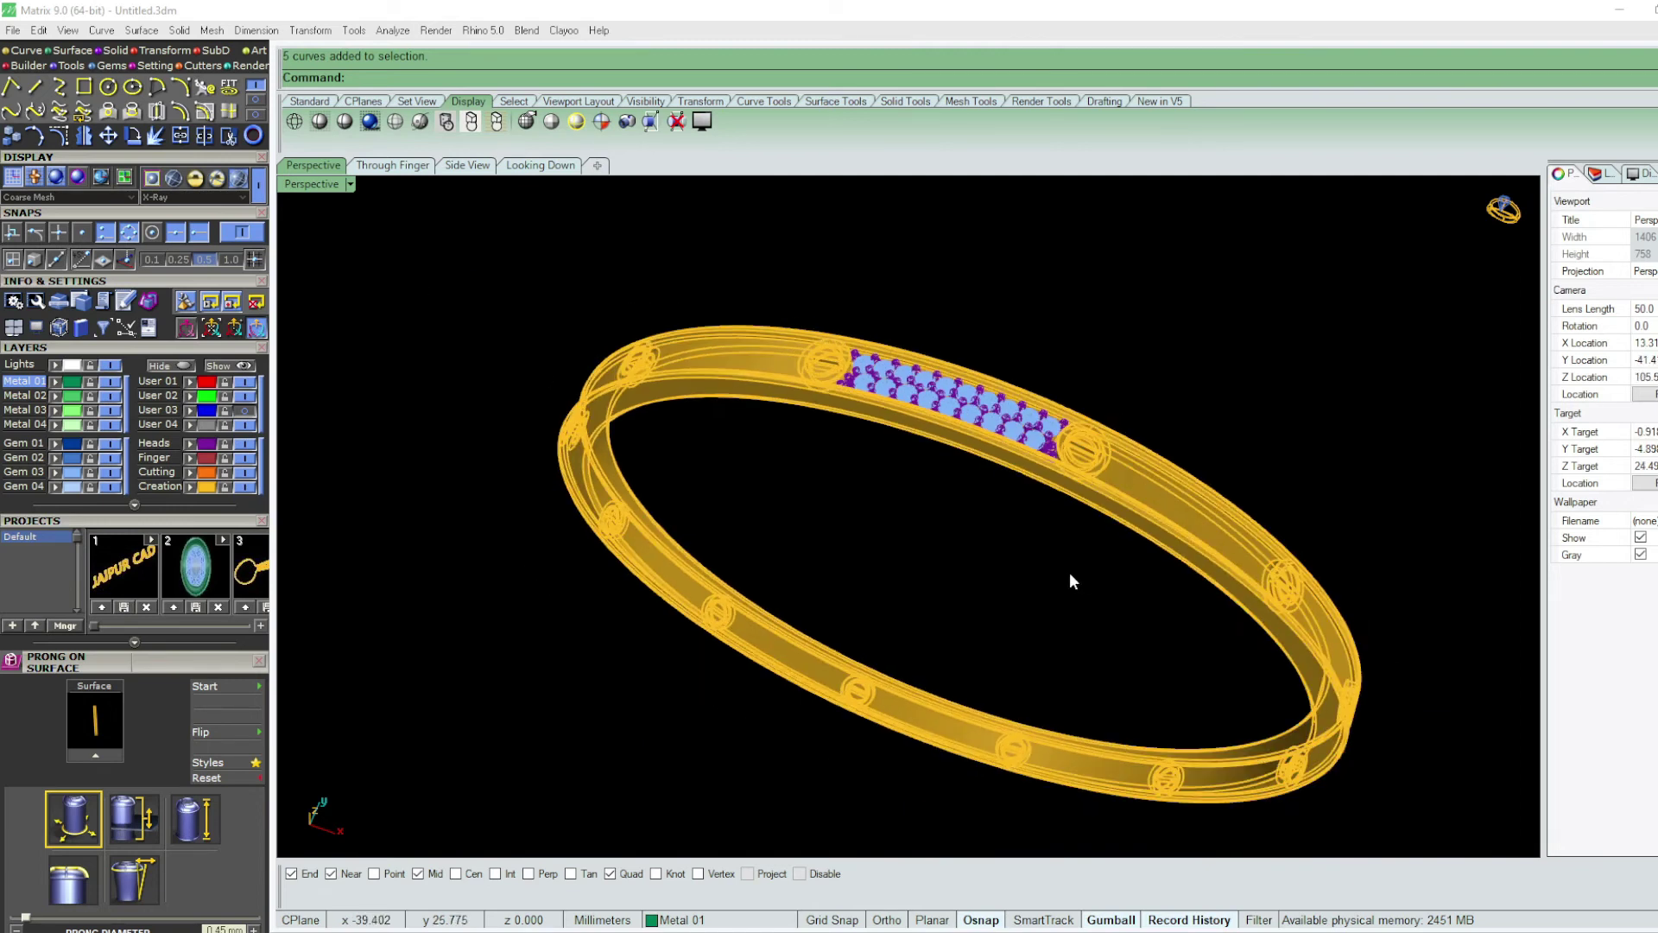
pyautogui.click(217, 178)
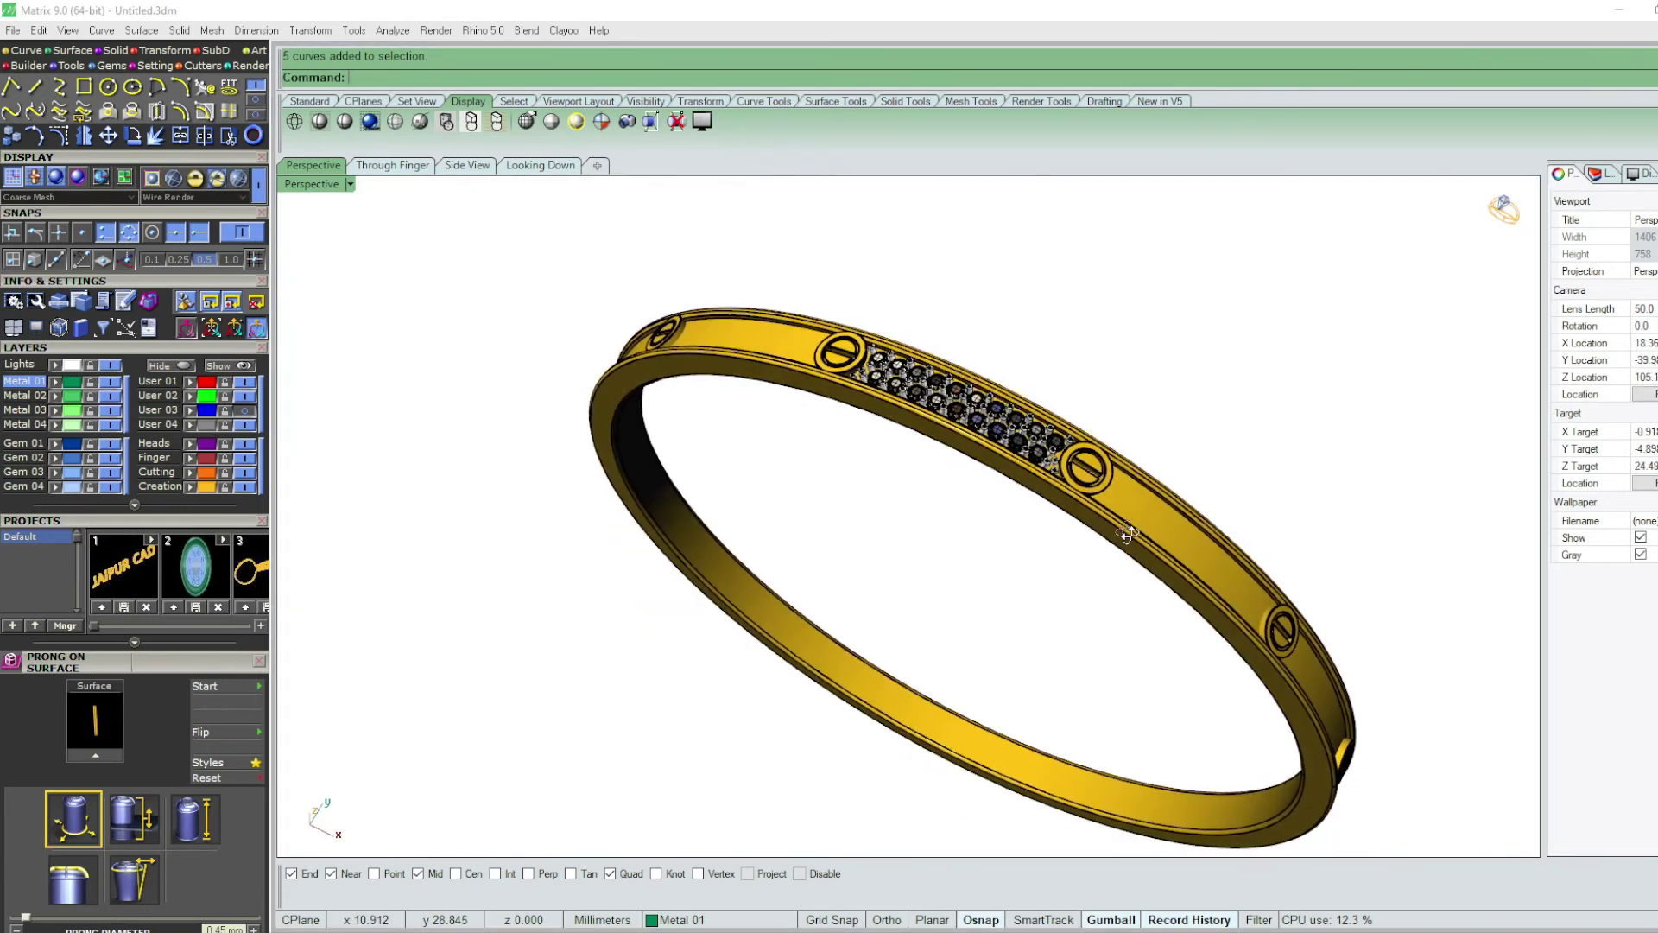
pyautogui.click(196, 178)
pyautogui.moveTo(1049, 499)
pyautogui.mouseDown(button='right')
pyautogui.moveTo(1088, 557)
pyautogui.moveTo(1003, 404)
pyautogui.moveTo(961, 443)
pyautogui.mouseUp(button='right')
pyautogui.moveTo(839, 396); pyautogui.dragTo(1002, 492)
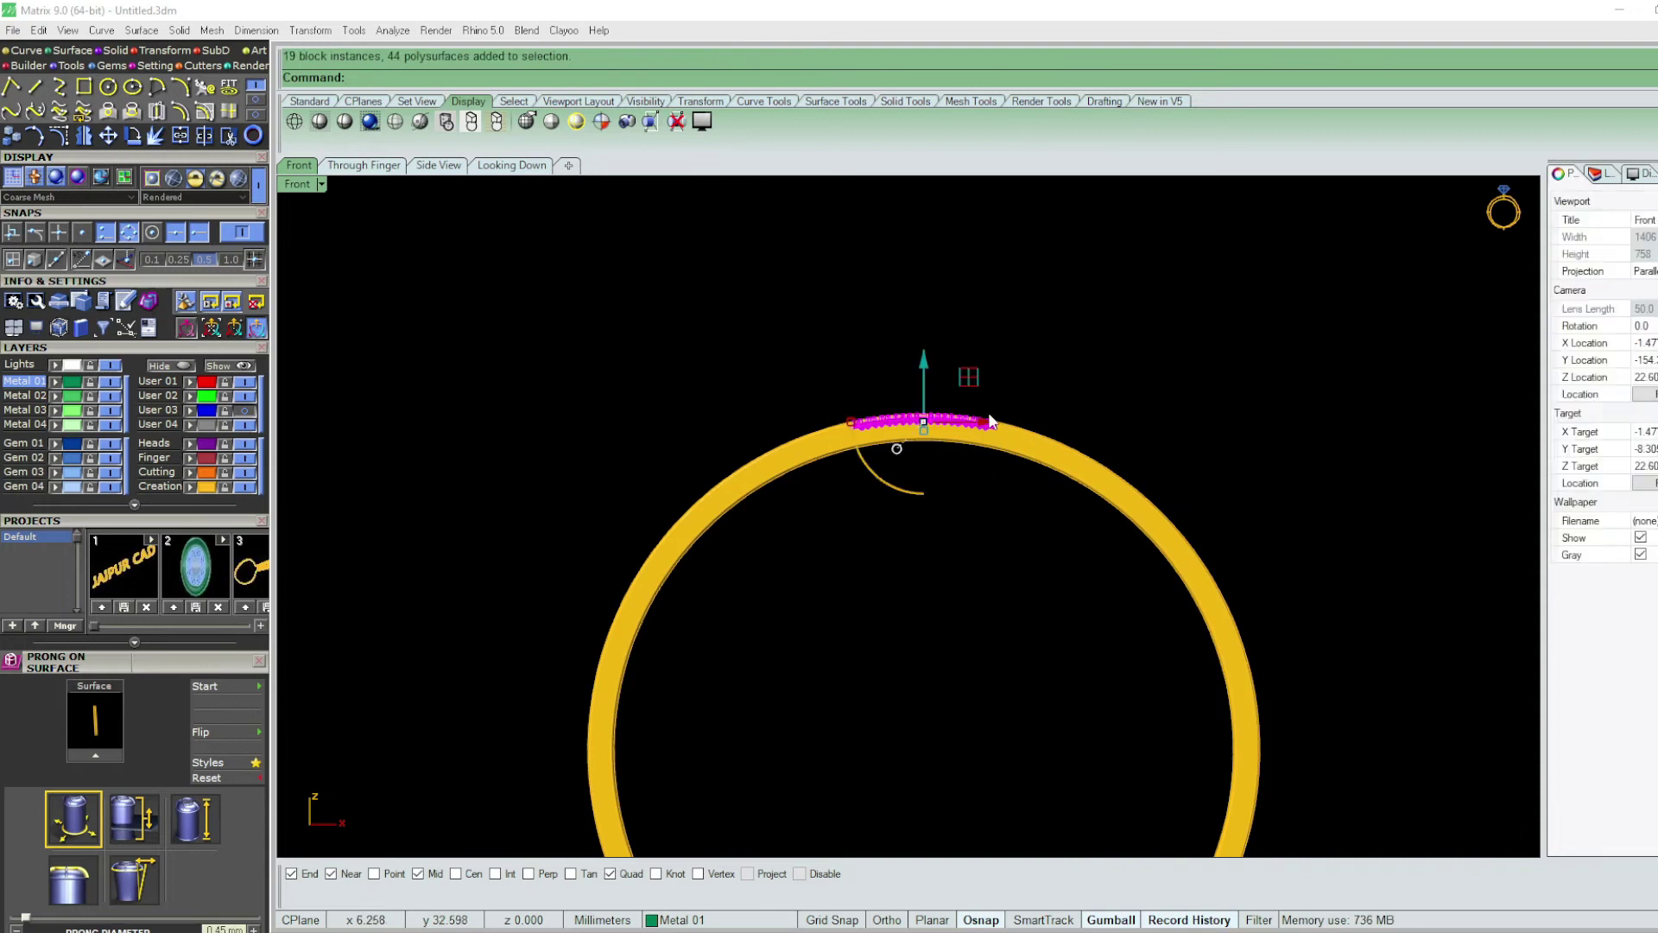
# - Polar-array the pavé section about the origin with the default 24 items, then undo it
pyautogui.scroll(2, 1102, 345)
pyautogui.hotkey('ctrl', 'F4')
pyautogui.moveTo(1125, 449)
pyautogui.mouseDown(button='right')
pyautogui.moveTo(970, 453)
pyautogui.moveTo(1002, 482)
pyautogui.moveTo(992, 507)
pyautogui.mouseUp(button='right')
pyautogui.write('ArrayPolar')
pyautogui.press('Return')
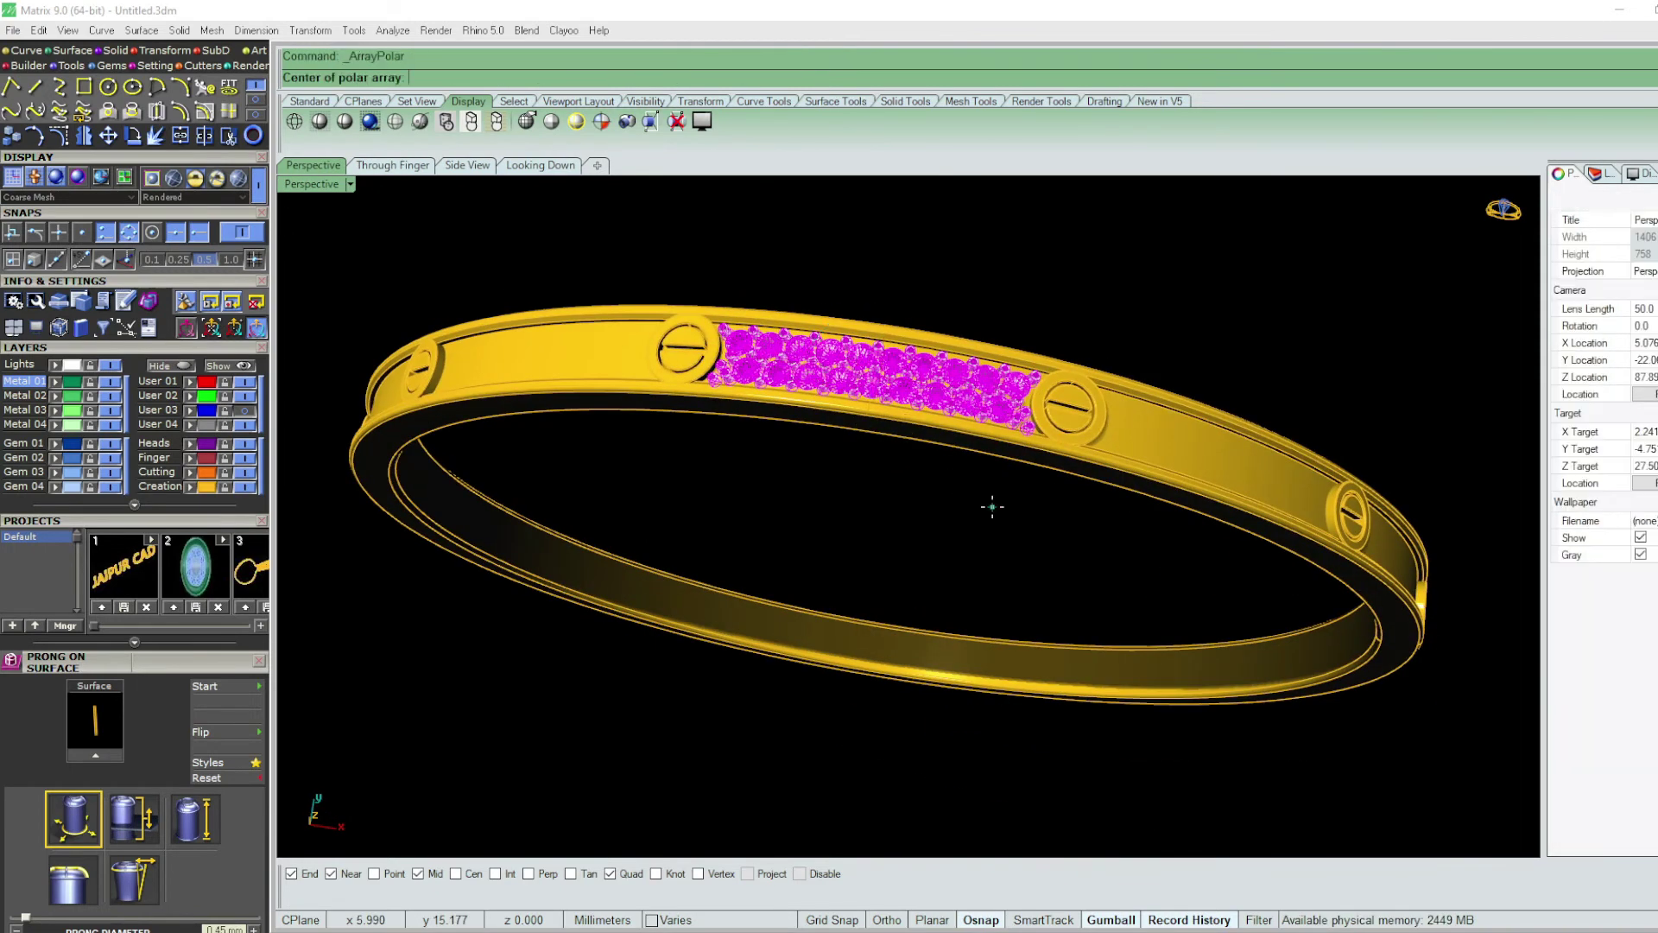
pyautogui.write('0')
pyautogui.press('Return')
pyautogui.press('Return')
pyautogui.press('Return')
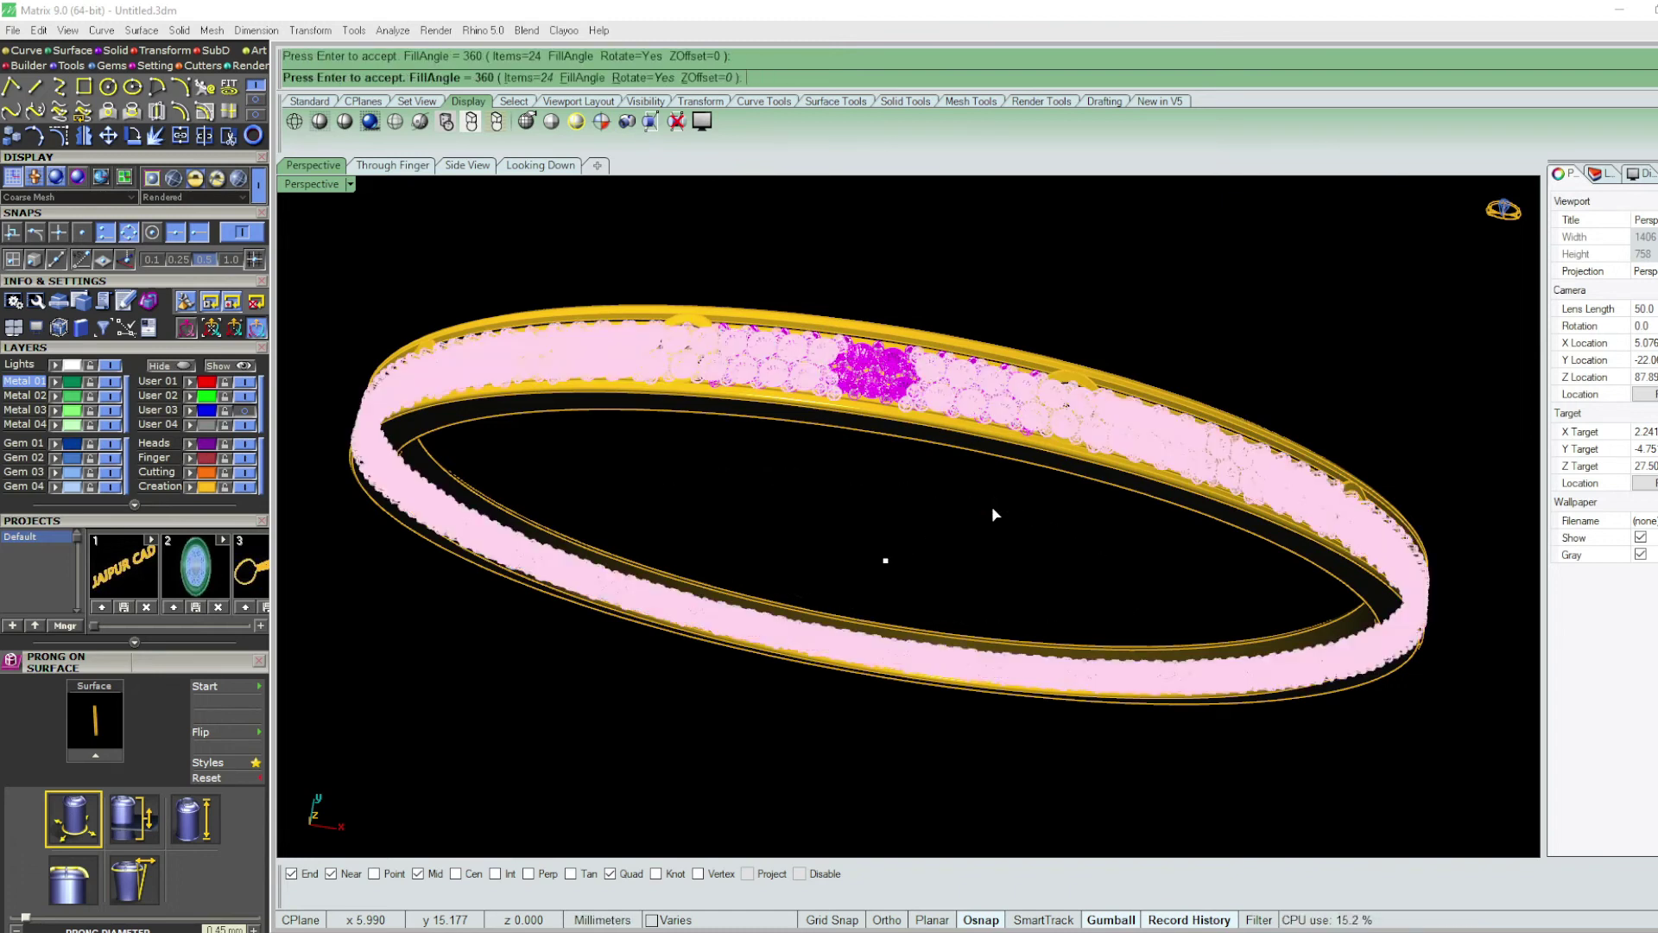
pyautogui.press('Return')
pyautogui.hotkey('ctrl', 'z')
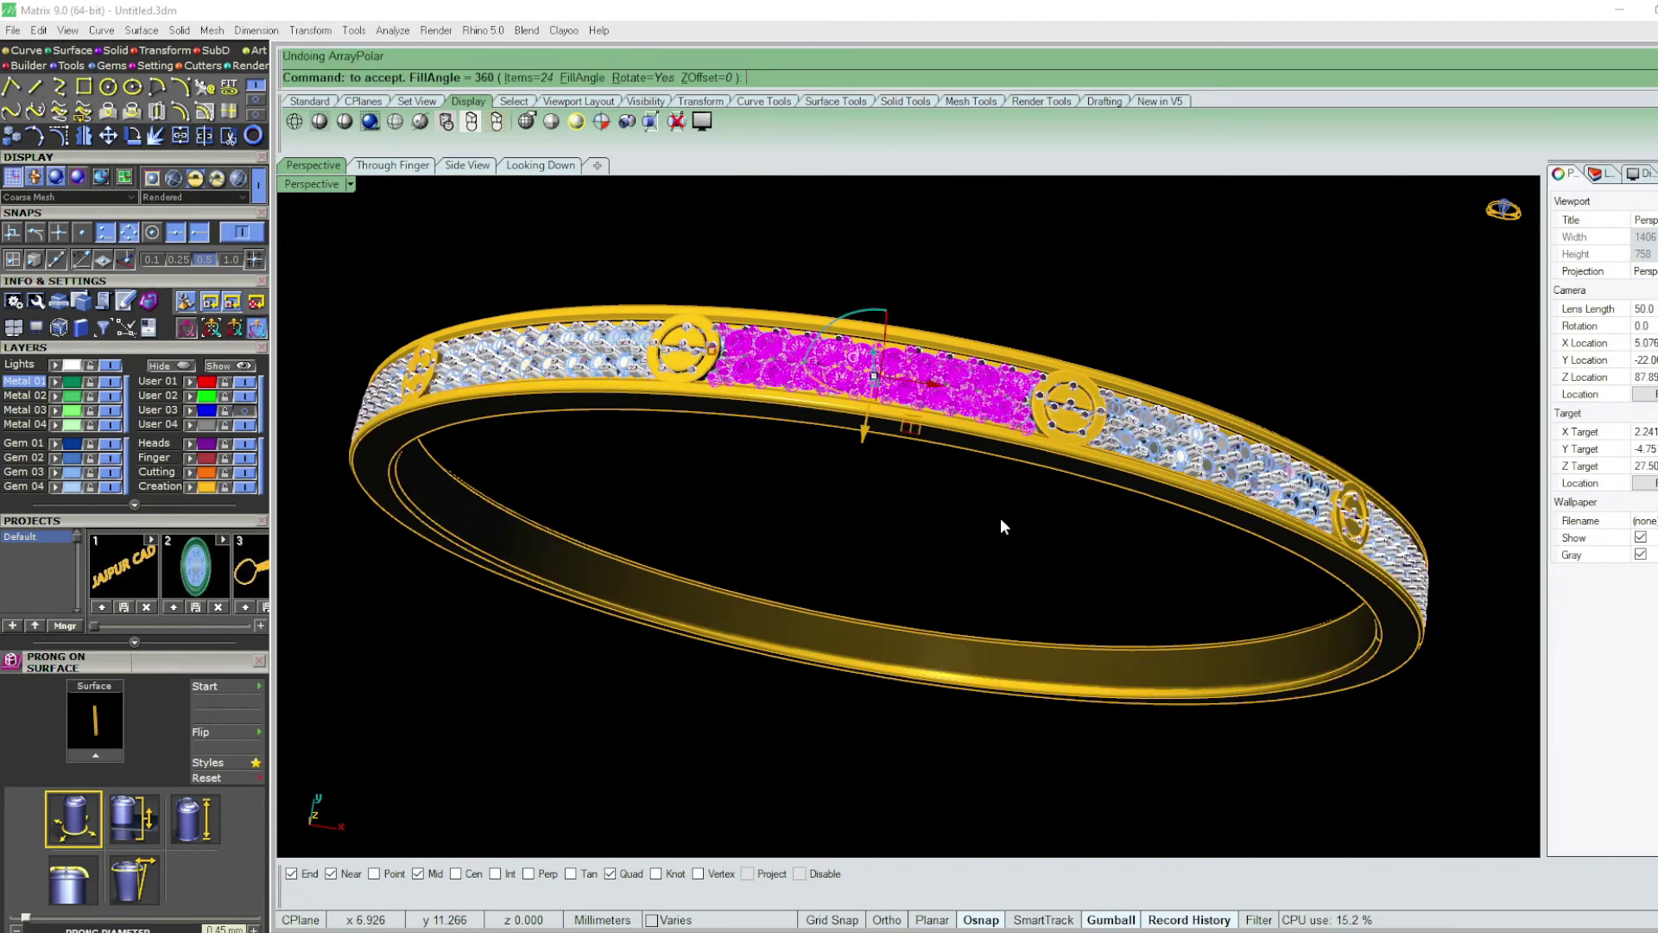
# - Re-array the pavé section around the origin with 12 copies over 360°
pyautogui.press('Return')
pyautogui.write('0')
pyautogui.press('Return')
pyautogui.write('12')
pyautogui.press('Return')
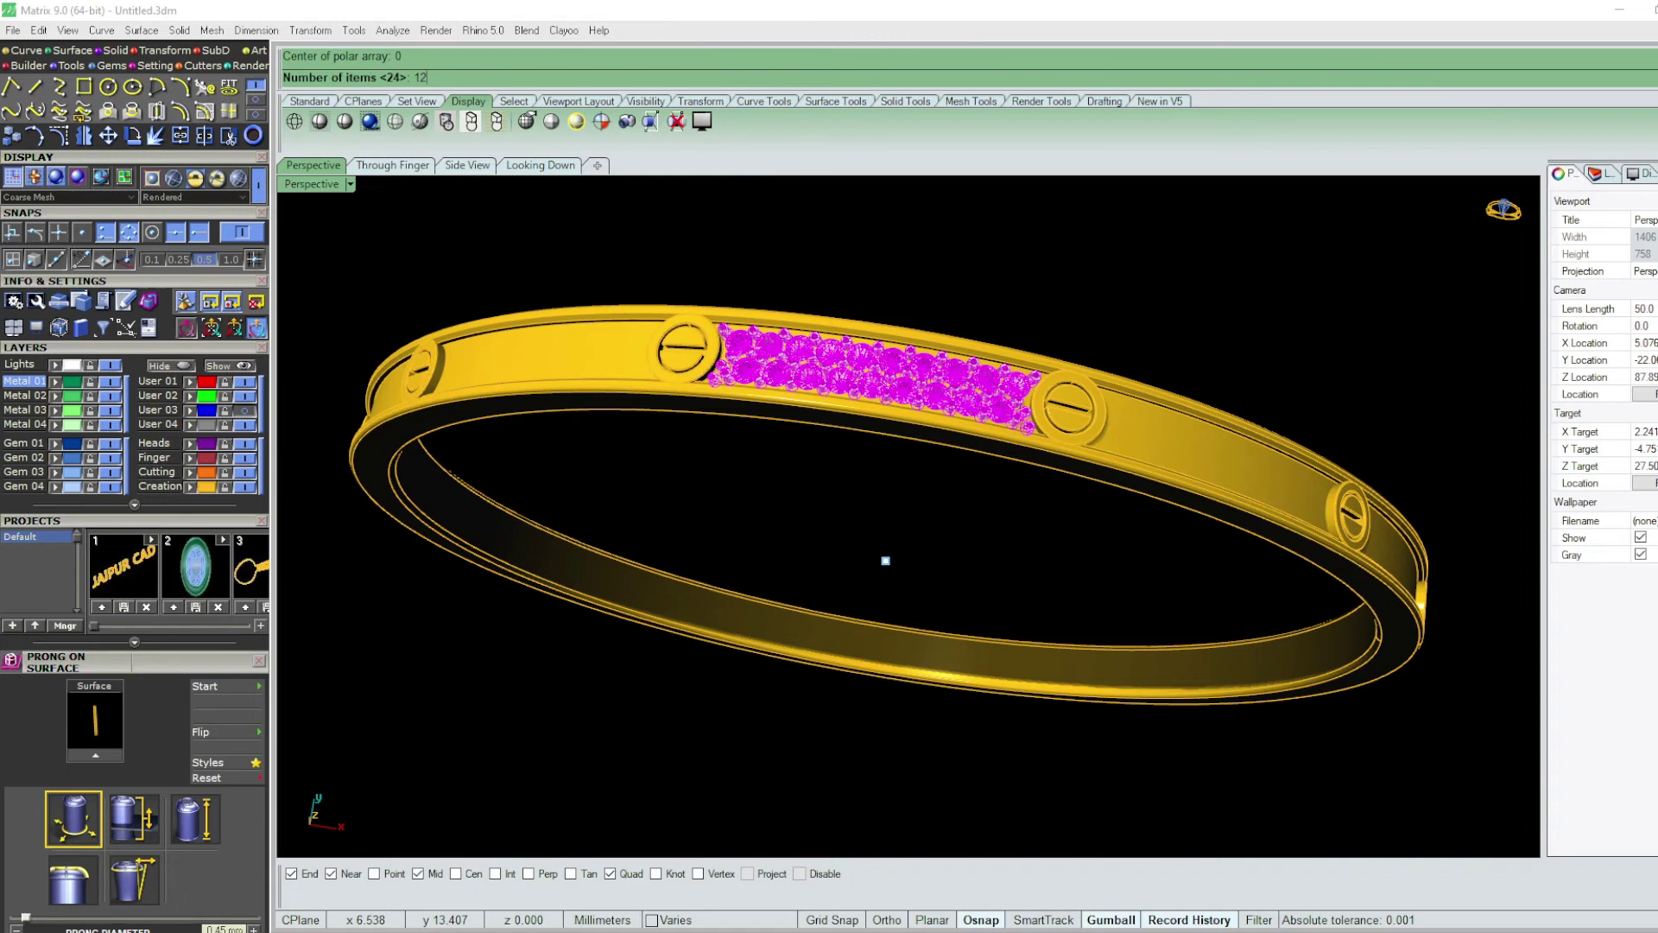
pyautogui.press('Return')
pyautogui.press('Return')
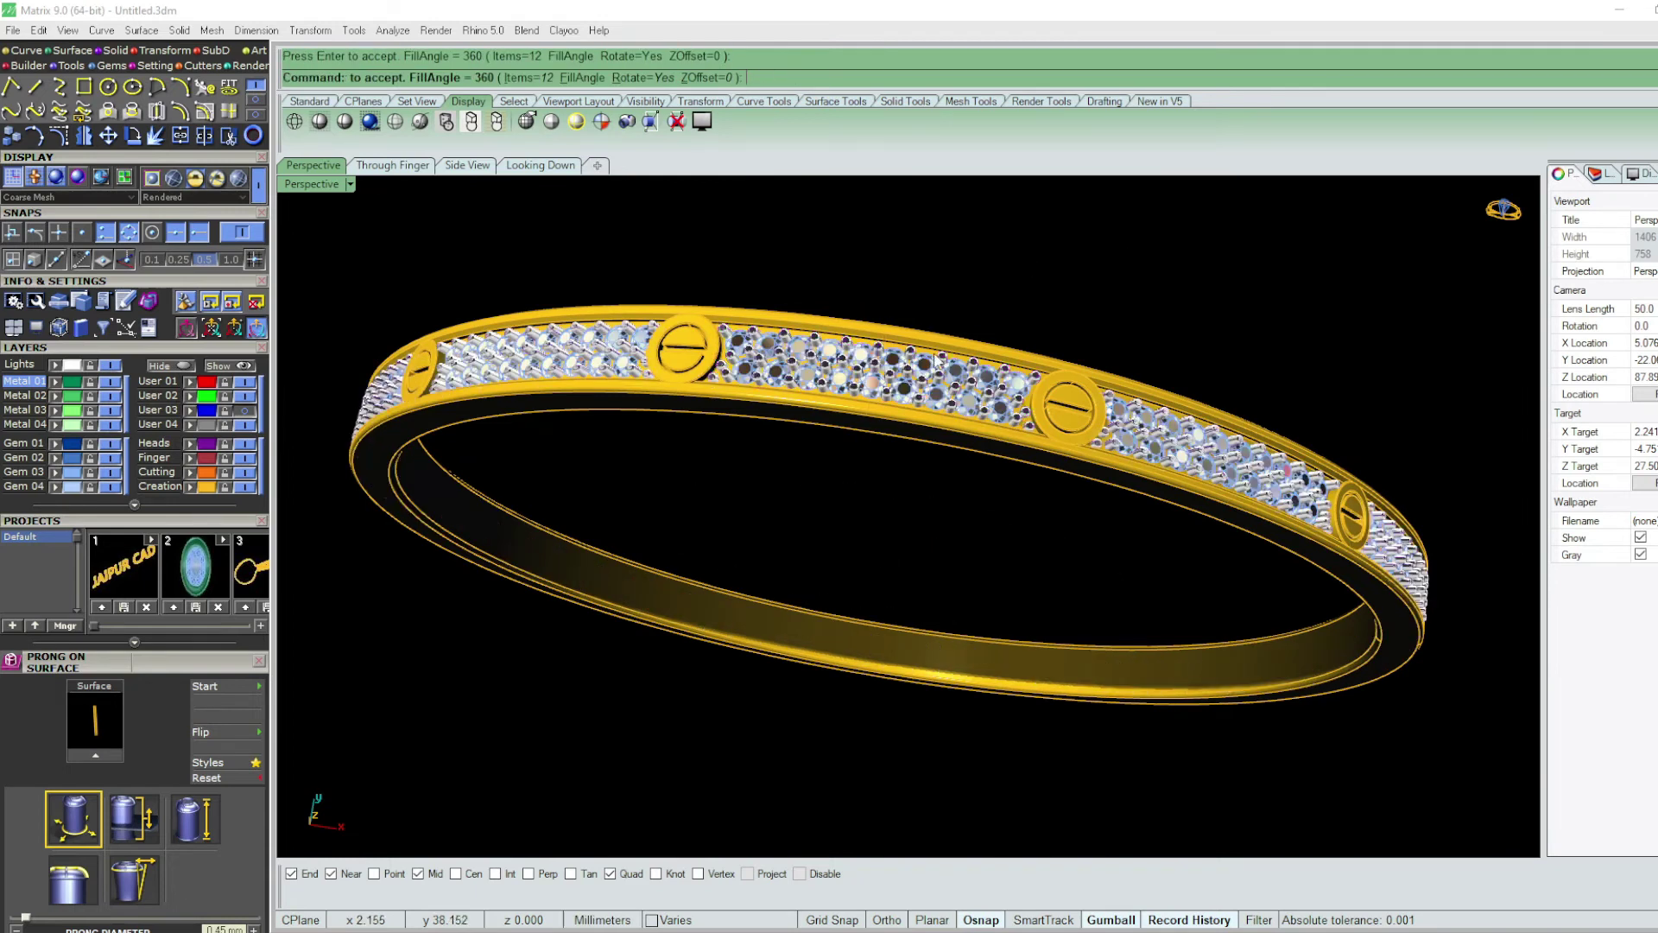
pyautogui.scroll(-4, 998, 352)
# - Accept the Prong on Surface array of 12 pavé sections filling 360°
pyautogui.moveTo(1101, 318); pyautogui.dragTo(1126, 315, button='right')
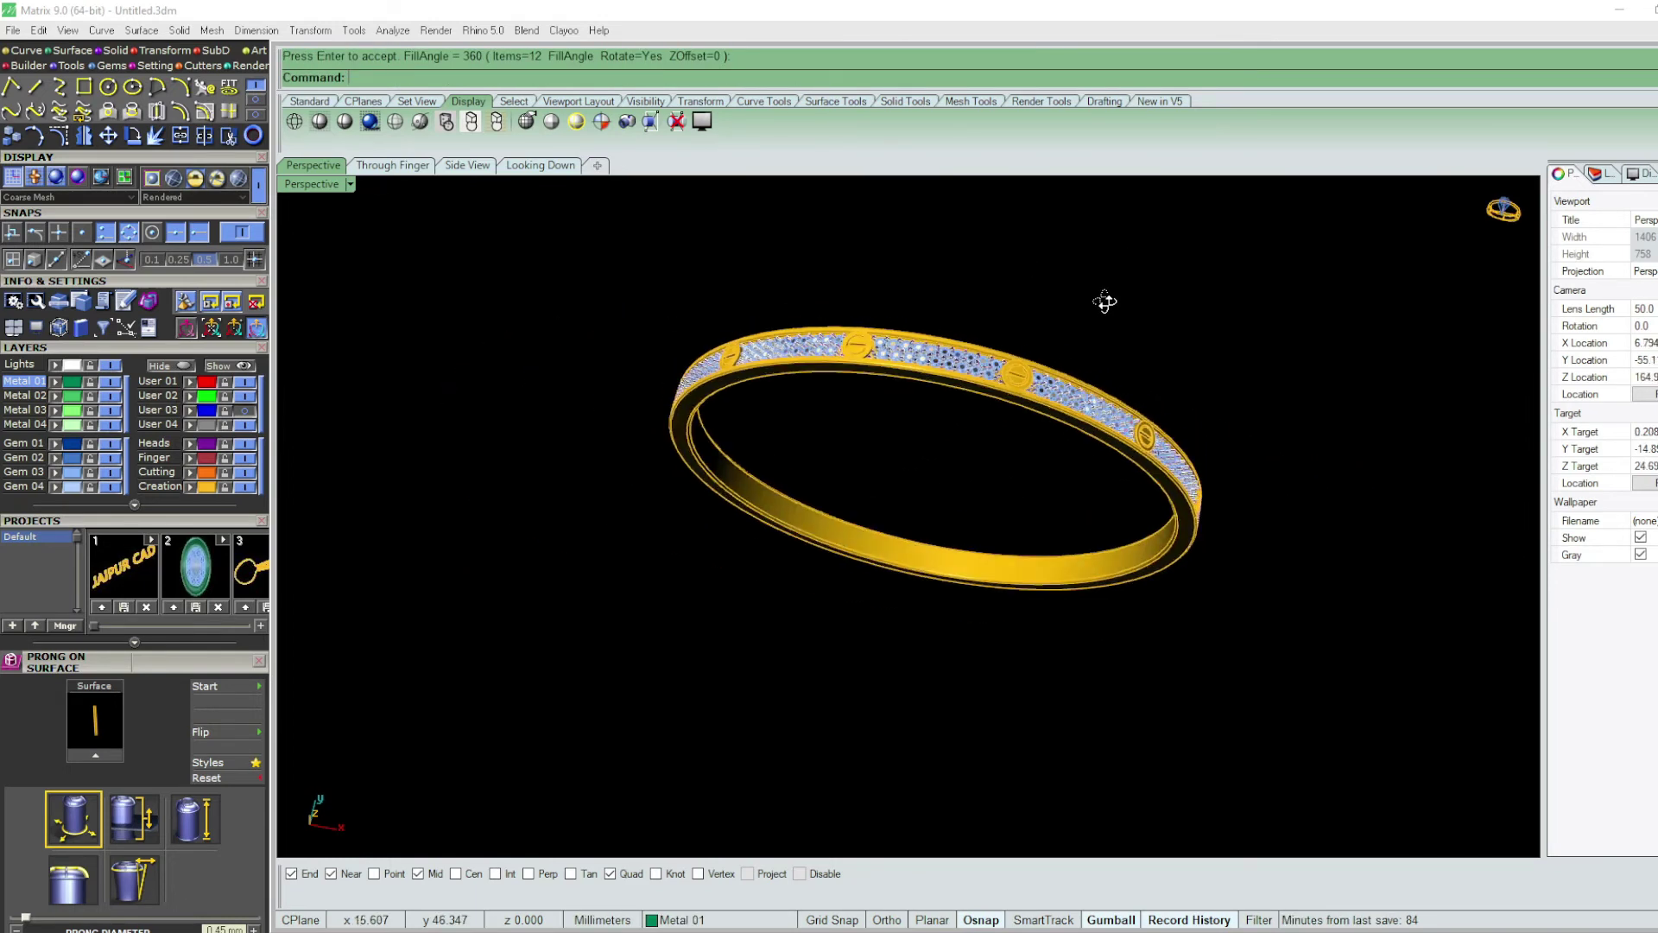
pyautogui.scroll(2, 962, 356)
pyautogui.scroll(2, 986, 337)
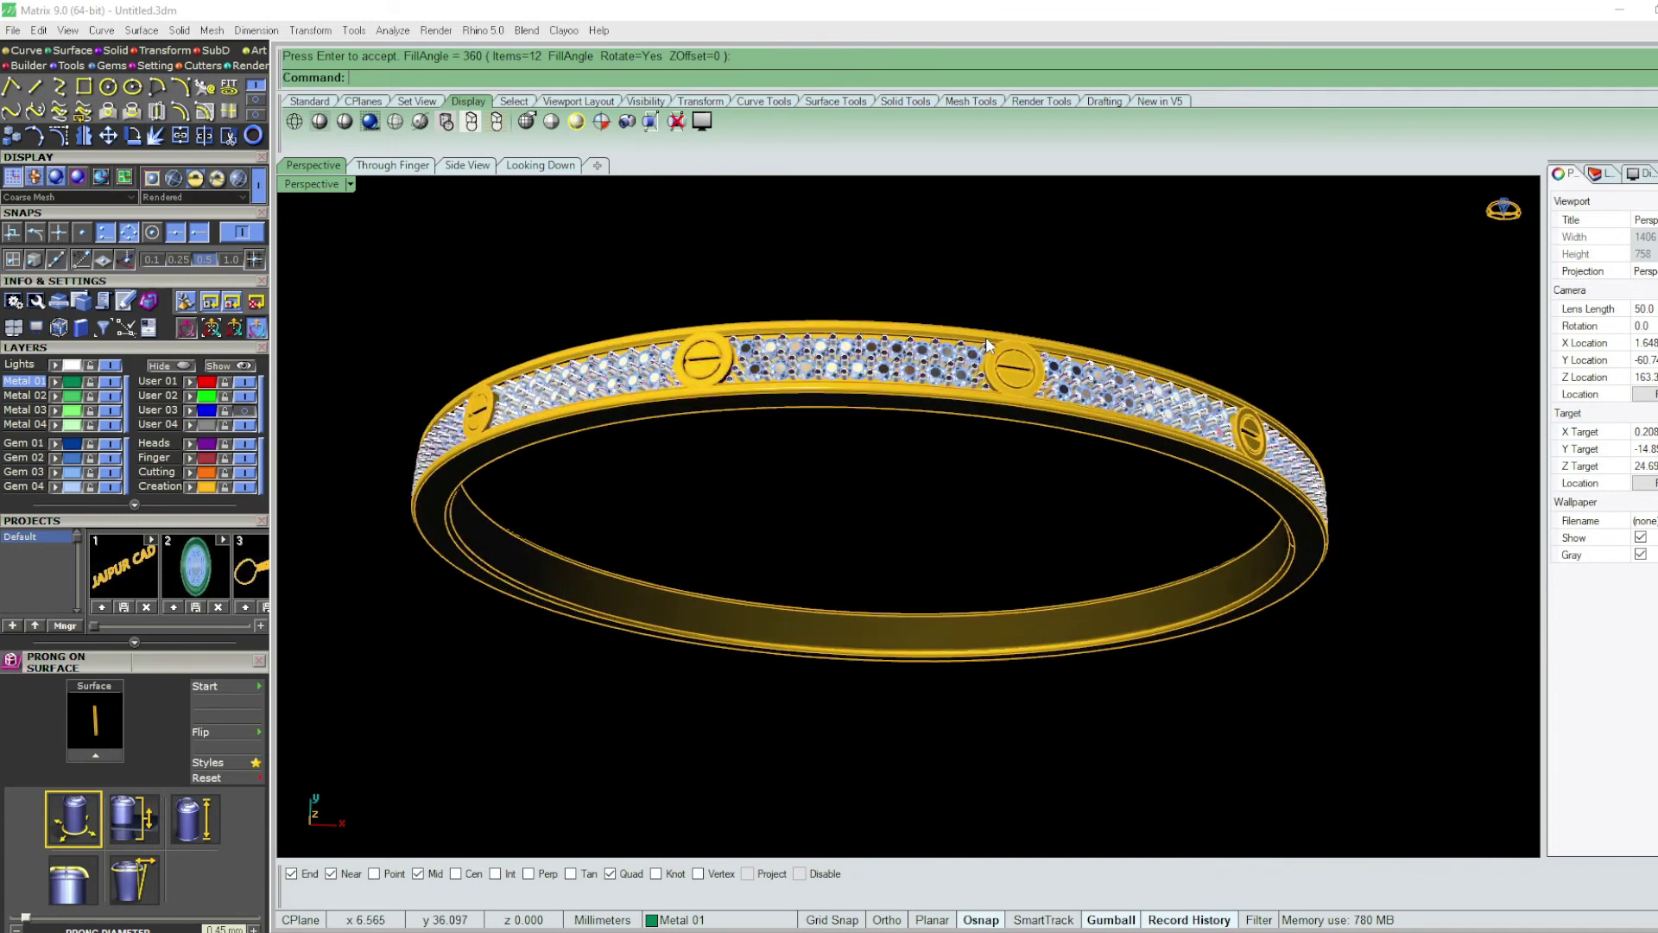
pyautogui.scroll(2, 986, 337)
pyautogui.scroll(2, 986, 337)
pyautogui.scroll(2, 987, 337)
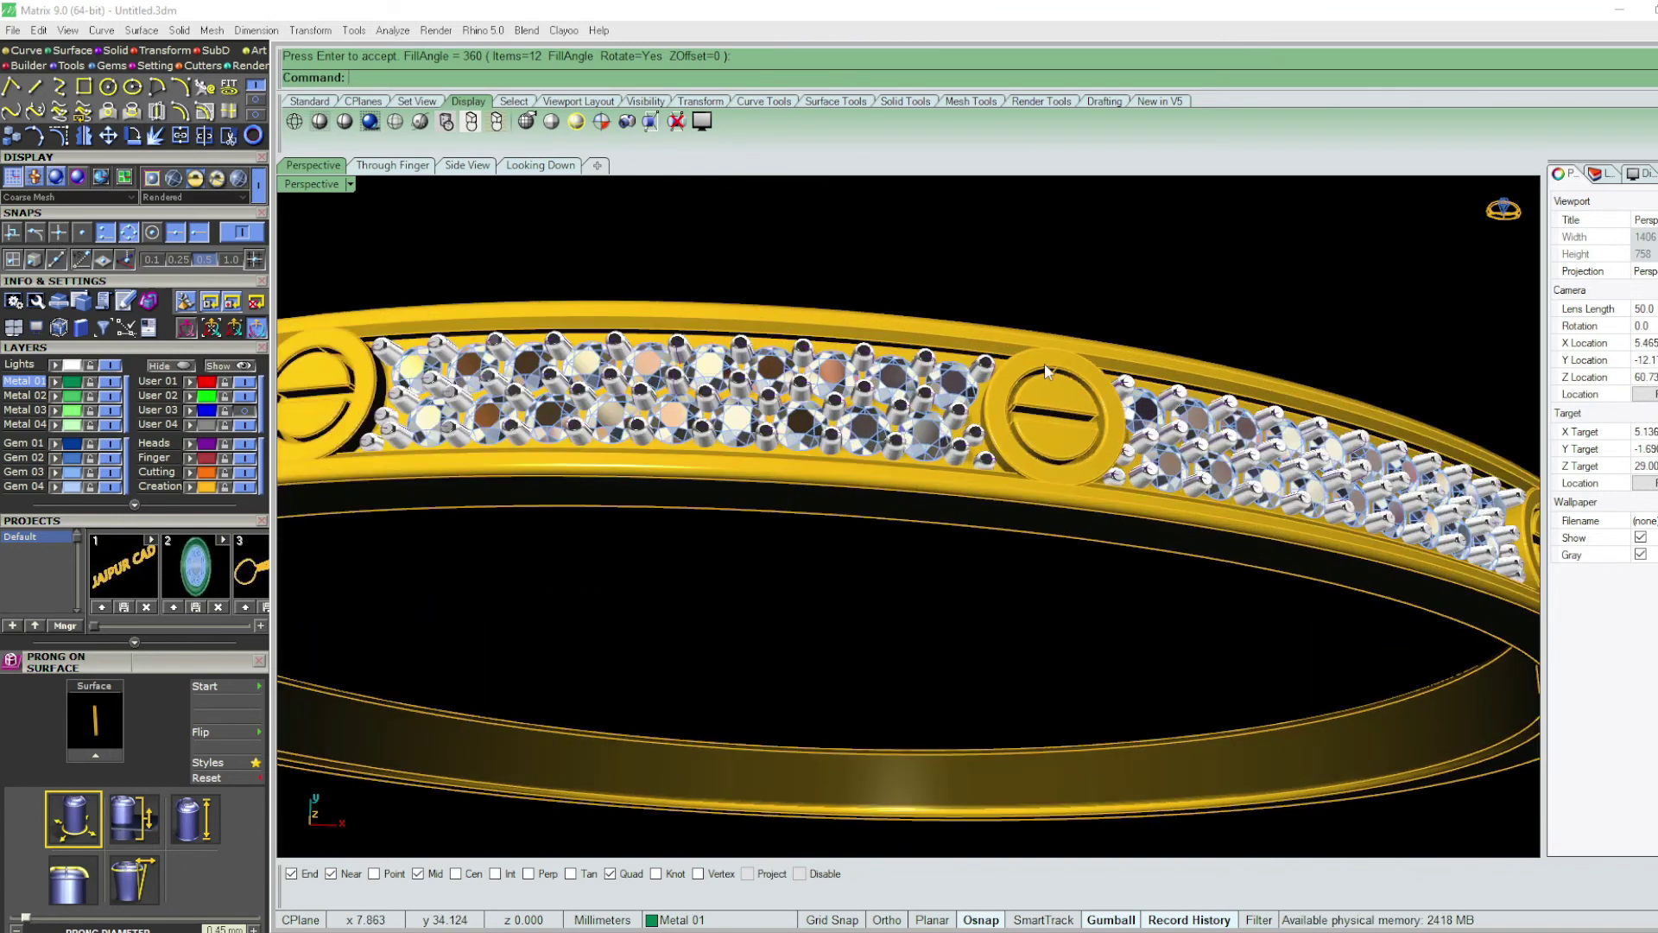
pyautogui.scroll(2, 1028, 349)
pyautogui.press('Return')
# - Check the full bangle in a Wire Render preview, then return to Rendered view
pyautogui.scroll(-2, 1028, 350)
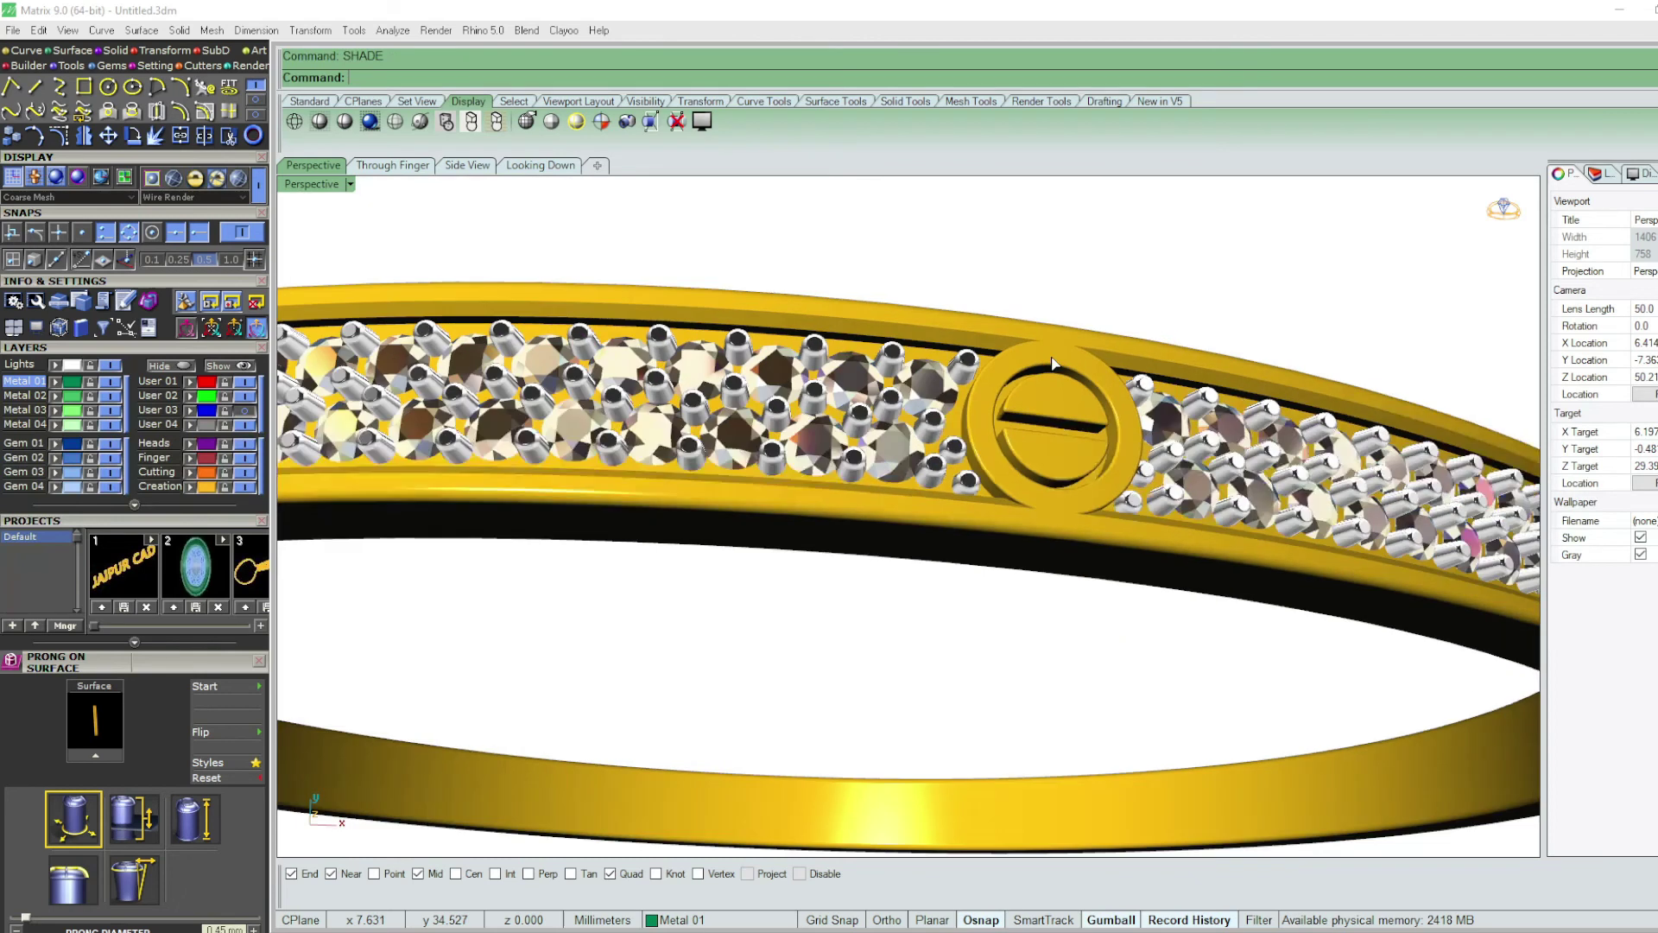
pyautogui.scroll(-2, 1037, 354)
pyautogui.scroll(-2, 1053, 363)
pyautogui.scroll(-2, 1136, 325)
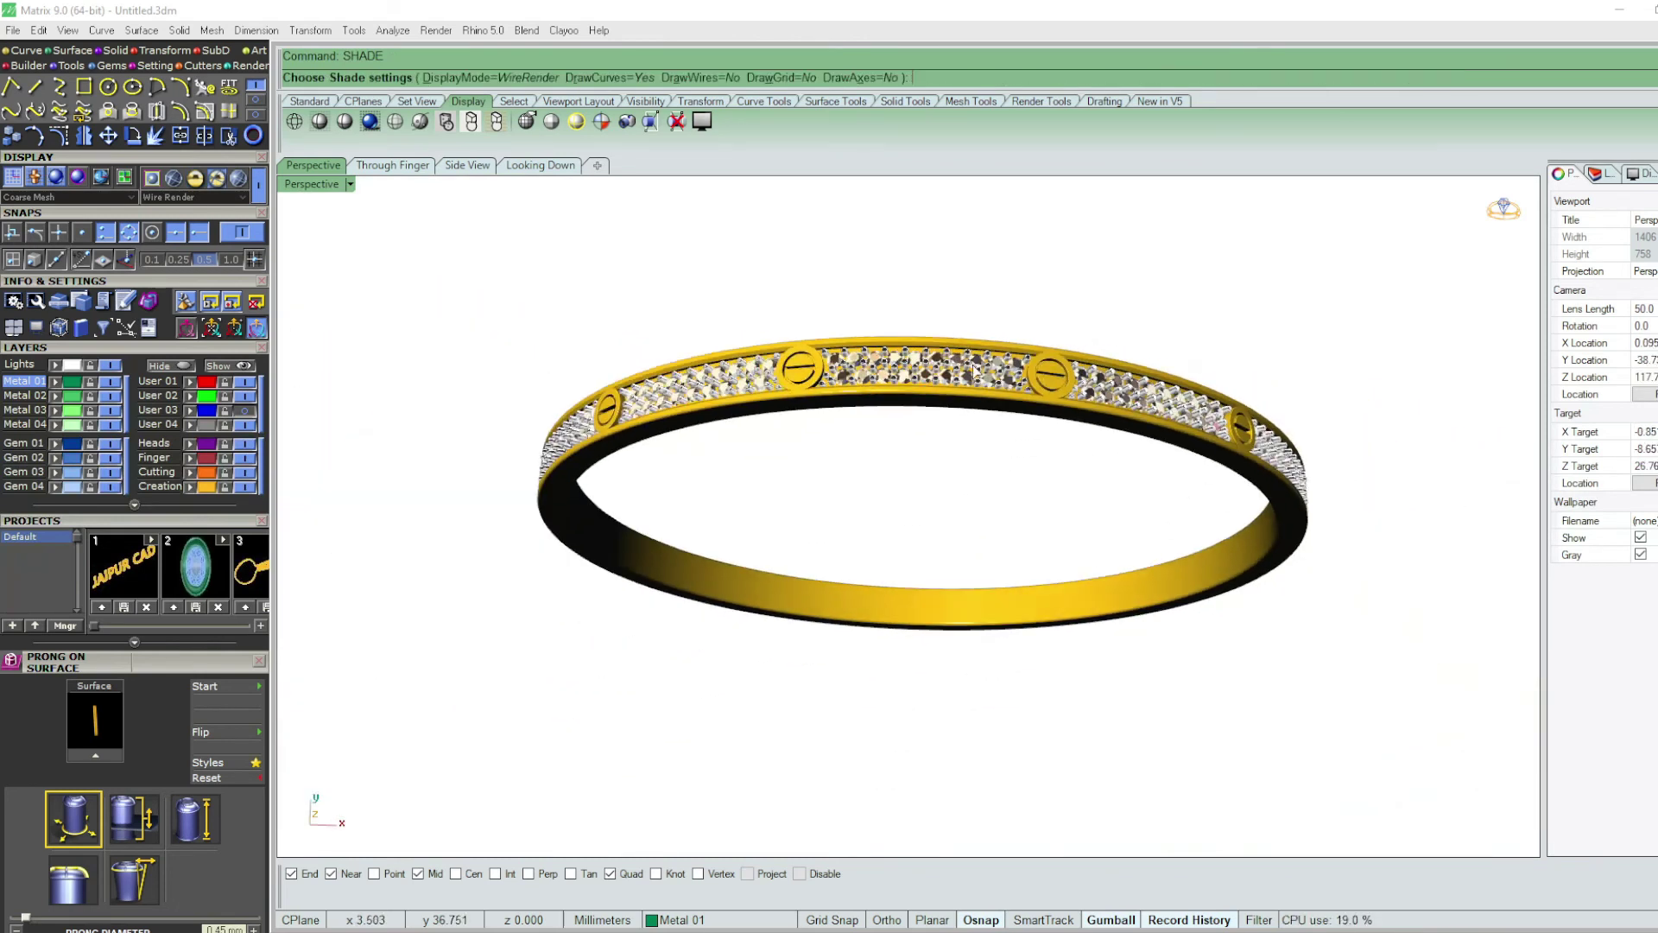
pyautogui.scroll(-2, 988, 461)
pyautogui.press('Return')
pyautogui.scroll(2, 971, 345)
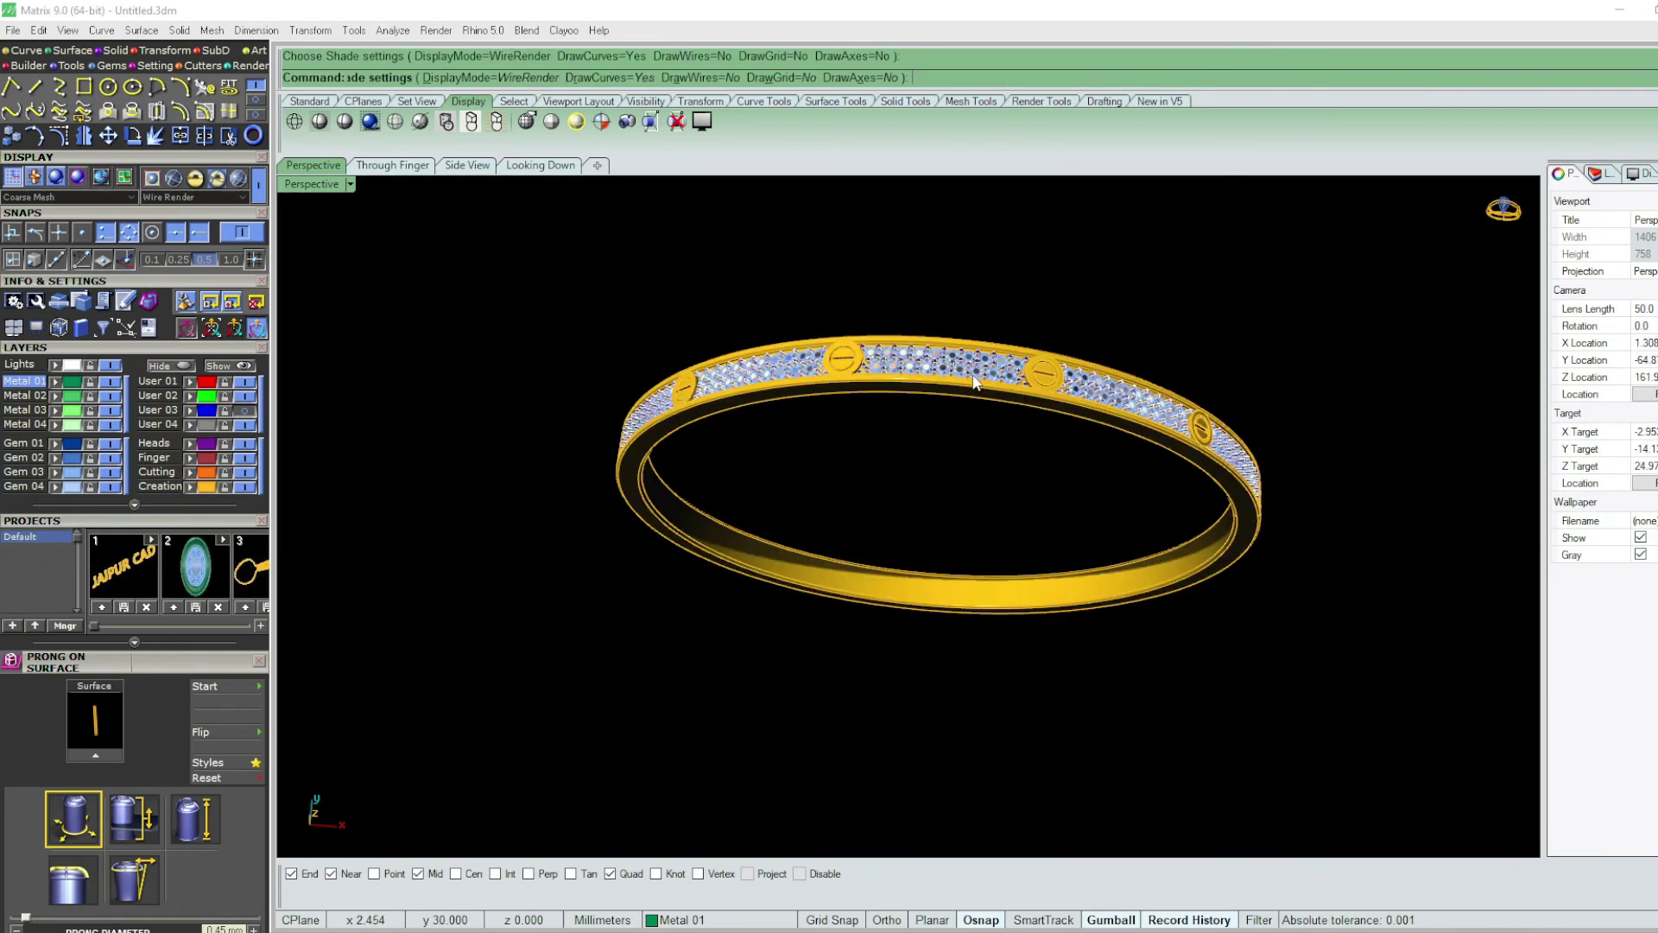
pyautogui.scroll(1, 972, 337)
pyautogui.click(972, 337)
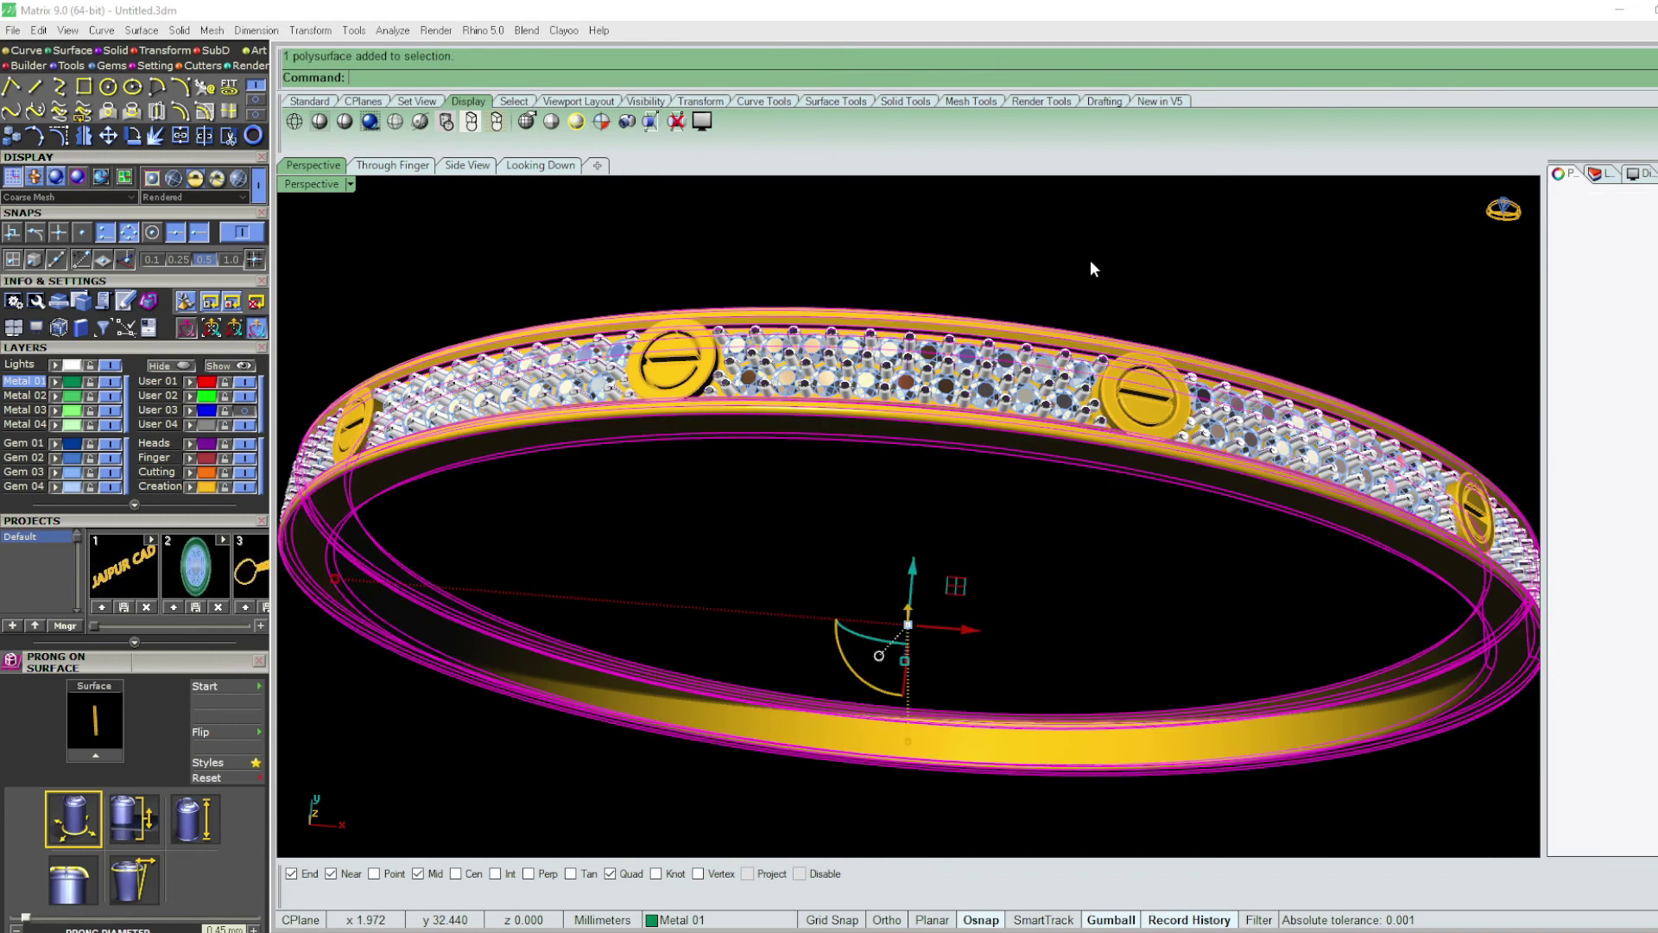
pyautogui.press('Return')
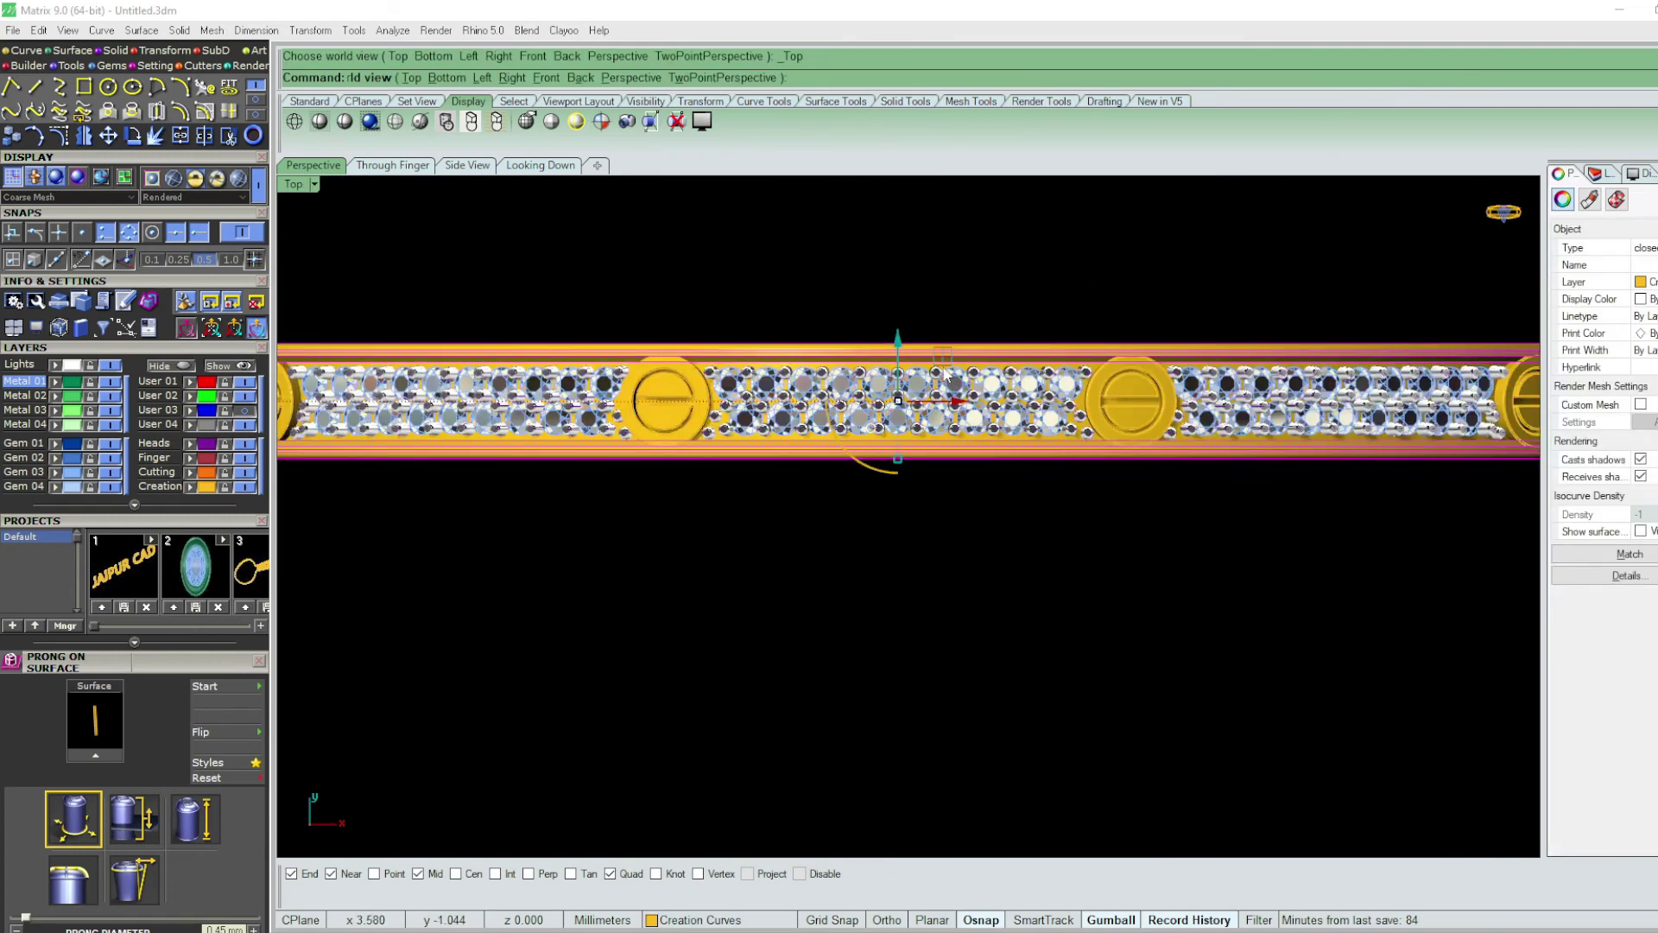
pyautogui.scroll(3, 890, 475)
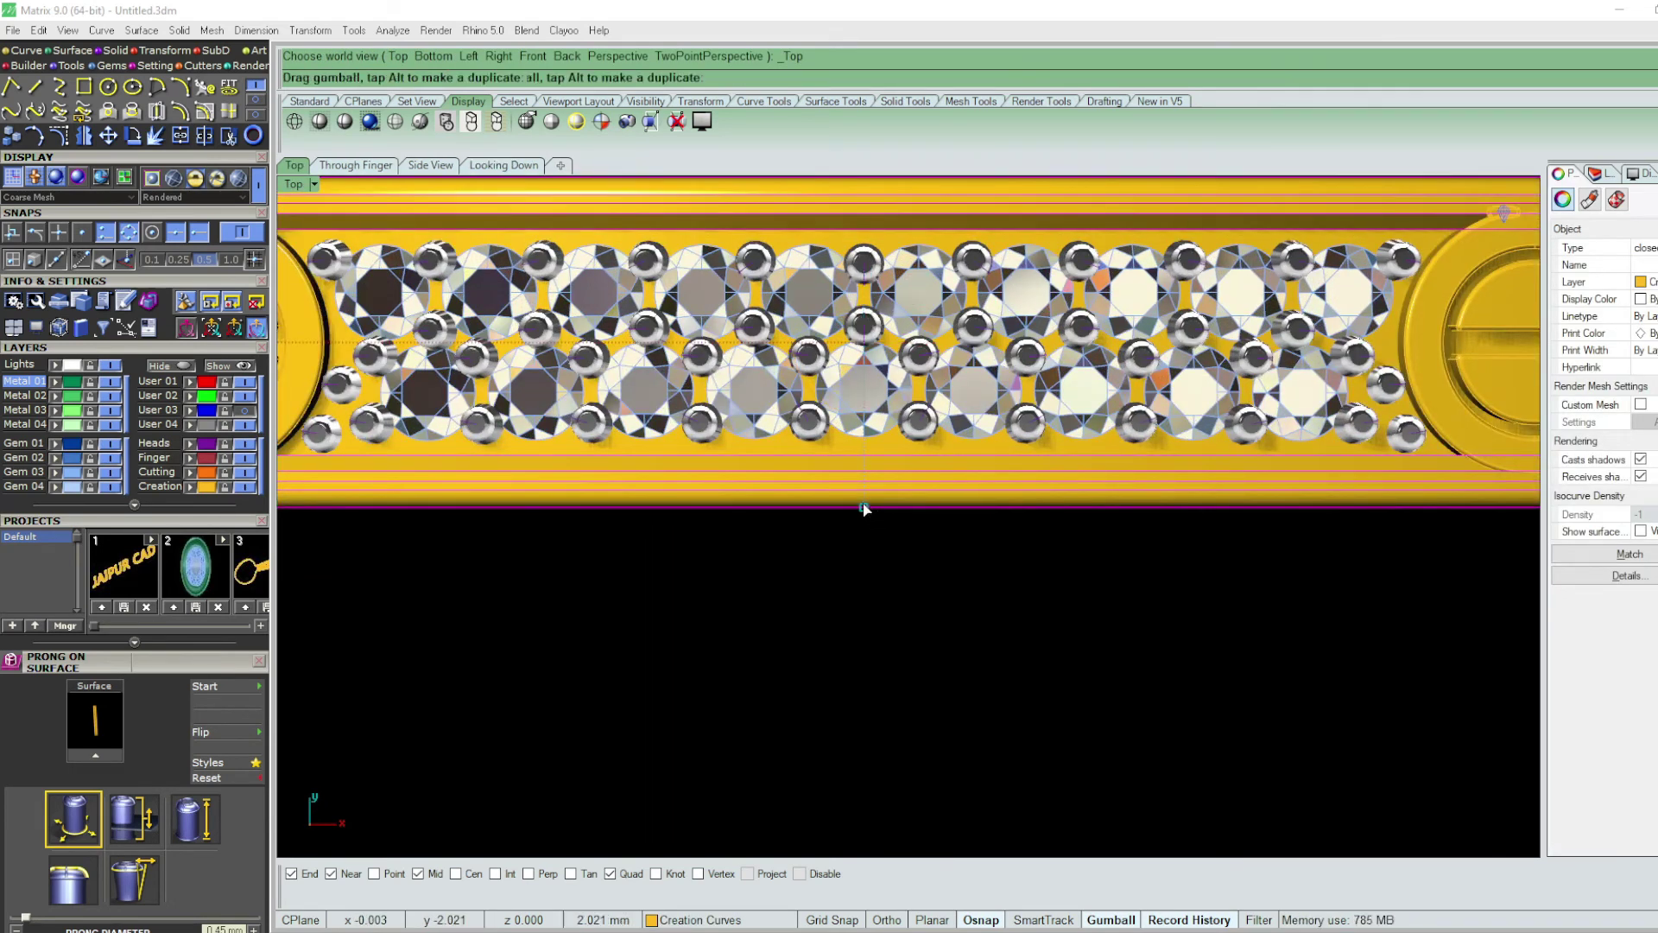
pyautogui.press('Escape')
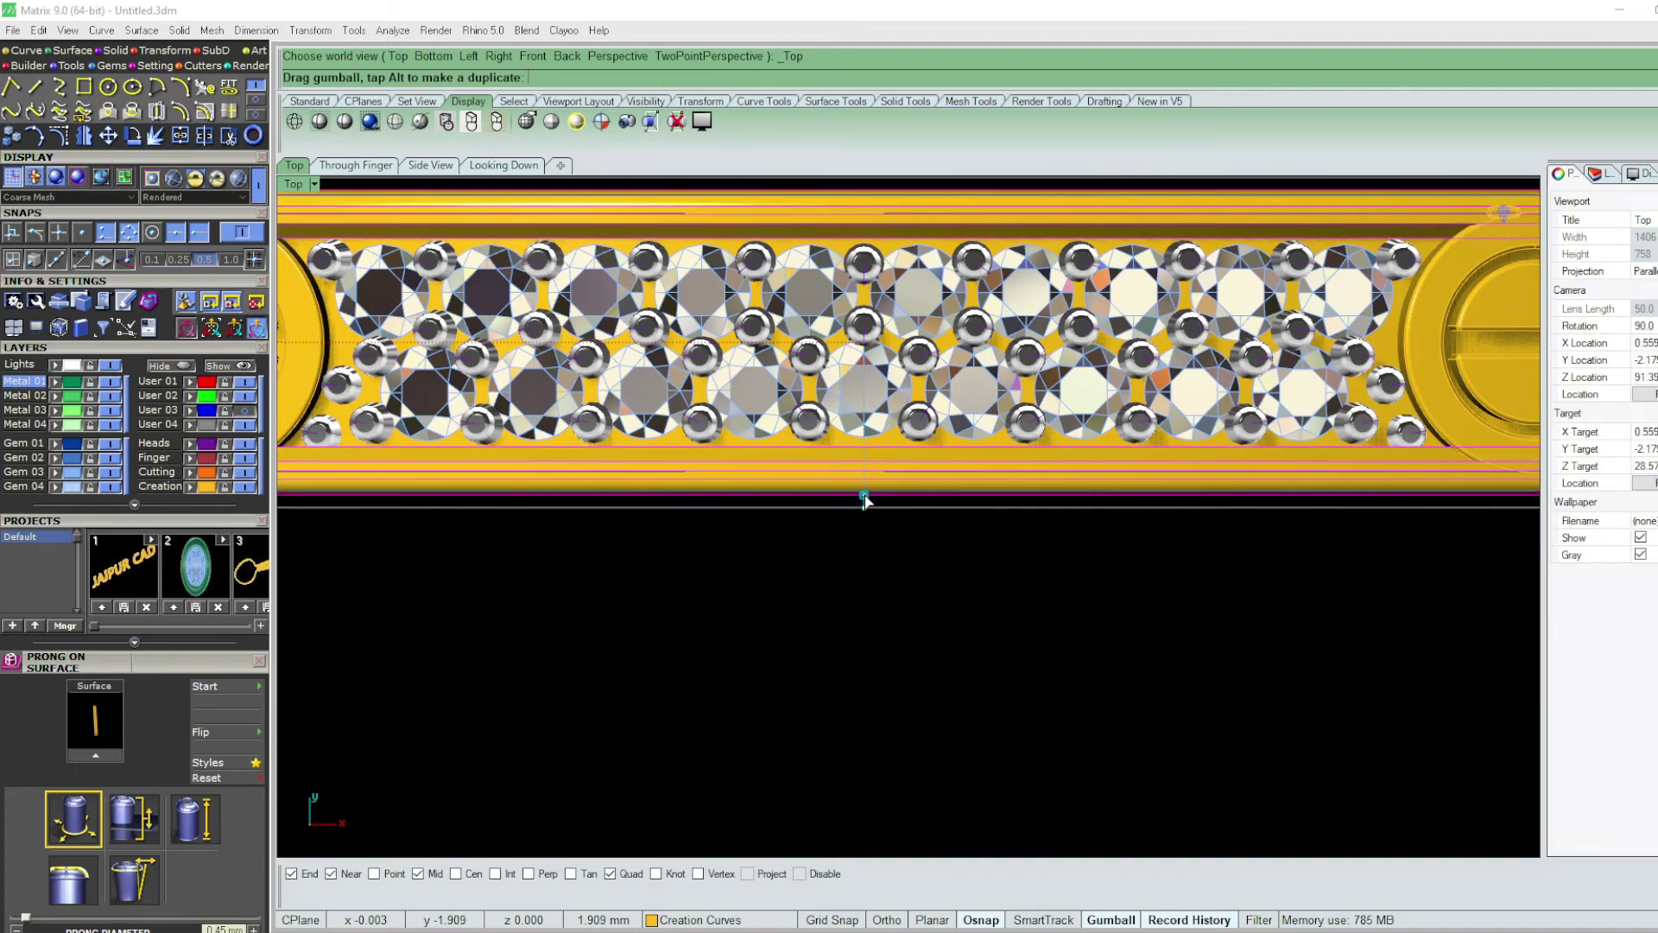
pyautogui.click(865, 500)
pyautogui.click(915, 567)
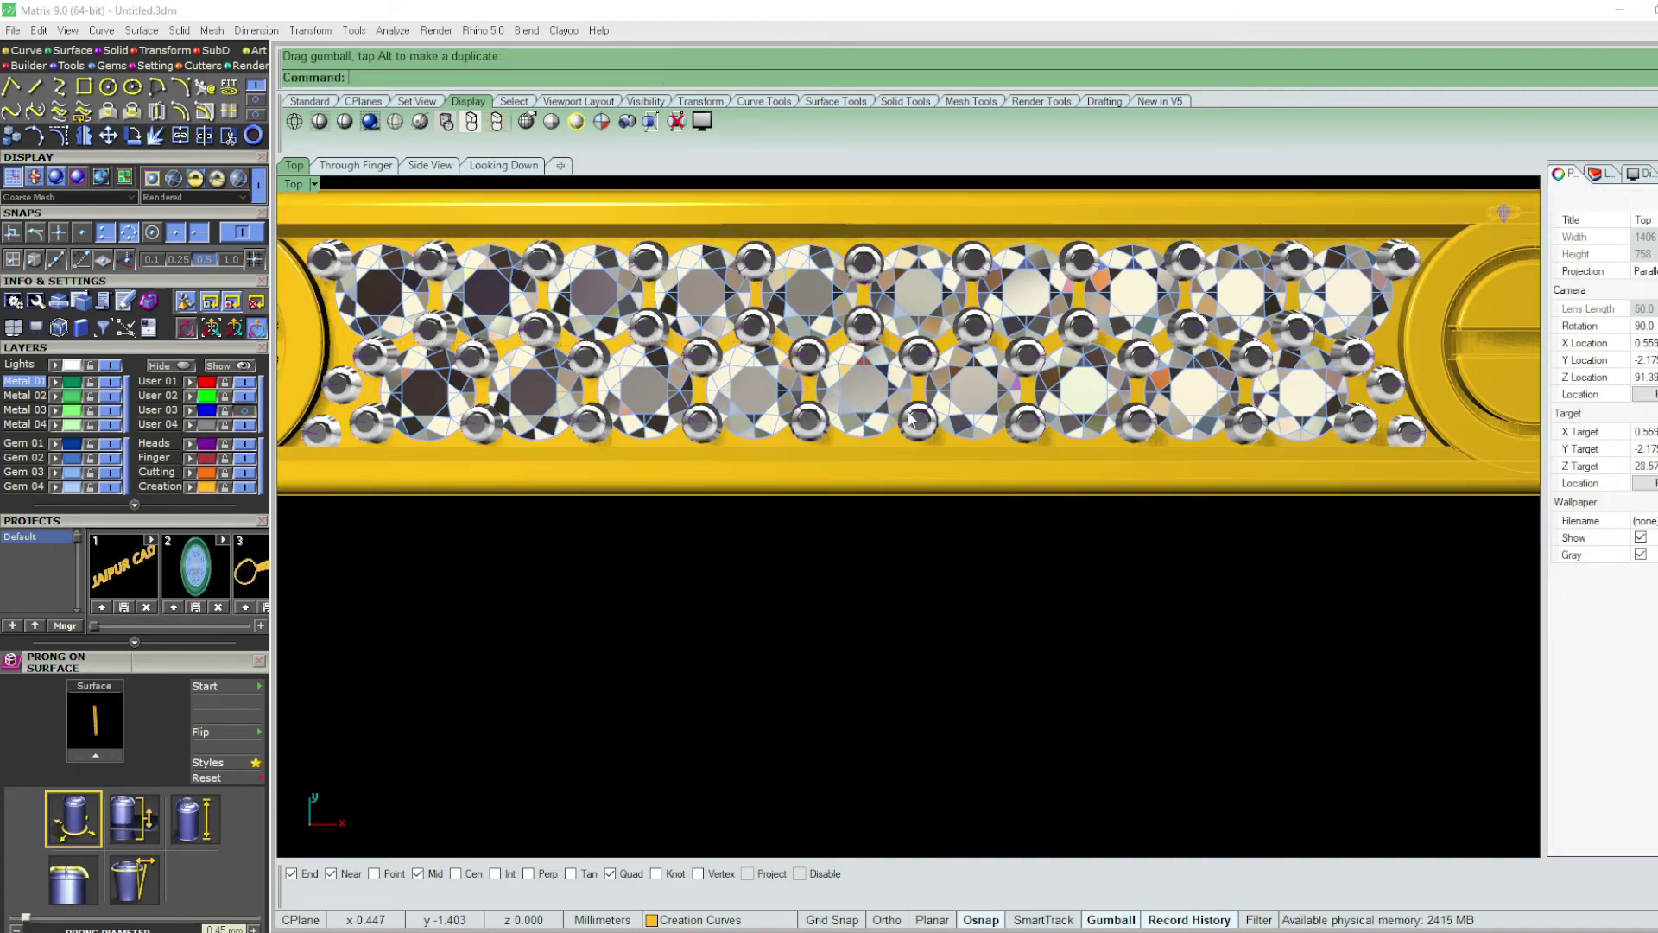
pyautogui.scroll(-2, 911, 421)
pyautogui.scroll(-1, 928, 371)
pyautogui.scroll(-1, 945, 320)
pyautogui.scroll(-1, 961, 272)
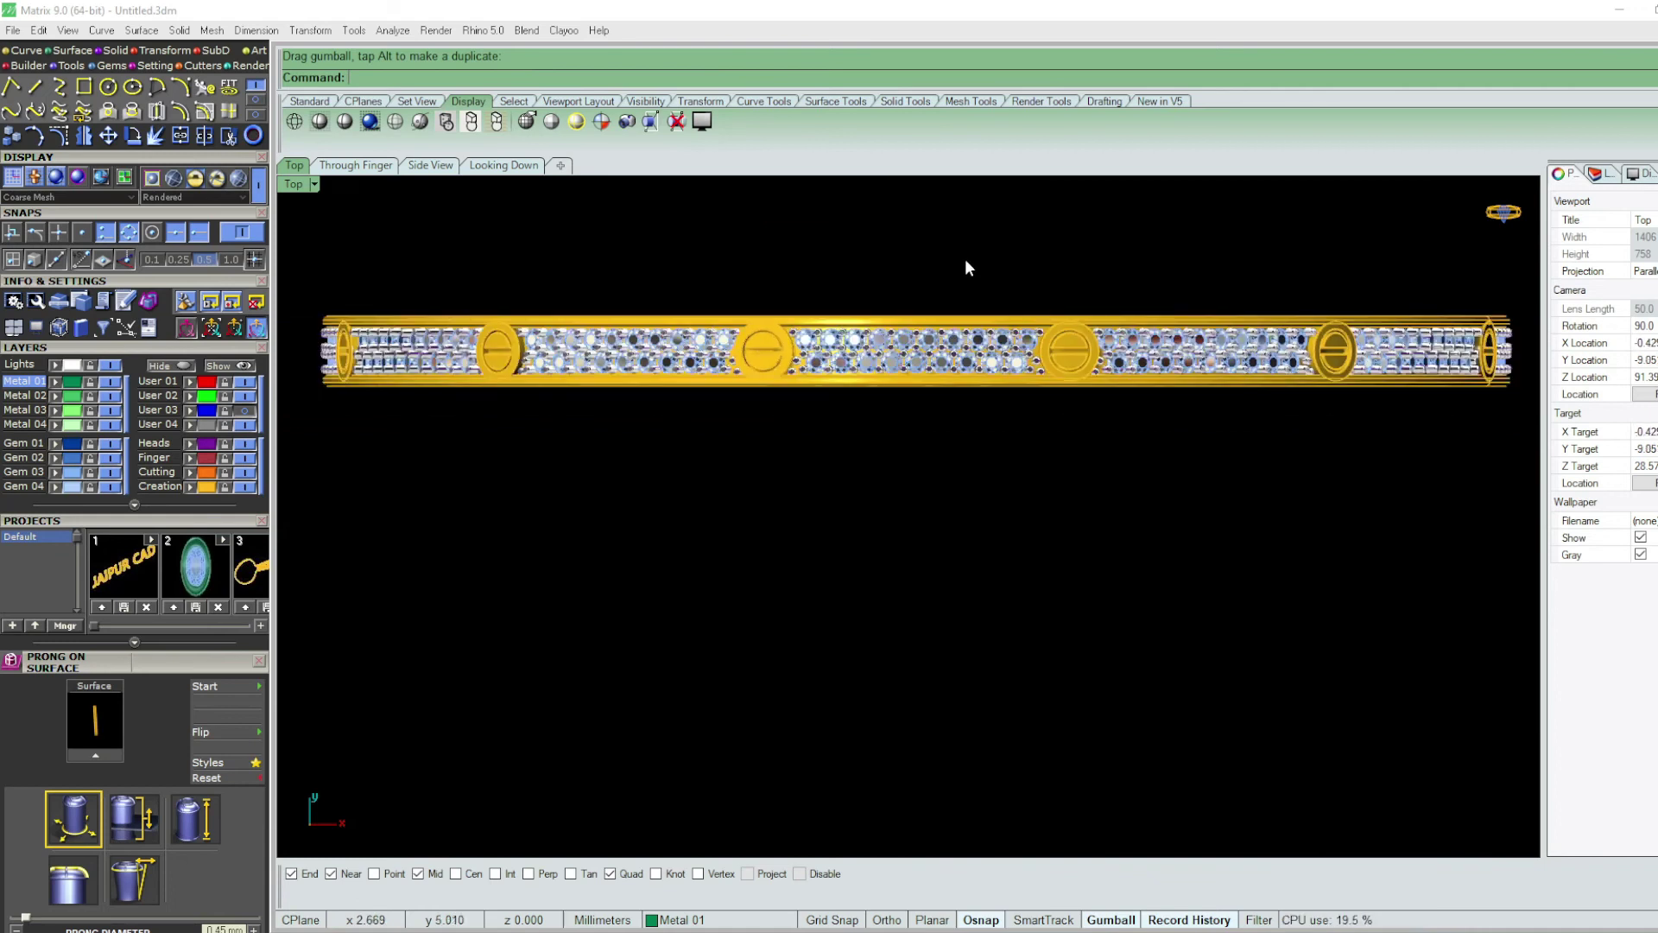
pyautogui.hotkey('ctrl', 'F4')
pyautogui.moveTo(966, 256)
pyautogui.mouseDown(button='right')
pyautogui.moveTo(1053, 311)
pyautogui.moveTo(1316, 315)
pyautogui.moveTo(1216, 259)
pyautogui.mouseUp(button='right')
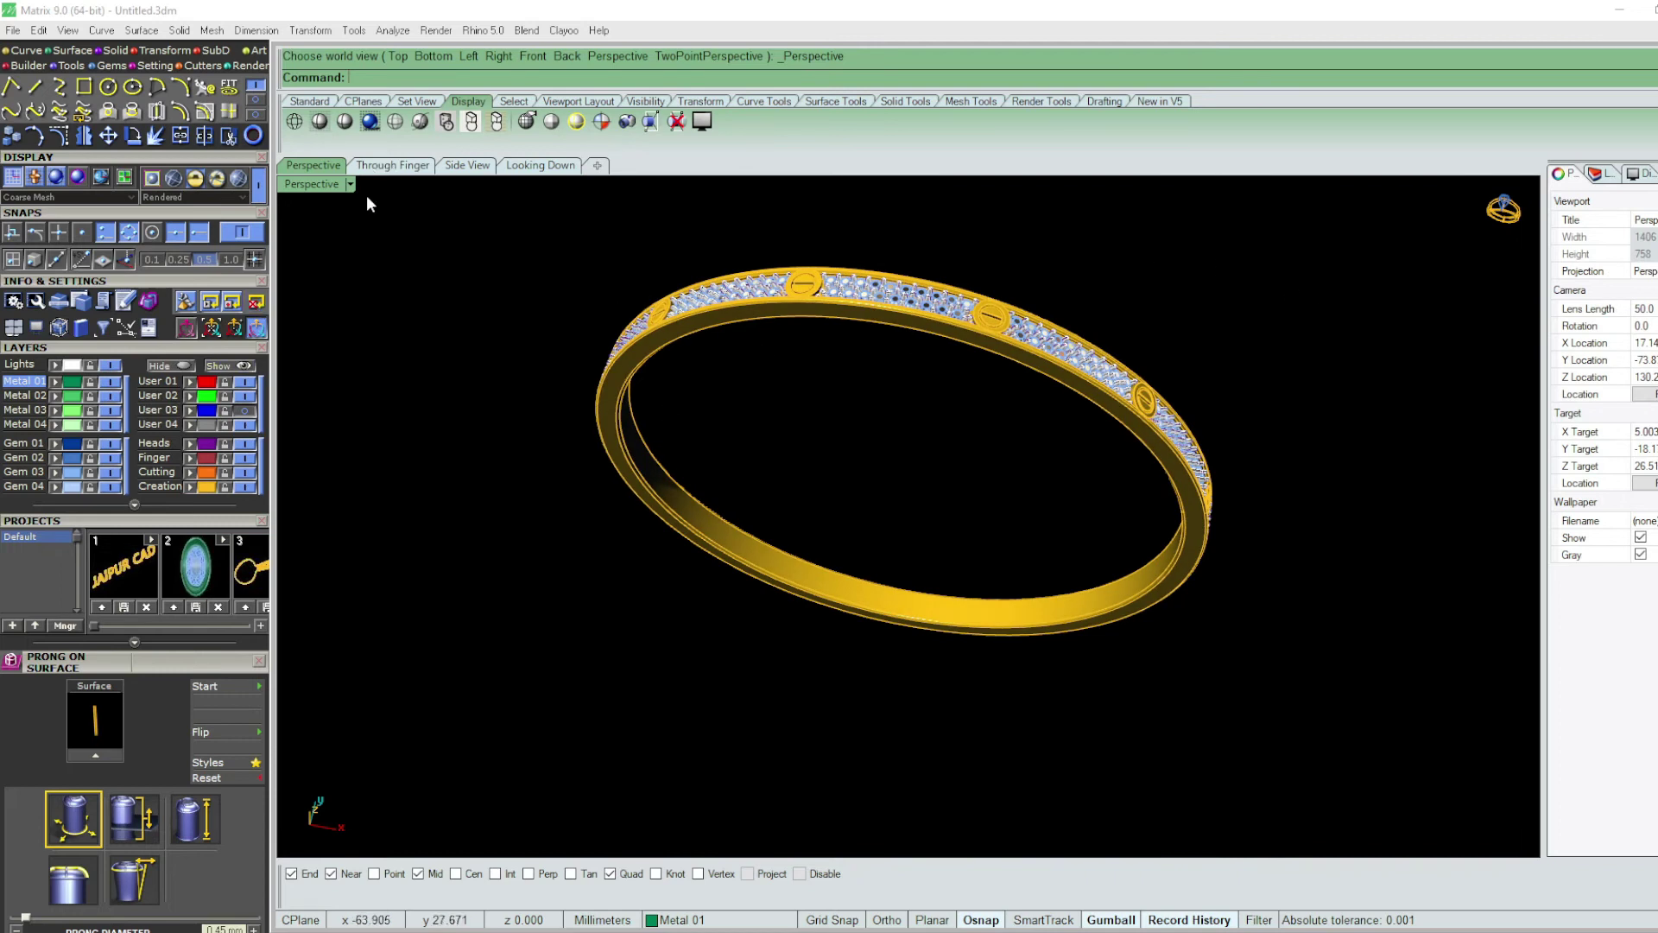
# - Clear earlier selections, then pick all 228 diamonds with the Gem 03 layer select button
pyautogui.click(196, 445)
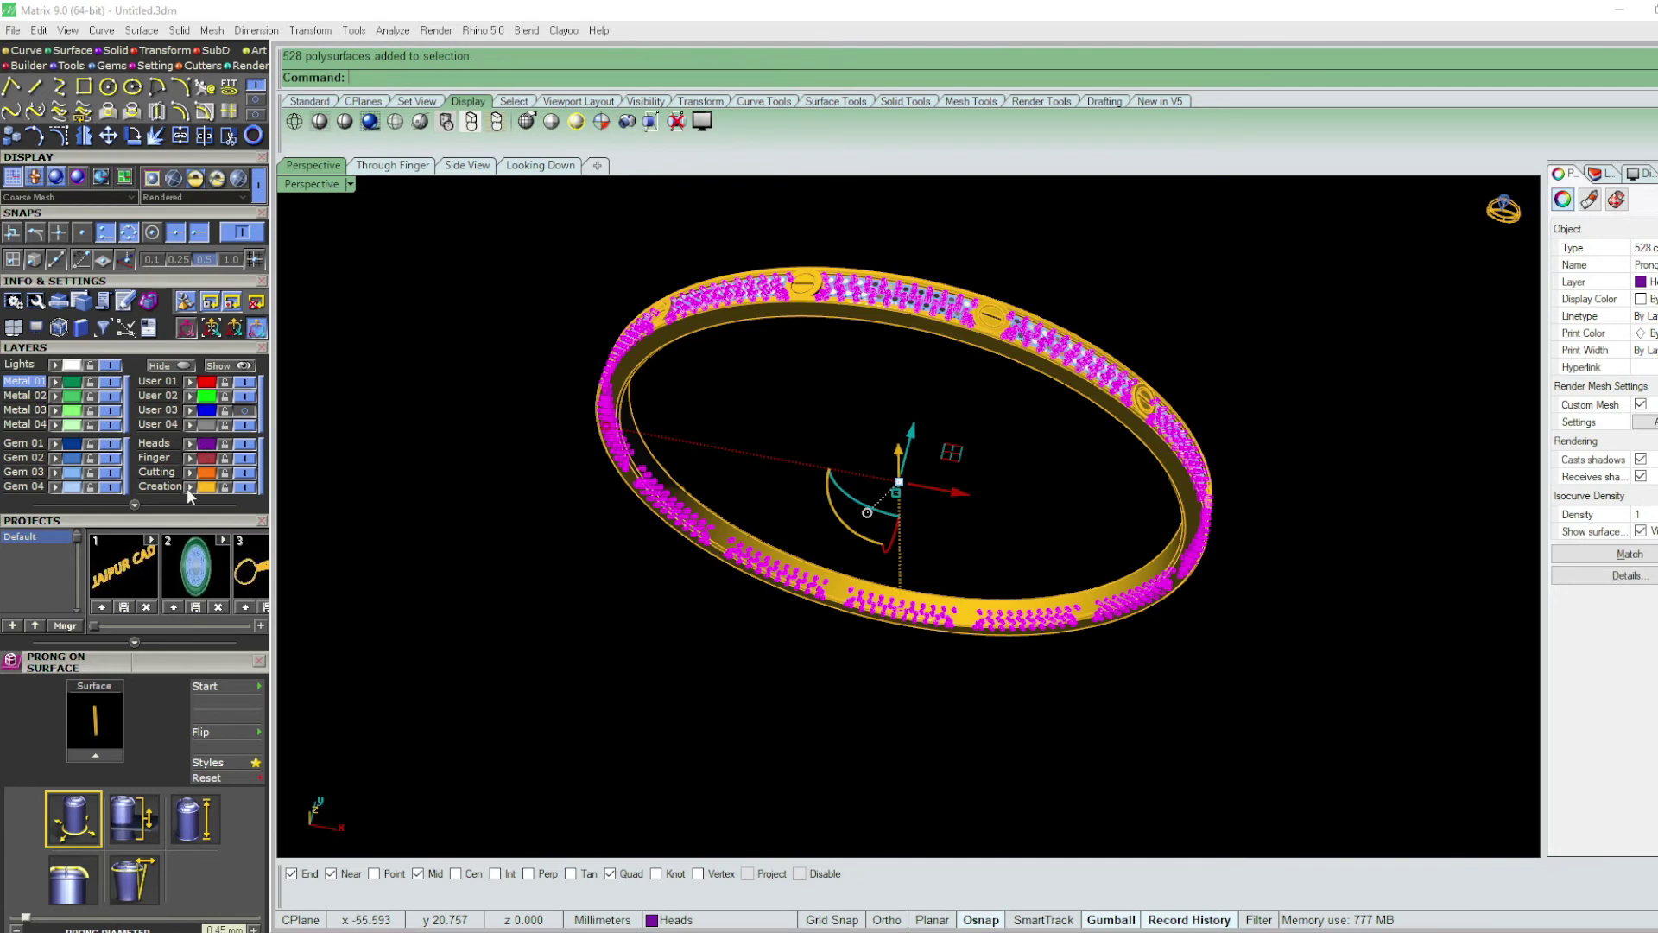
pyautogui.click(907, 383)
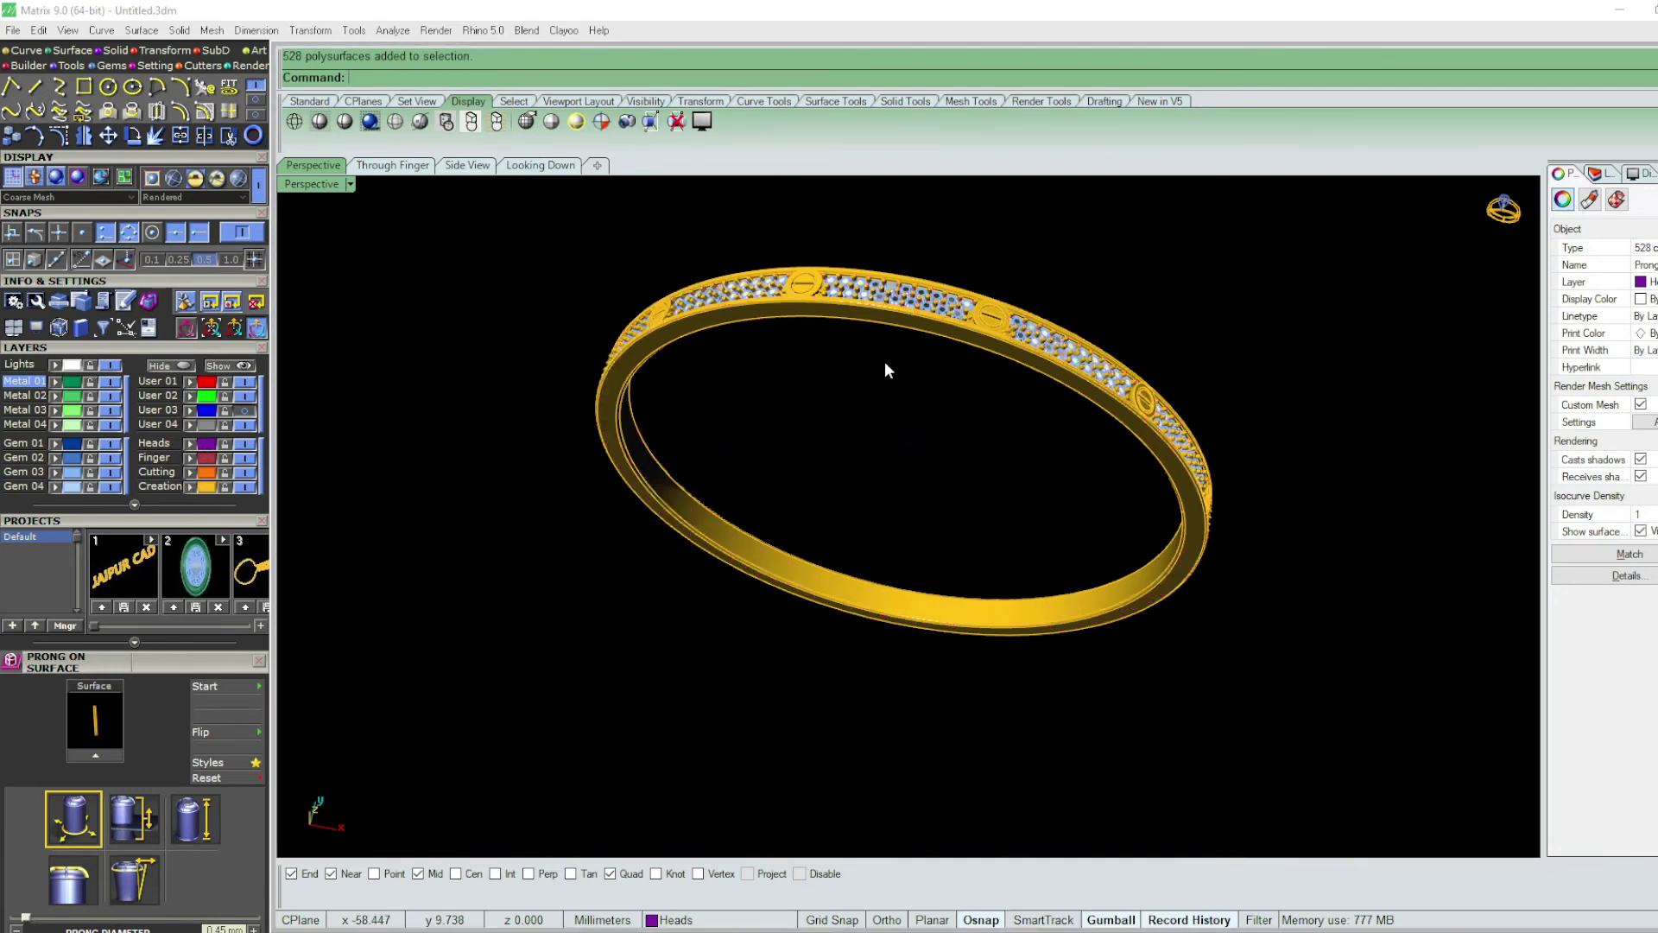
pyautogui.keyDown('shift'); pyautogui.moveTo(1070, 319); pyautogui.dragTo(1067, 342, button='right'); pyautogui.keyUp('shift')
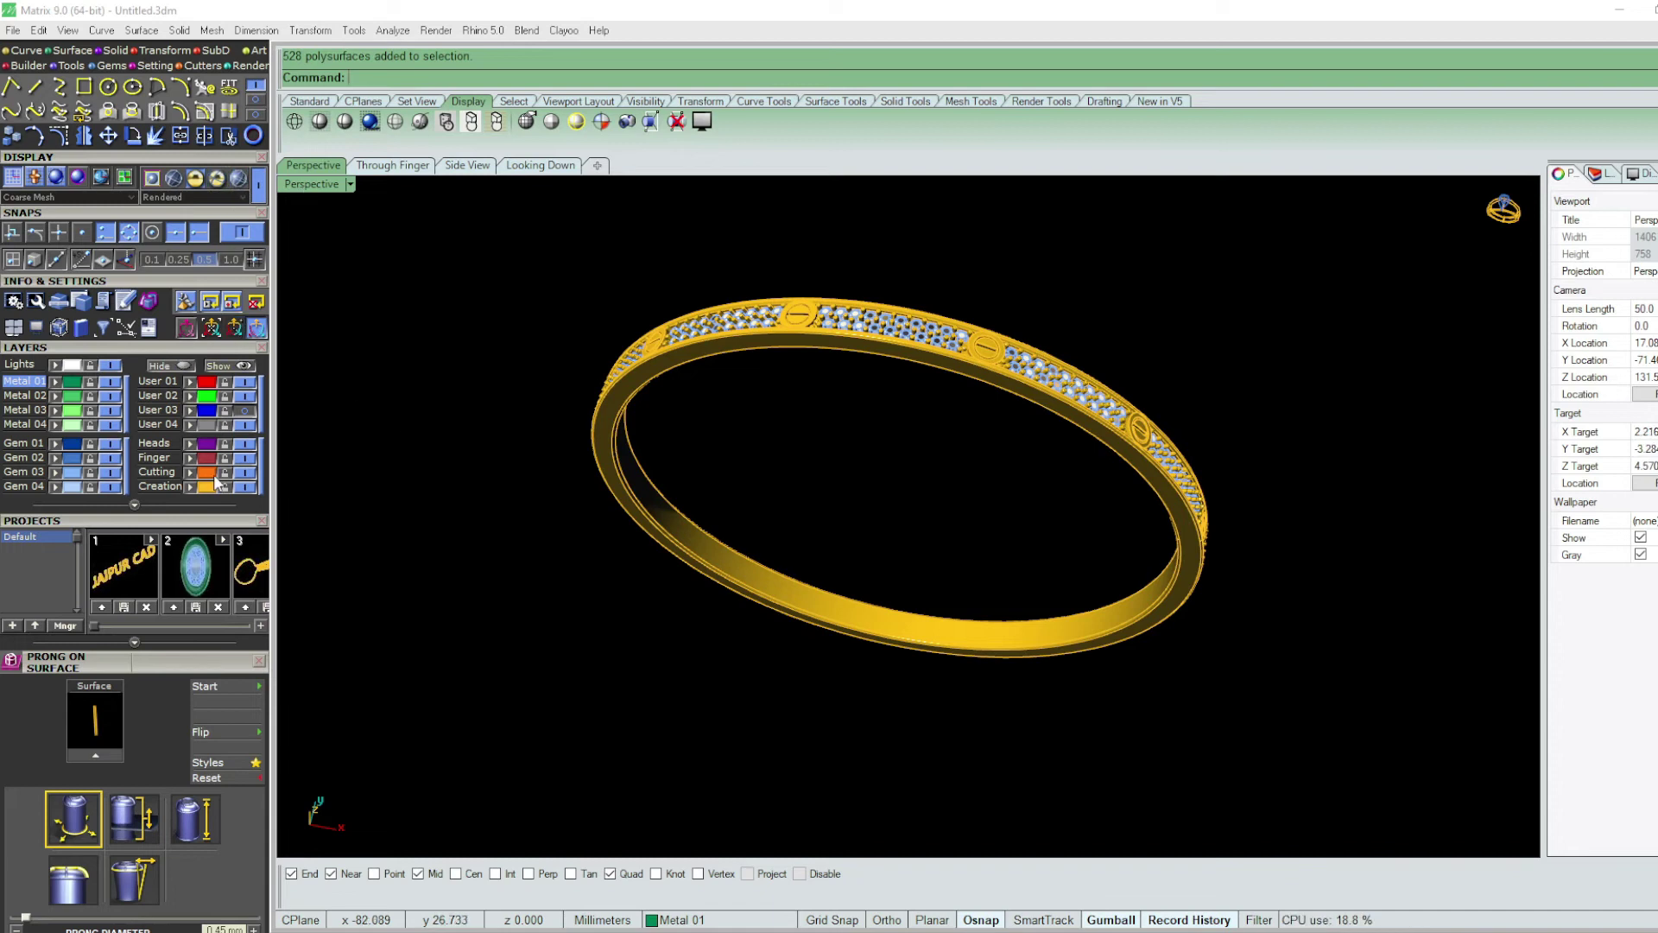
pyautogui.hotkey('ctrl', 'a')
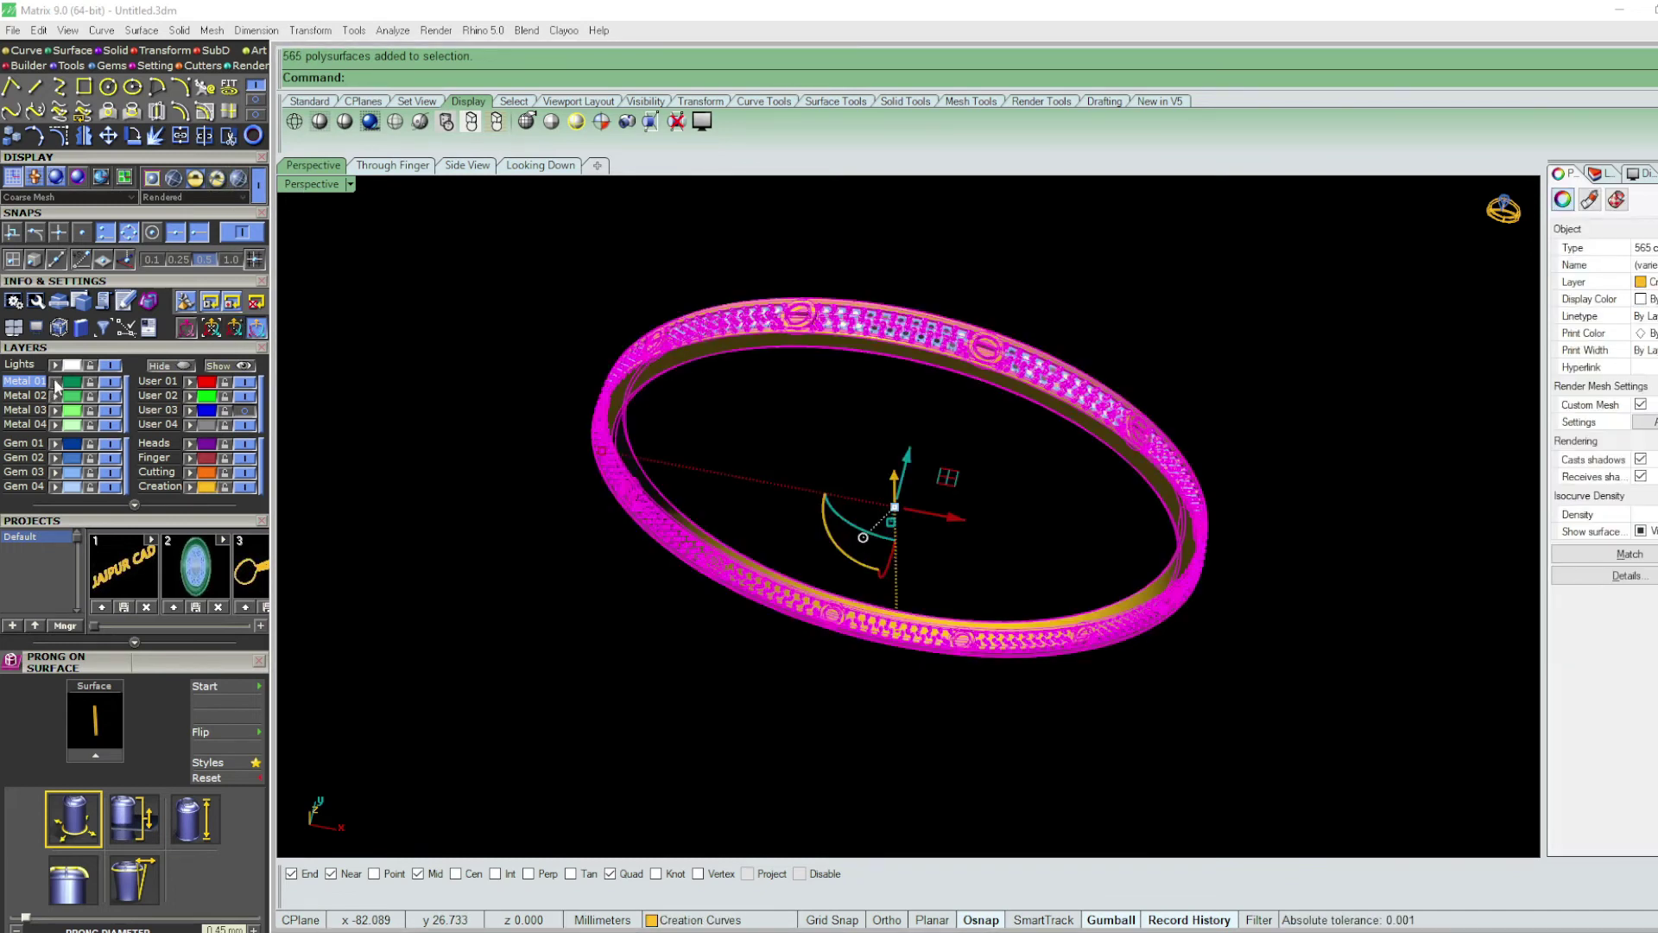
pyautogui.press('Escape')
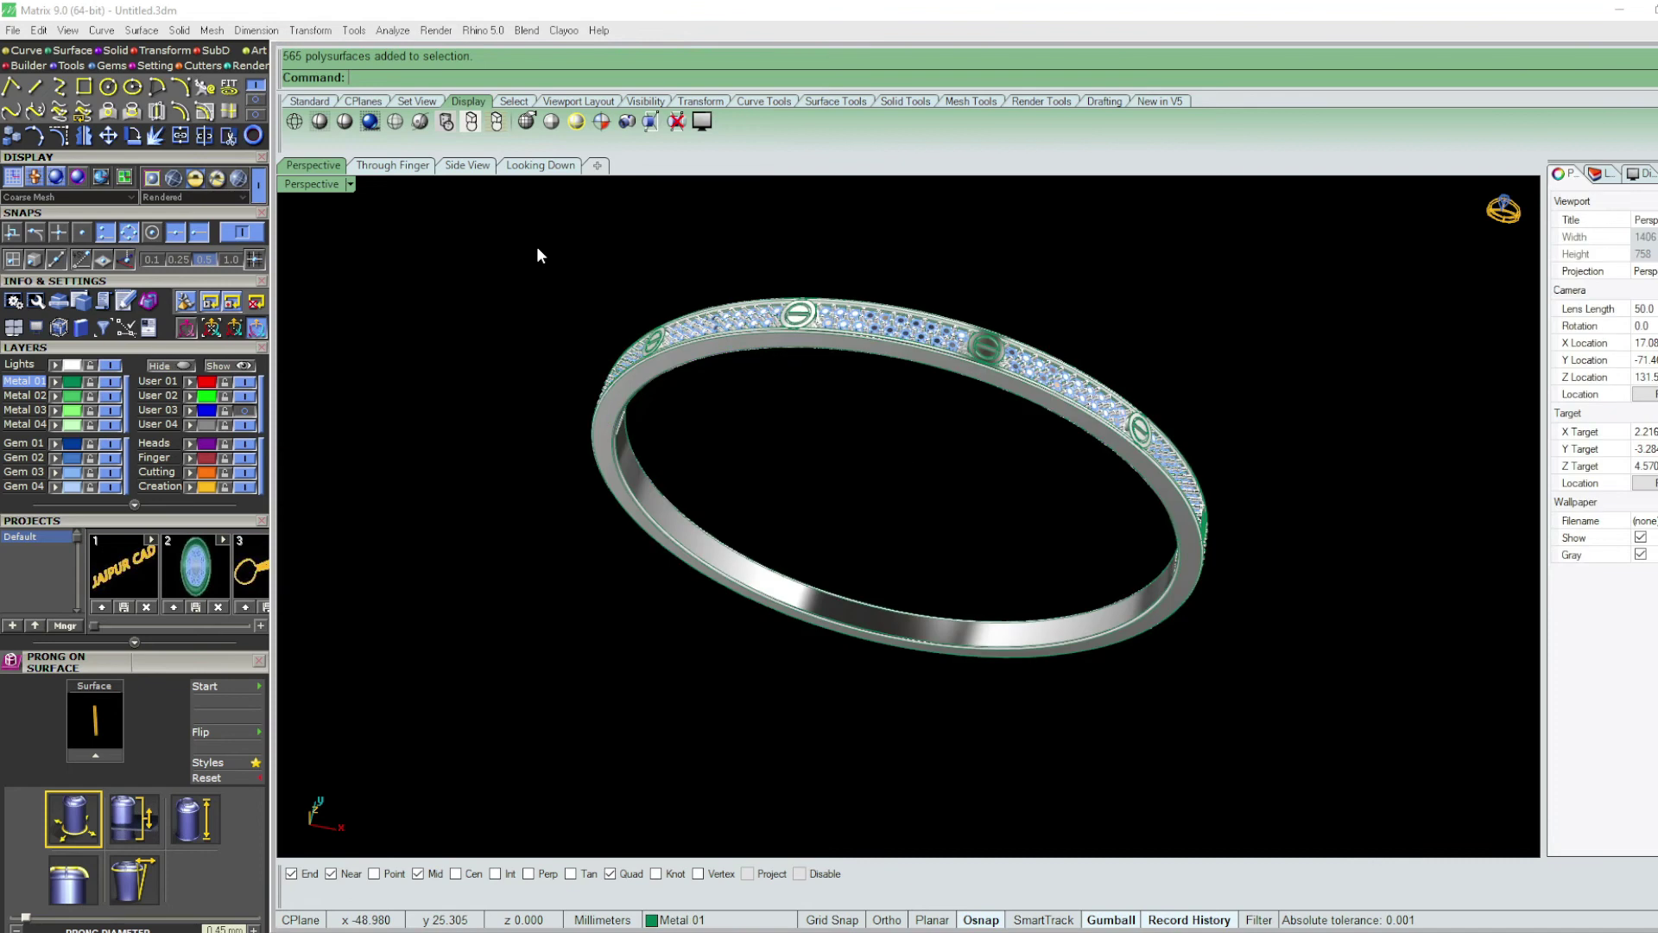
pyautogui.moveTo(913, 442); pyautogui.dragTo(910, 435, button='right')
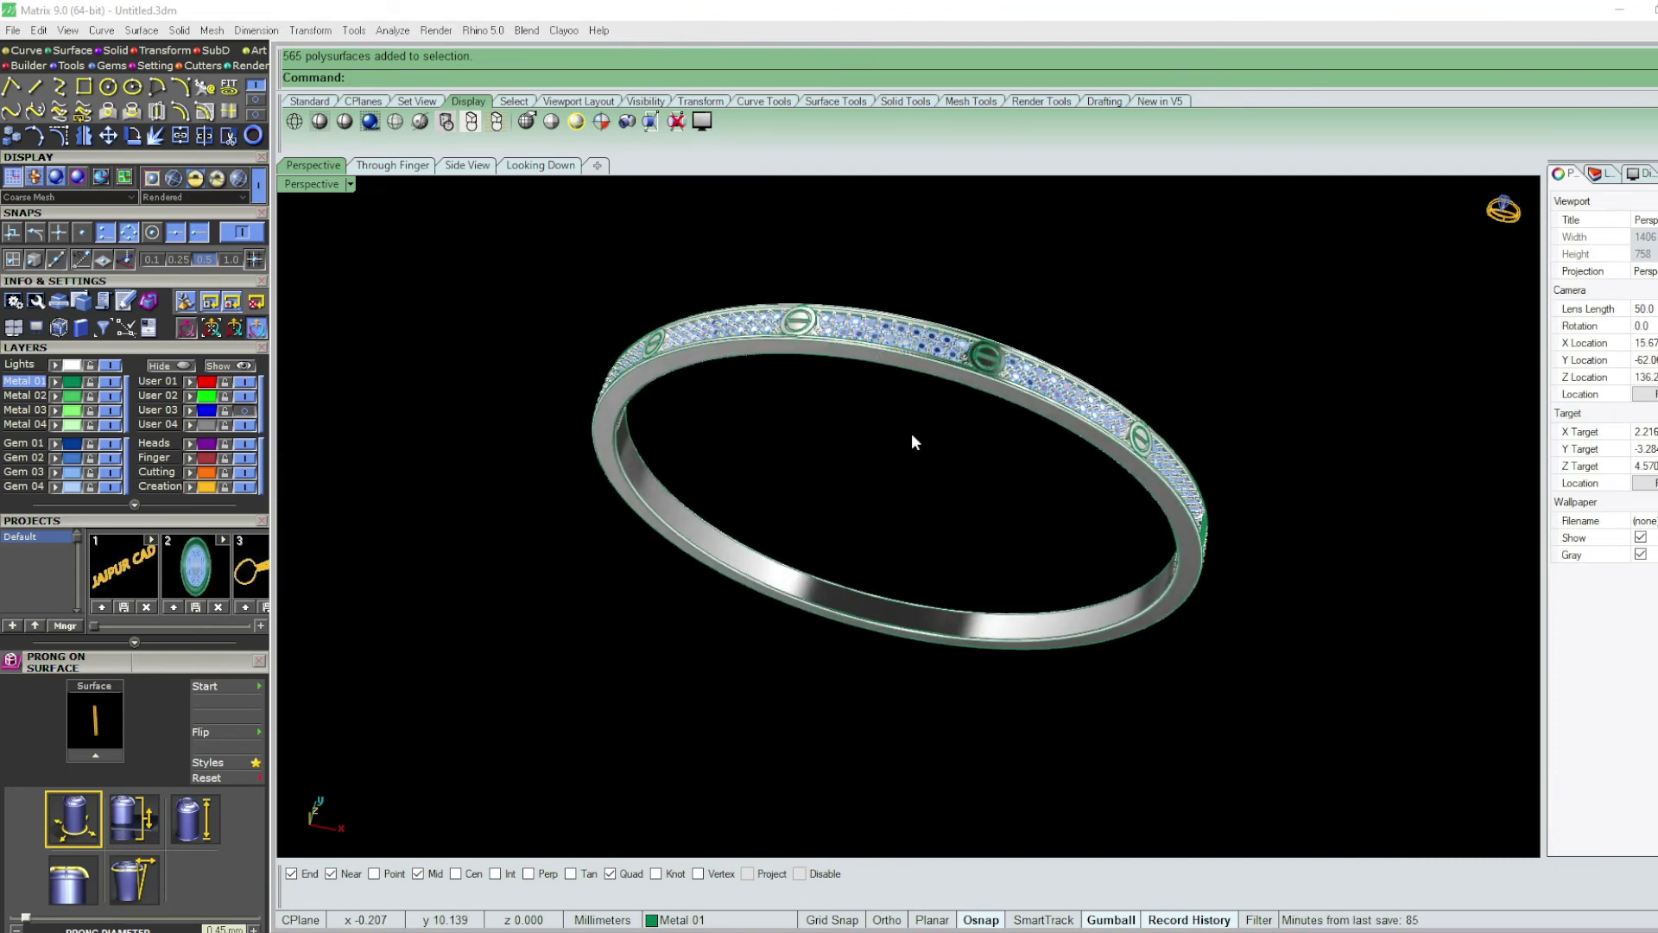
pyautogui.click(84, 474)
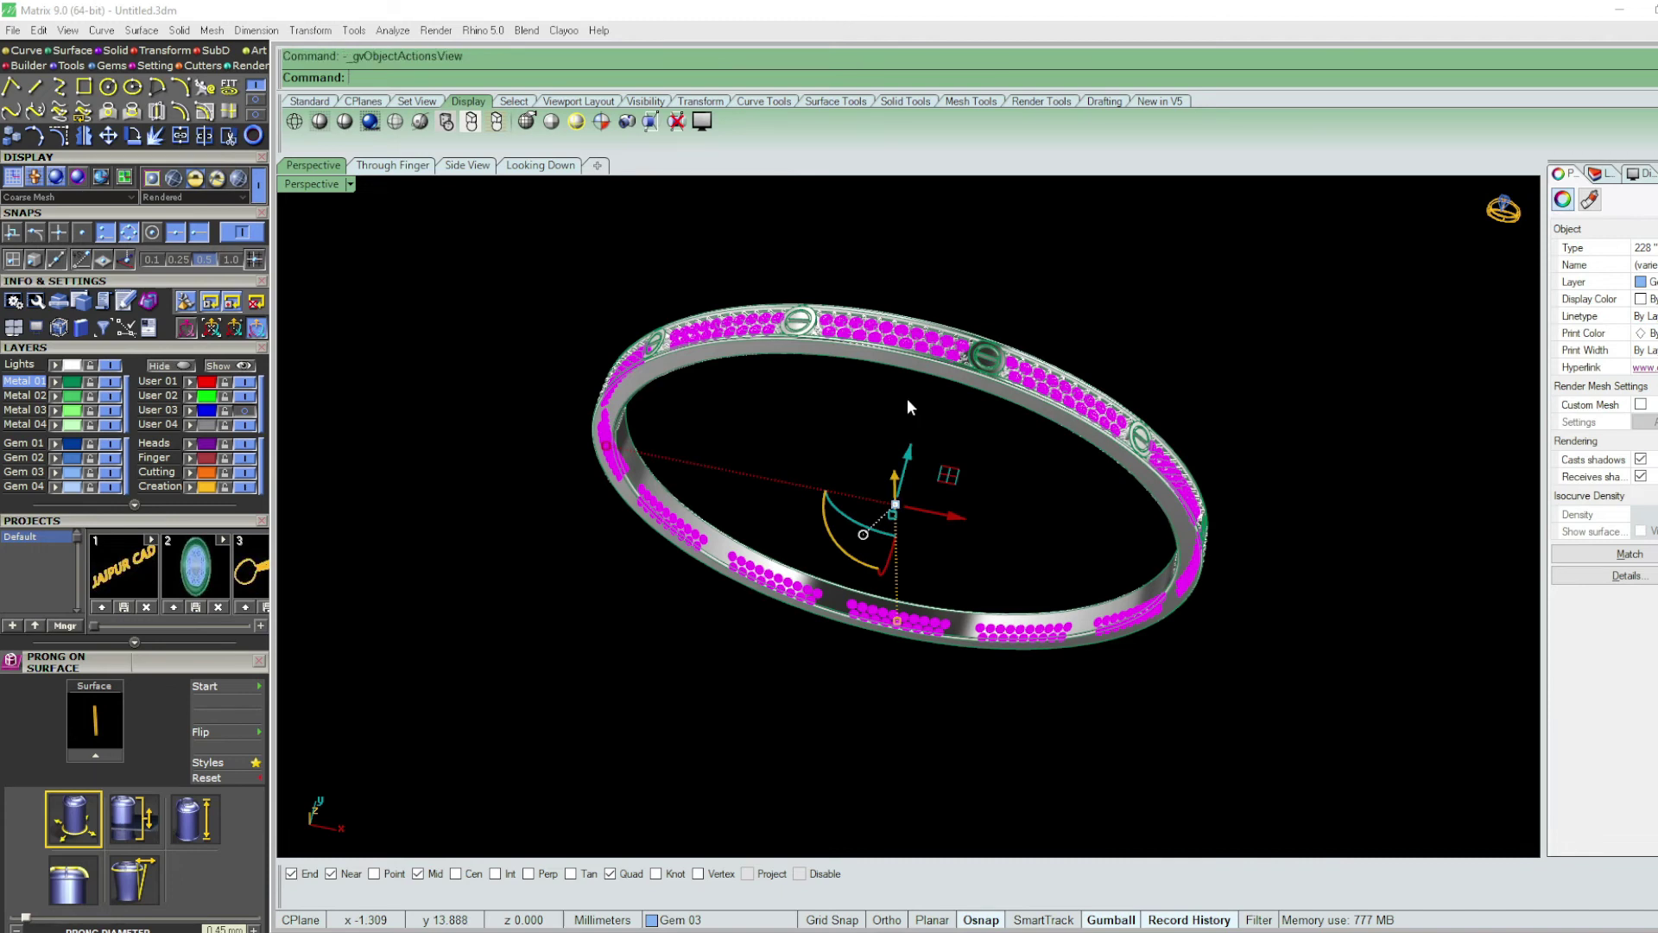
# - Apply Azure Cutter to the selected gems, creating a cutter under every pavé stone
pyautogui.click(972, 495)
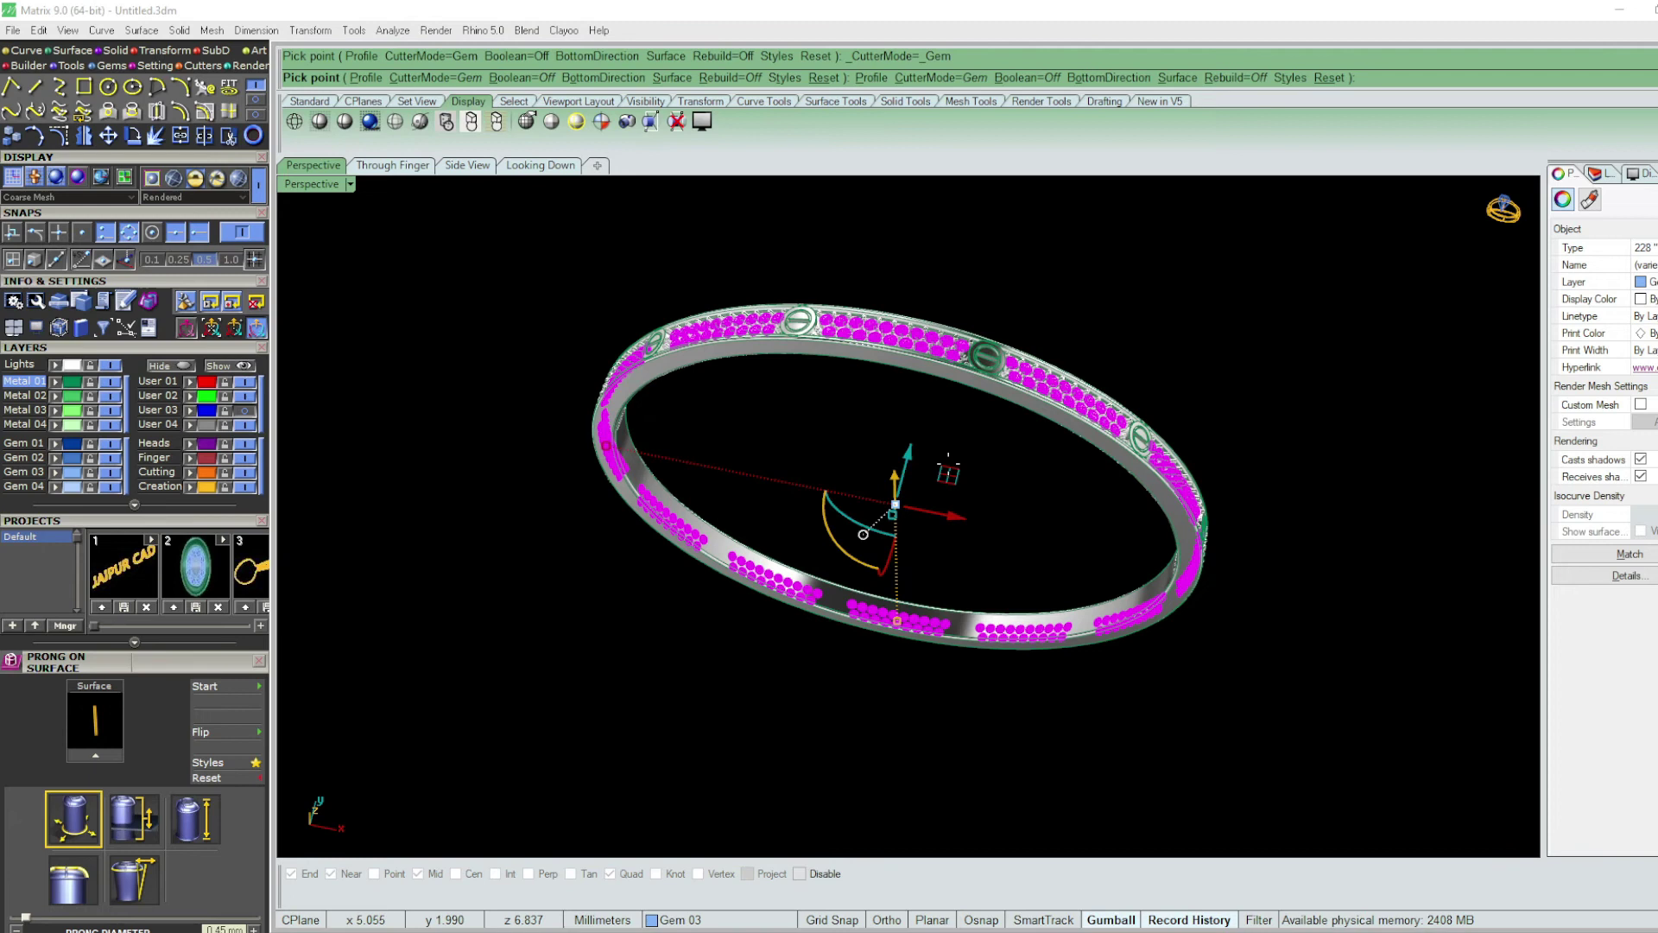
pyautogui.press('Return')
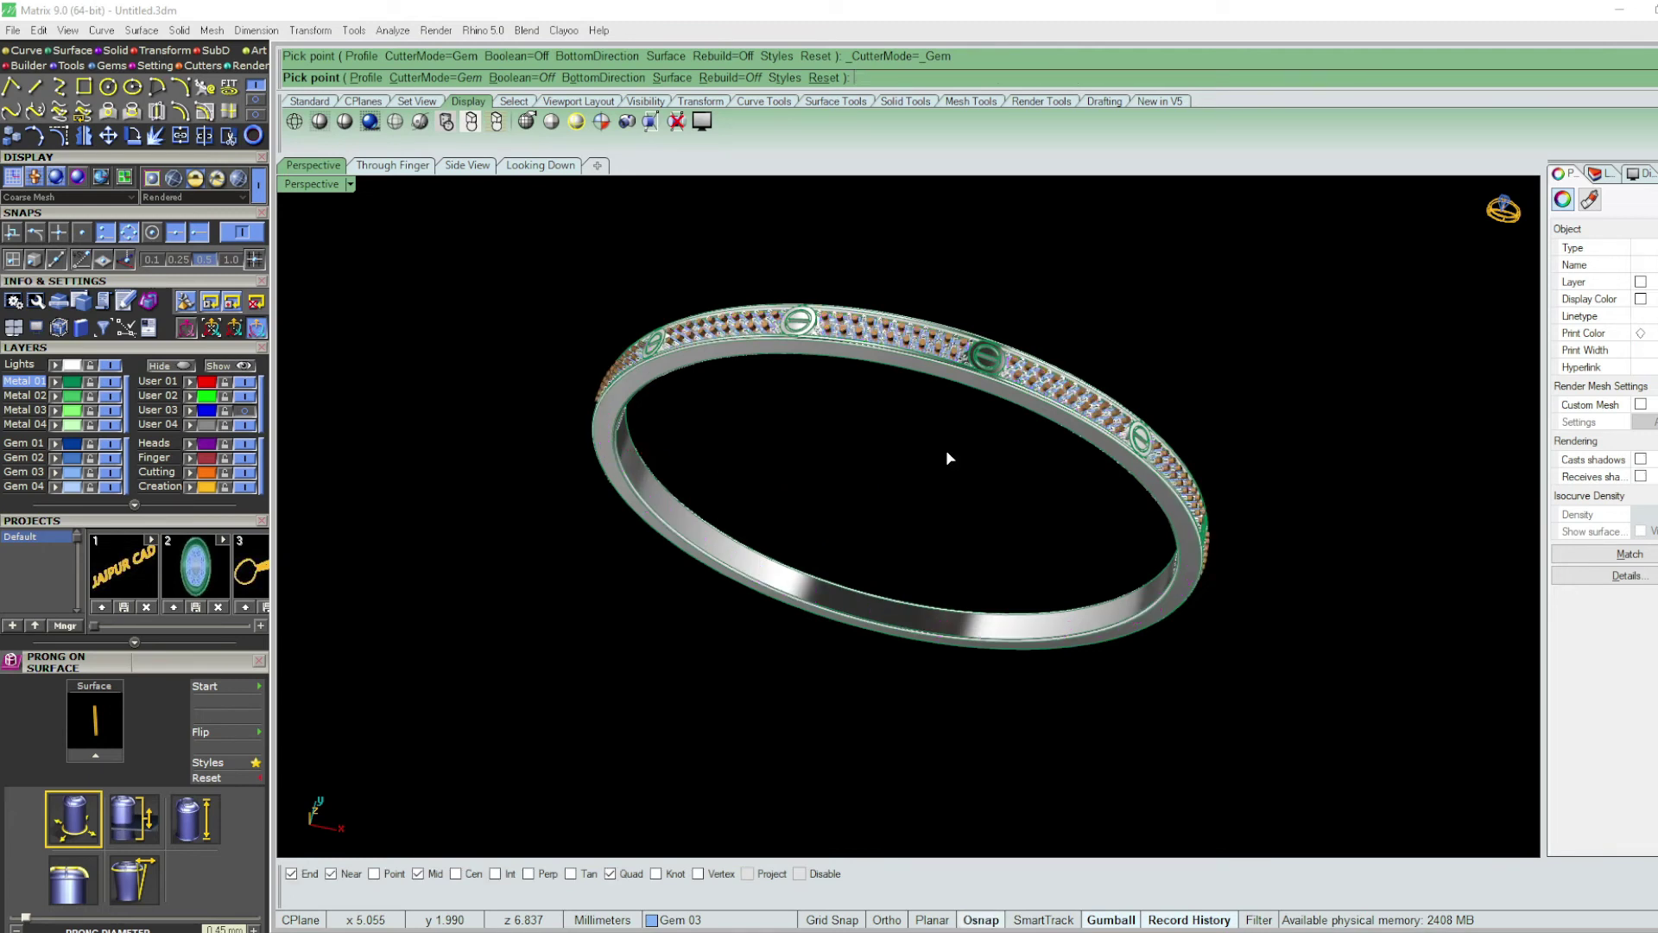
pyautogui.click(1000, 406)
pyautogui.moveTo(970, 426); pyautogui.dragTo(989, 411, button='right')
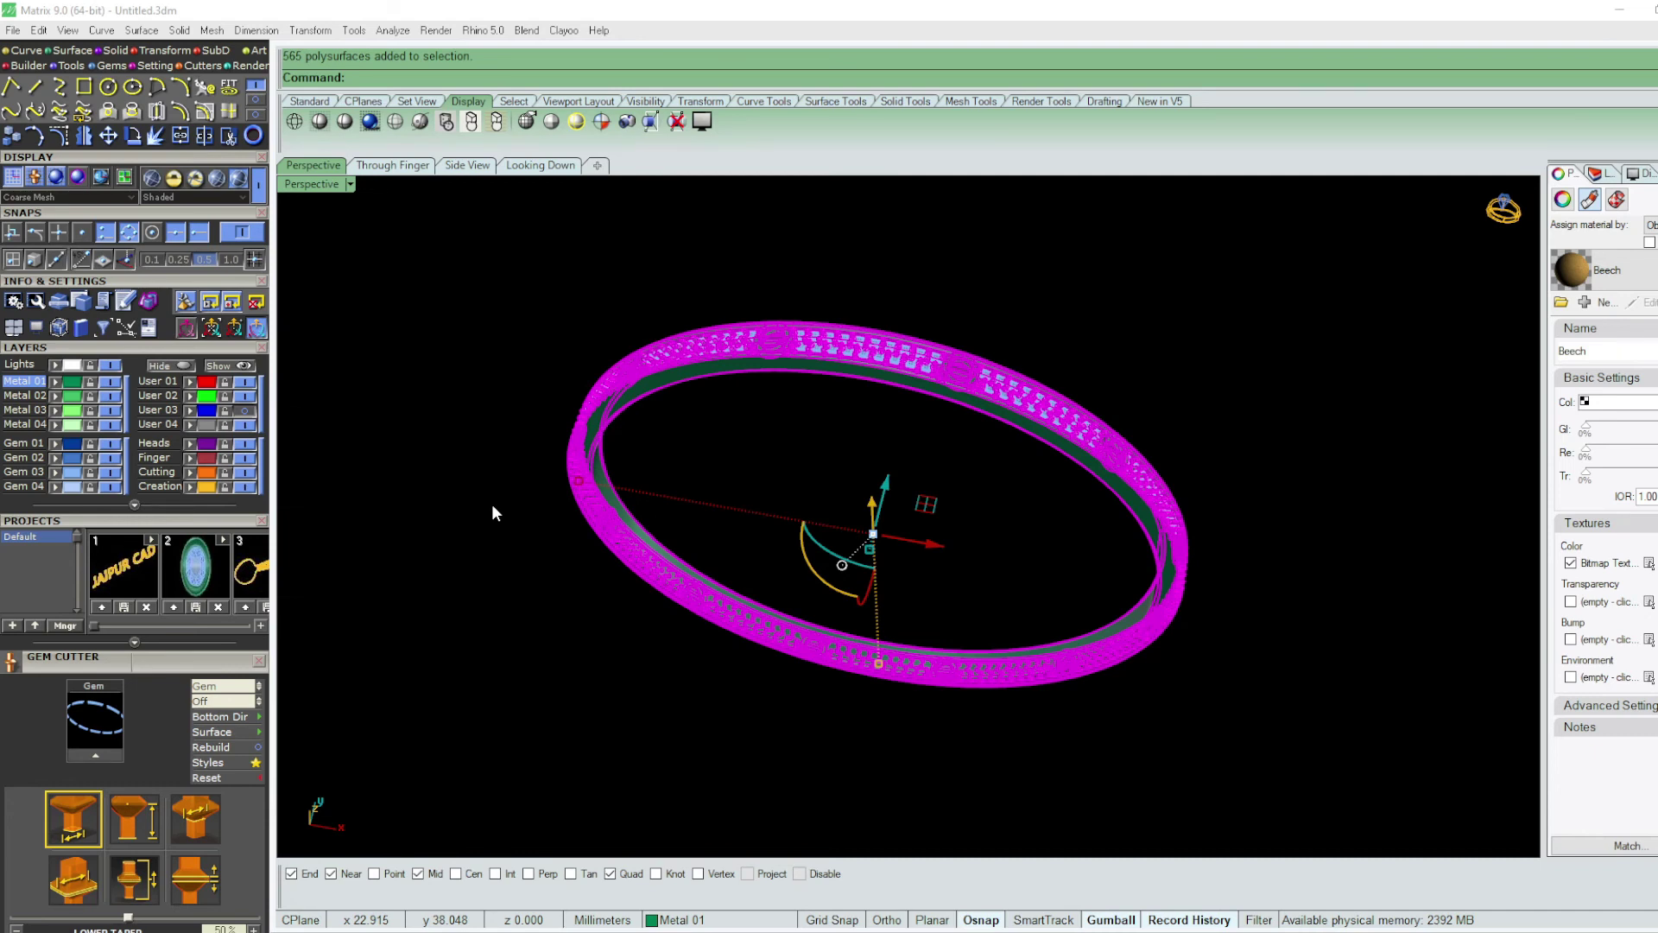
# - Boolean the gem cutters out of the band and orbit to inspect the seat holes
pyautogui.press('Return')
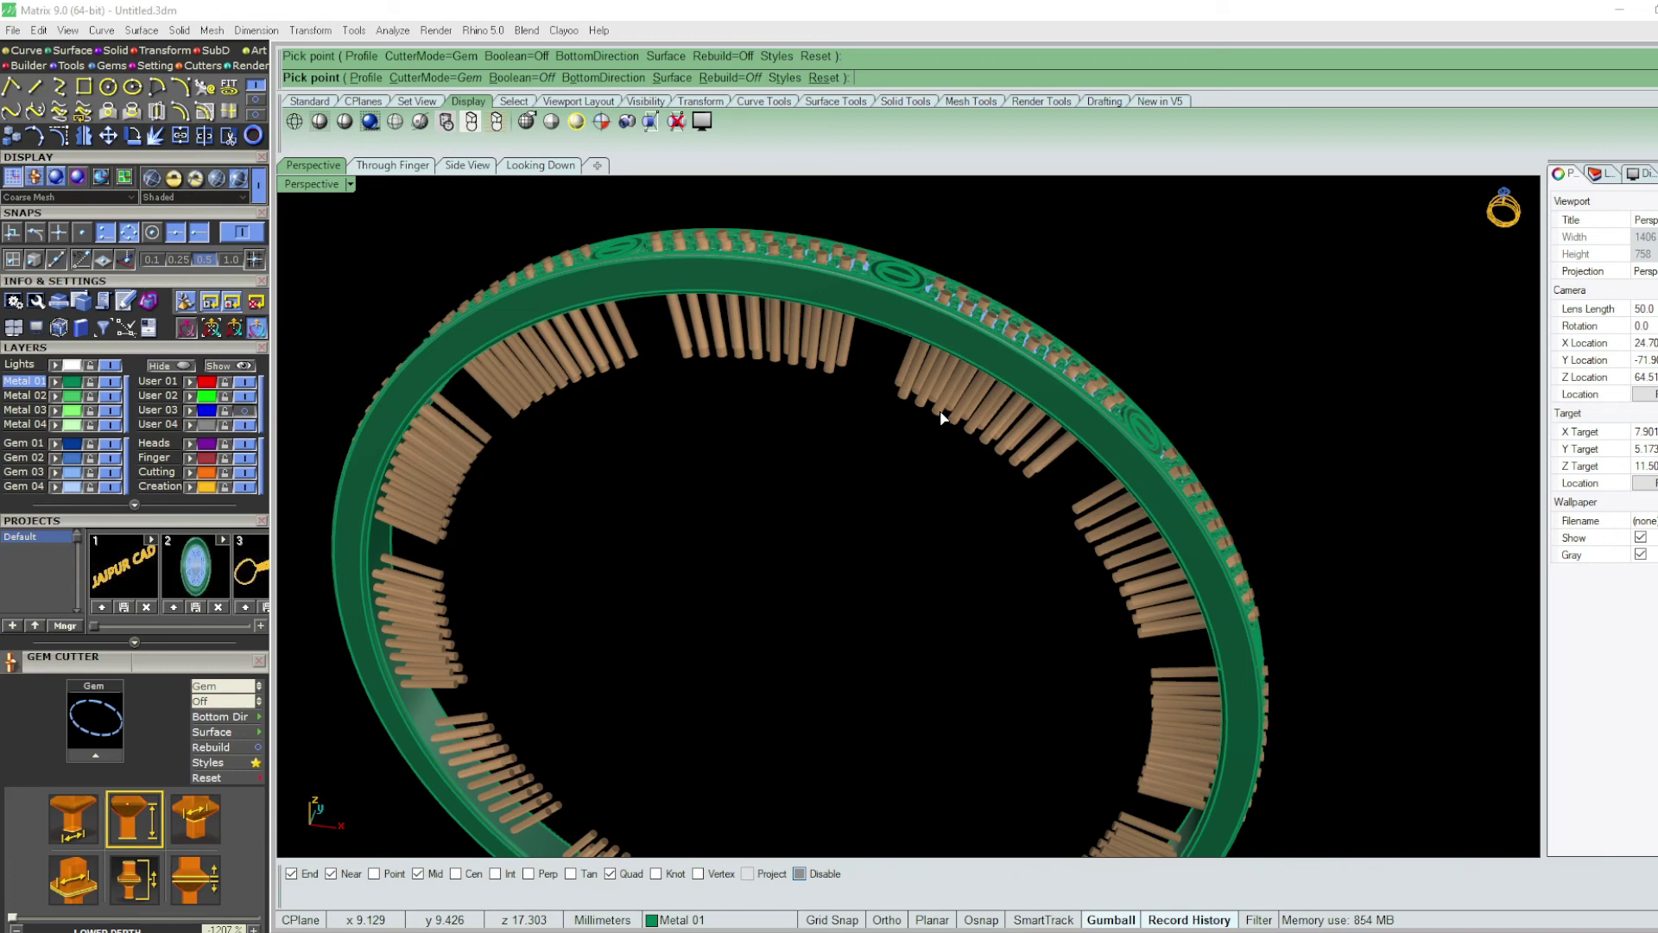
pyautogui.moveTo(941, 418); pyautogui.dragTo(848, 515, button='right')
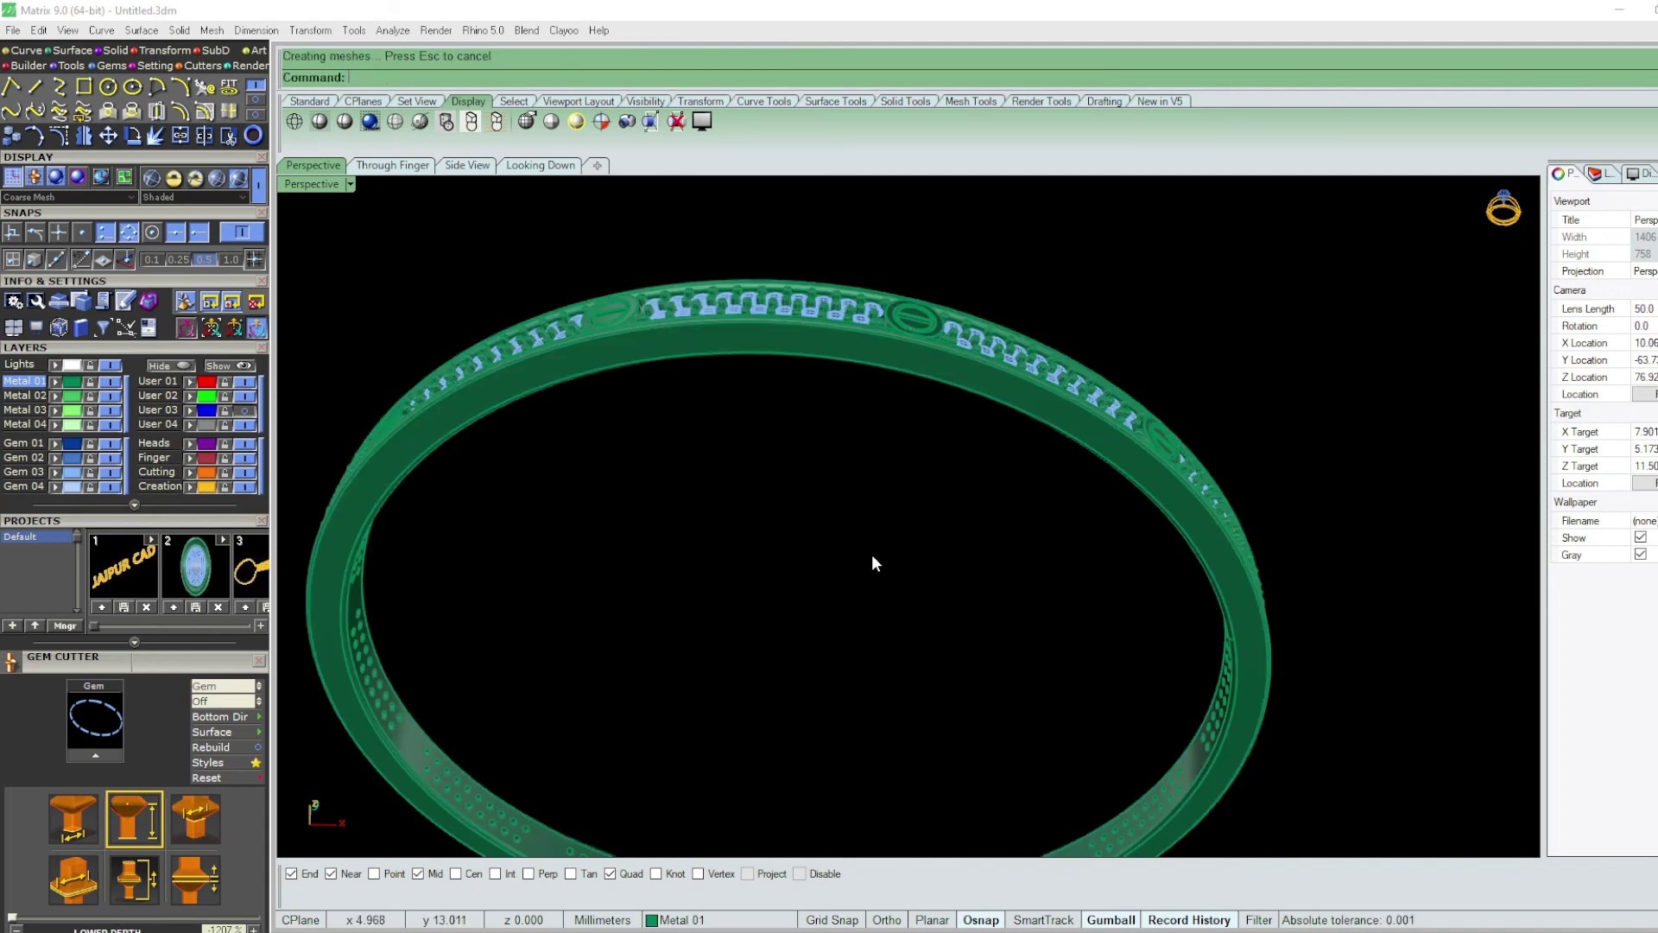
pyautogui.scroll(-2, 881, 484)
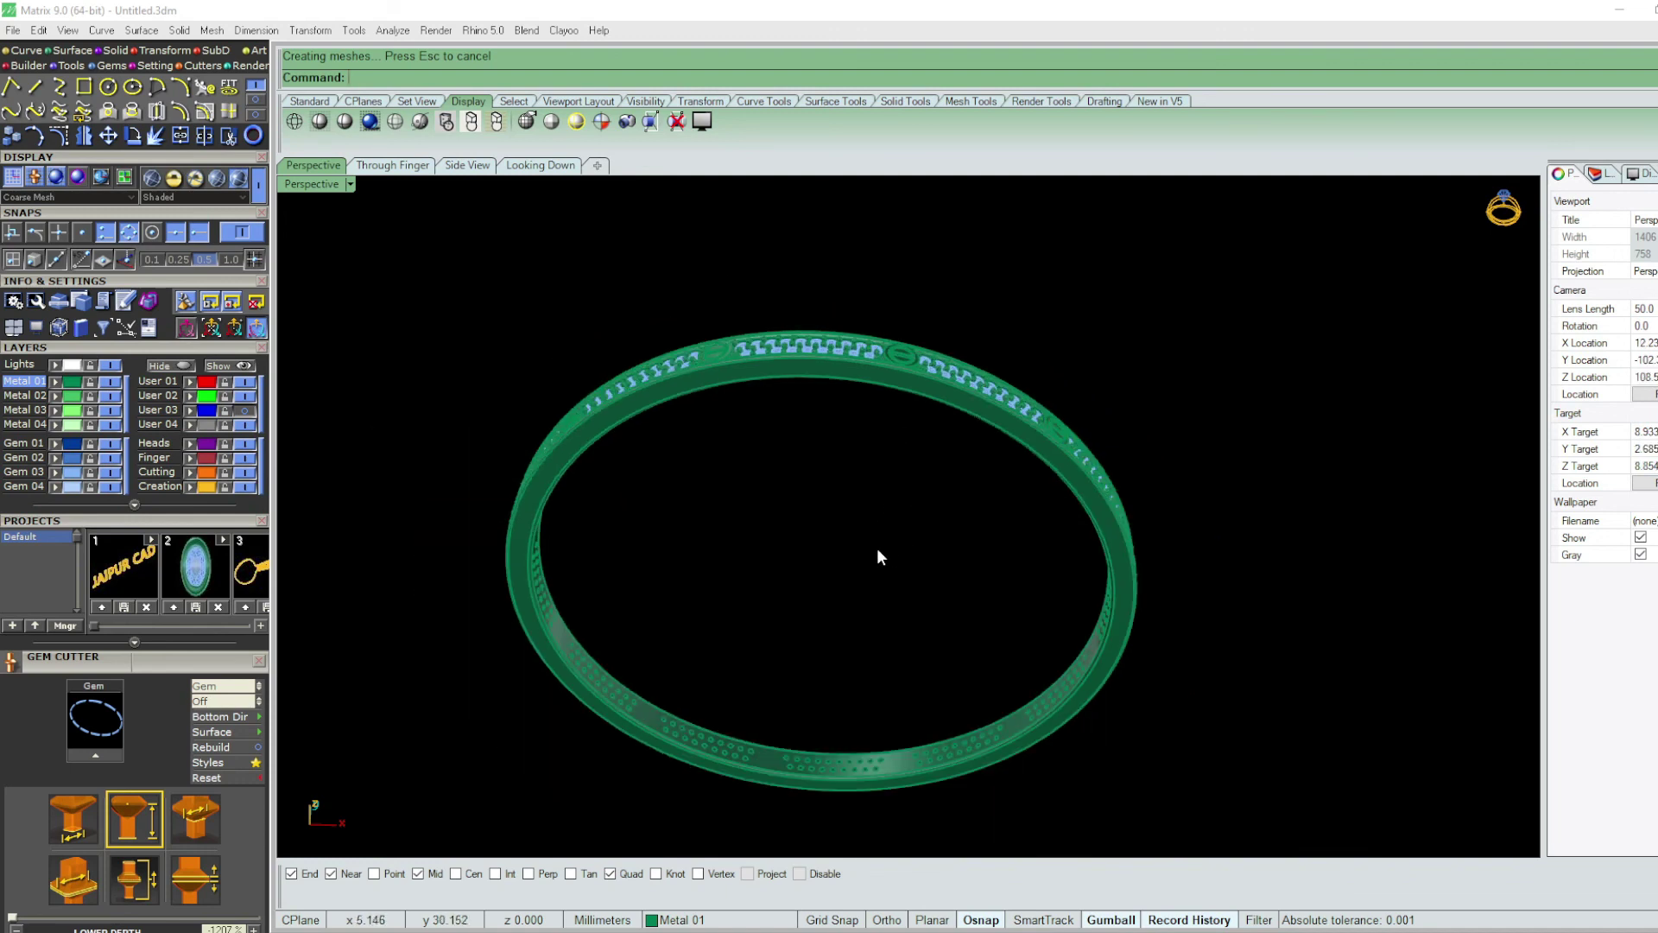
pyautogui.scroll(-1, 878, 518)
pyautogui.moveTo(997, 525)
pyautogui.mouseDown(button='right')
pyautogui.moveTo(1014, 444)
pyautogui.moveTo(981, 340)
pyautogui.moveTo(940, 310)
pyautogui.moveTo(874, 316)
pyautogui.moveTo(873, 489)
pyautogui.moveTo(863, 449)
pyautogui.mouseUp(button='right')
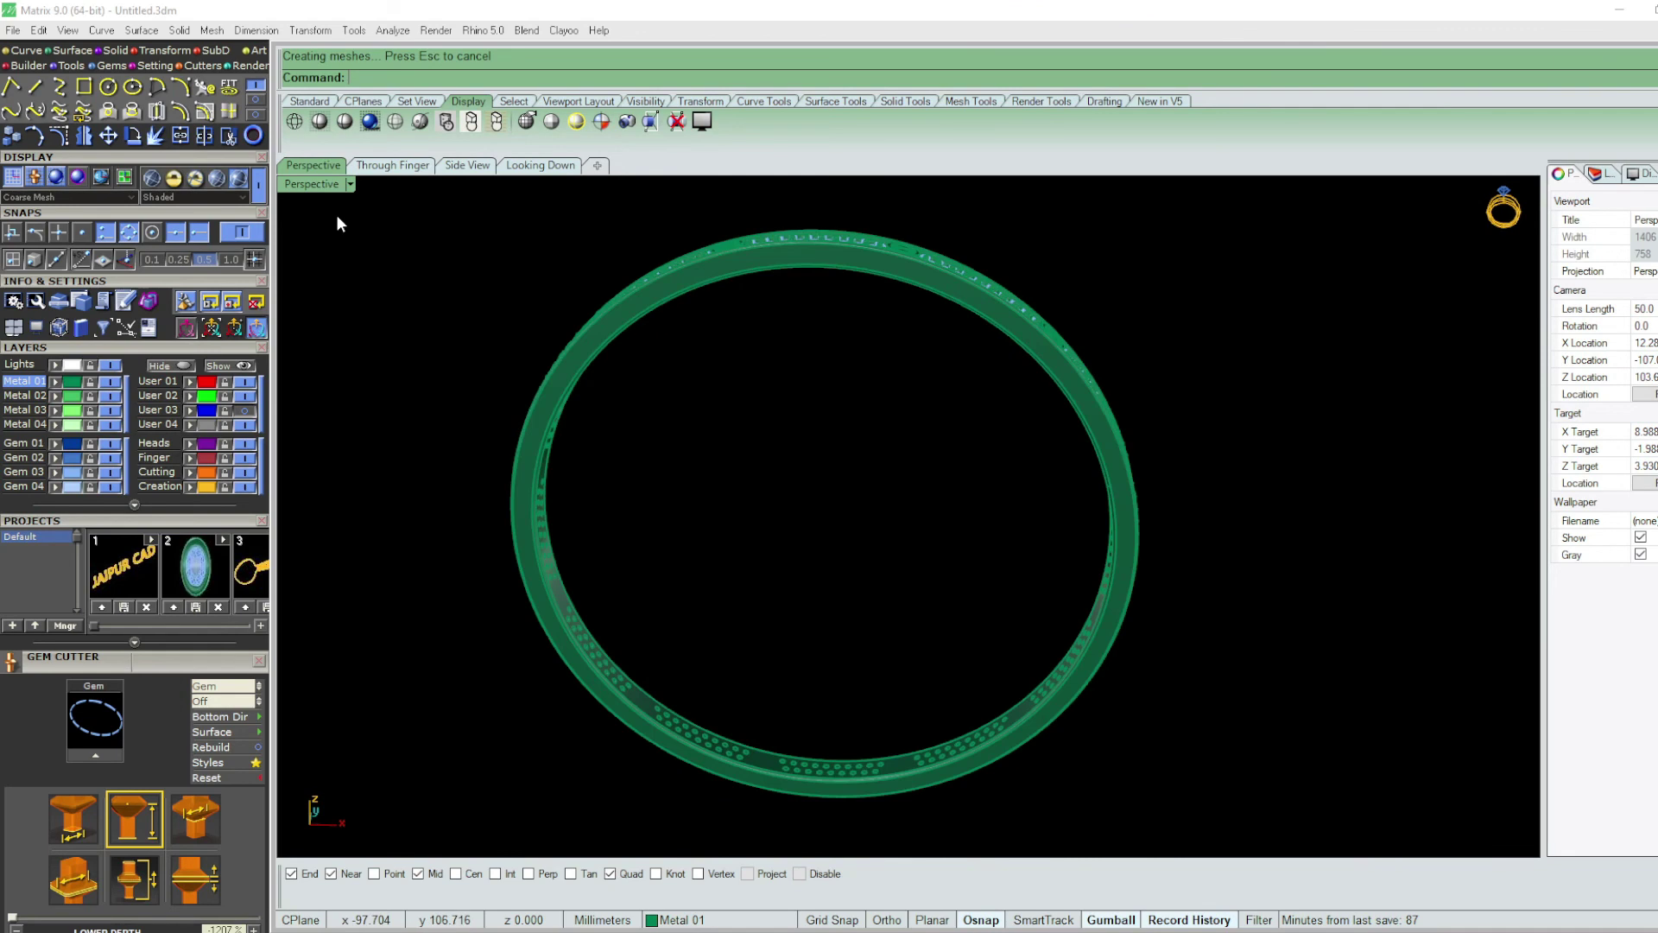
# - Set the Perspective viewport to Rendered and run a SHADE preview of the bangle
pyautogui.click(351, 184)
pyautogui.click(406, 77)
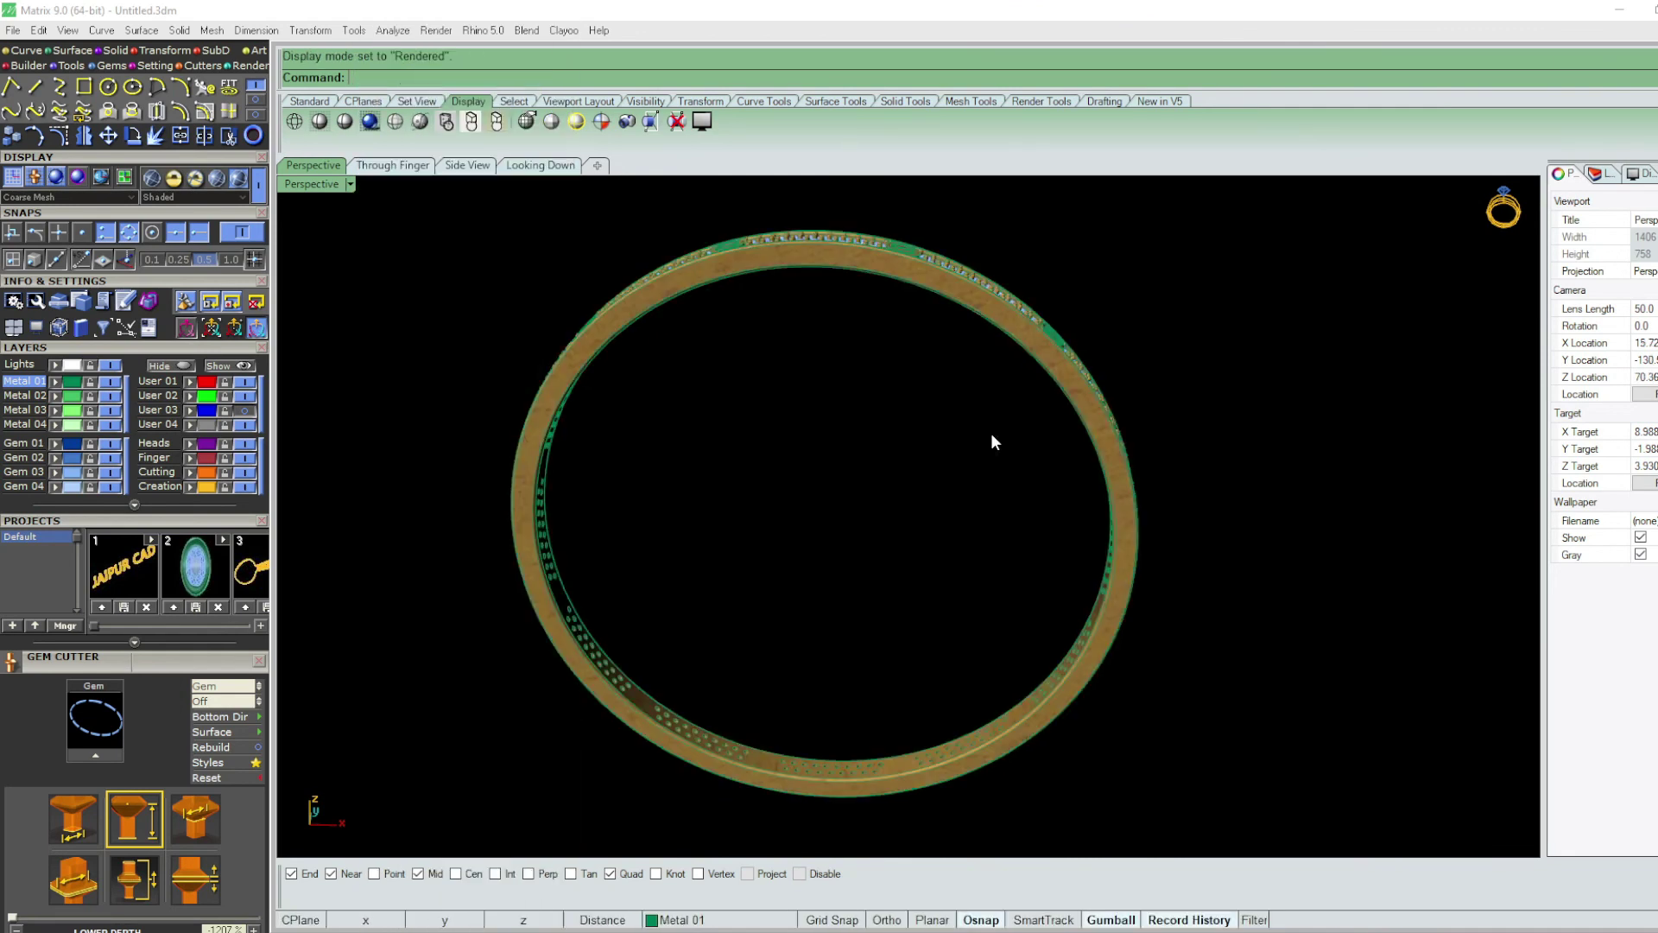
pyautogui.moveTo(859, 493); pyautogui.dragTo(860, 540, button='right')
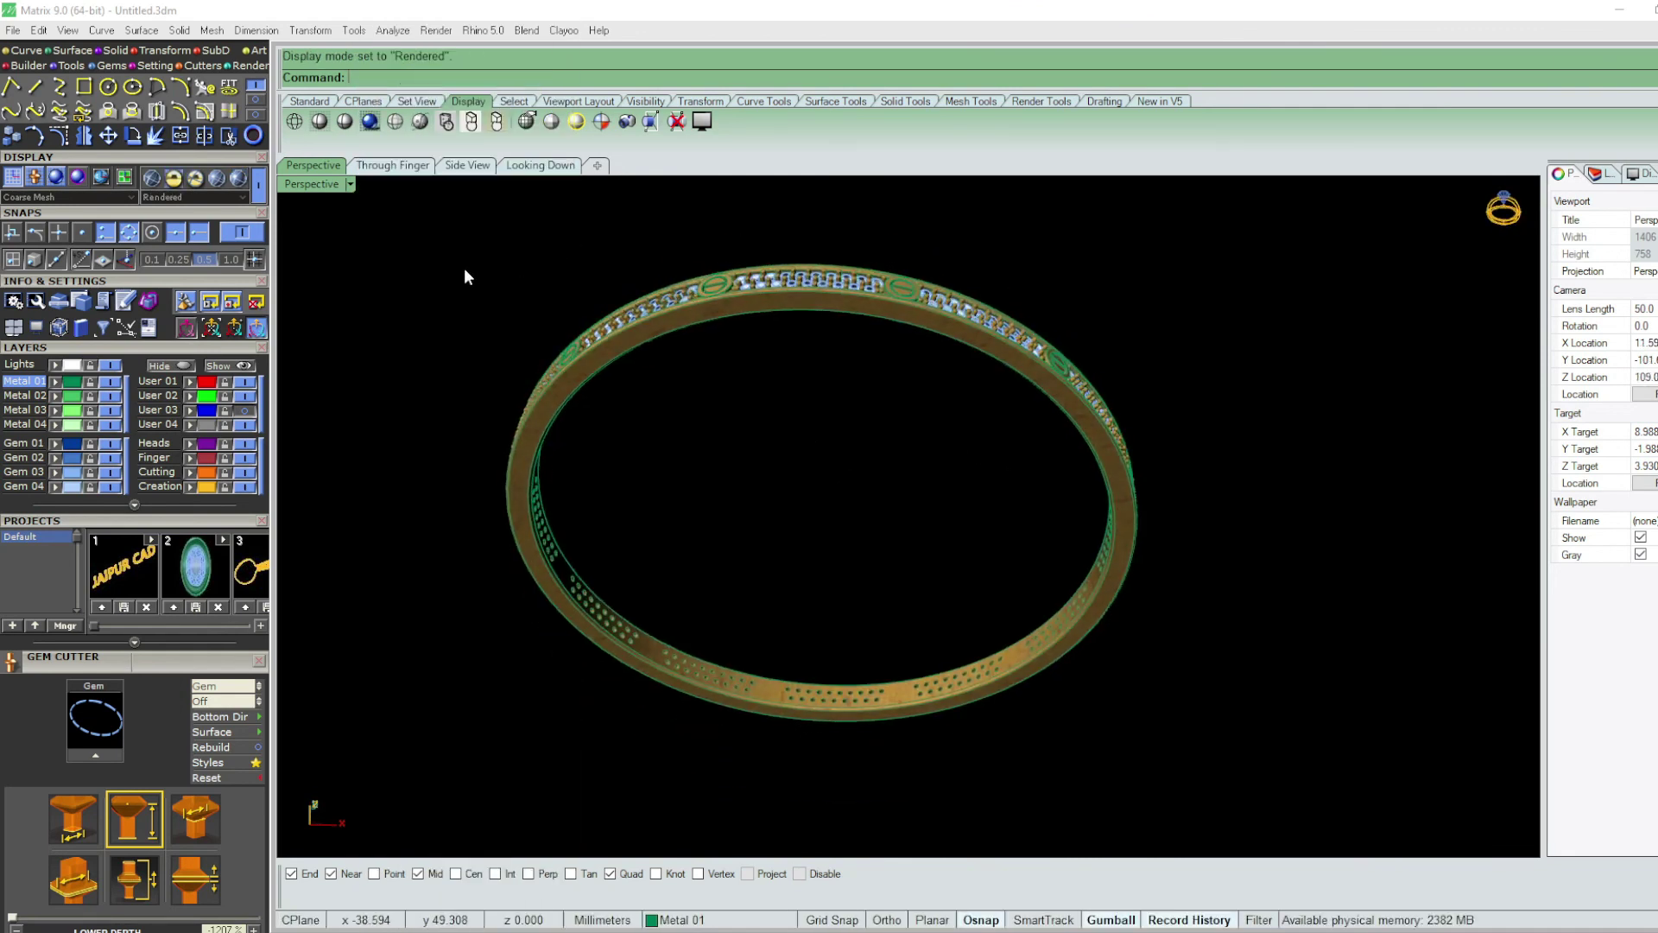
pyautogui.hotkey('ctrl', 'alt', 's')
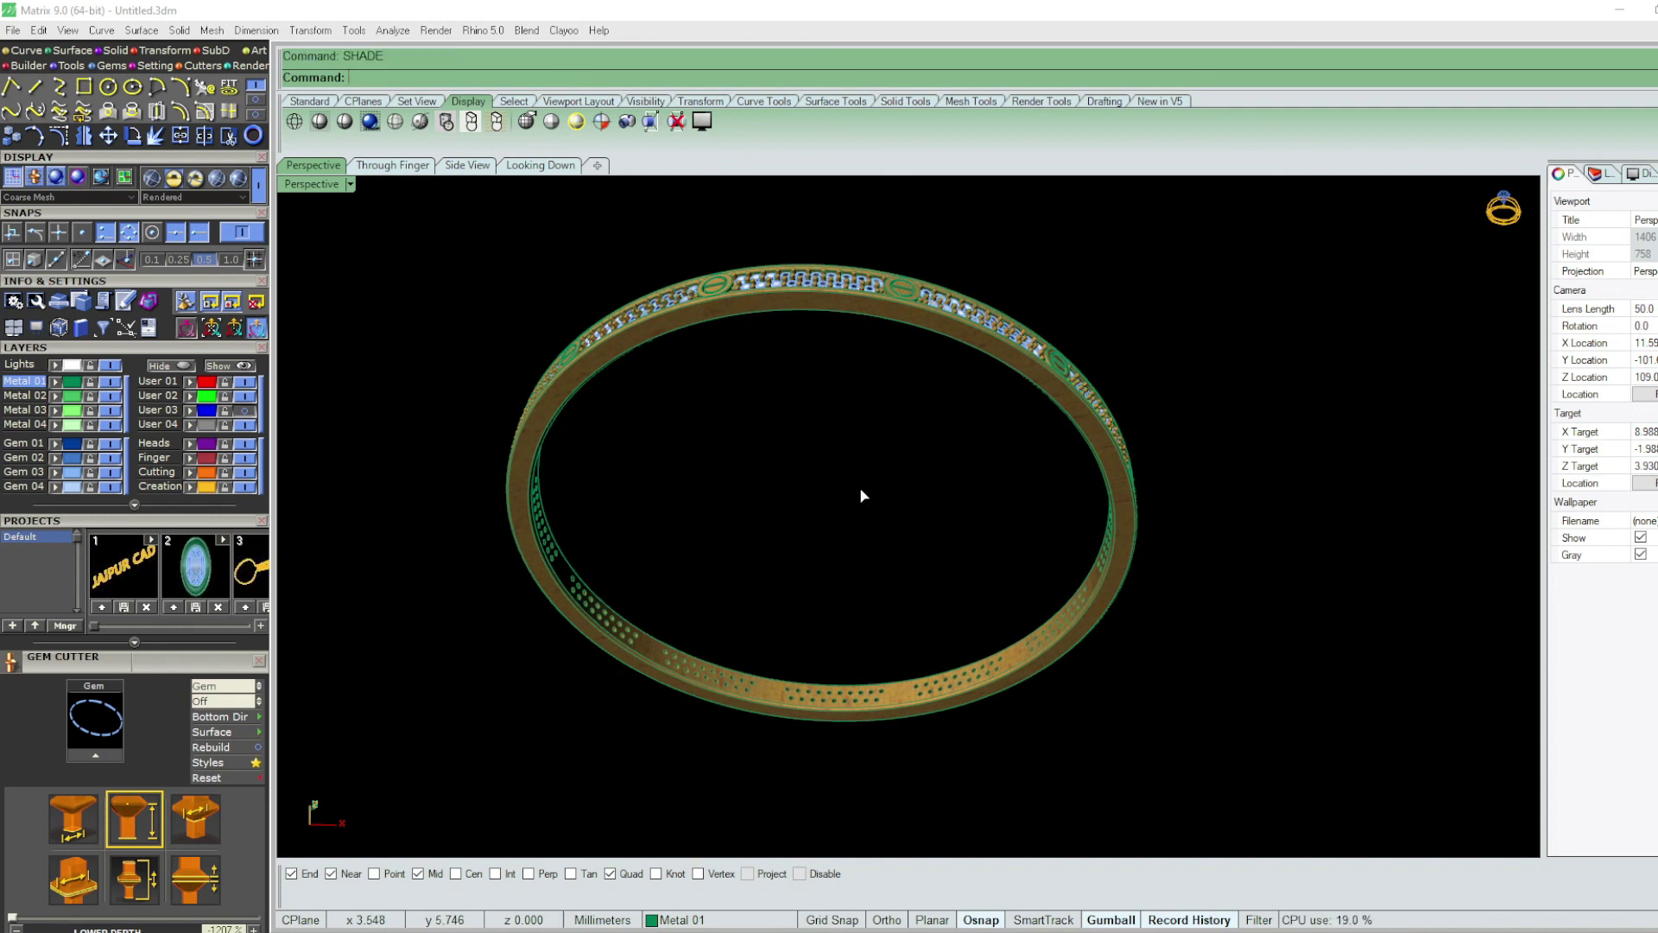
pyautogui.moveTo(896, 544)
pyautogui.mouseDown(button='right')
pyautogui.moveTo(881, 655)
pyautogui.moveTo(918, 560)
pyautogui.moveTo(950, 553)
pyautogui.mouseUp(button='right')
# - Switch the toolbar to the Render set and orbit to inspect the seat holes
pyautogui.click(250, 64)
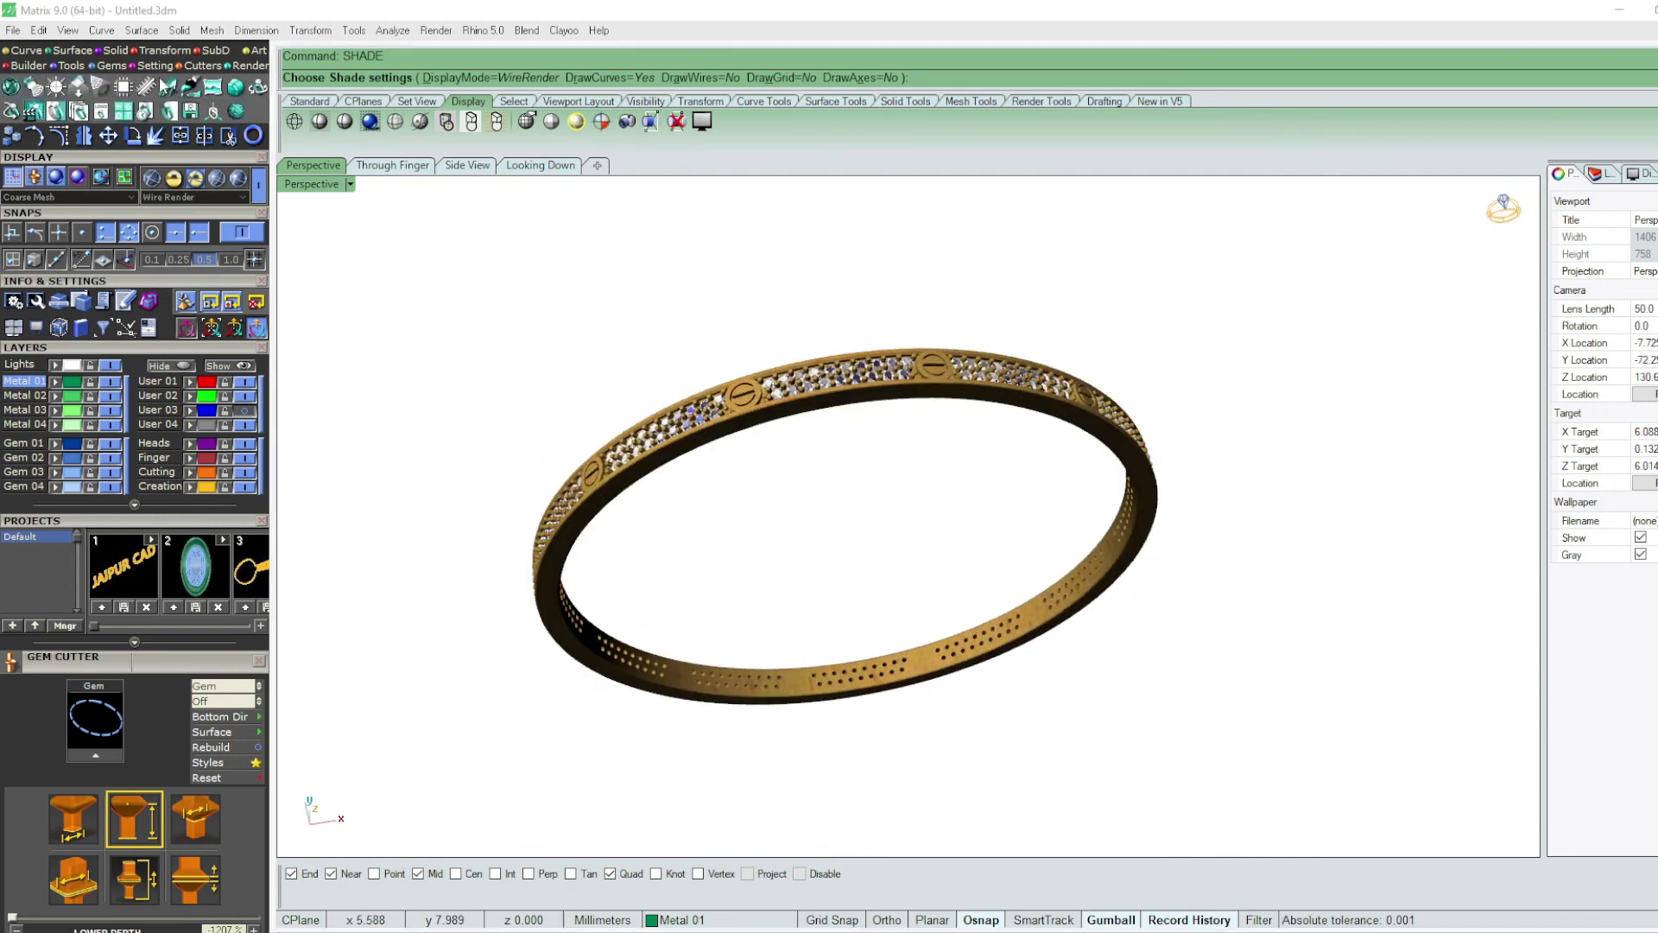
pyautogui.moveTo(914, 518)
pyautogui.mouseDown(button='right')
pyautogui.moveTo(840, 522)
pyautogui.moveTo(911, 500)
pyautogui.moveTo(868, 329)
pyautogui.moveTo(944, 855)
pyautogui.mouseUp(button='right')
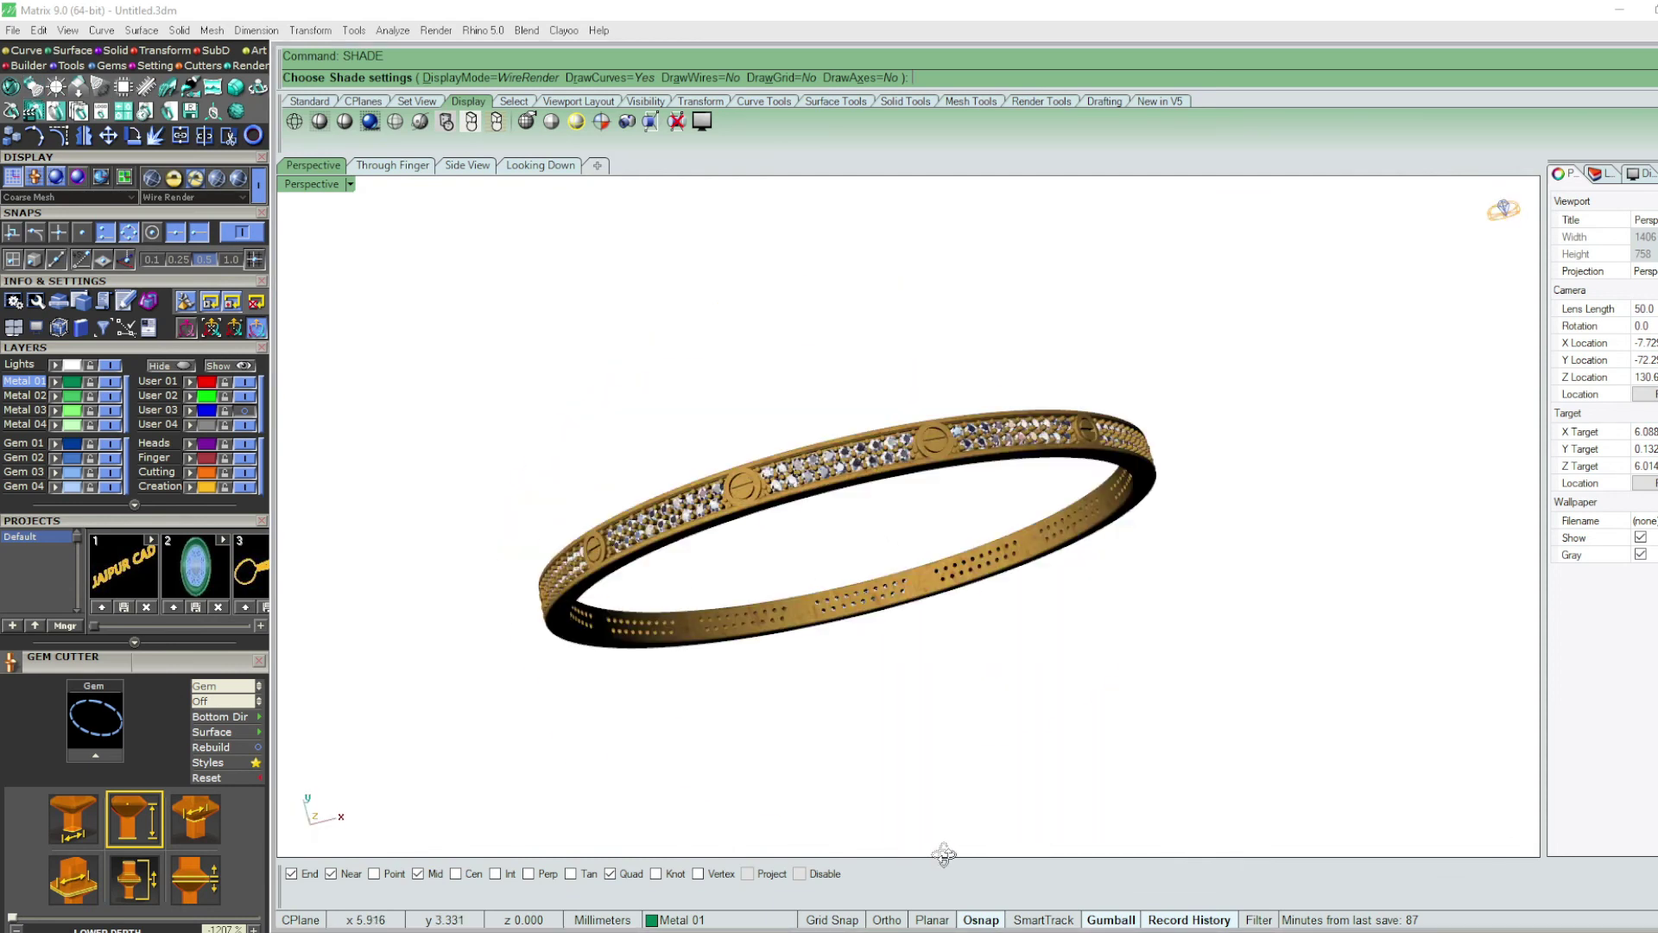
pyautogui.moveTo(937, 315)
pyautogui.mouseDown(button='right')
pyautogui.moveTo(849, 407)
pyautogui.moveTo(741, 477)
pyautogui.moveTo(794, 489)
pyautogui.moveTo(582, 524)
pyautogui.moveTo(609, 601)
pyautogui.moveTo(894, 636)
pyautogui.moveTo(803, 511)
pyautogui.moveTo(780, 578)
pyautogui.moveTo(1090, 594)
pyautogui.moveTo(1167, 436)
pyautogui.mouseUp(button='right')
pyautogui.scroll(-3, 740, 483)
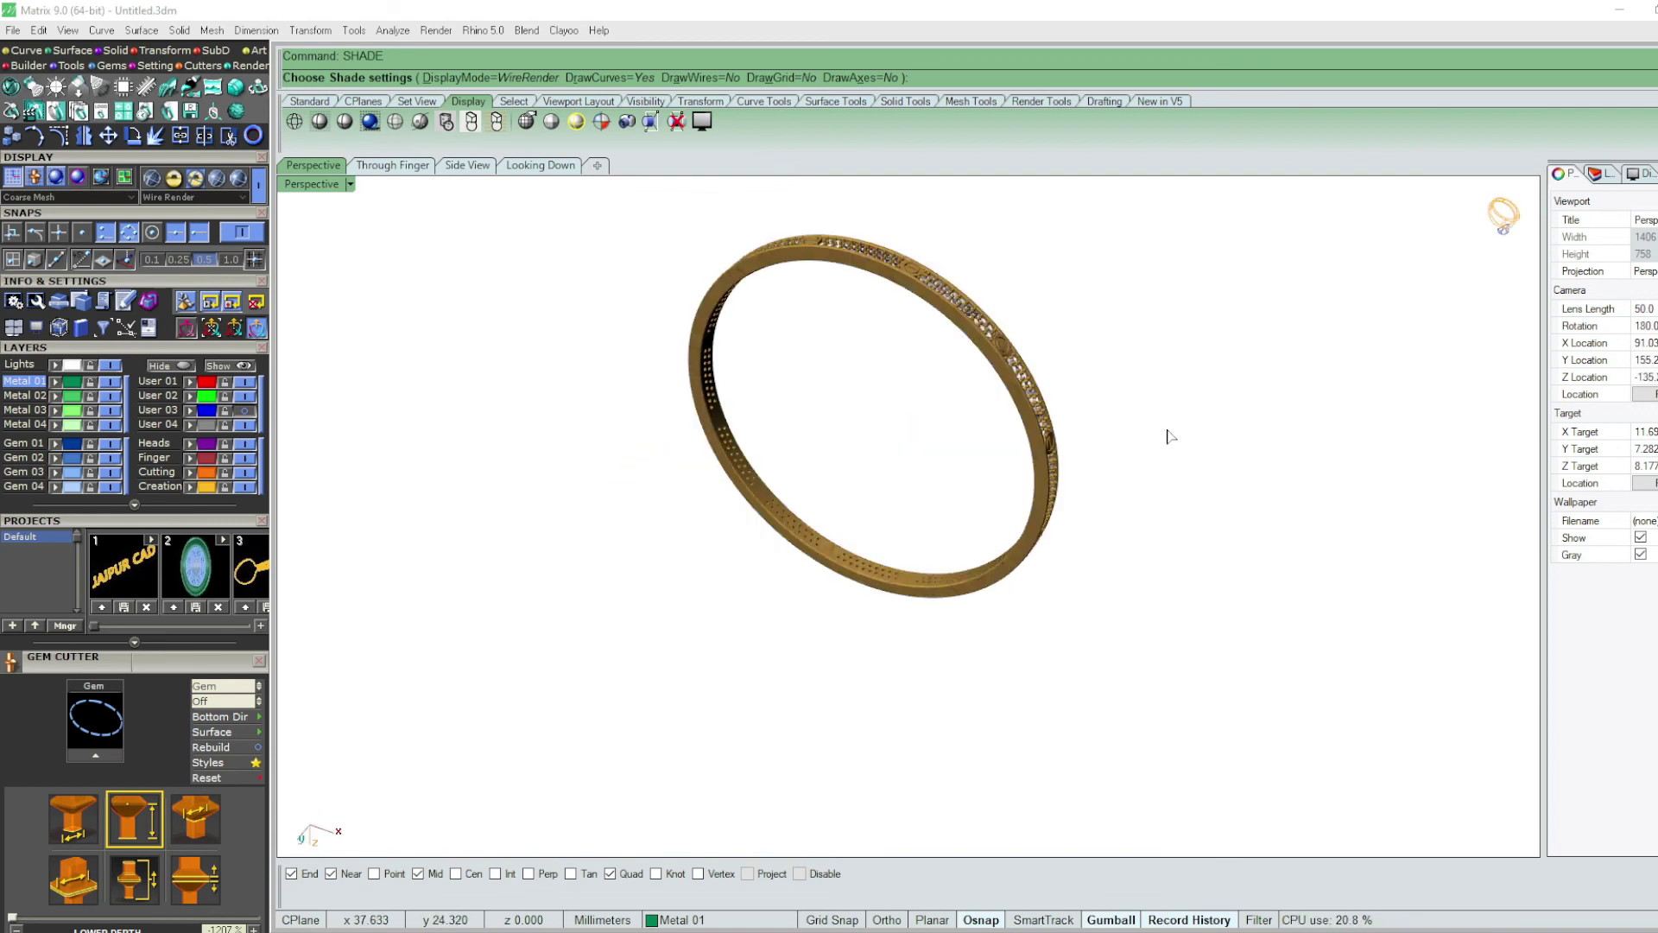